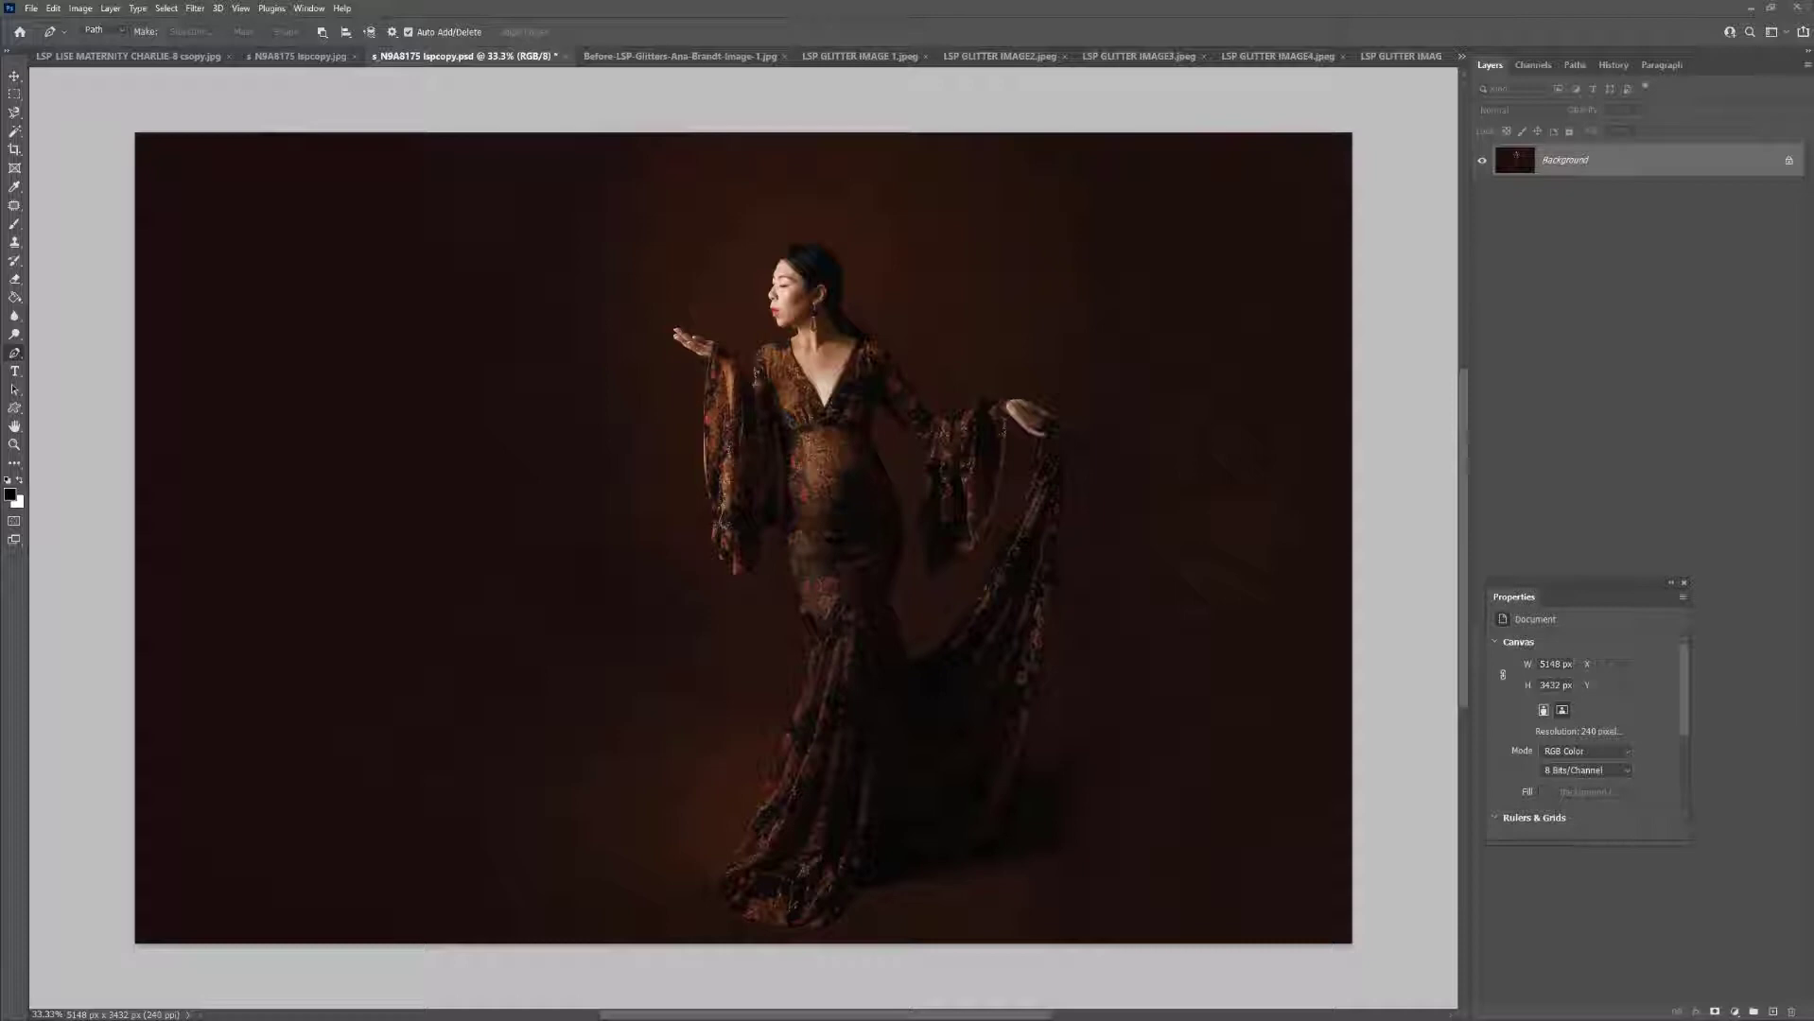
Switch to File Explorer and extract "LSP - Glitter Organic IMPACT collection.zip" into its default folder
{"action": "key", "text": "alt+Tab"}
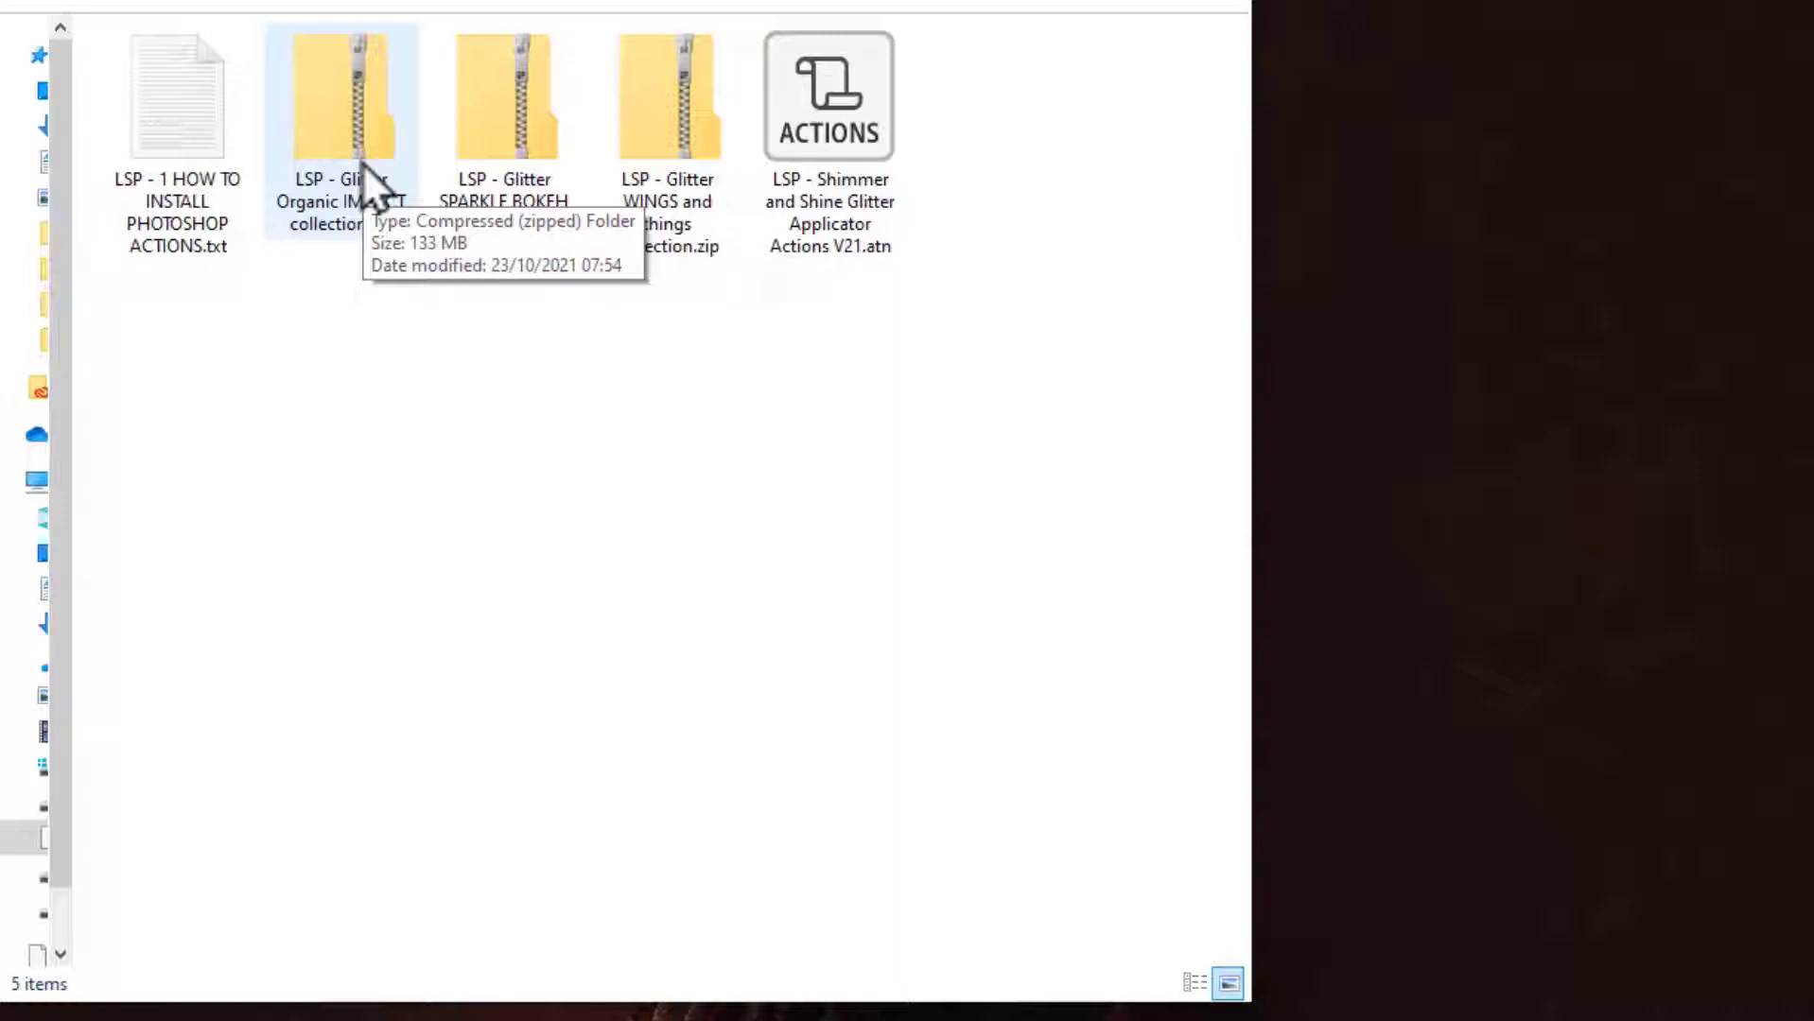
{"action": "right_click", "coordinate": [354, 112]}
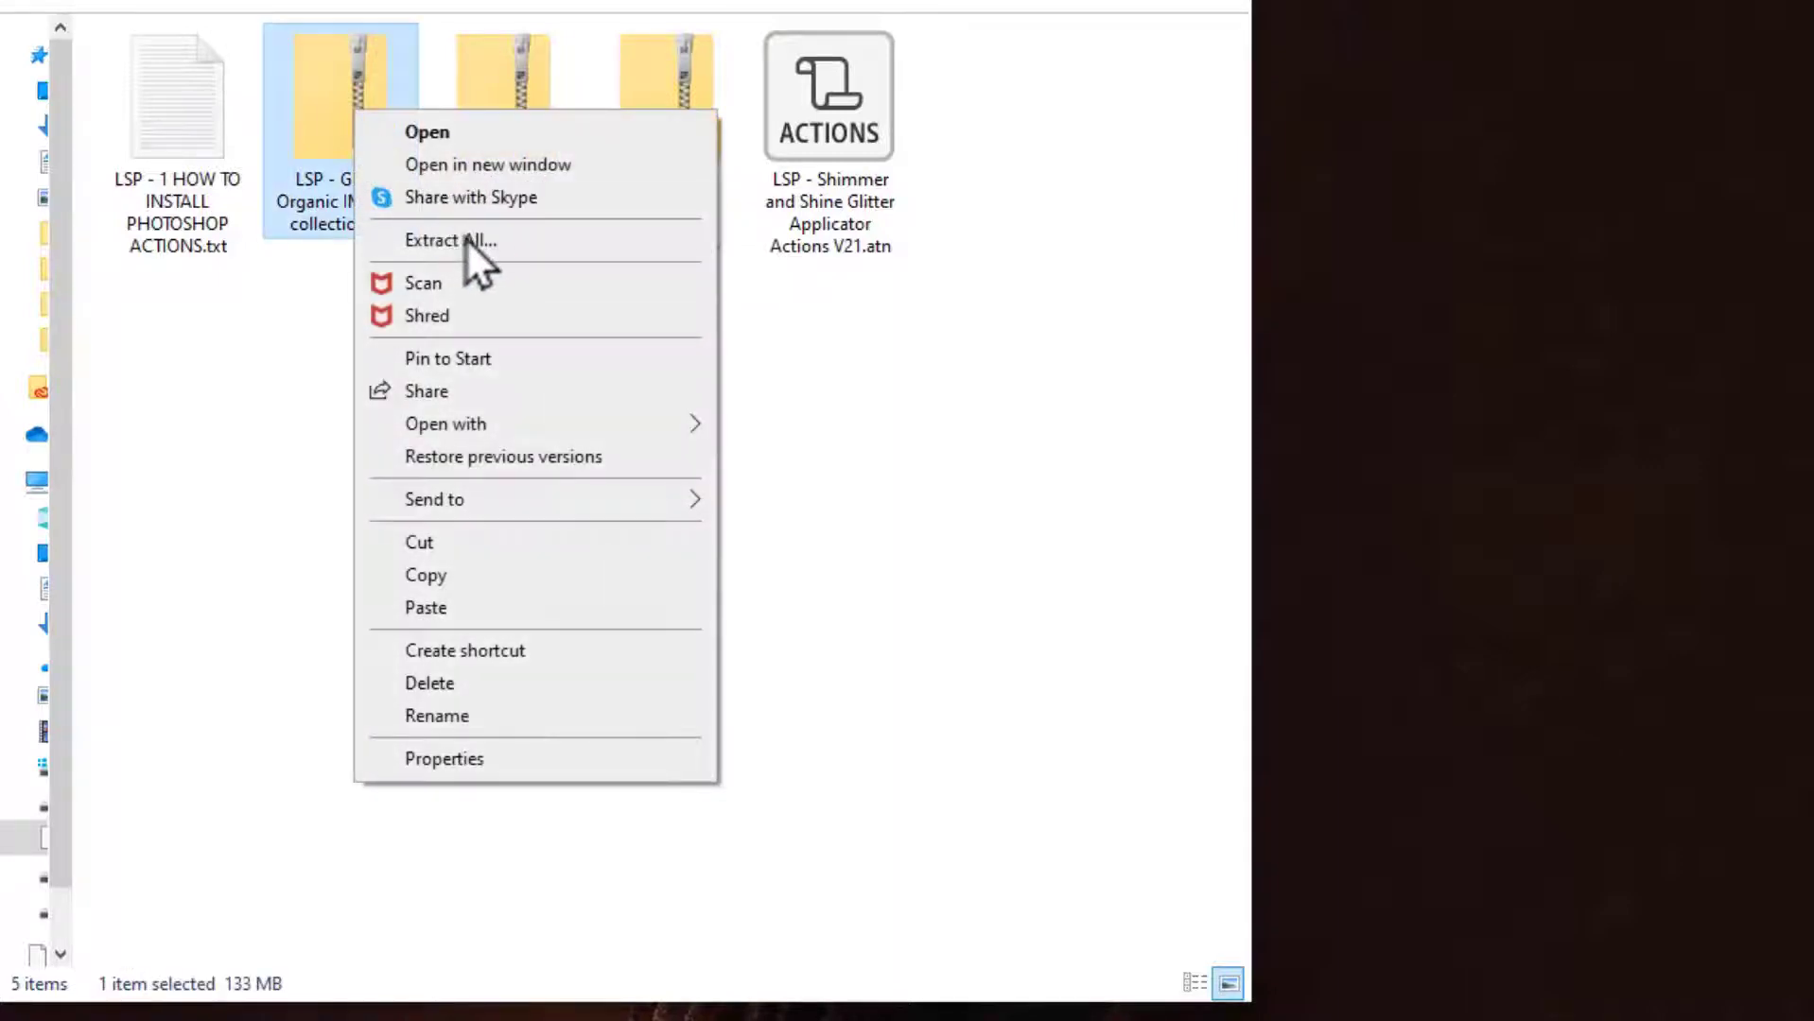
{"action": "left_click", "coordinate": [467, 238]}
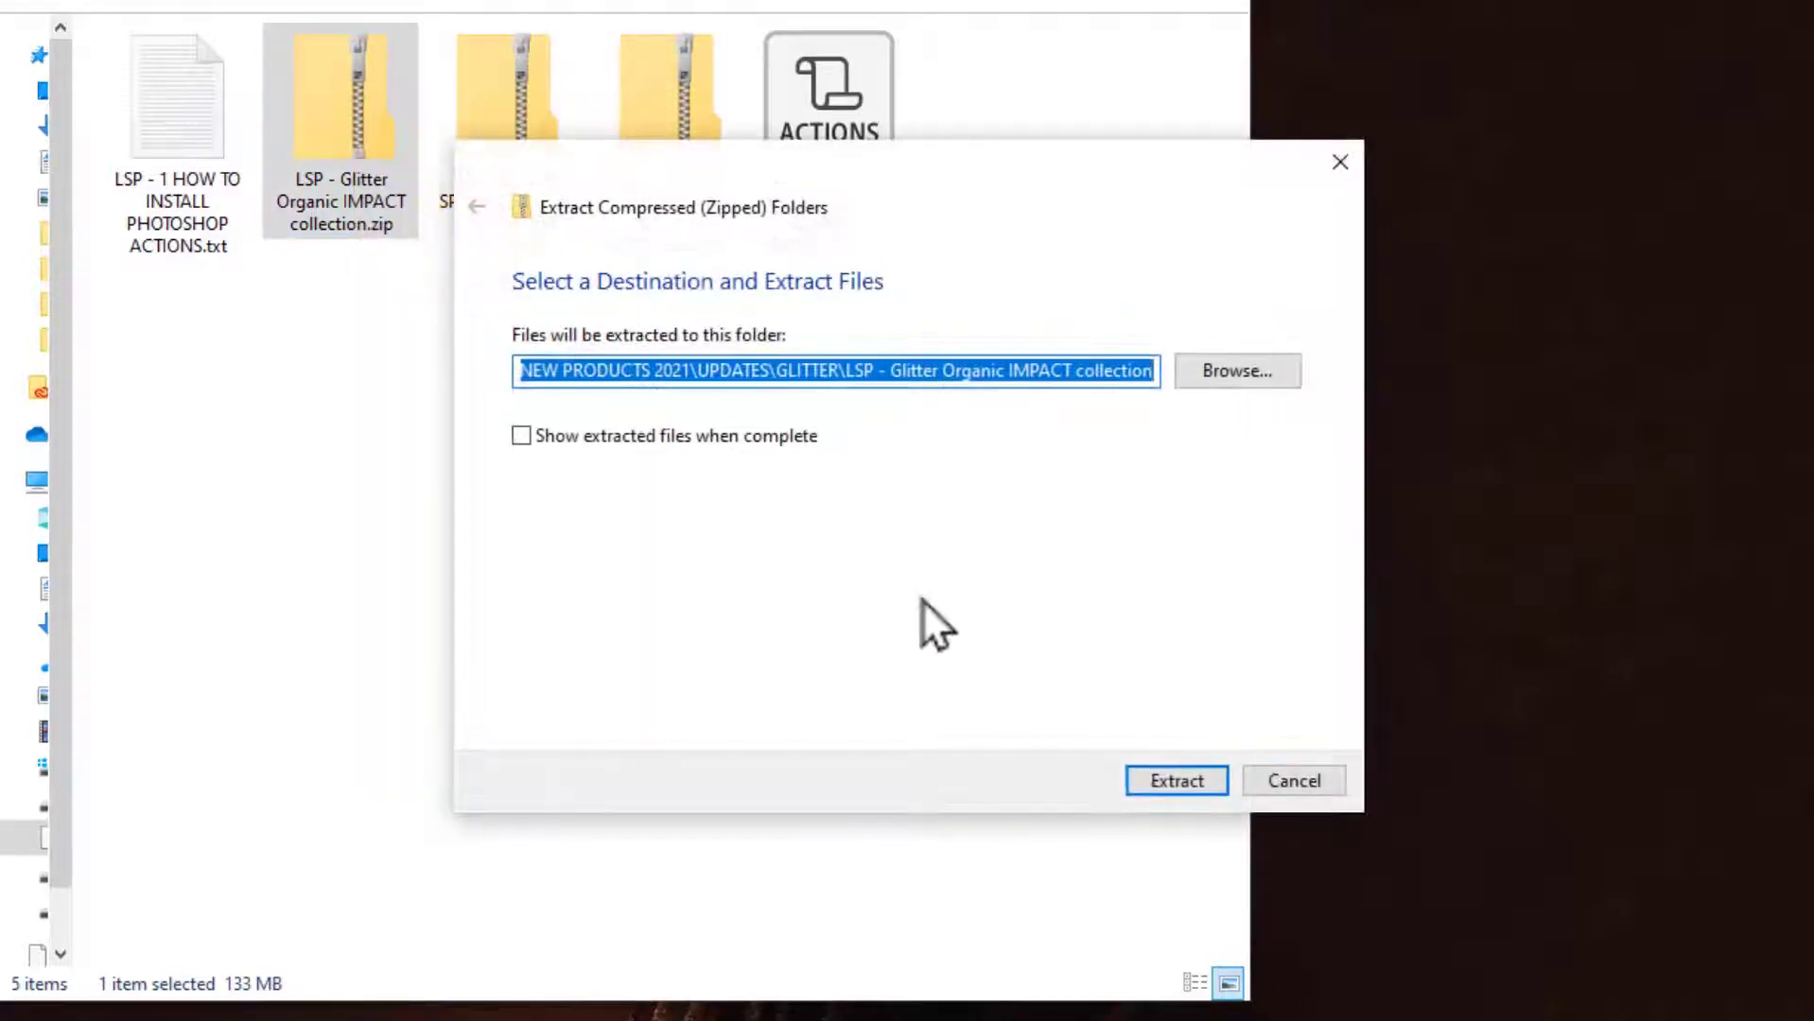
{"action": "left_click", "coordinate": [1149, 779]}
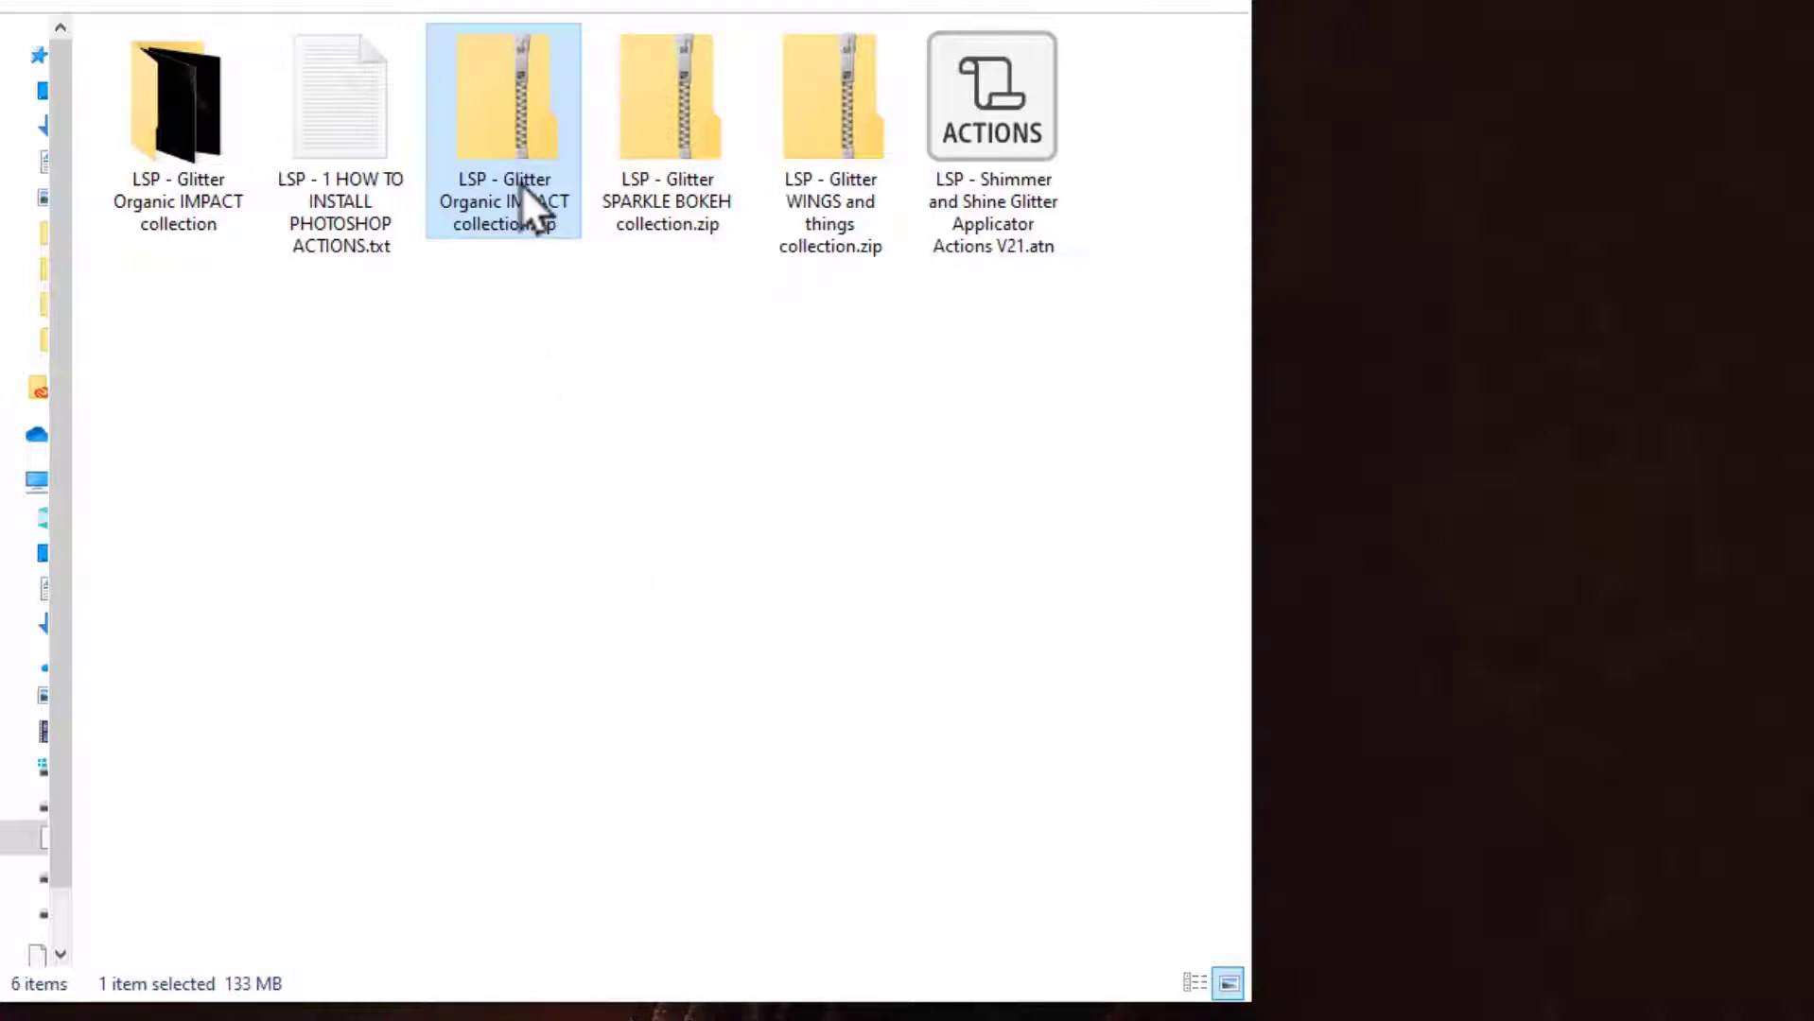
Open the extracted Glitter Organic IMPACT collection folder, show its images as larger thumbnails and enlarge the window to fit four per row
{"action": "double_click", "coordinate": [184, 137]}
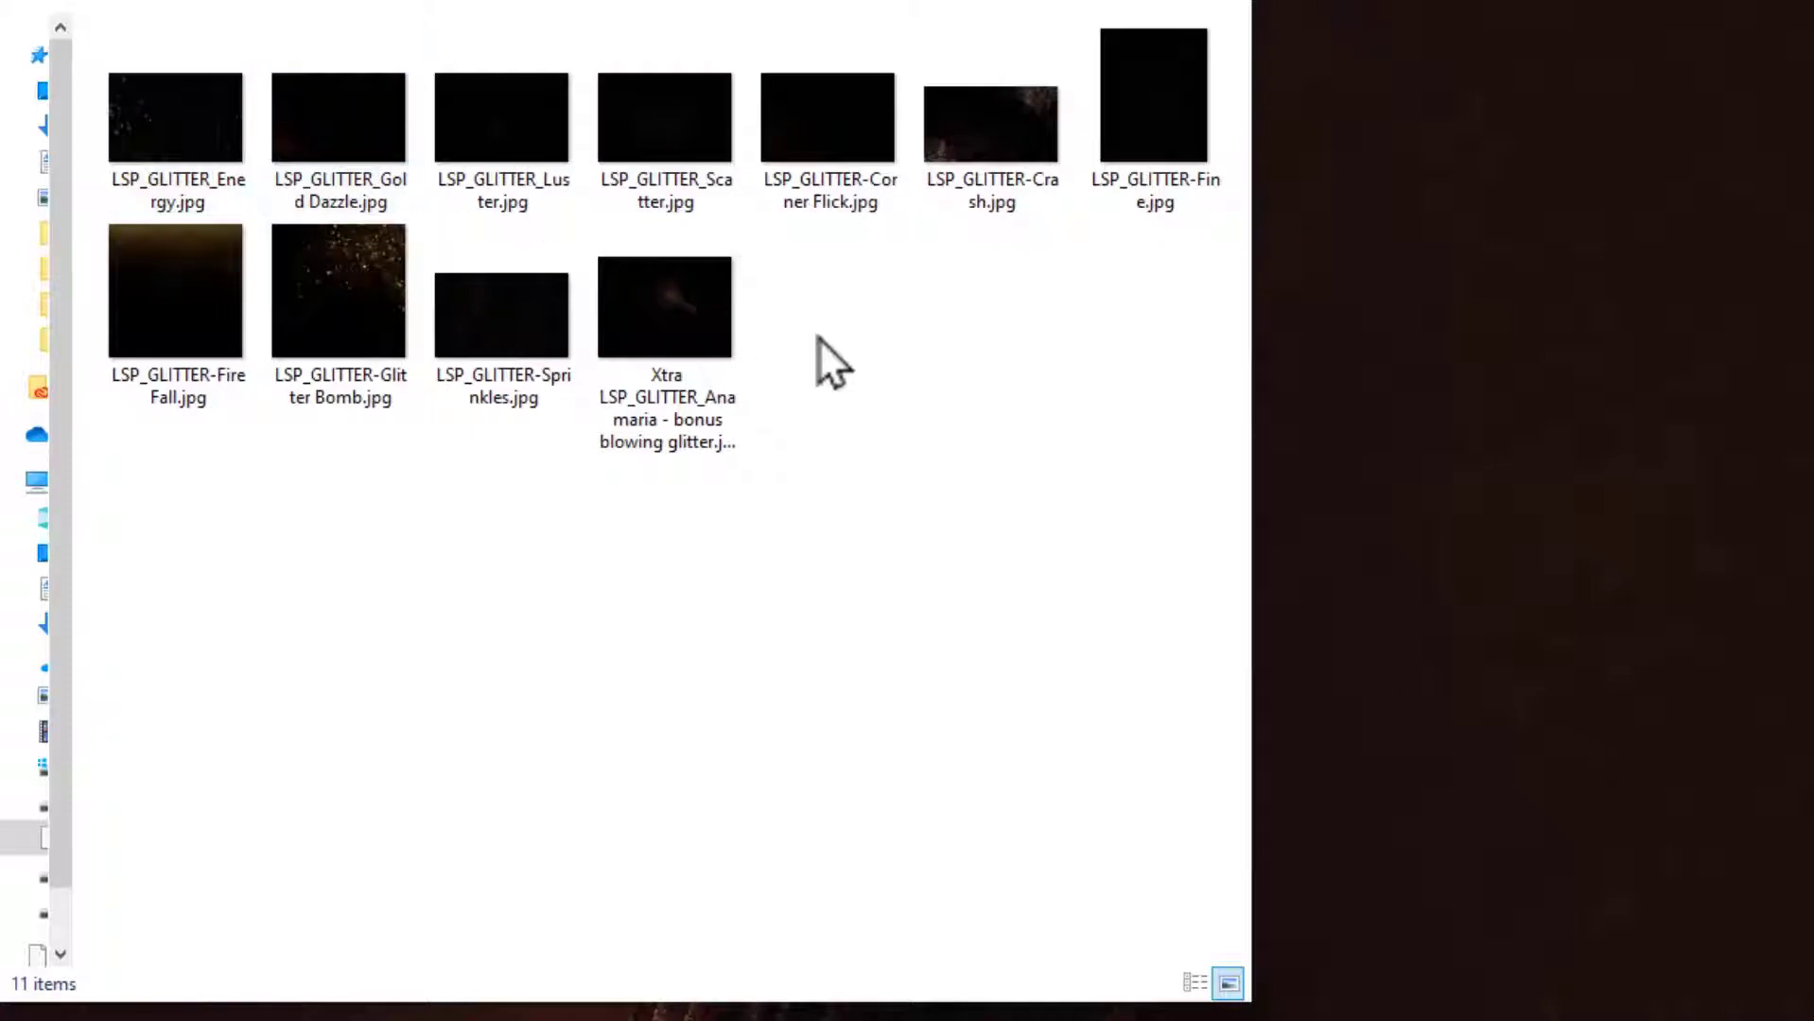
{"action": "right_click", "coordinate": [818, 338]}
{"action": "mouse_move", "coordinate": [1044, 392]}
{"action": "left_click", "coordinate": [1229, 357]}
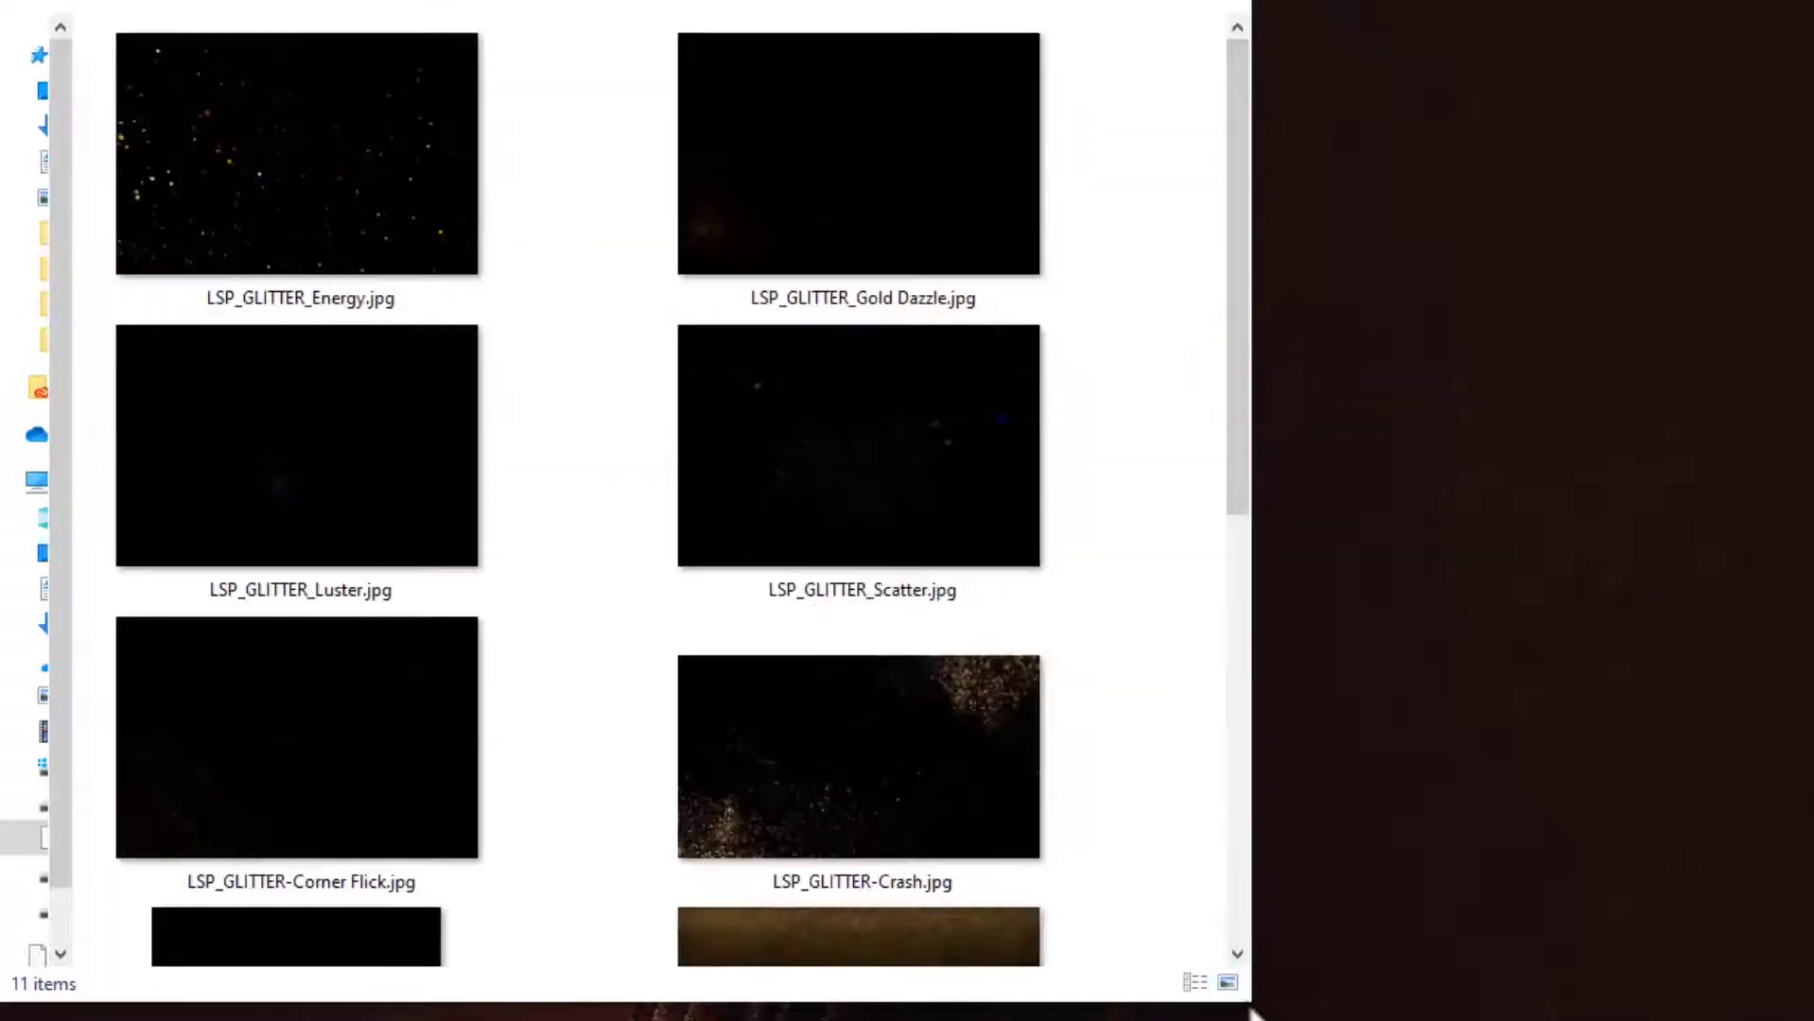
{"action": "left_click_drag", "start_coordinate": [1226, 983], "coordinate": [1771, 994]}
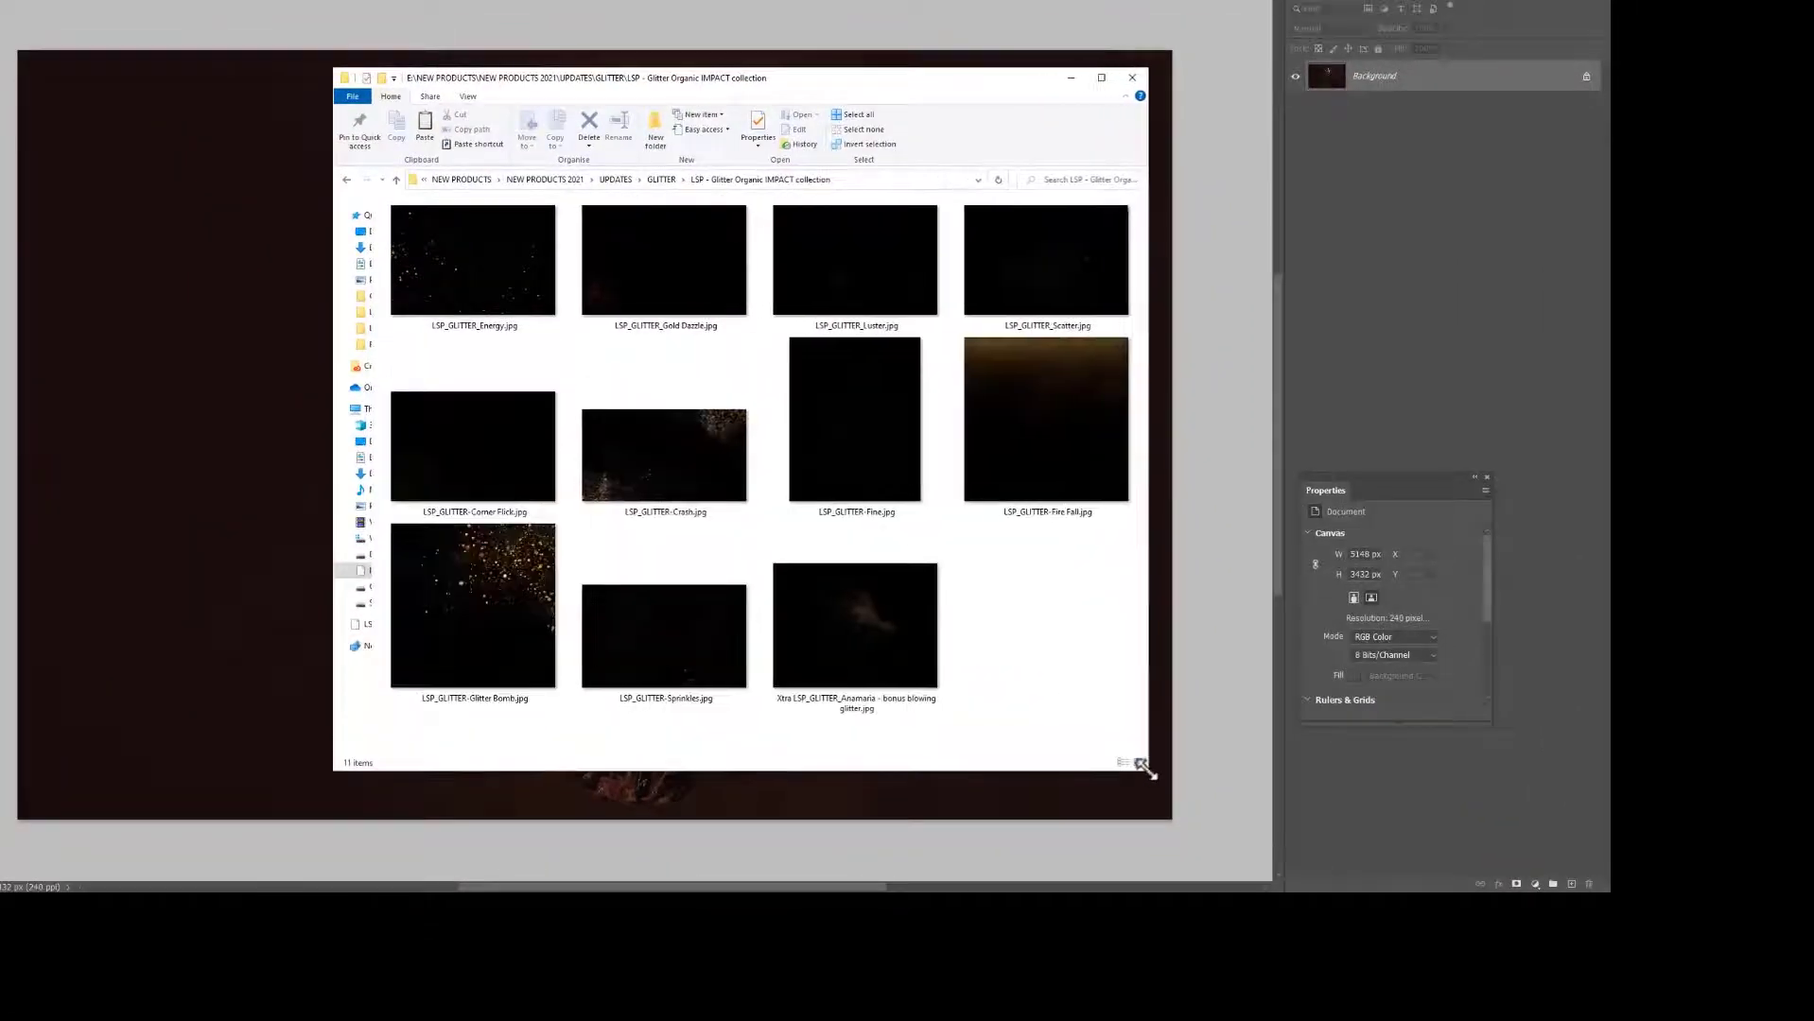
{"action": "left_click_drag", "start_coordinate": [1146, 769], "coordinate": [1150, 771]}
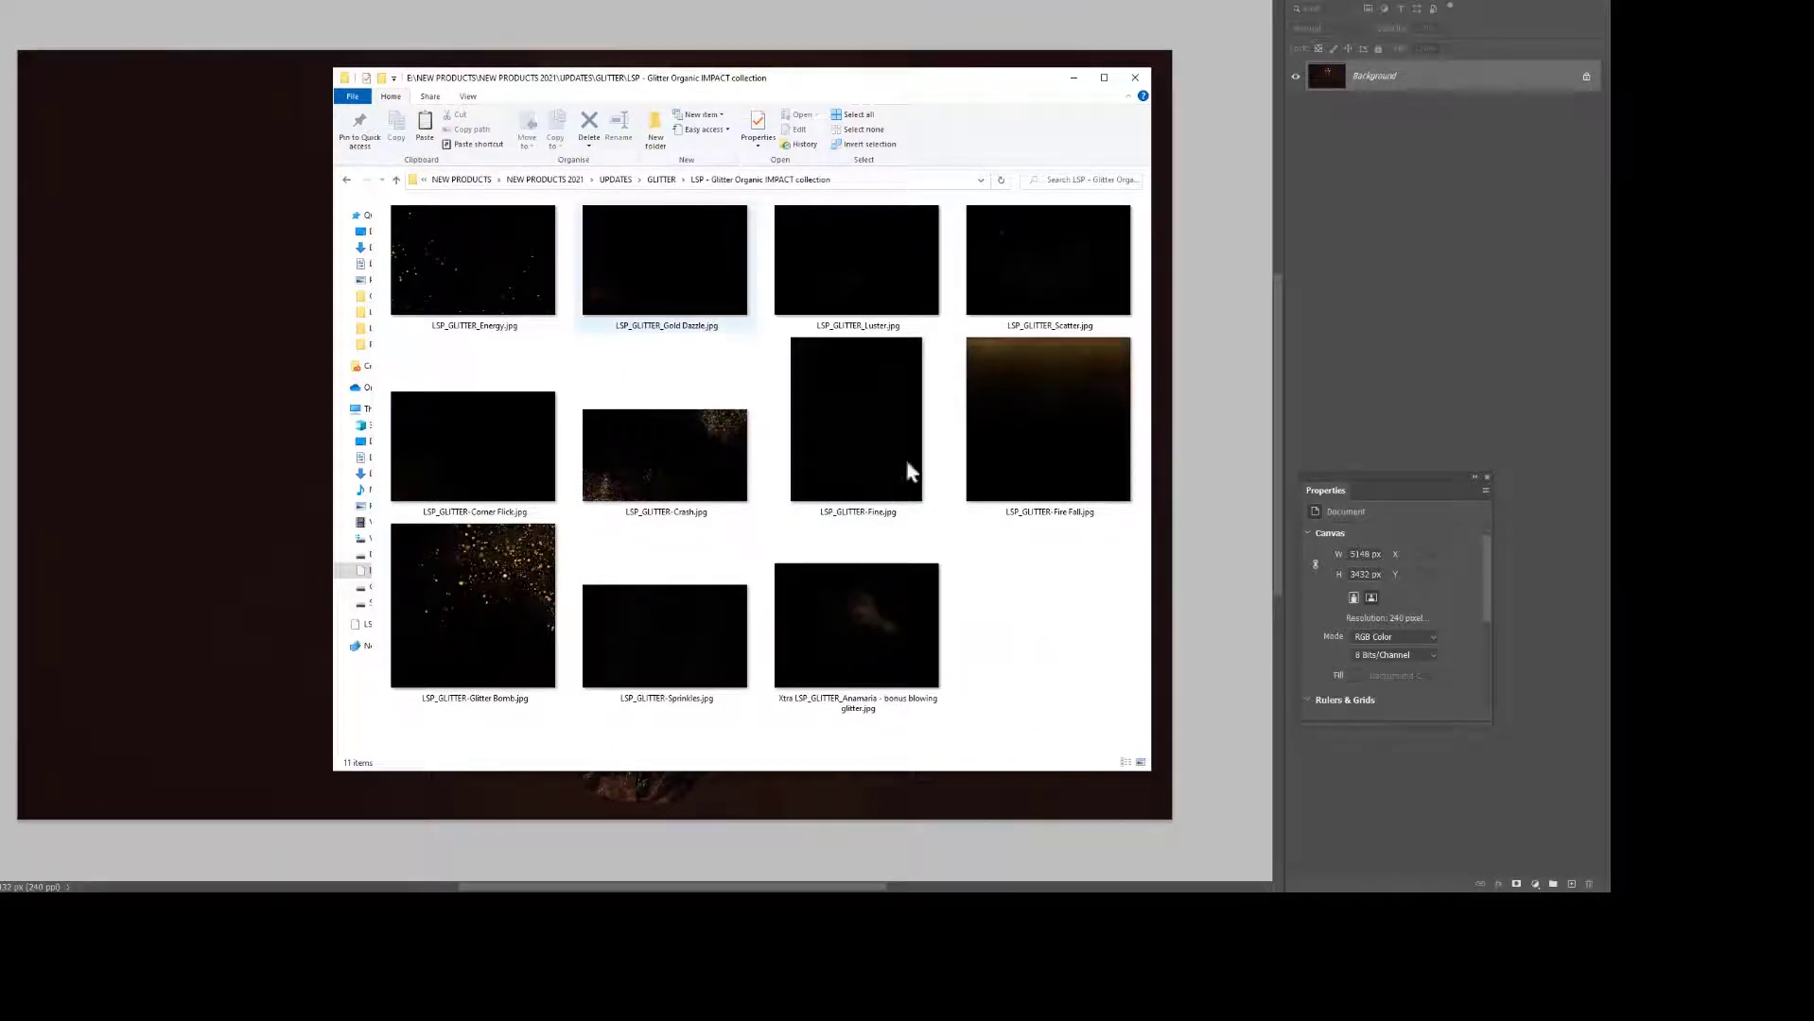
Return to the GLITTER folder and extract "LSP - Glitter SPARKLE BOKEH collection.zip" into its default folder
{"action": "left_click", "coordinate": [661, 180]}
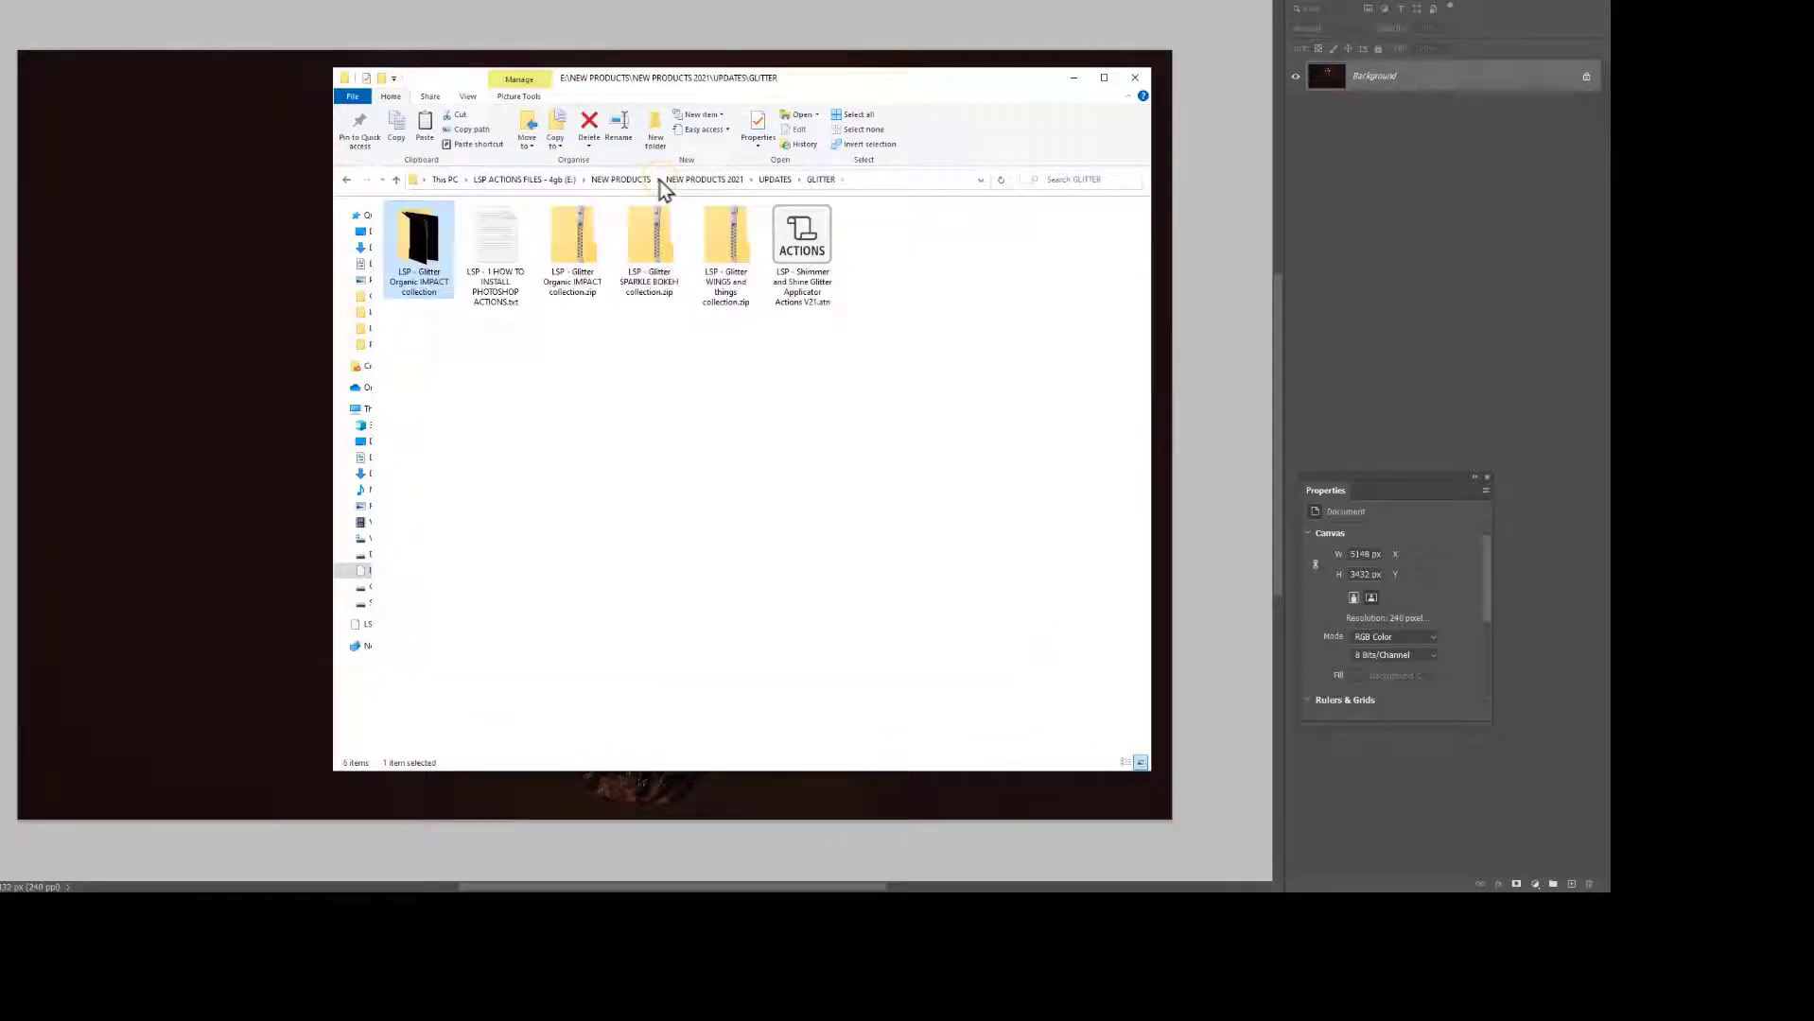
{"action": "right_click", "coordinate": [655, 244]}
{"action": "left_click", "coordinate": [722, 302]}
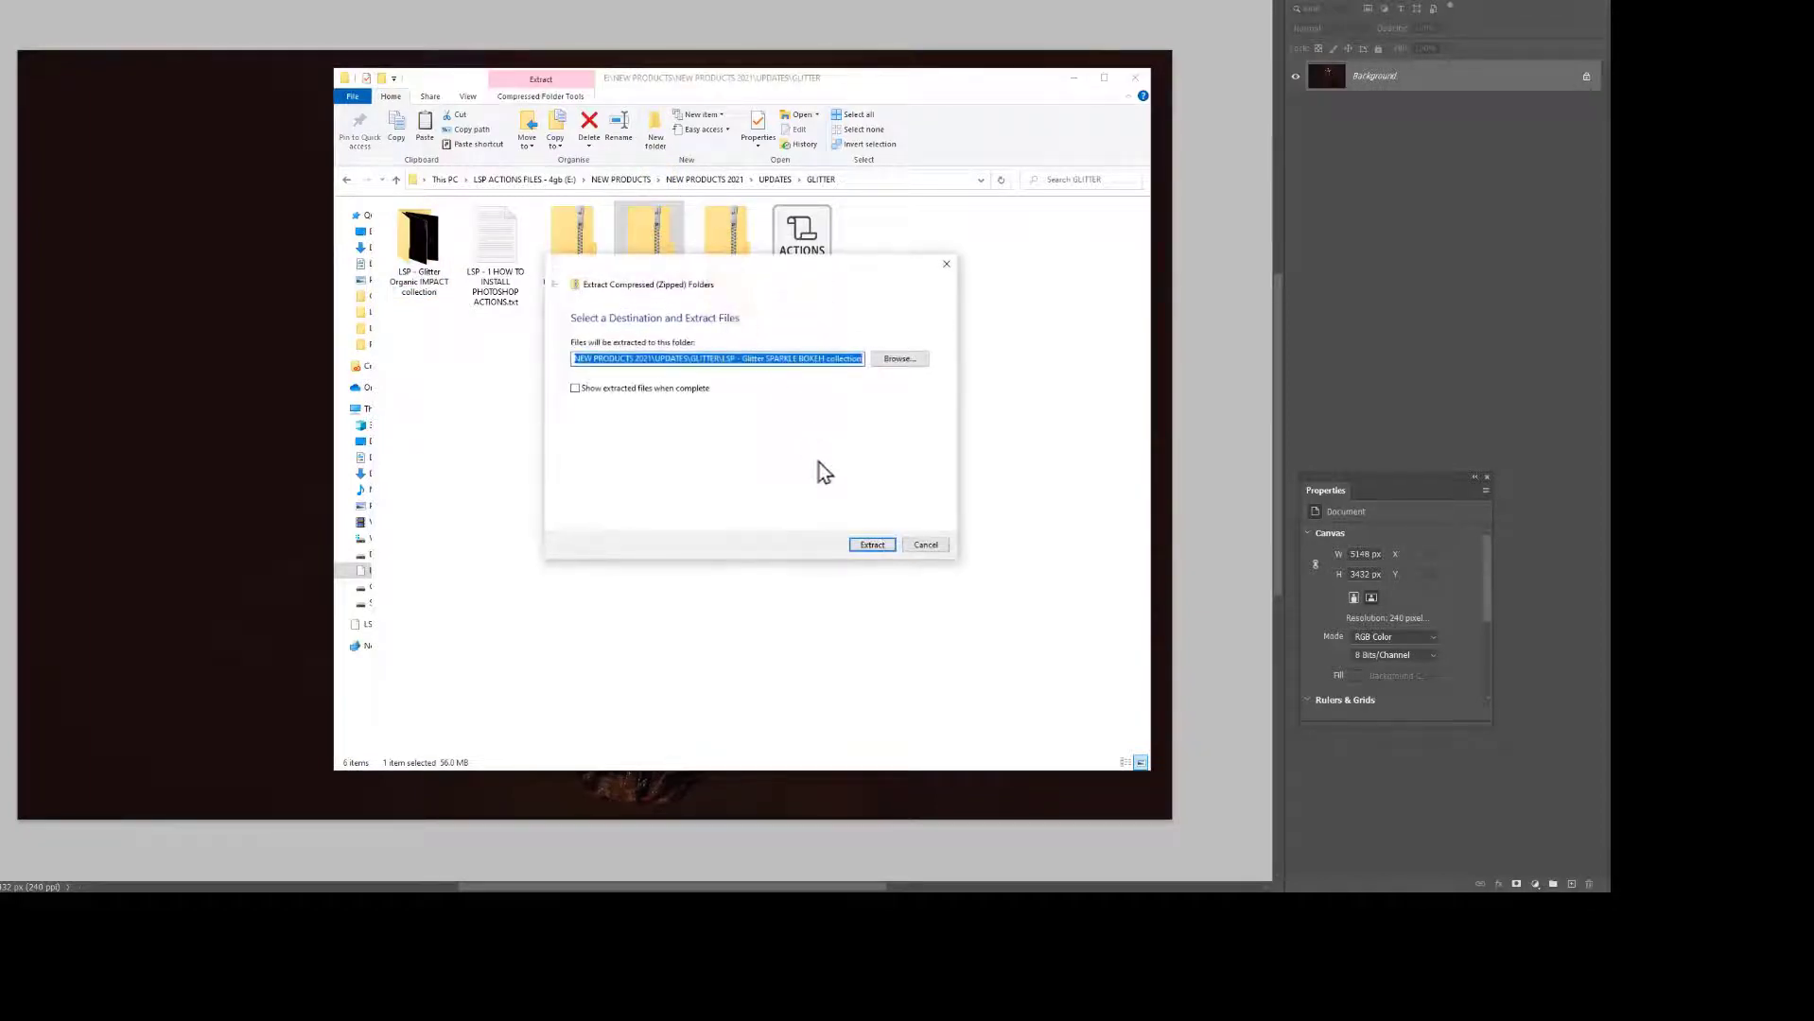
{"action": "left_click", "coordinate": [870, 543]}
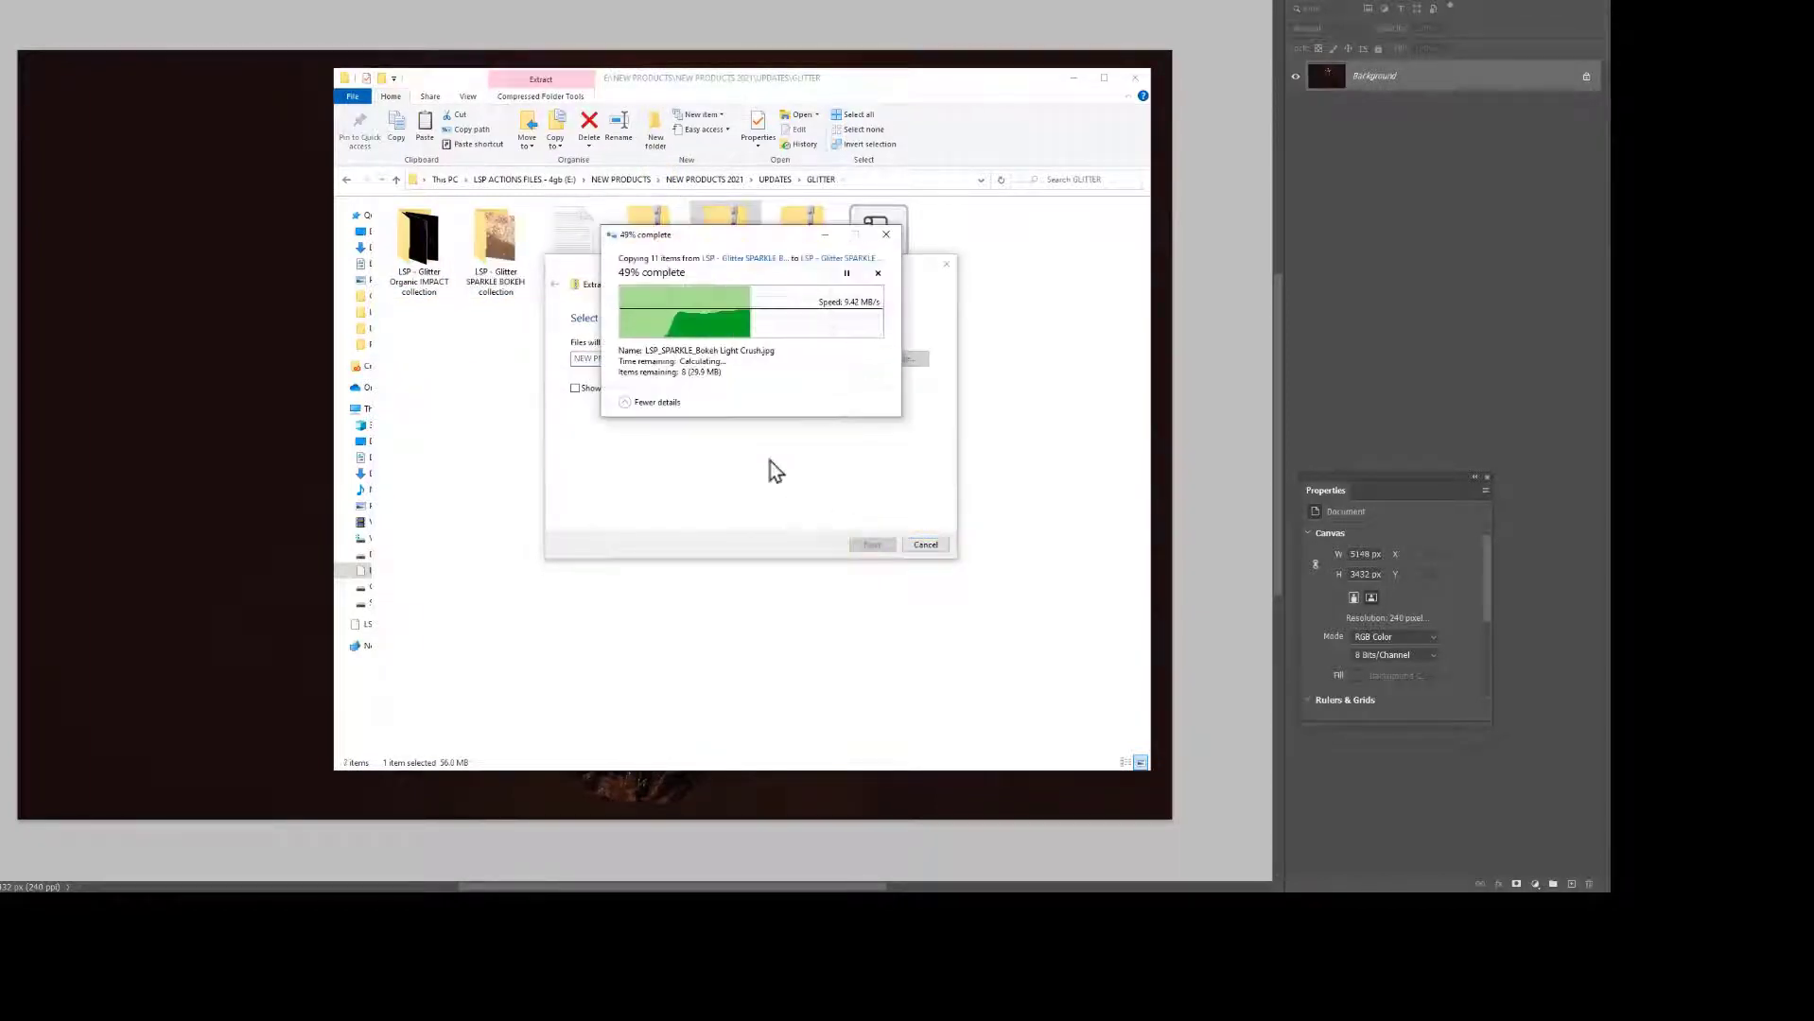
Open the extracted Glitter SPARKLE BOKEH collection folder and show its images as larger thumbnails
{"action": "double_click", "coordinate": [490, 256]}
{"action": "right_click", "coordinate": [671, 375]}
{"action": "left_click", "coordinate": [721, 384]}
{"action": "left_click", "coordinate": [876, 384]}
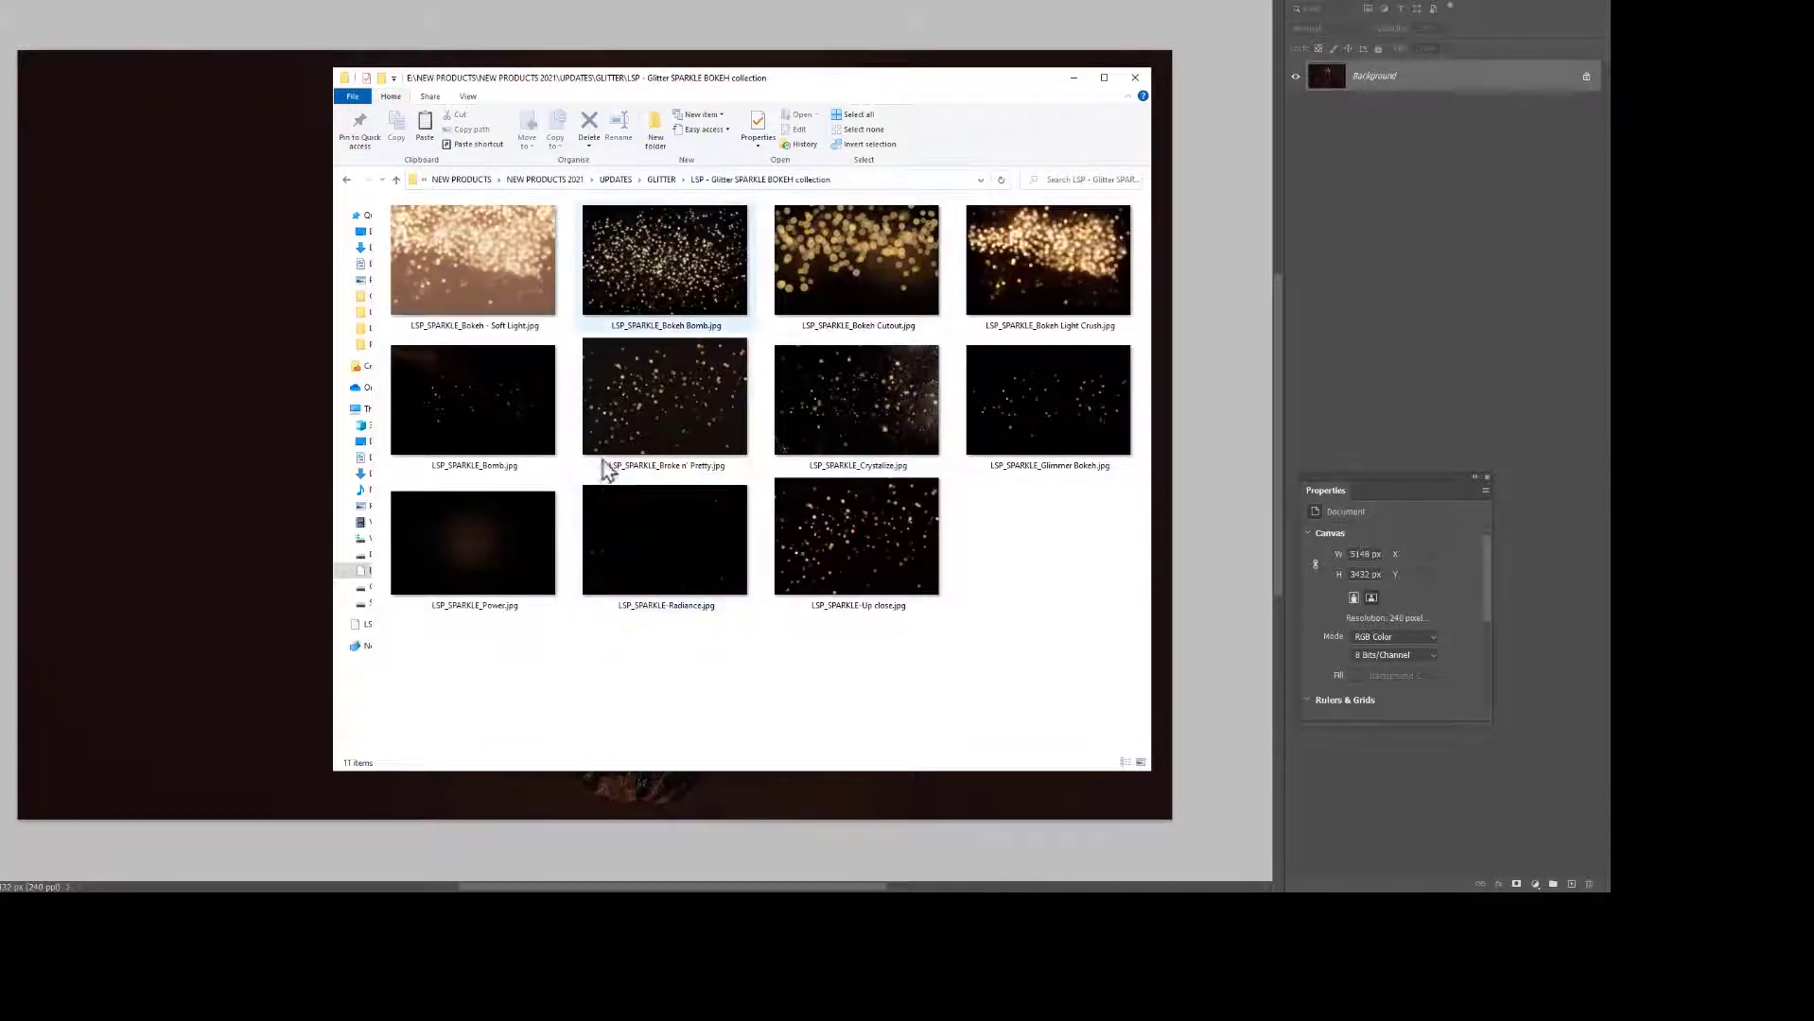
Return to the GLITTER folder and extract "LSP - Glitter WINGS and things collection.zip" into its default folder
{"action": "left_click", "coordinate": [661, 179]}
{"action": "right_click", "coordinate": [815, 248]}
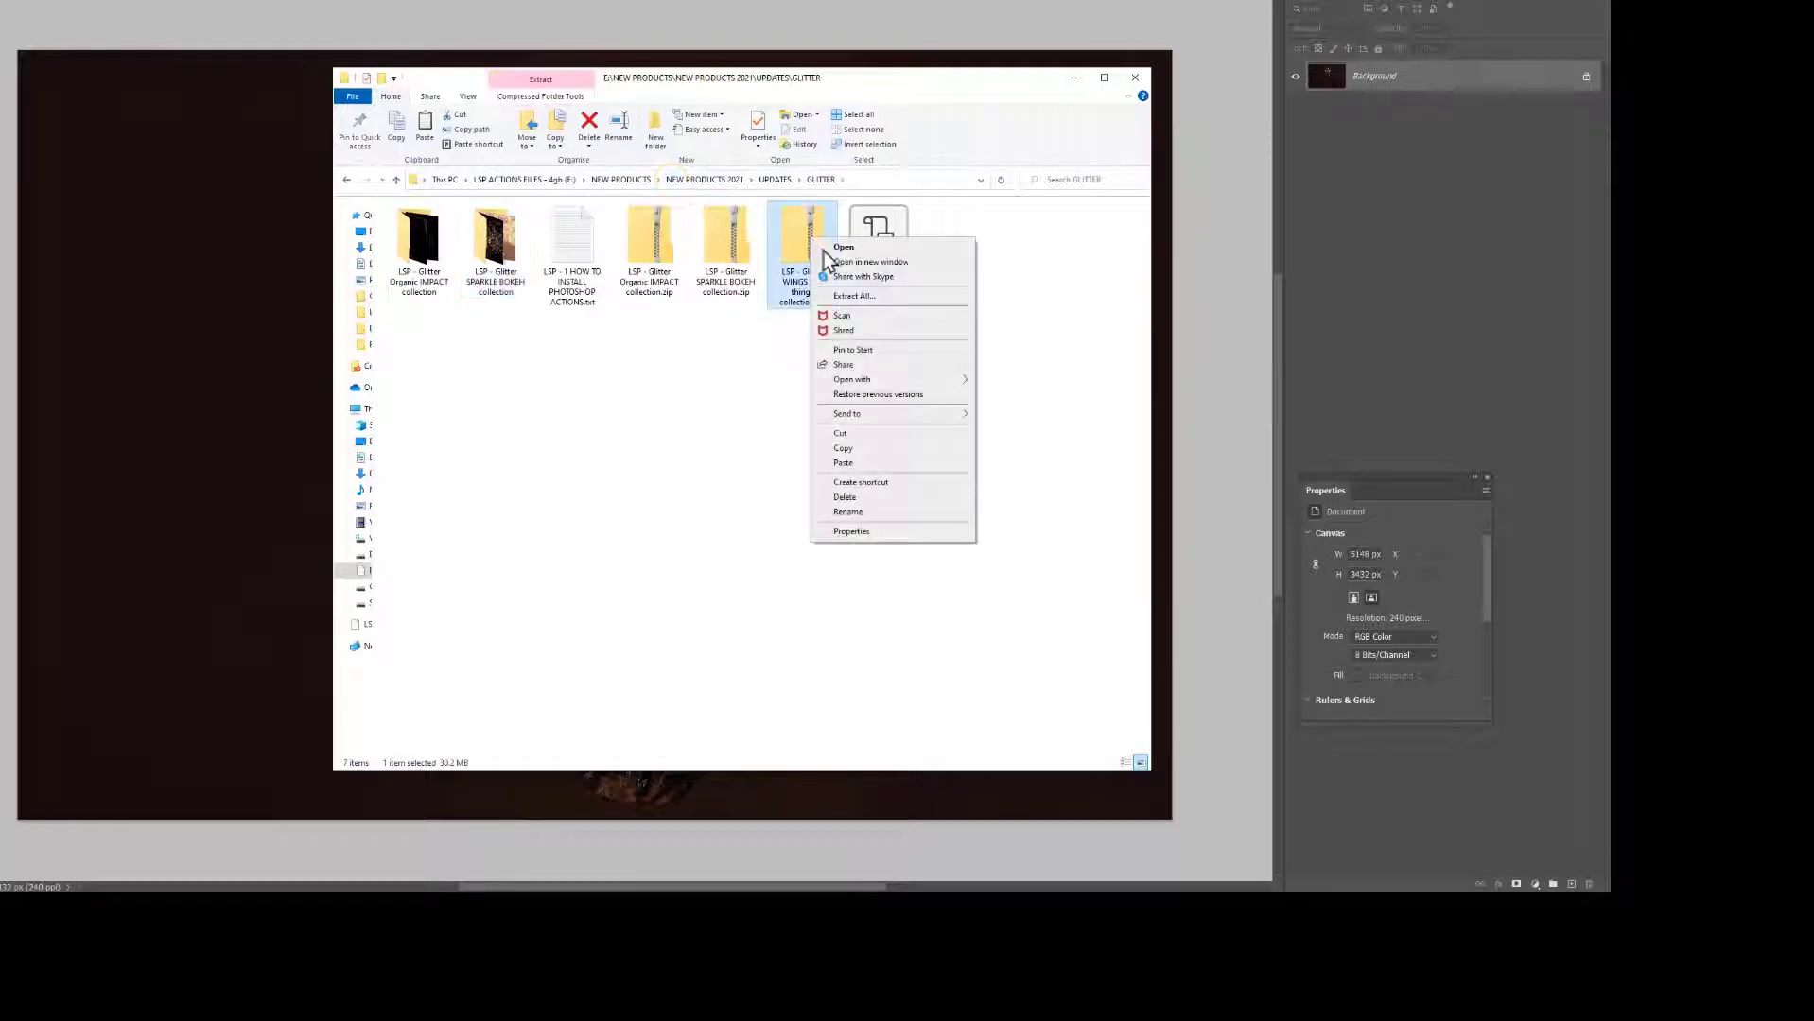
{"action": "left_click", "coordinate": [874, 296]}
{"action": "left_click", "coordinate": [871, 545]}
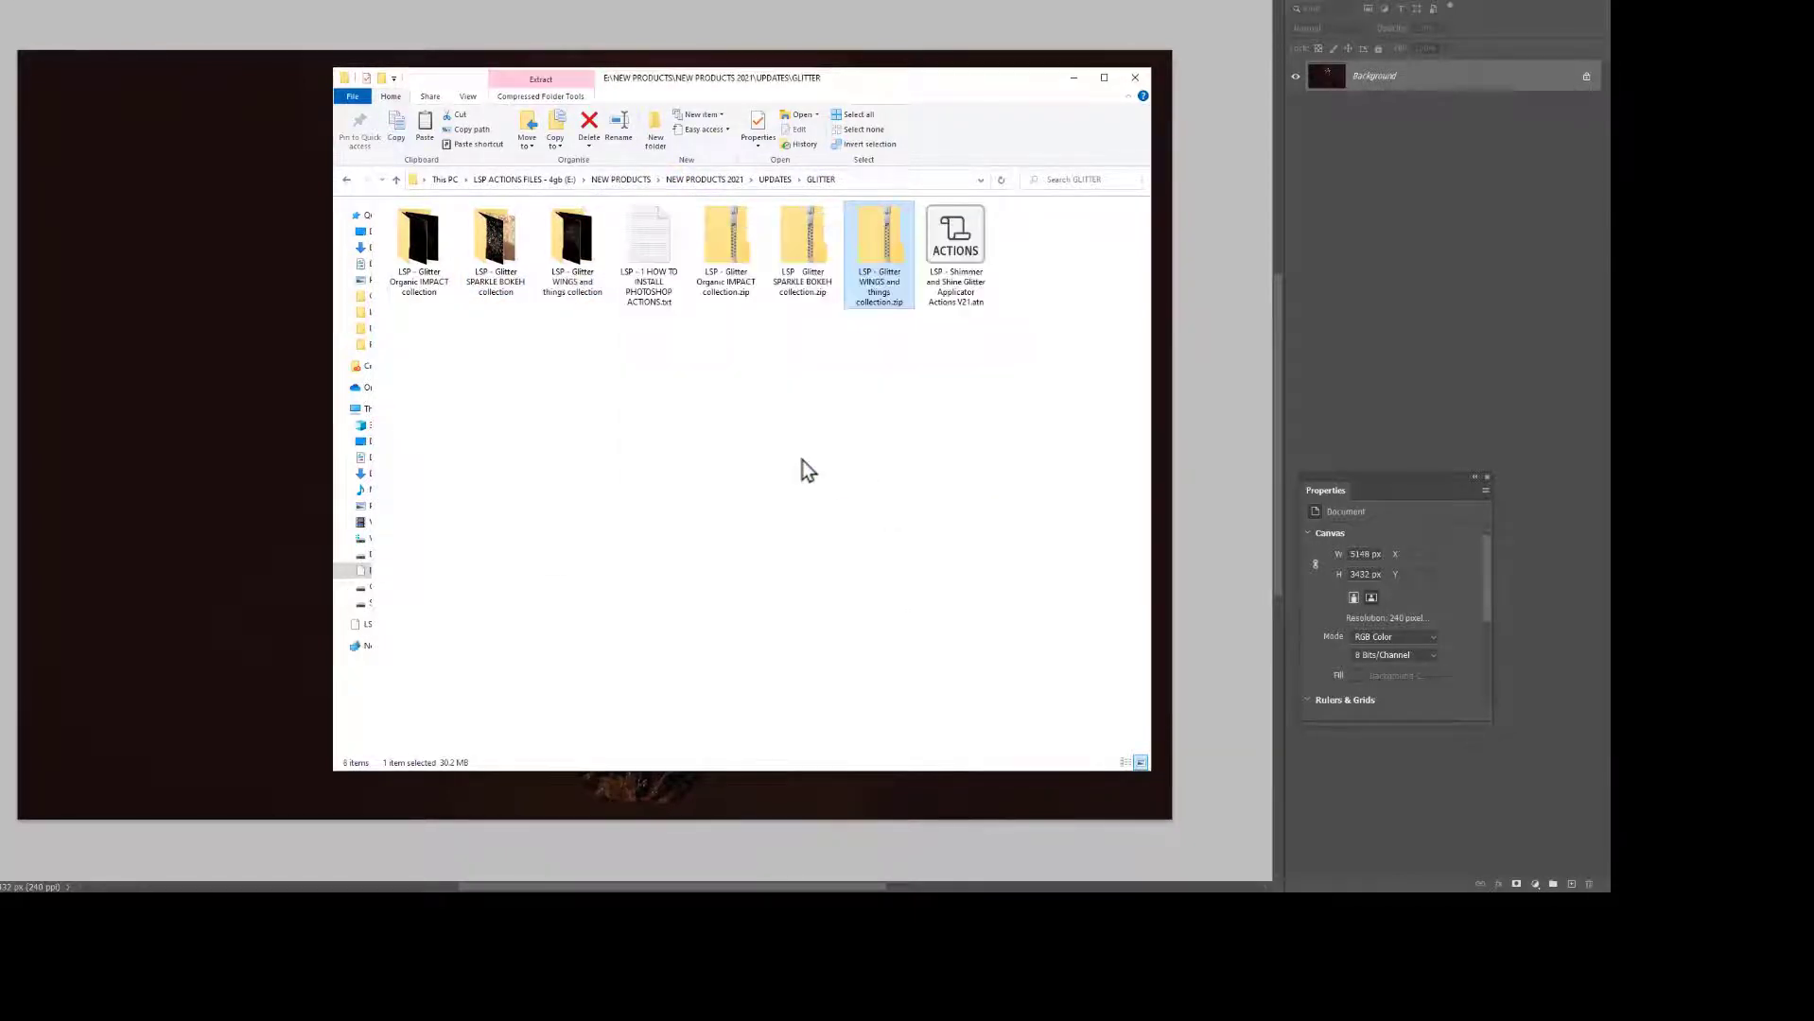
Open the extracted Glitter WINGS and things collection folder and show its images as larger thumbnails
{"action": "double_click", "coordinate": [572, 241]}
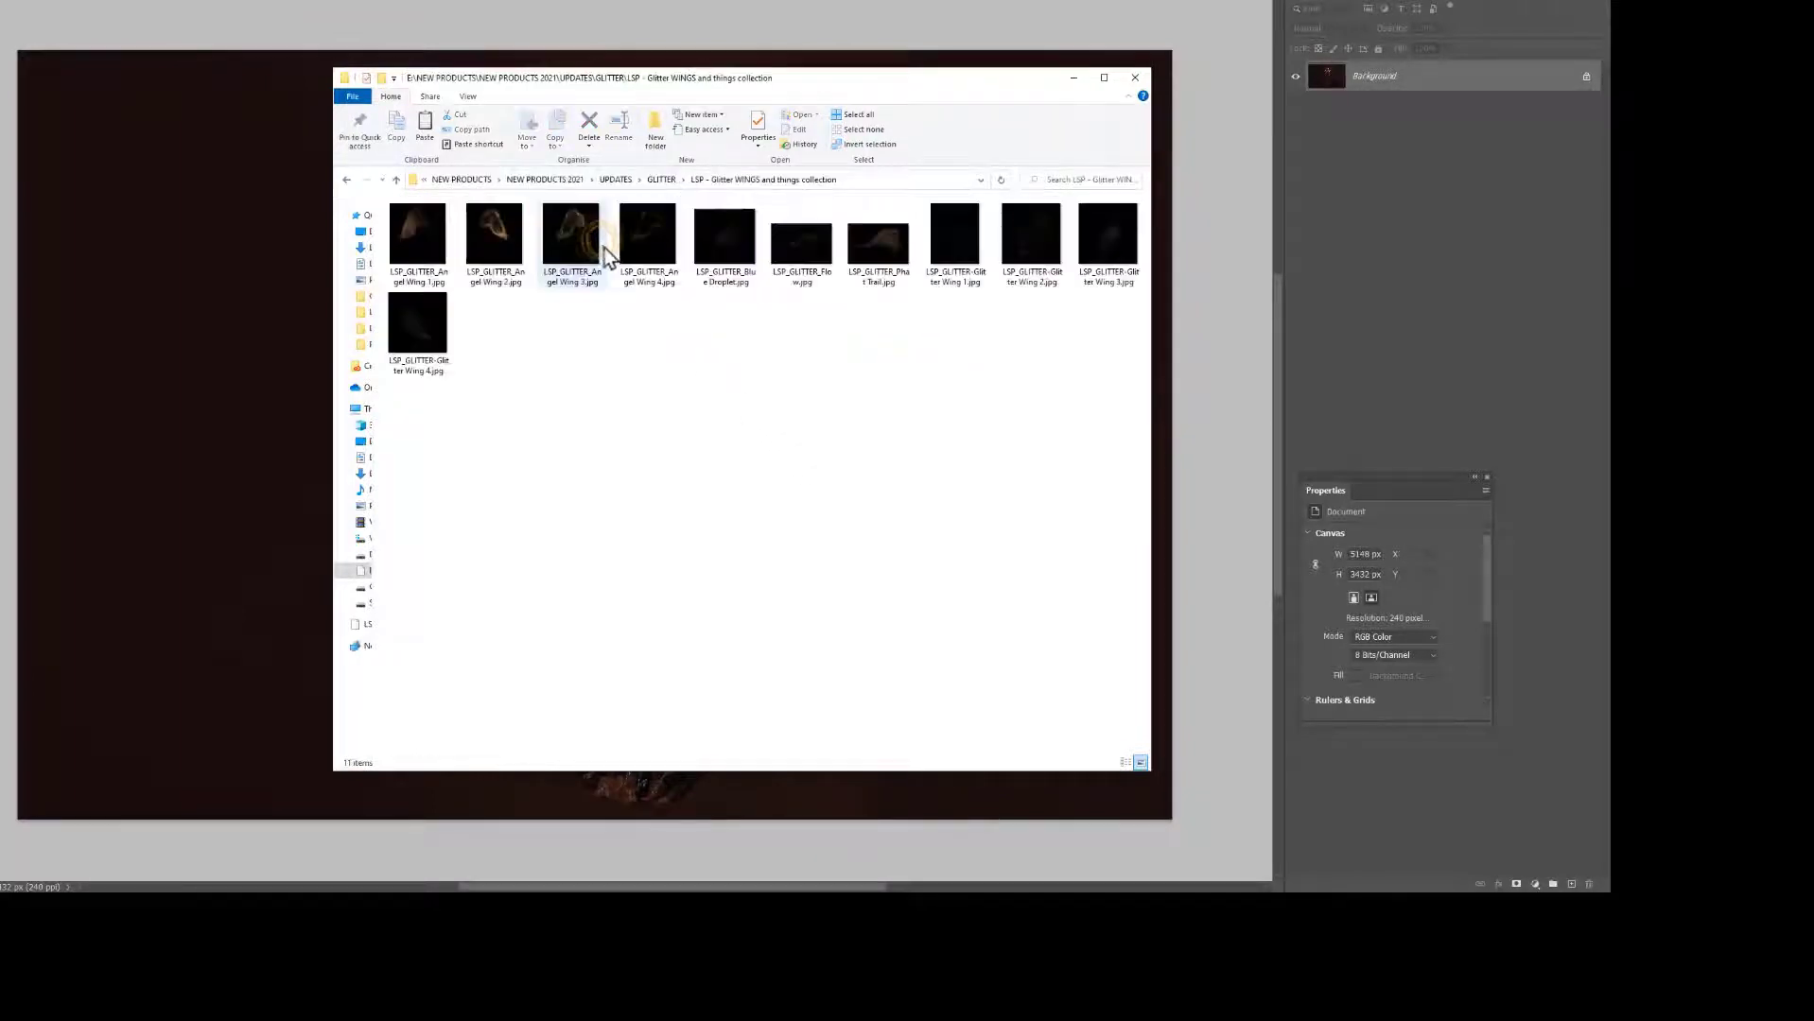
{"action": "right_click", "coordinate": [639, 329]}
{"action": "mouse_move", "coordinate": [719, 335]}
{"action": "left_click", "coordinate": [850, 342]}
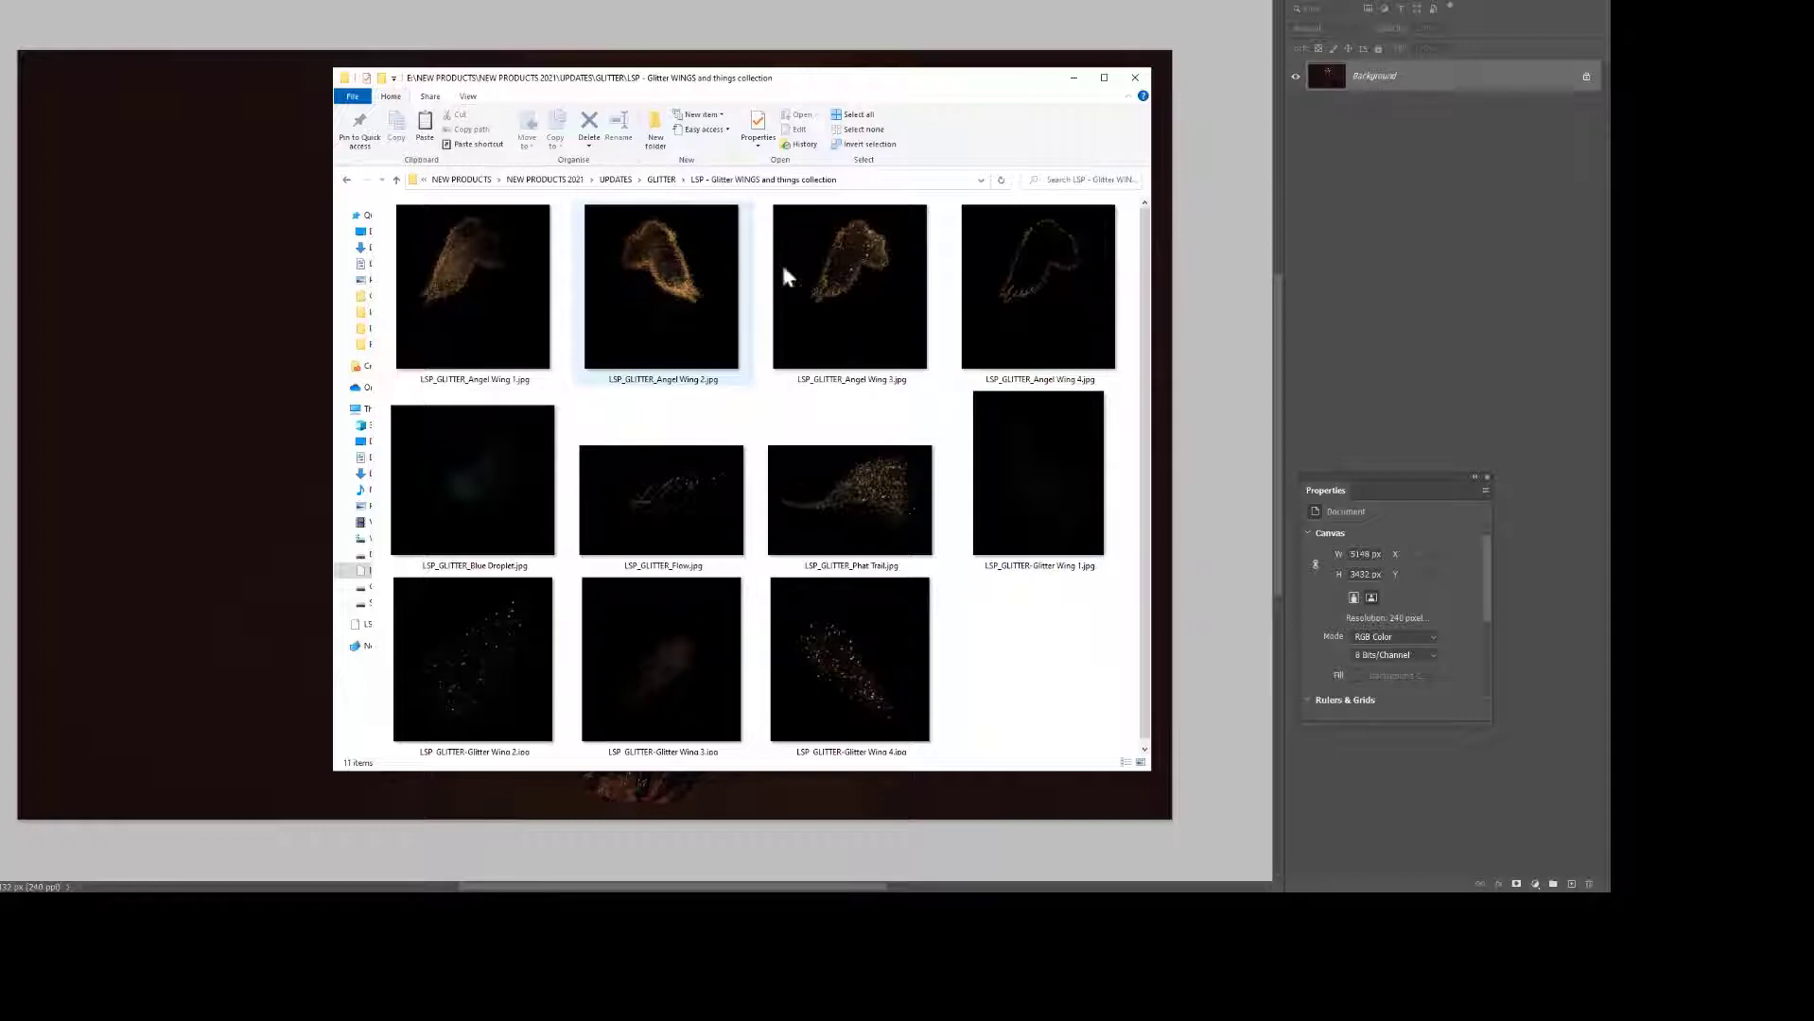
Return to the GLITTER folder, read "LSP - 1 HOW TO INSTALL PHOTOSHOP ACTIONS.txt" and close it
{"action": "left_click", "coordinate": [662, 181]}
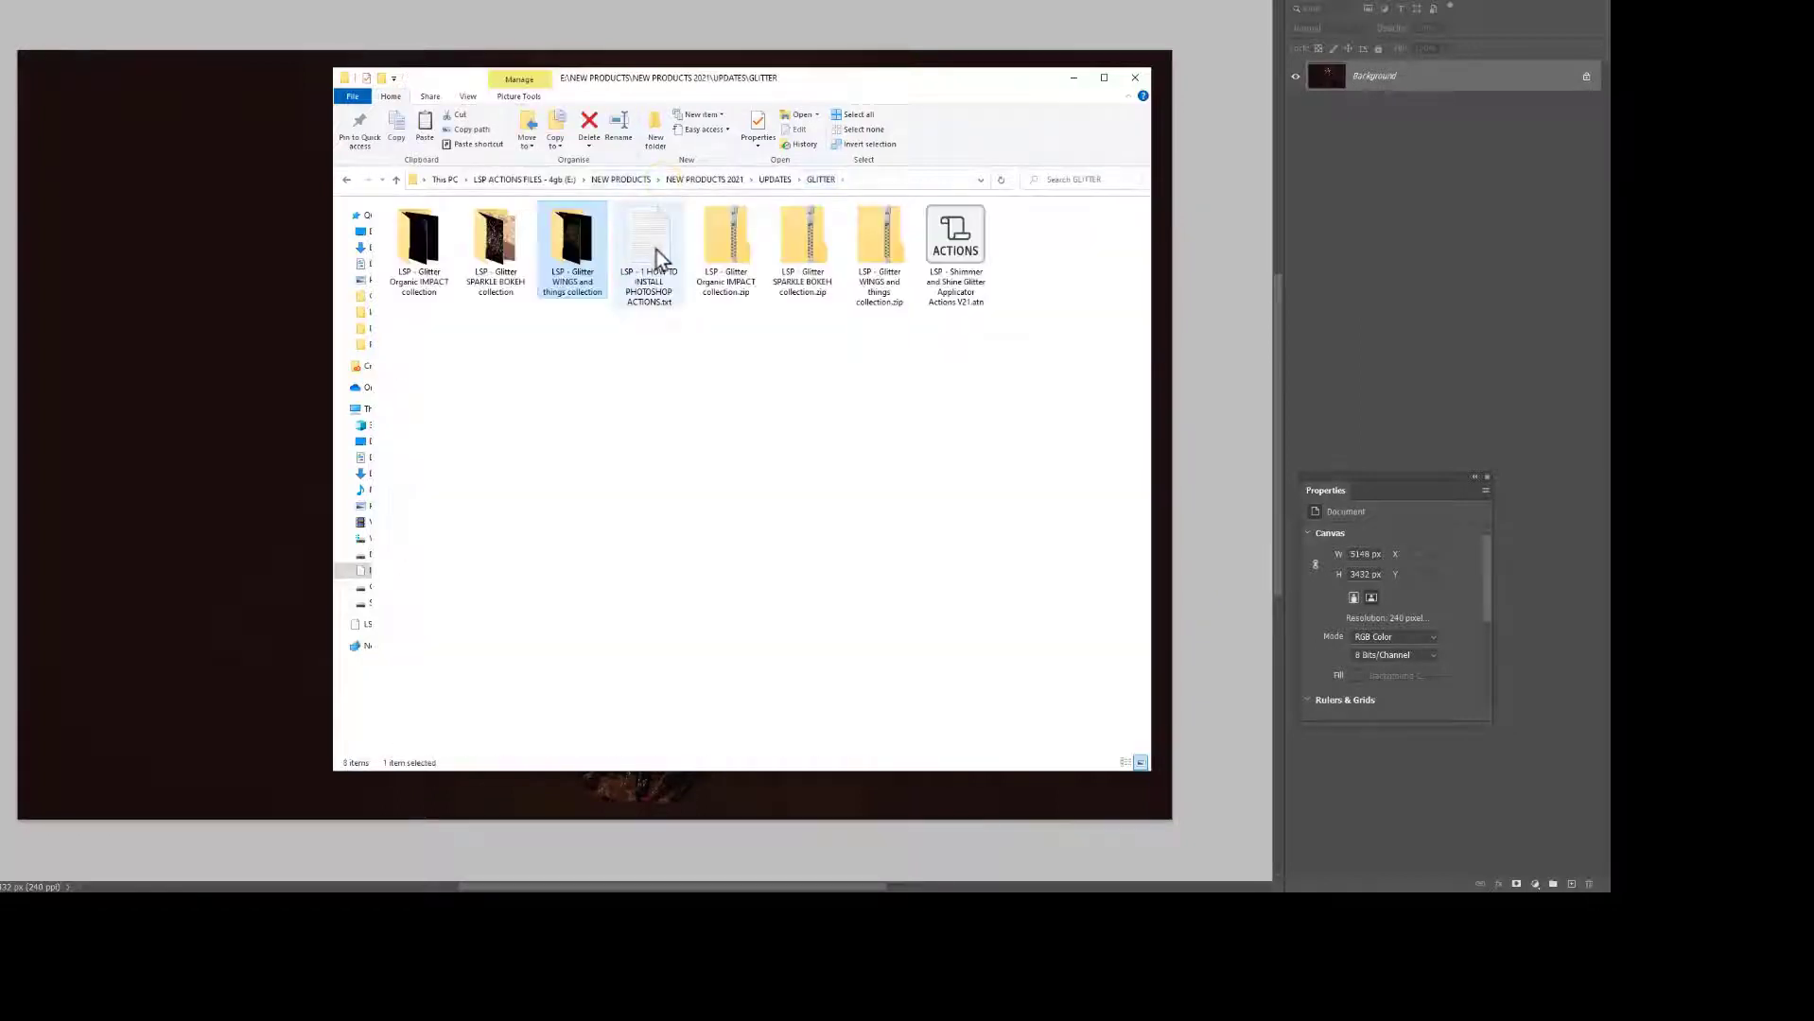
{"action": "left_click", "coordinate": [657, 253]}
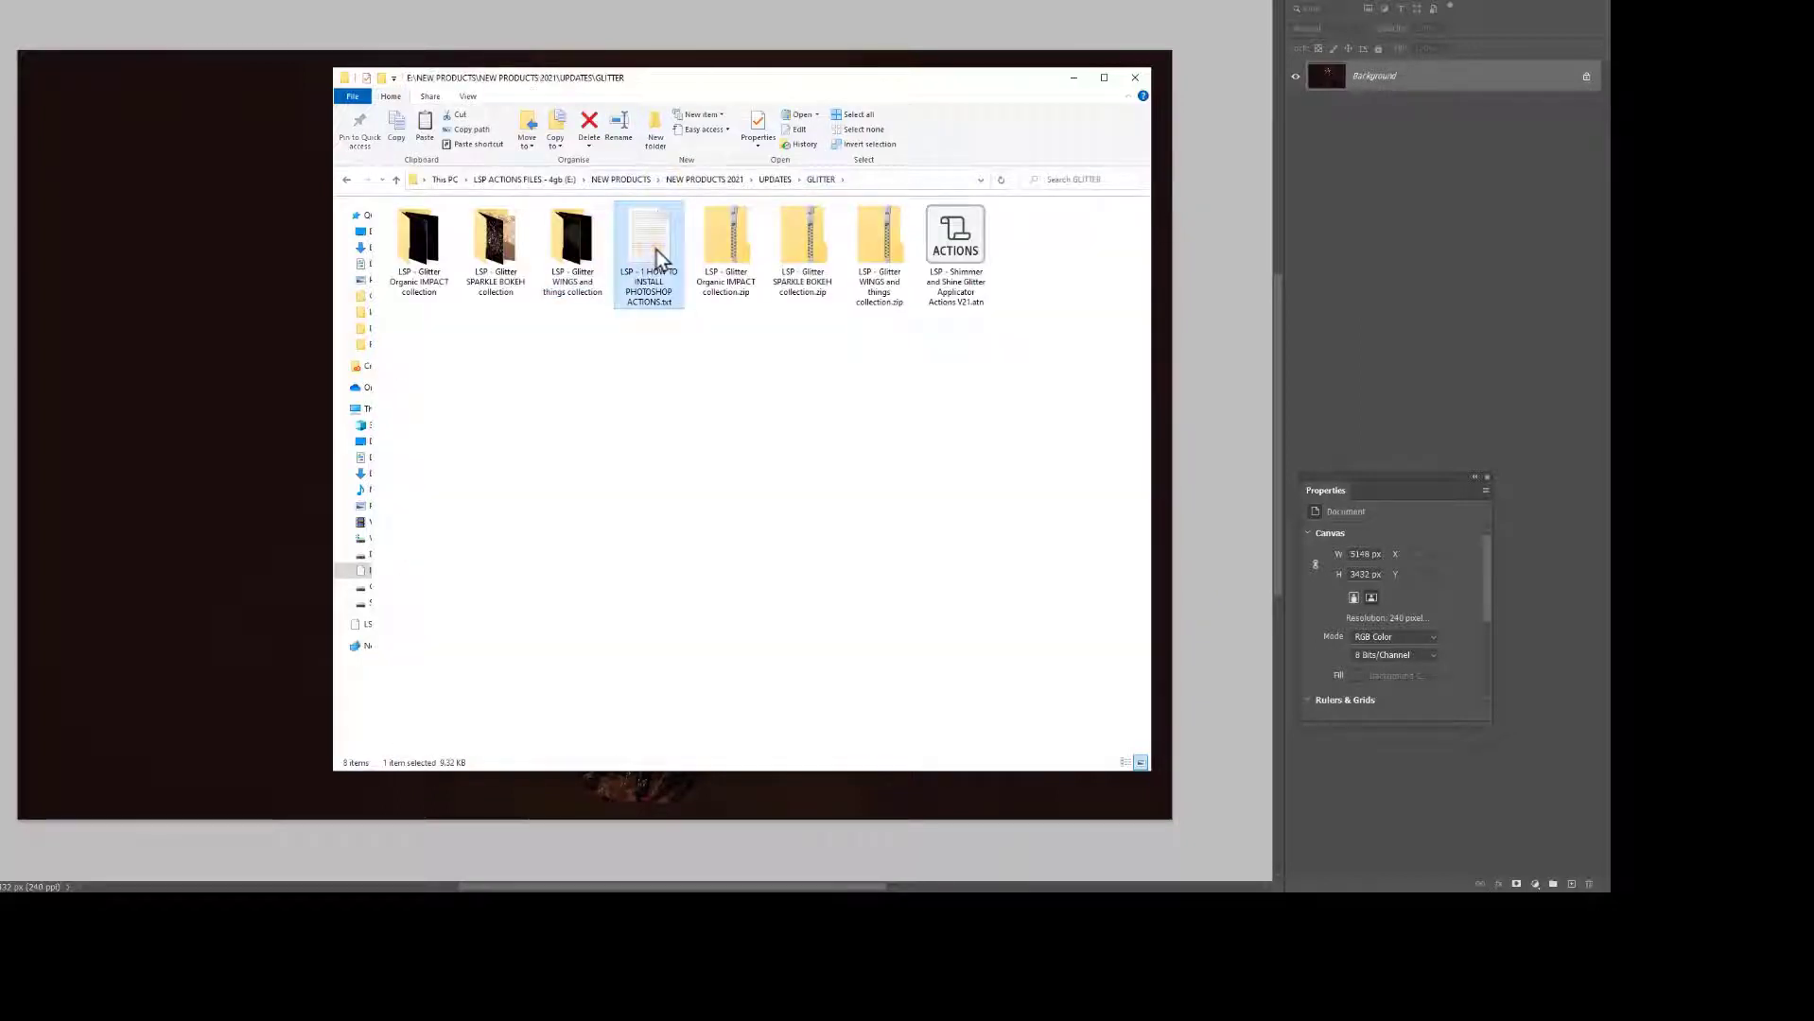
{"action": "double_click", "coordinate": [667, 296]}
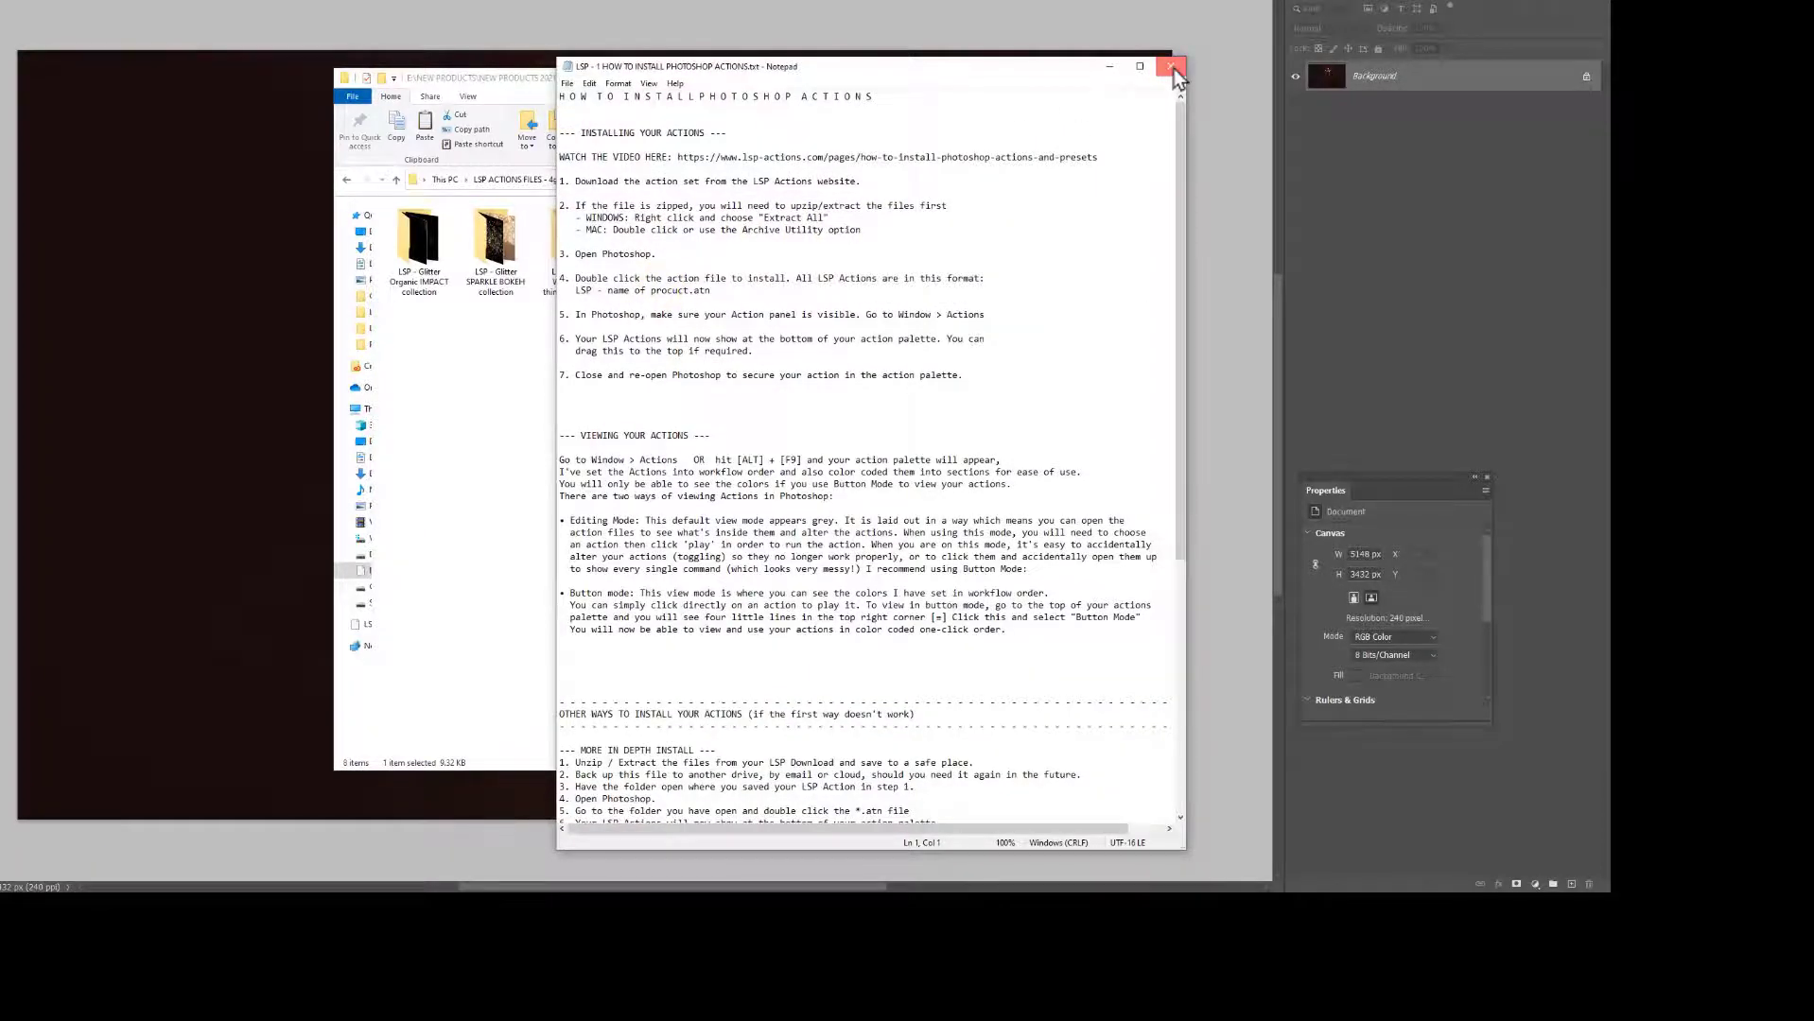
{"action": "left_click", "coordinate": [1171, 67]}
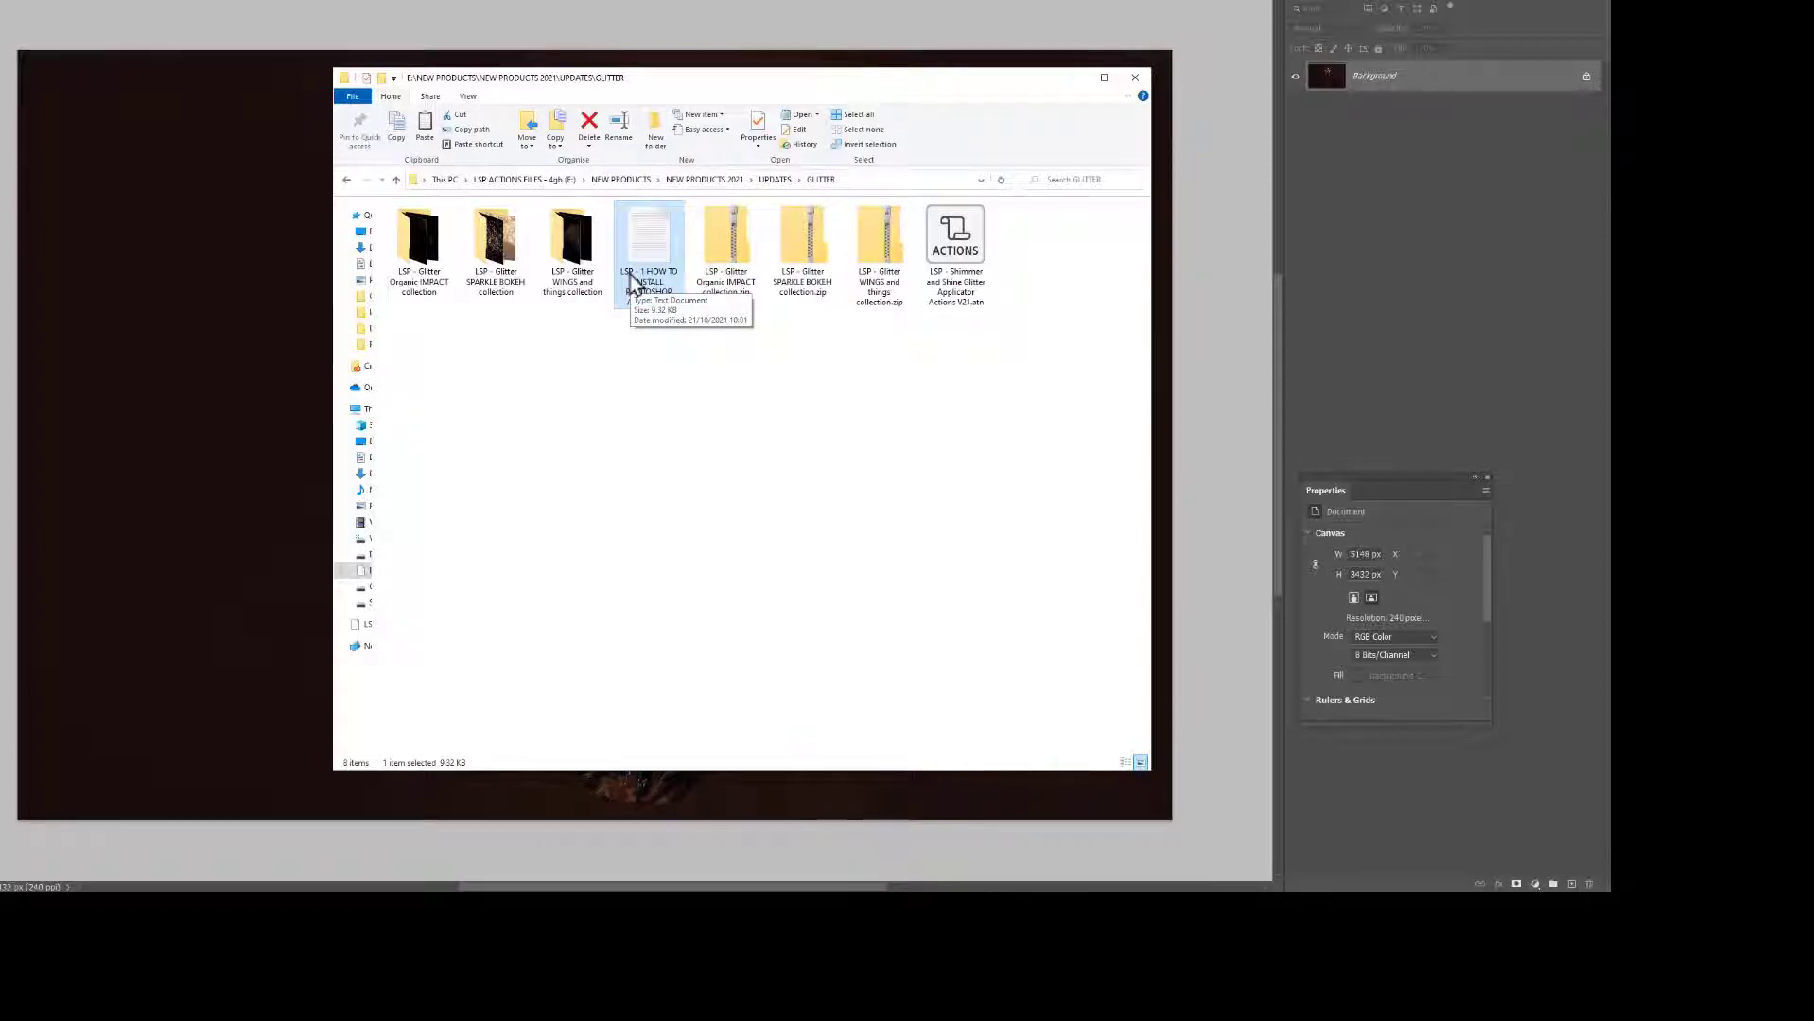
Install "LSP - Shimmer and Shine Glitter Applicator Actions V21.atn" from the GLITTER folder into Photoshop
{"action": "left_click", "coordinate": [965, 301]}
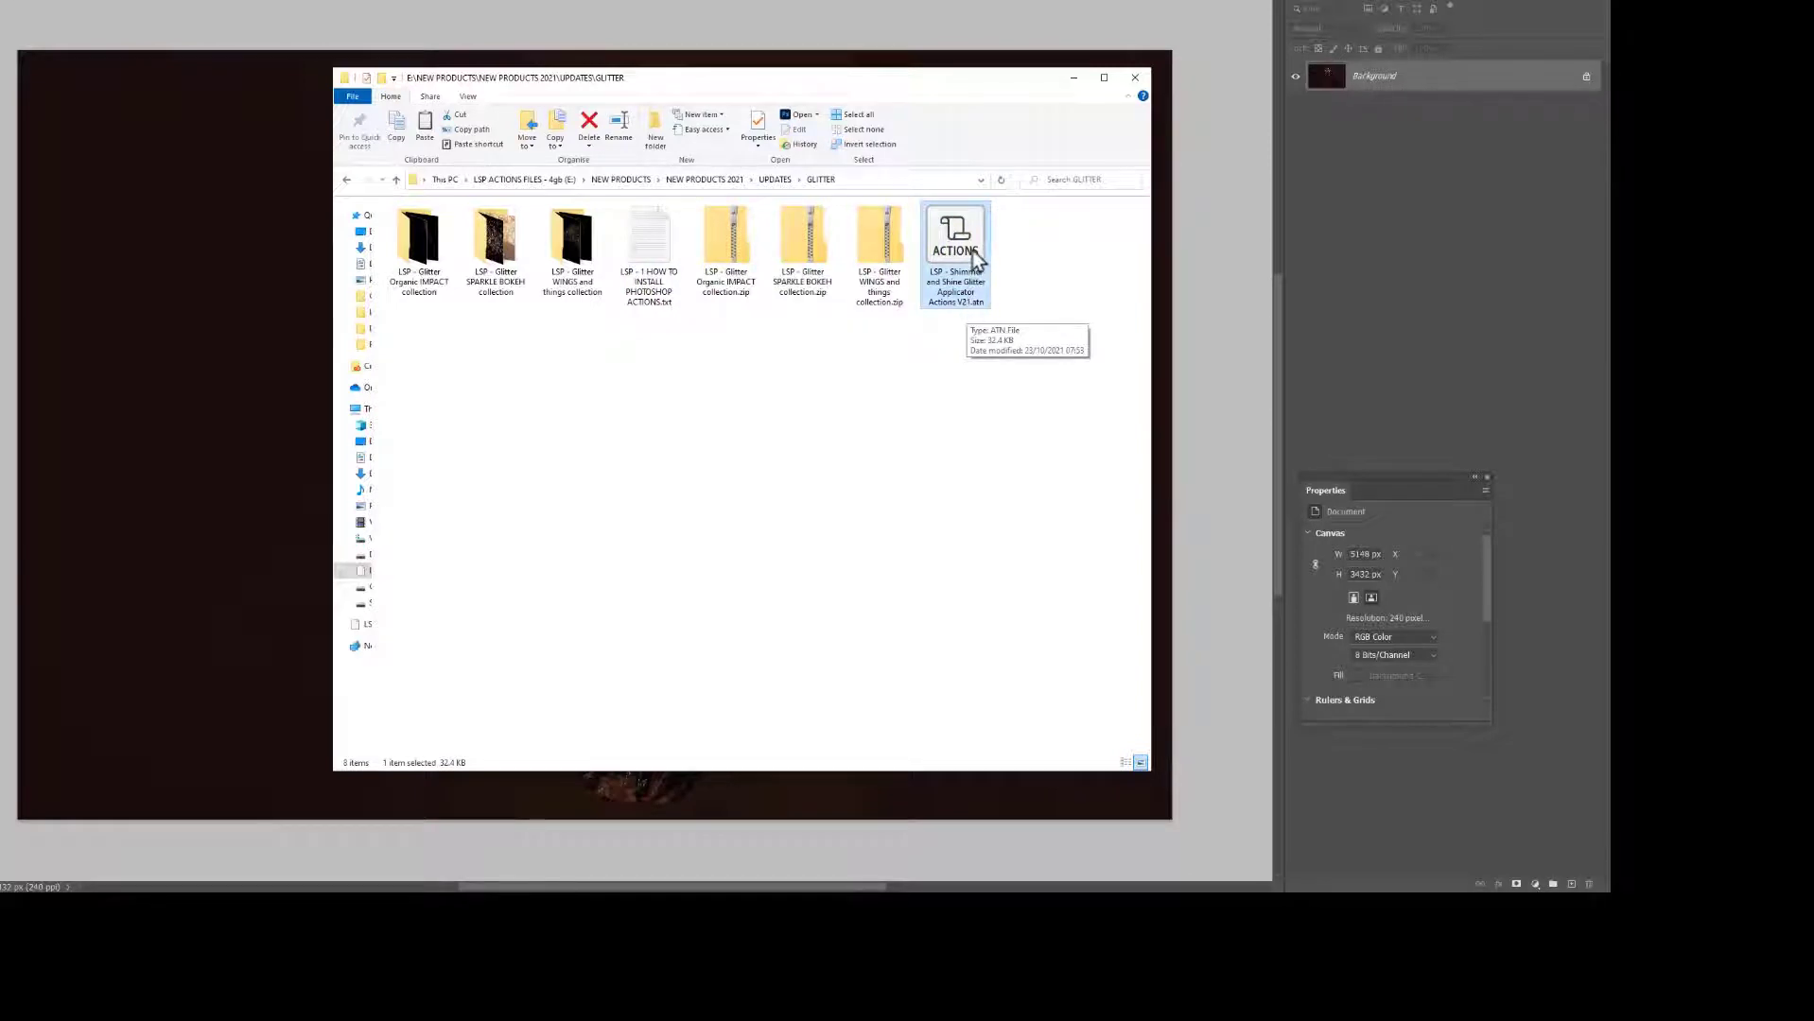
{"action": "left_click_drag", "start_coordinate": [925, 77], "coordinate": [853, 114]}
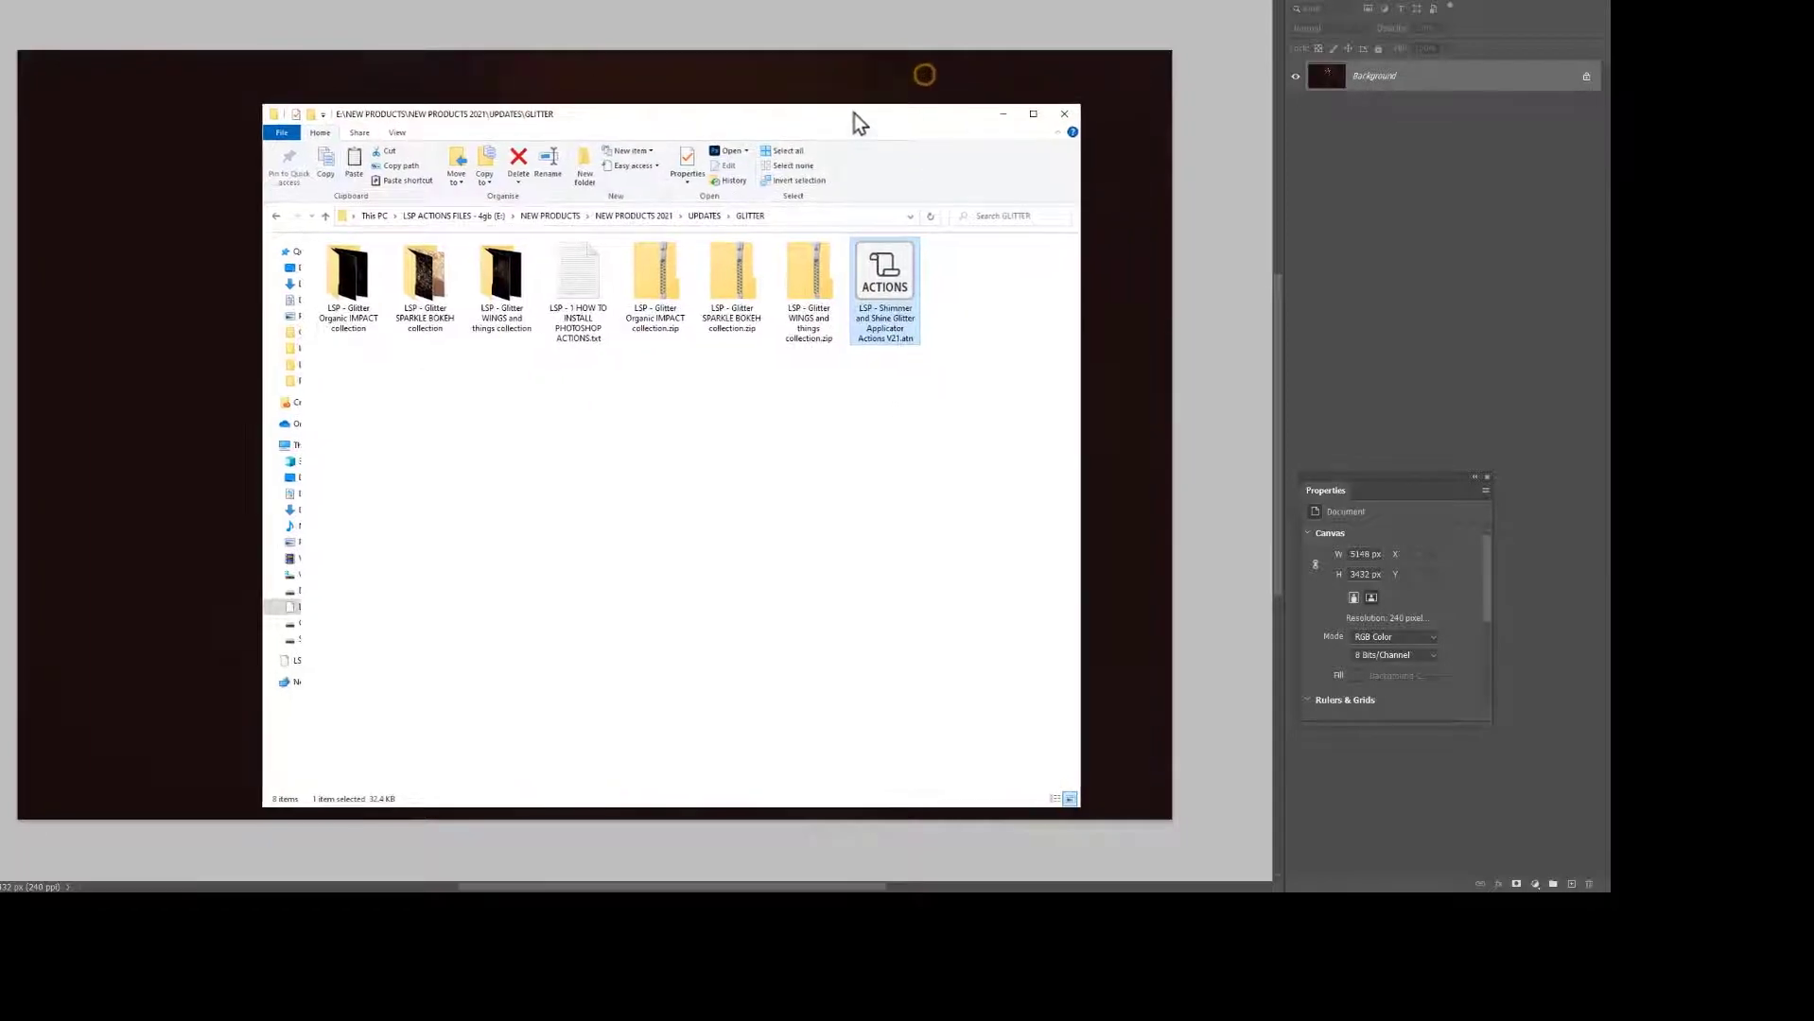
{"action": "double_click", "coordinate": [887, 276]}
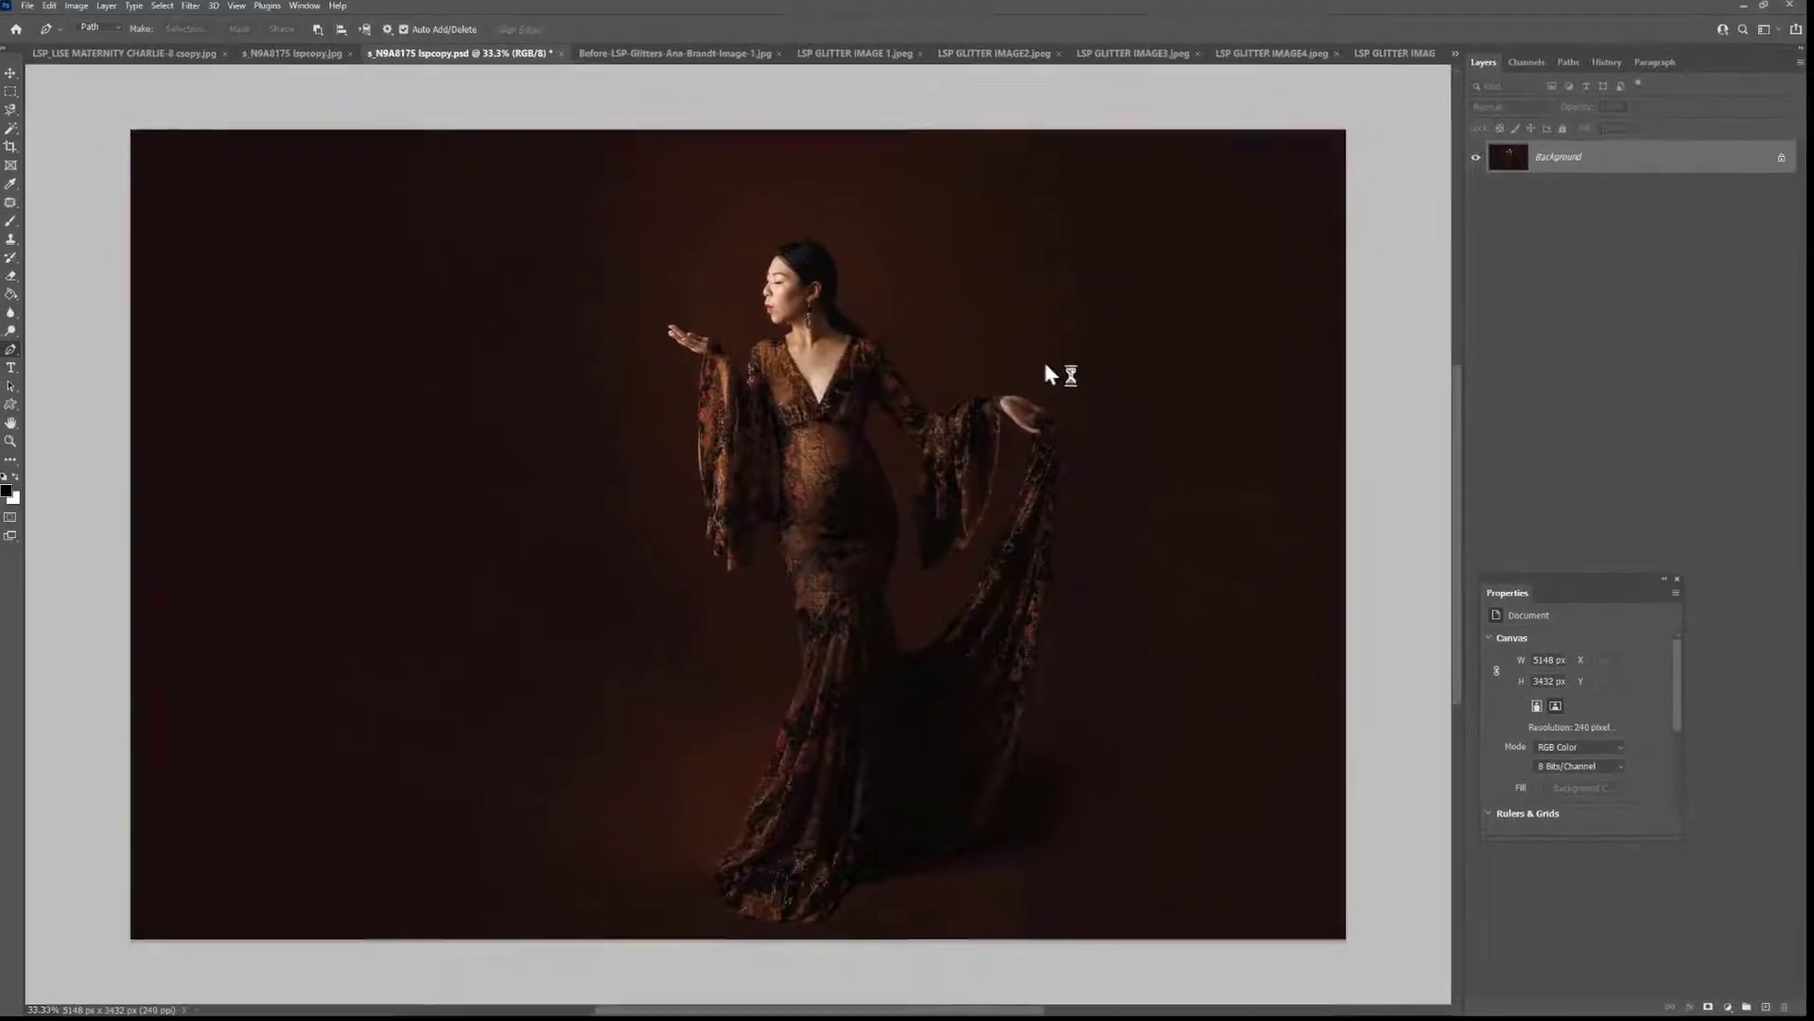
Switch to the Brush tool and display the Actions panel in Photoshop
{"action": "key", "text": "b"}
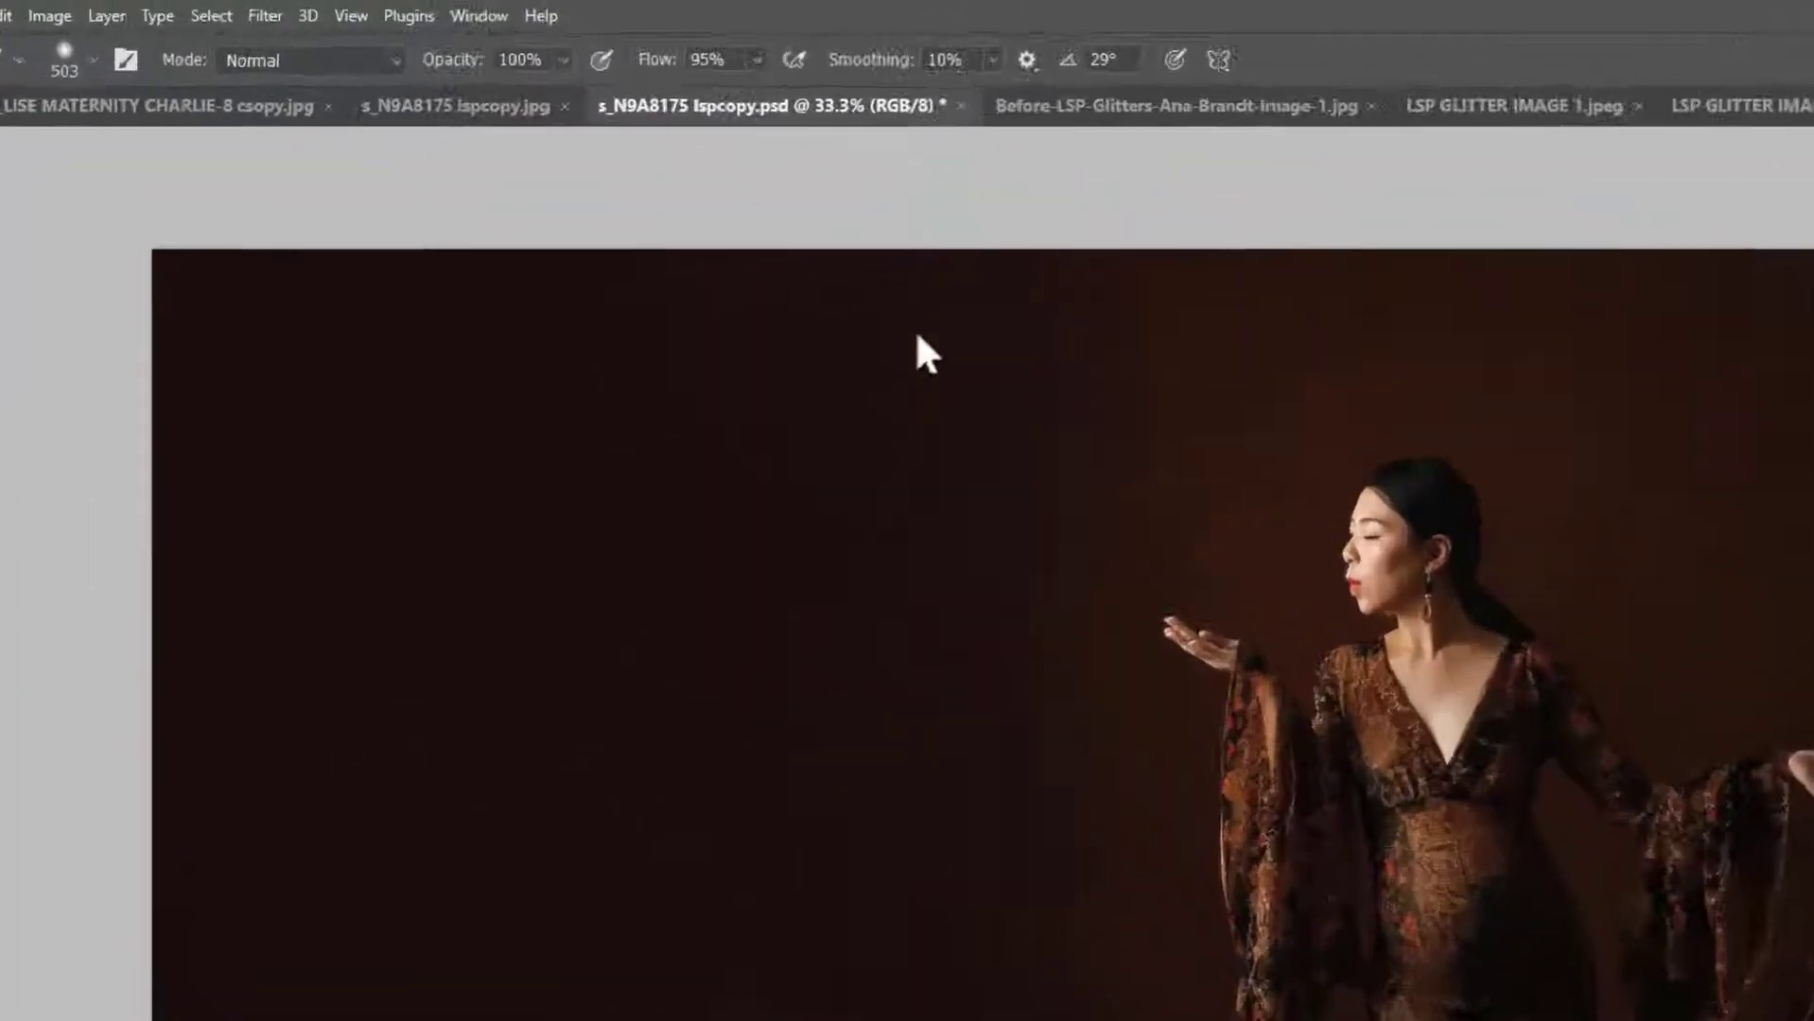
{"action": "left_click", "coordinate": [481, 16]}
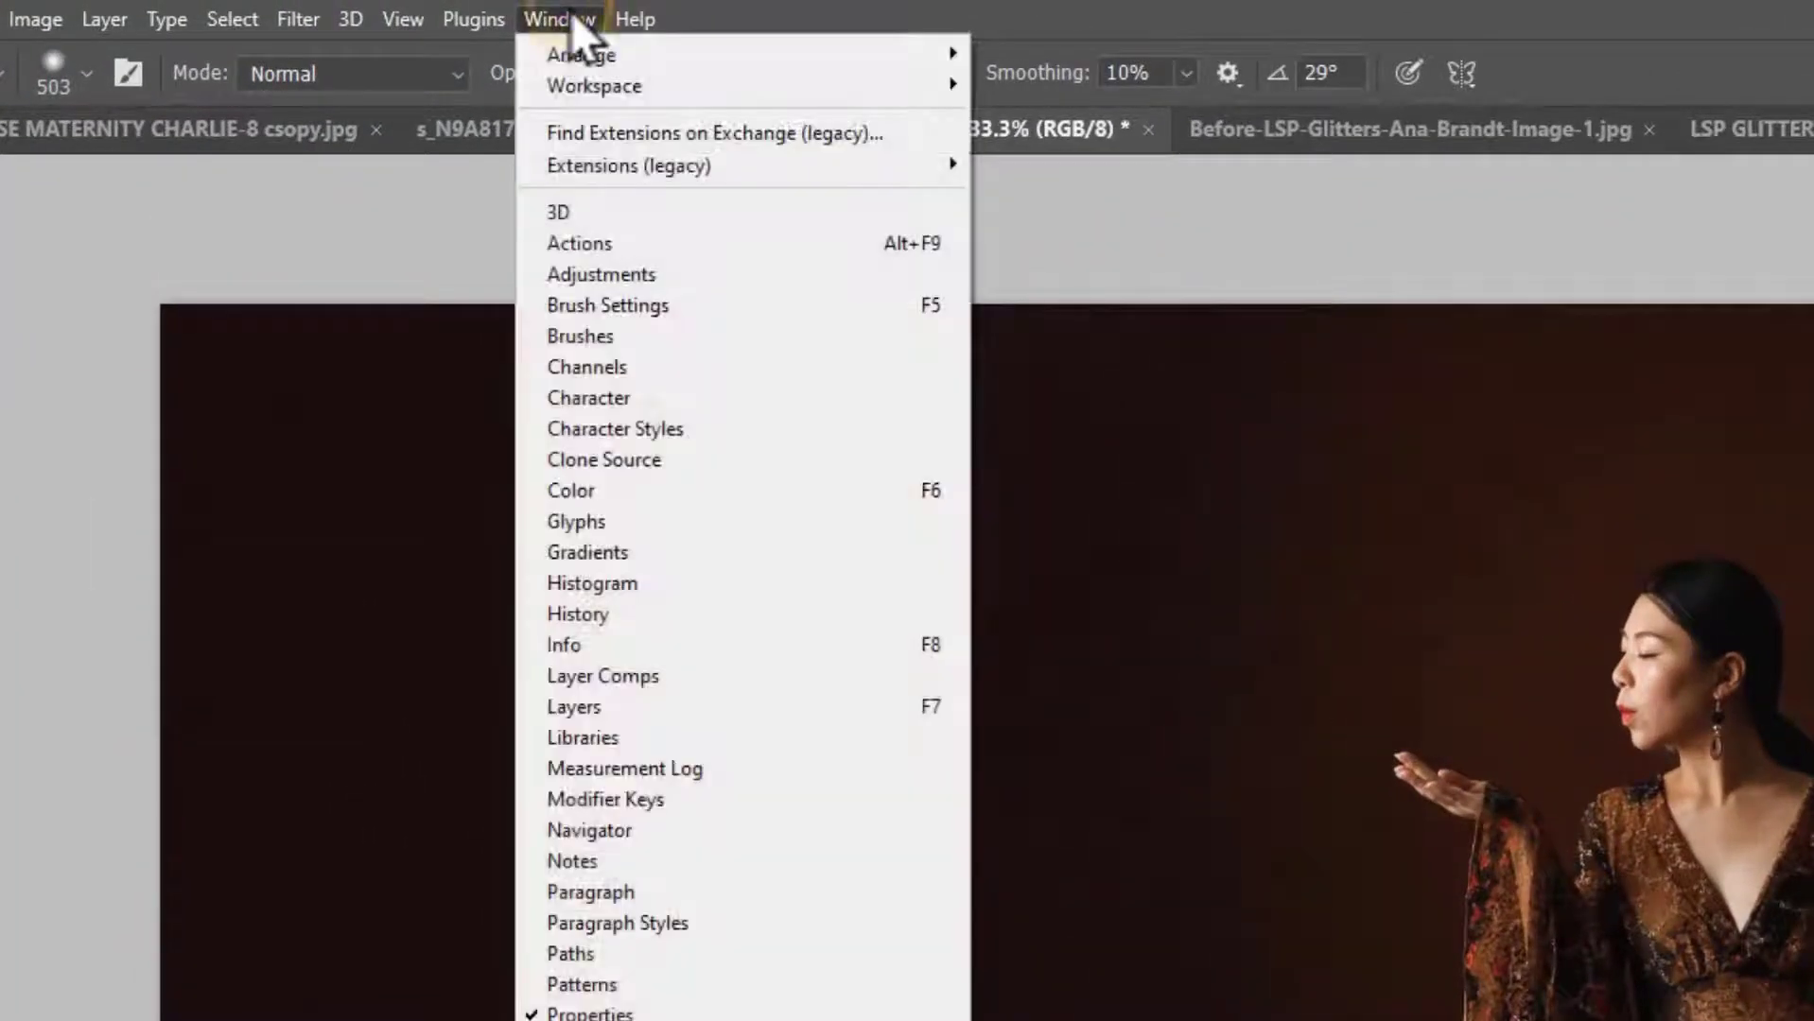
{"action": "left_click", "coordinate": [600, 242]}
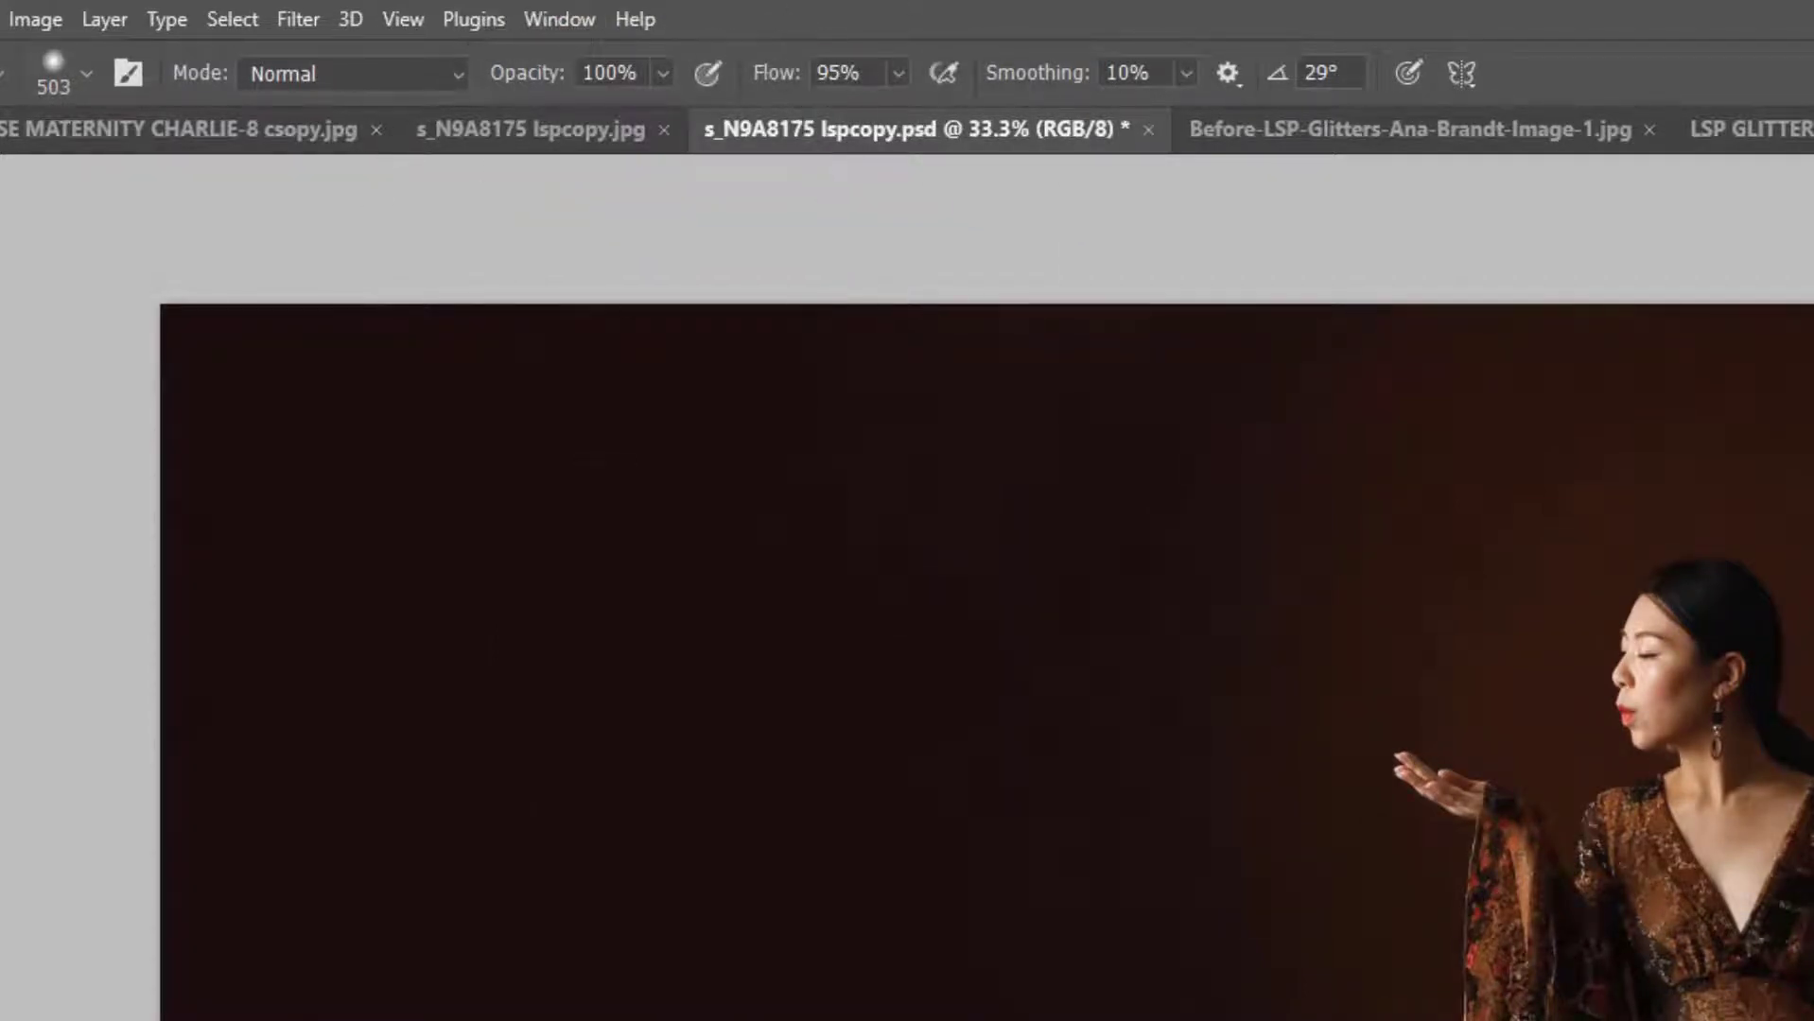
{"action": "left_click", "coordinate": [563, 19]}
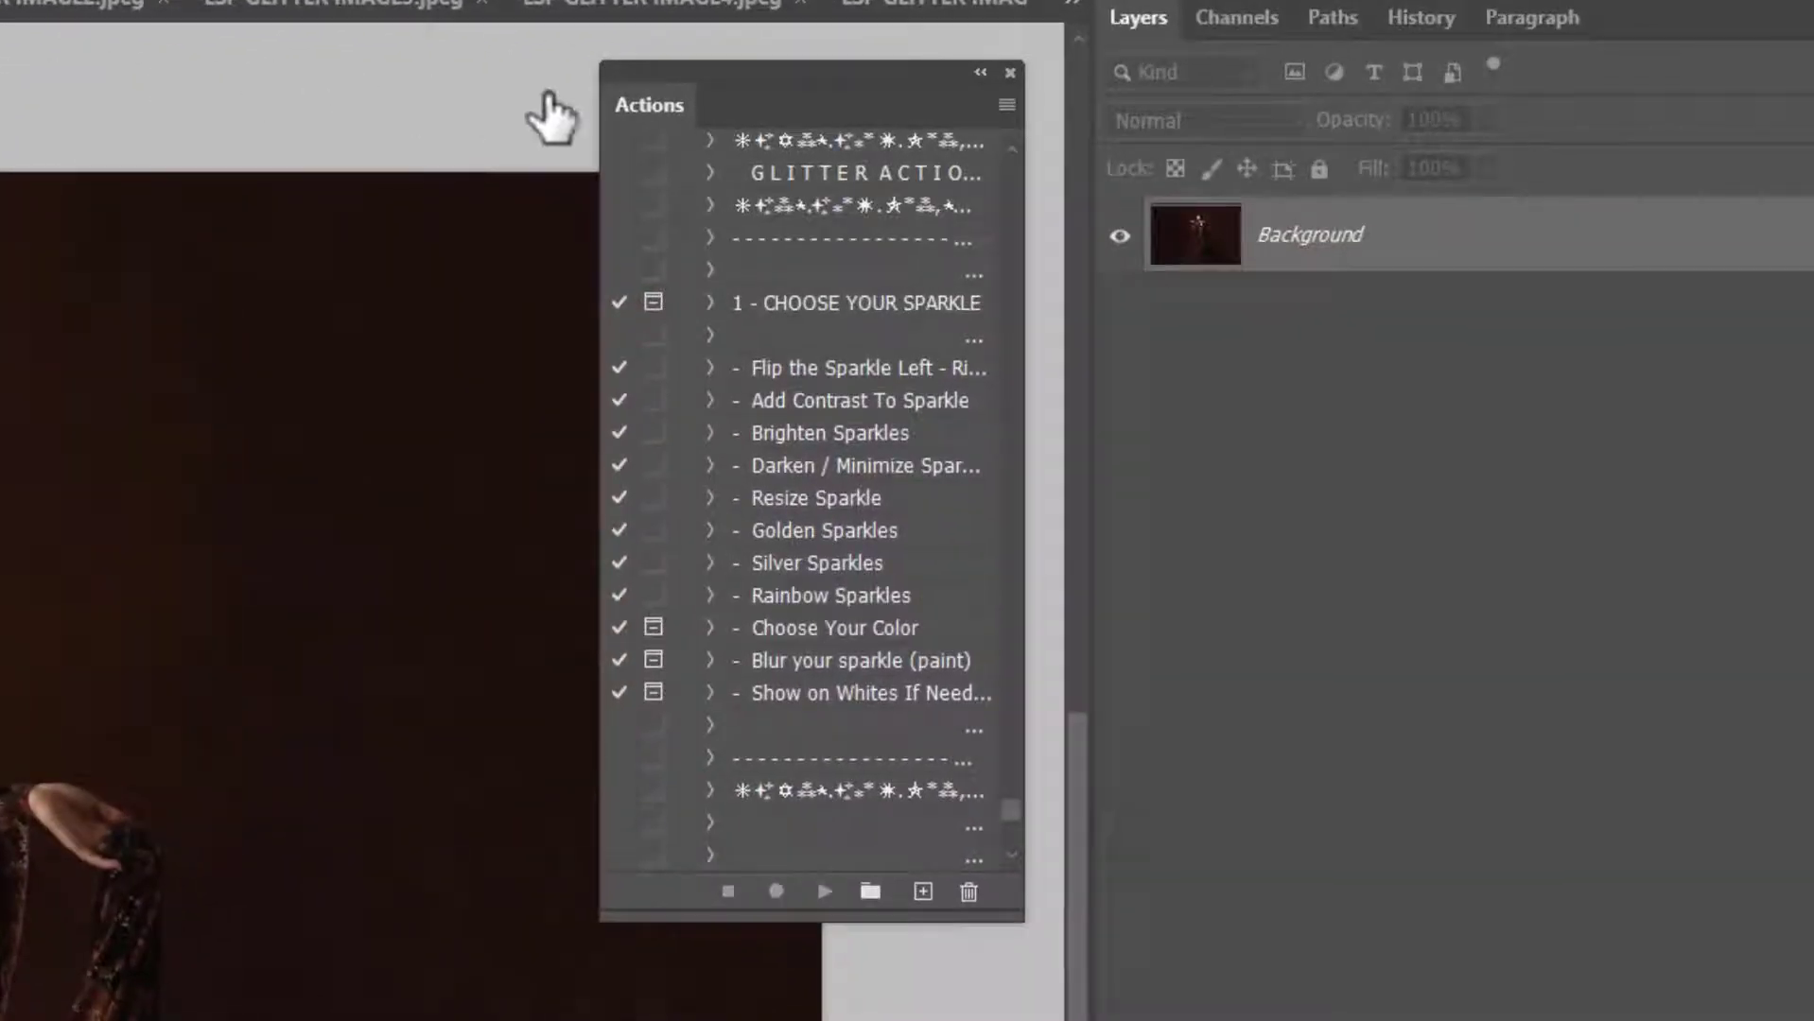
Reposition and widen the Actions panel to fit the full action names, and select the "1 - CHOOSE YOUR SPARKLE" action
{"action": "left_click_drag", "start_coordinate": [651, 109], "coordinate": [581, 110]}
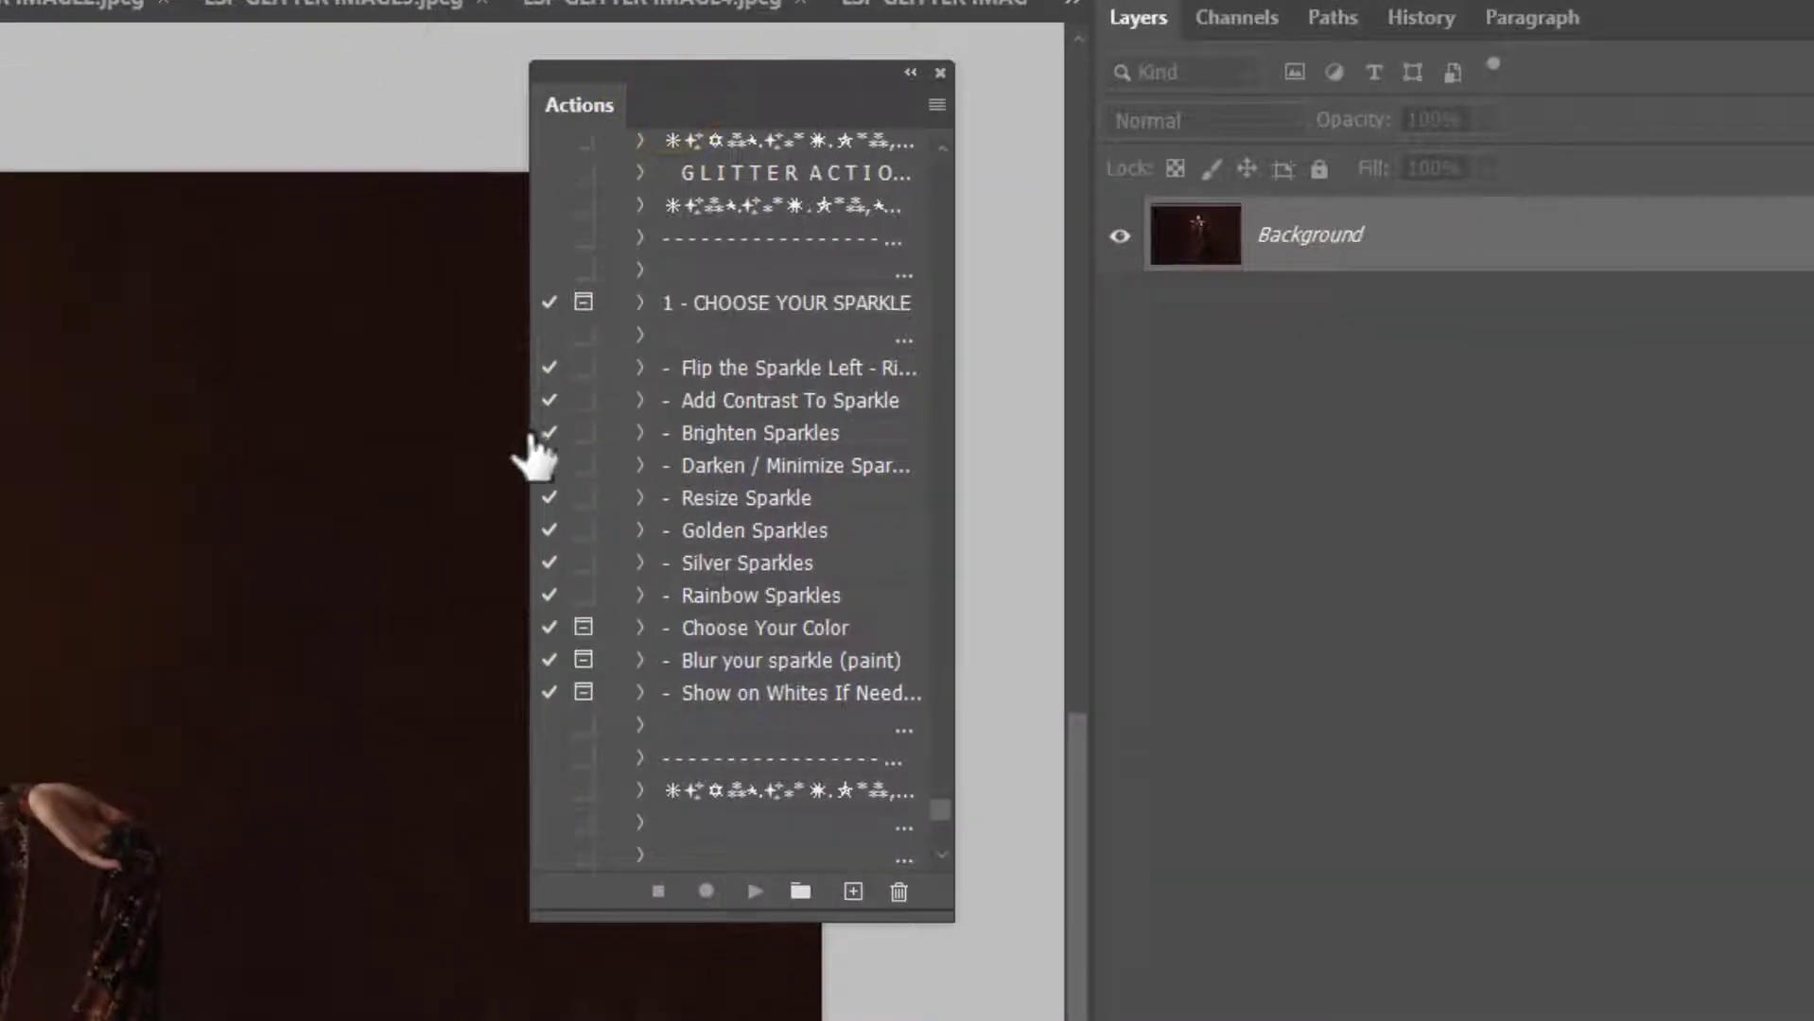
{"action": "left_click_drag", "start_coordinate": [531, 433], "coordinate": [377, 433]}
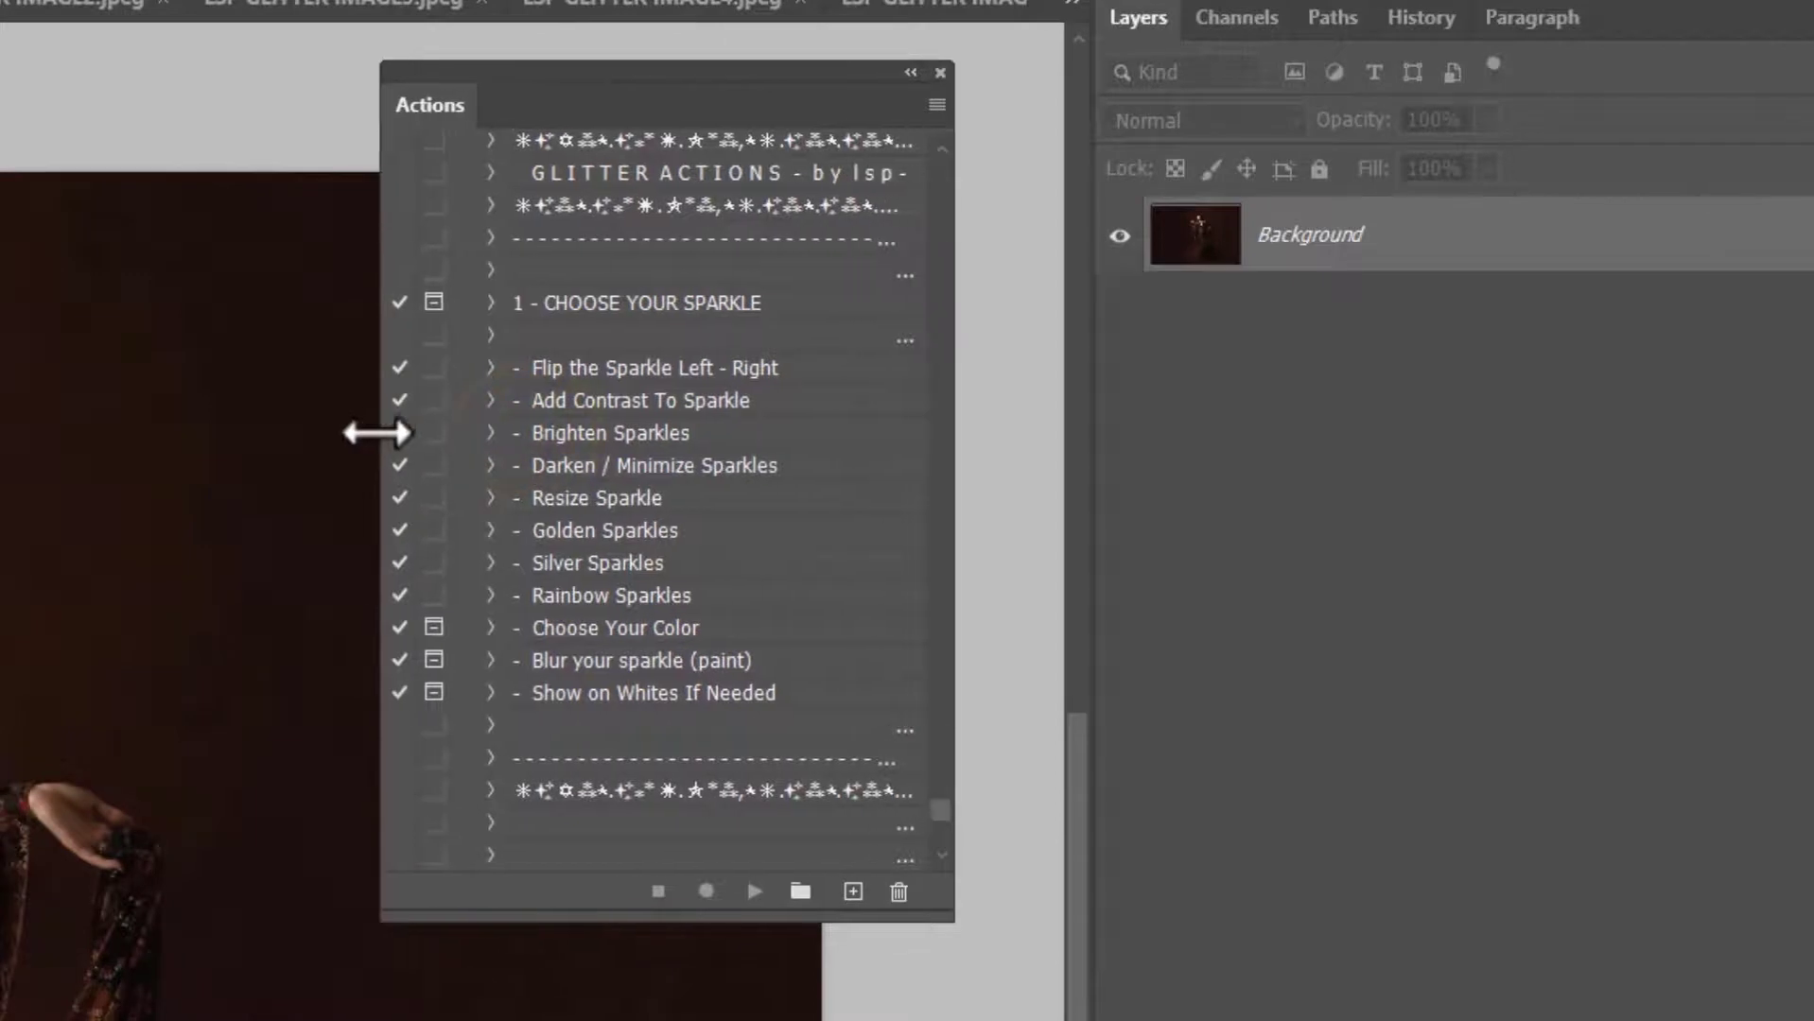
{"action": "left_click", "coordinate": [568, 303]}
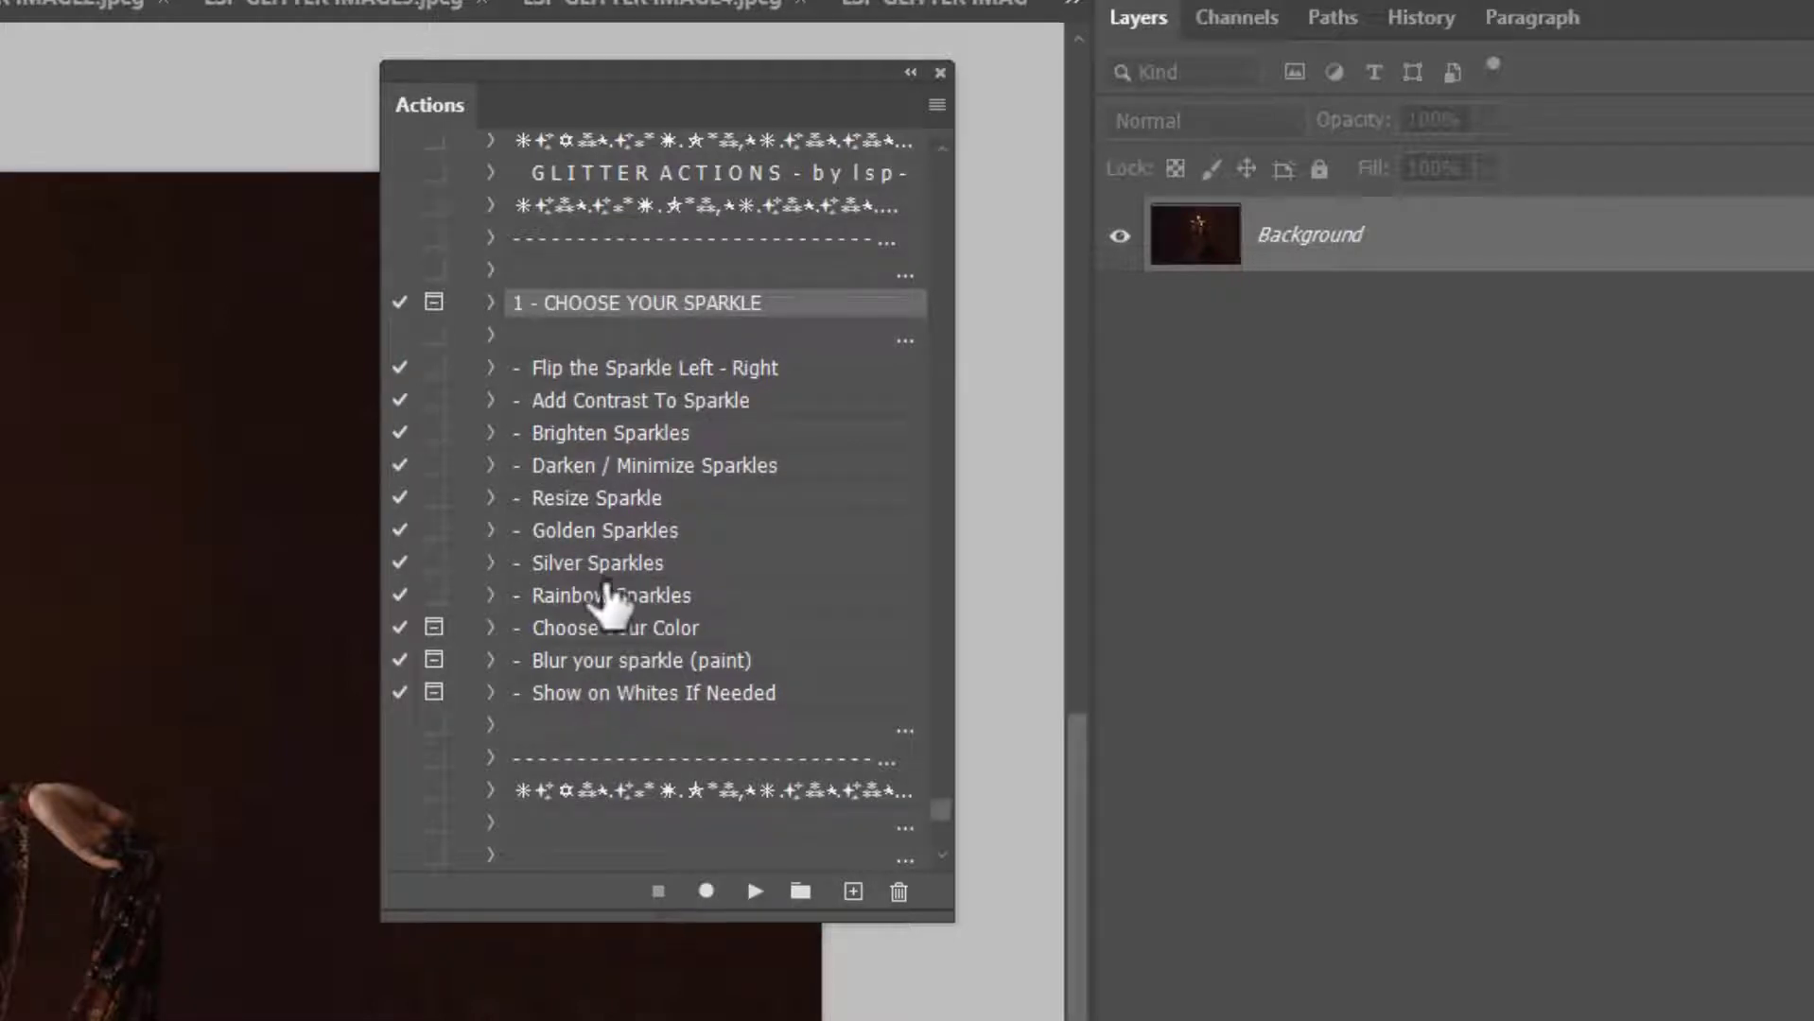
{"action": "left_click", "coordinate": [601, 304]}
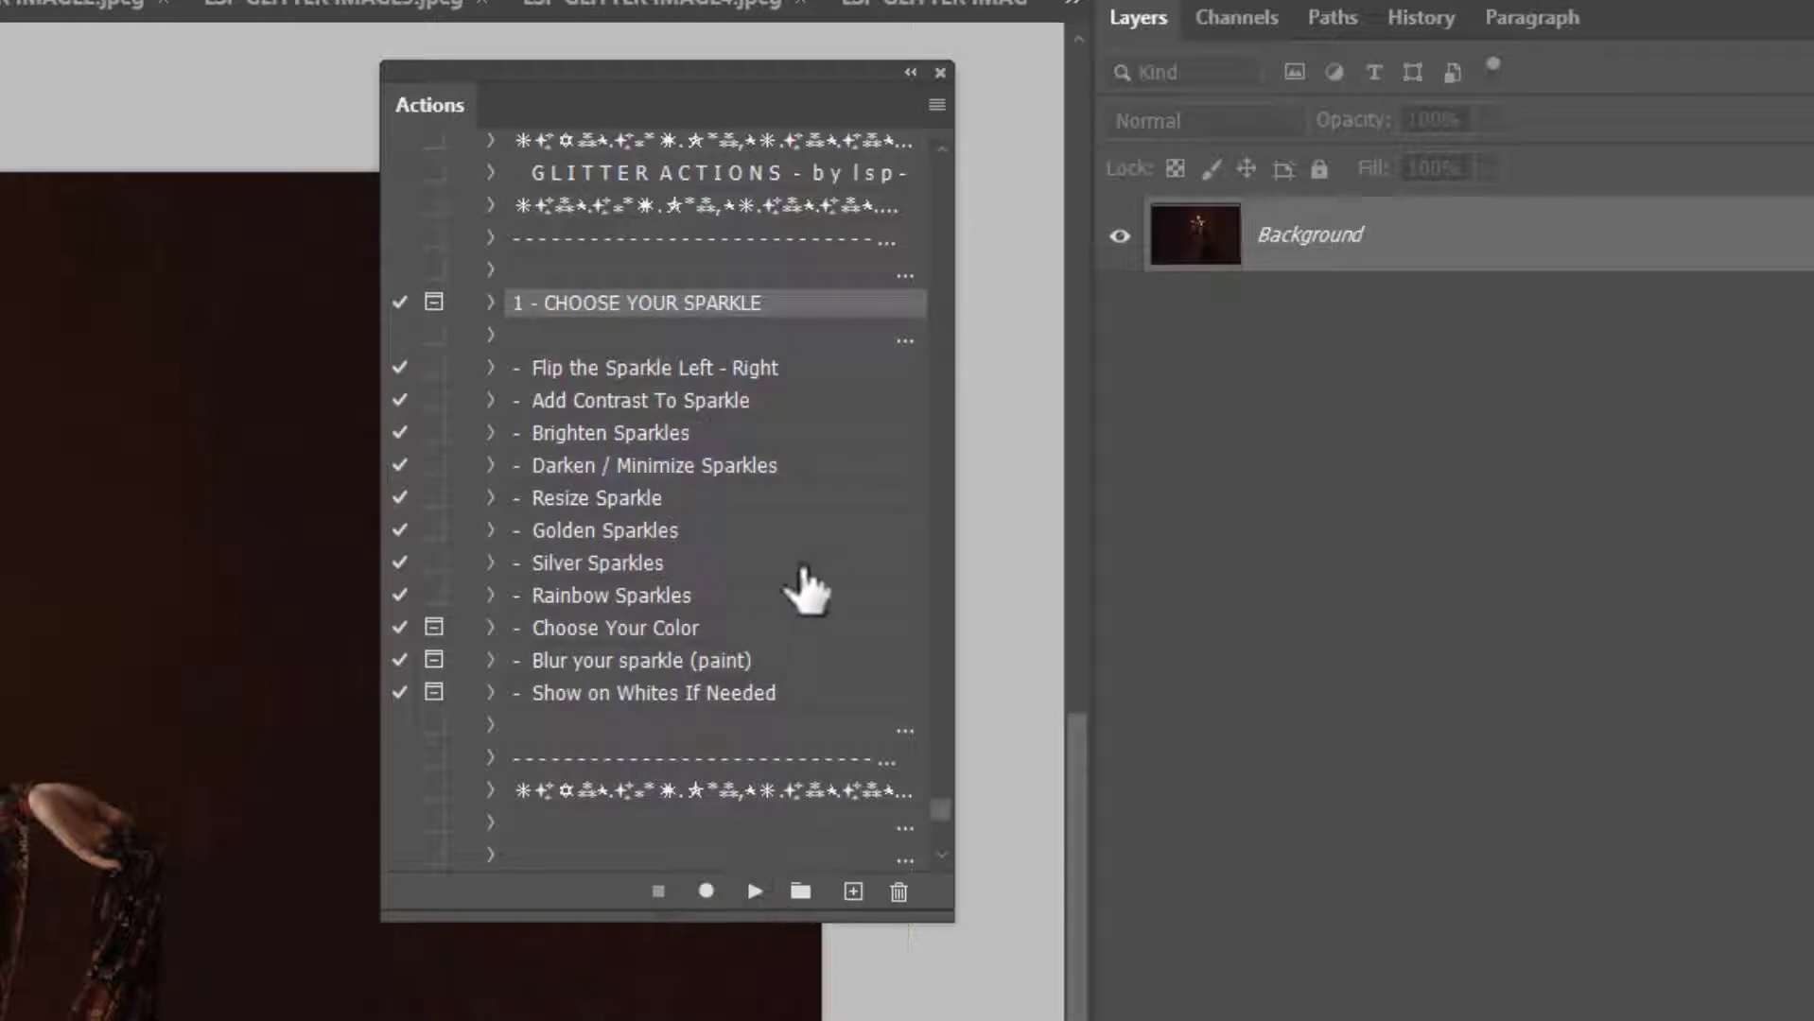
Turn on Button Mode for the actions, narrow the panel to a single column and bring the Glitter Actions set into view
{"action": "left_click", "coordinate": [936, 106]}
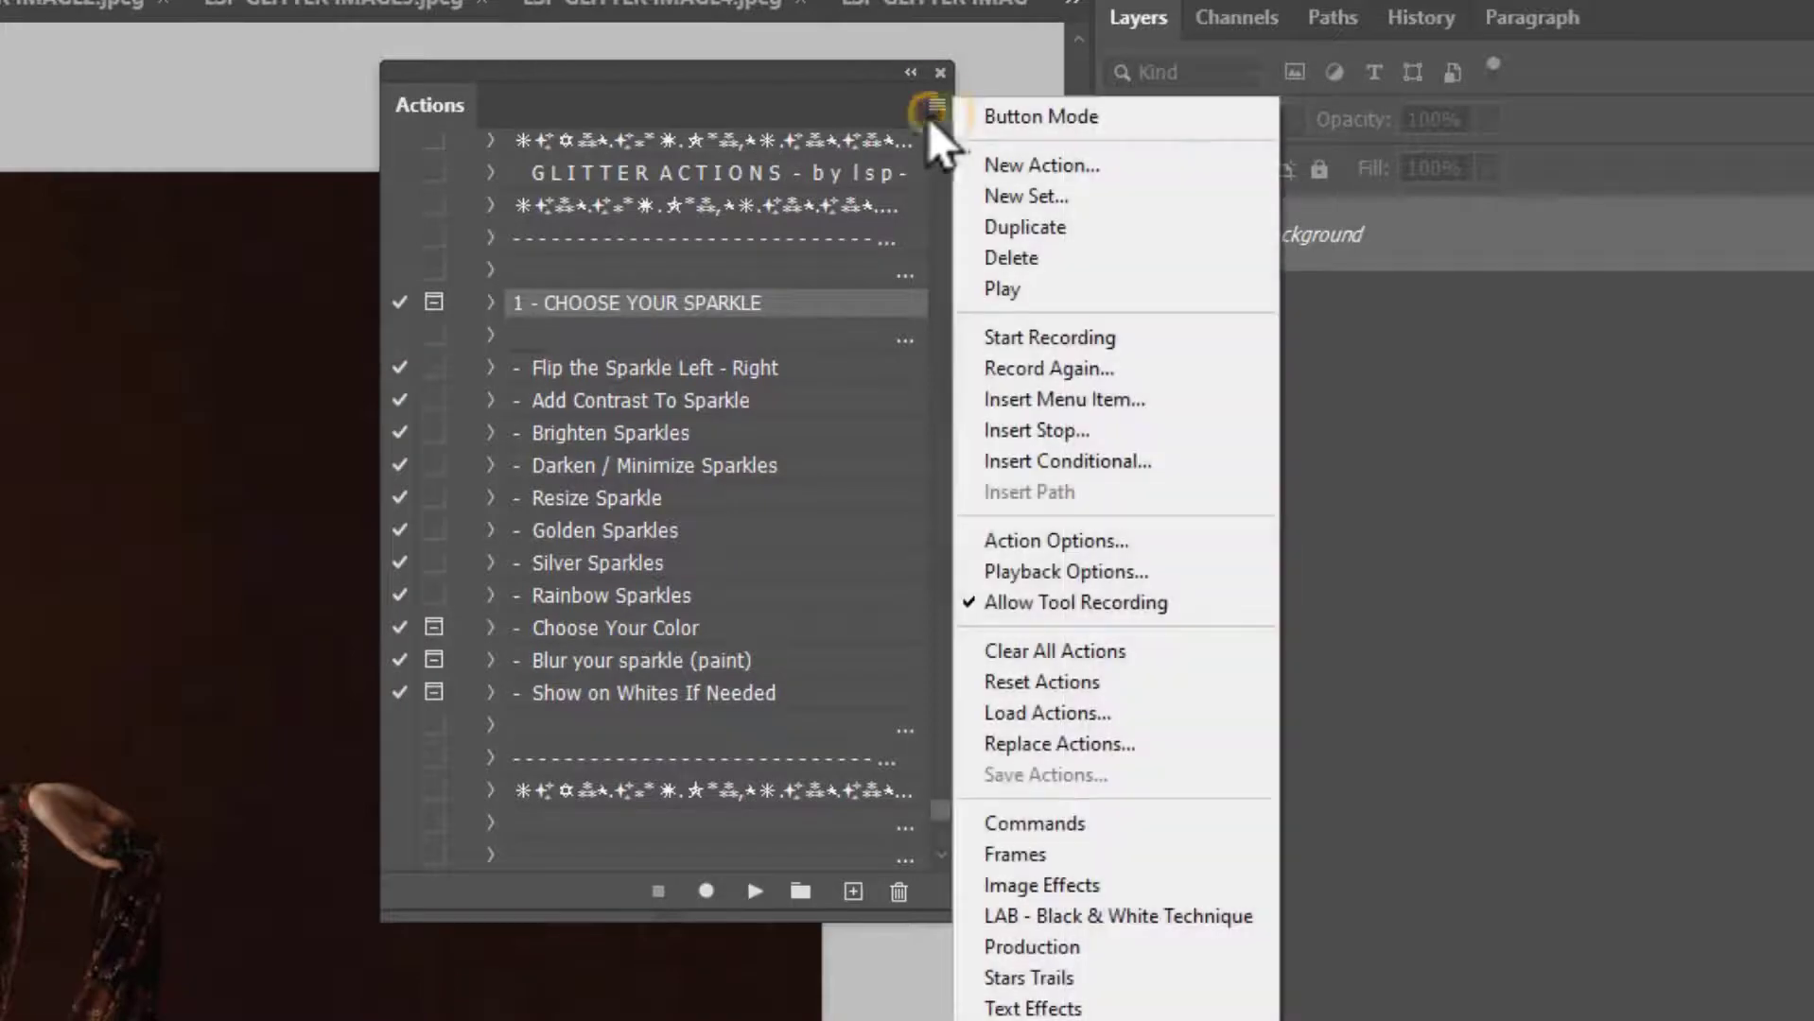
{"action": "left_click", "coordinate": [967, 110]}
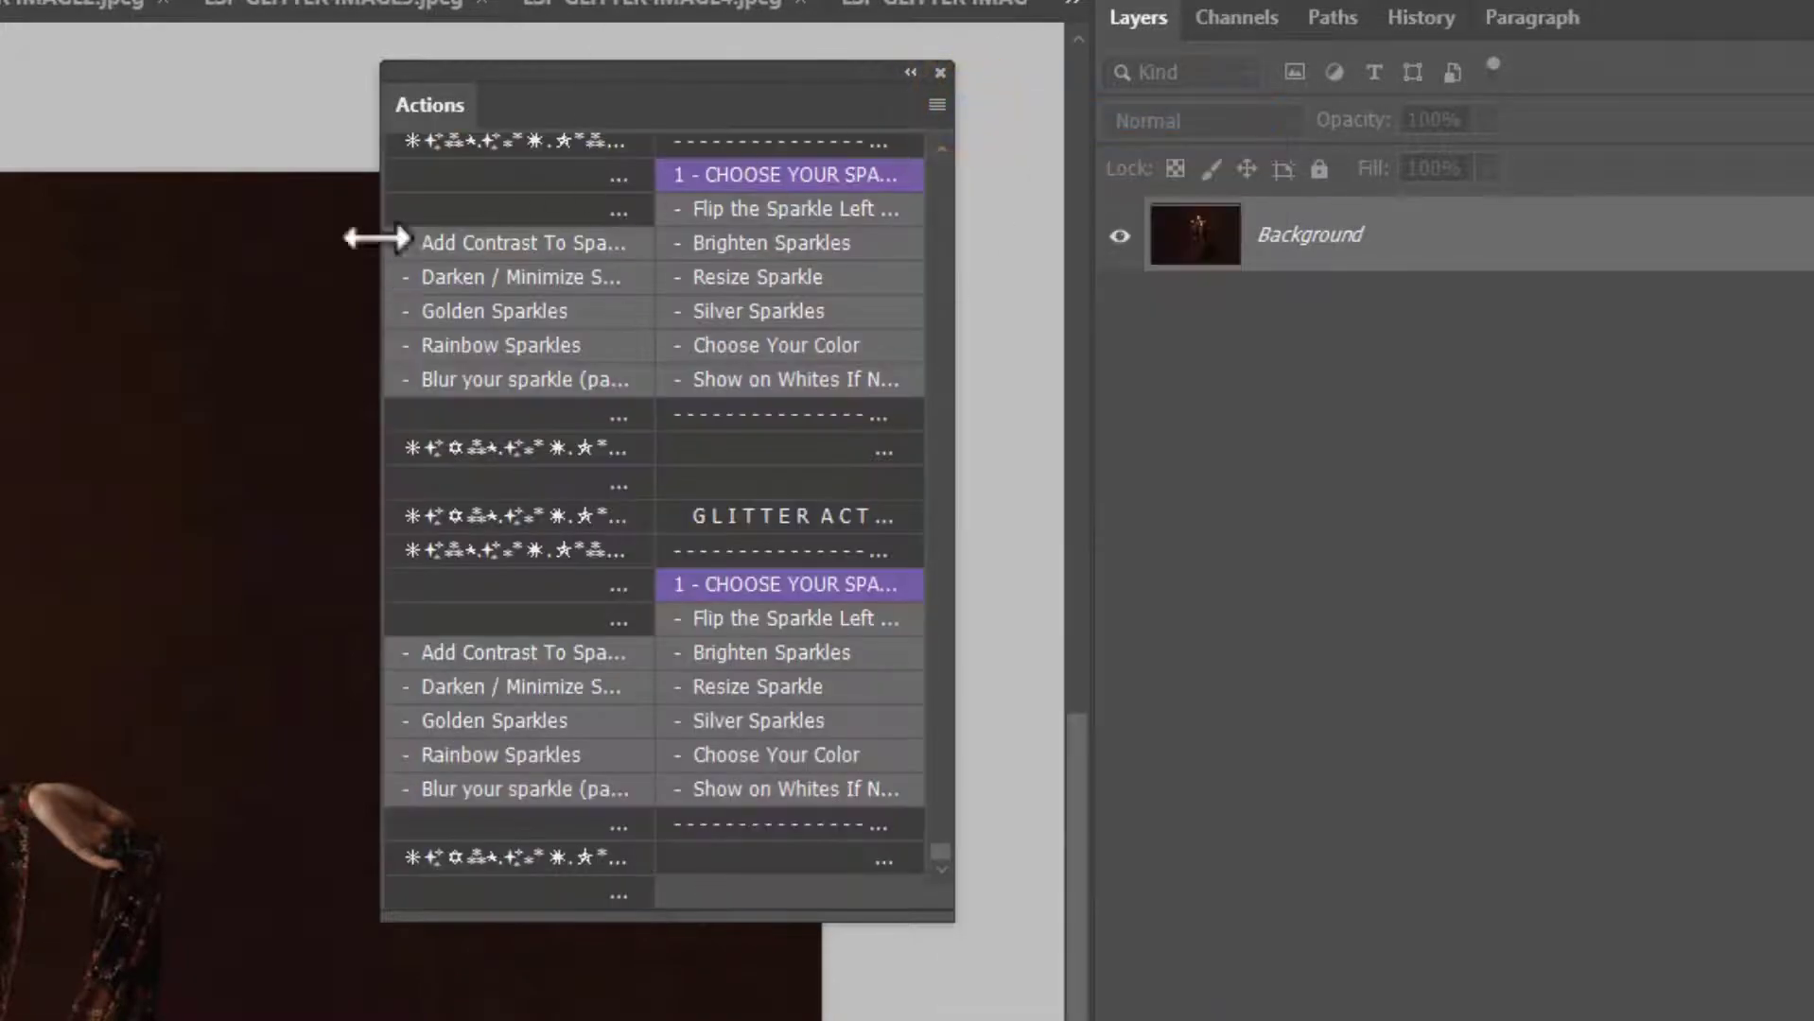
{"action": "left_click_drag", "start_coordinate": [372, 240], "coordinate": [552, 277]}
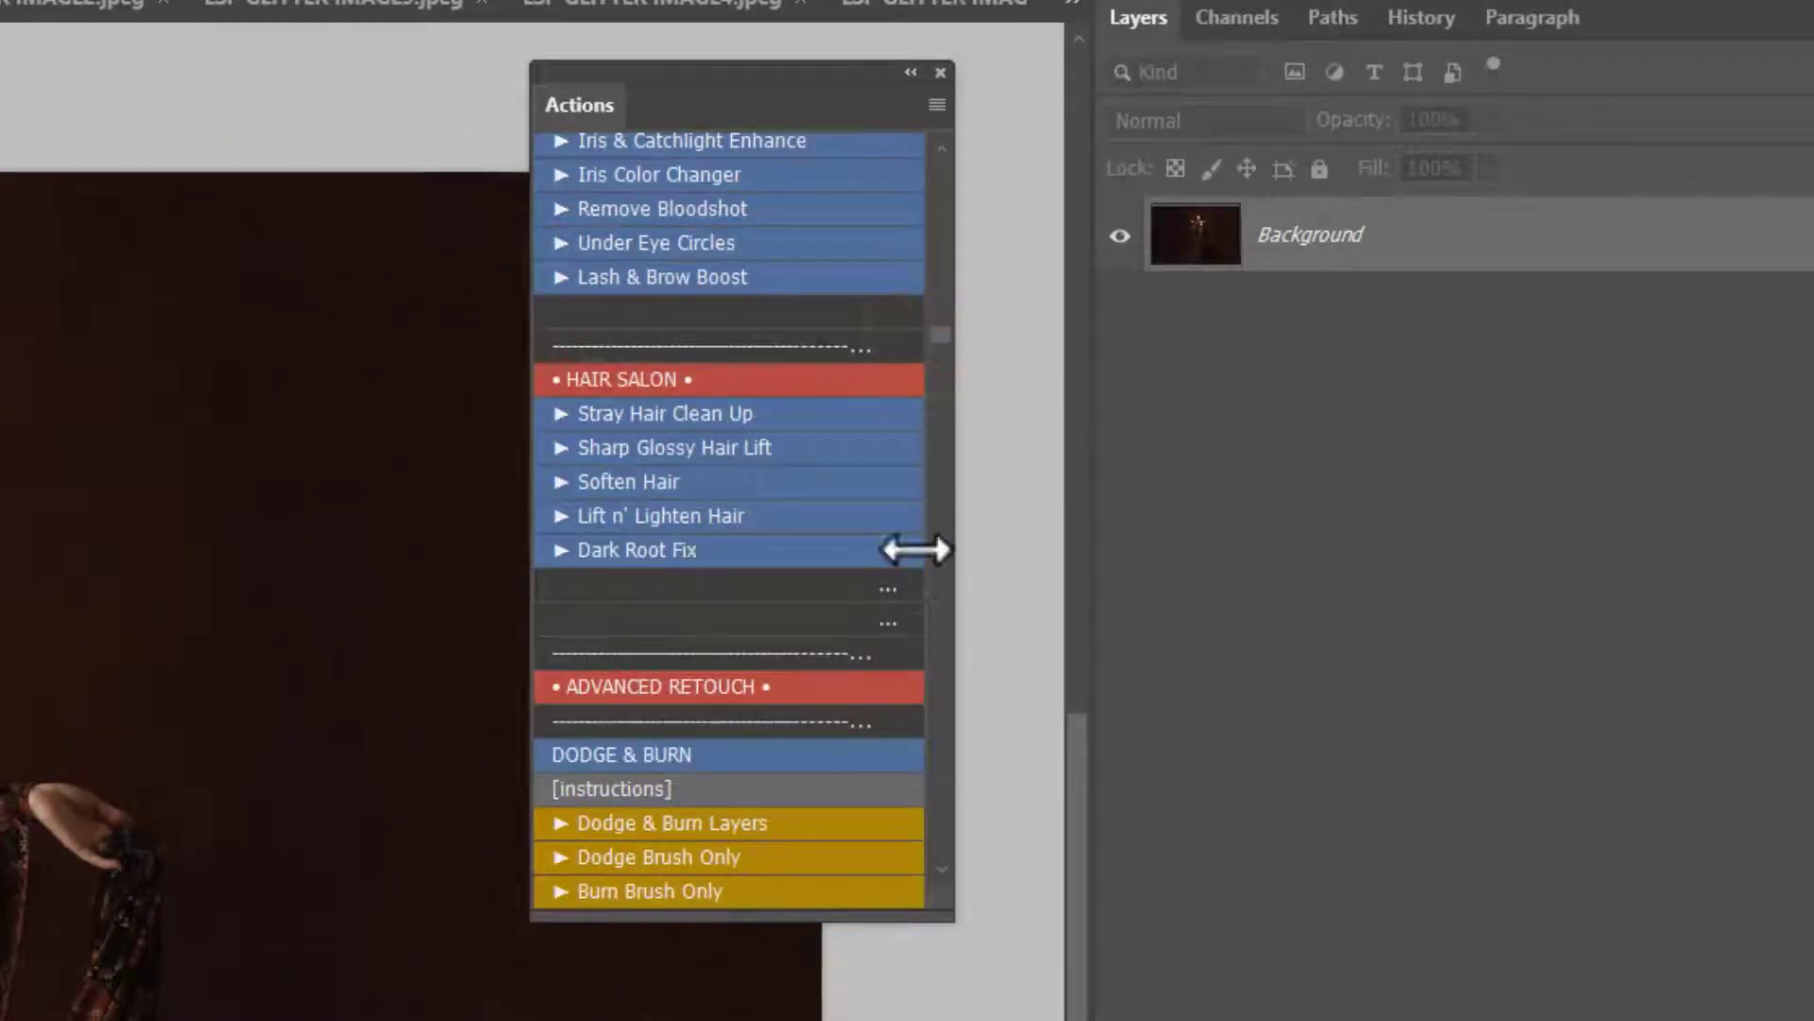
{"action": "left_click_drag", "start_coordinate": [939, 337], "coordinate": [958, 876]}
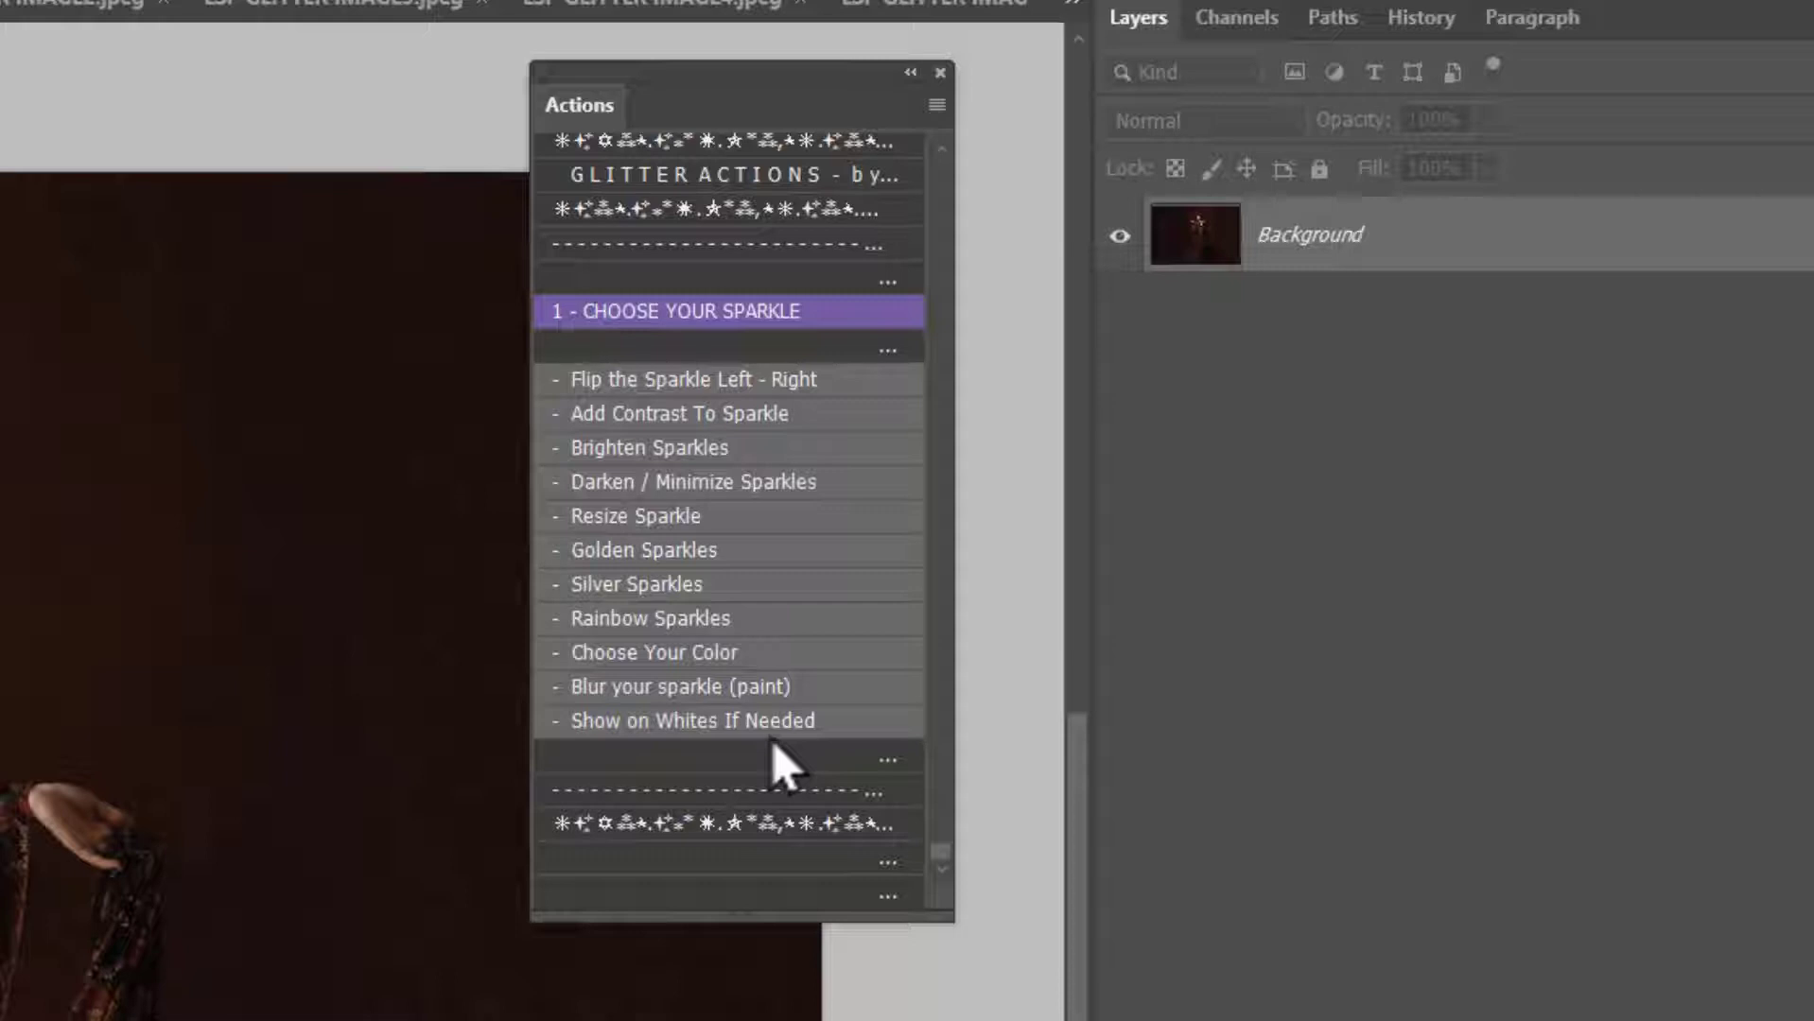
Run the 1 - CHOOSE YOUR SPARKLE action and place the bonus blowing glitter image from the LSP - Glitter Organic IMPACT collection folder
{"action": "left_click", "coordinate": [626, 312]}
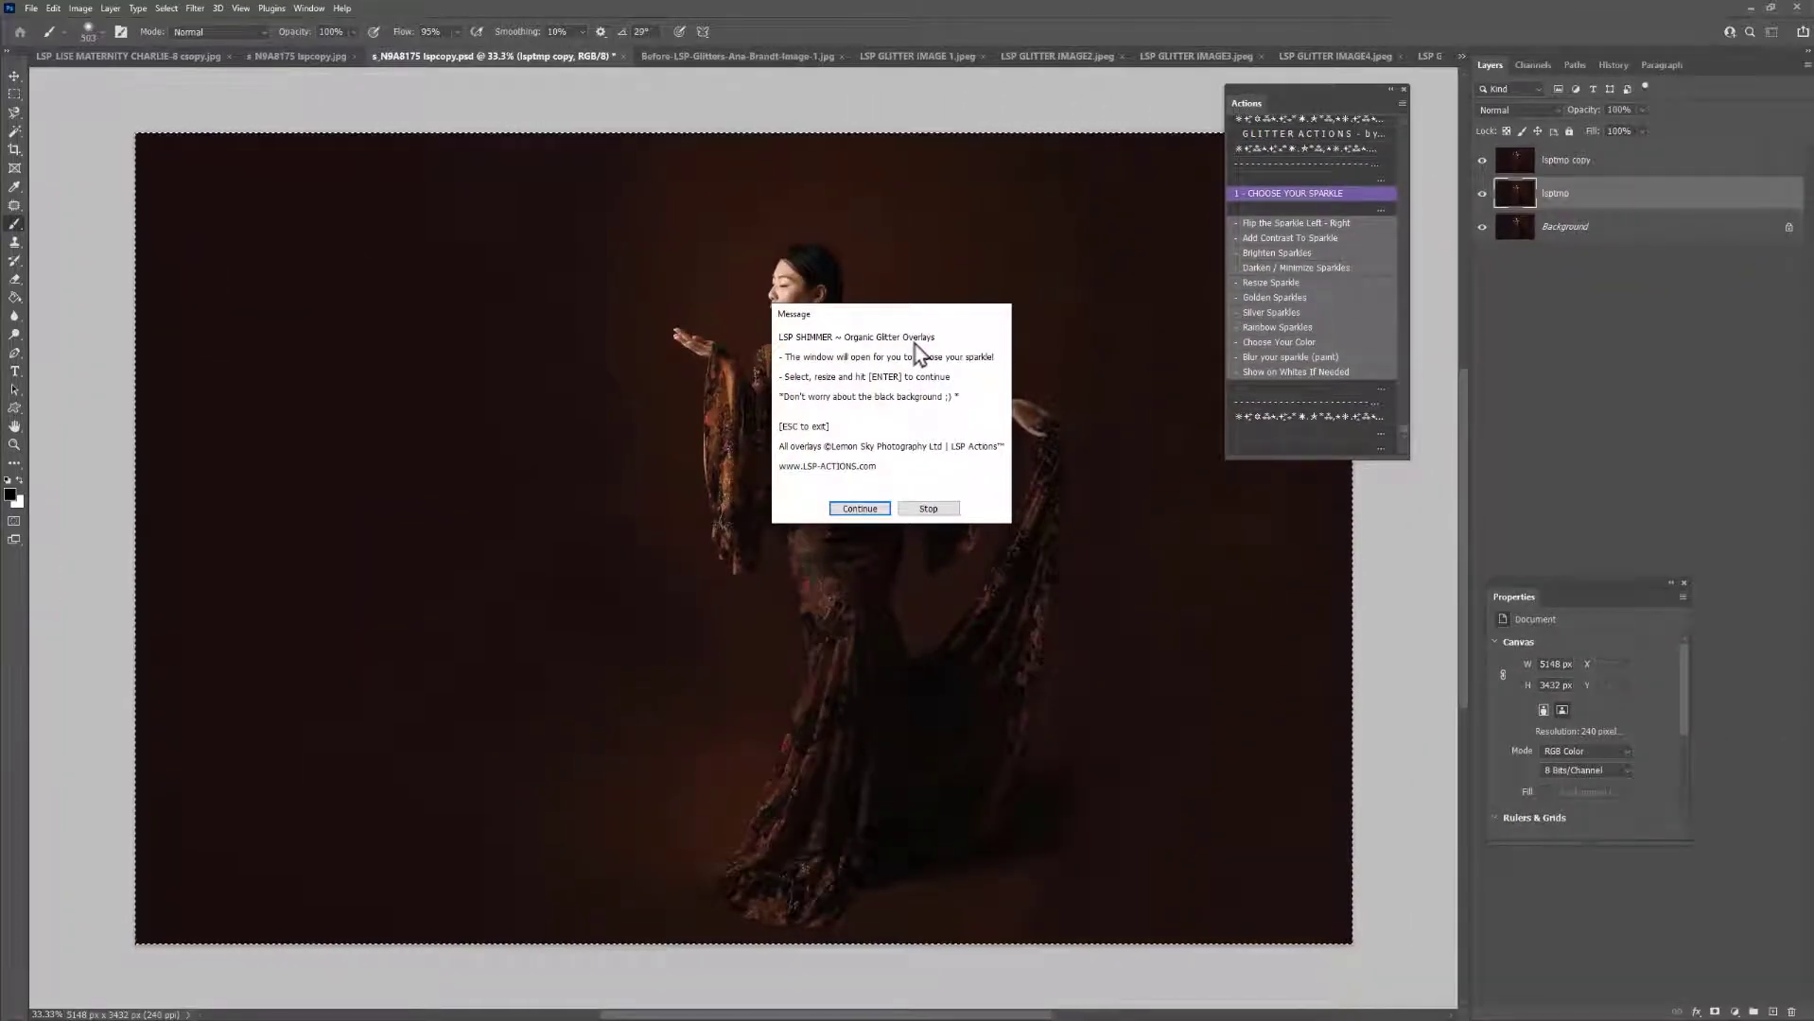
{"action": "left_click", "coordinate": [859, 511]}
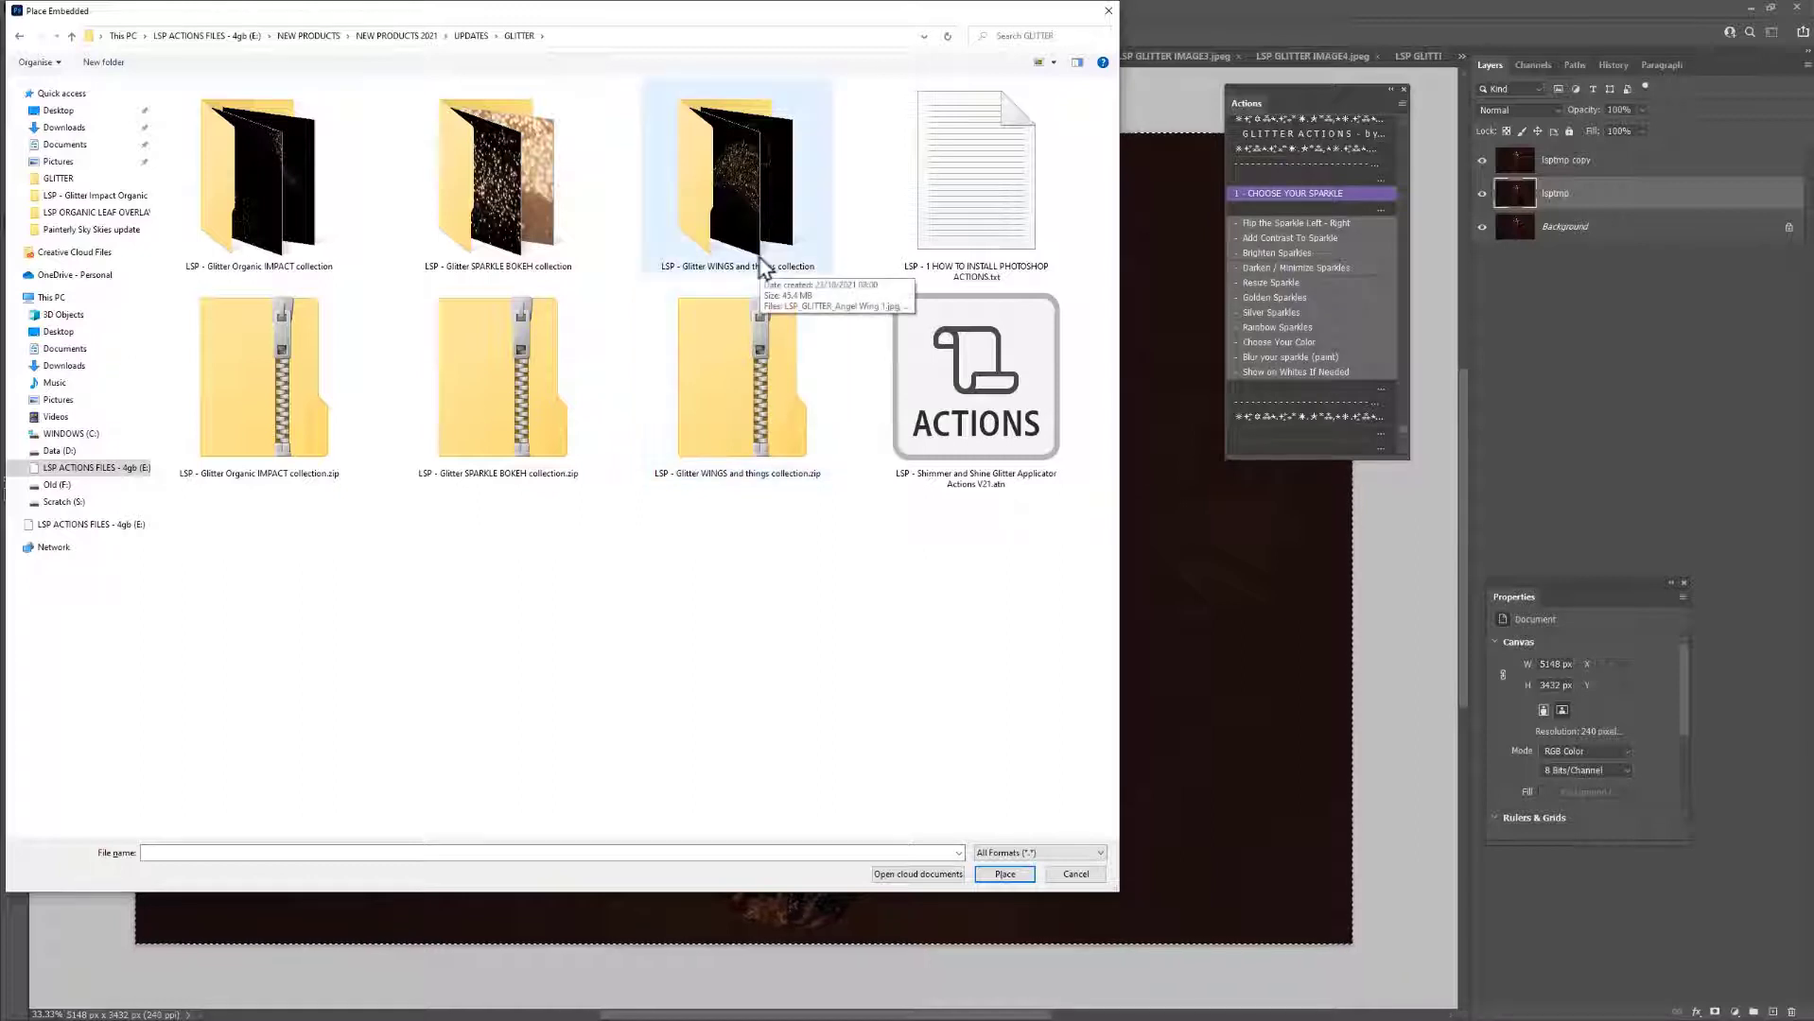
{"action": "double_click", "coordinate": [310, 202]}
{"action": "right_click", "coordinate": [481, 256]}
{"action": "mouse_move", "coordinate": [515, 260]}
{"action": "left_click", "coordinate": [739, 282]}
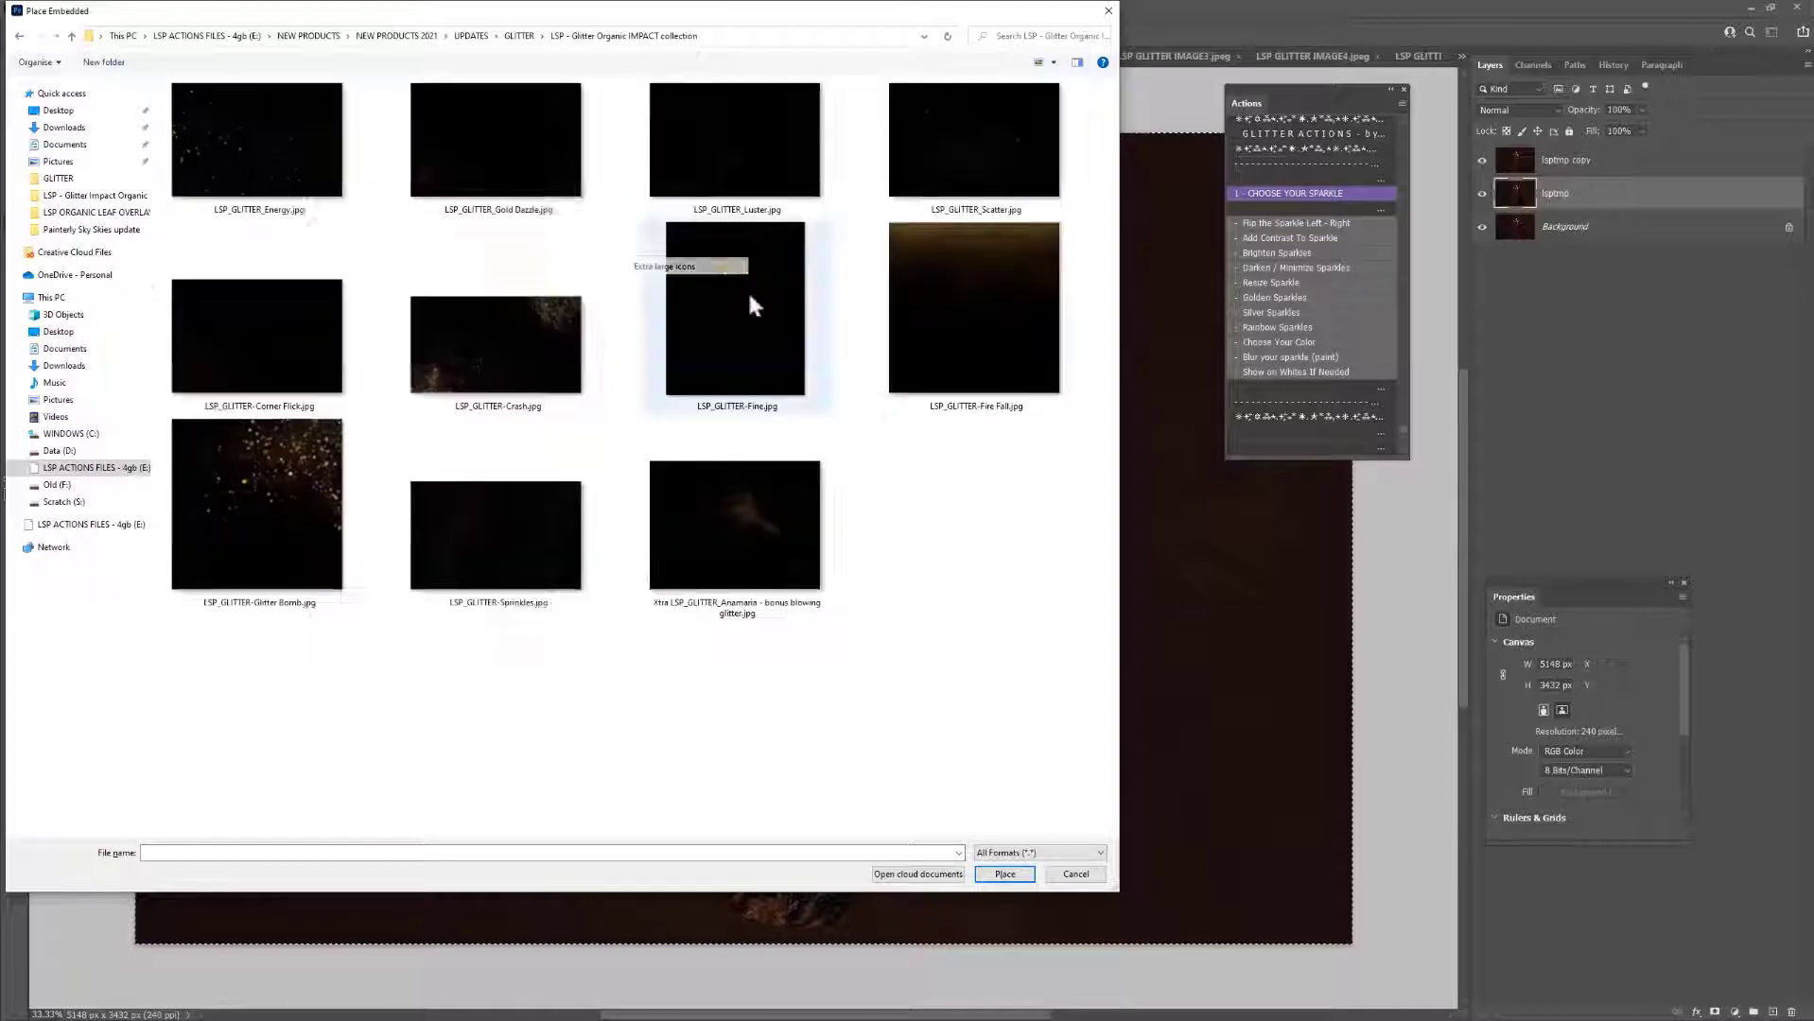
{"action": "left_click", "coordinate": [739, 568]}
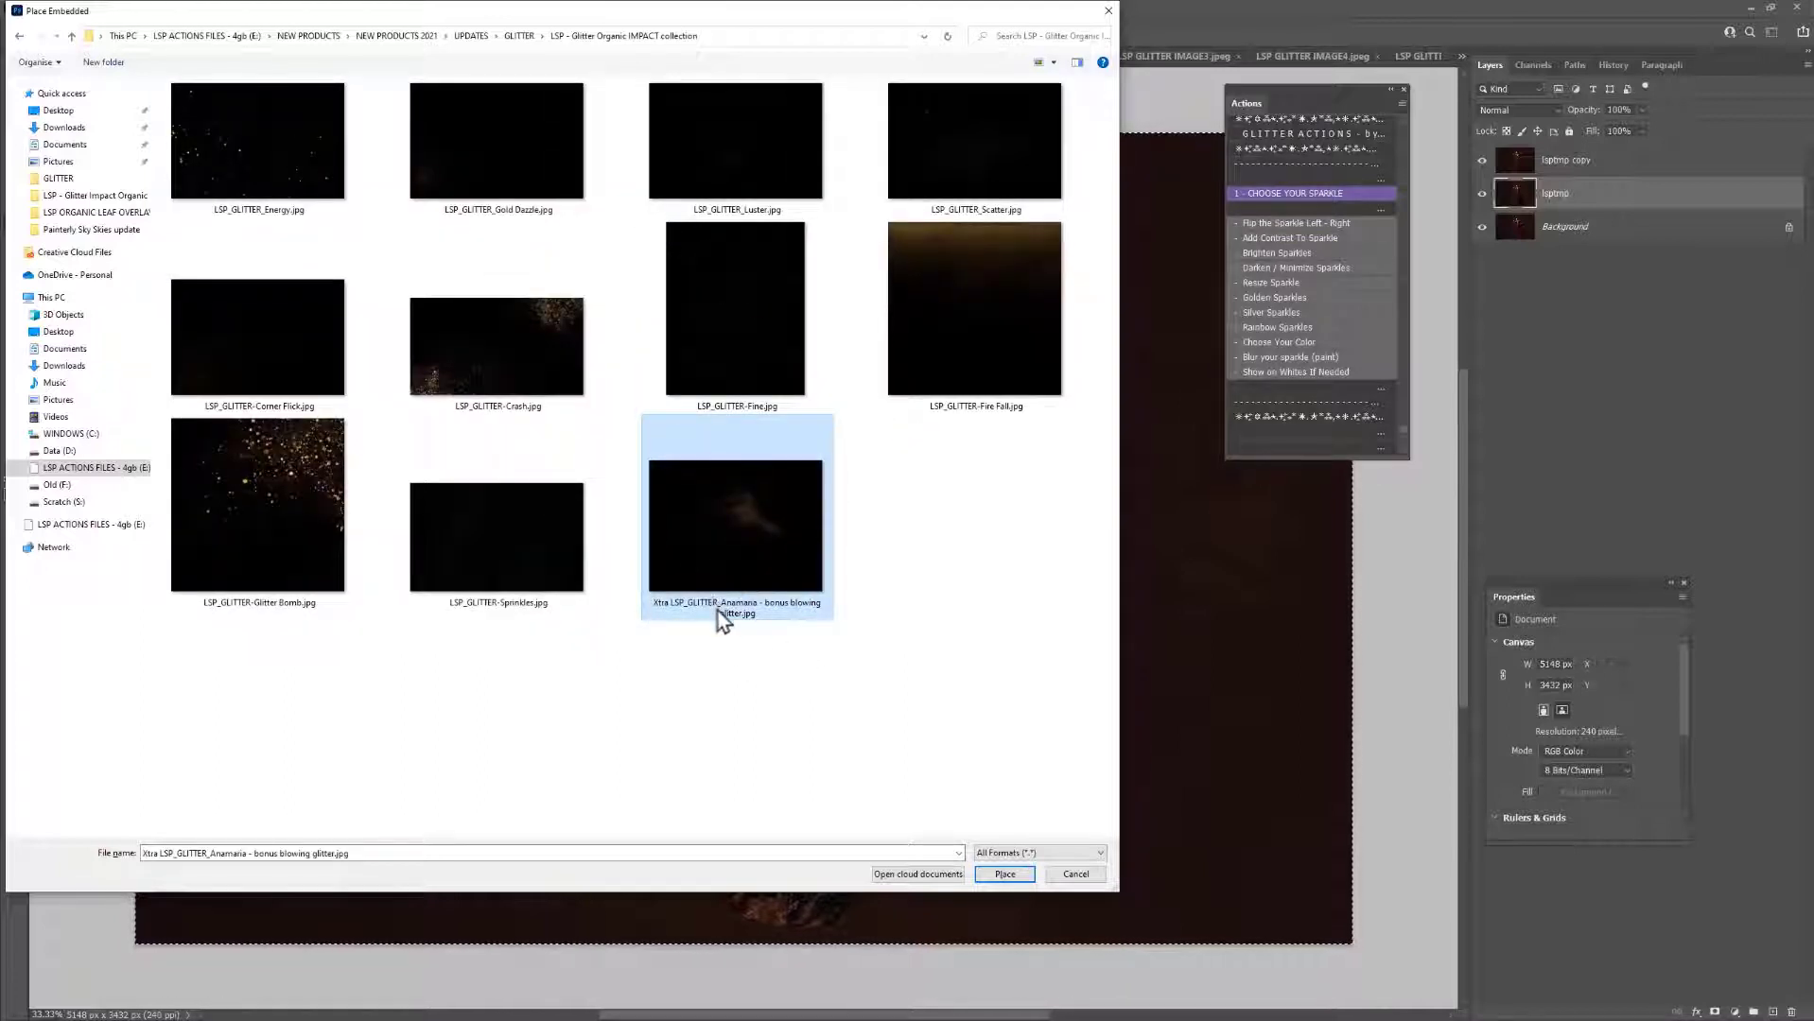
{"action": "left_click", "coordinate": [1005, 873]}
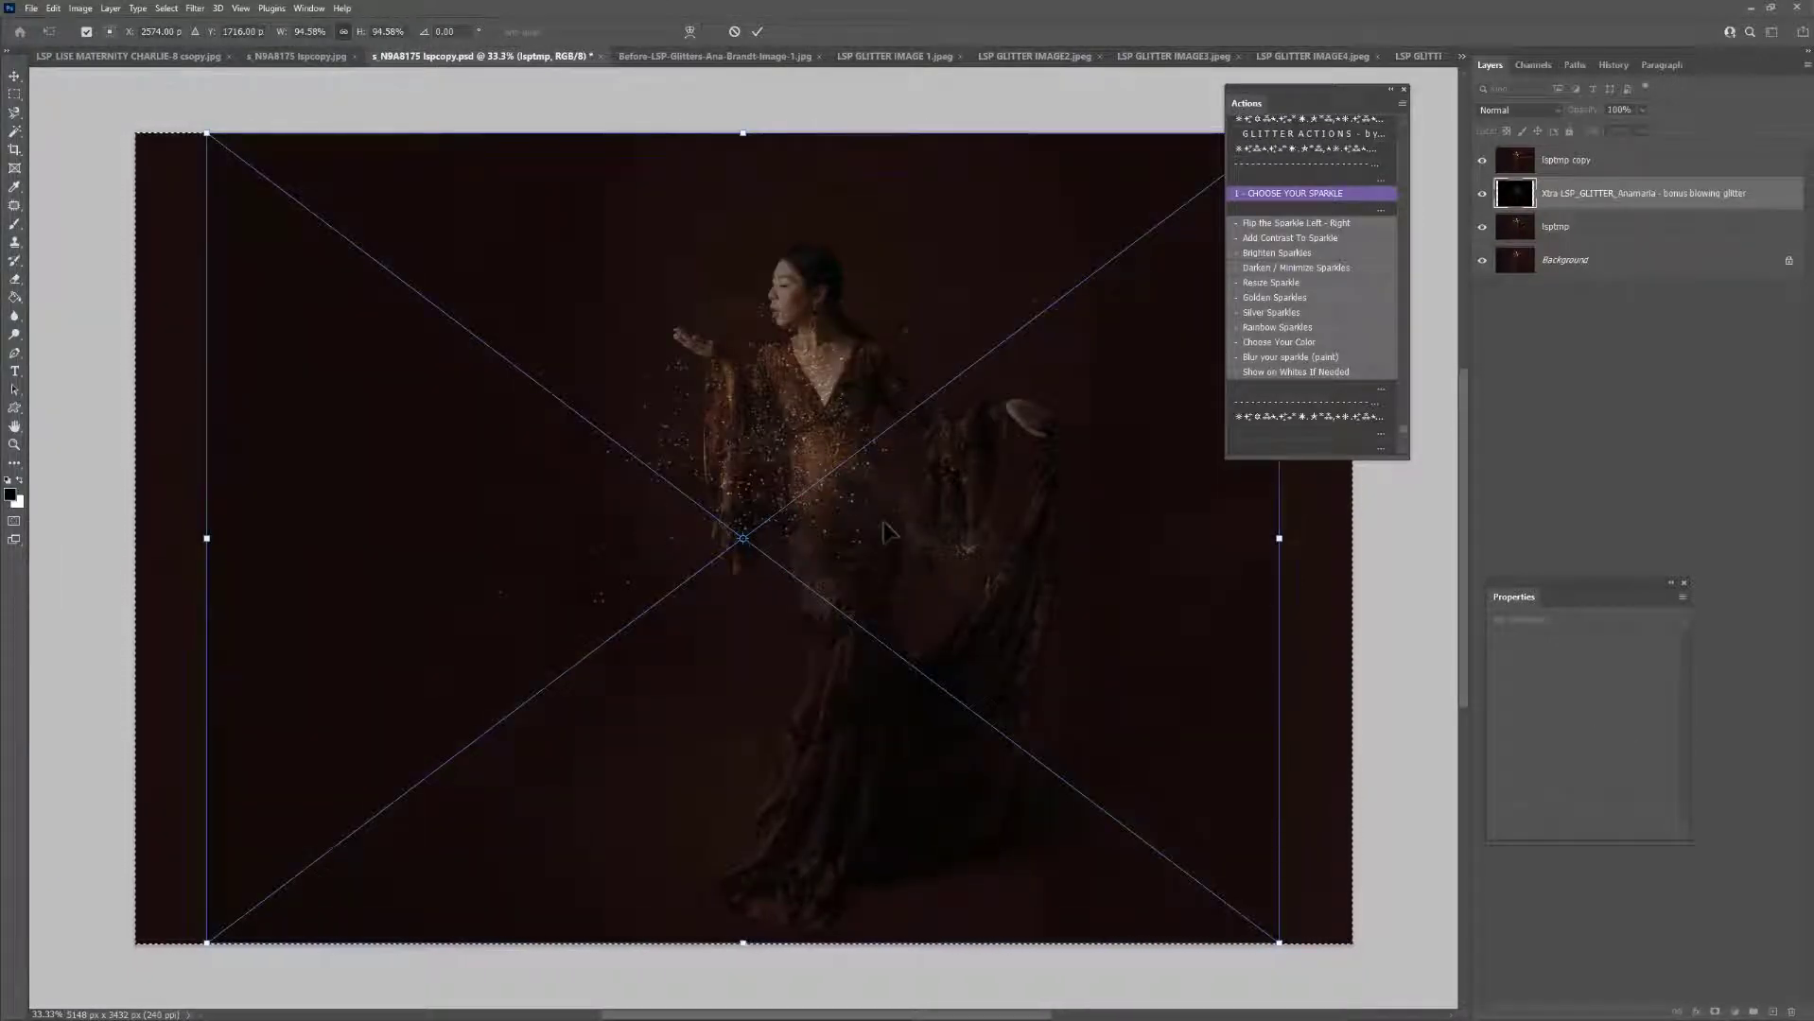
Scale the blowing glitter overlay to about 27%, position it just above the woman's raised palm and finish the action
{"action": "left_click_drag", "start_coordinate": [1279, 943], "coordinate": [506, 356]}
{"action": "left_click_drag", "start_coordinate": [420, 315], "coordinate": [740, 395]}
{"action": "left_click_drag", "start_coordinate": [665, 350], "coordinate": [752, 432]}
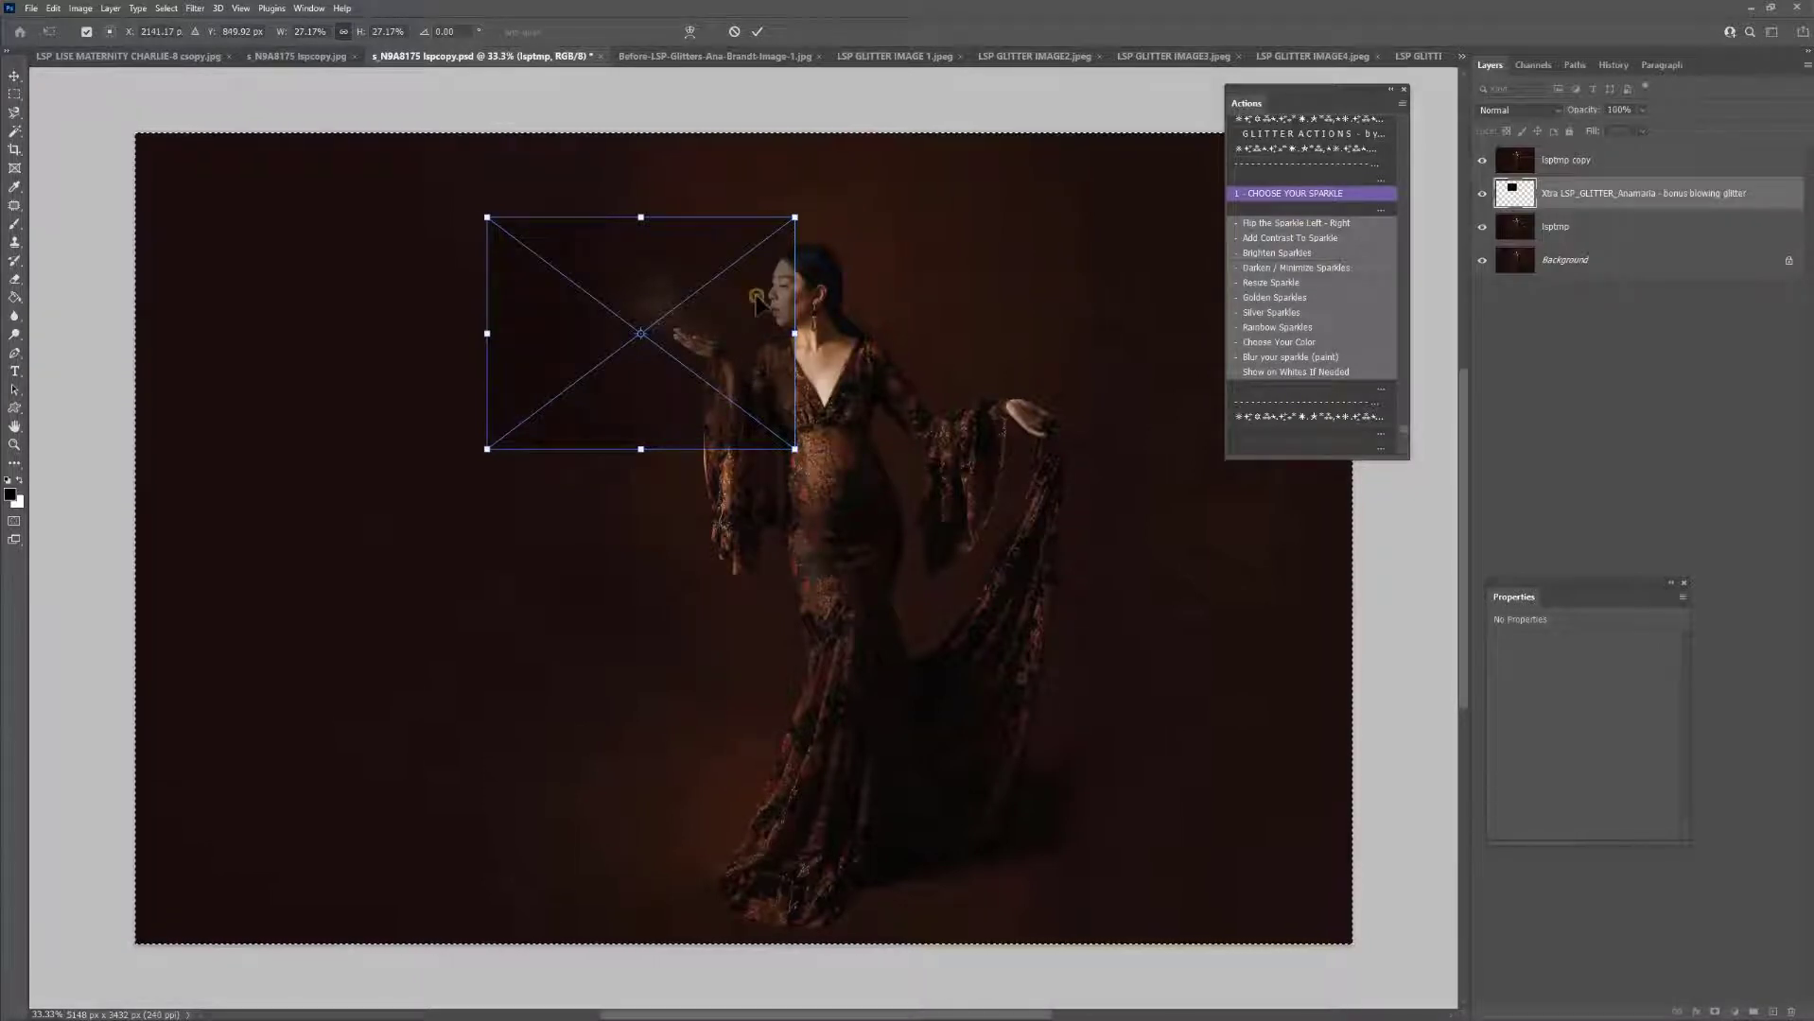
{"action": "double_click", "coordinate": [757, 301]}
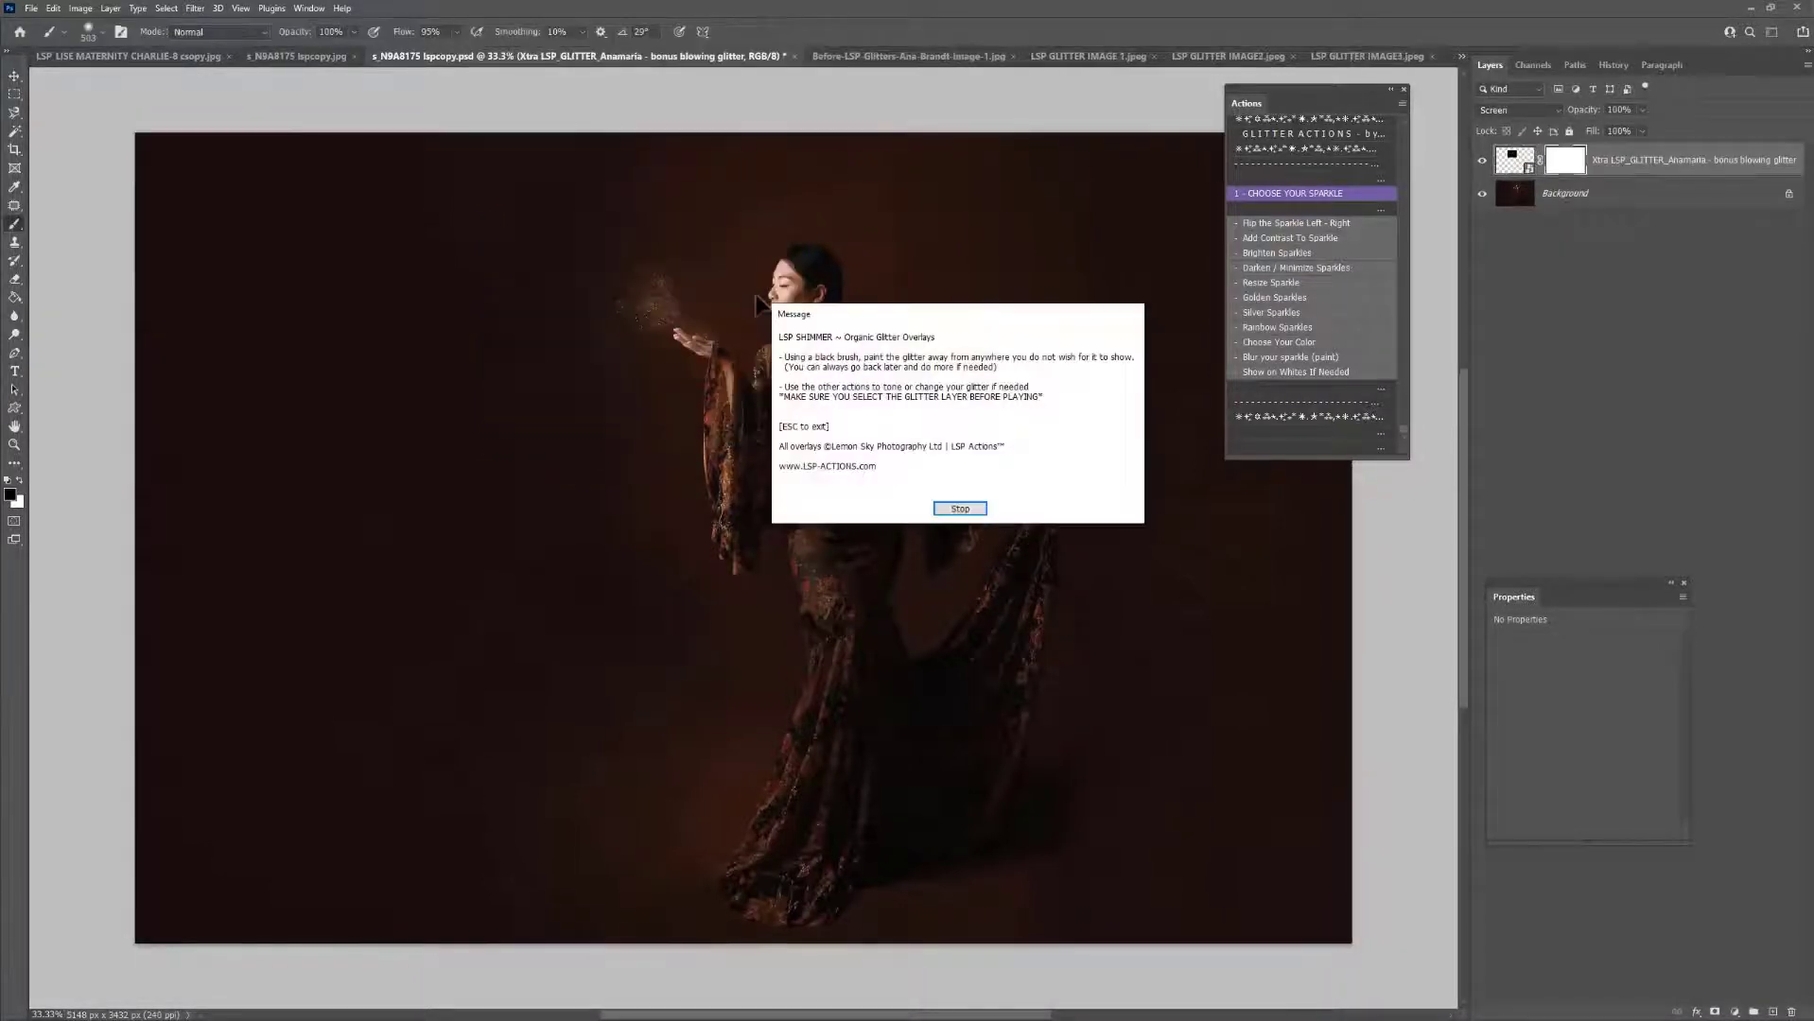
{"action": "left_click", "coordinate": [960, 507]}
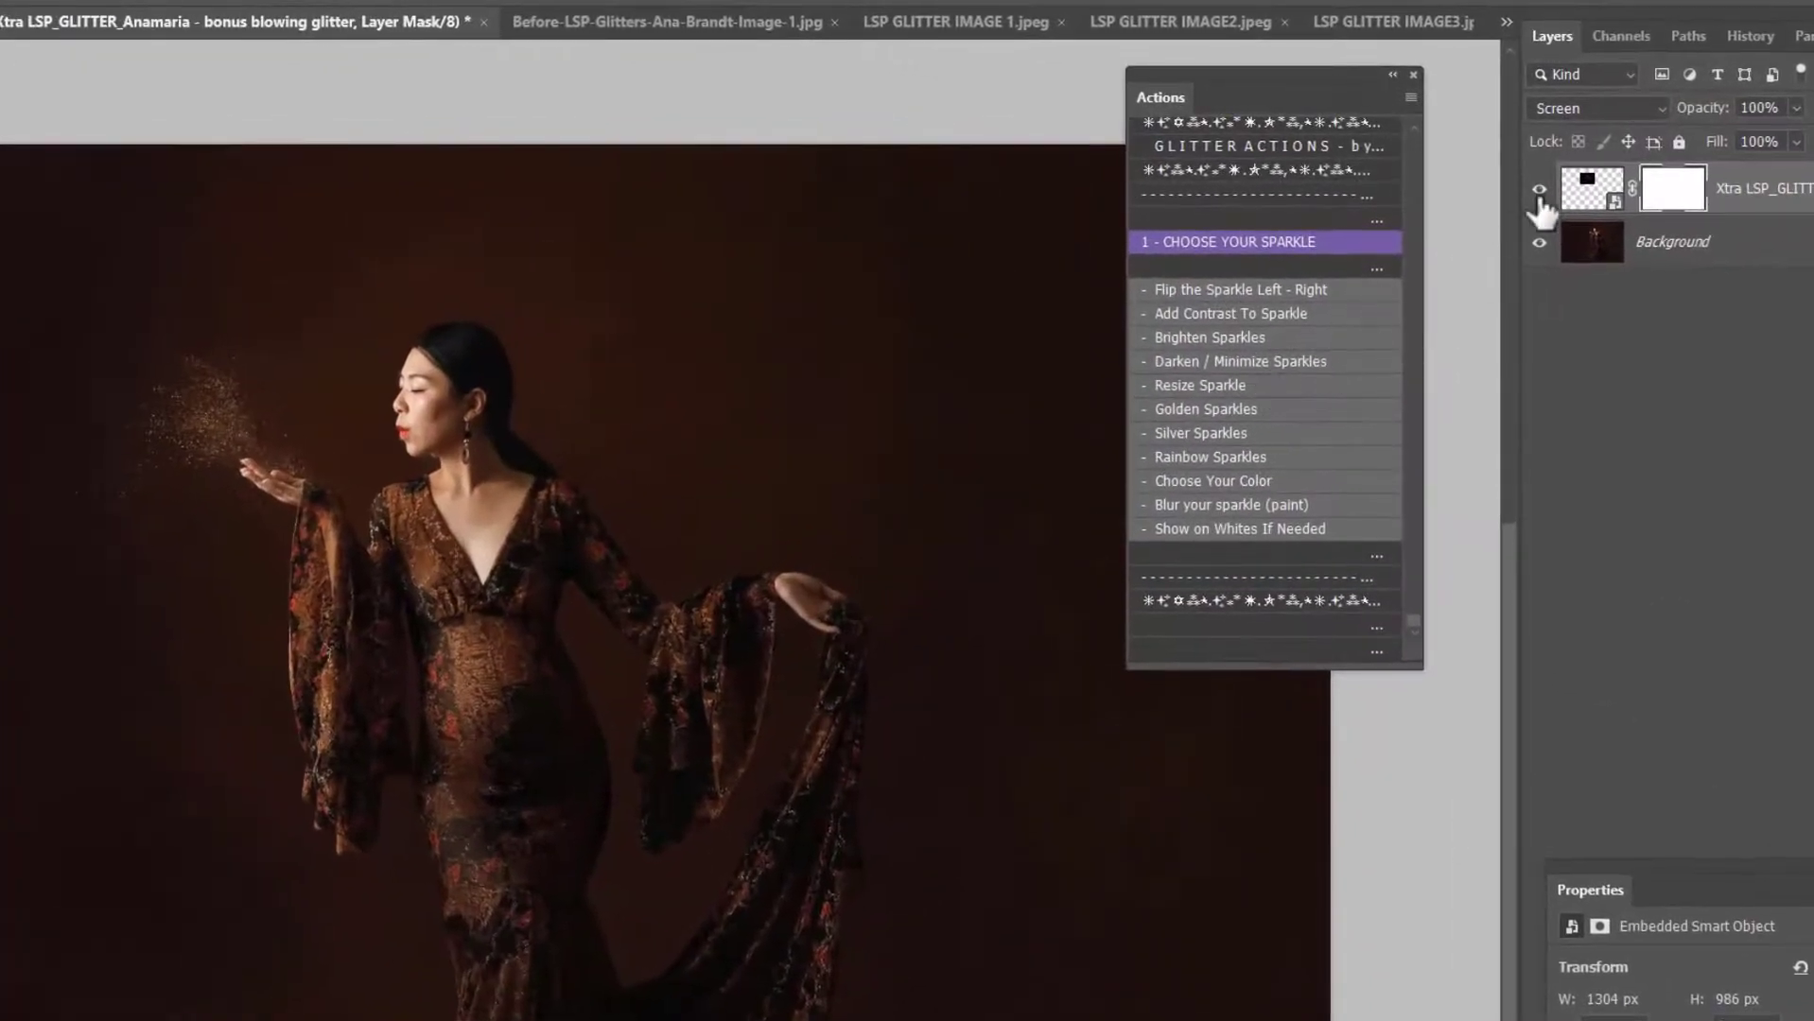
Compare the photo with and without the blowing glitter by toggling the glitter layer's visibility
{"action": "left_click", "coordinate": [1482, 161]}
{"action": "left_click", "coordinate": [1539, 189]}
{"action": "left_click", "coordinate": [1539, 189]}
{"action": "left_click", "coordinate": [1538, 190]}
Try painting the glitter above the hand away in black on its layer mask, and undo the stroke
{"action": "left_click", "coordinate": [1670, 189]}
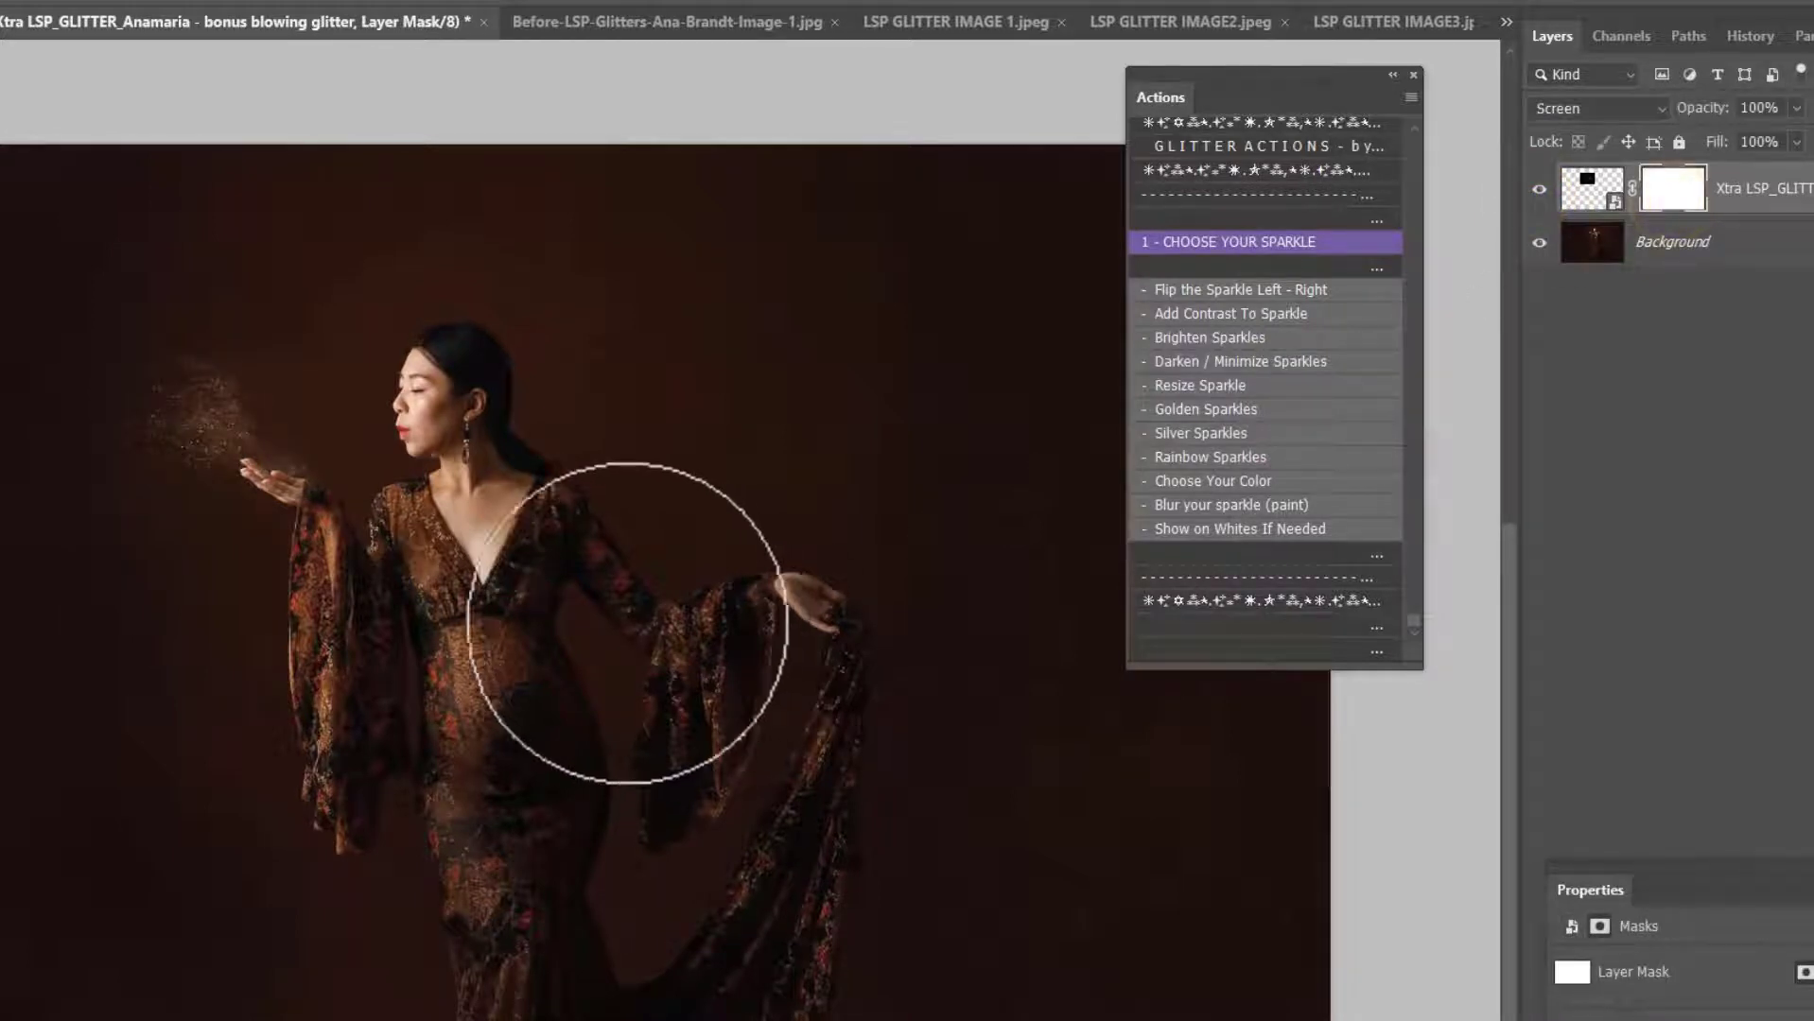
{"action": "left_click_drag", "start_coordinate": [312, 453], "coordinate": [246, 406]}
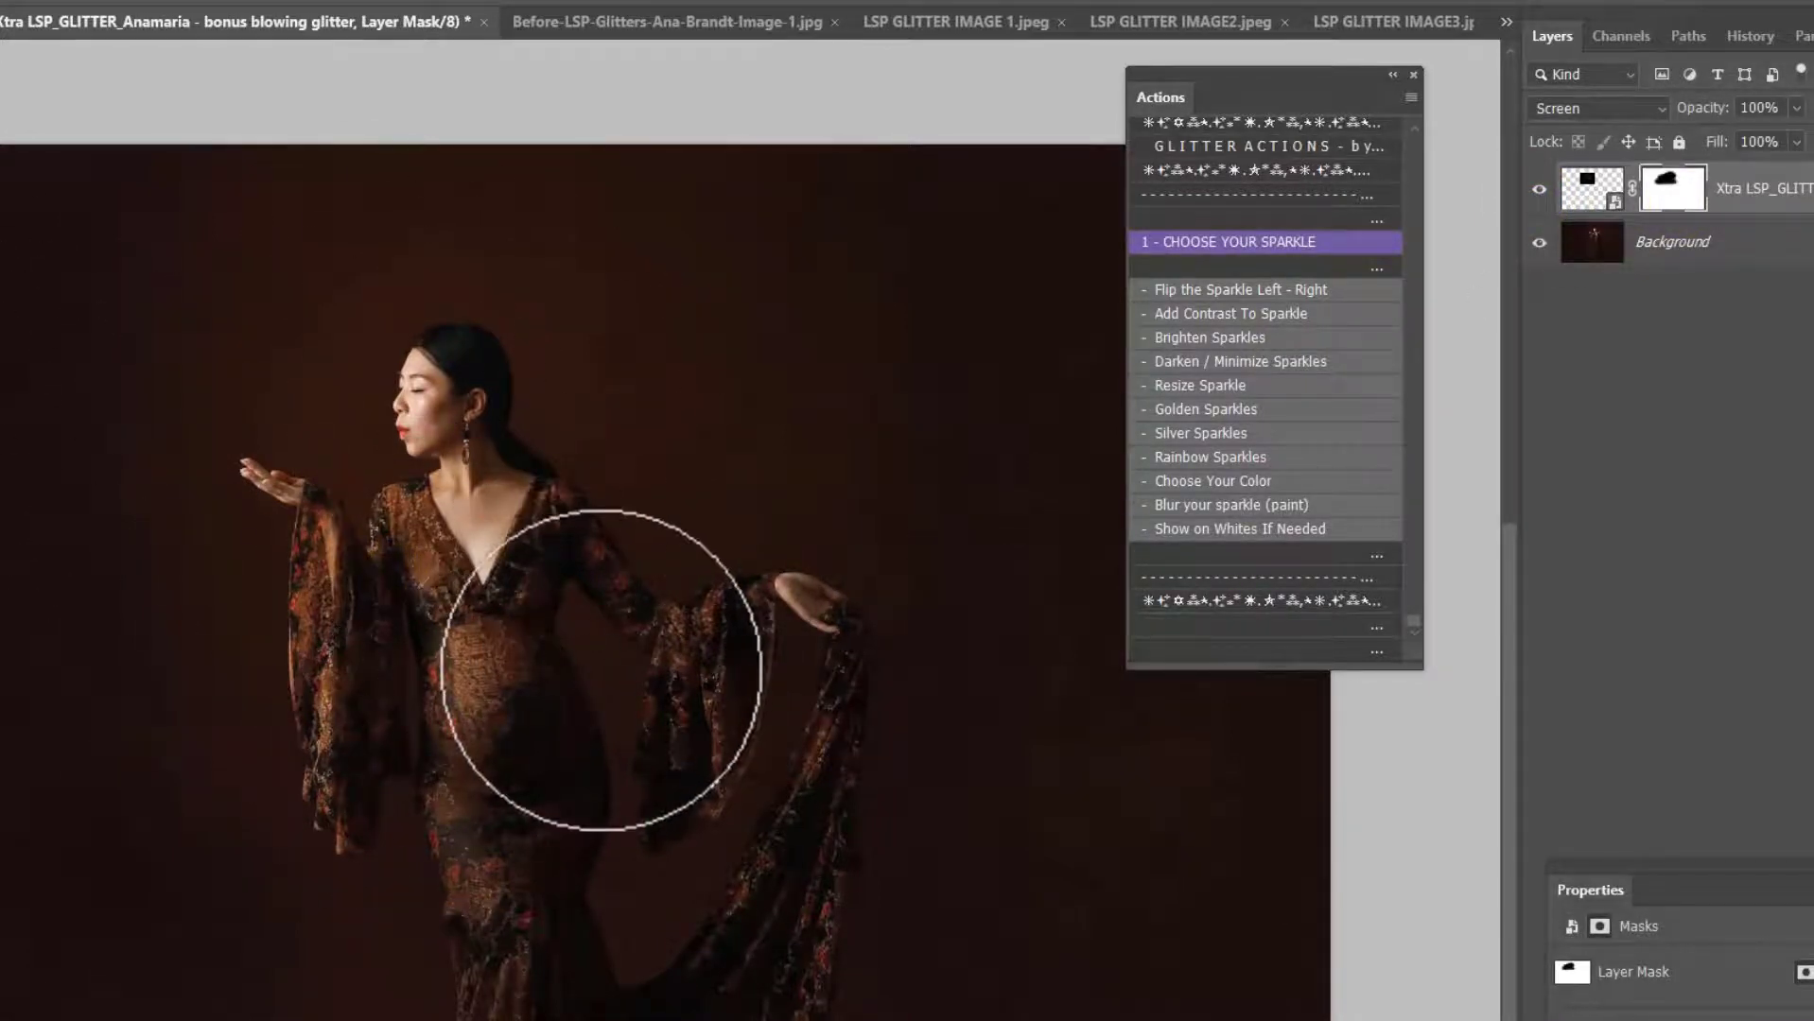
{"action": "key", "text": "ctrl+z"}
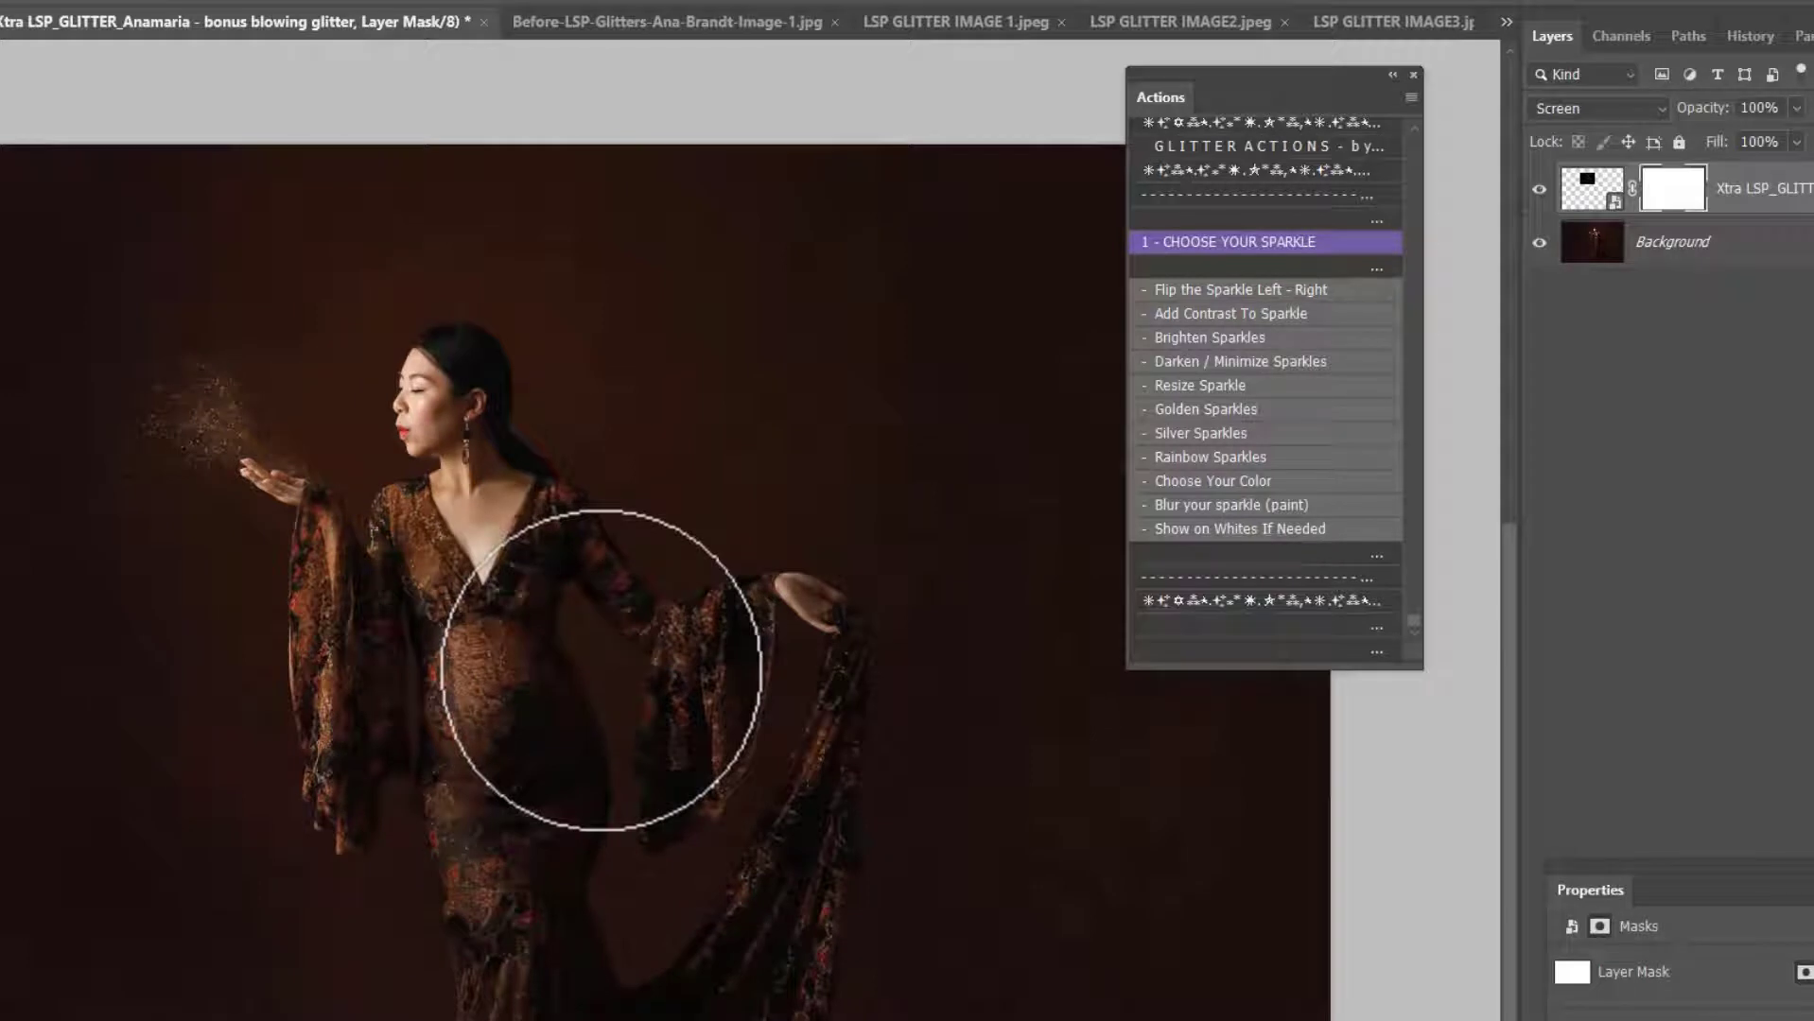
Try the Flip the Sparkle Left - Right action on the blowing glitter, repeating it to restore the original orientation
{"action": "left_click", "coordinate": [1261, 291]}
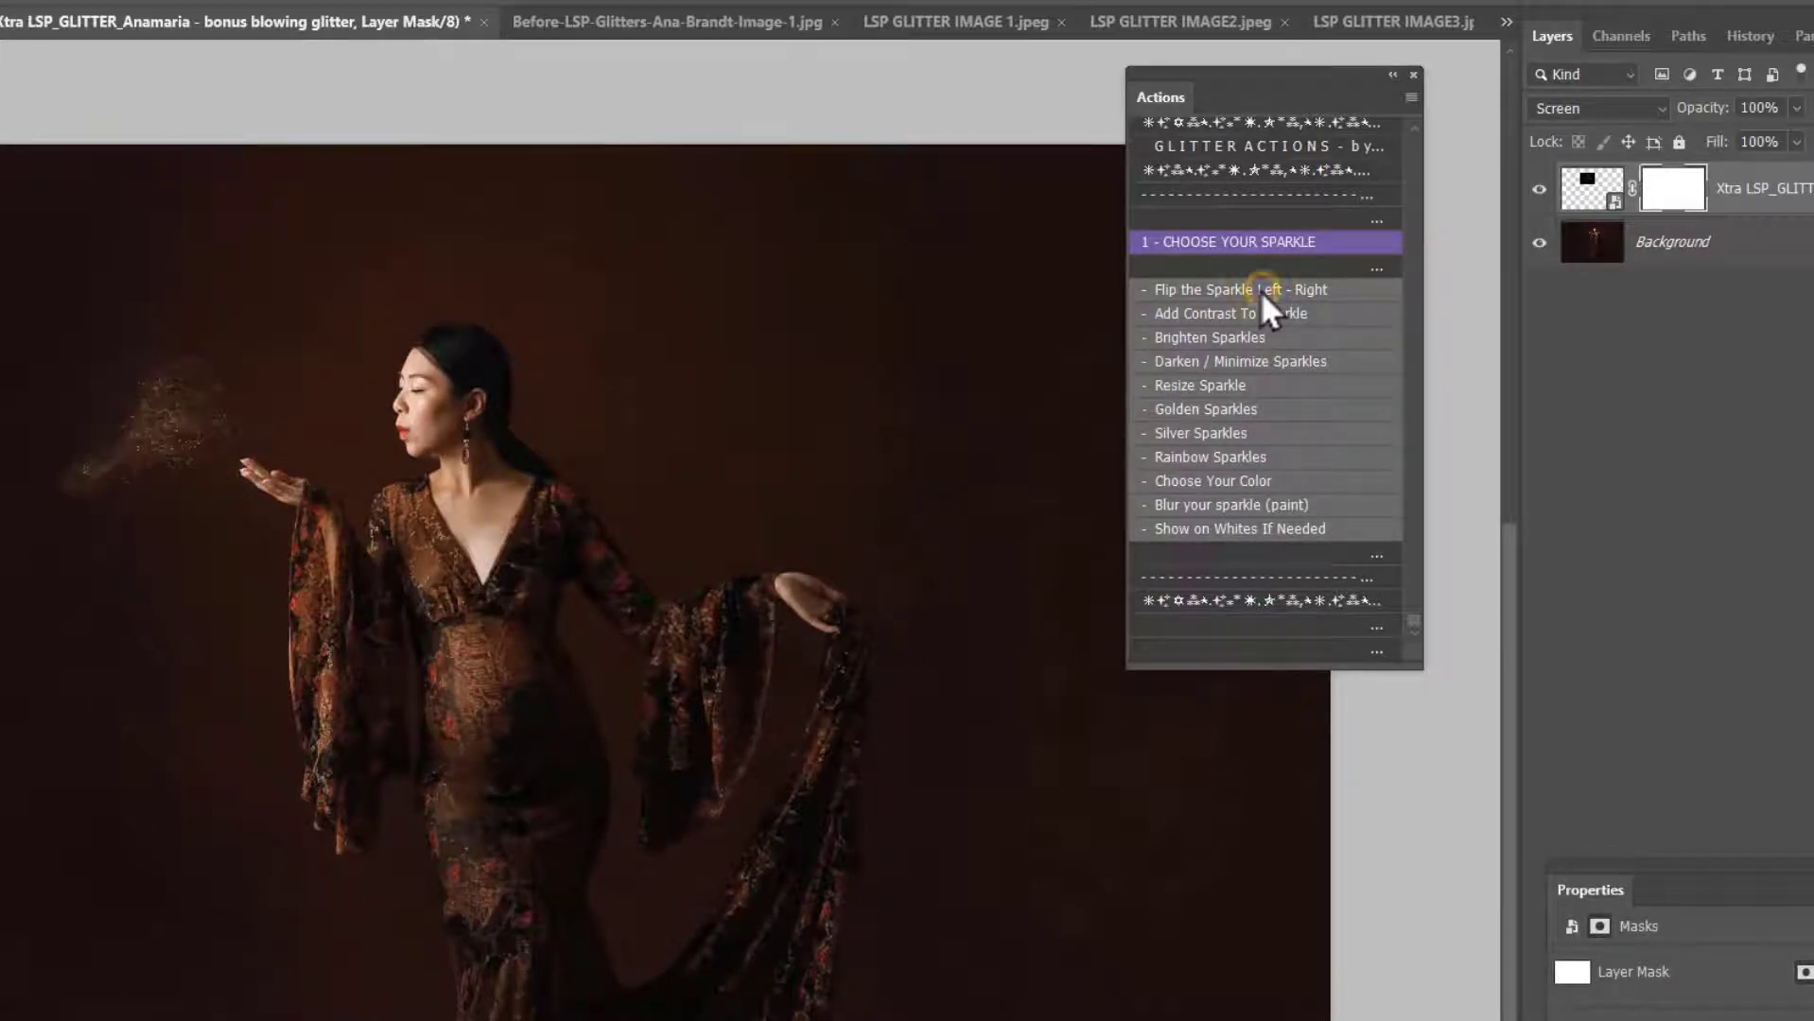
{"action": "left_click", "coordinate": [1259, 290]}
{"action": "left_click", "coordinate": [1260, 290]}
{"action": "left_click", "coordinate": [1260, 291]}
{"action": "left_click", "coordinate": [1260, 290]}
Run Add Contrast To Sparkle, Brighten Sparkles and Darken / Minimize Sparkles one after another, hiding each resulting adjustment layer
{"action": "left_click", "coordinate": [1256, 312]}
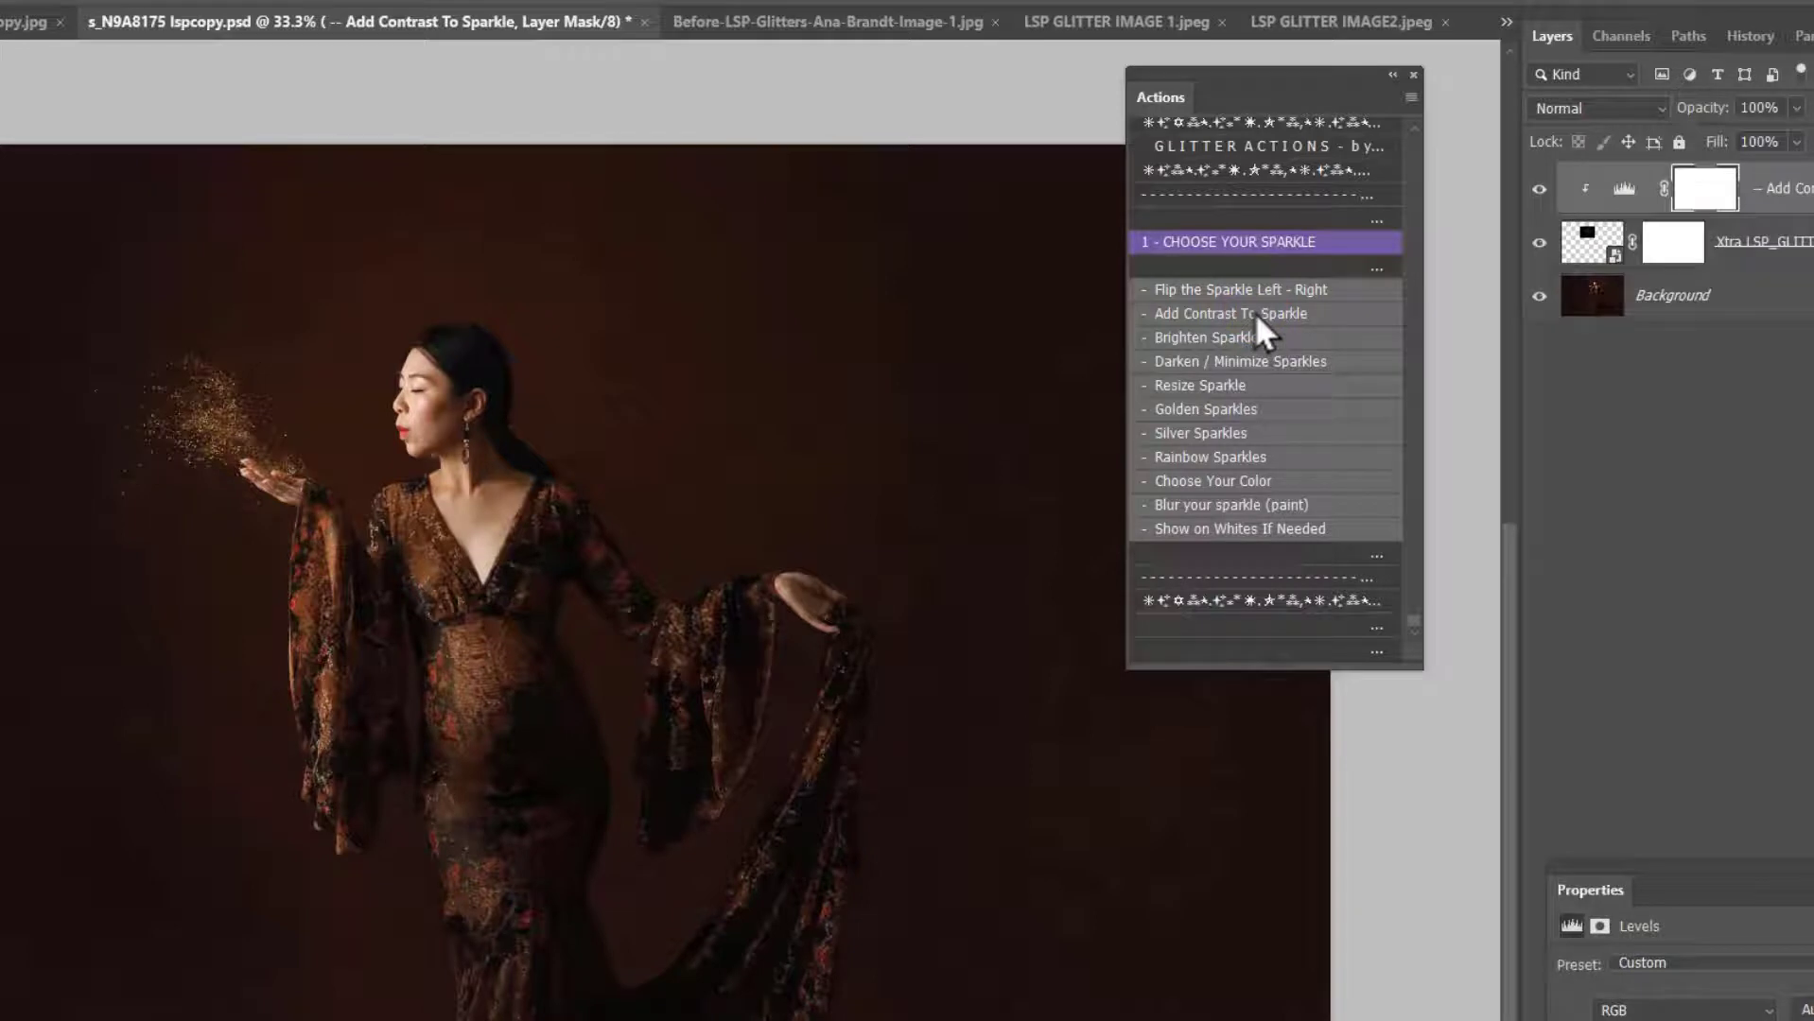
{"action": "left_click", "coordinate": [1538, 189]}
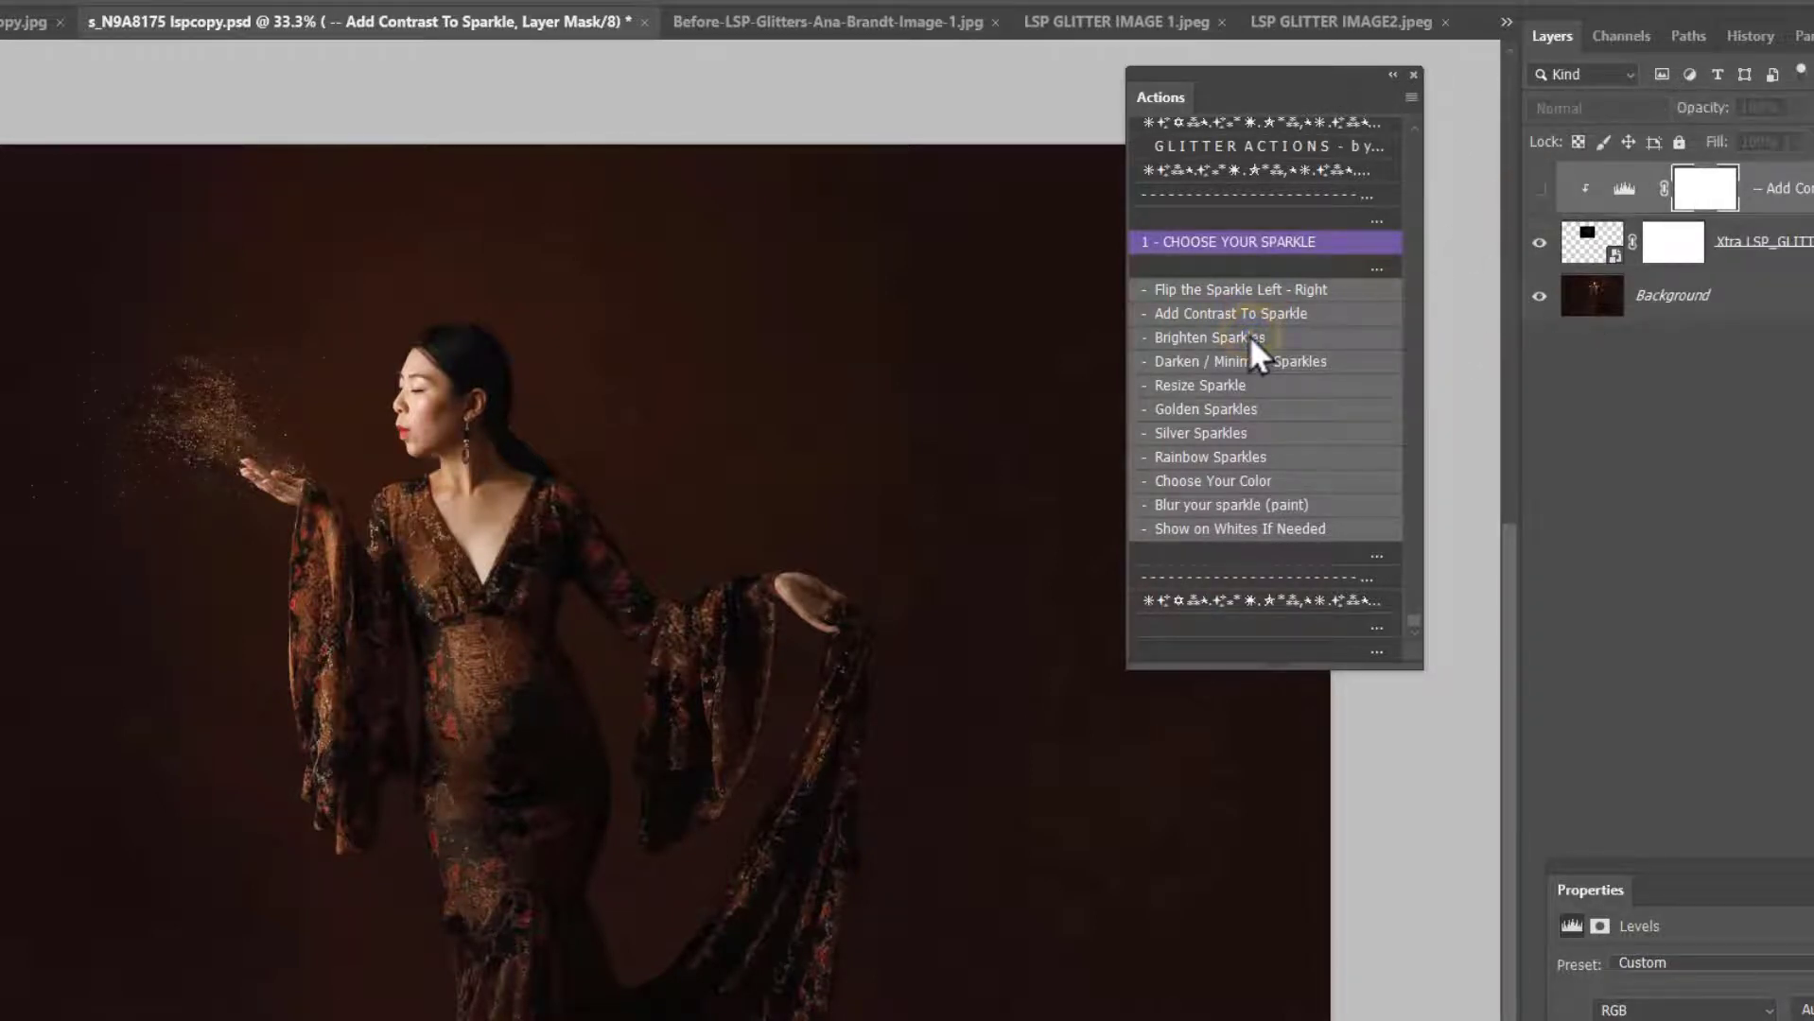
{"action": "left_click", "coordinate": [1248, 337]}
{"action": "left_click", "coordinate": [1539, 189]}
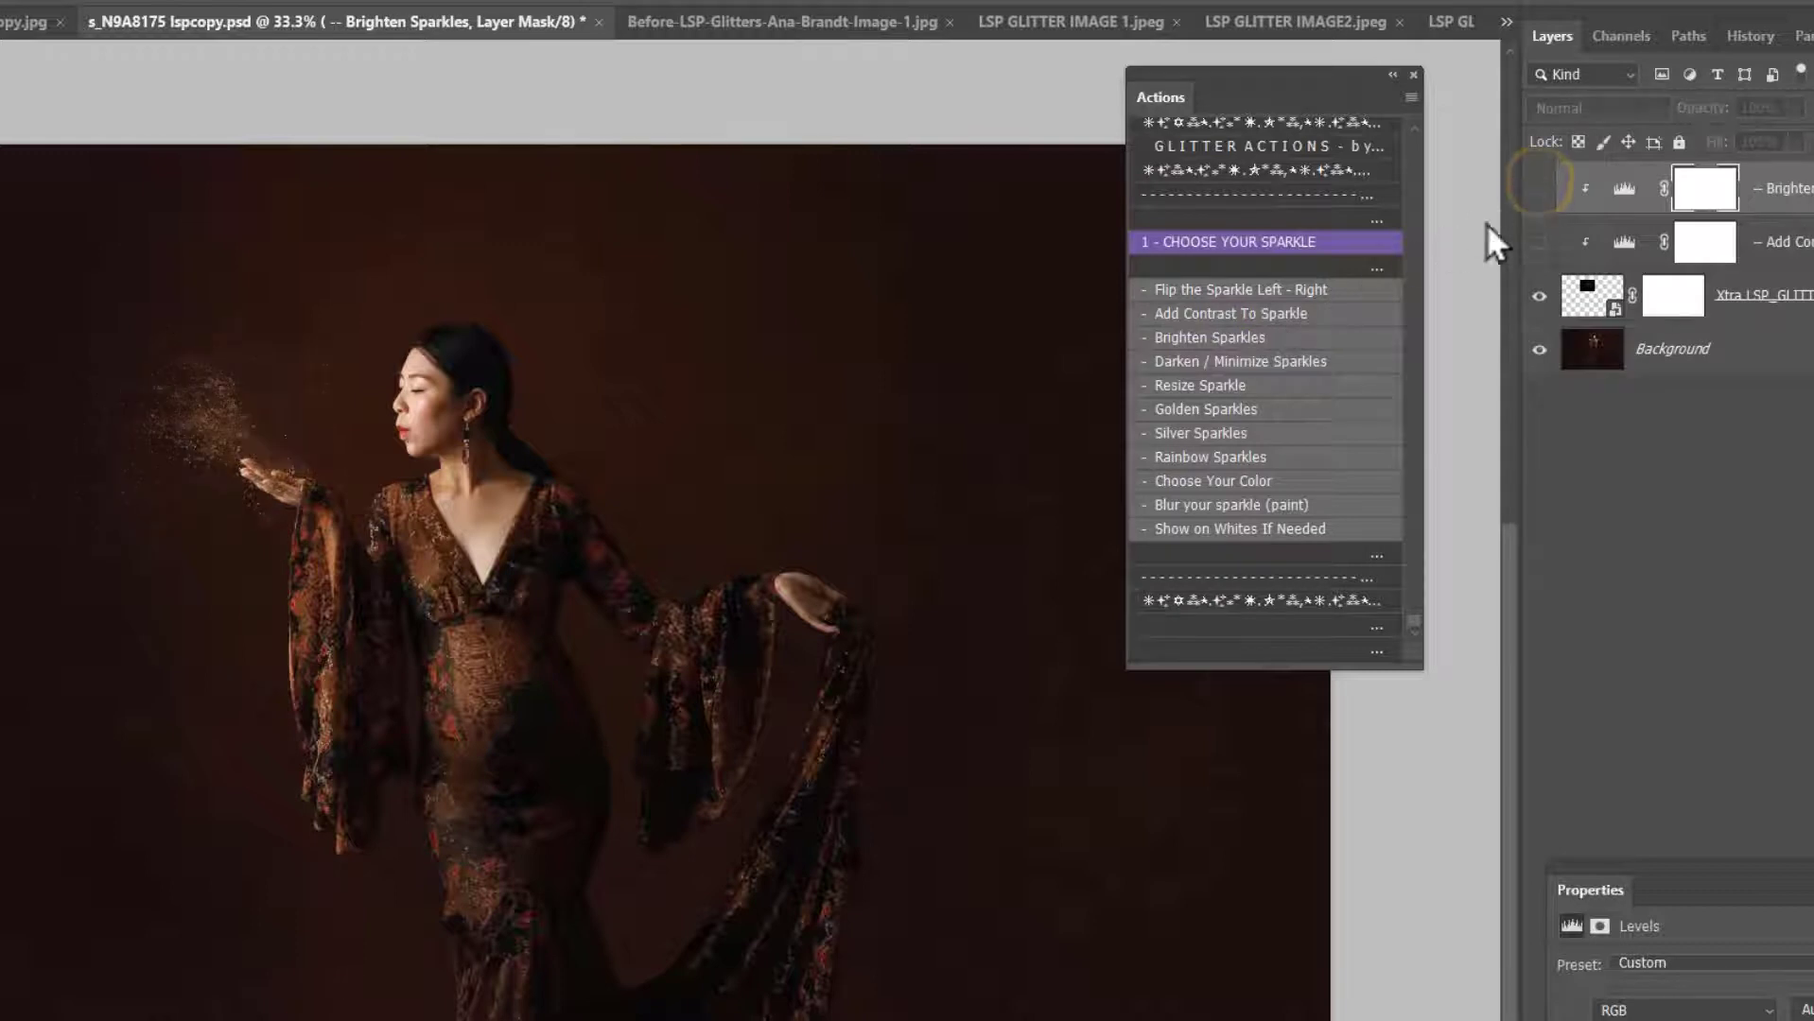
{"action": "left_click", "coordinate": [1304, 363]}
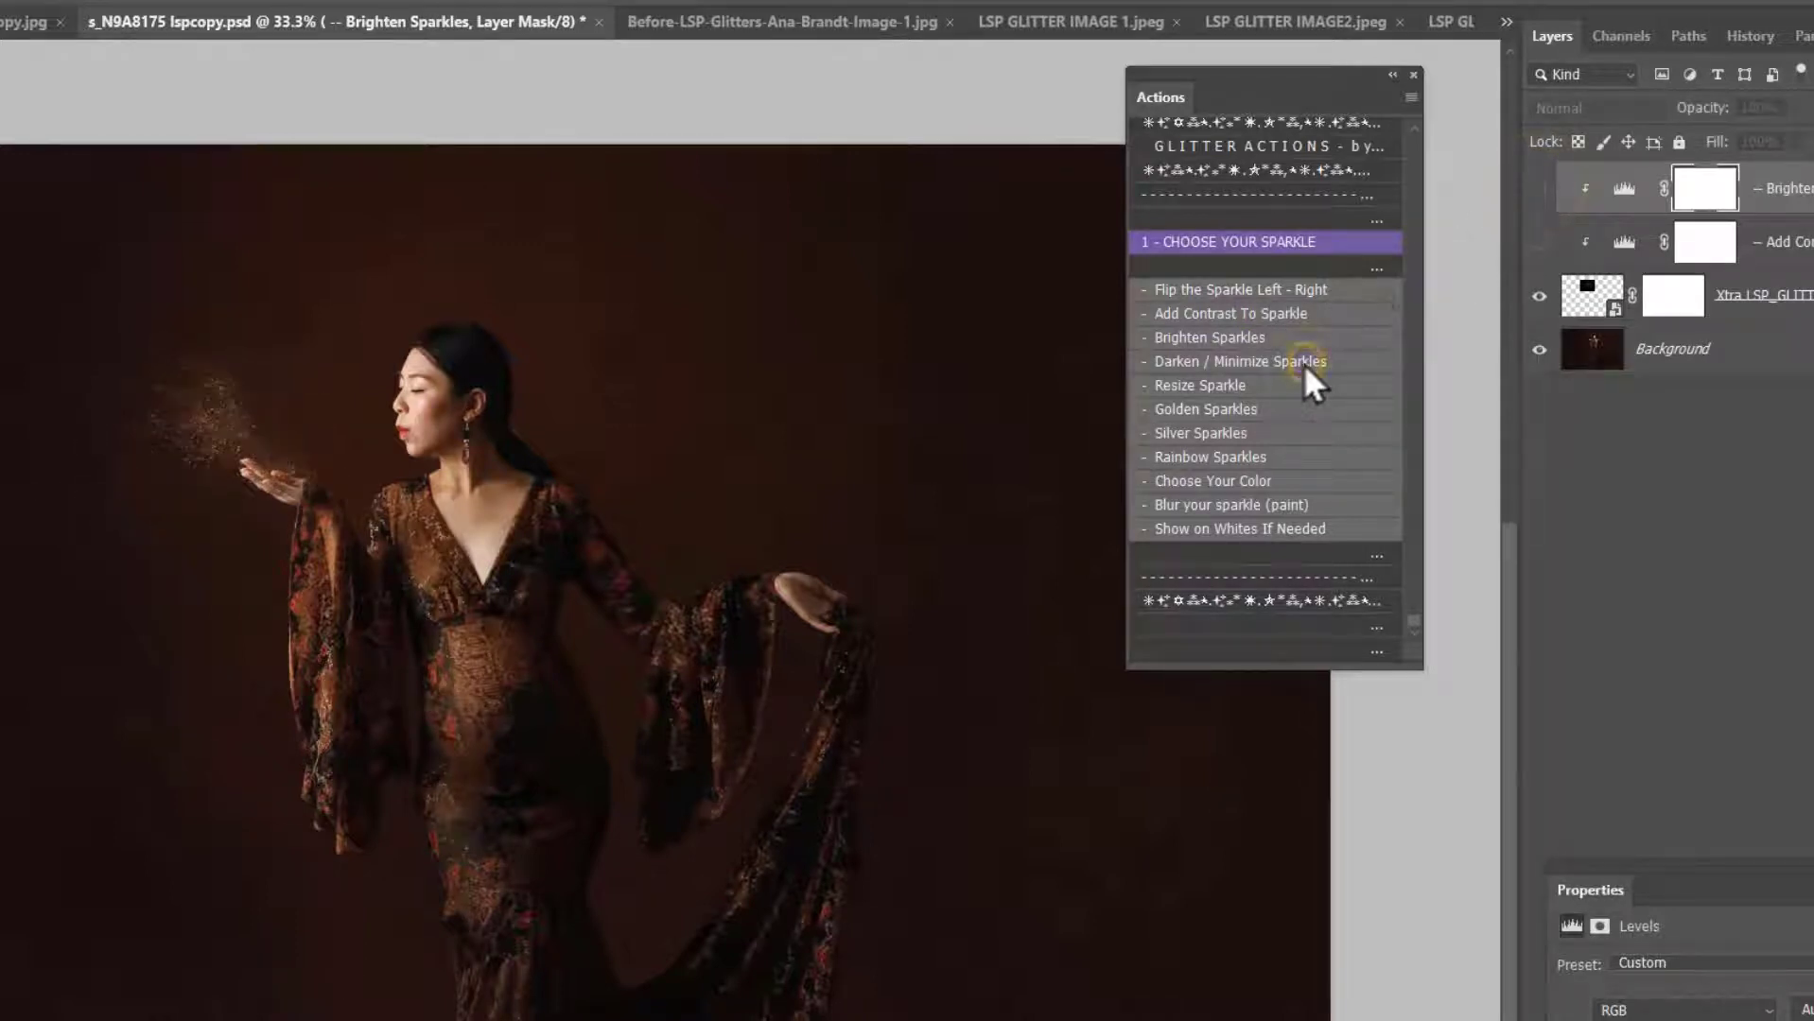
{"action": "left_click", "coordinate": [1535, 196]}
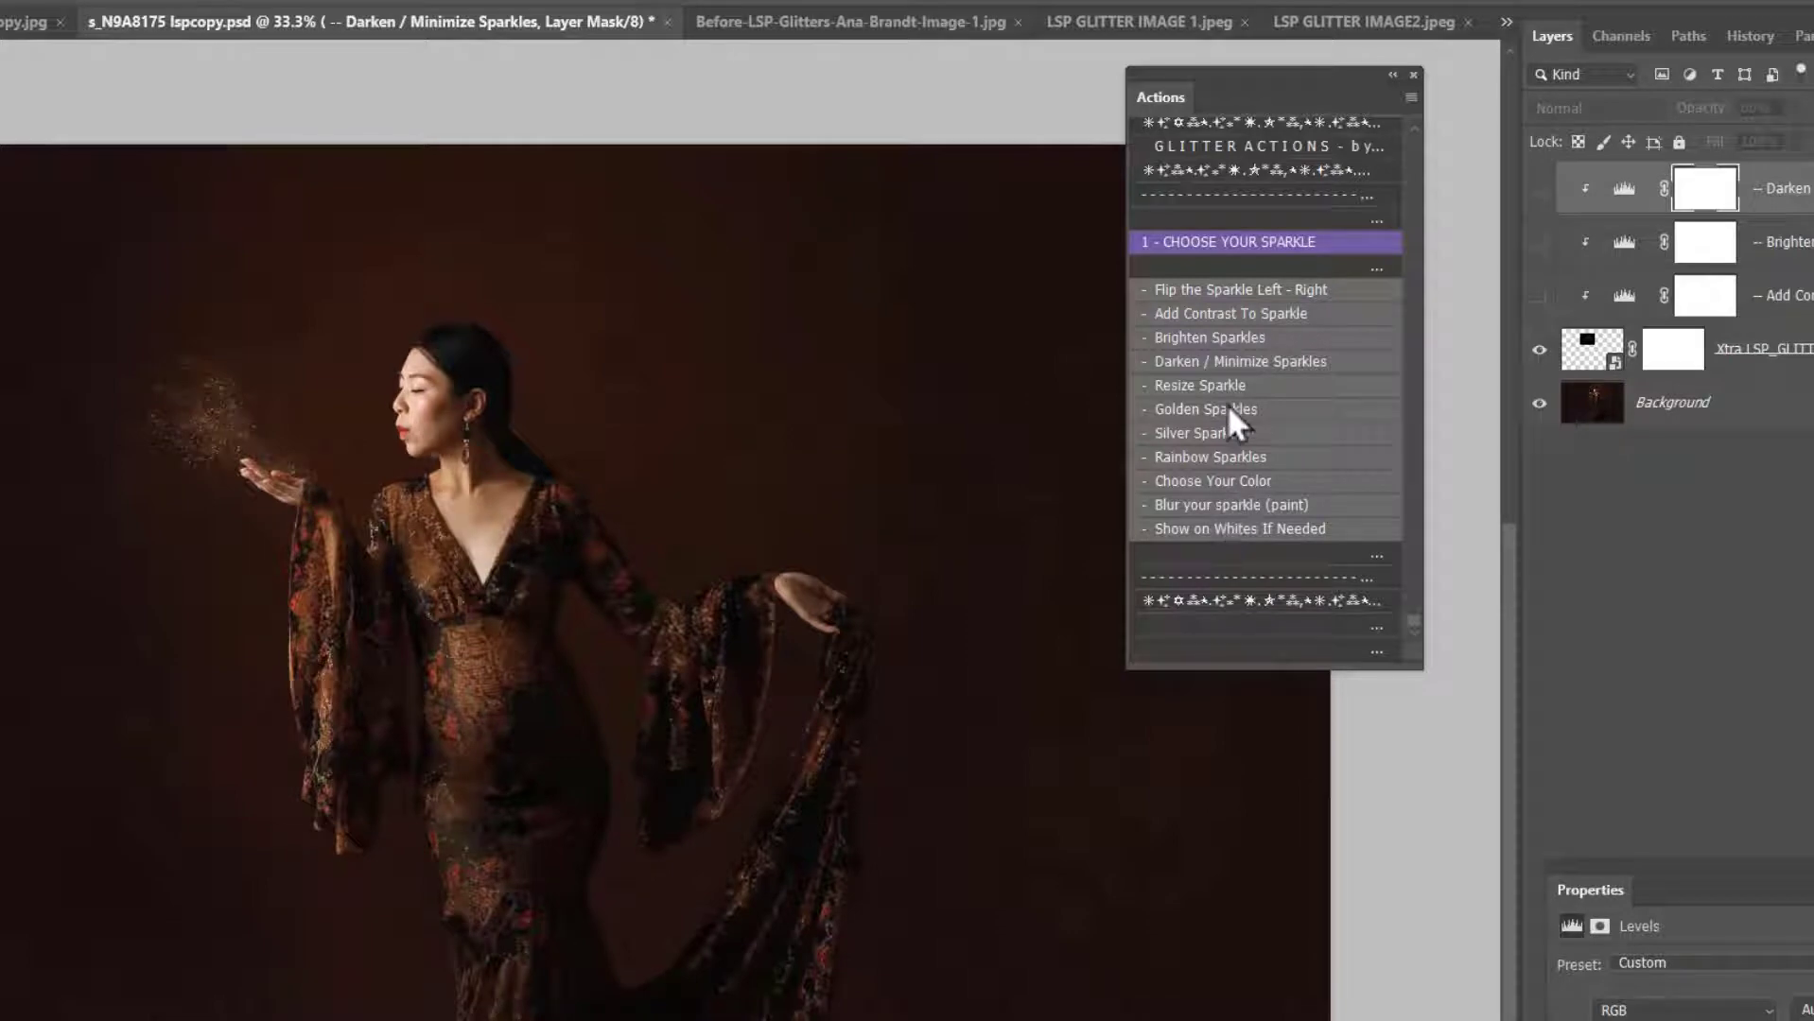
Run 1 - CHOOSE YOUR SPARKLE again and place the LSP_GLITTER_Scatter overlay across the whole canvas
{"action": "left_click", "coordinate": [1233, 250]}
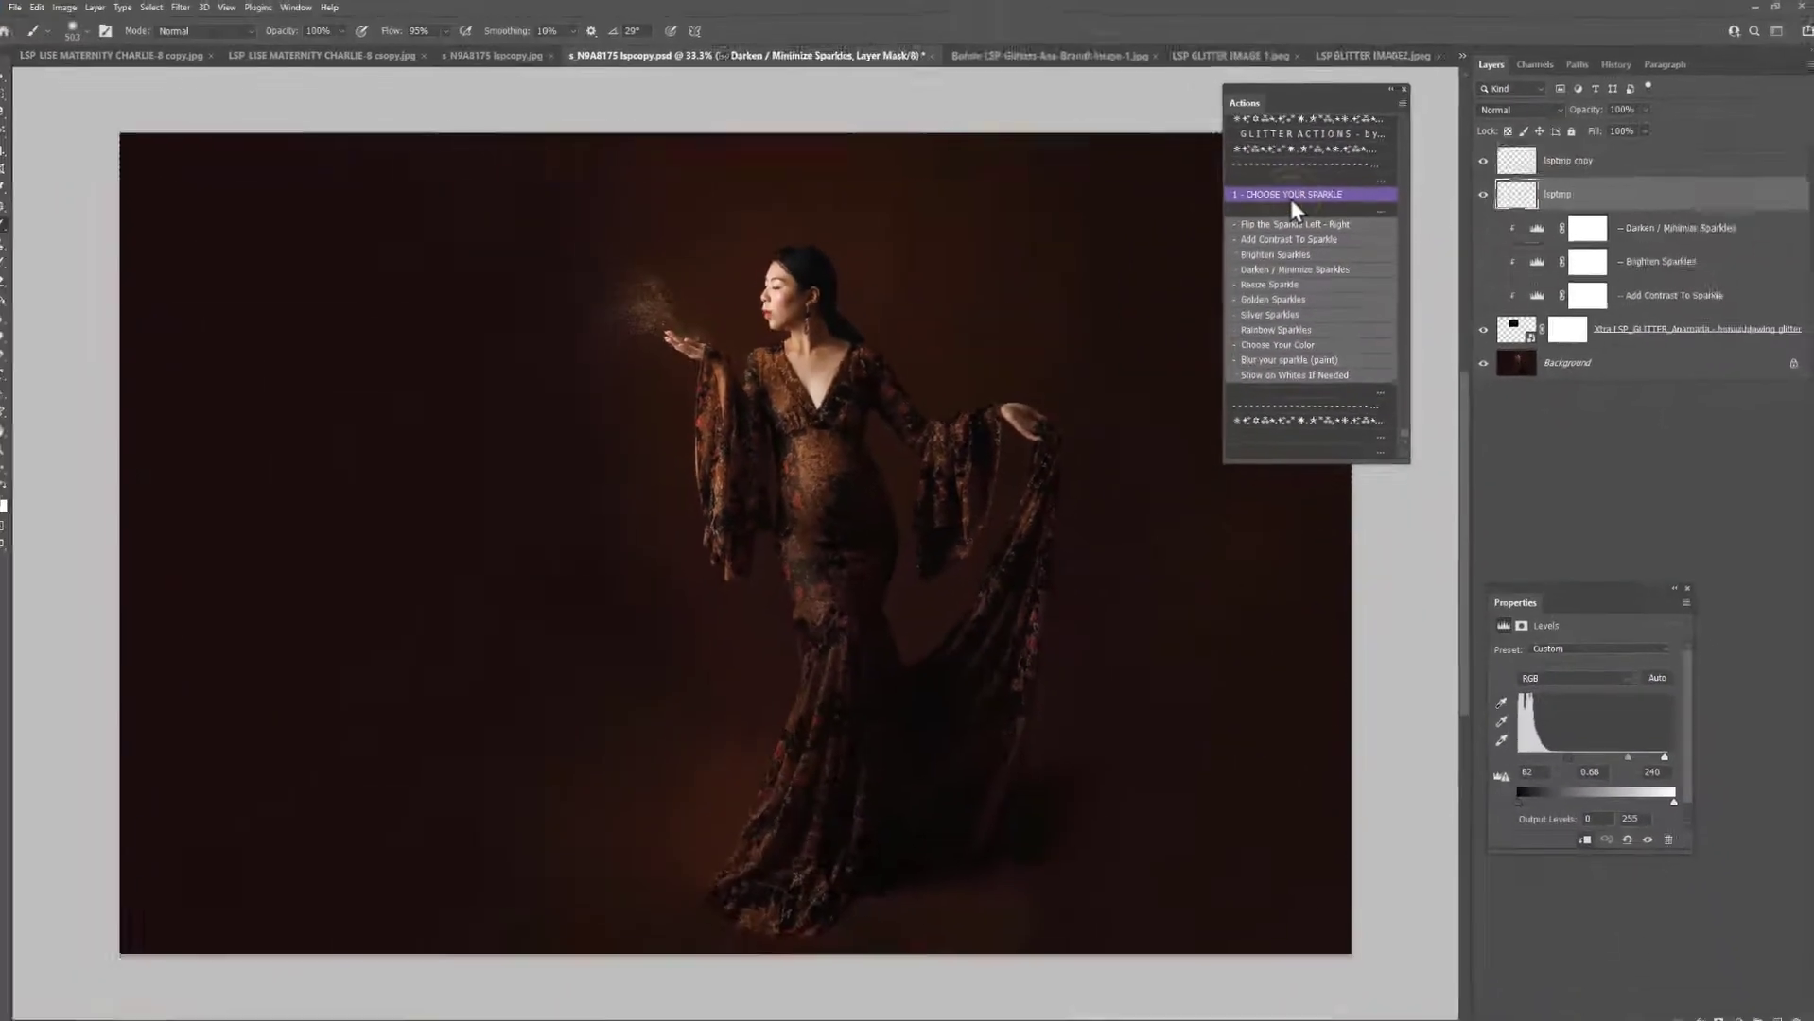
{"action": "left_click", "coordinate": [859, 508]}
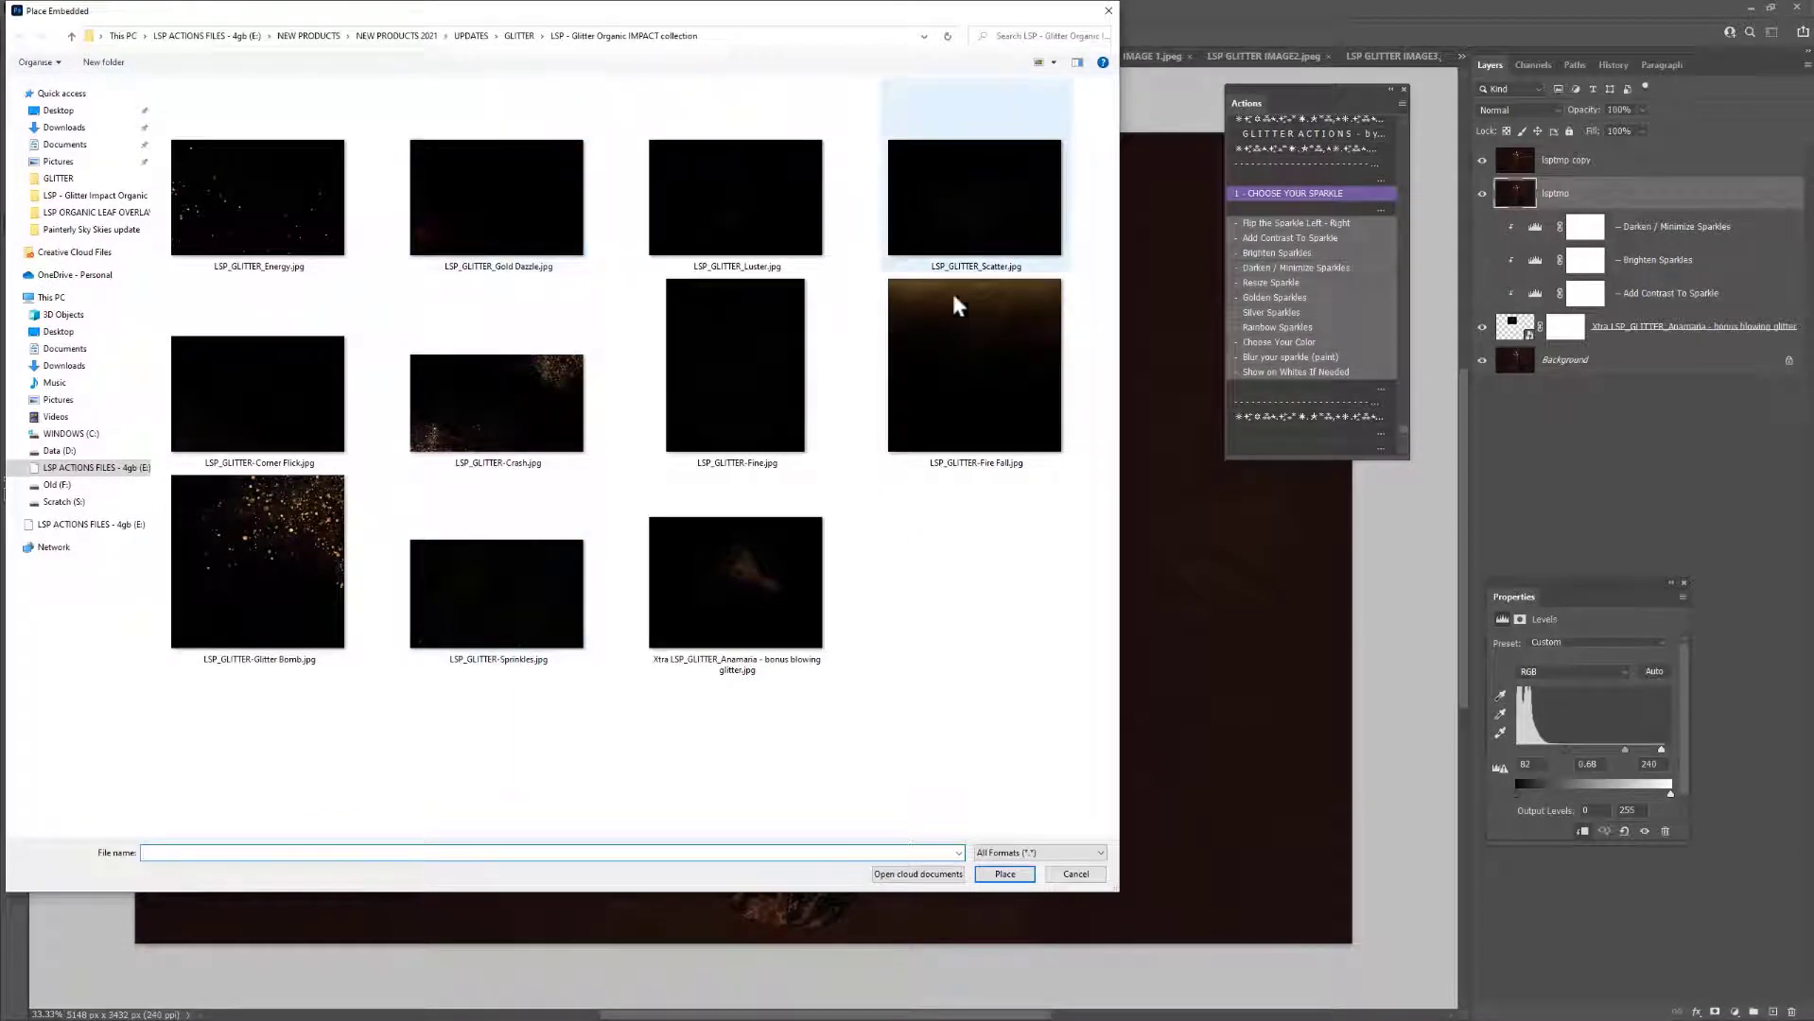
{"action": "double_click", "coordinate": [964, 201]}
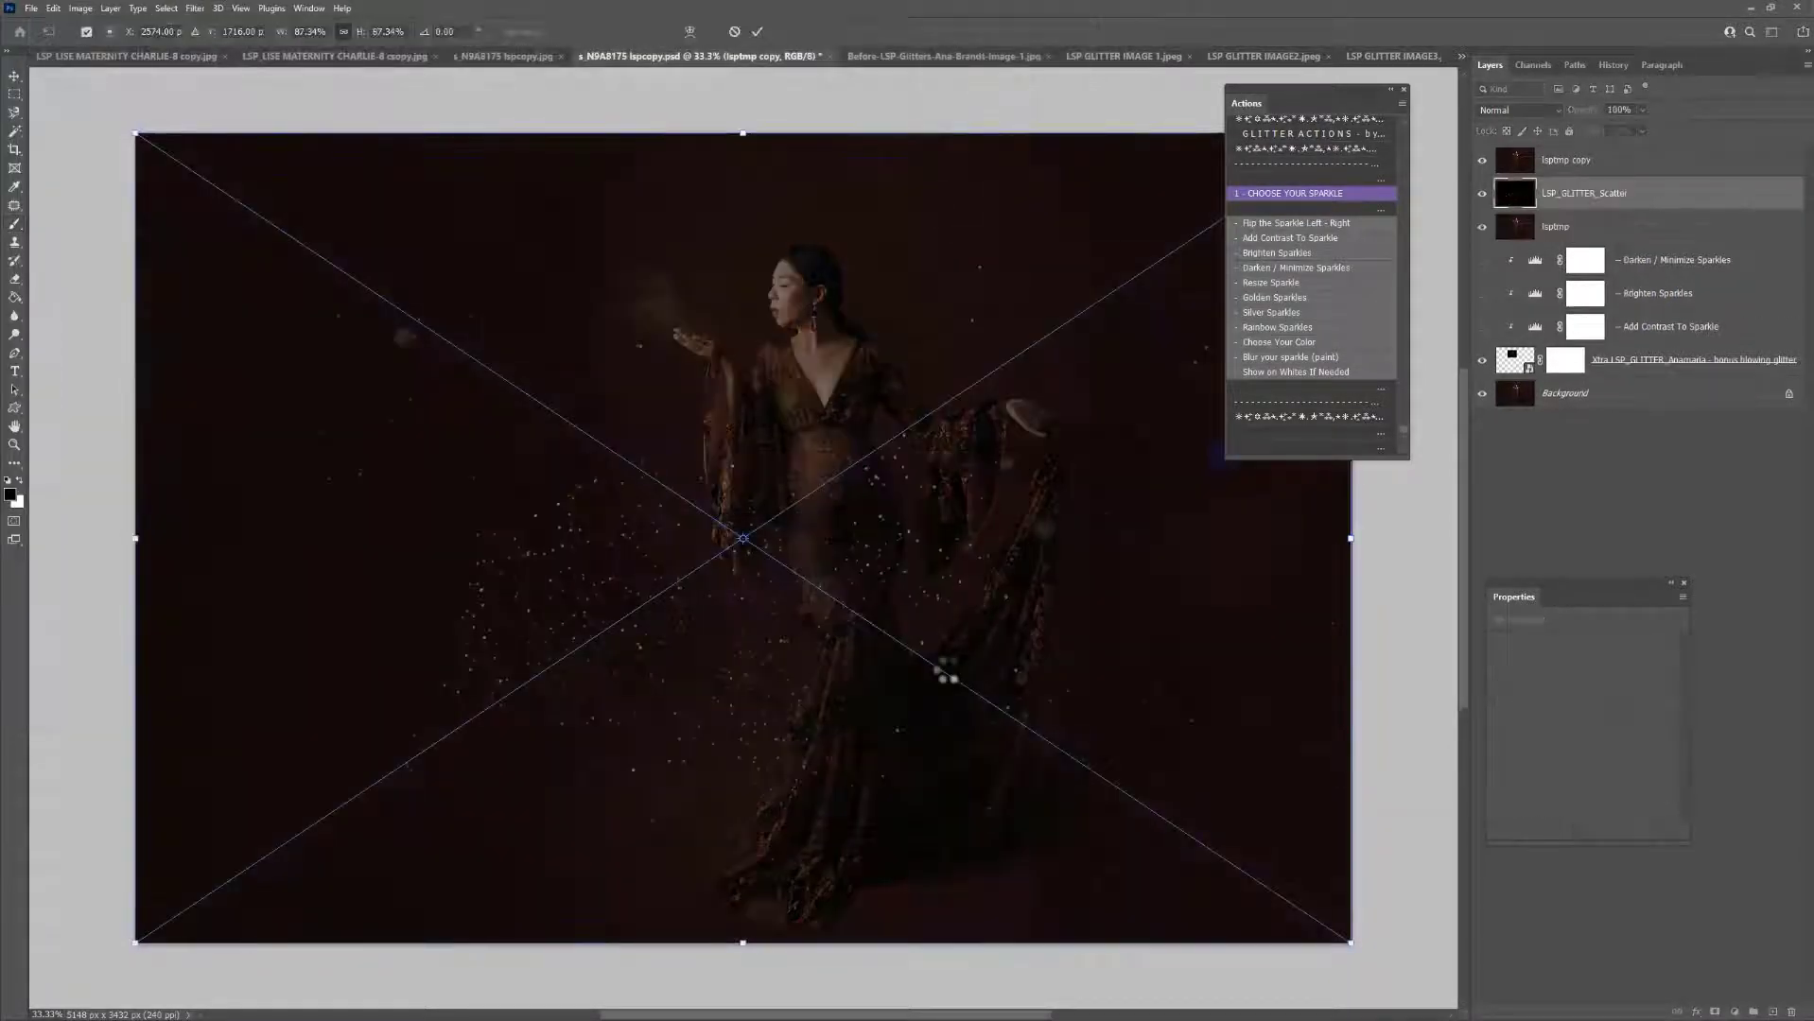
{"action": "left_click_drag", "start_coordinate": [1097, 770], "coordinate": [955, 624]}
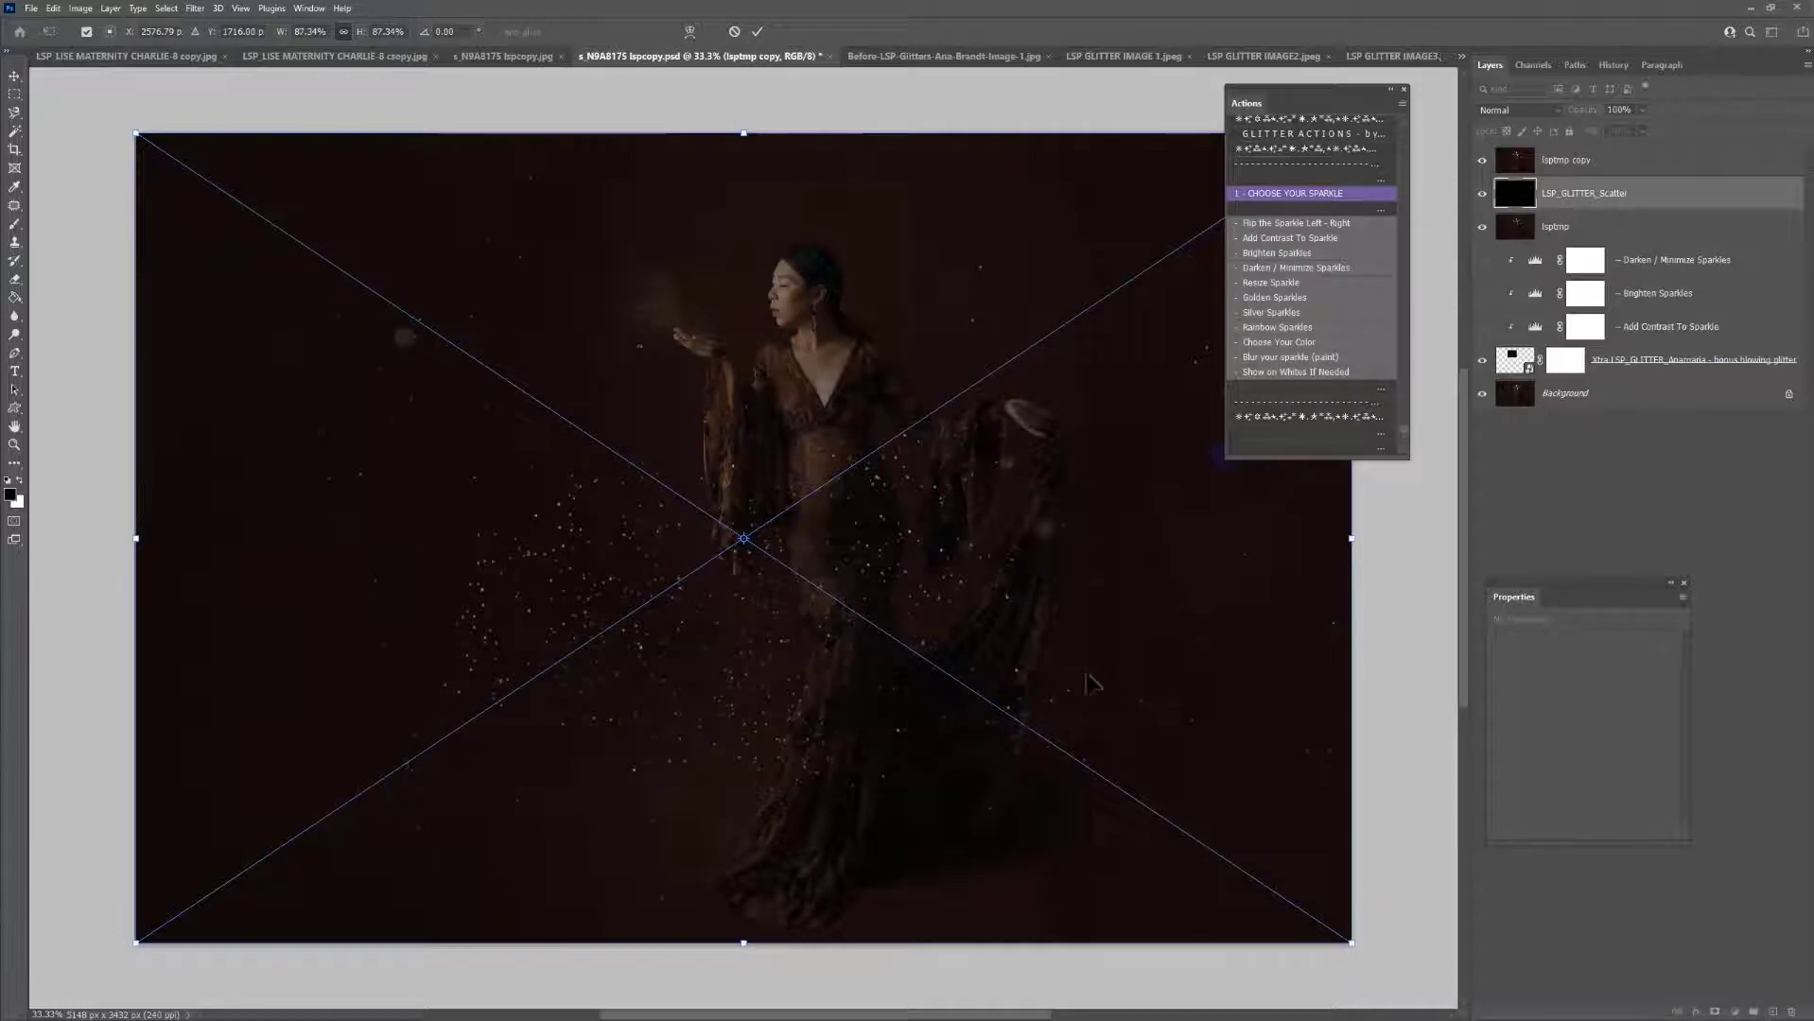
{"action": "key", "text": "Return"}
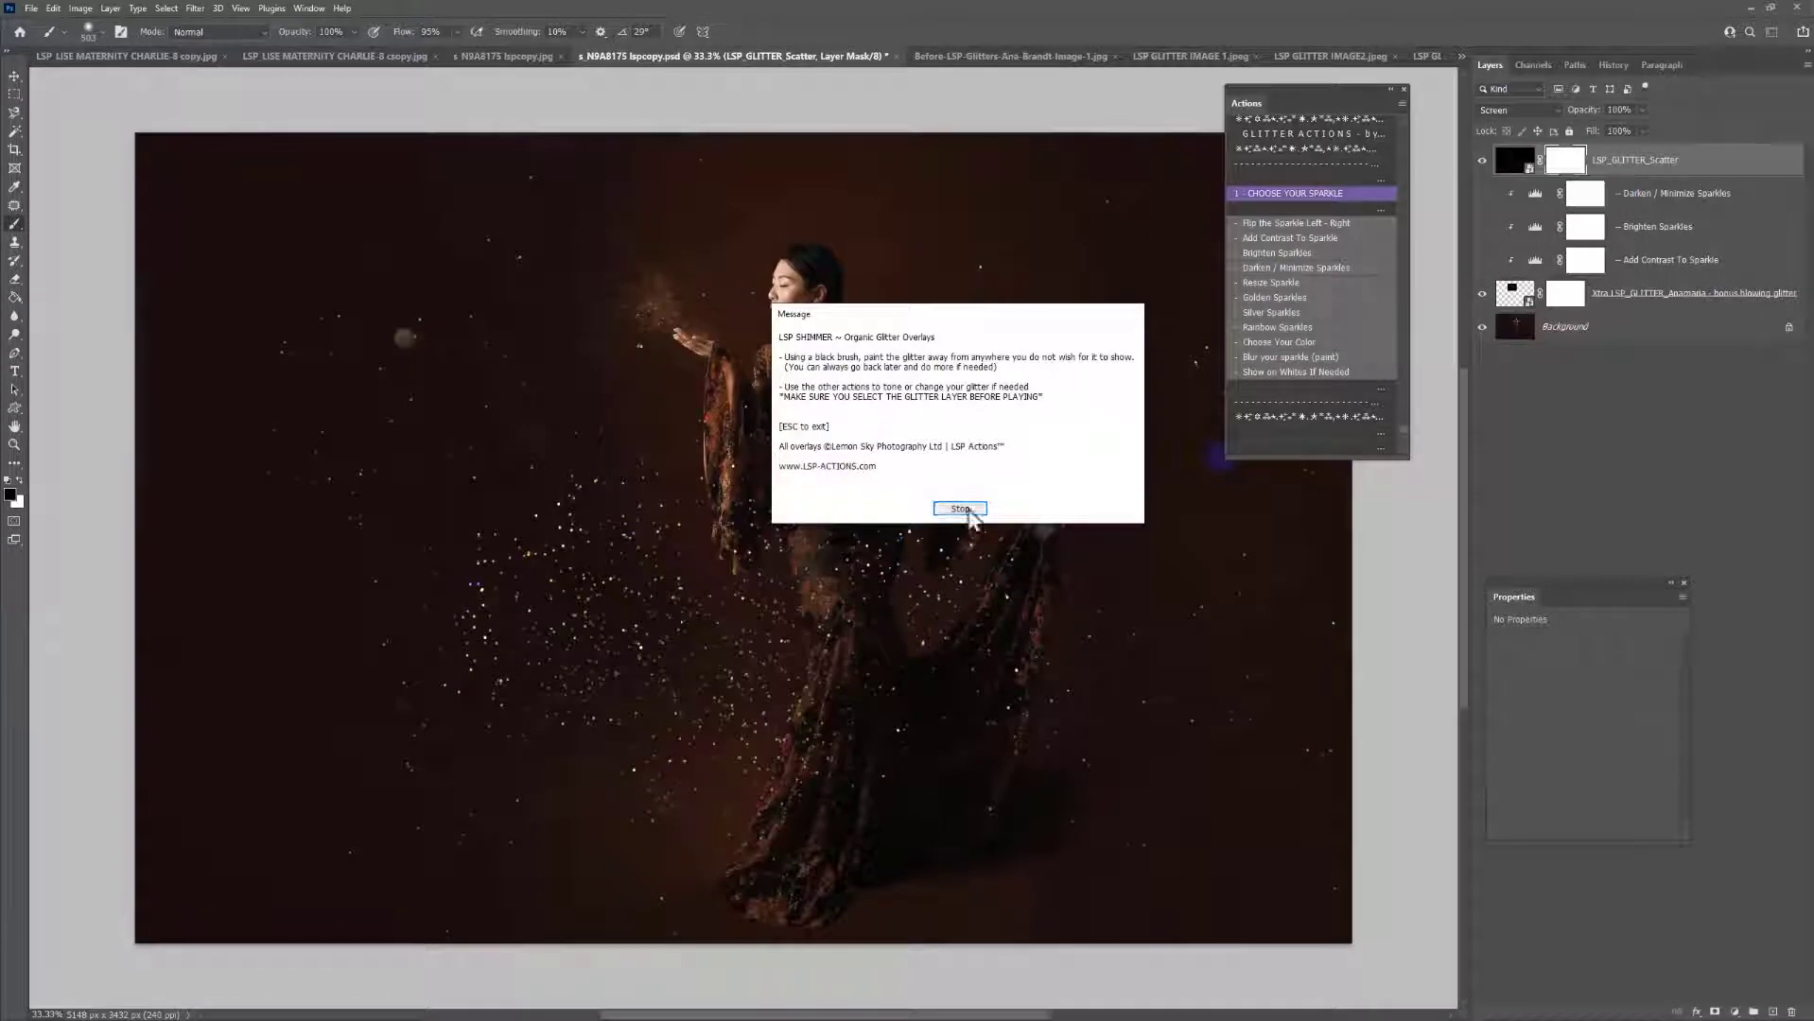
{"action": "left_click", "coordinate": [962, 509]}
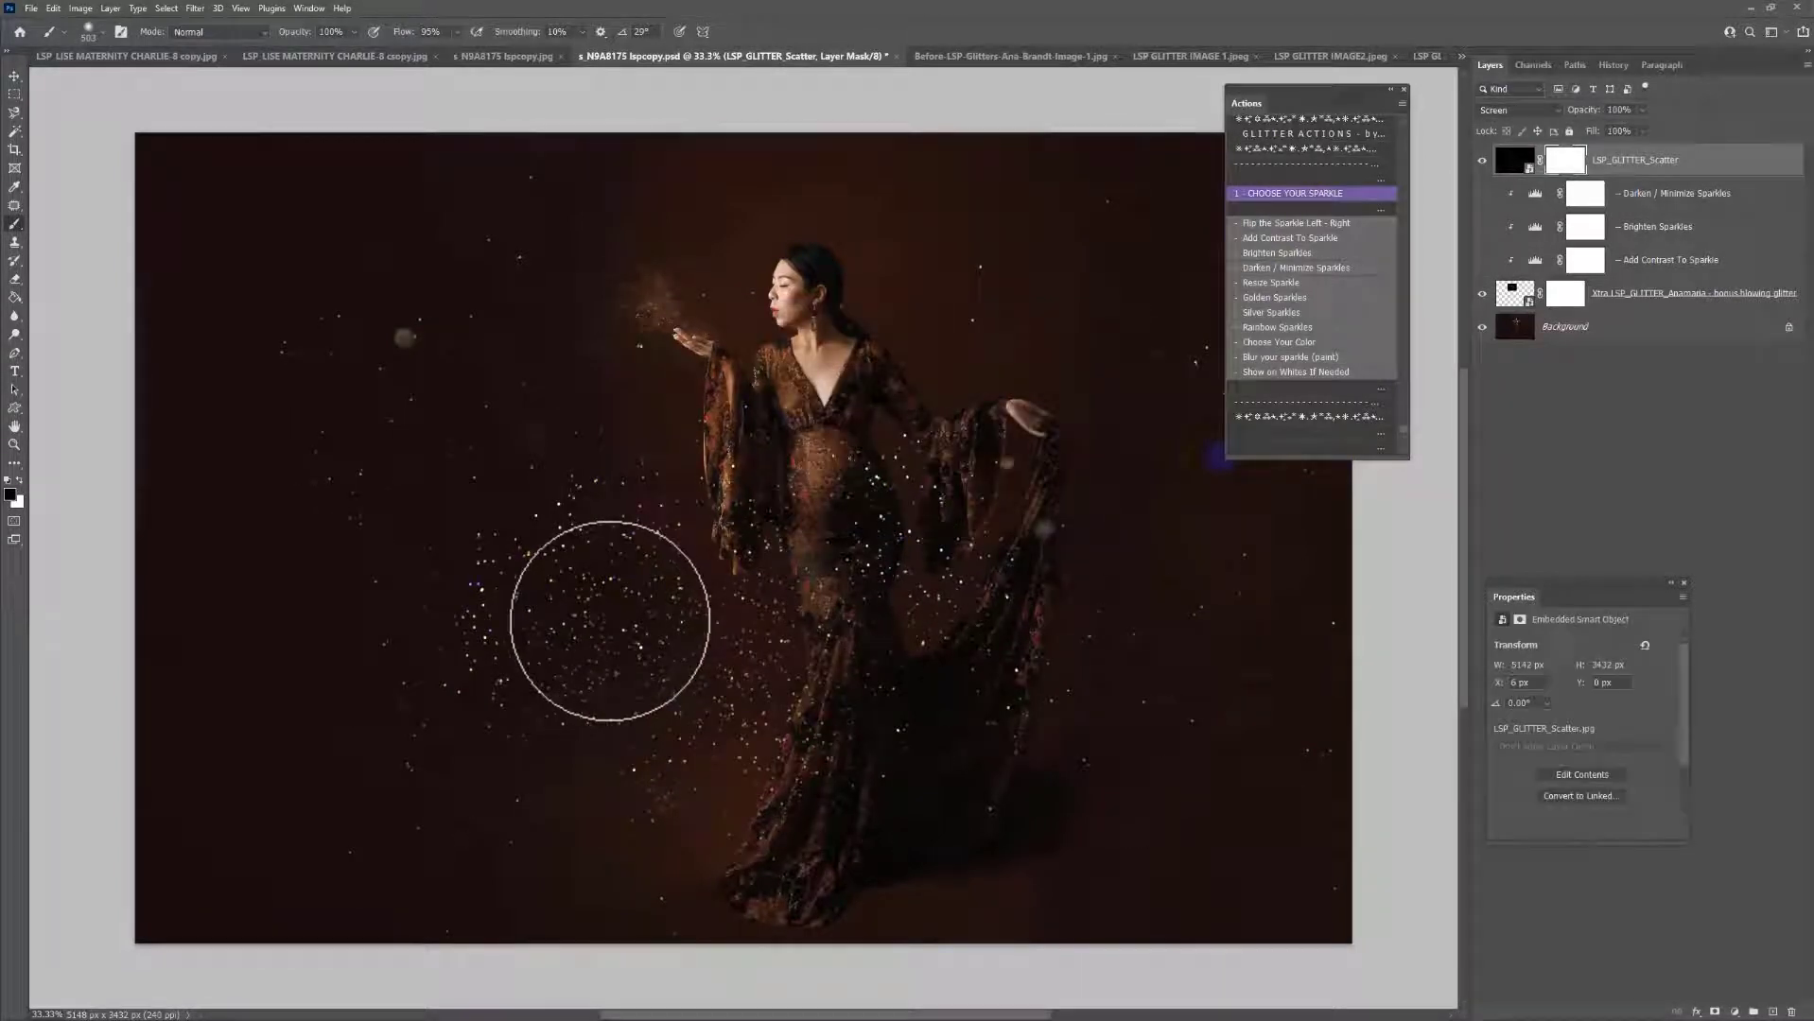
Apply the Golden Sparkles action to the scatter glitter and paint black on its layer mask to clear the glitter from the woman's torso
{"action": "left_click", "coordinate": [1287, 298]}
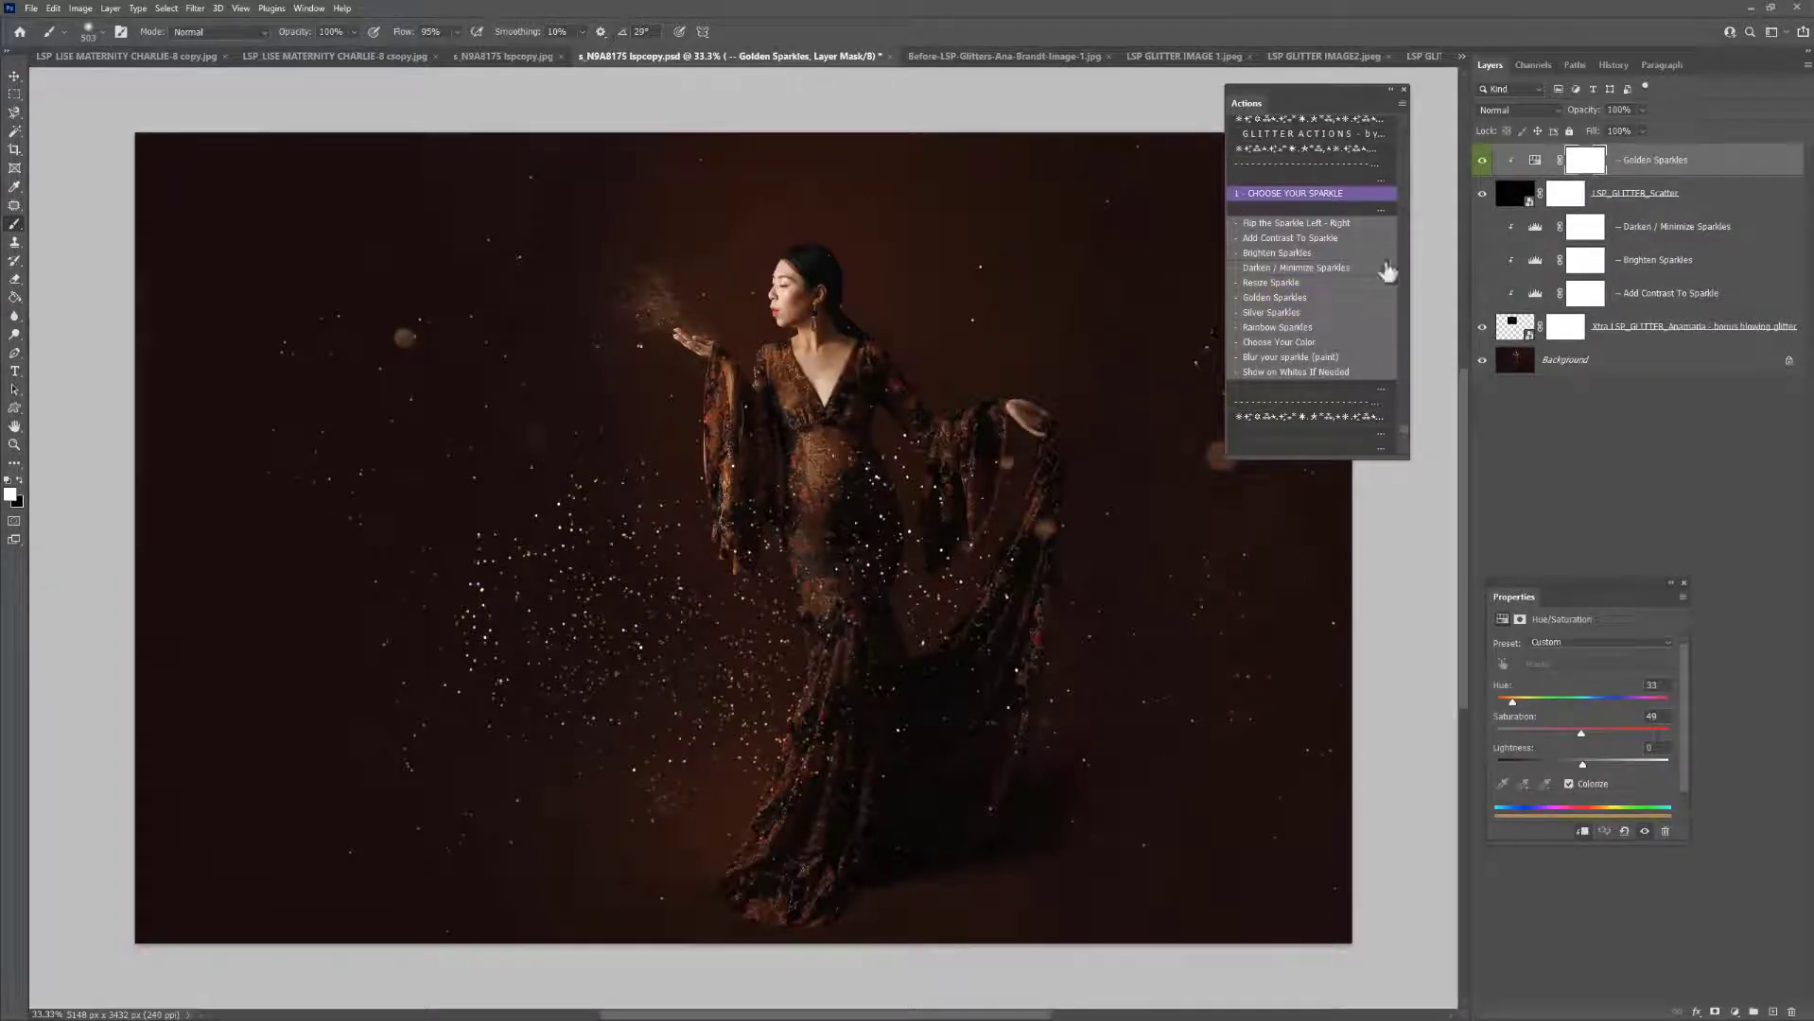
{"action": "left_click", "coordinate": [1568, 195]}
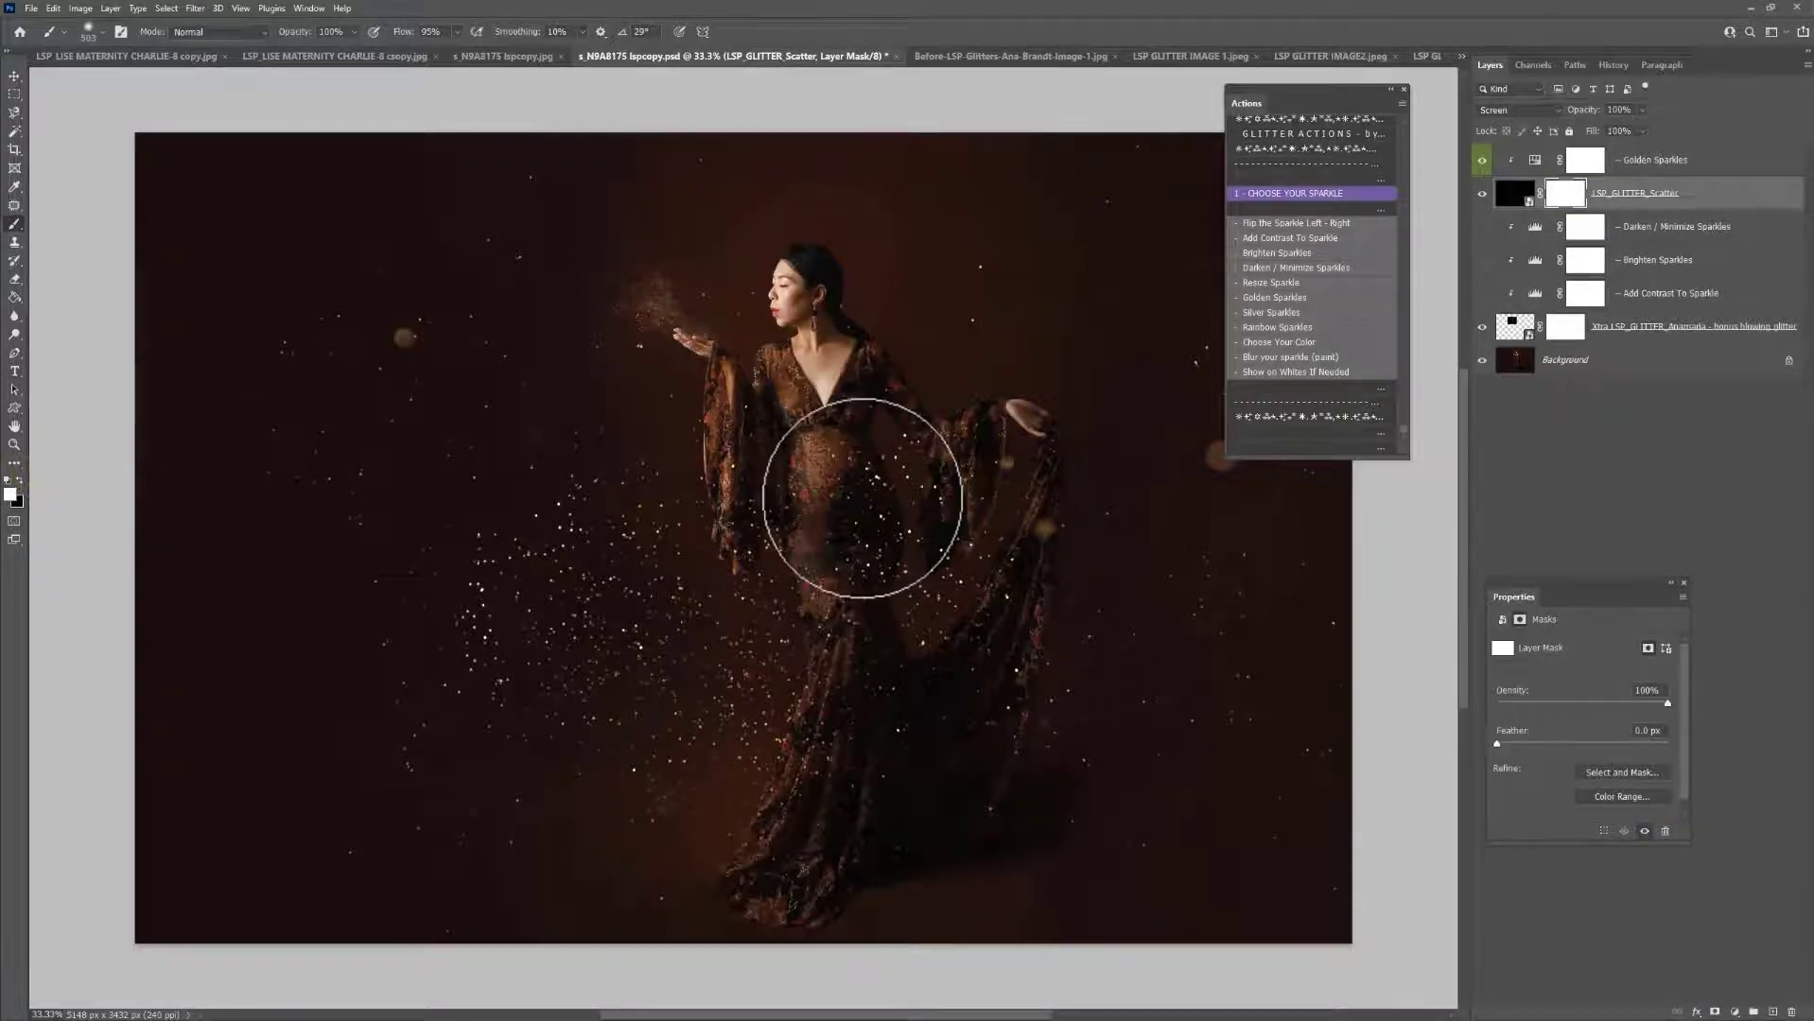
{"action": "left_click", "coordinate": [862, 484]}
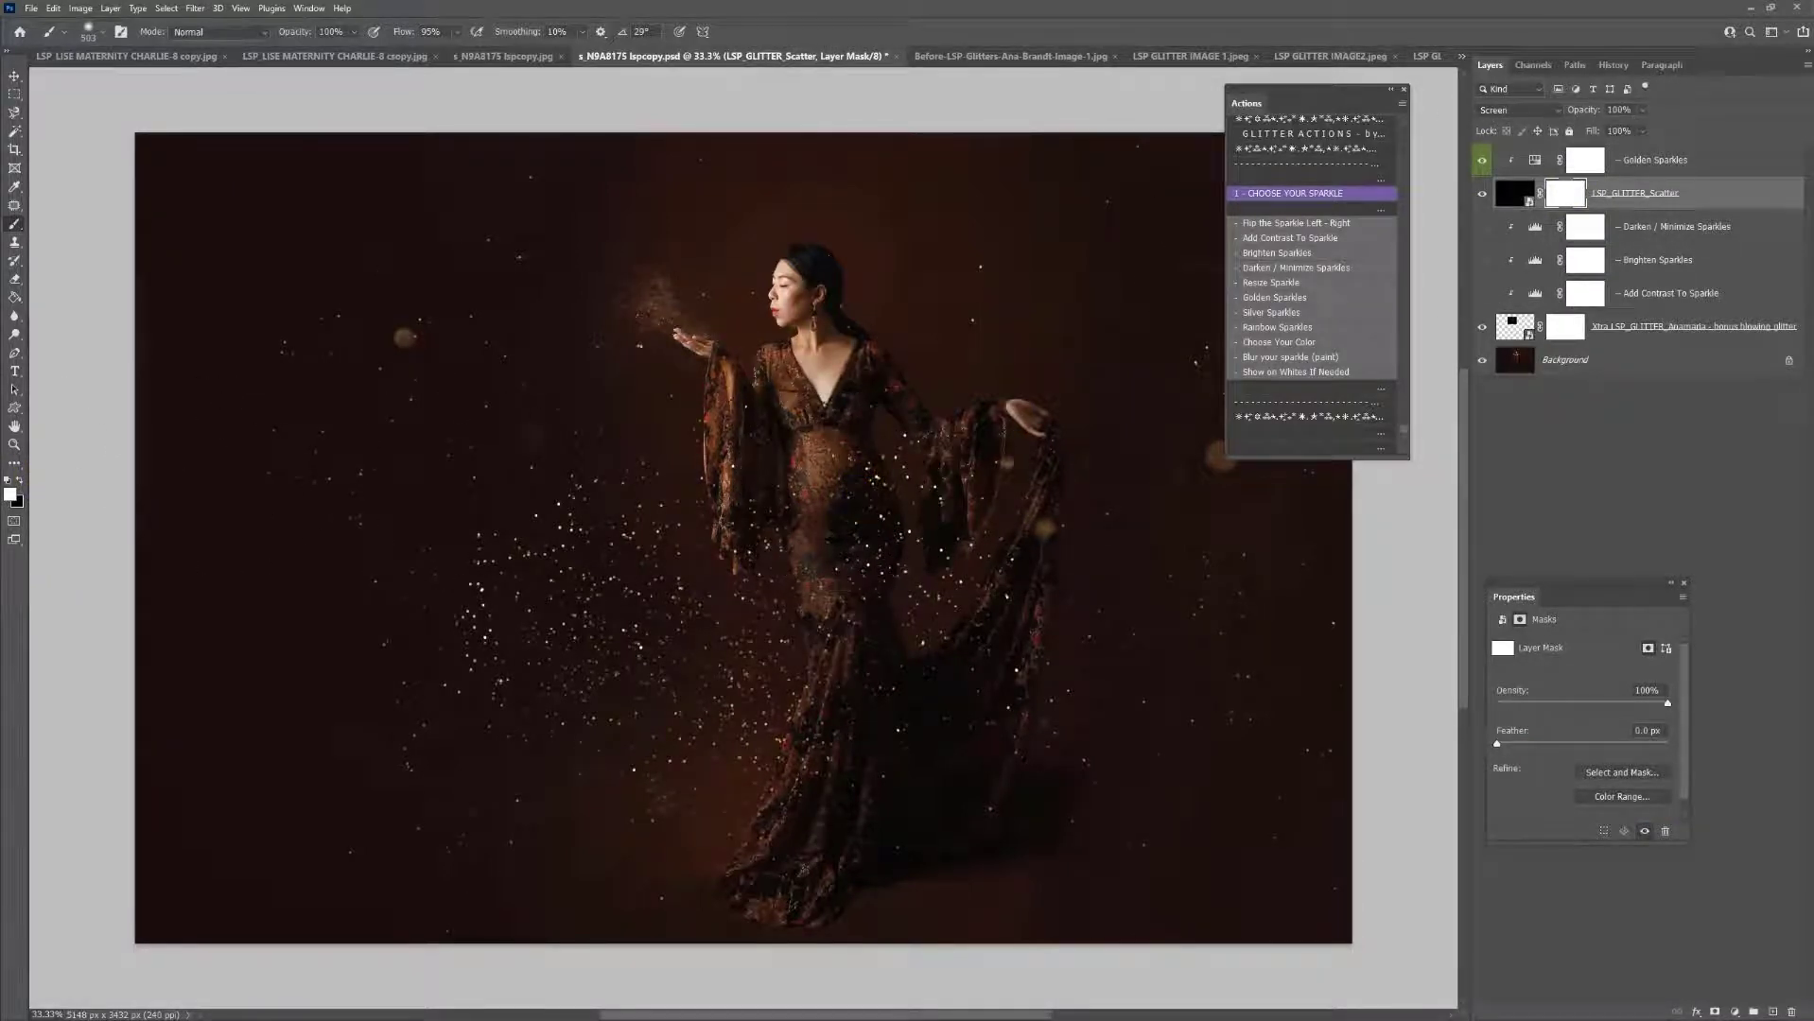
{"action": "left_click", "coordinate": [19, 480]}
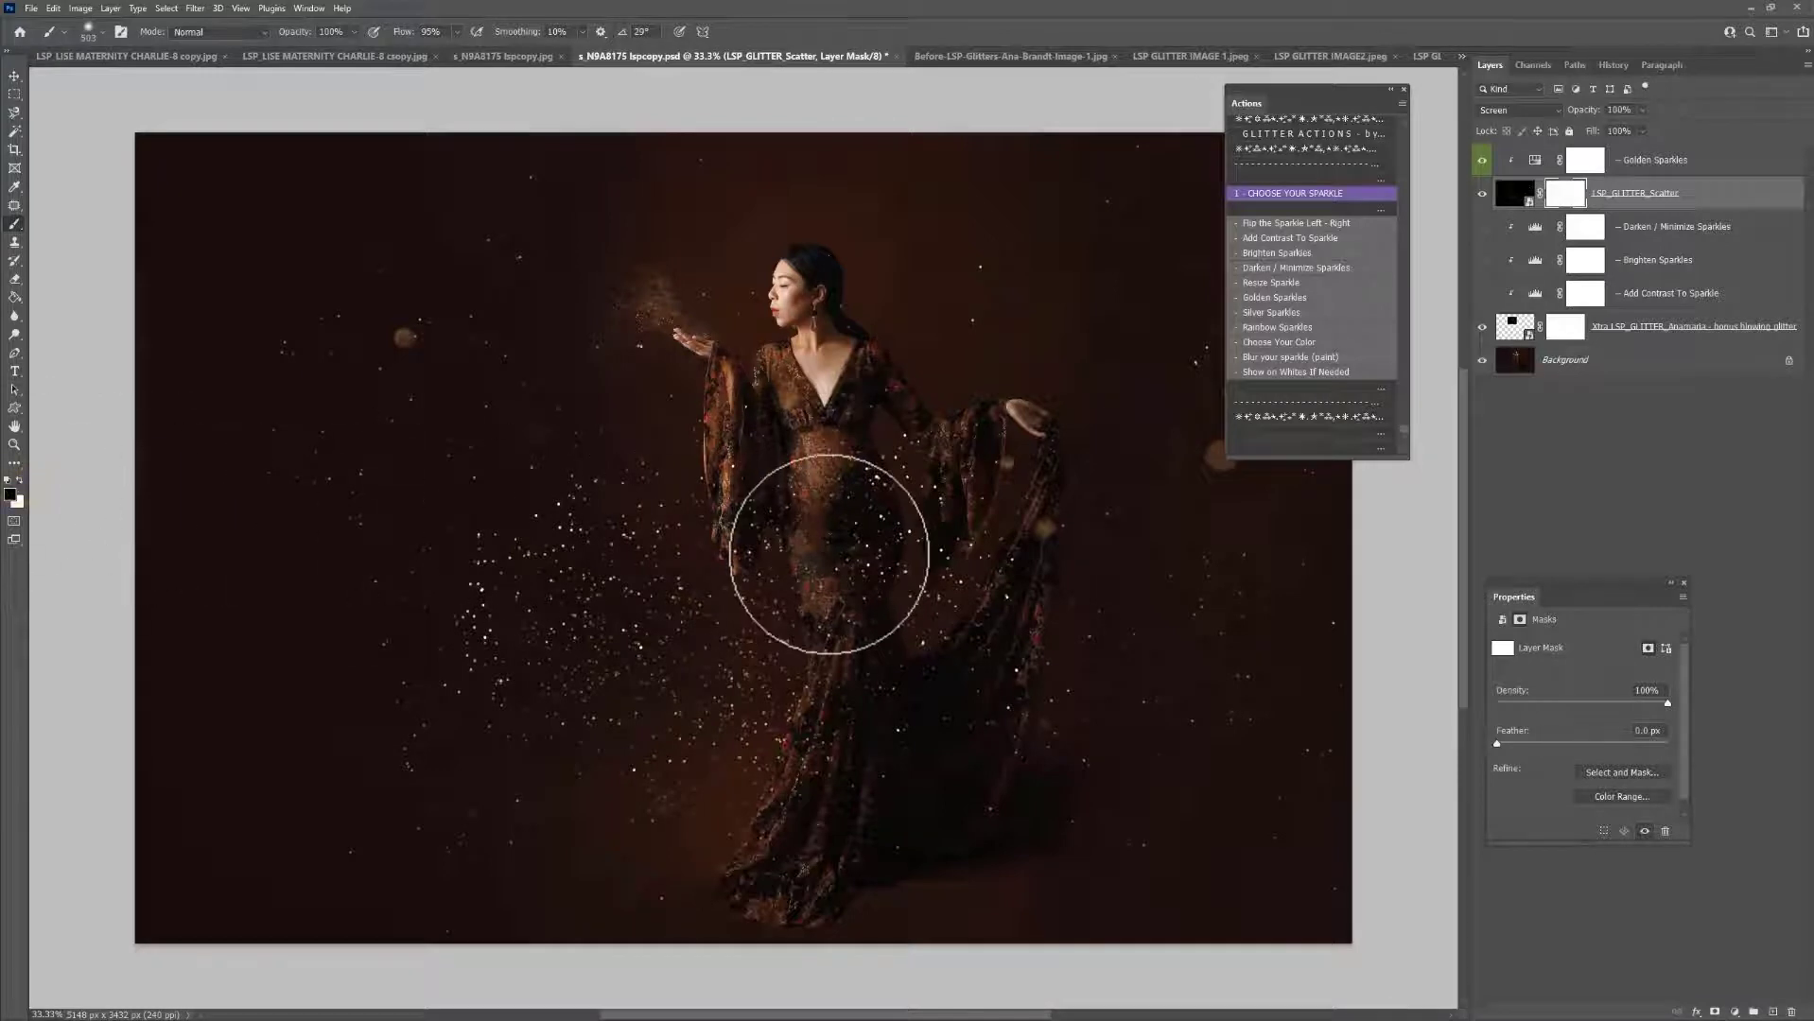
{"action": "mouse_move", "coordinate": [829, 553]}
{"action": "left_mouse_down"}
{"action": "mouse_move", "coordinate": [767, 425]}
{"action": "mouse_move", "coordinate": [787, 568]}
{"action": "mouse_move", "coordinate": [877, 457]}
{"action": "mouse_move", "coordinate": [833, 428]}
{"action": "mouse_move", "coordinate": [766, 566]}
{"action": "mouse_move", "coordinate": [812, 606]}
{"action": "mouse_move", "coordinate": [843, 543]}
{"action": "left_mouse_up"}
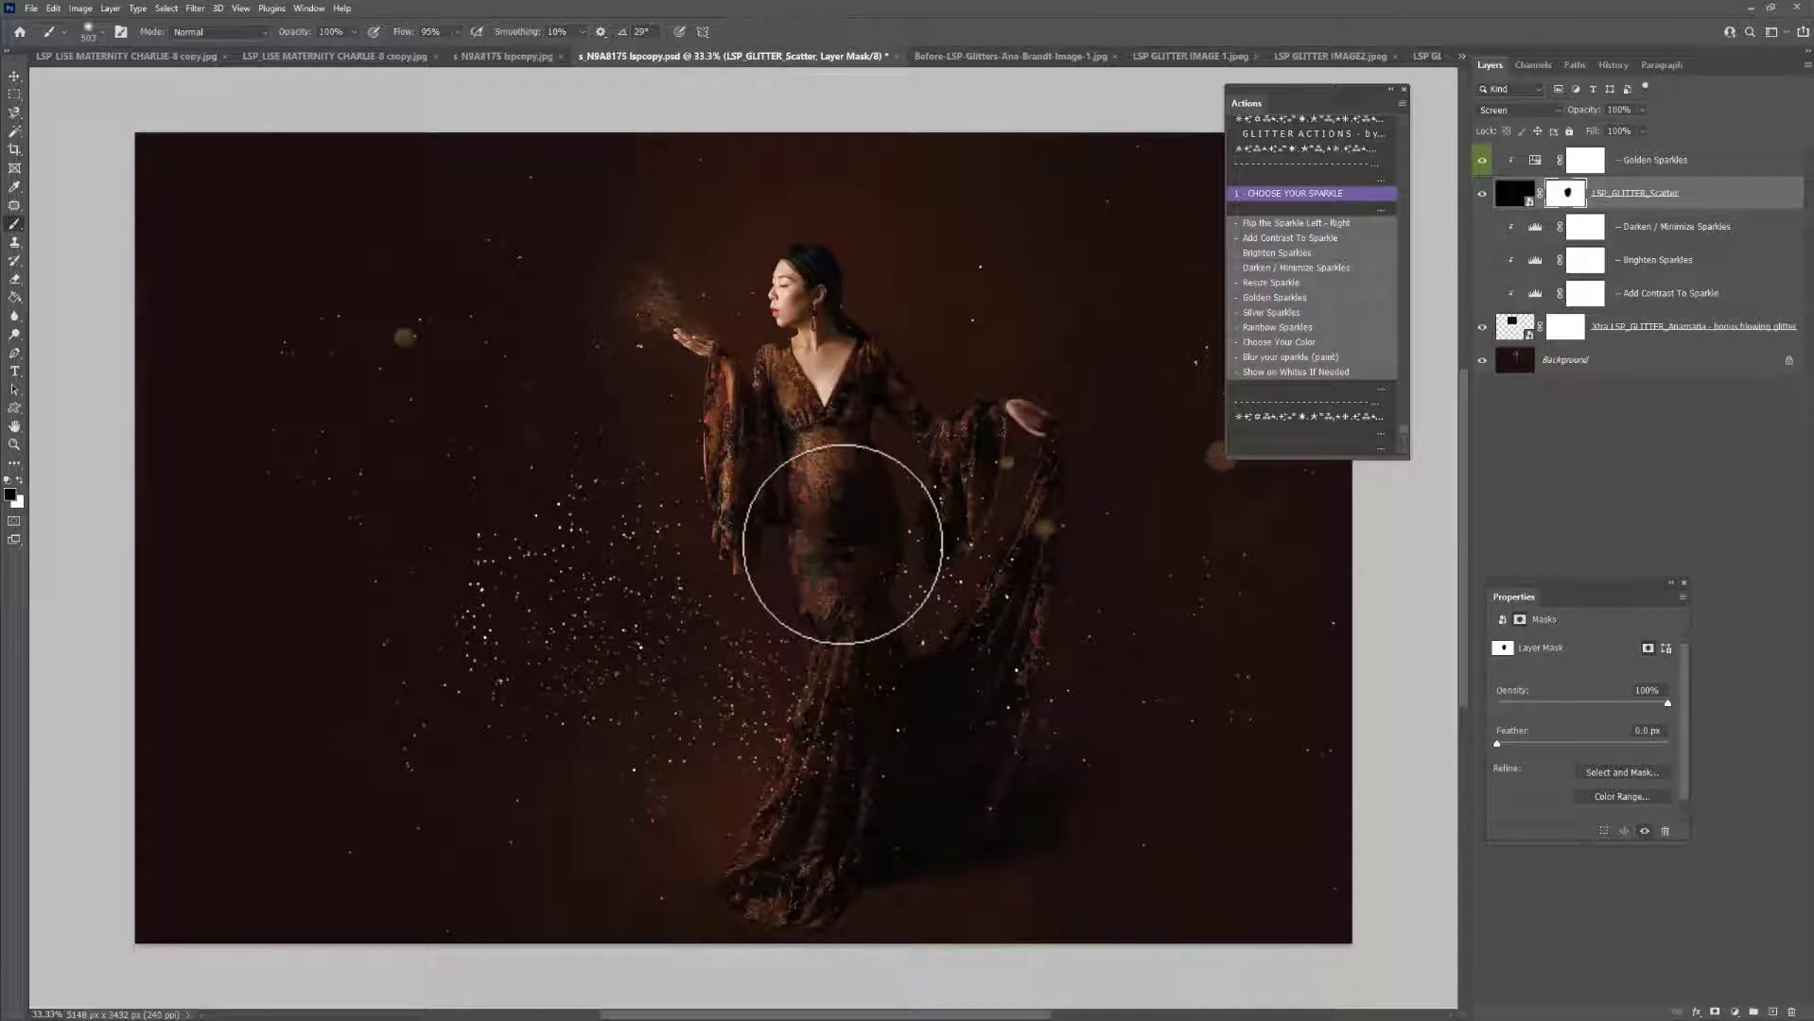
Compare the photo with and without the masked scatter glitter by toggling its layer's visibility
{"action": "left_click", "coordinate": [1480, 197]}
{"action": "left_click", "coordinate": [1480, 196]}
{"action": "left_click", "coordinate": [1481, 197]}
{"action": "left_click", "coordinate": [1481, 197]}
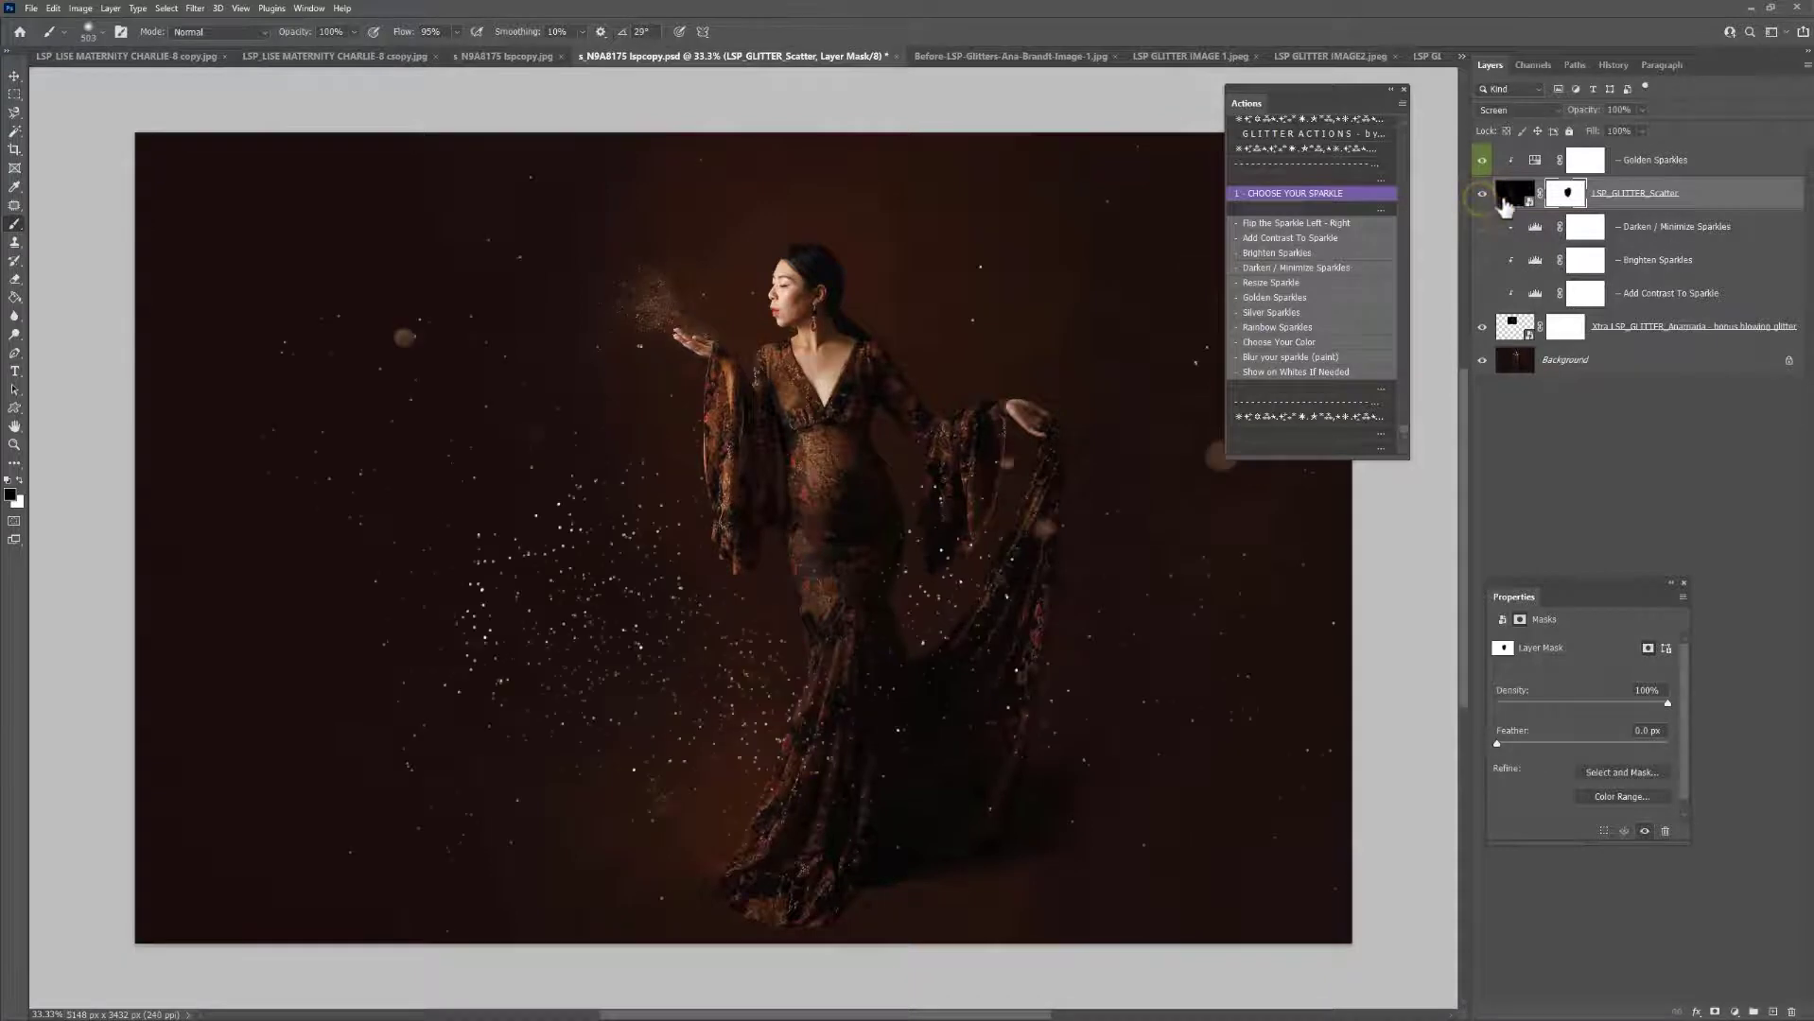
Delete the LSP_GLITTER_Scatter layer and its Golden Sparkles adjustment layer
{"action": "left_click_drag", "start_coordinate": [1639, 203], "coordinate": [1792, 1013]}
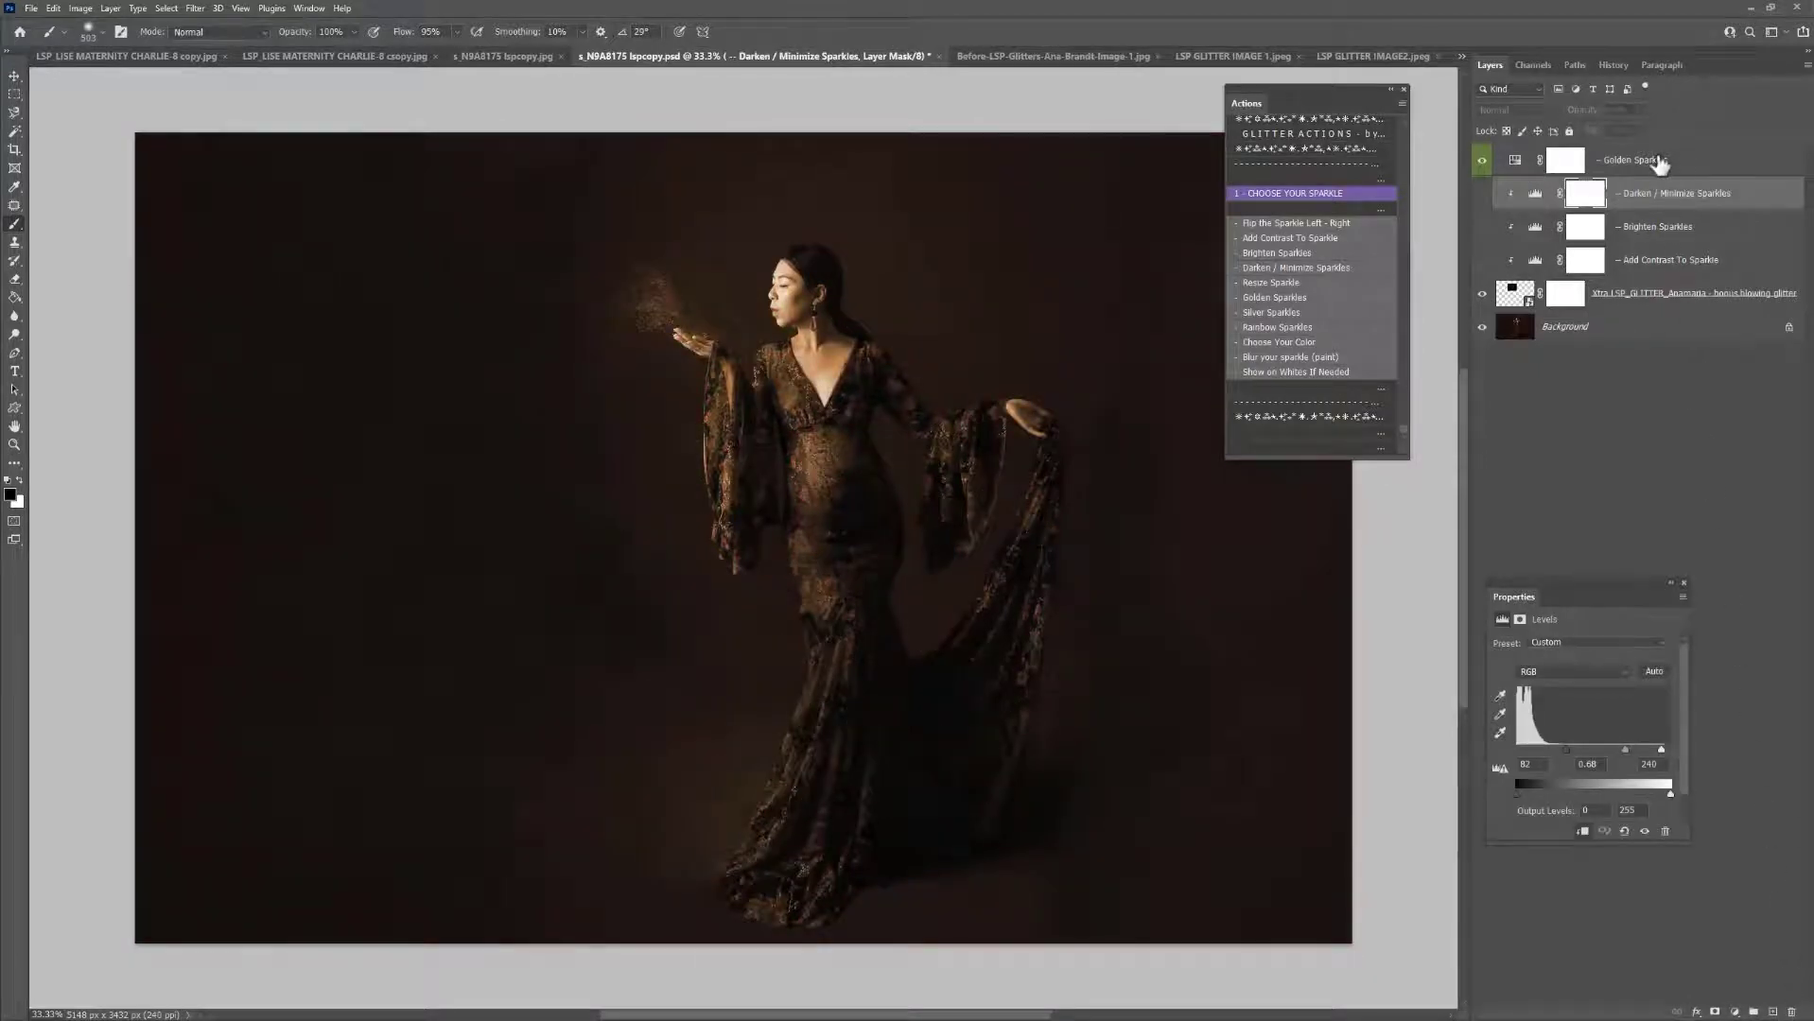
{"action": "left_click_drag", "start_coordinate": [1659, 161], "coordinate": [1790, 1012]}
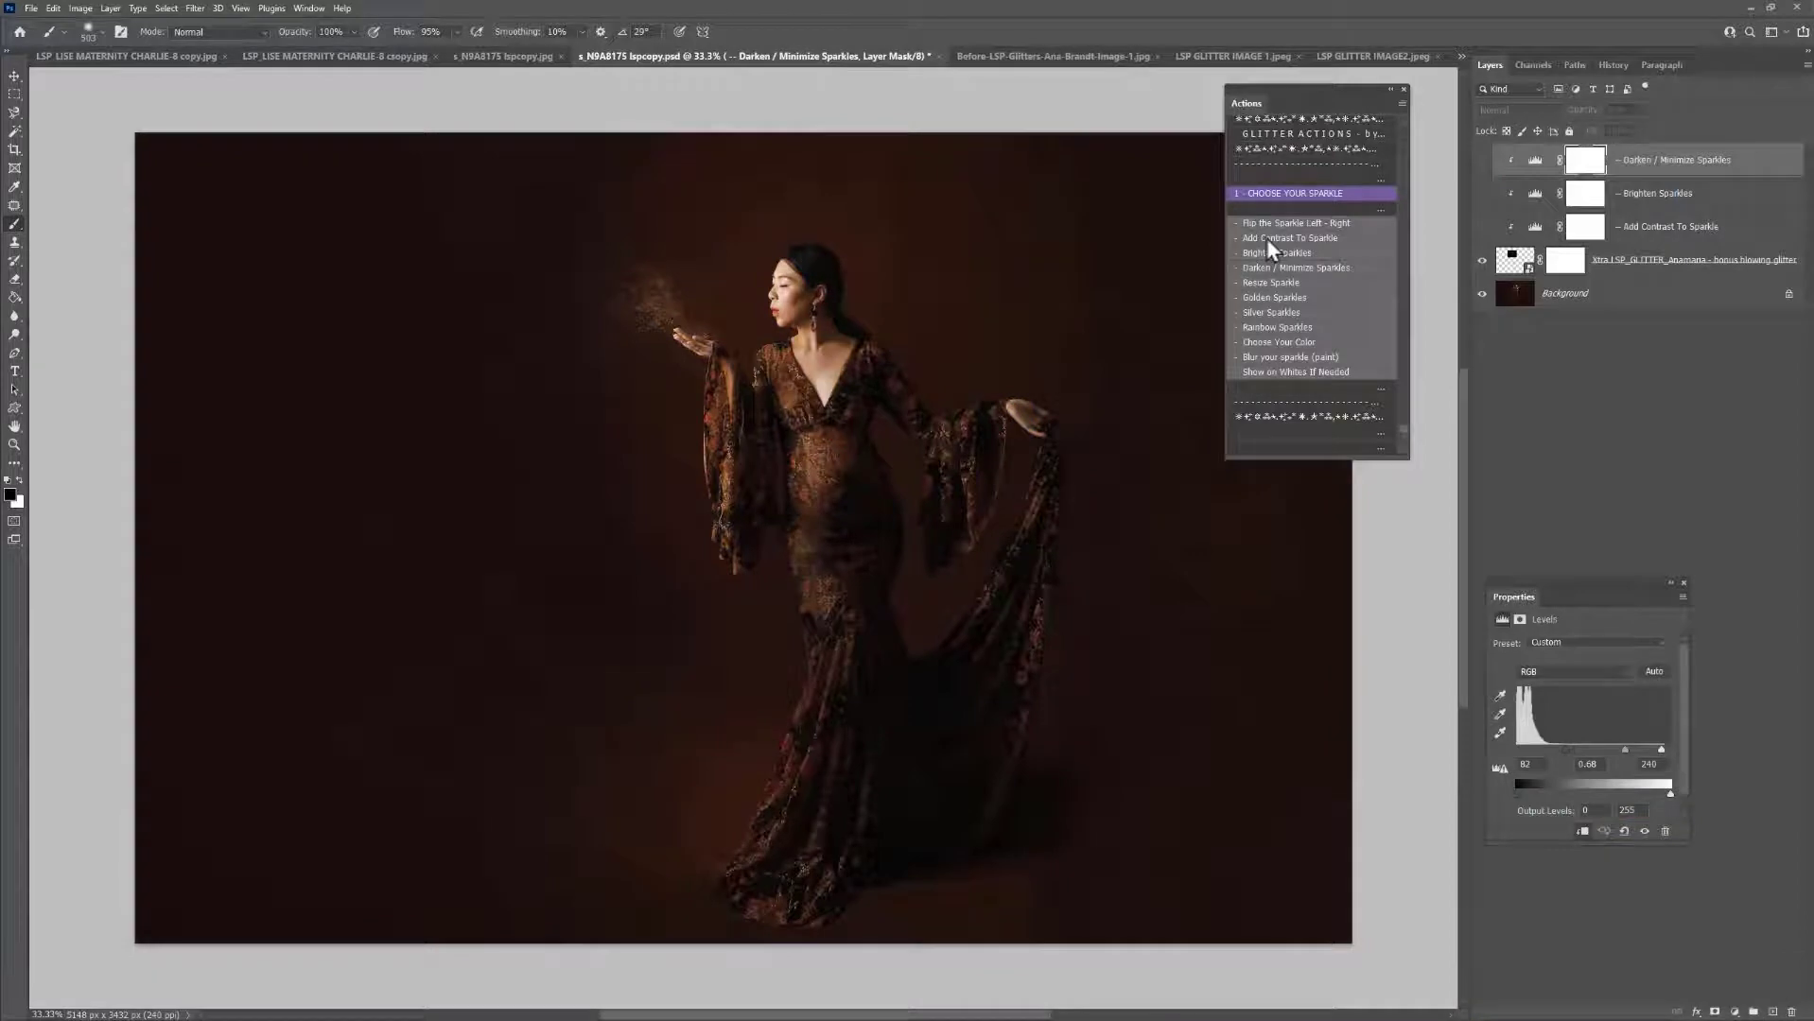
Run 1 - CHOOSE YOUR SPARKLE and place the LSP_GLITTER_Luster overlay scaled to cover the whole canvas
{"action": "left_click", "coordinate": [1298, 193]}
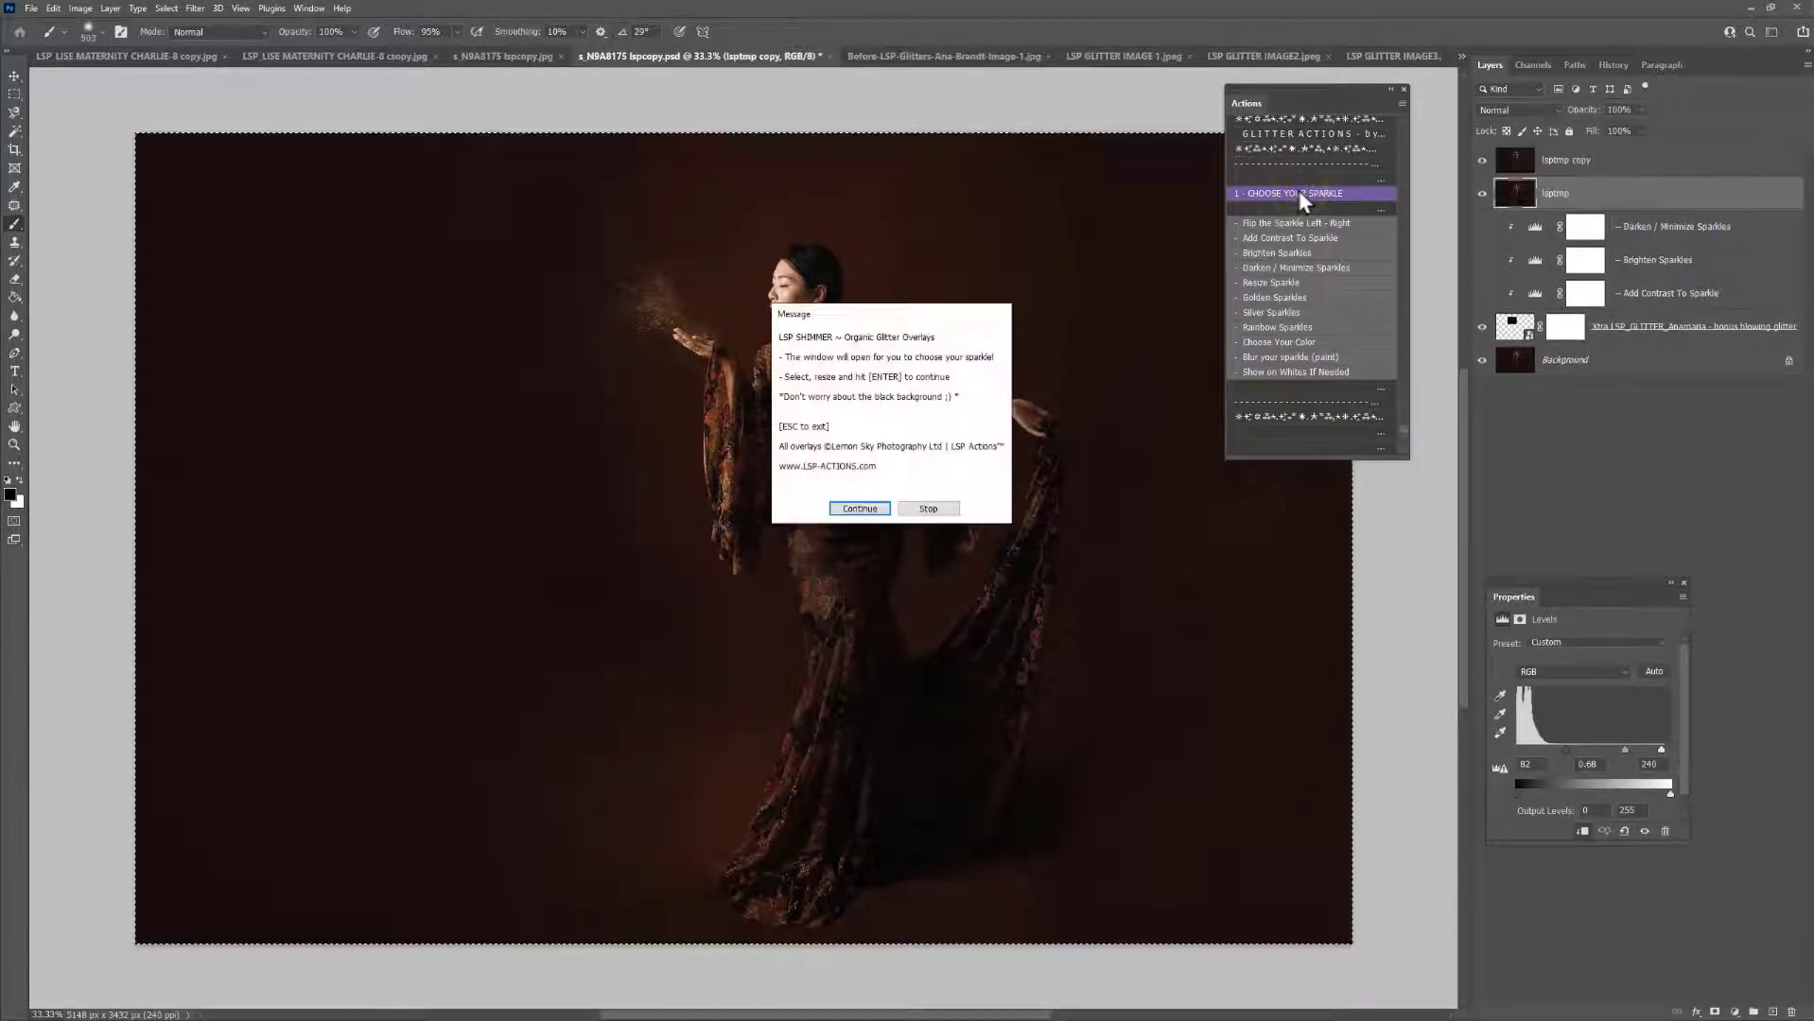
{"action": "left_click", "coordinate": [860, 510]}
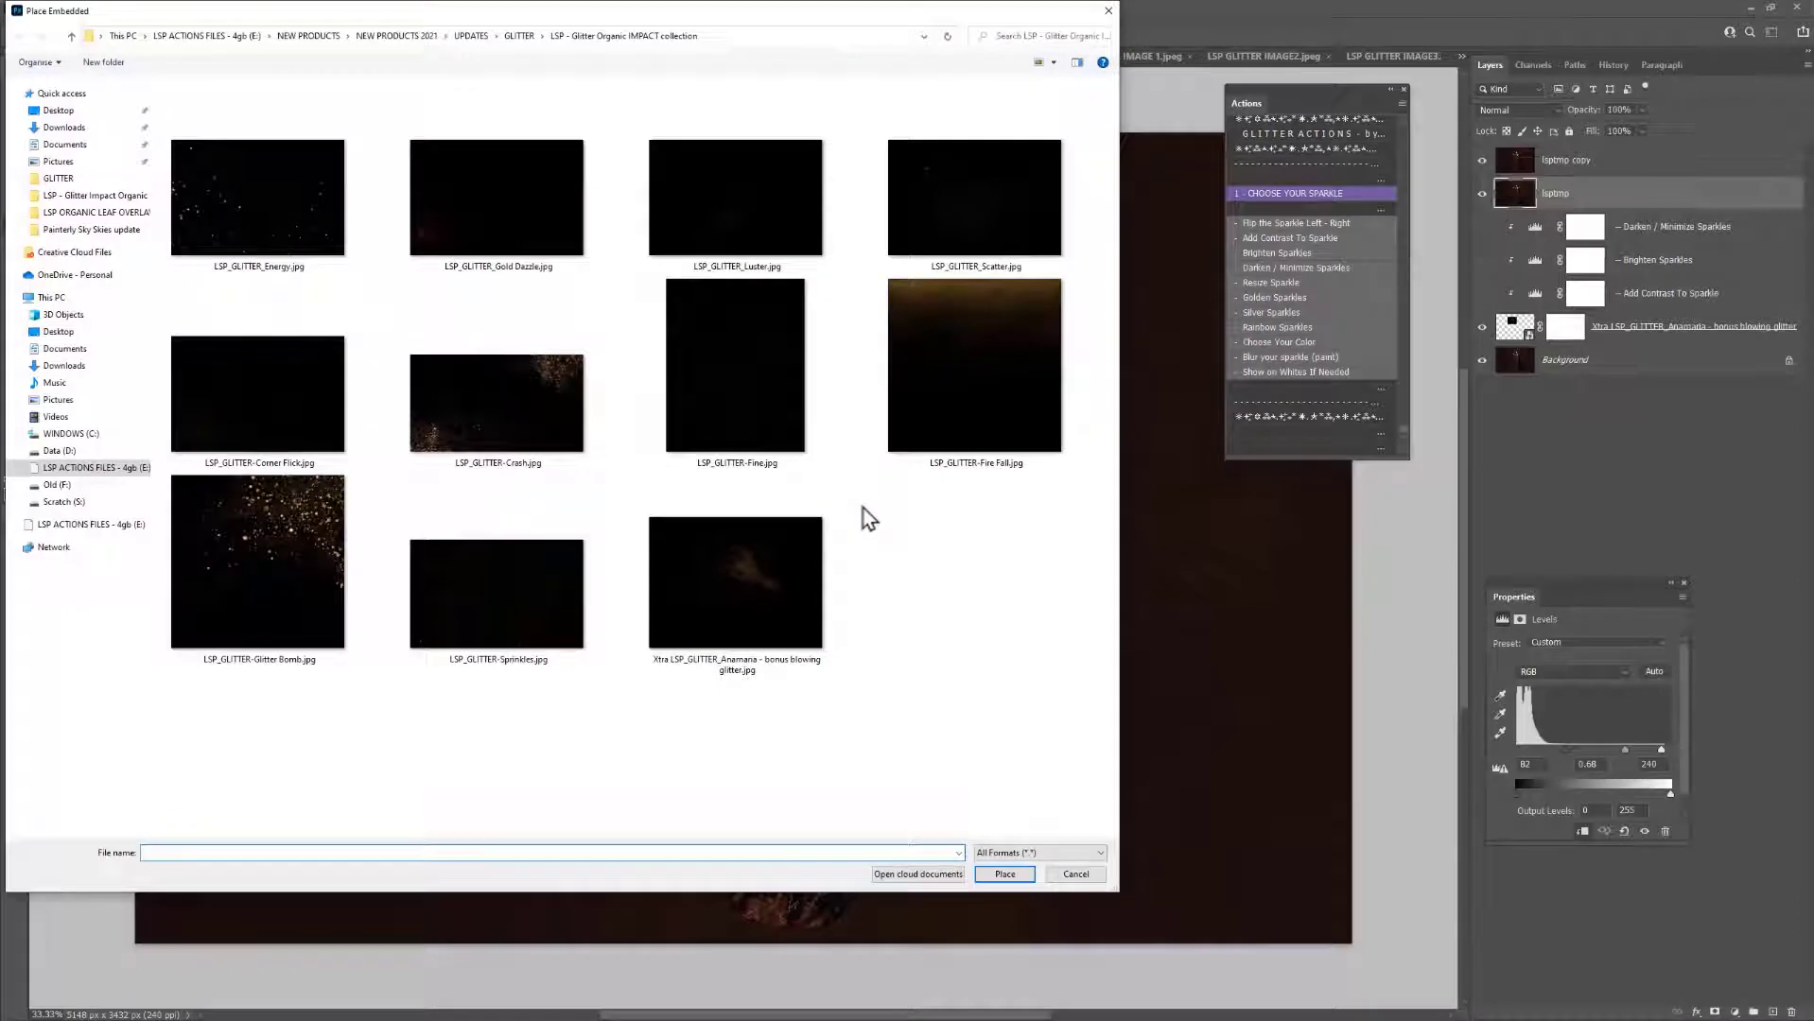
{"action": "double_click", "coordinate": [763, 248]}
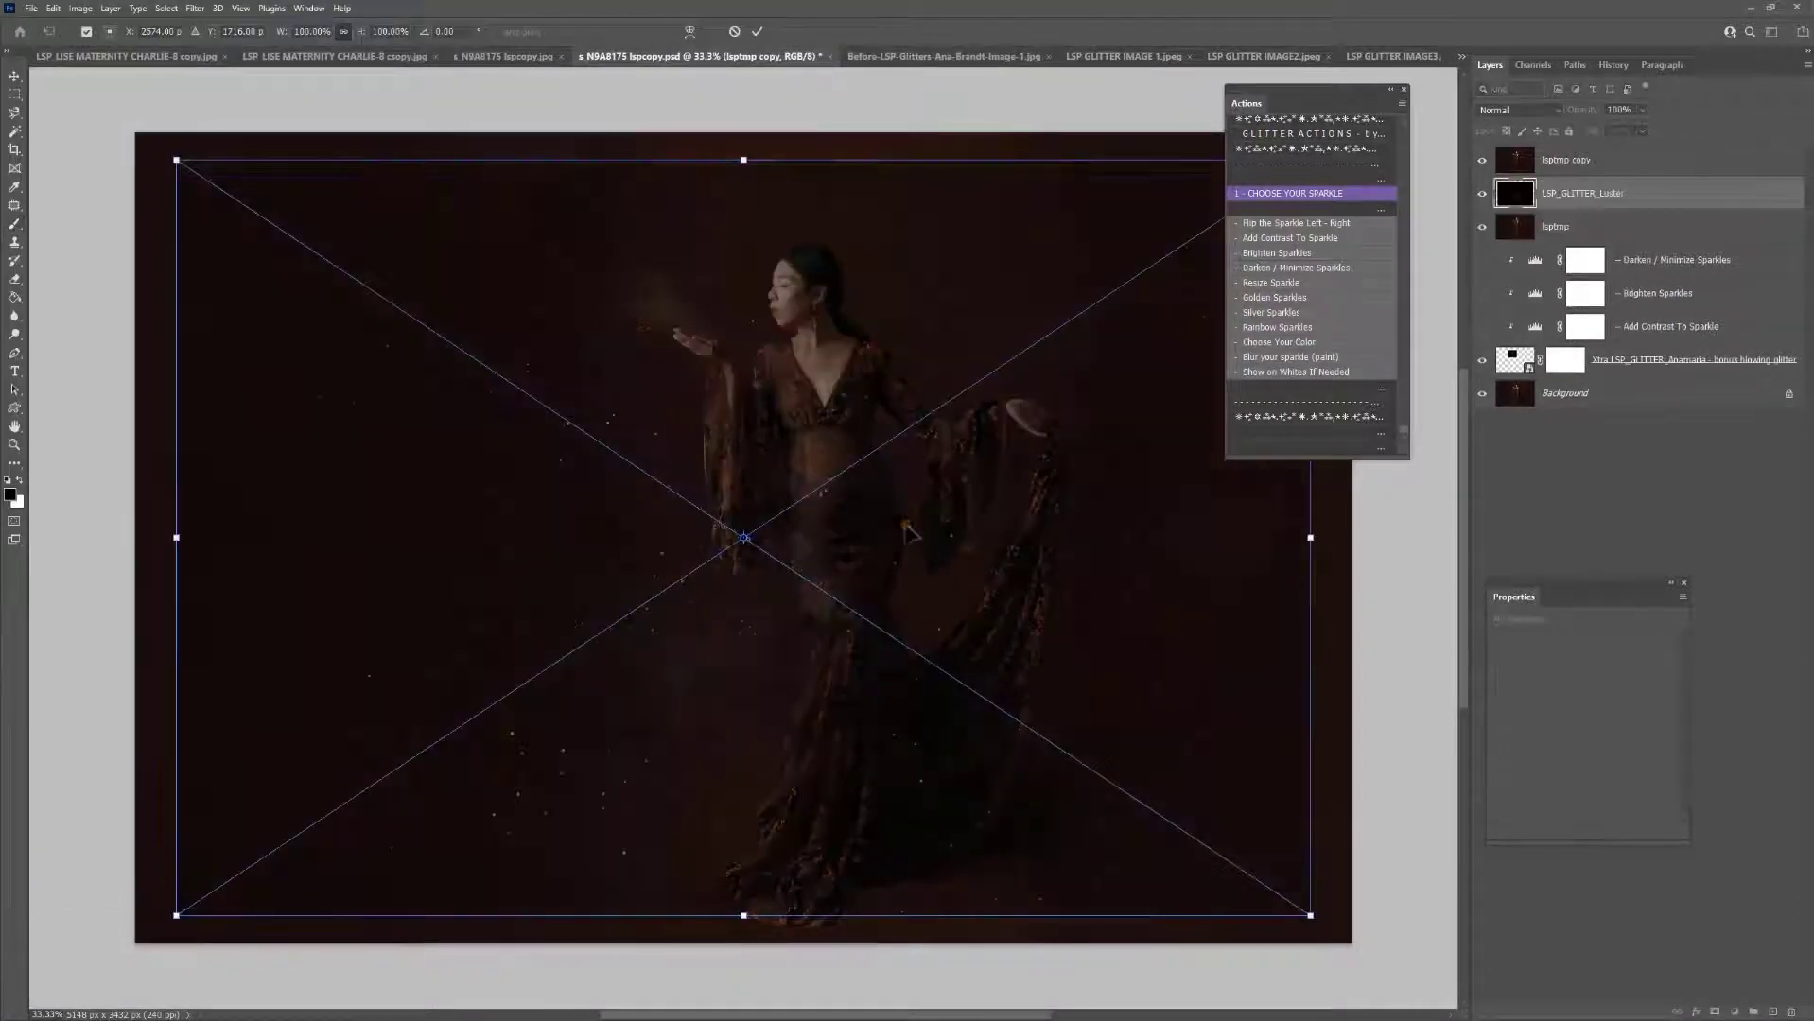
{"action": "left_click_drag", "start_coordinate": [906, 532], "coordinate": [868, 492]}
{"action": "left_click_drag", "start_coordinate": [1267, 885], "coordinate": [1354, 945]}
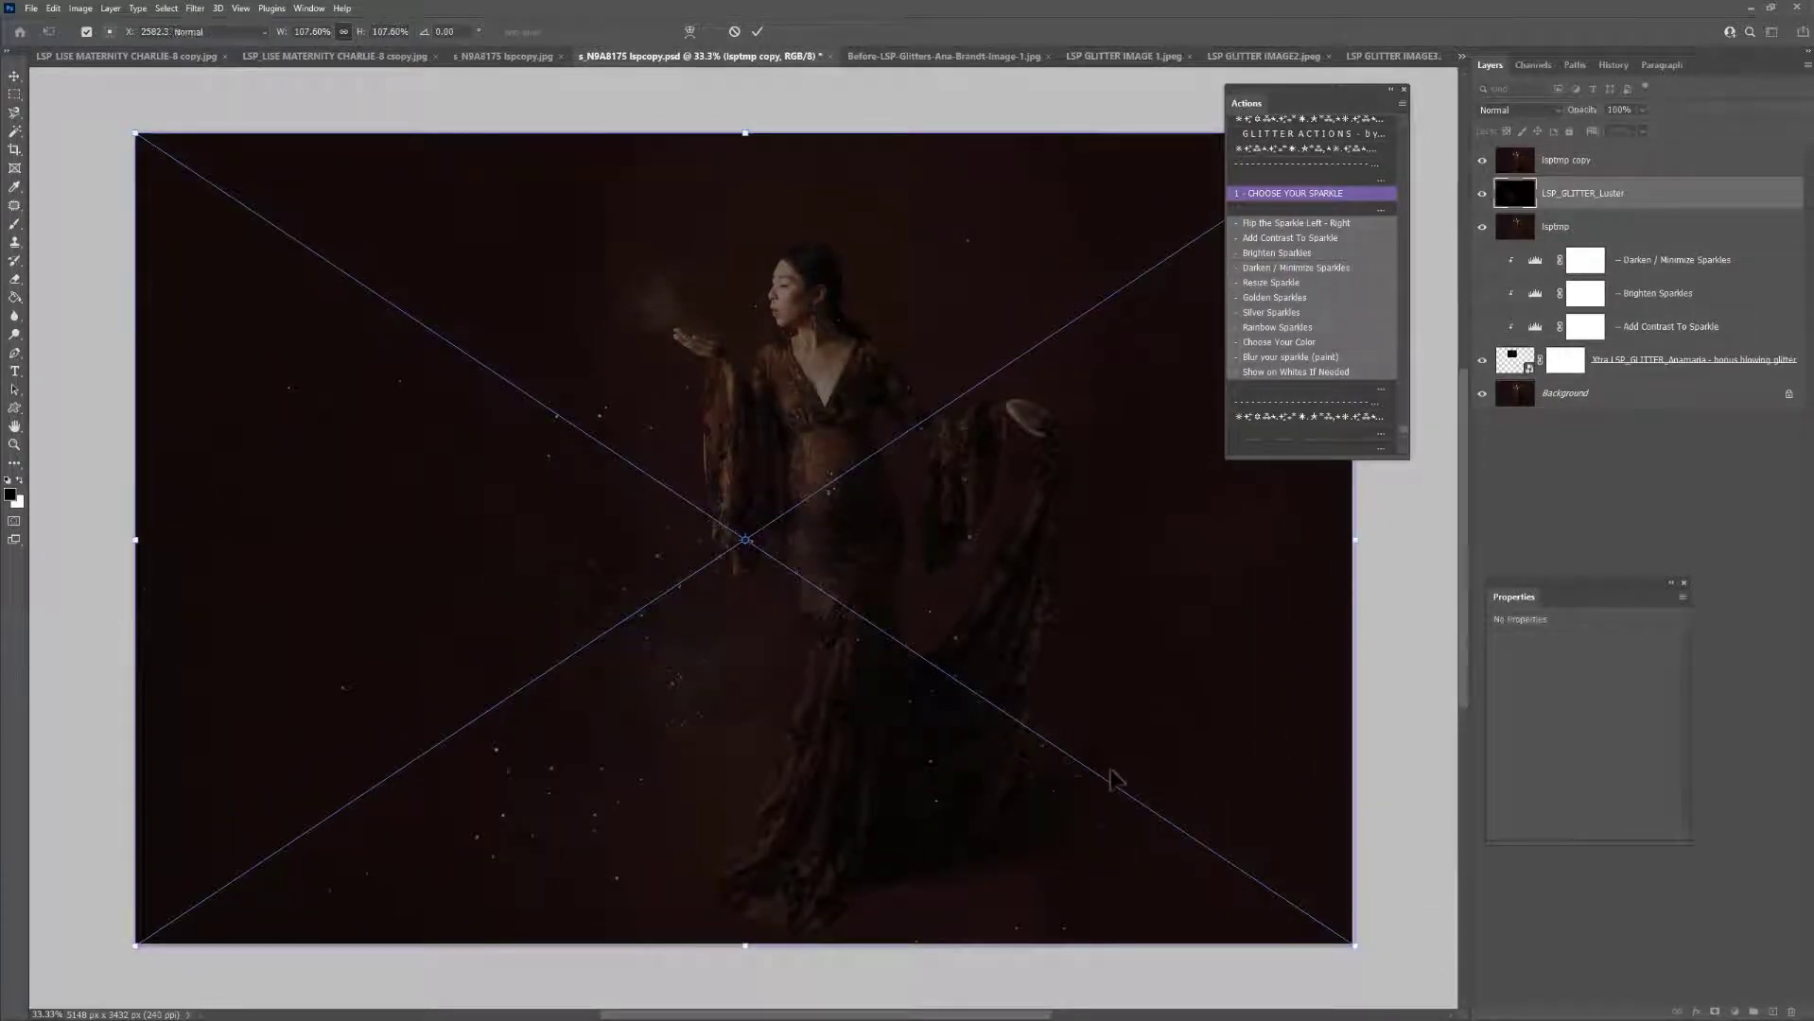
{"action": "key", "text": "Return"}
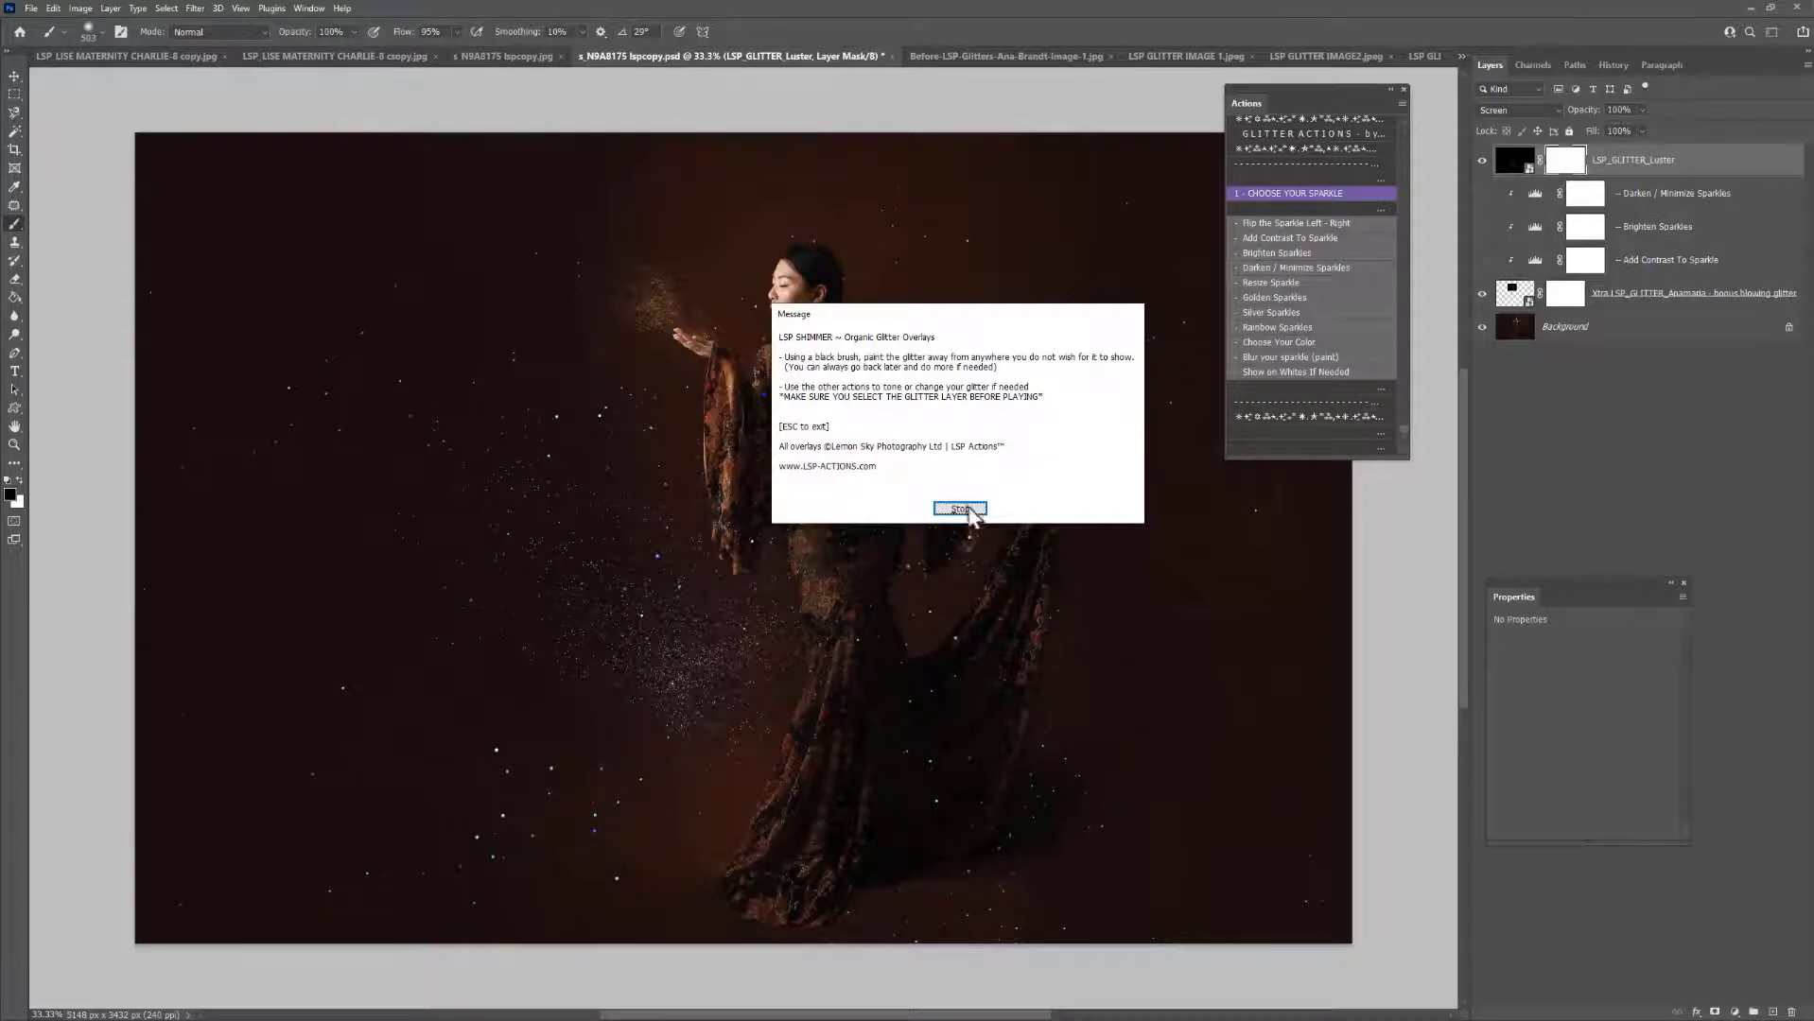
{"action": "left_click", "coordinate": [968, 509]}
Apply the Golden, Silver and Rainbow Sparkles actions to the Luster glitter and hide the colour layers they add
{"action": "left_click", "coordinate": [1265, 298]}
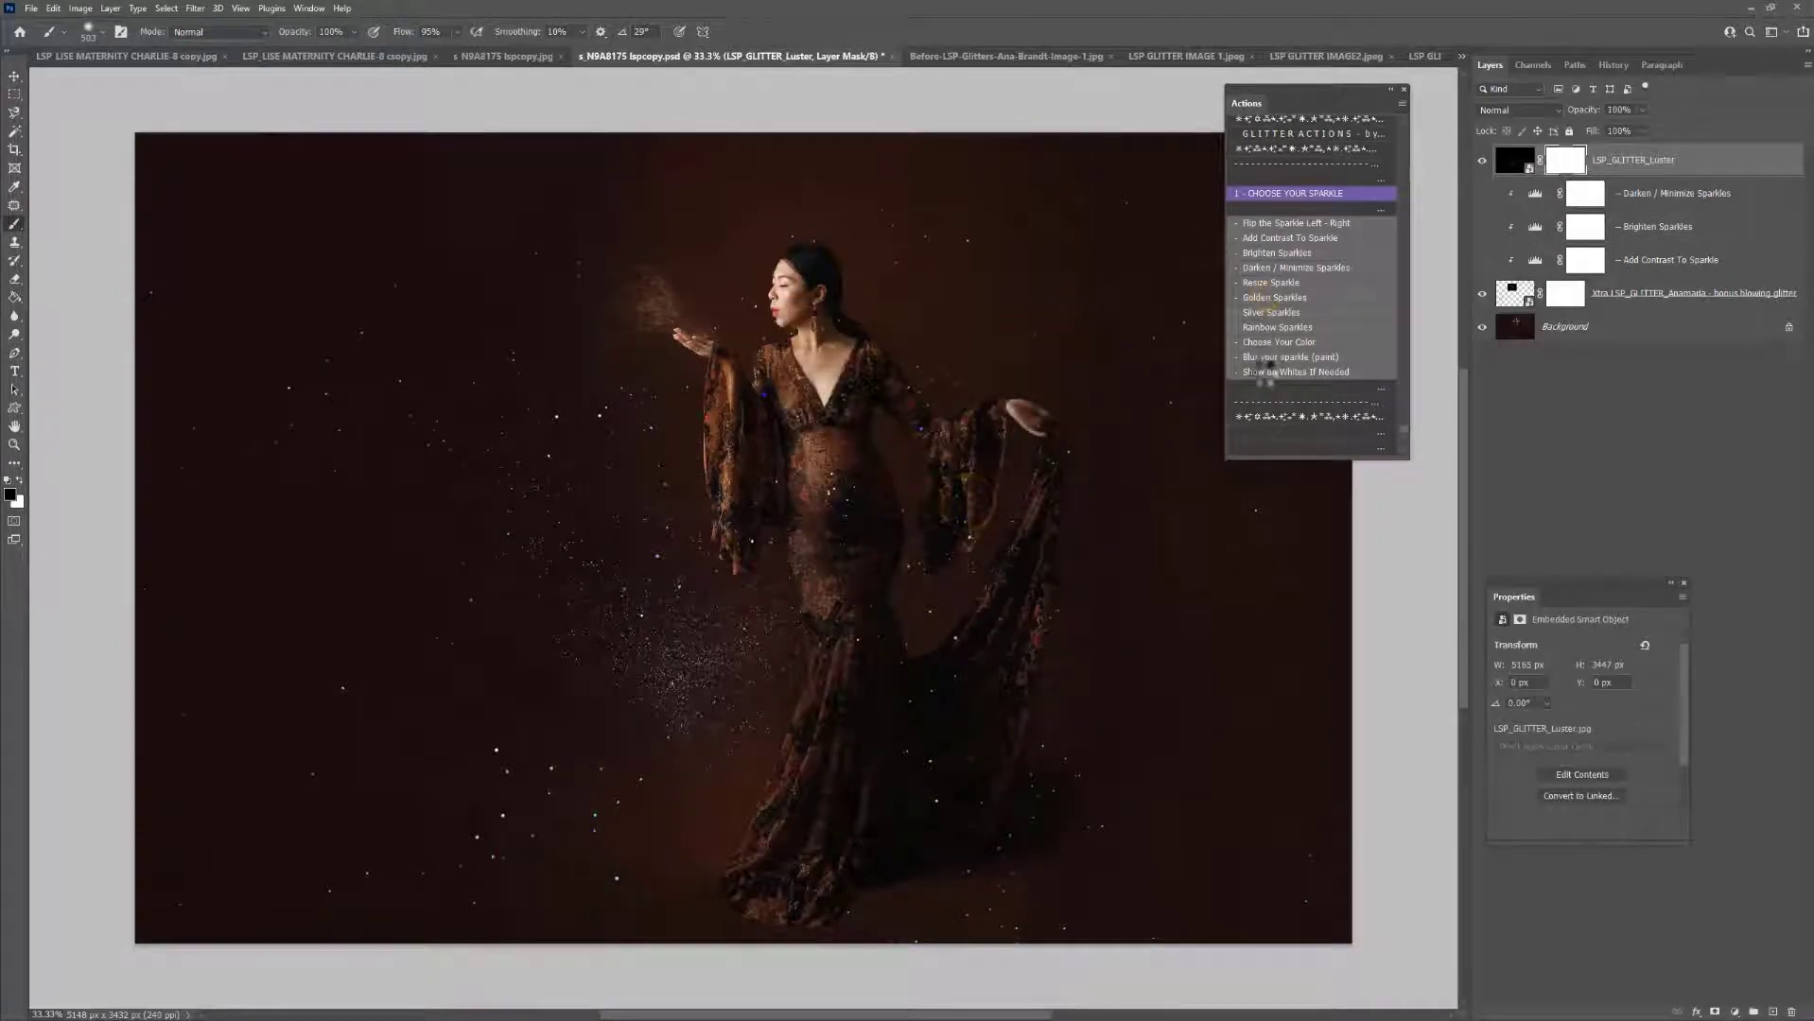
{"action": "left_click", "coordinate": [1264, 312]}
{"action": "left_click", "coordinate": [1265, 327]}
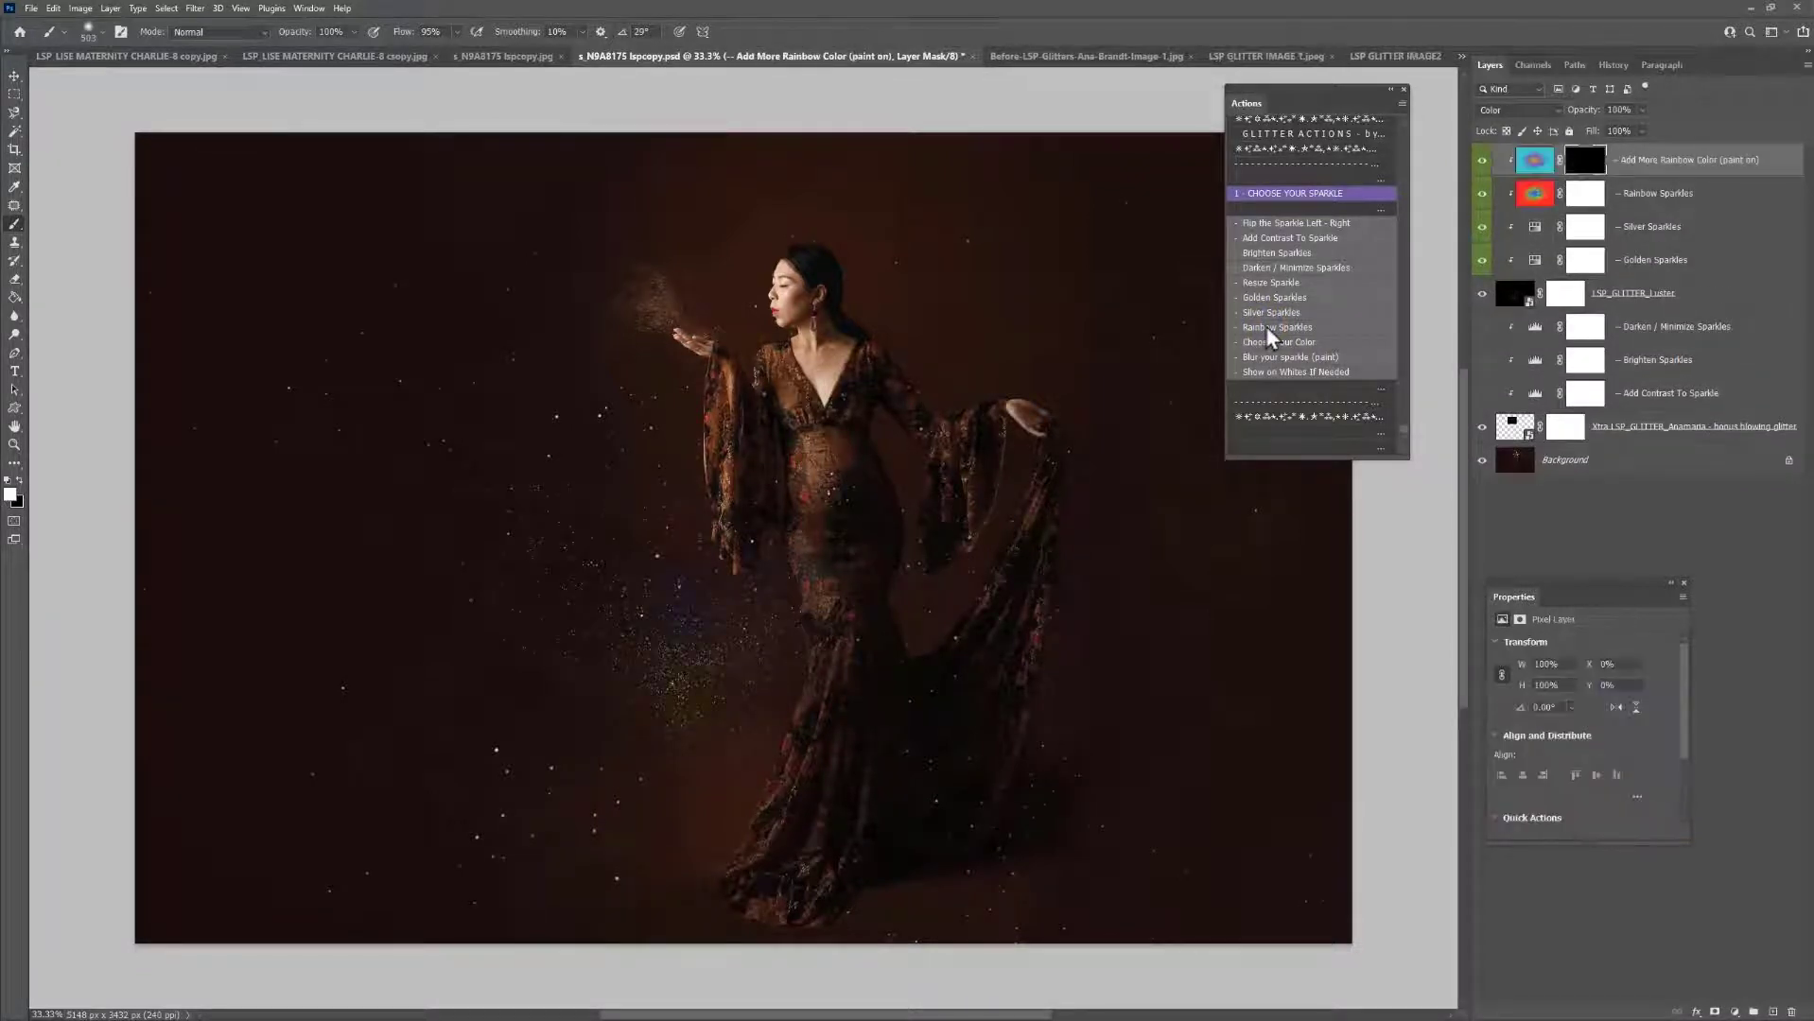
{"action": "left_click_drag", "start_coordinate": [1481, 168], "coordinate": [1484, 261]}
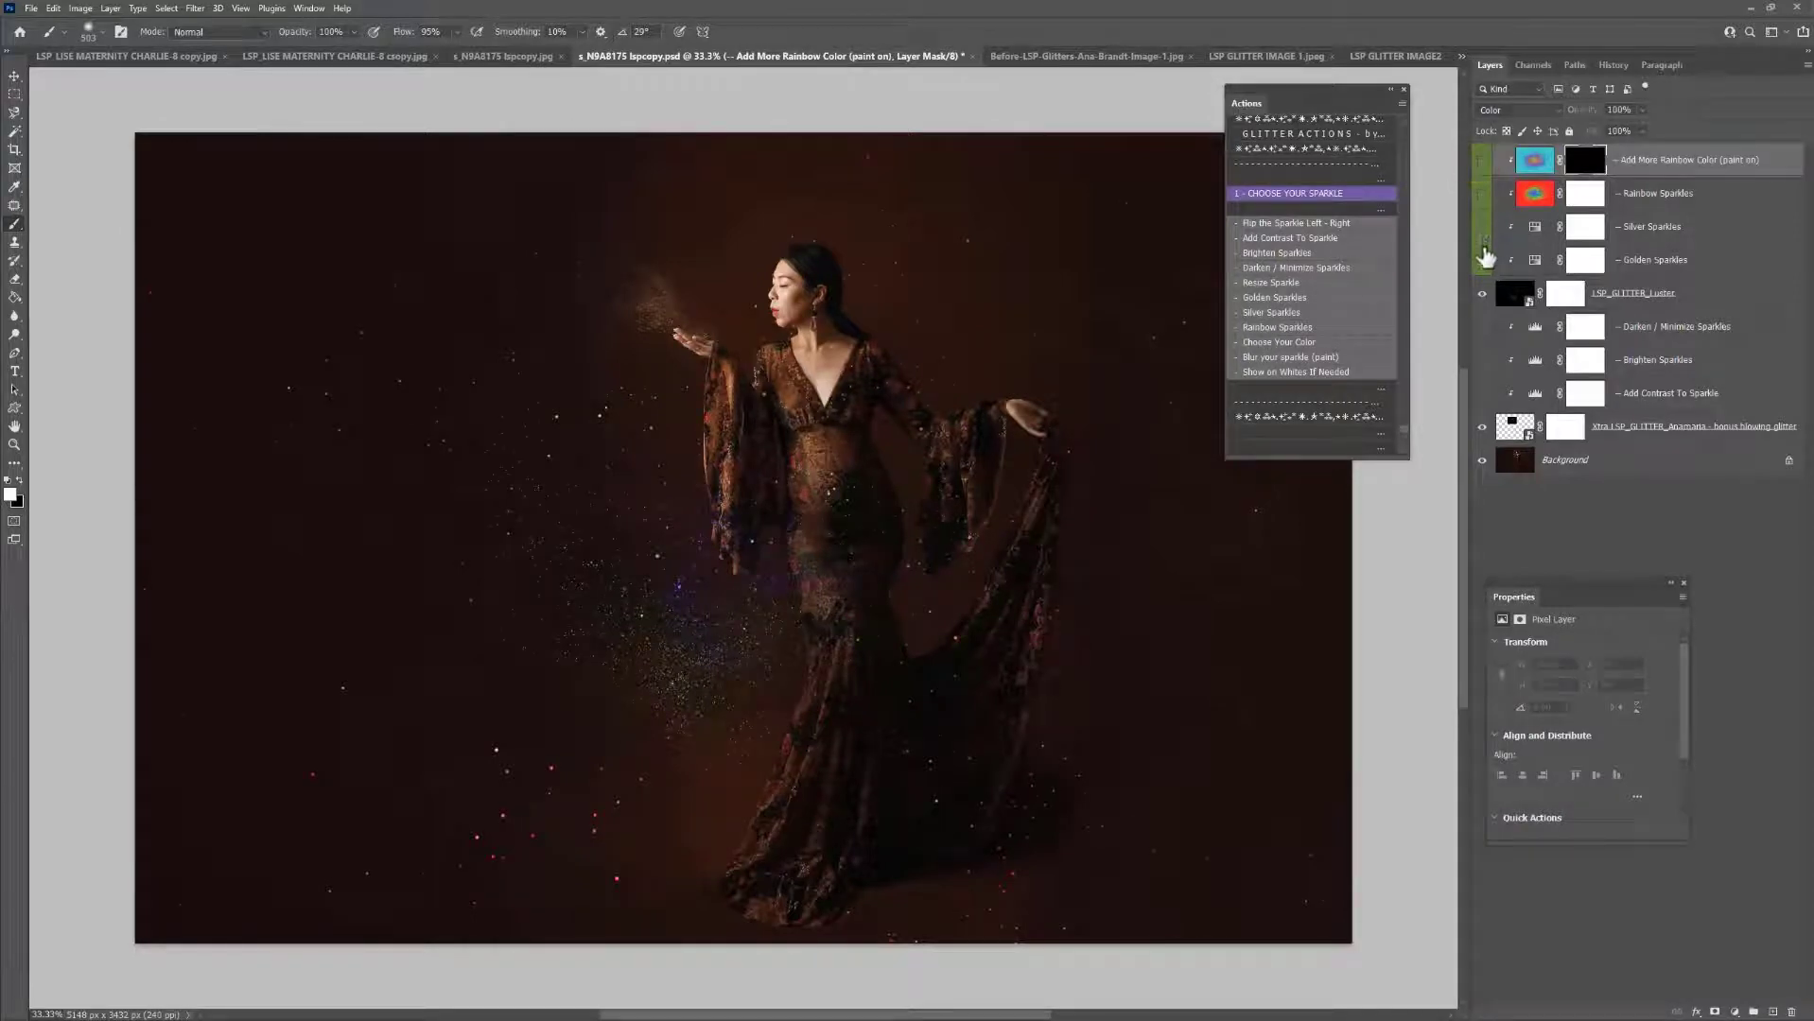
Run Choose Your Color on the Luster glitter and set its hue to 39 for a golden tone
{"action": "left_click", "coordinate": [1299, 341]}
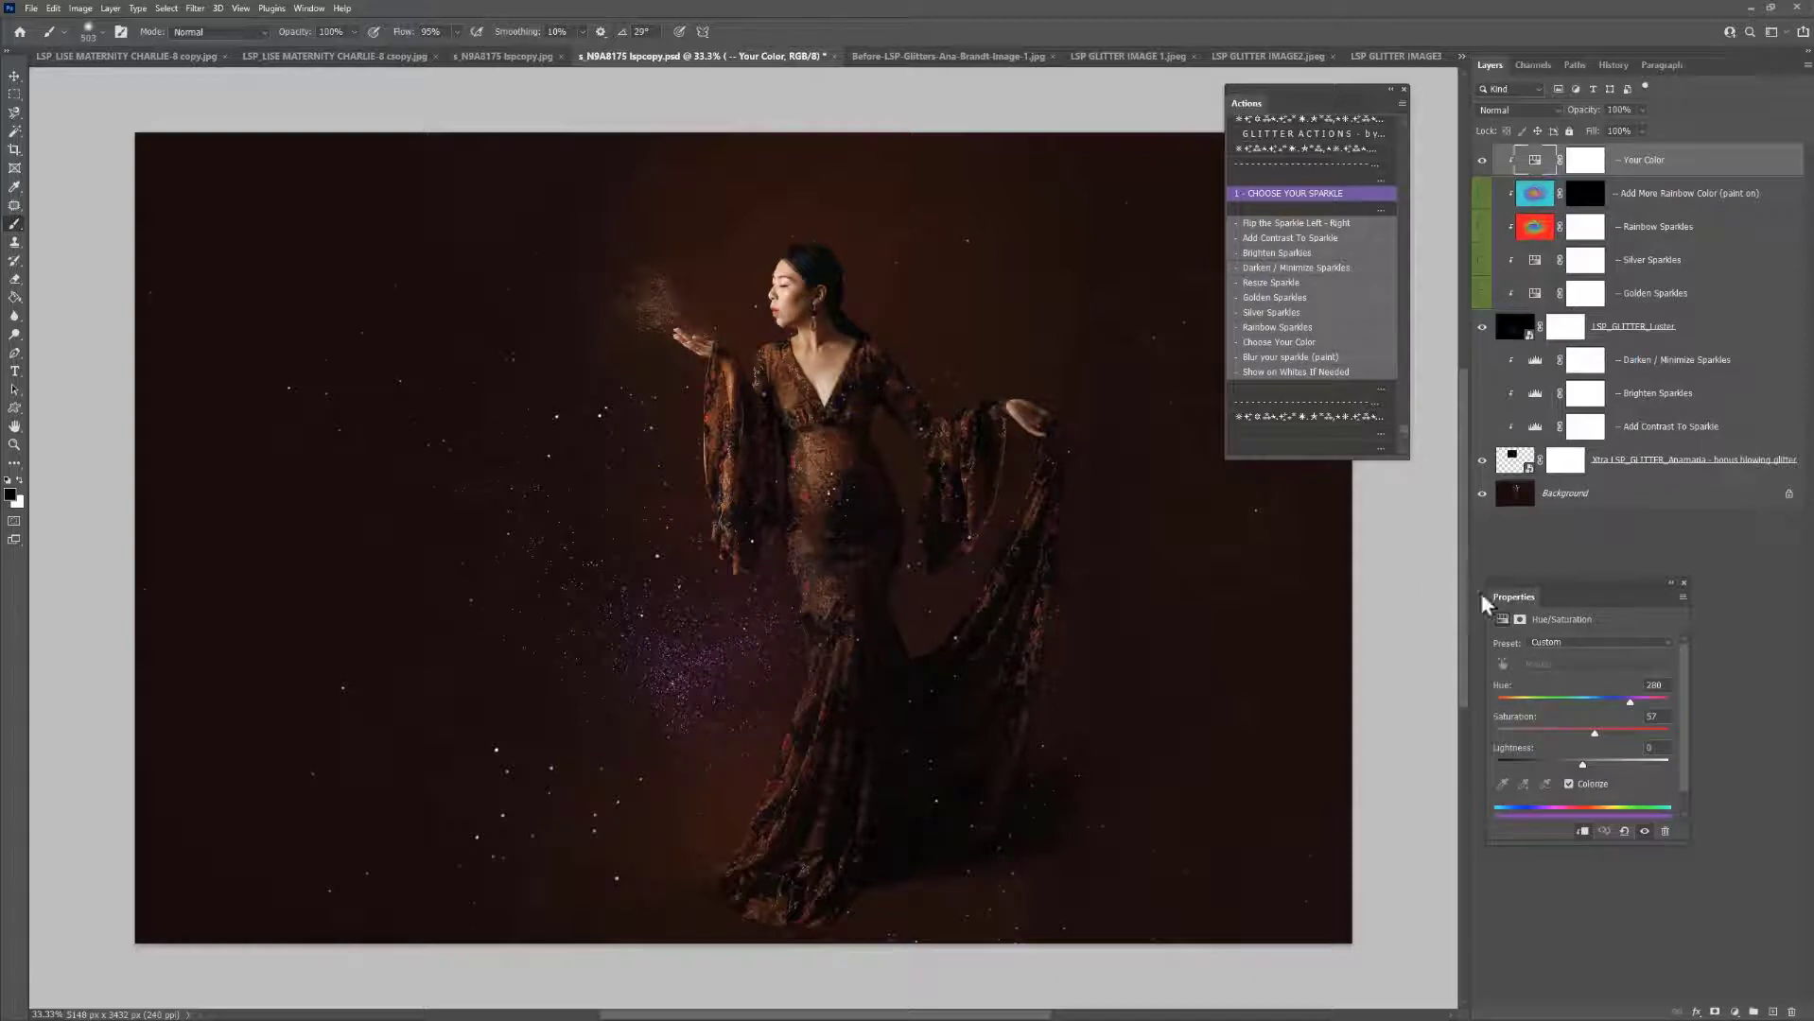
{"action": "left_click_drag", "start_coordinate": [1478, 592], "coordinate": [1015, 233]}
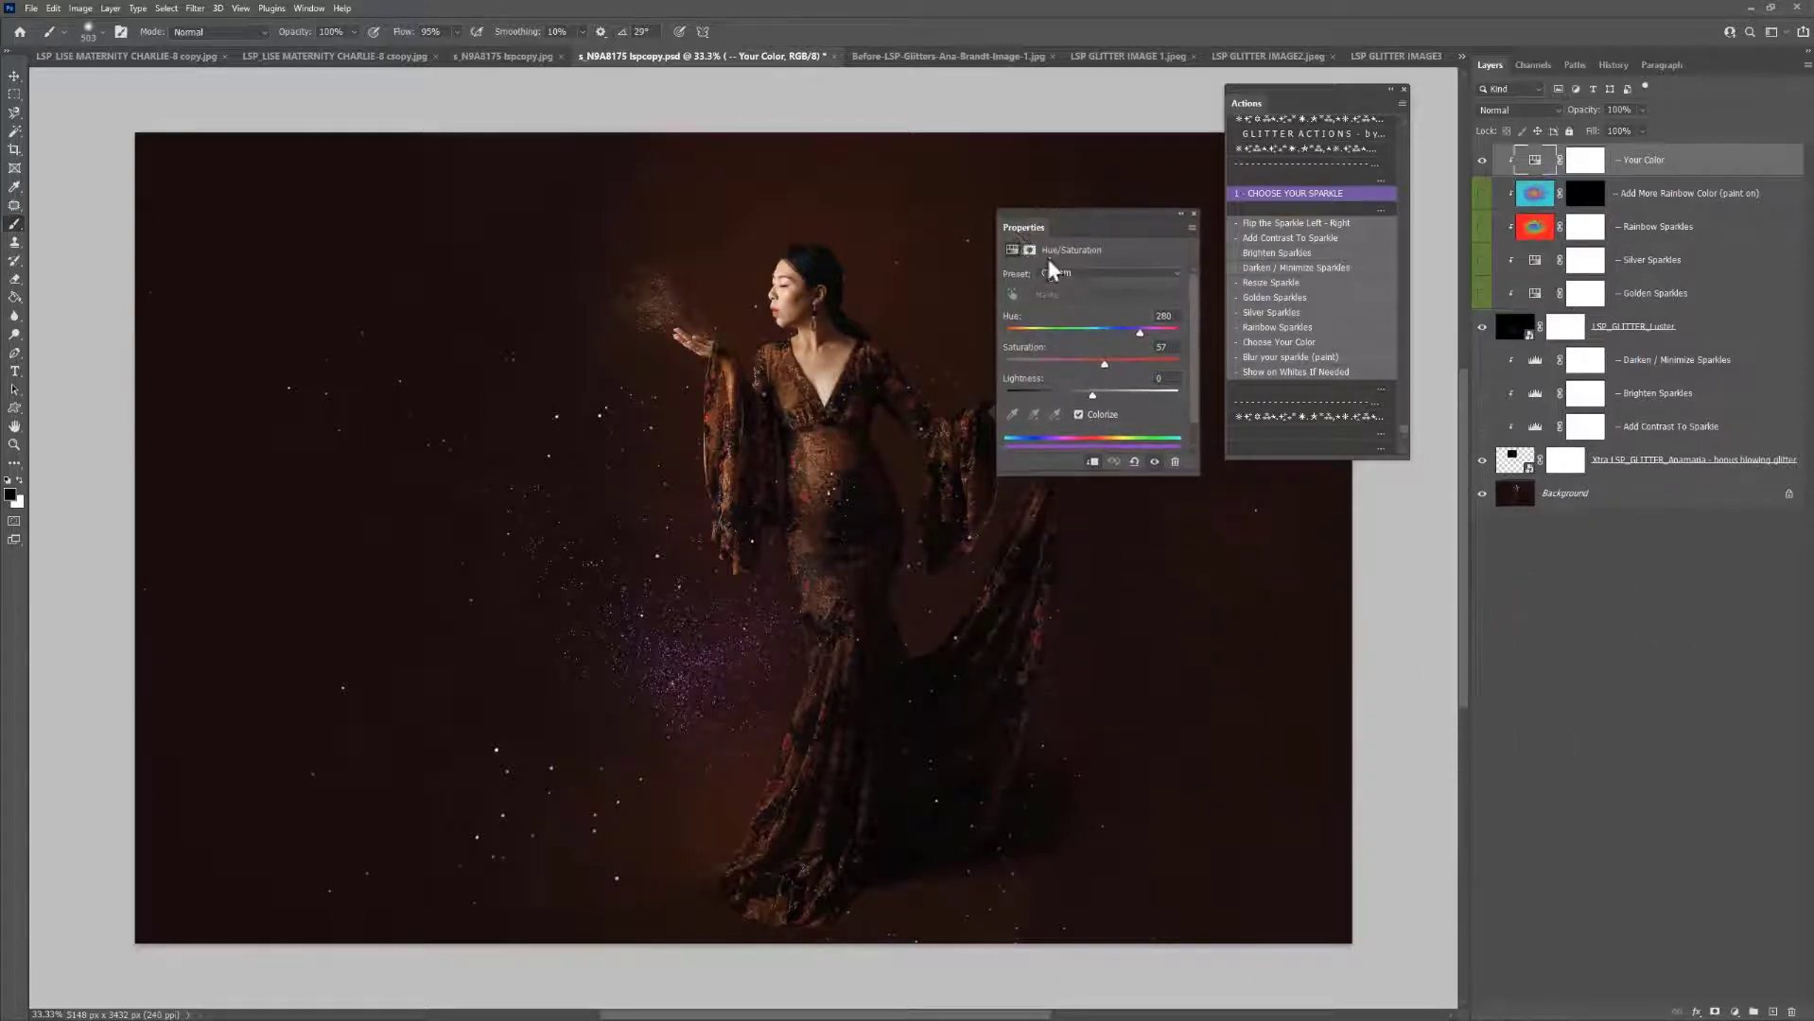
{"action": "left_click_drag", "start_coordinate": [1138, 336], "coordinate": [1060, 340]}
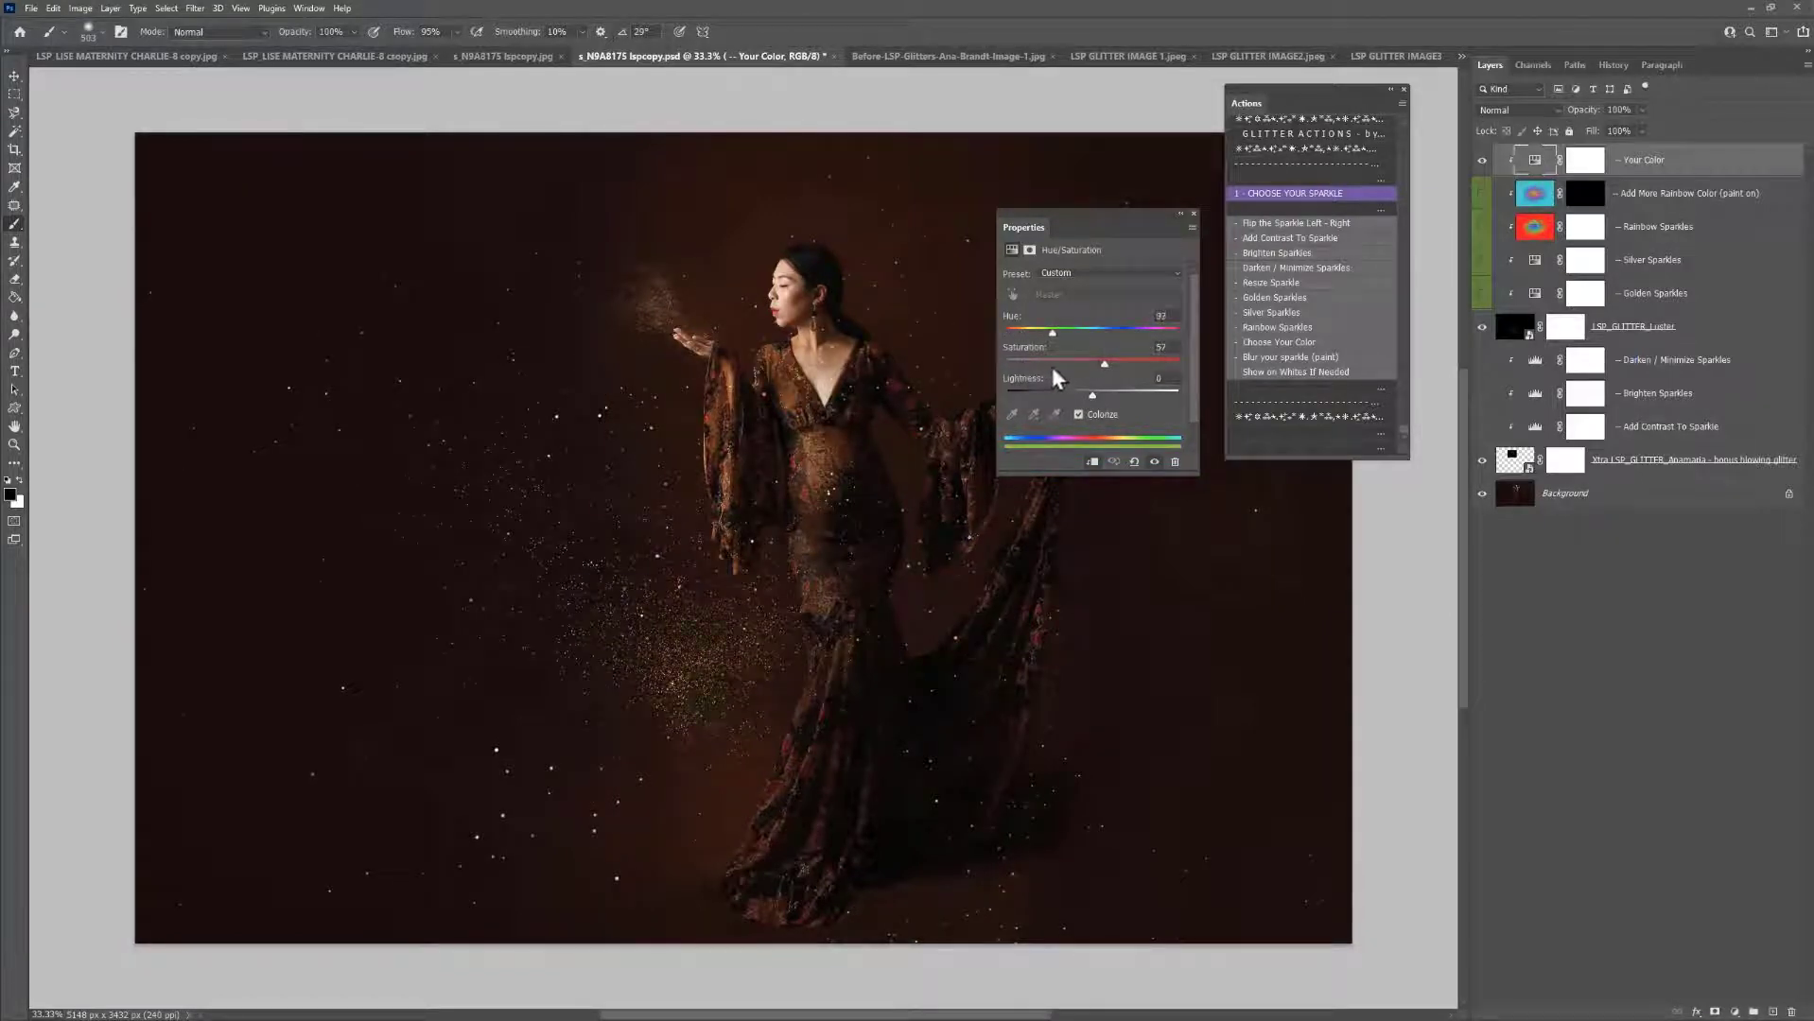
{"action": "left_click_drag", "start_coordinate": [1022, 334], "coordinate": [1025, 341]}
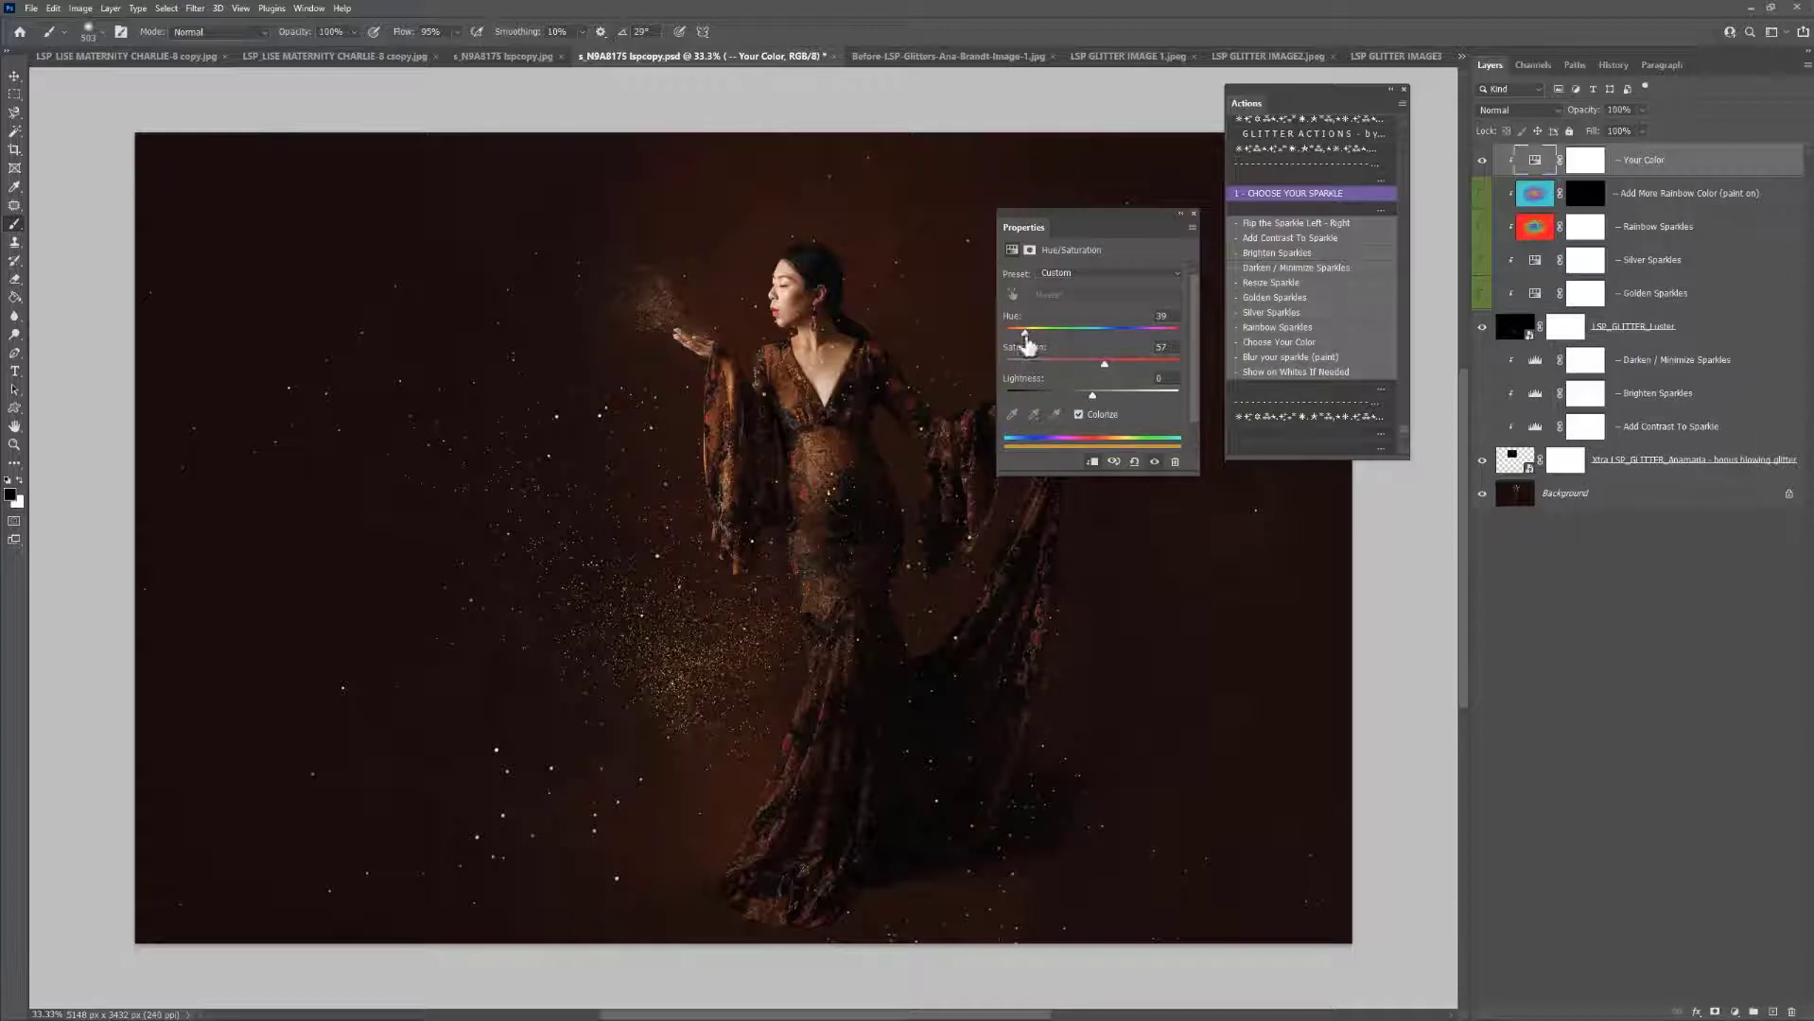
{"action": "left_click", "coordinate": [1194, 214]}
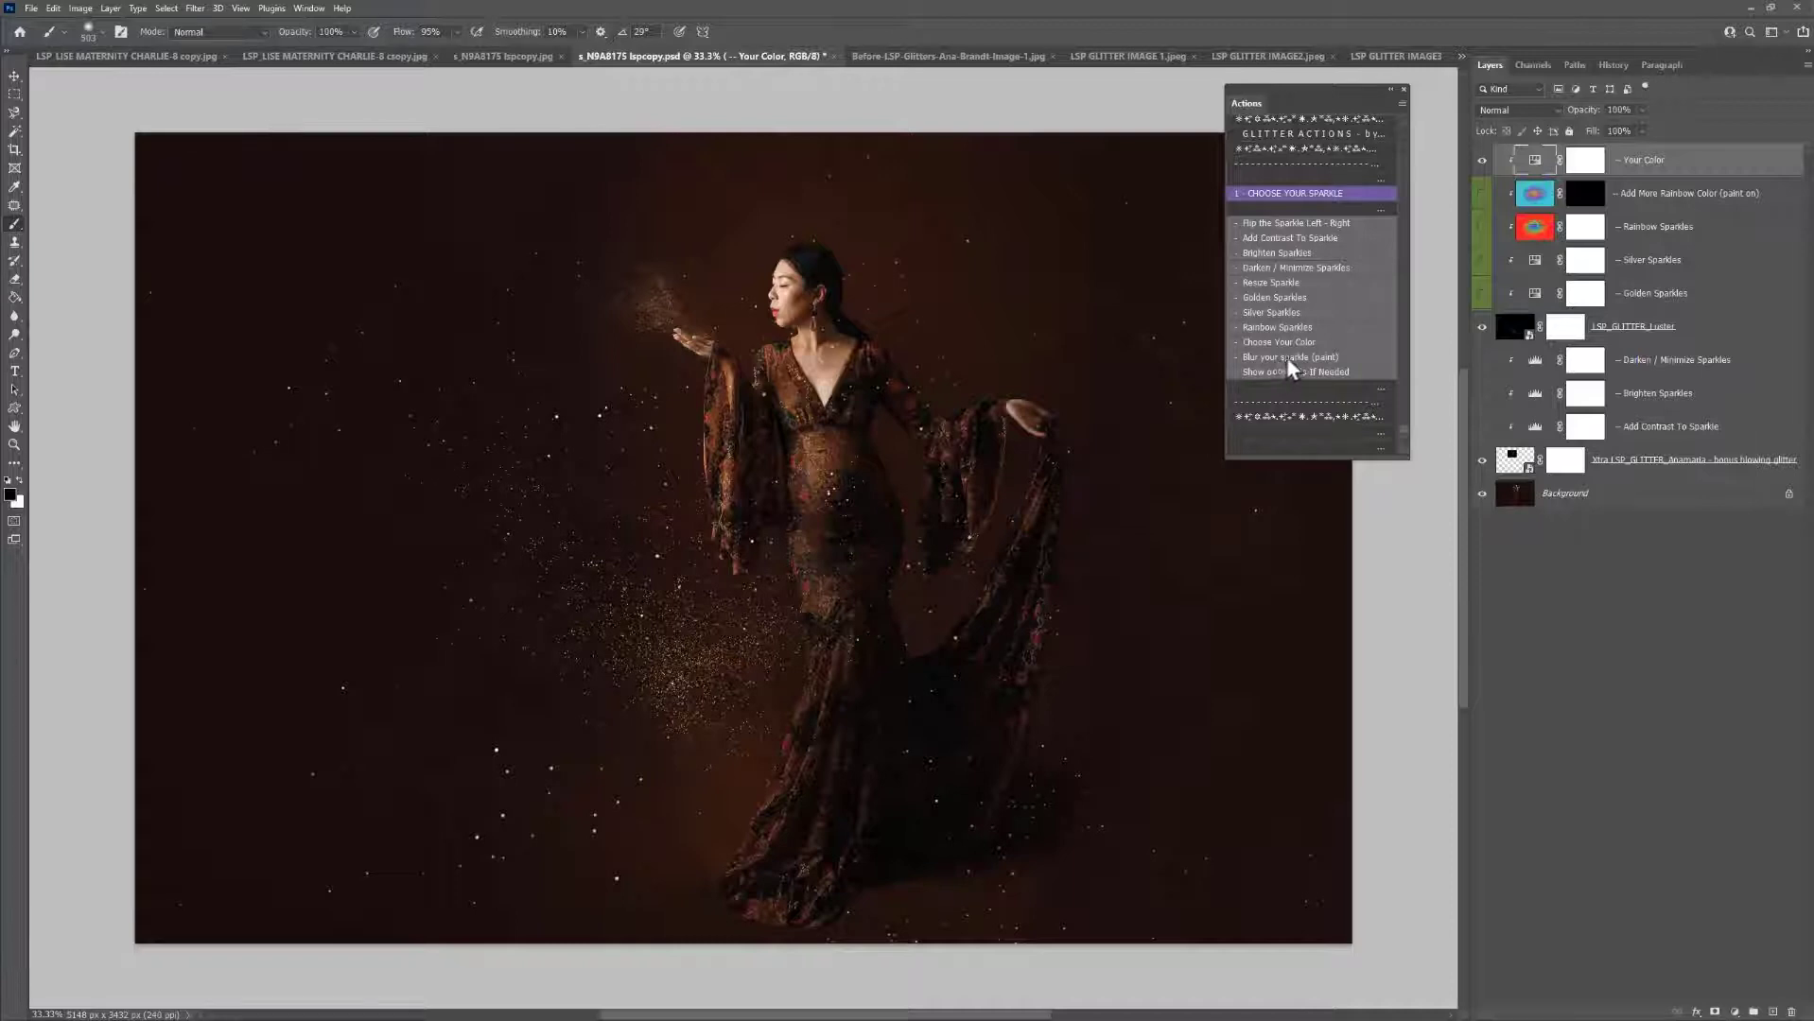
Run Blur your sparkle (paint) on the LSP_GLITTER_Luster layer and paint white on its filter mask with a large brush to blur the glitter
{"action": "left_click", "coordinate": [1514, 333]}
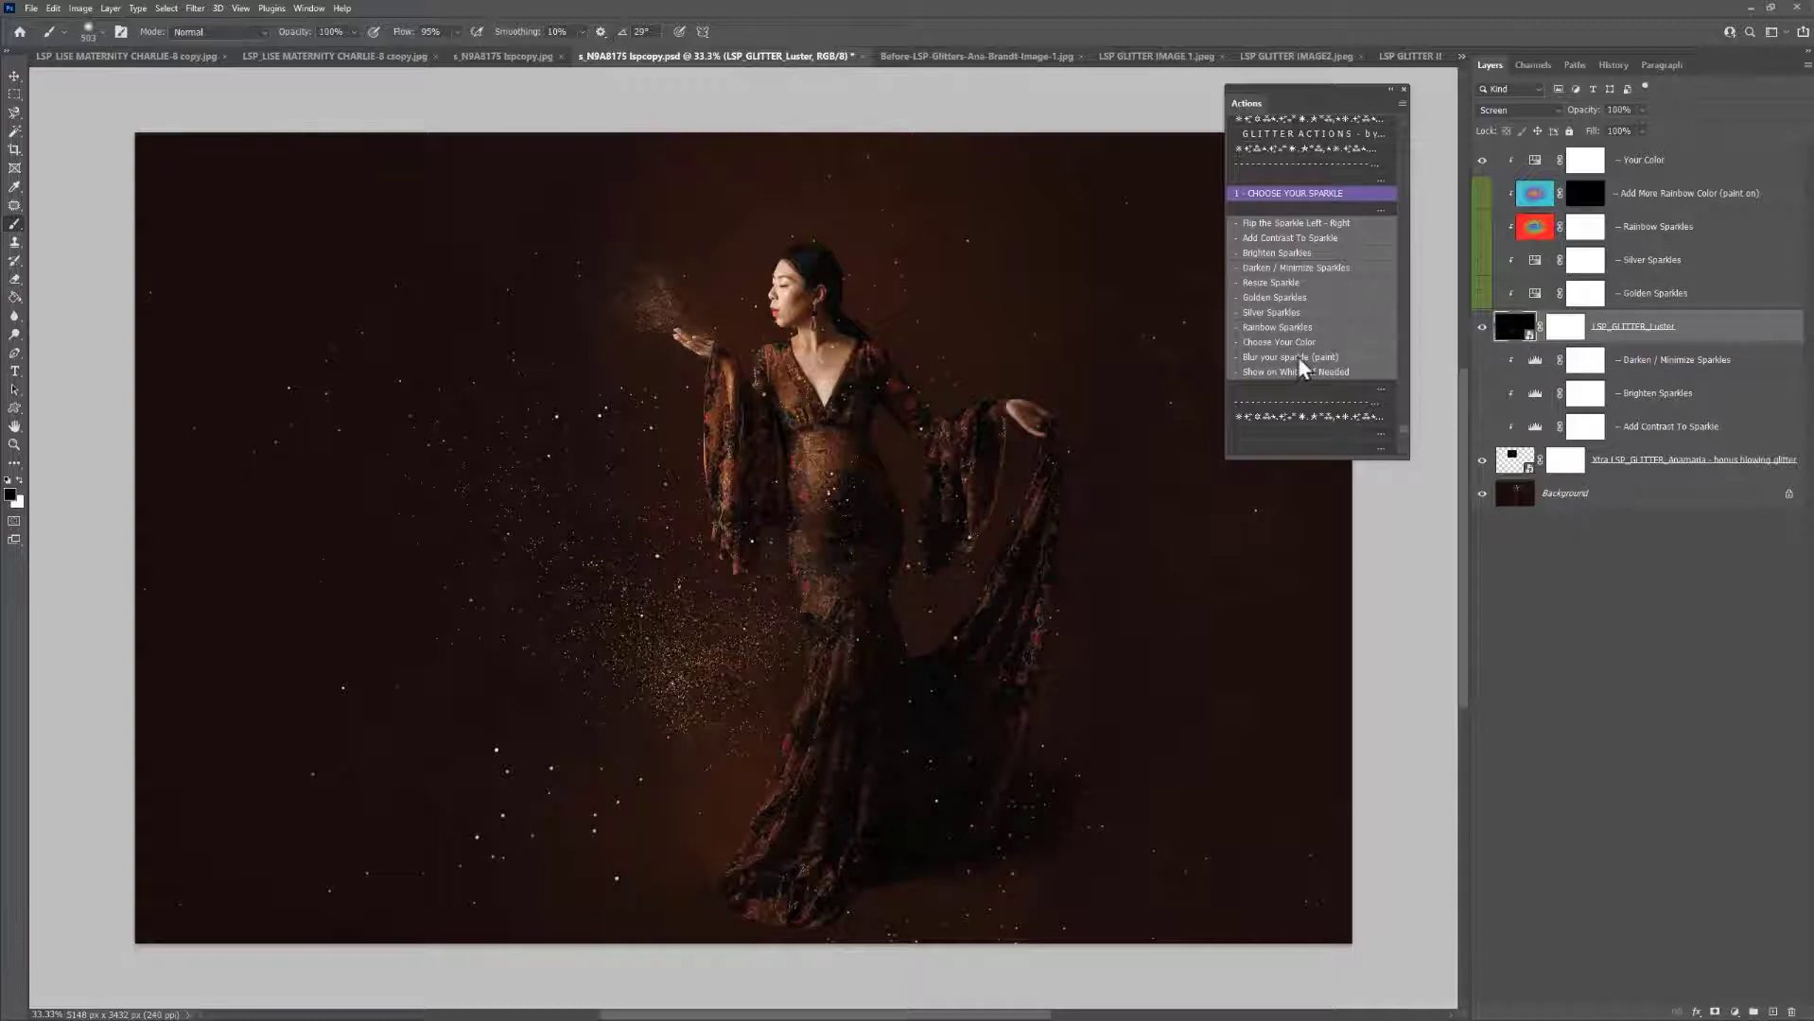
{"action": "left_click", "coordinate": [1265, 367]}
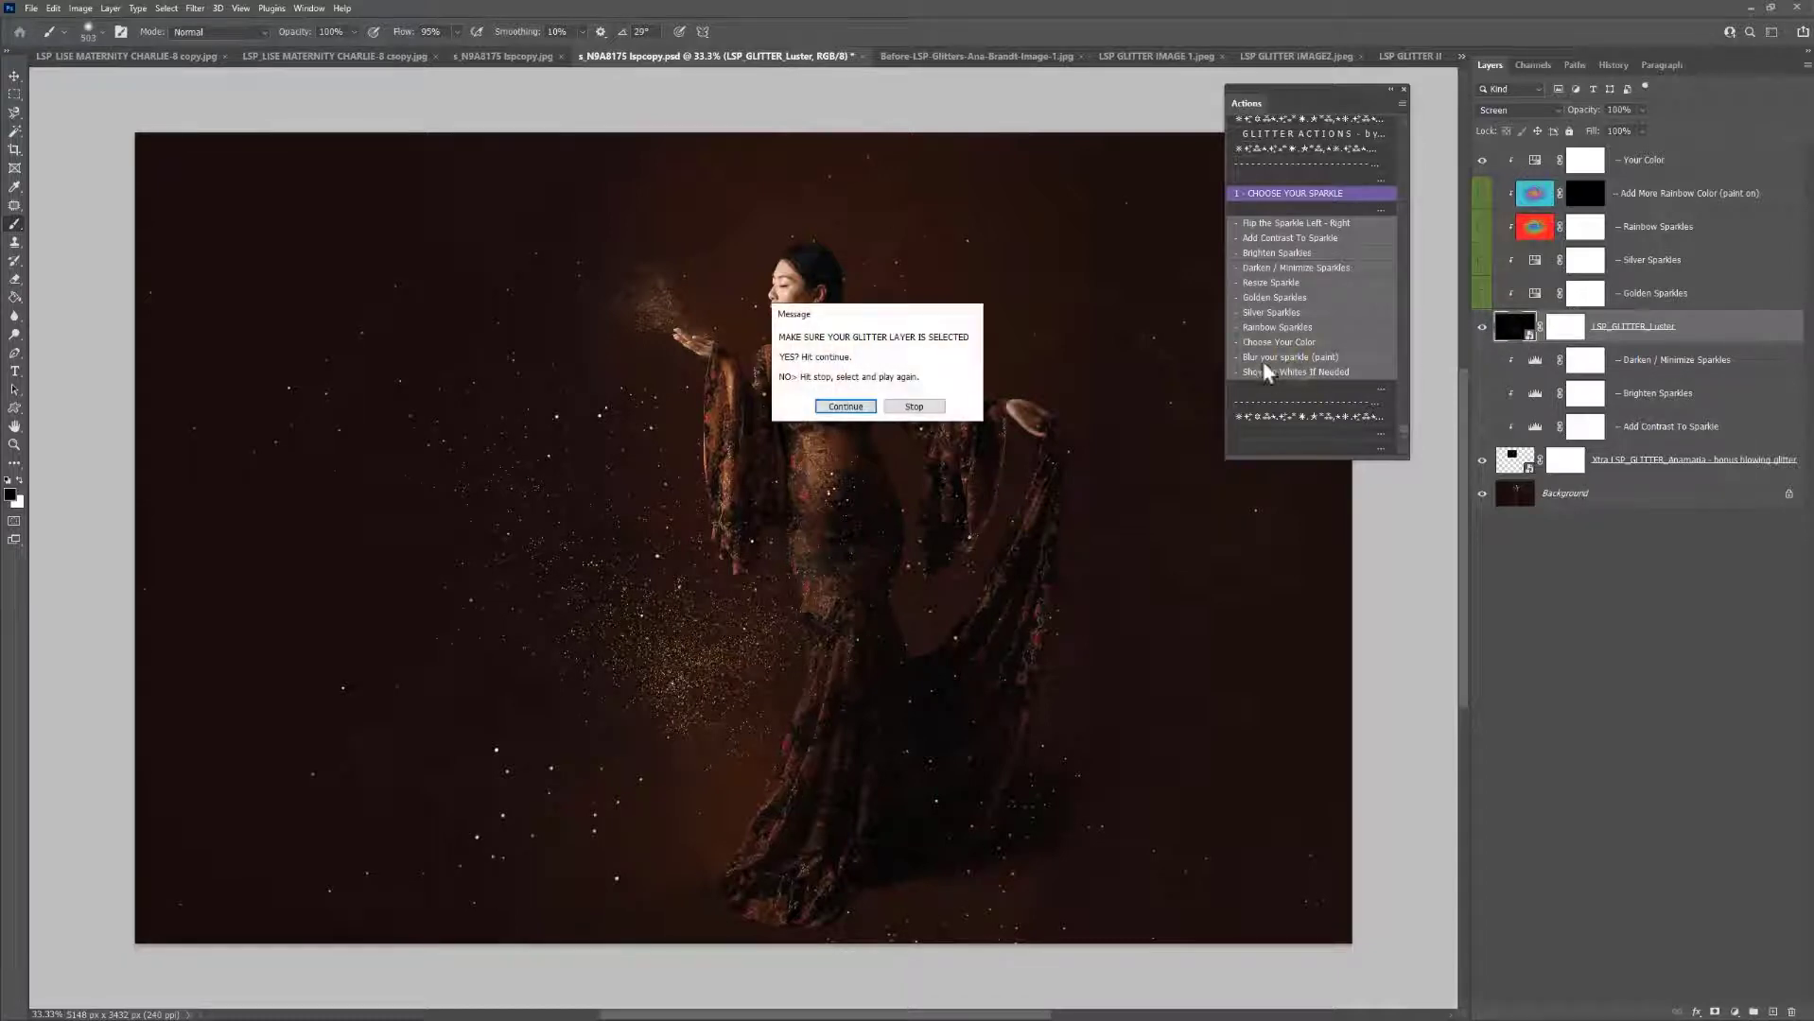
{"action": "left_click", "coordinate": [846, 408]}
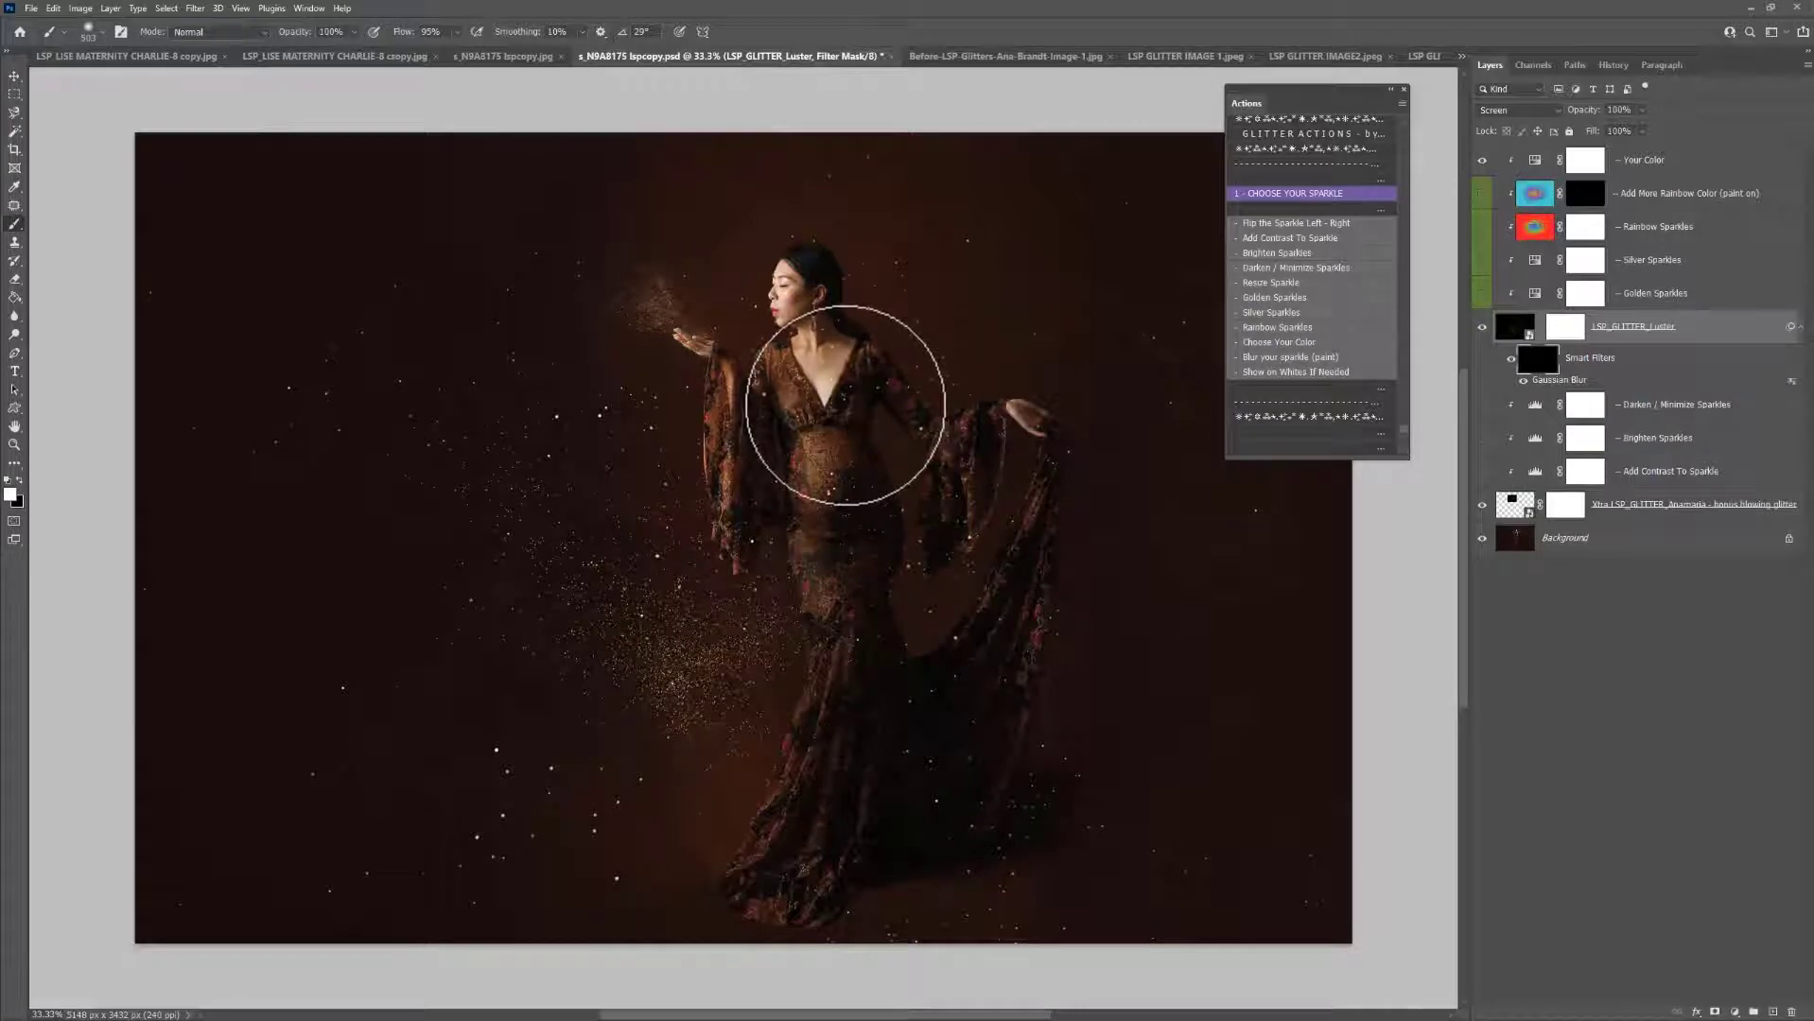
{"action": "right_click", "coordinate": [847, 406]}
{"action": "left_click_drag", "start_coordinate": [1009, 441], "coordinate": [1007, 441]}
{"action": "mouse_move", "coordinate": [688, 388]}
{"action": "left_mouse_down"}
{"action": "mouse_move", "coordinate": [347, 452]}
{"action": "mouse_move", "coordinate": [382, 411]}
{"action": "mouse_move", "coordinate": [329, 491]}
{"action": "left_mouse_up"}
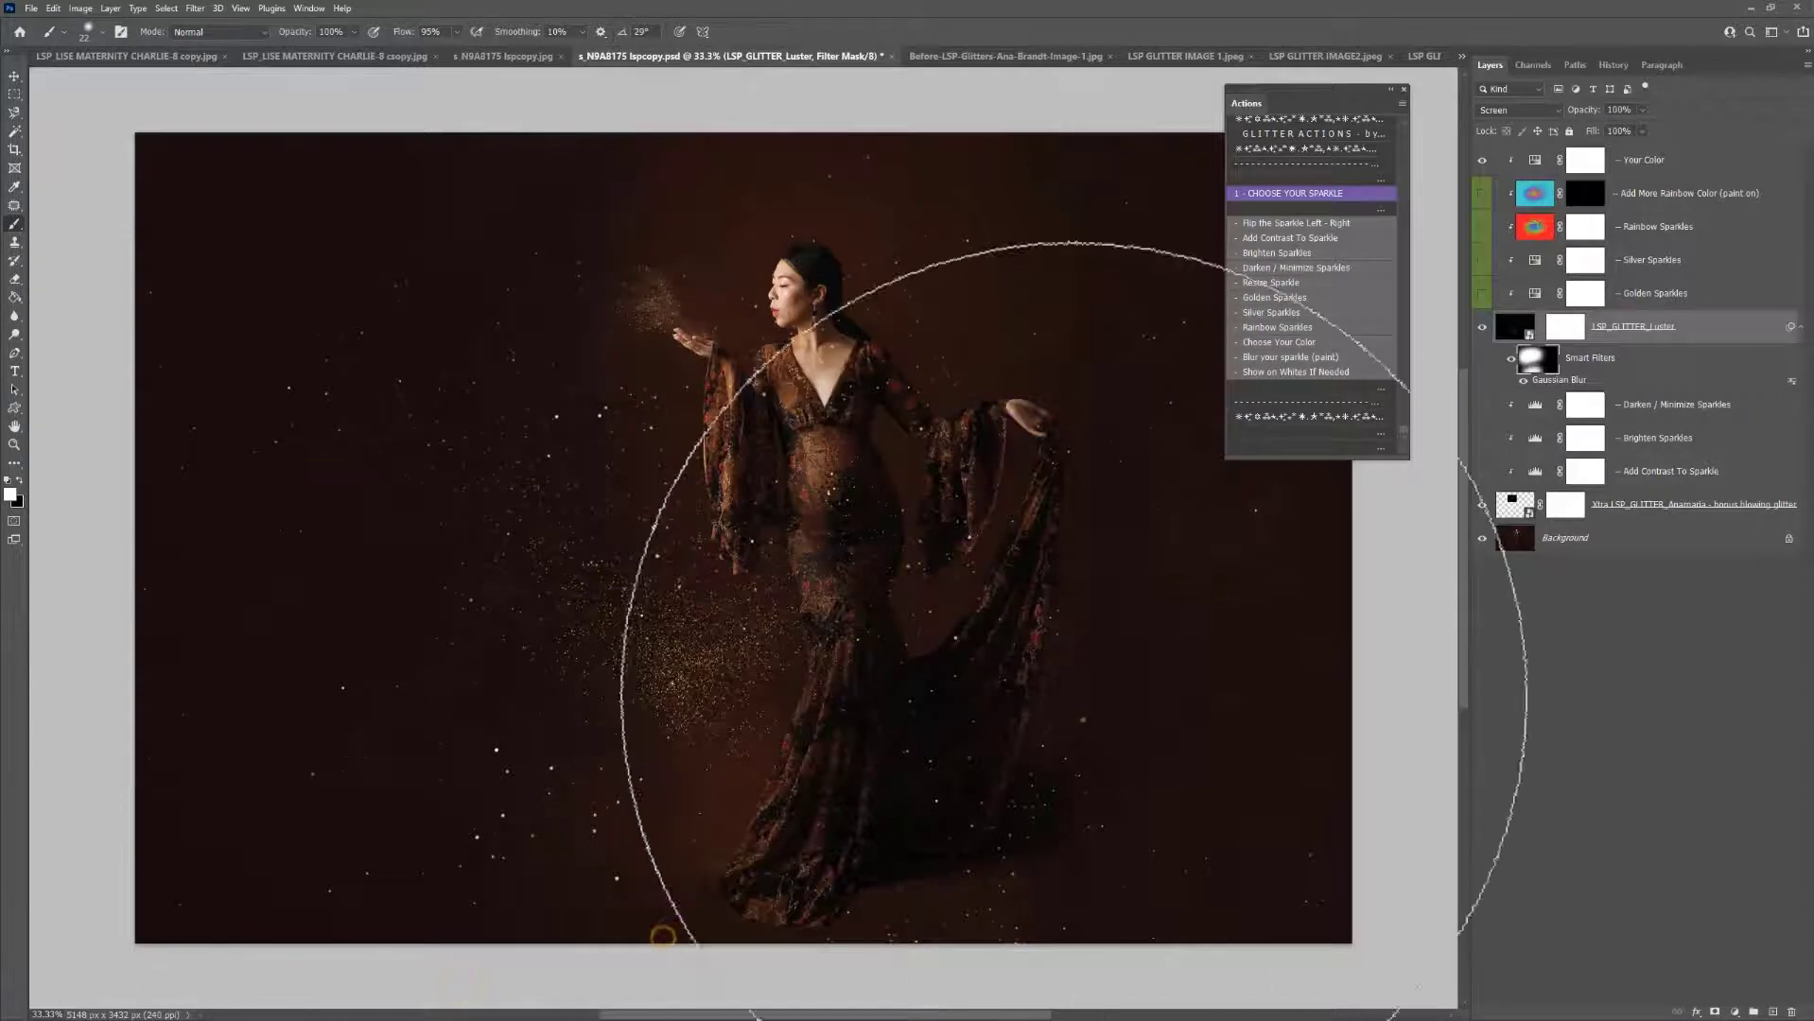
{"action": "mouse_move", "coordinate": [1073, 696]}
{"action": "left_mouse_down"}
{"action": "mouse_move", "coordinate": [999, 518]}
{"action": "mouse_move", "coordinate": [1019, 584]}
{"action": "left_mouse_up"}
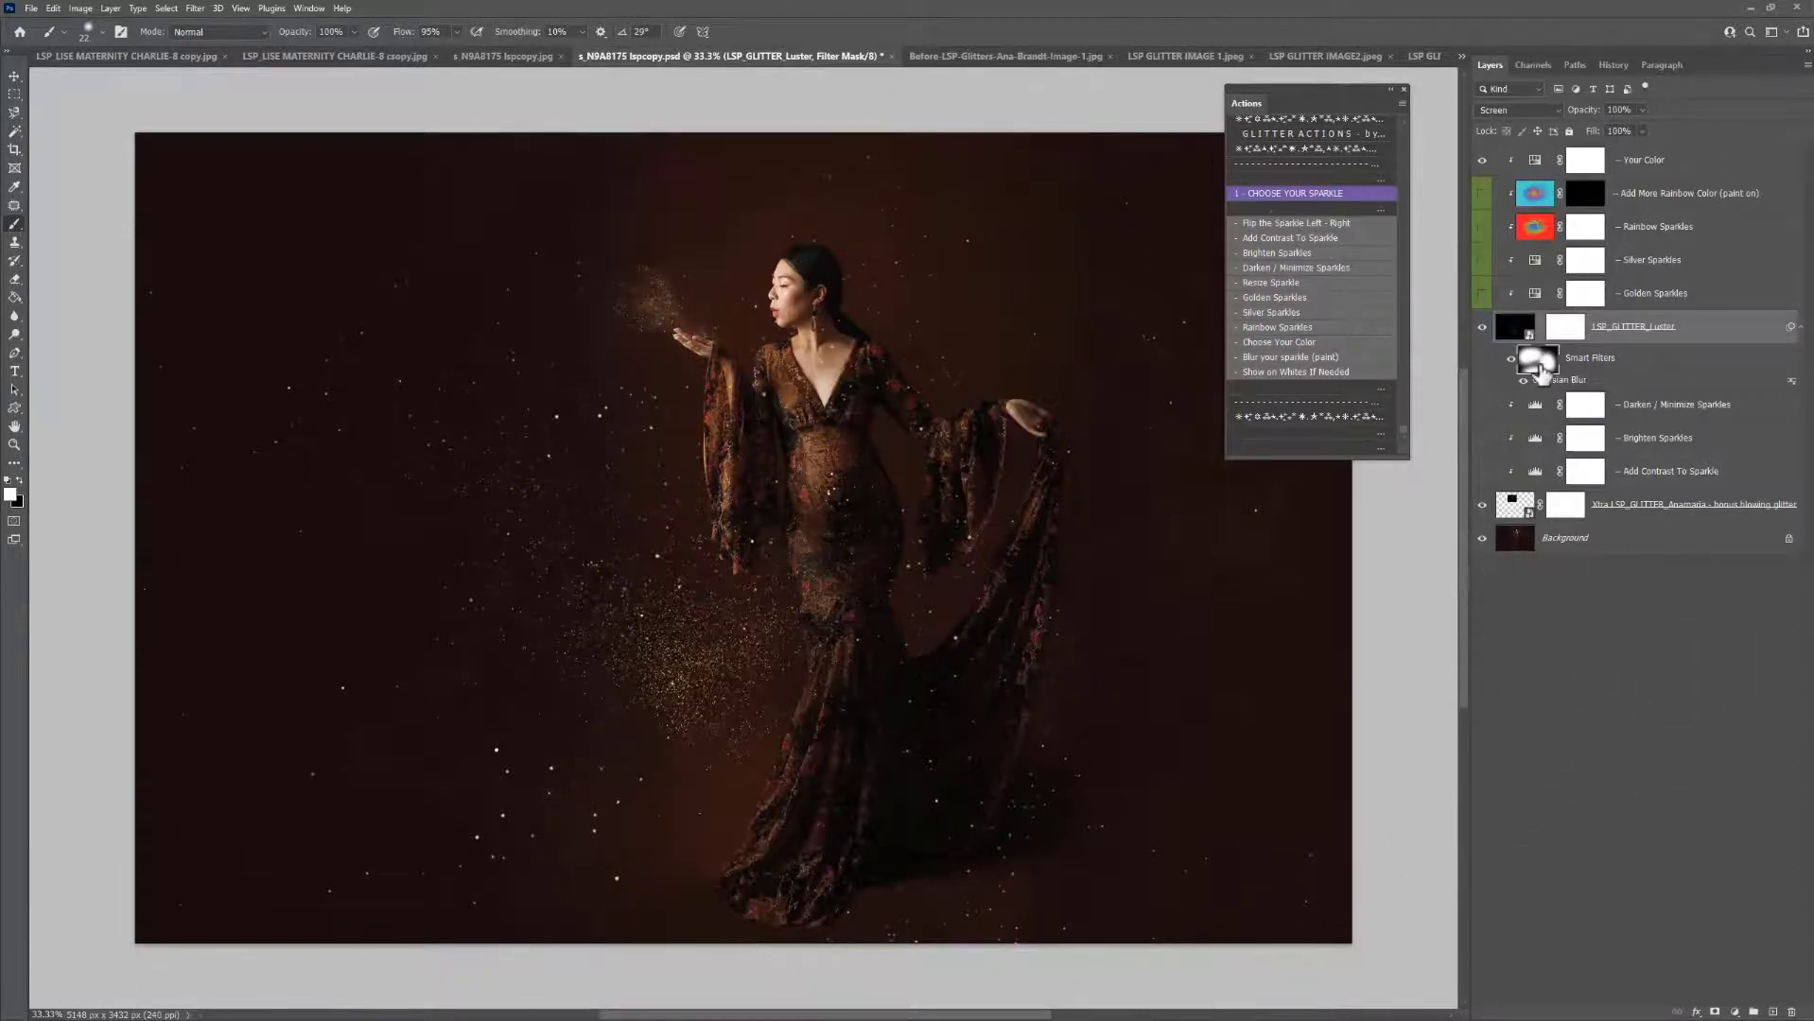
Delete the filter mask and the Gaussian Blur smart filter from the LSP_GLITTER_Luster layer
{"action": "right_click", "coordinate": [1540, 370]}
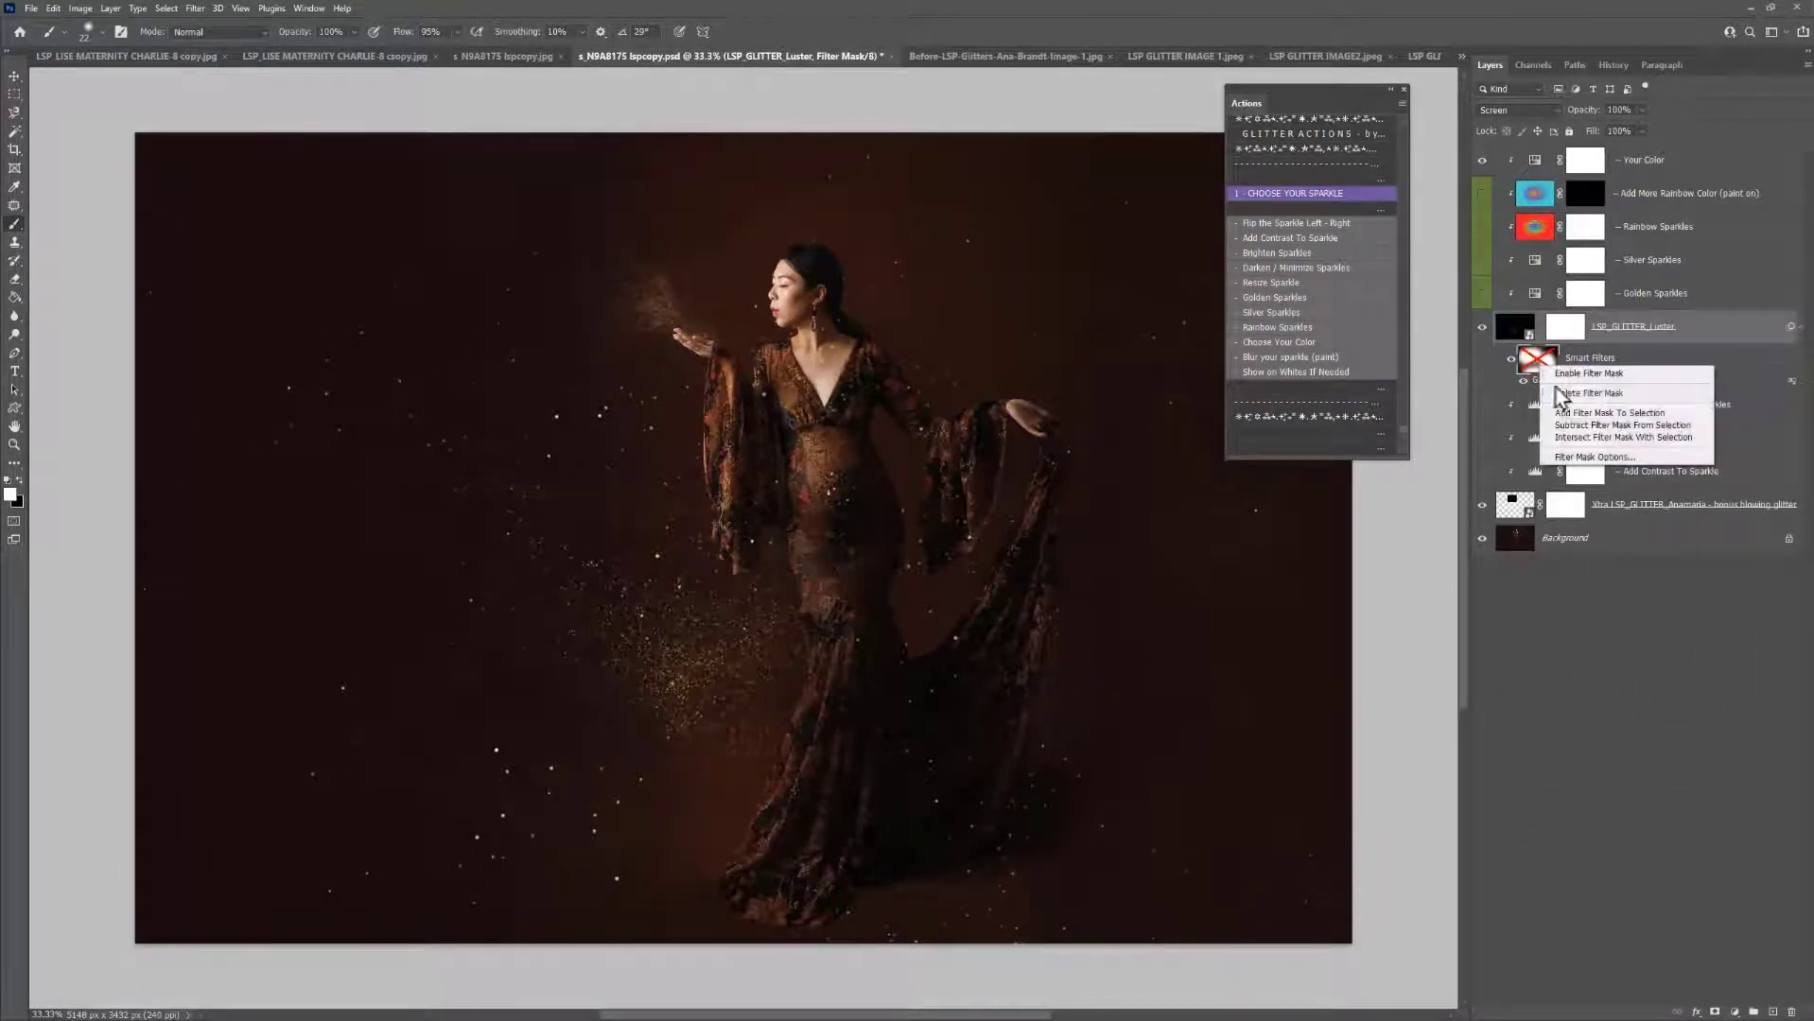
{"action": "left_click", "coordinate": [1589, 392]}
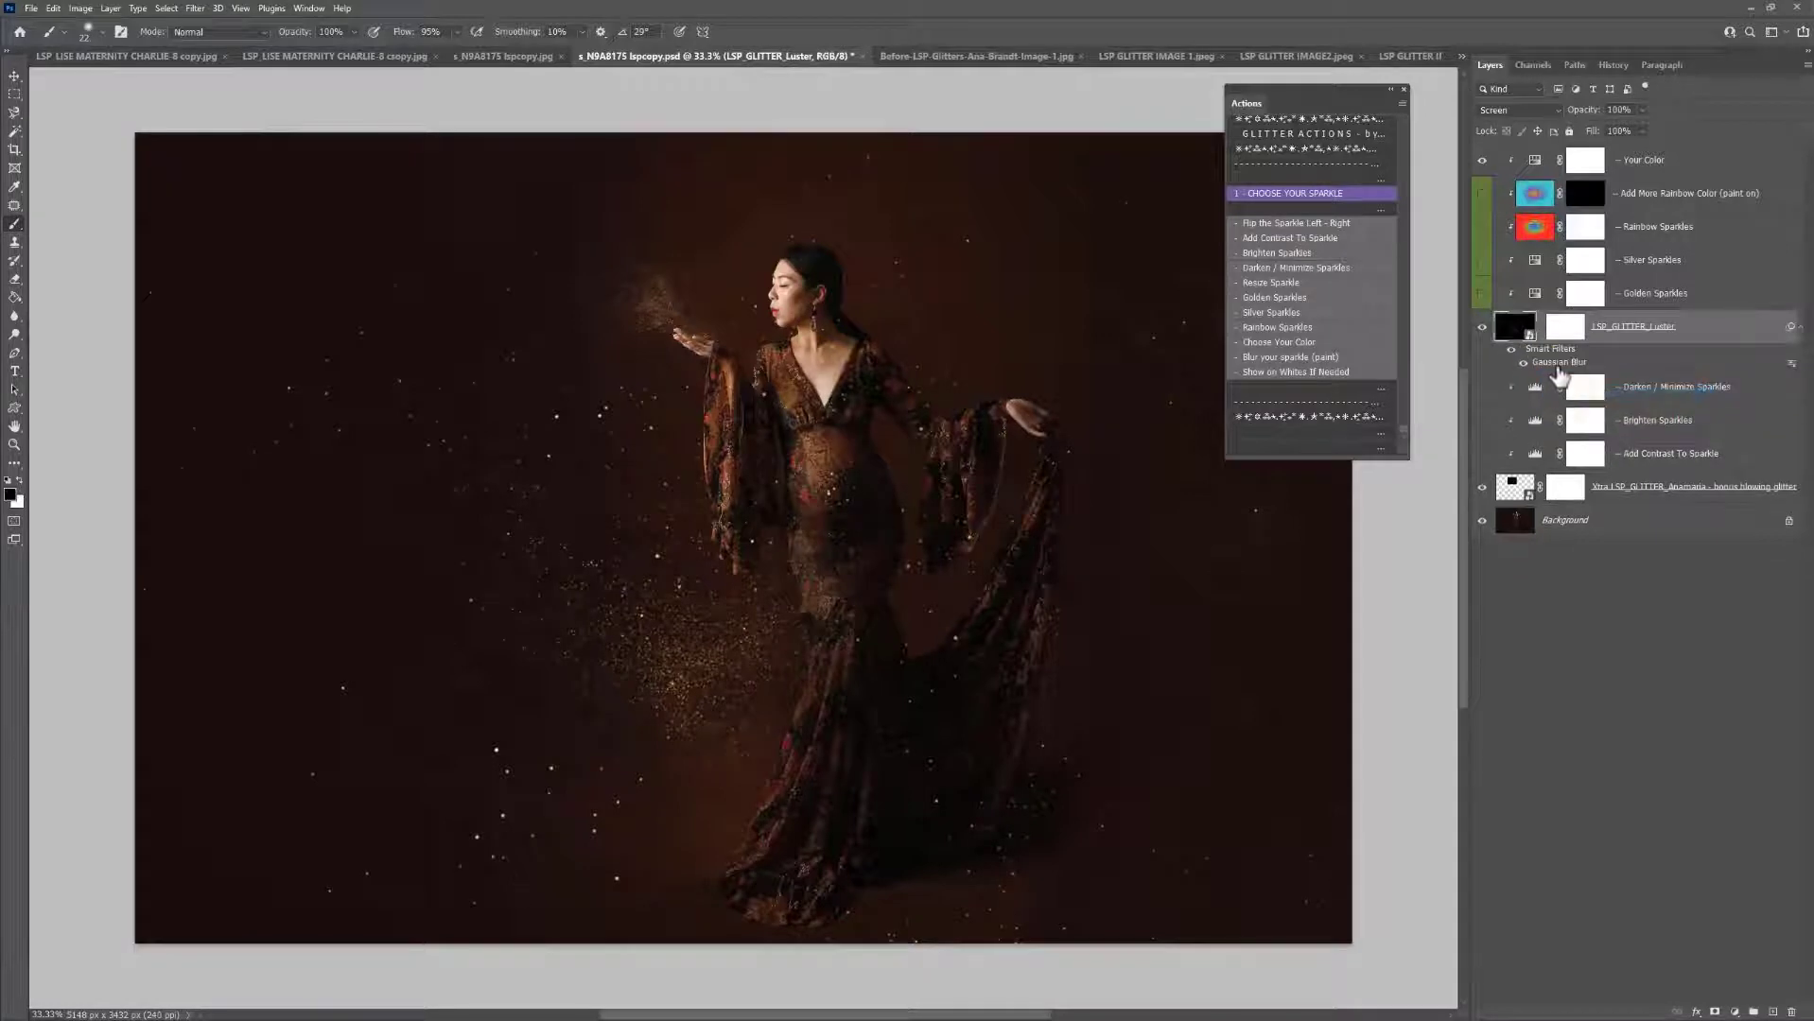
{"action": "right_click", "coordinate": [1557, 367]}
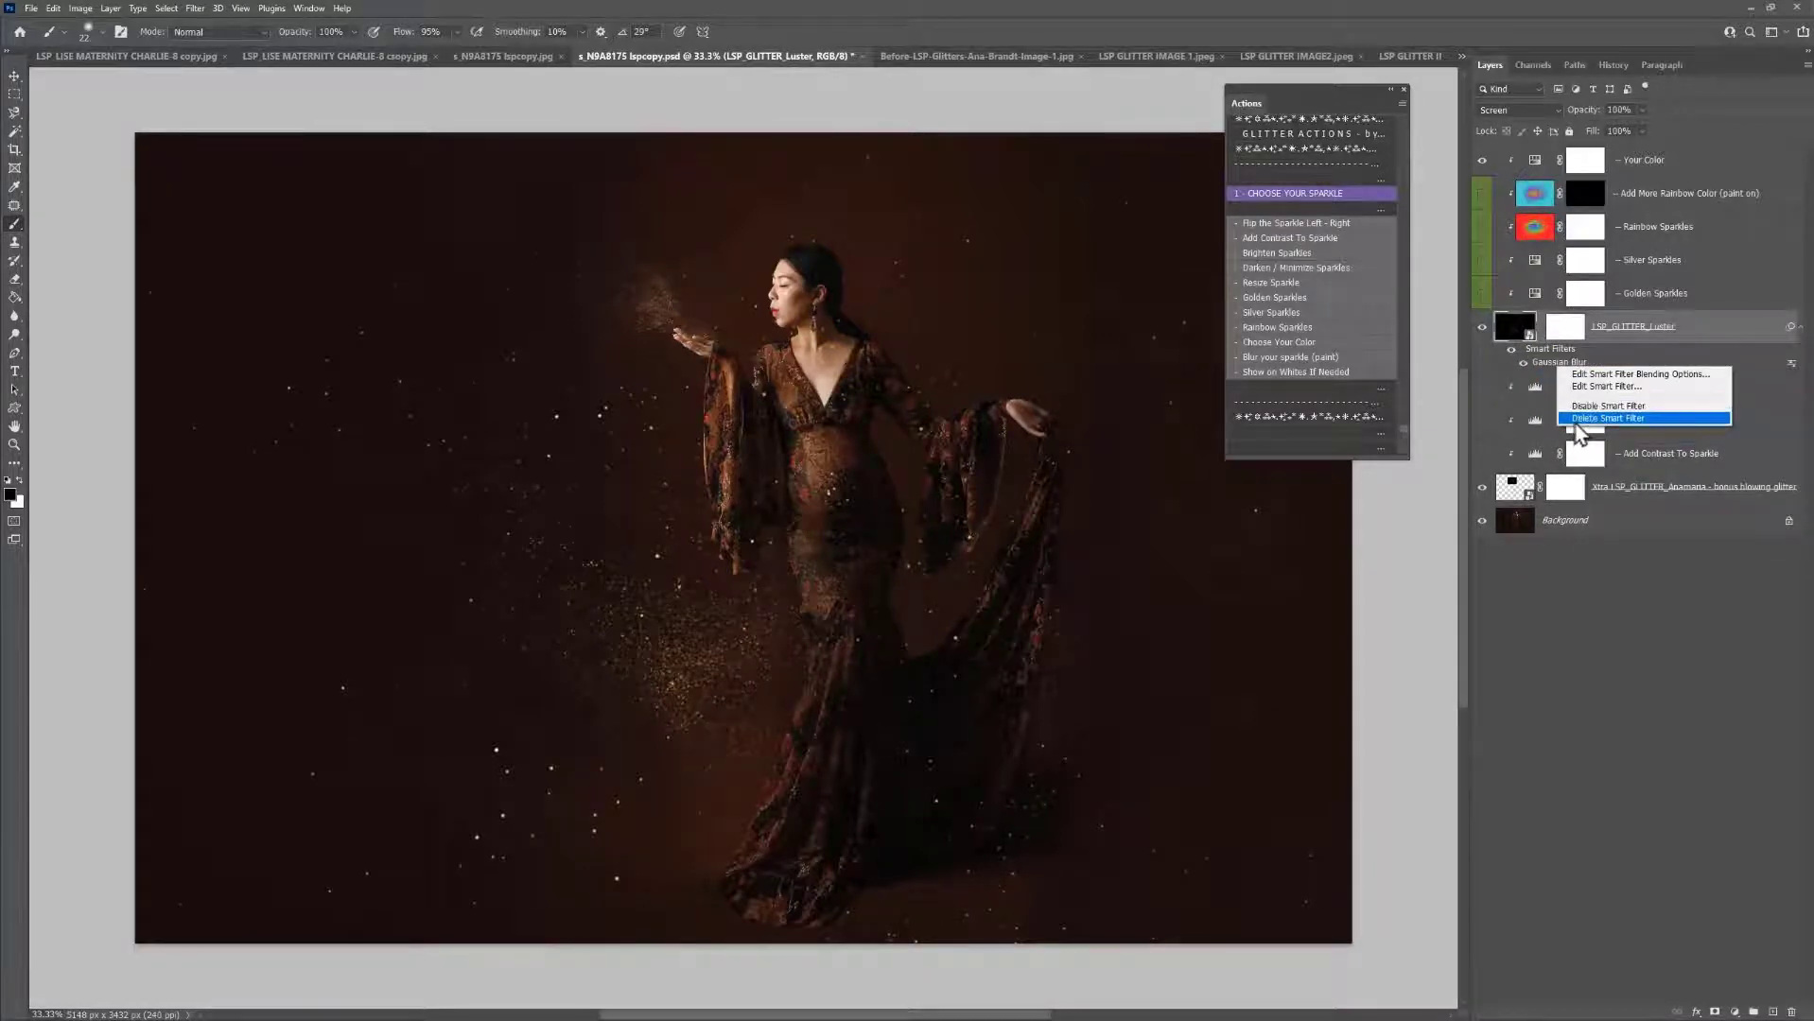
{"action": "left_click", "coordinate": [1608, 418]}
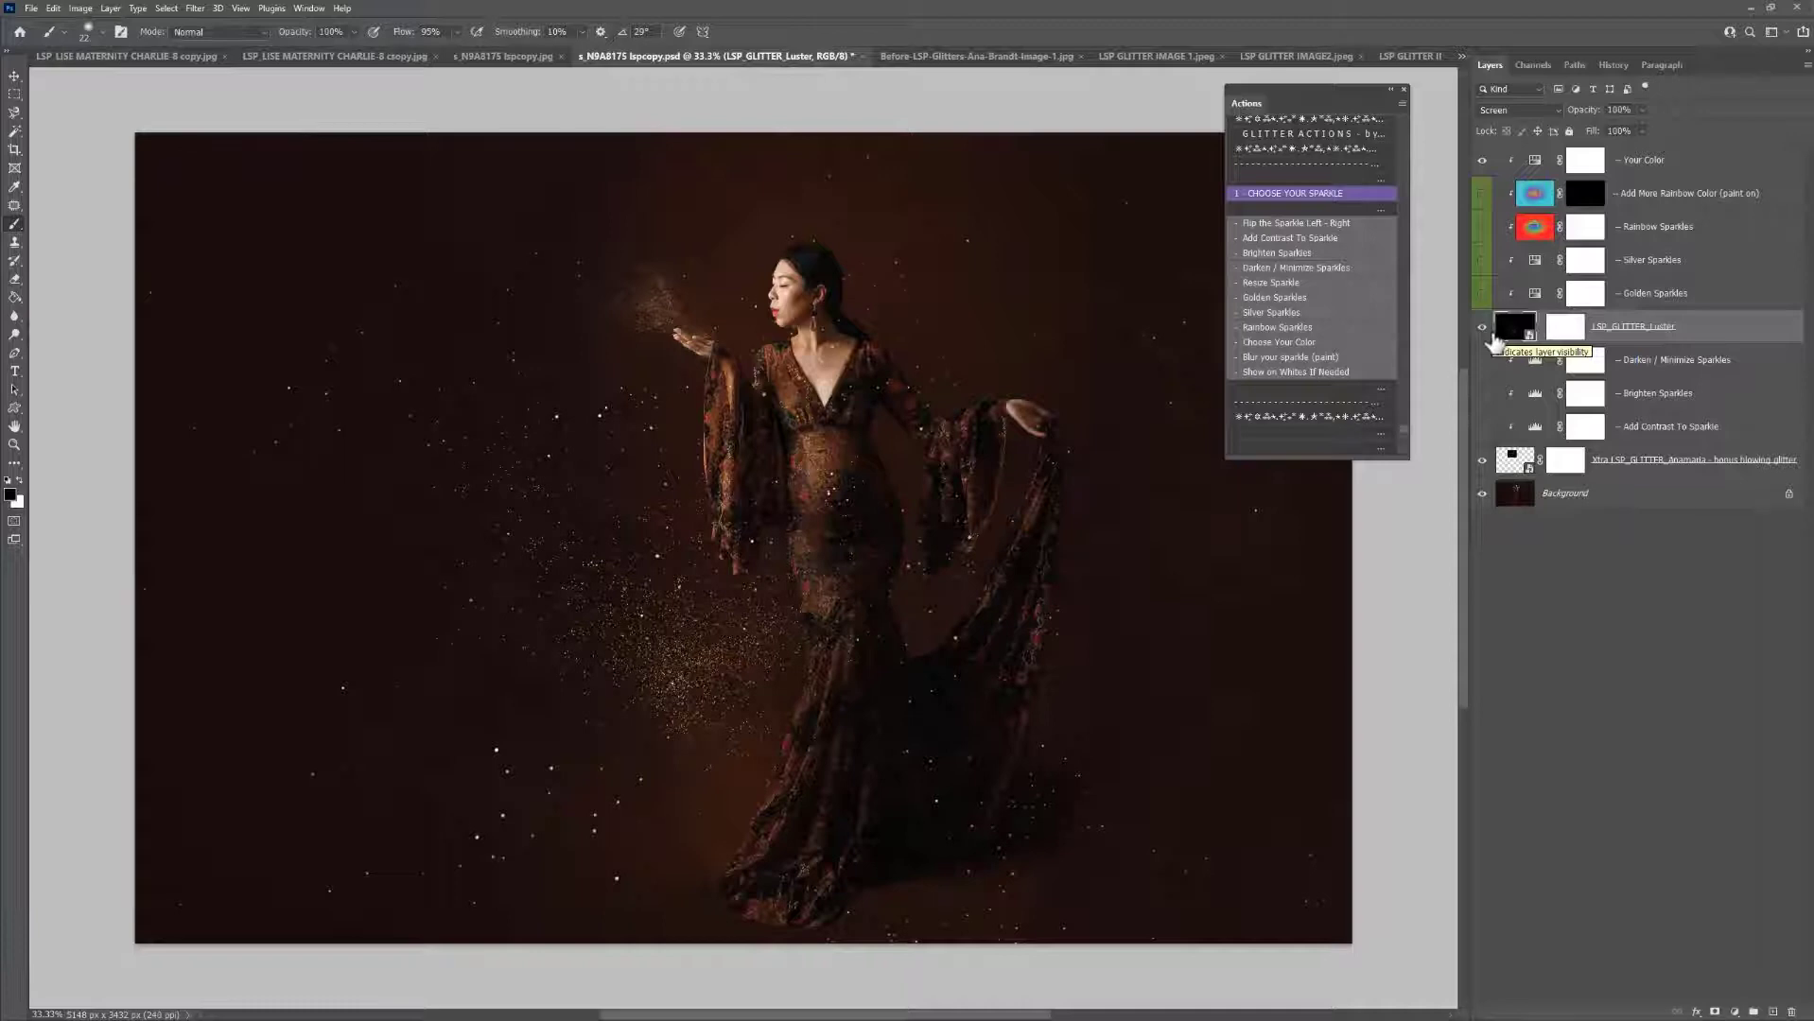
In s_N9A5369-Recovered copy.jpg, run 1 - CHOOSE YOUR SPARKLE and browse the LSP - Glitter WINGS and things collection folder with extra large icons
{"action": "left_click", "coordinate": [1416, 59]}
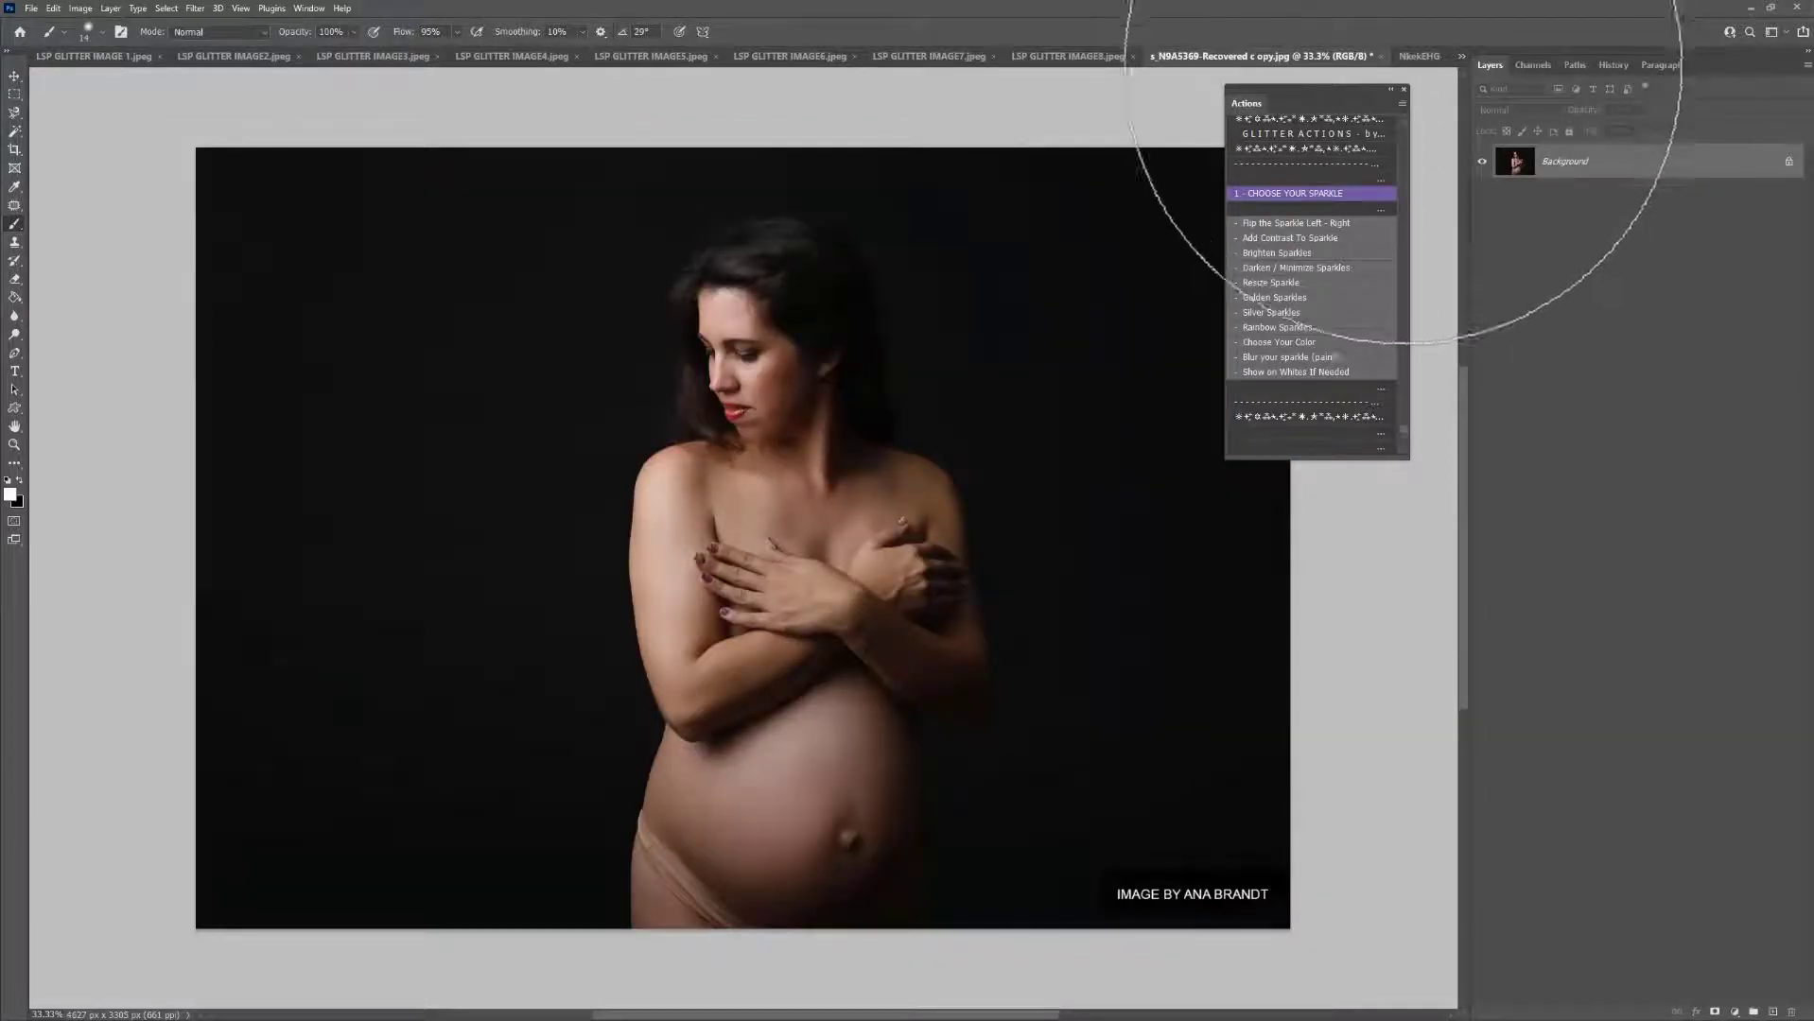
{"action": "left_click", "coordinate": [1262, 199]}
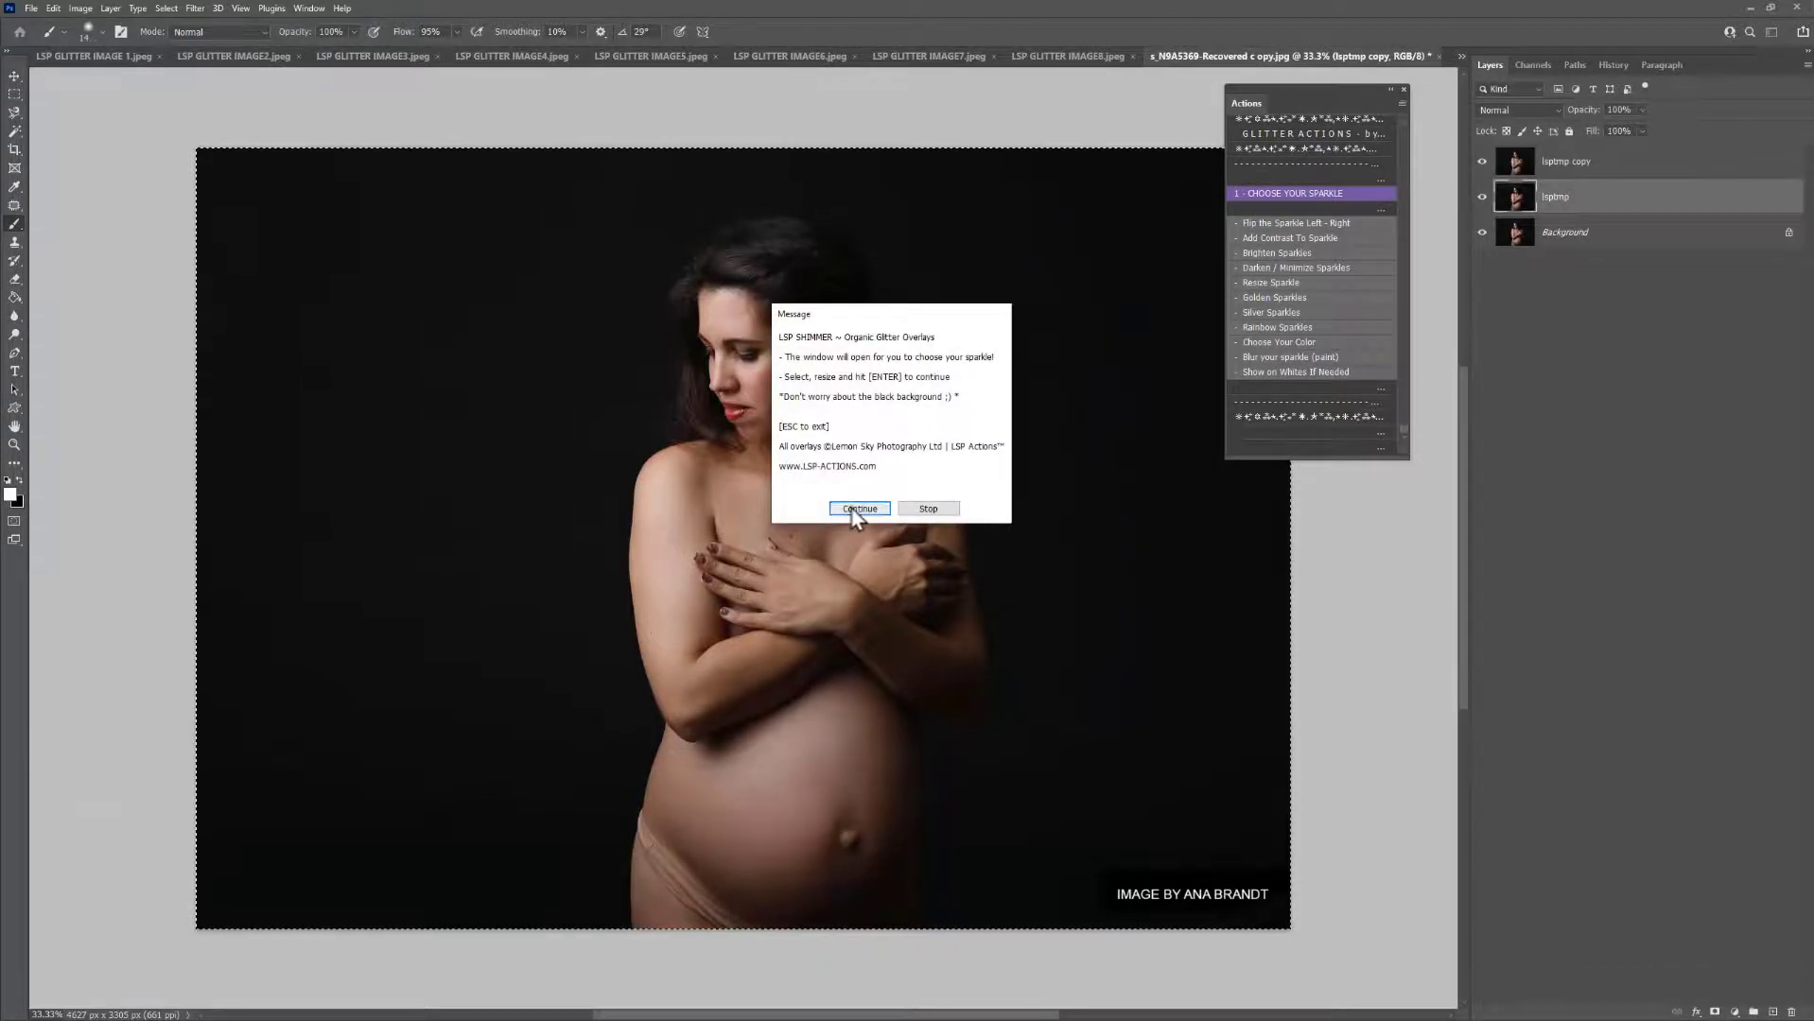
{"action": "left_click", "coordinate": [857, 508]}
{"action": "left_click", "coordinate": [523, 36]}
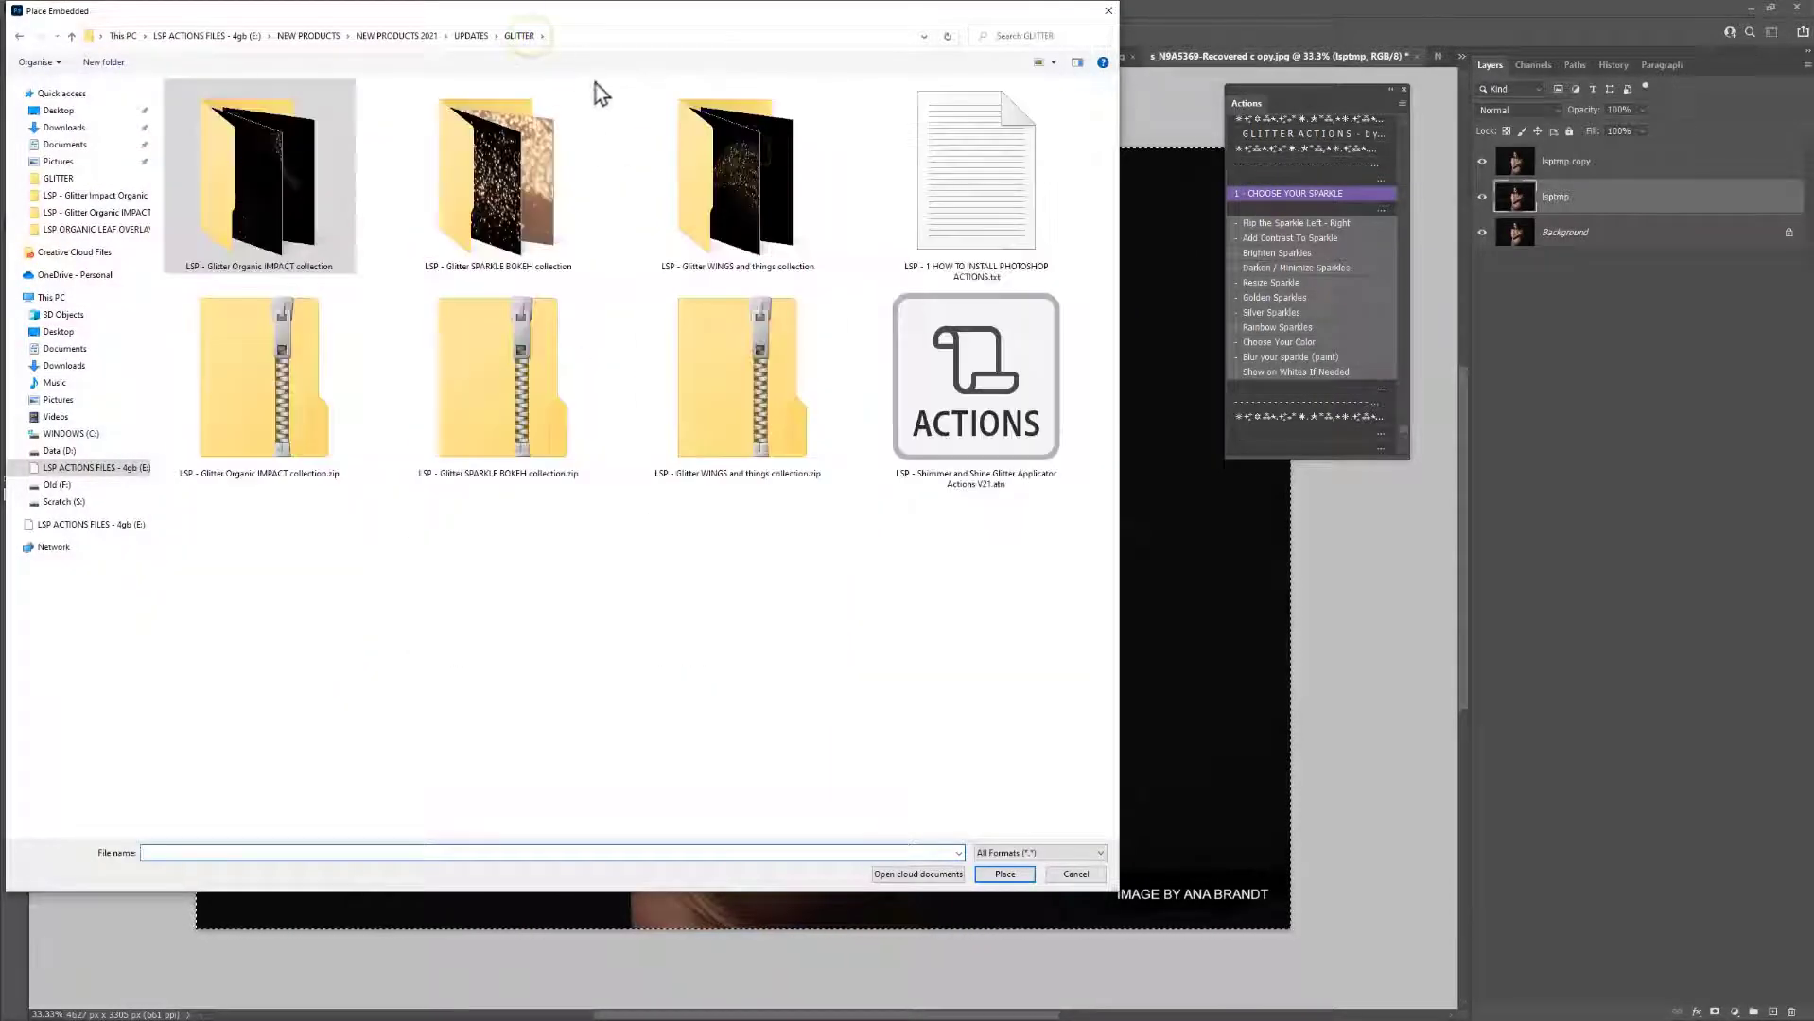
{"action": "double_click", "coordinate": [739, 184]}
{"action": "right_click", "coordinate": [731, 272]}
{"action": "mouse_move", "coordinate": [851, 282]}
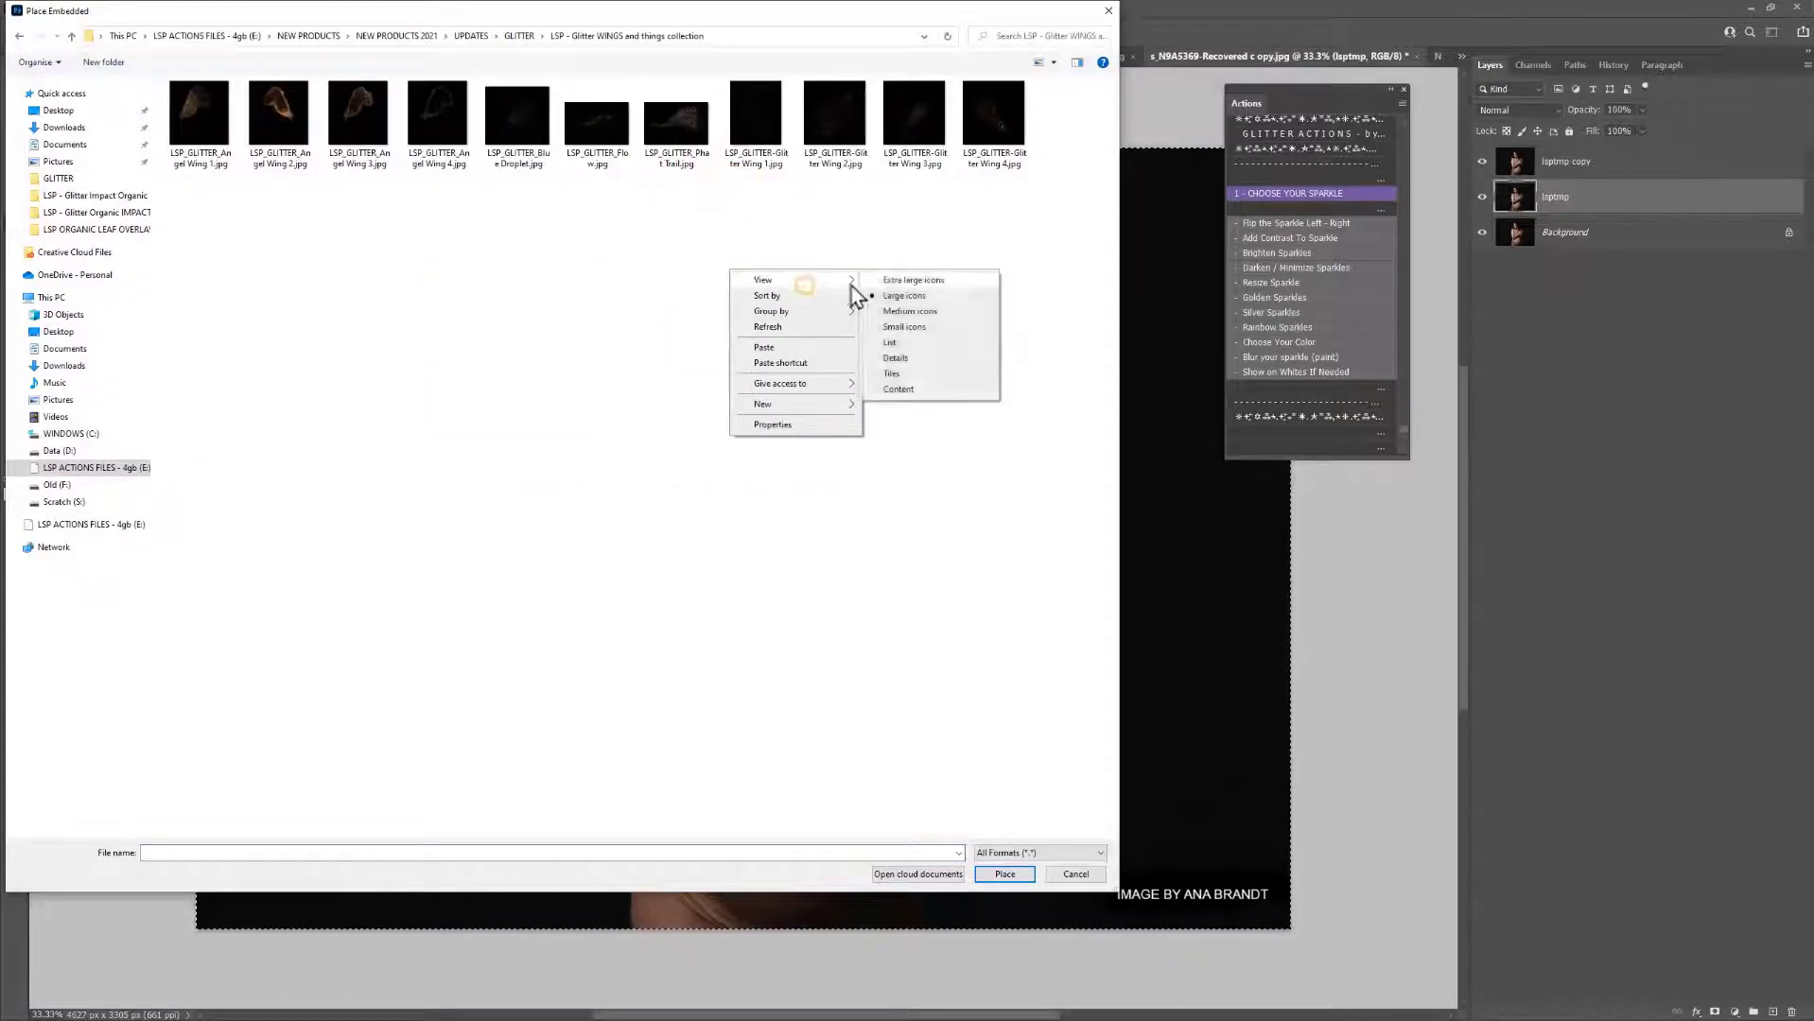
{"action": "left_click", "coordinate": [910, 280]}
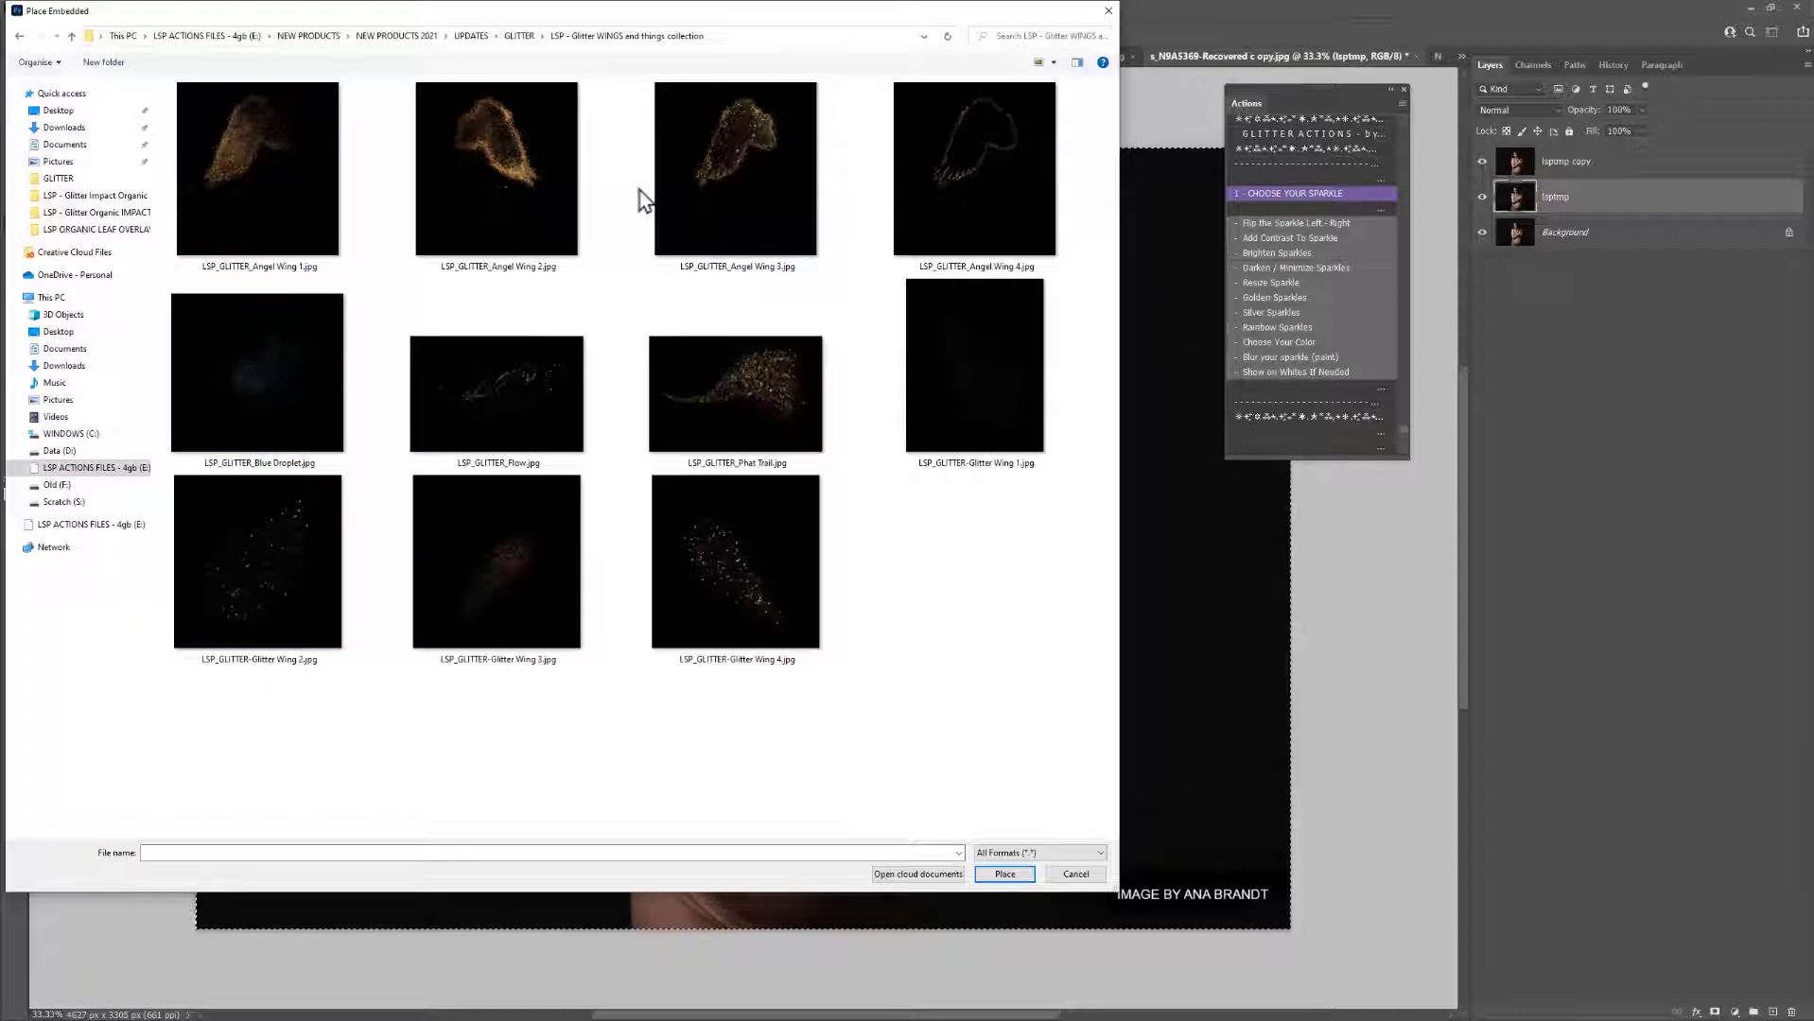
Place the LSP_GLITTER_Angel Wing 1 overlay, position it at the woman's back and scale it to about 23%
{"action": "left_click", "coordinate": [281, 209]}
{"action": "double_click", "coordinate": [263, 185]}
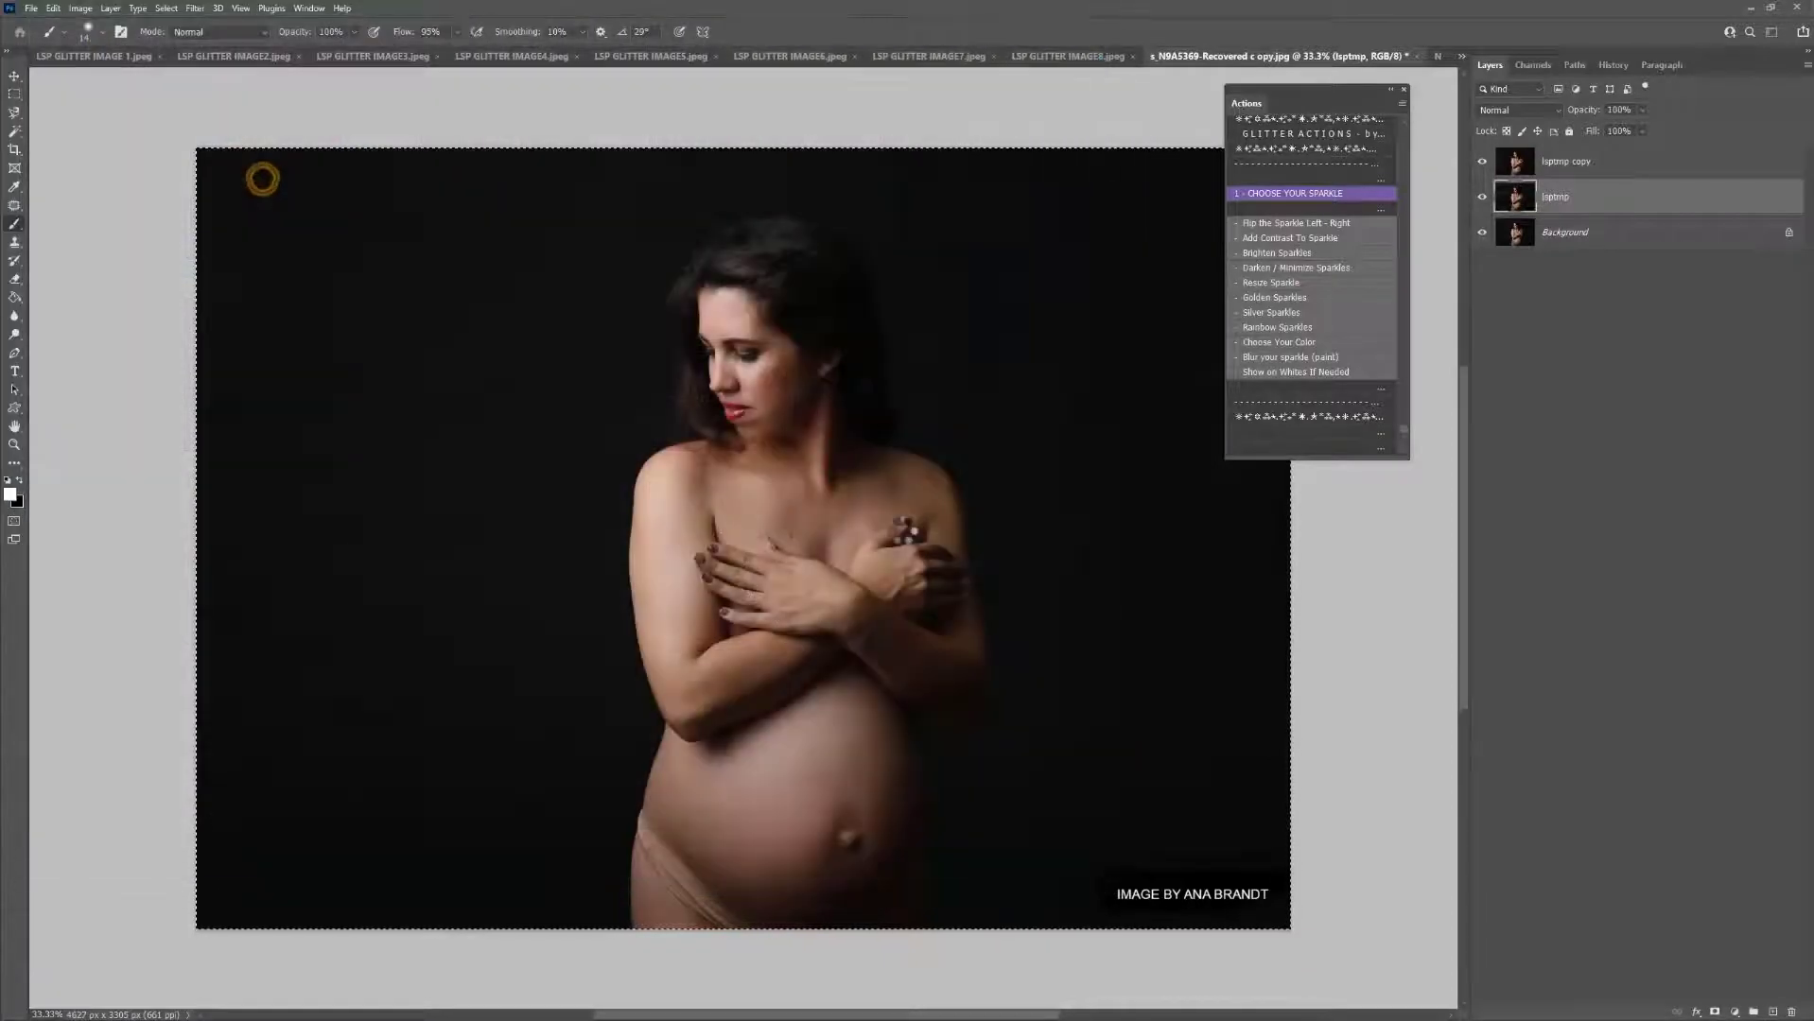
{"action": "left_click_drag", "start_coordinate": [882, 527], "coordinate": [721, 623]}
{"action": "left_click_drag", "start_coordinate": [957, 257], "coordinate": [1000, 234]}
Warp the angel wing overlay so its outer edge and tip bend upward and outward from the woman's shoulder
{"action": "right_click", "coordinate": [772, 382]}
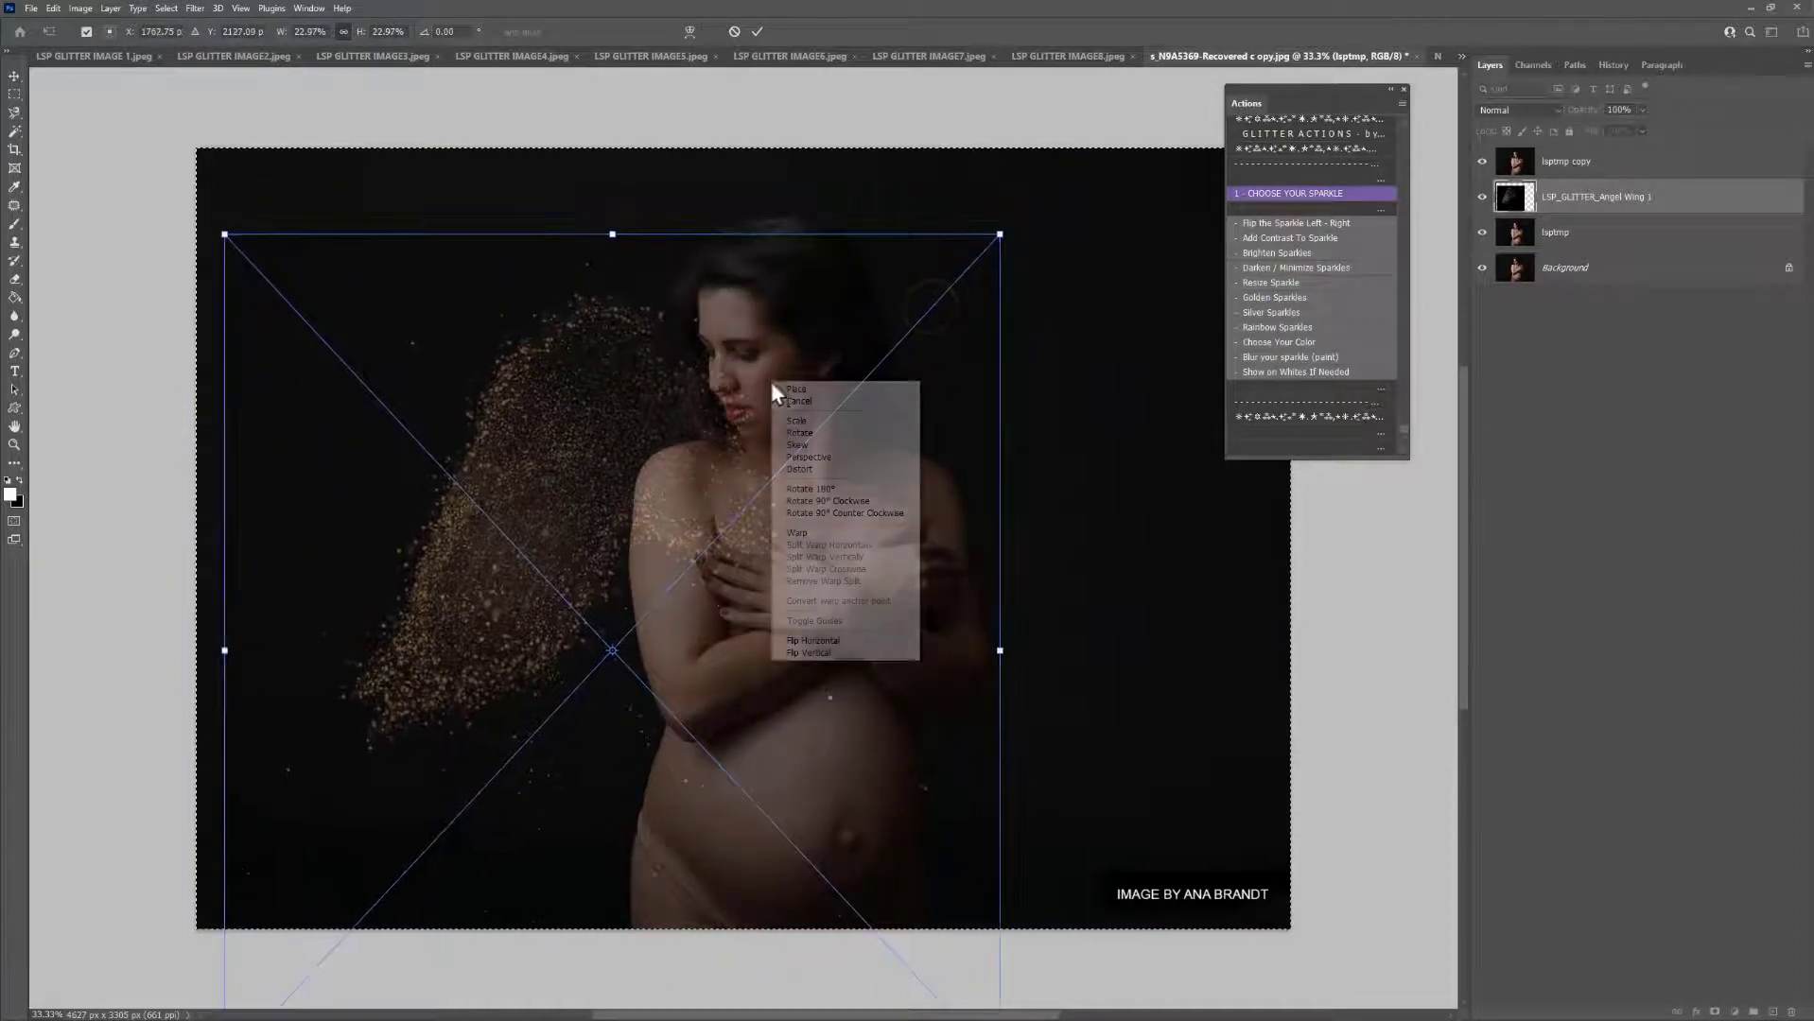
{"action": "left_click", "coordinate": [797, 532]}
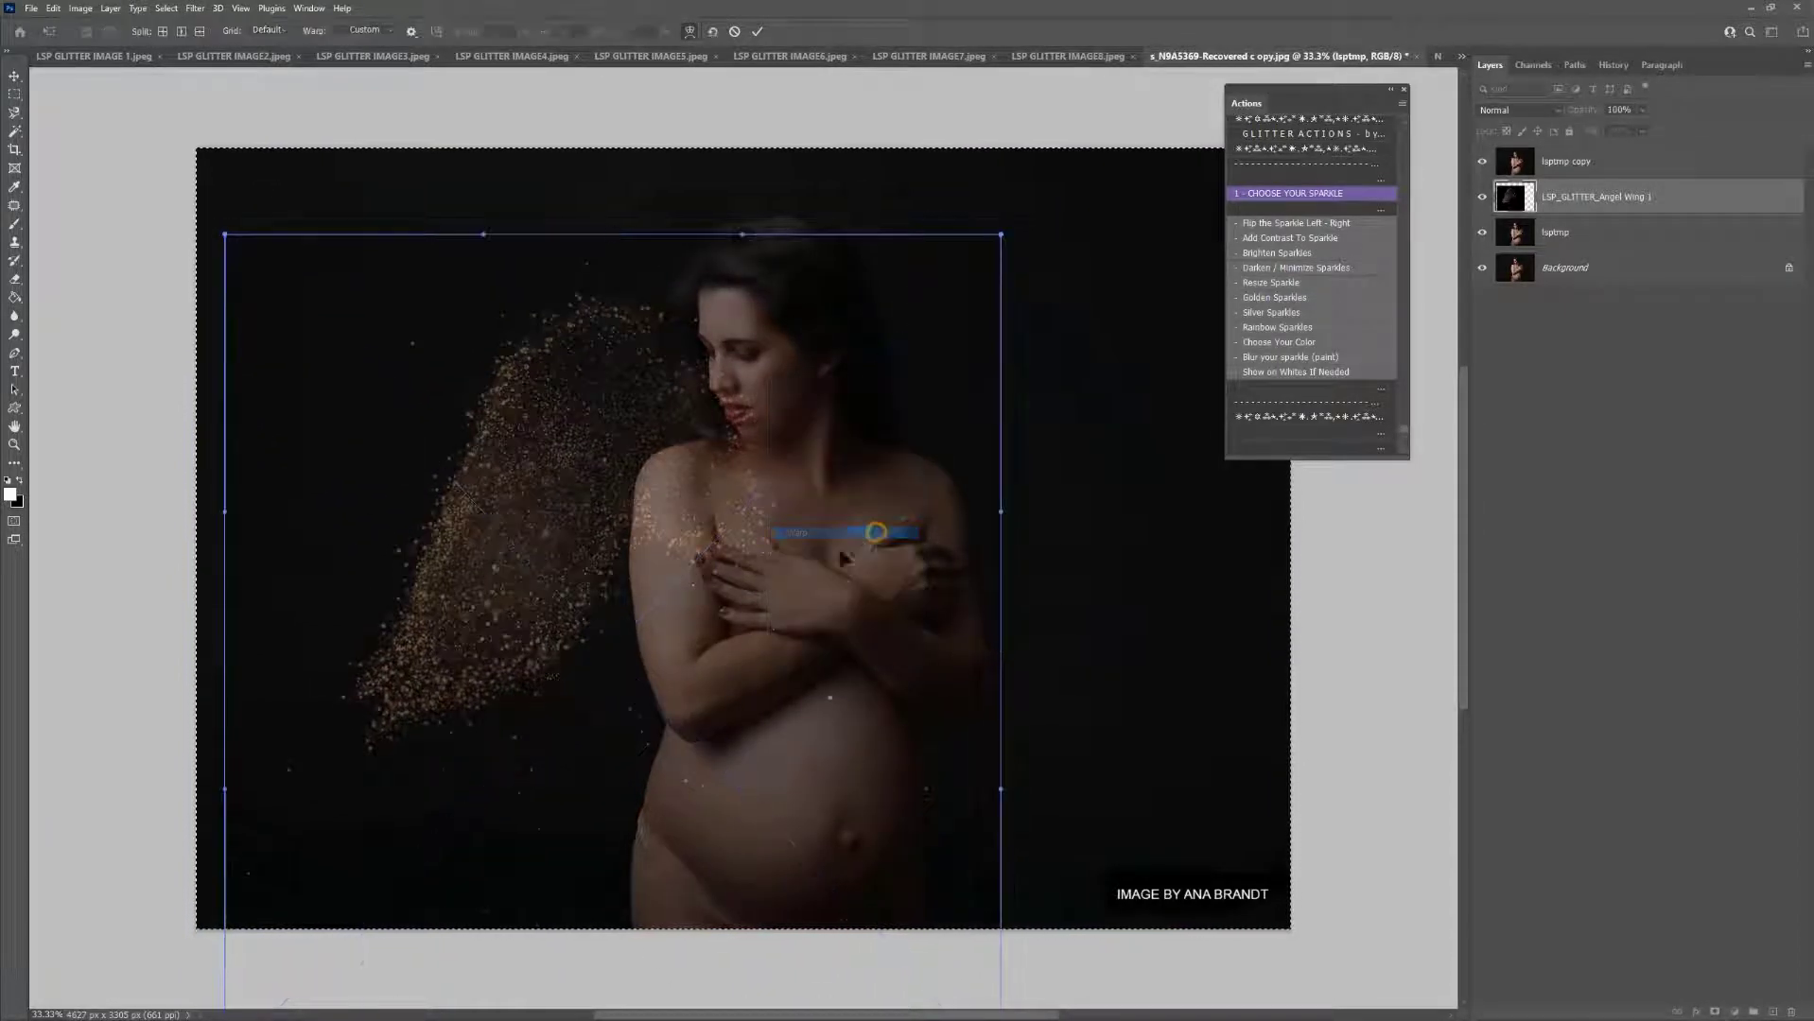
{"action": "left_click_drag", "start_coordinate": [302, 827], "coordinate": [248, 770]}
{"action": "left_click_drag", "start_coordinate": [344, 322], "coordinate": [384, 253]}
{"action": "left_click_drag", "start_coordinate": [425, 675], "coordinate": [653, 742]}
{"action": "left_click_drag", "start_coordinate": [333, 466], "coordinate": [319, 465]}
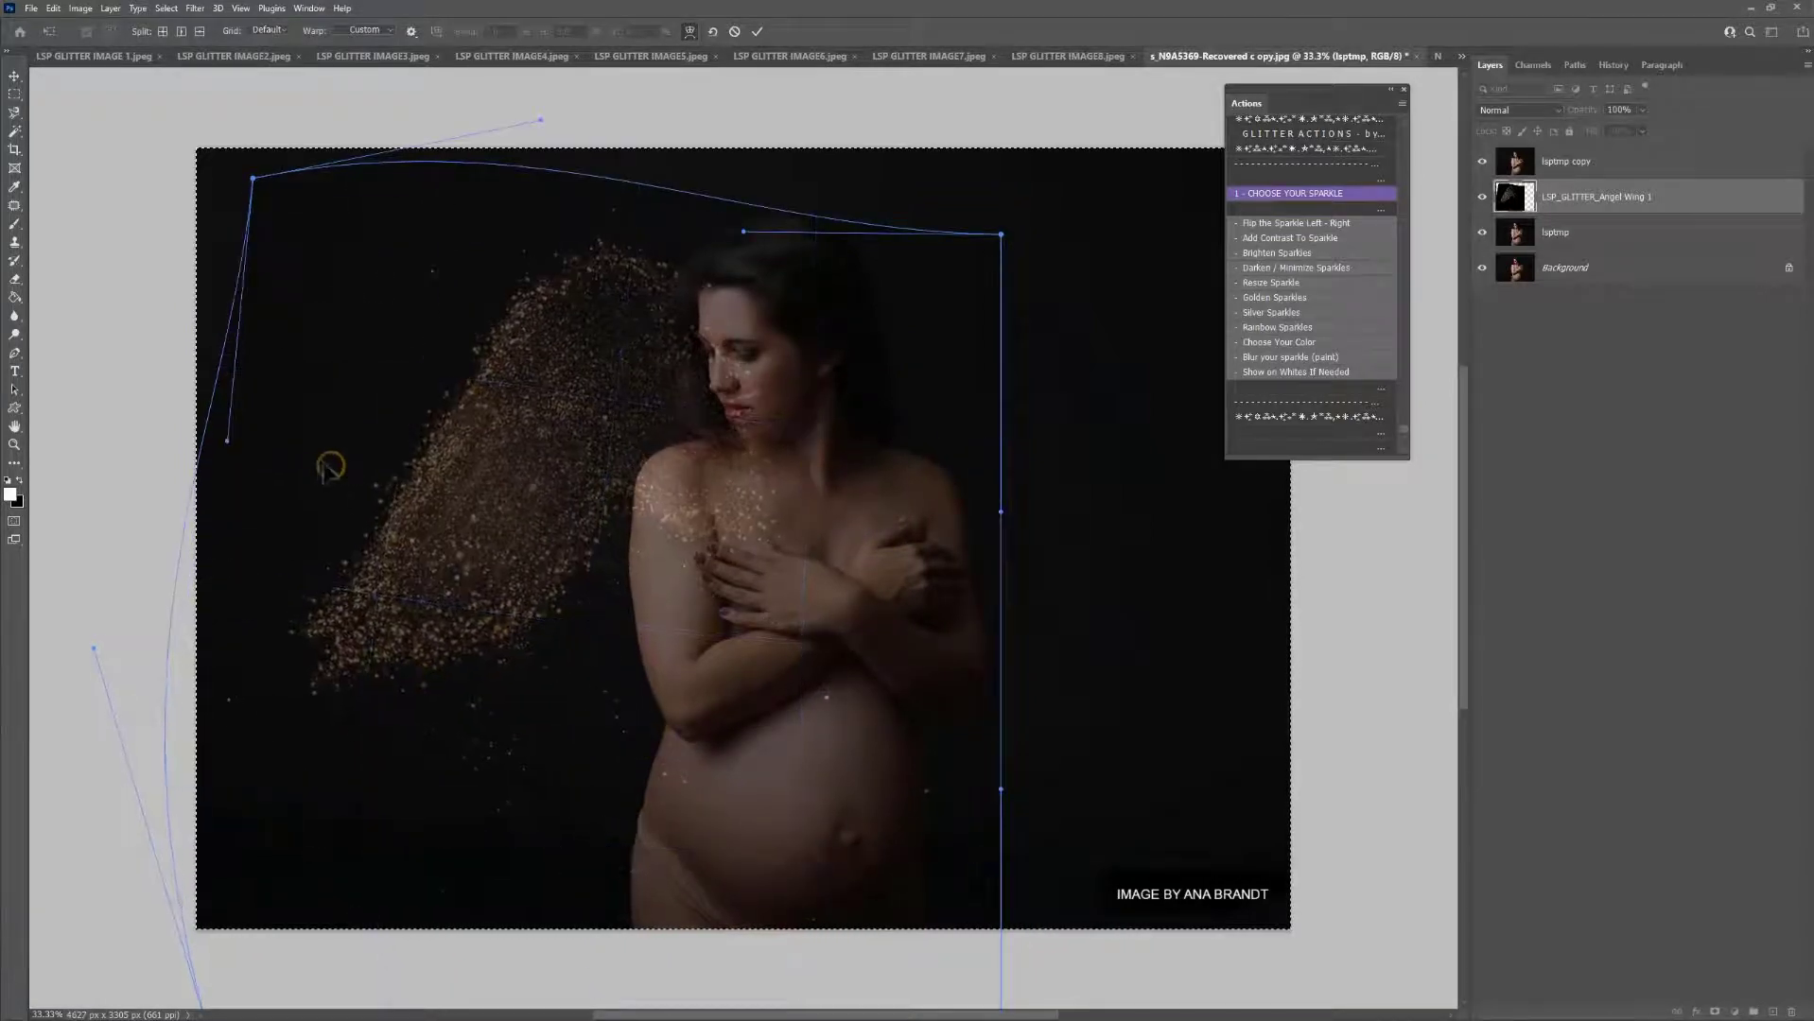
Move the LSP_GLITTER_Angel Wing 1 overlay slightly lower at the woman's back, place it and finish the action
{"action": "right_click", "coordinate": [579, 499]}
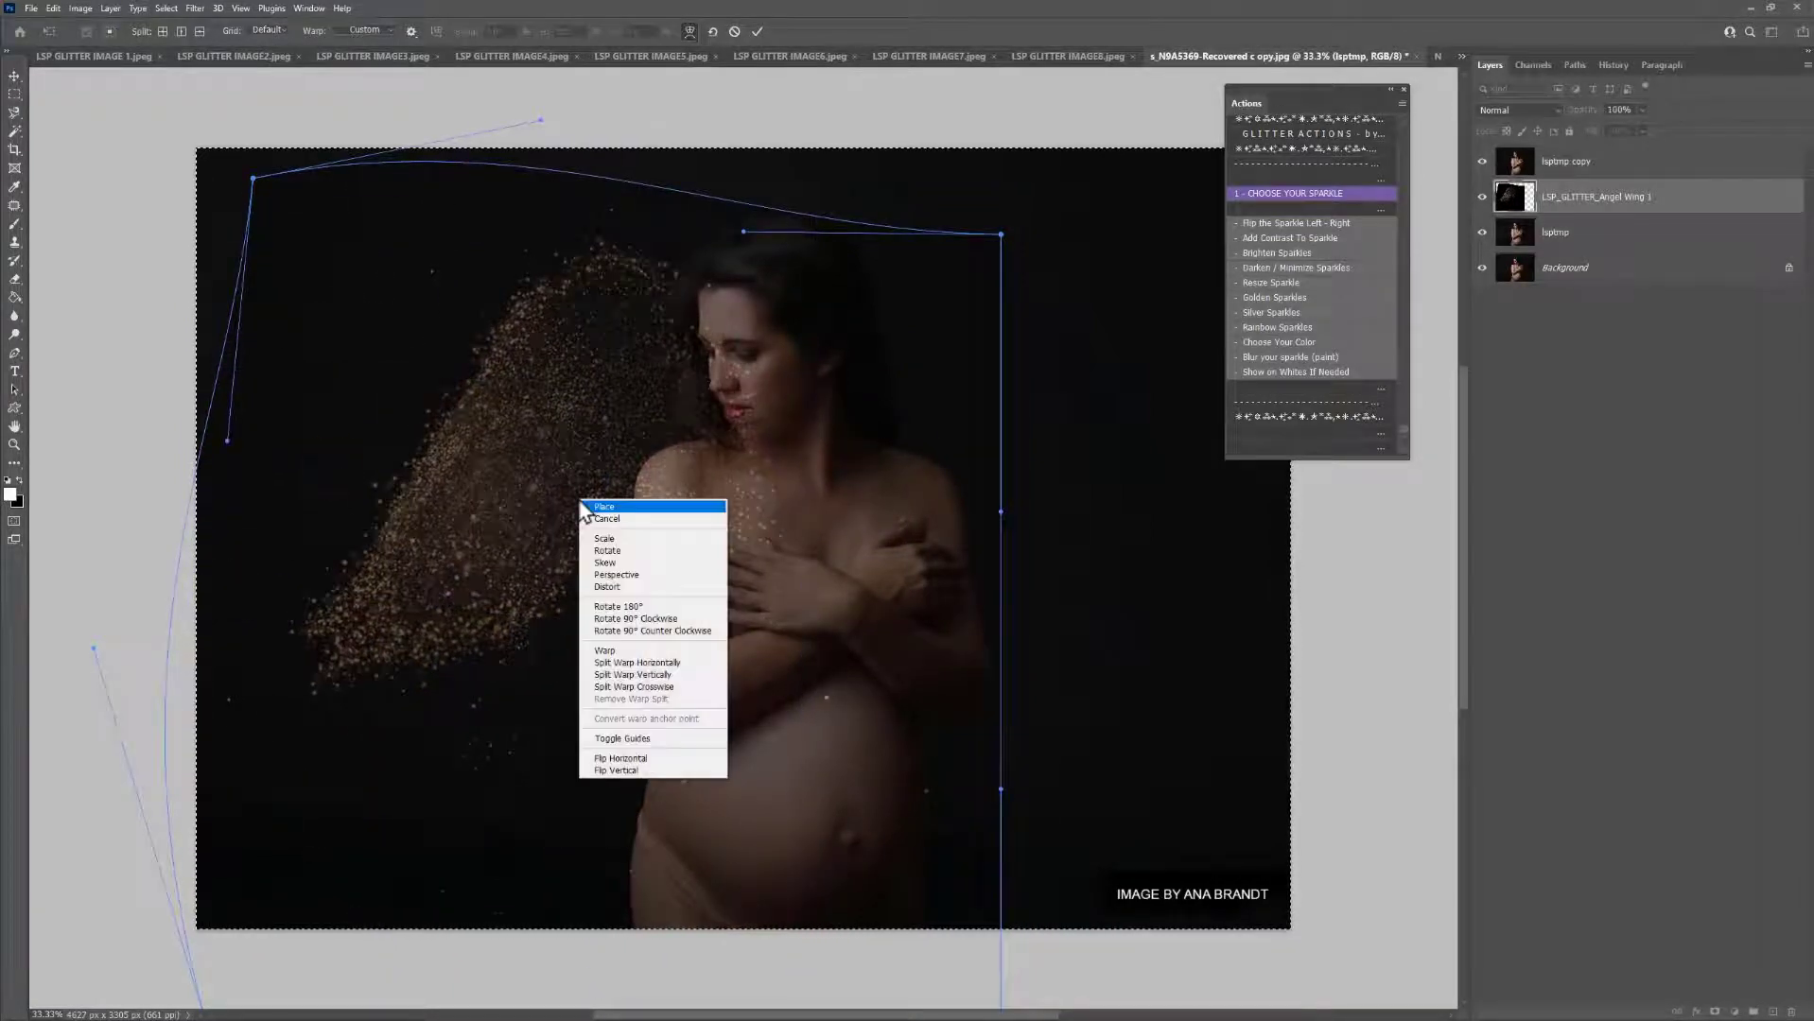
{"action": "left_click", "coordinate": [648, 538]}
{"action": "mouse_move", "coordinate": [764, 574]}
{"action": "left_mouse_down"}
{"action": "mouse_move", "coordinate": [728, 624]}
{"action": "mouse_move", "coordinate": [756, 581]}
{"action": "mouse_move", "coordinate": [636, 524]}
{"action": "mouse_move", "coordinate": [746, 570]}
{"action": "mouse_move", "coordinate": [776, 552]}
{"action": "mouse_move", "coordinate": [772, 576]}
{"action": "left_mouse_up"}
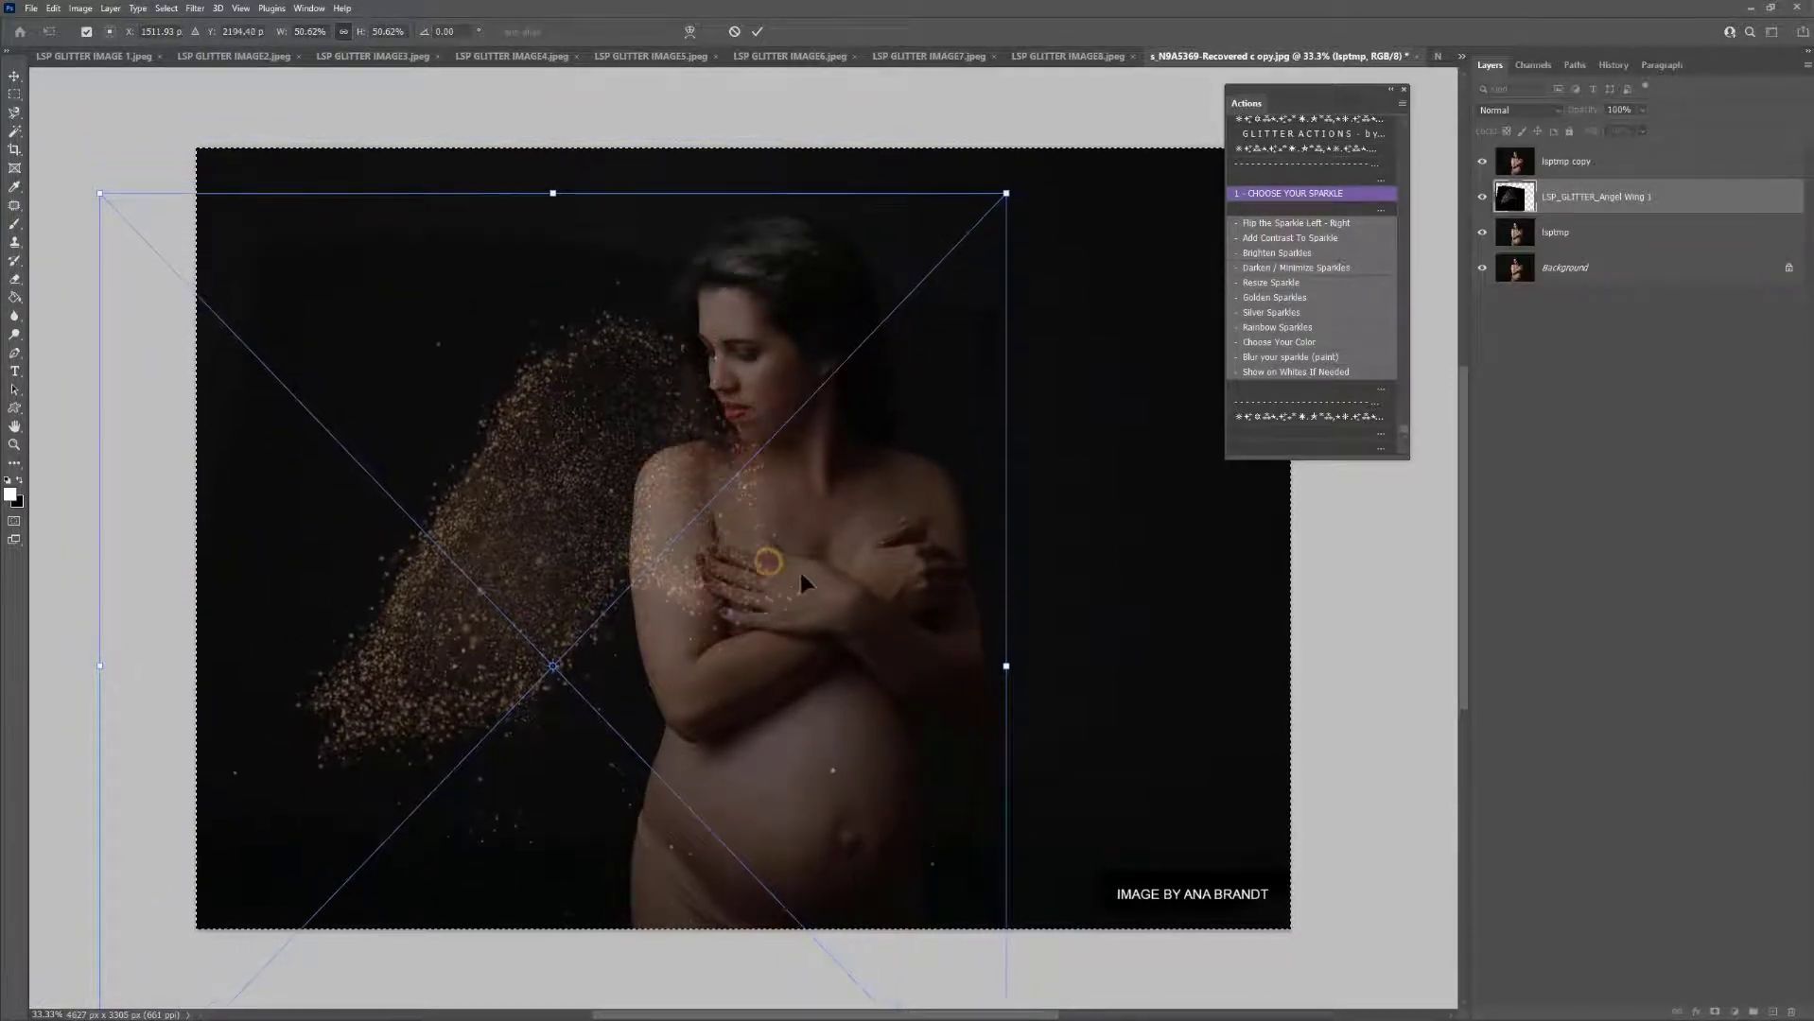
{"action": "right_click", "coordinate": [858, 515]}
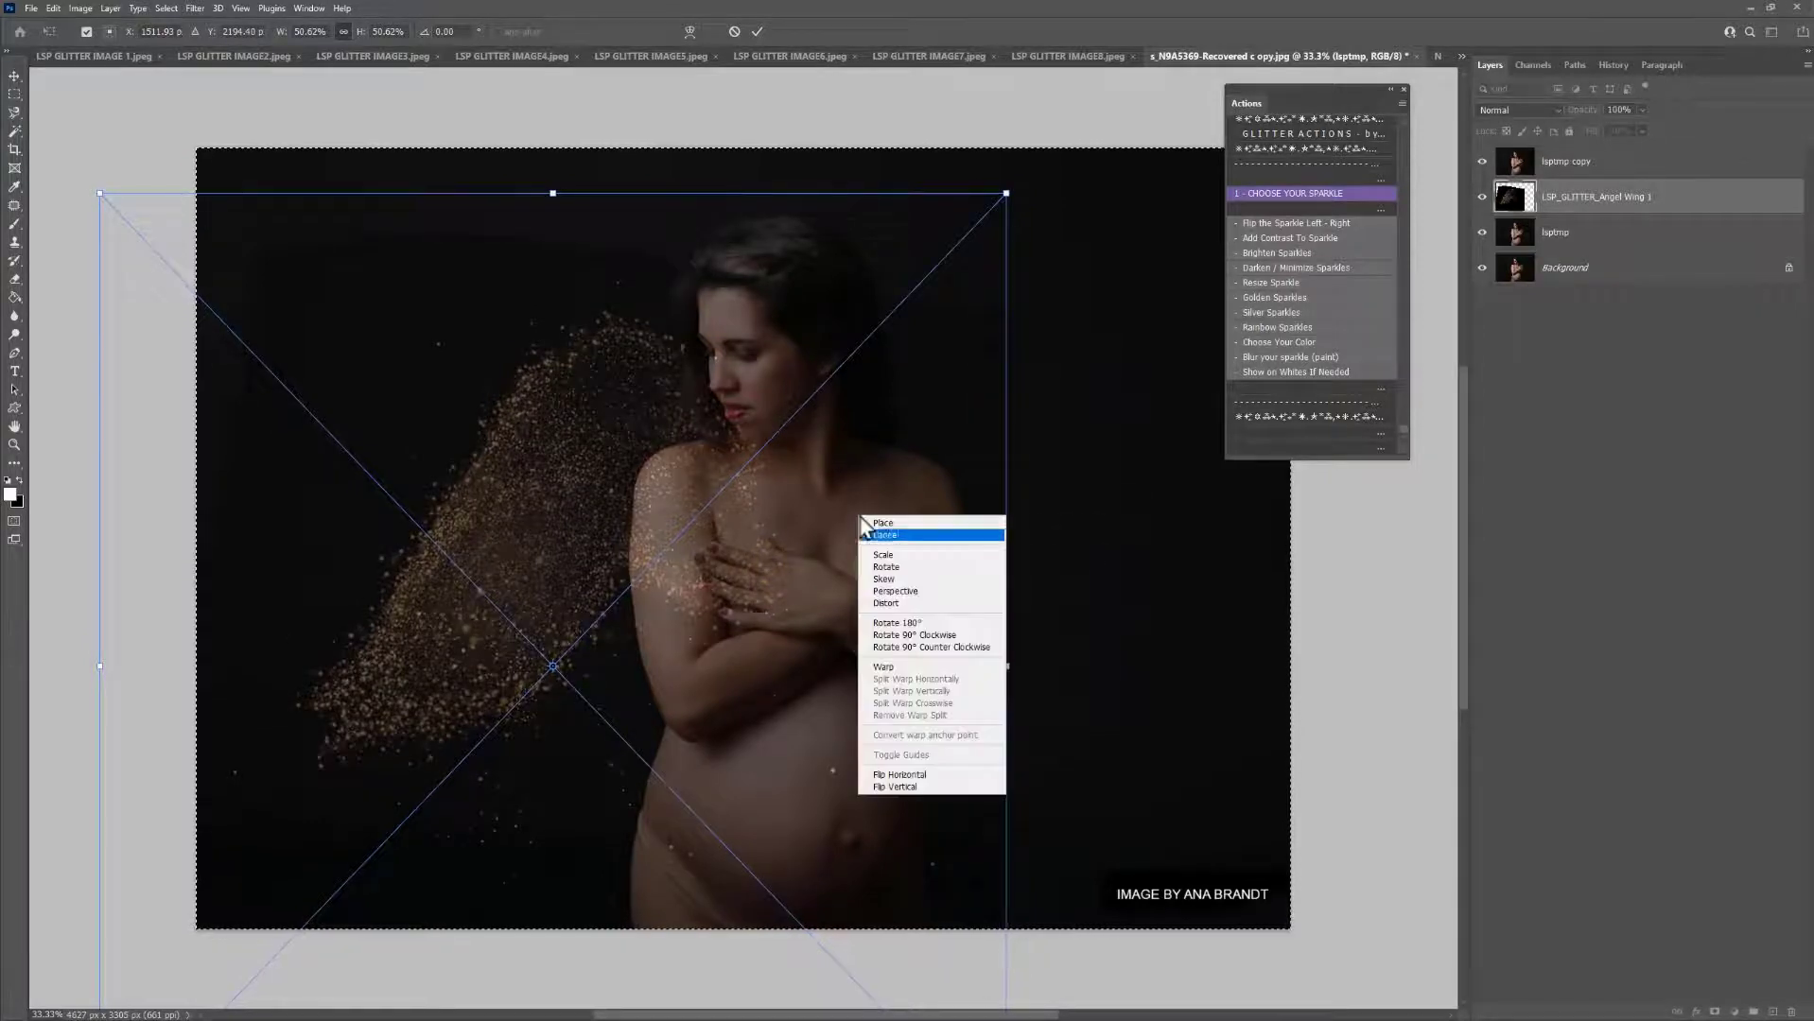
{"action": "left_click", "coordinate": [797, 497]}
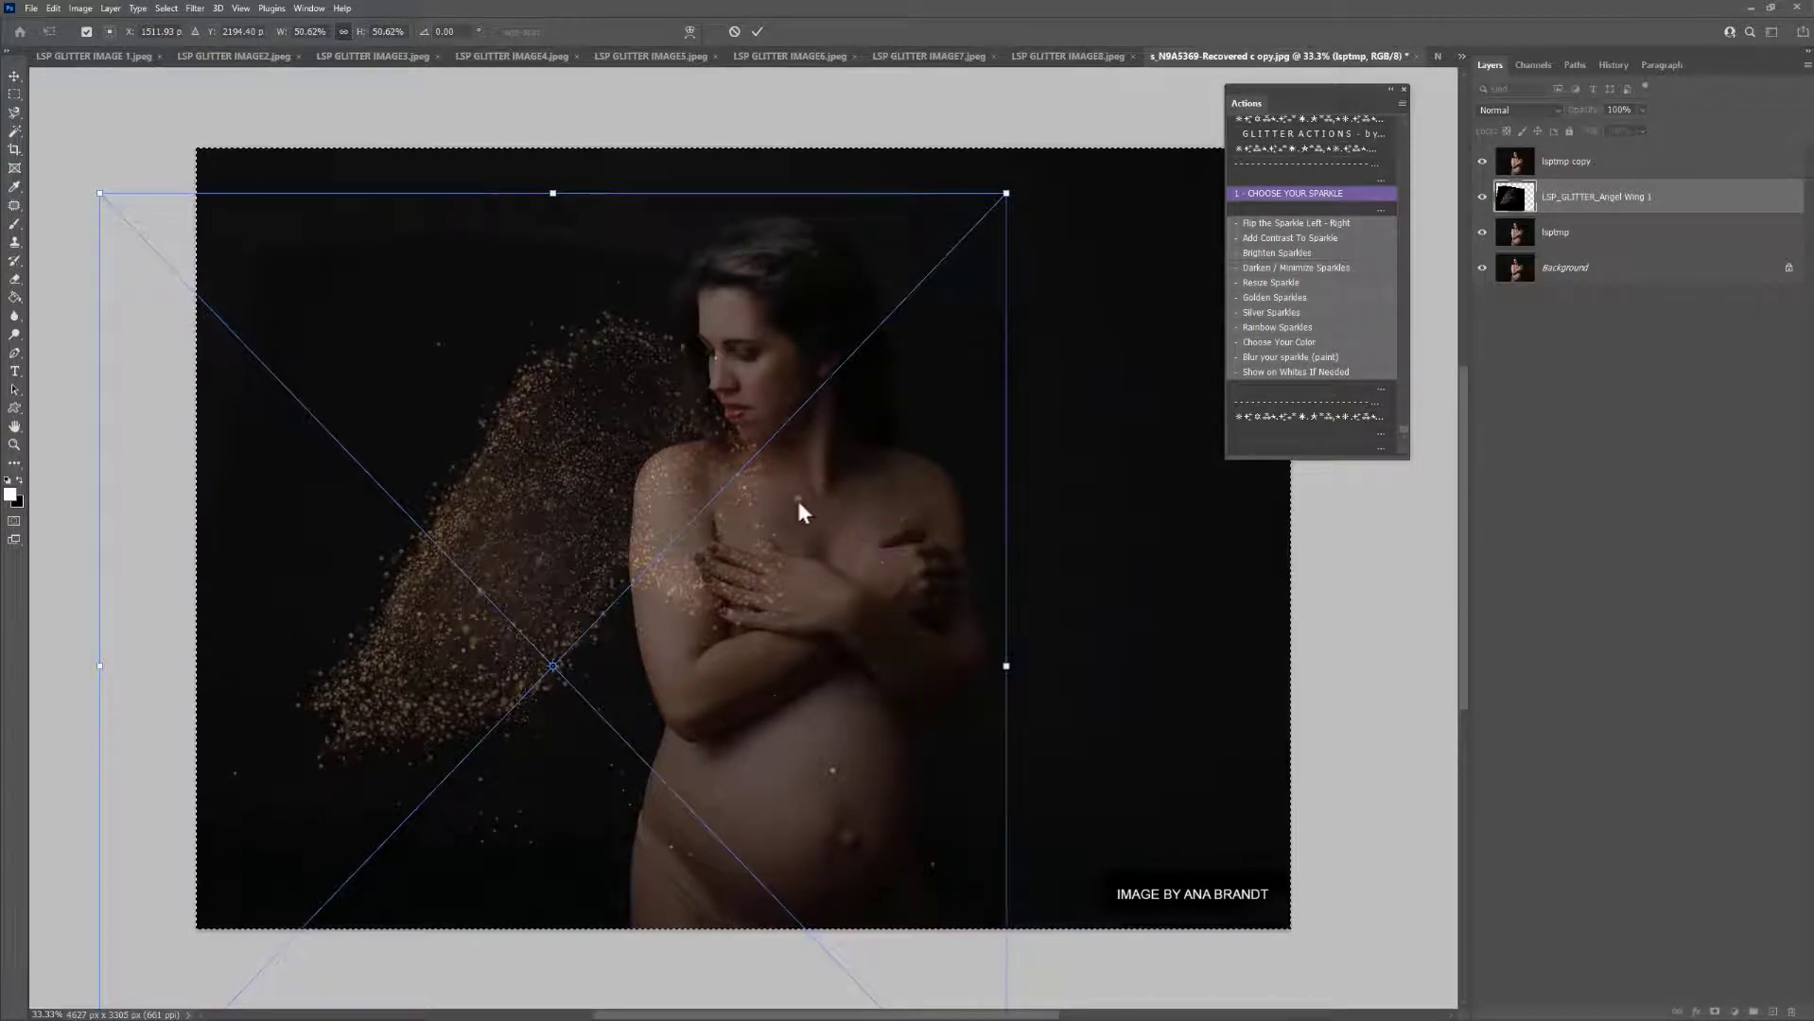
{"action": "left_click", "coordinate": [735, 536]}
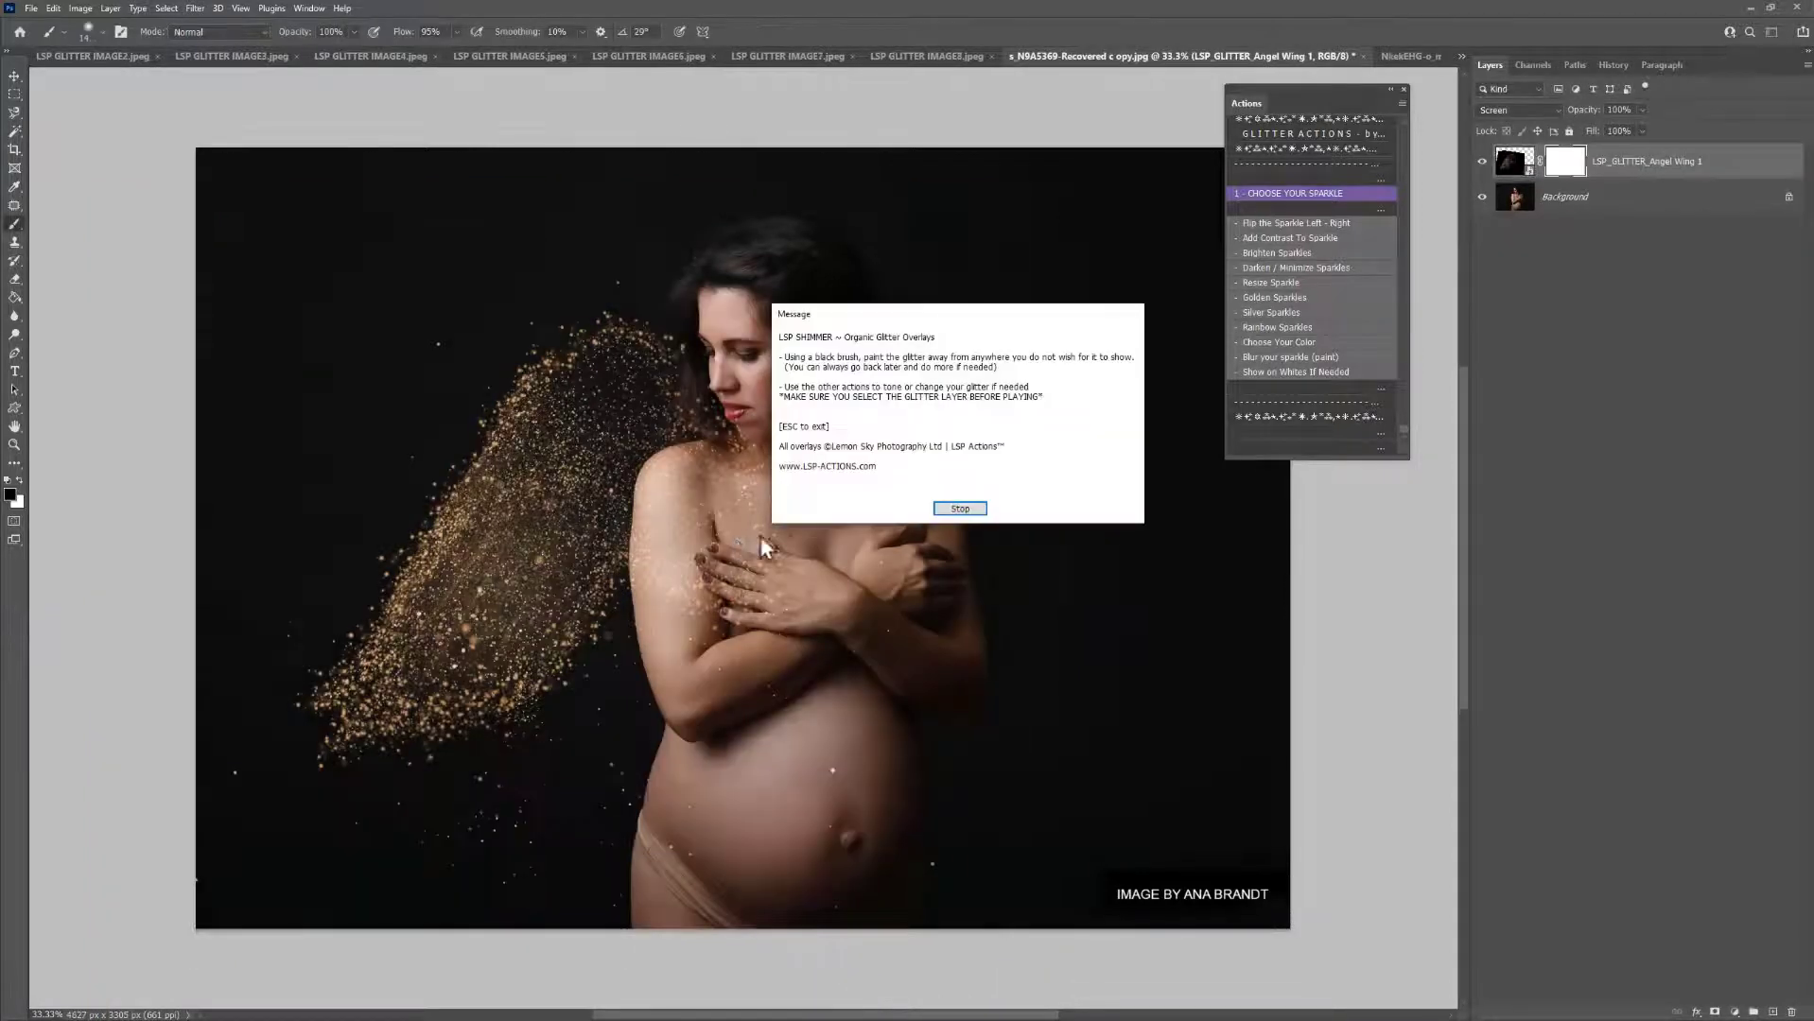
{"action": "left_click", "coordinate": [959, 508]}
Mask the first wing's glitter off the woman's chest, arm and face with a soft black brush of 458 px
{"action": "left_click", "coordinate": [830, 565]}
{"action": "right_click", "coordinate": [830, 565]}
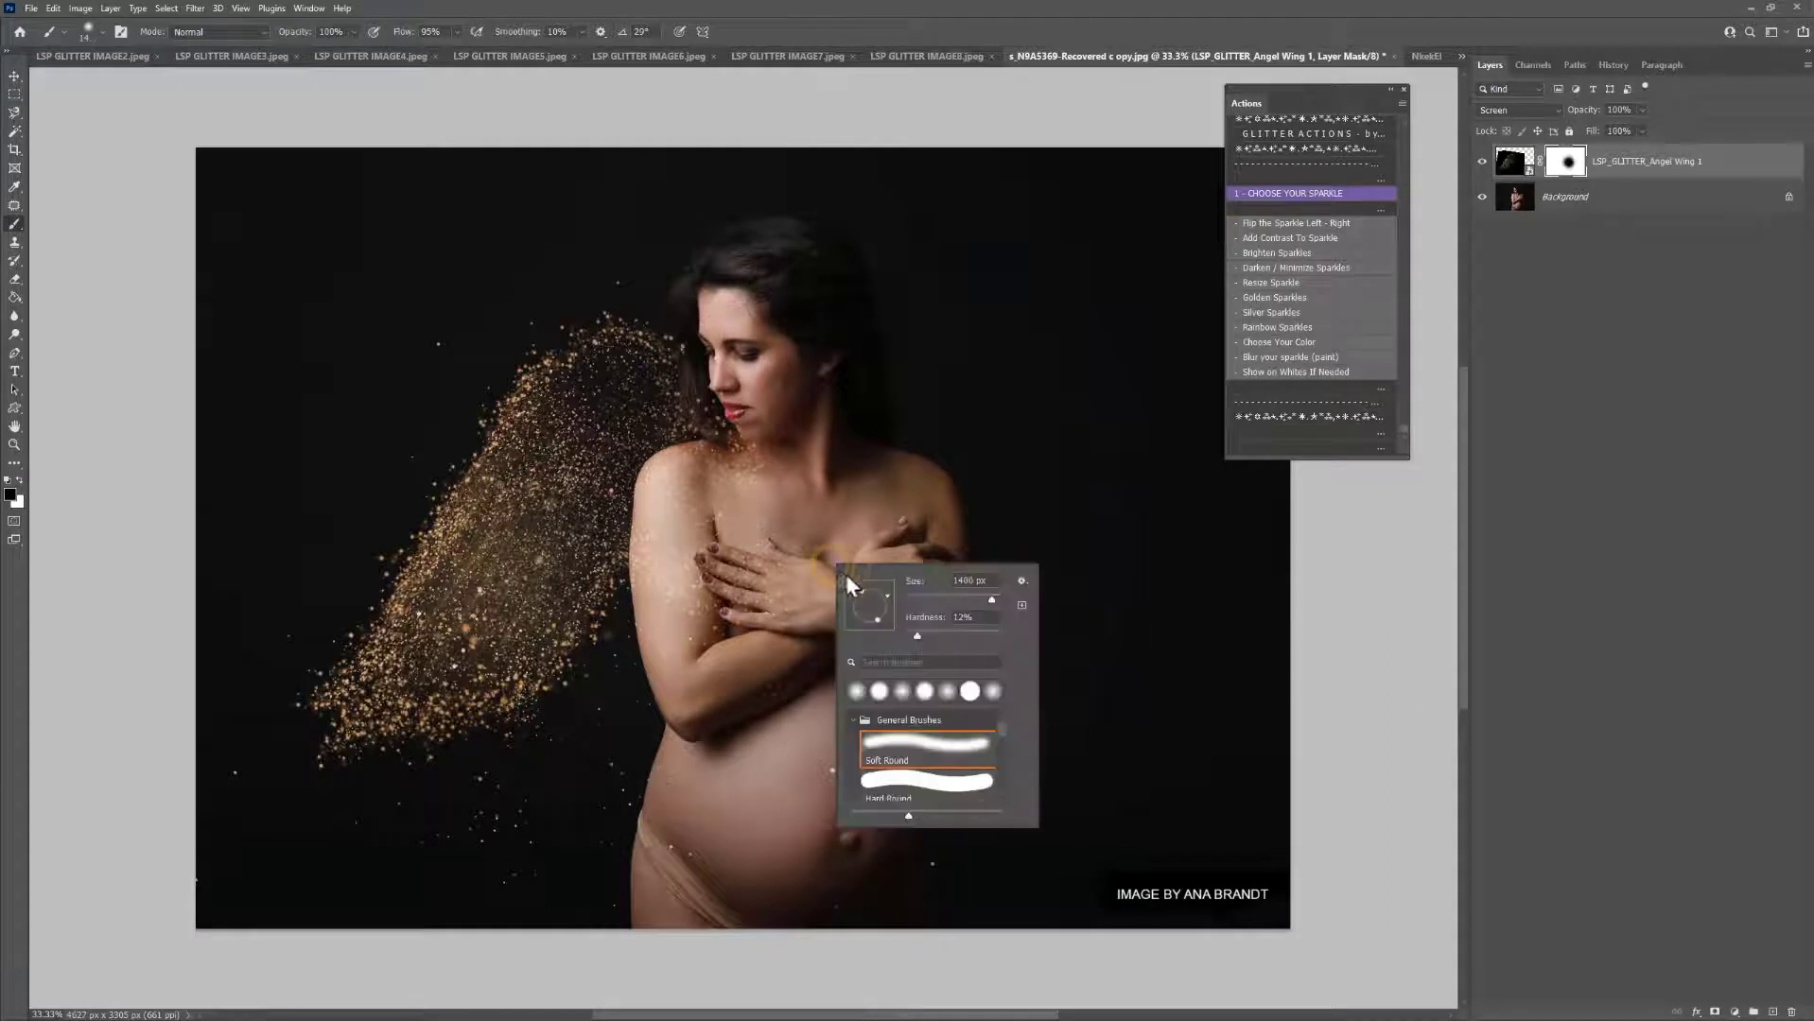
{"action": "left_click_drag", "start_coordinate": [991, 600], "coordinate": [984, 596]}
{"action": "mouse_move", "coordinate": [818, 501]}
{"action": "left_mouse_down"}
{"action": "mouse_move", "coordinate": [777, 485]}
{"action": "mouse_move", "coordinate": [791, 441]}
{"action": "mouse_move", "coordinate": [729, 379]}
{"action": "mouse_move", "coordinate": [691, 499]}
{"action": "mouse_move", "coordinate": [648, 506]}
{"action": "mouse_move", "coordinate": [668, 486]}
{"action": "mouse_move", "coordinate": [648, 689]}
{"action": "mouse_move", "coordinate": [689, 497]}
{"action": "left_mouse_up"}
{"action": "left_click_drag", "start_coordinate": [735, 340], "coordinate": [909, 463]}
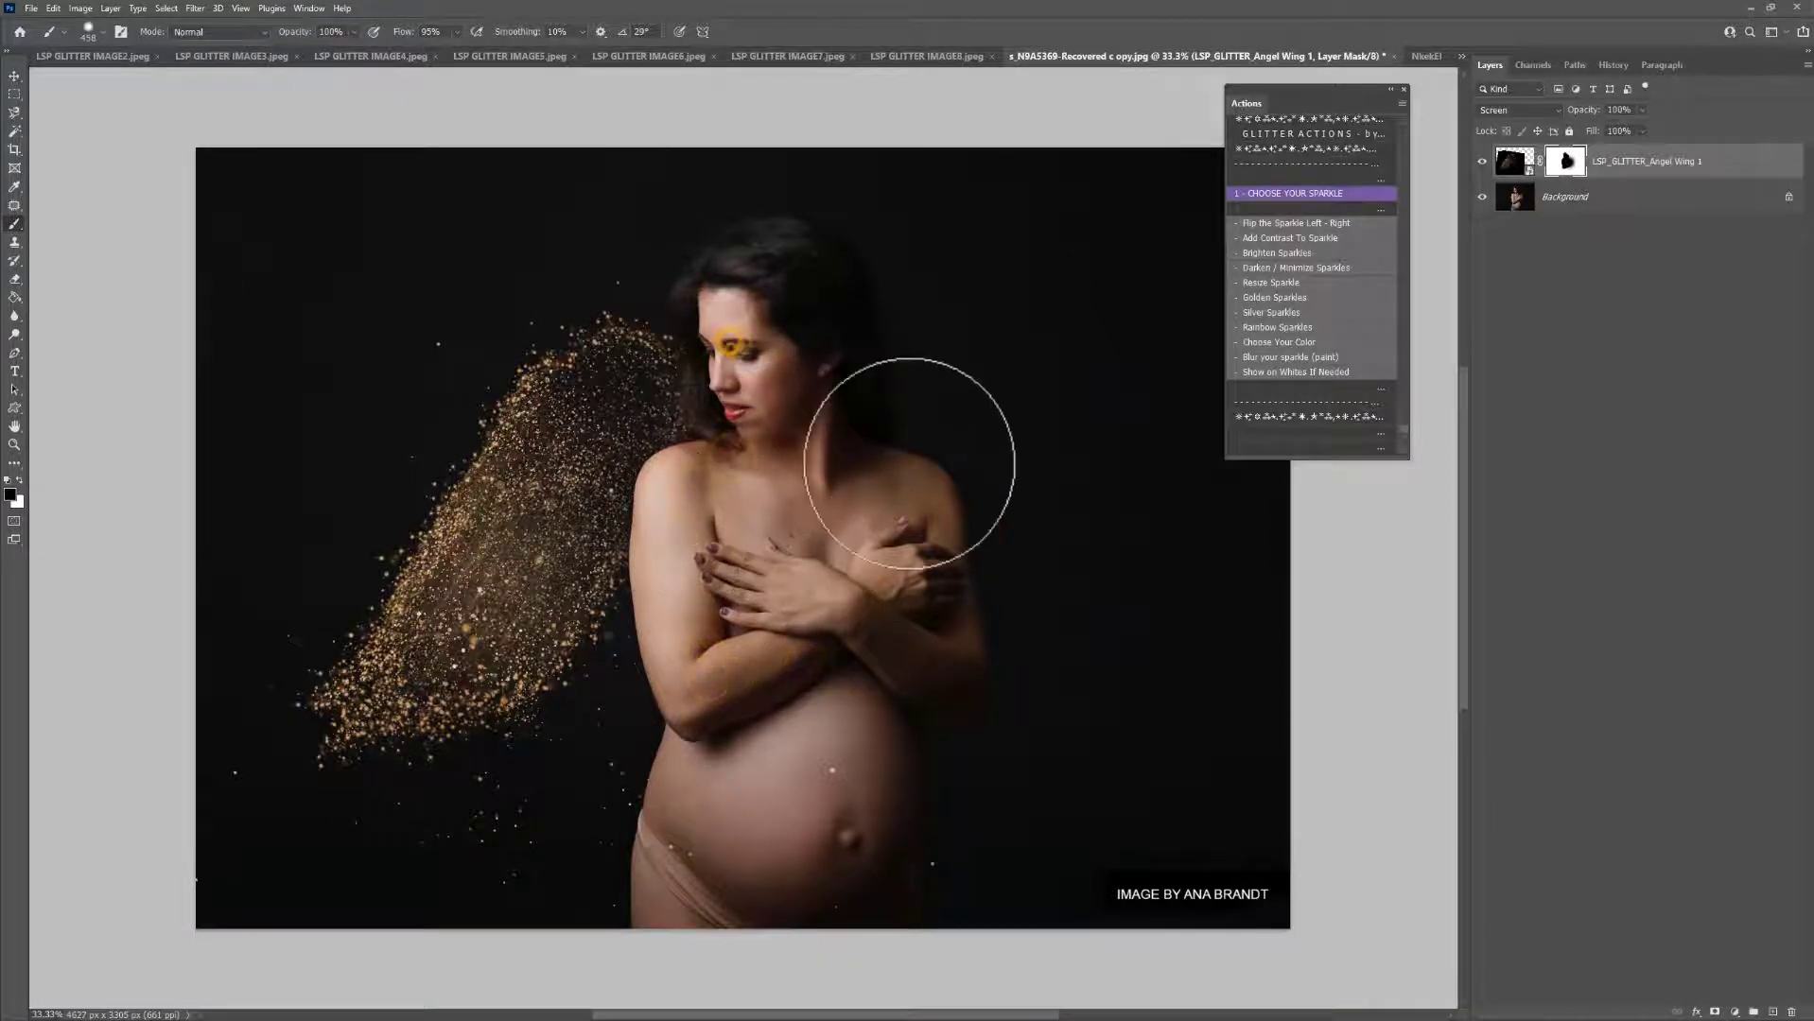
Run 1 - CHOOSE YOUR SPARKLE again, place the LSP_GLITTER_Angel Wing 3 overlay and flip it horizontally
{"action": "left_click", "coordinate": [855, 515]}
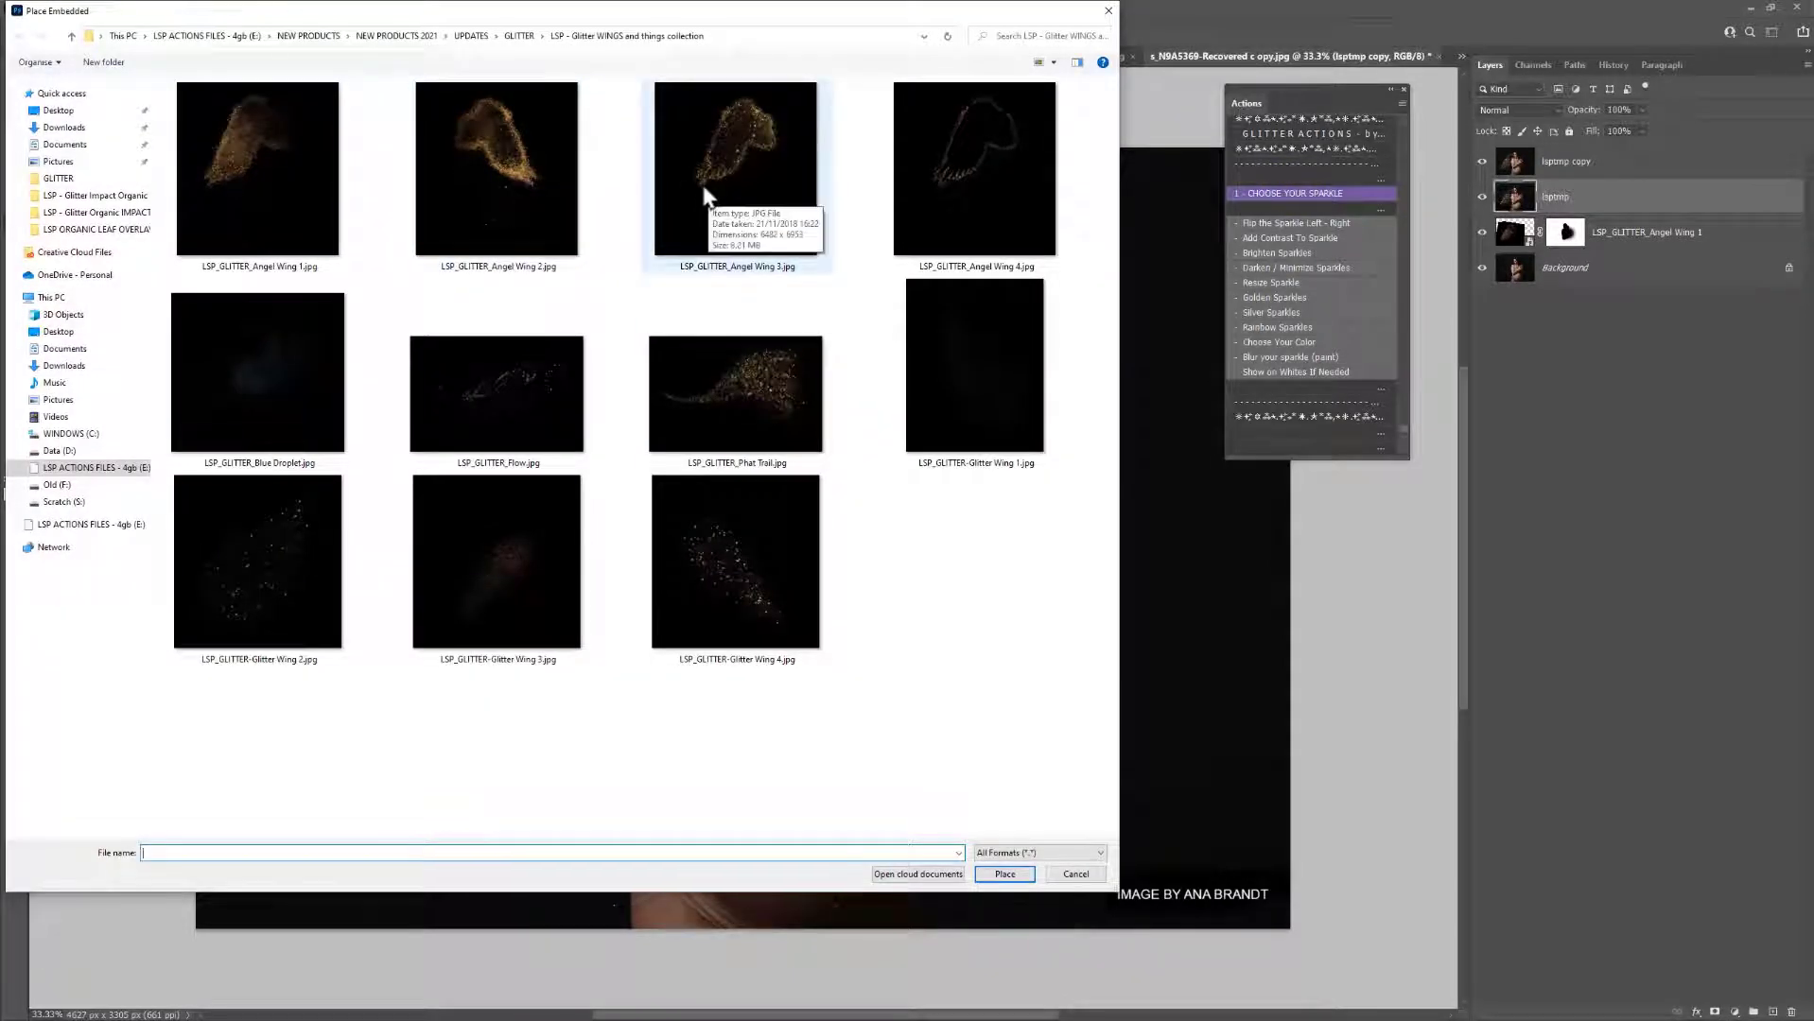
{"action": "double_click", "coordinate": [755, 174]}
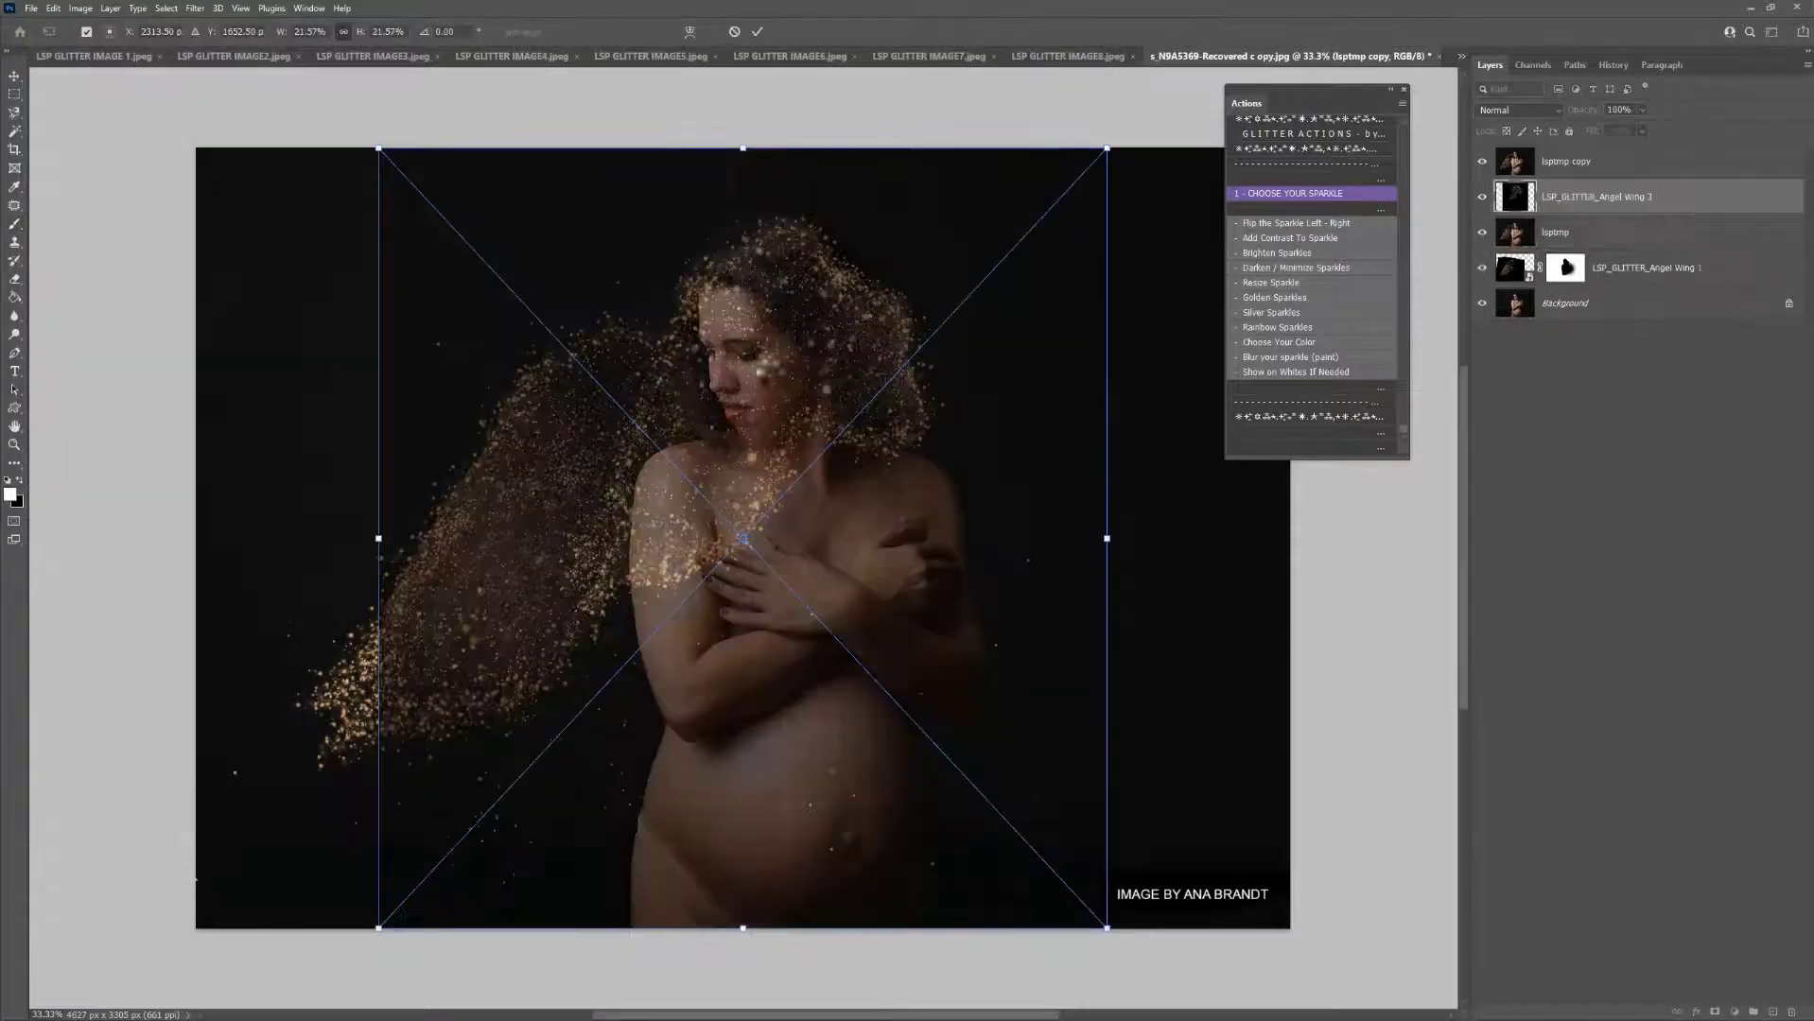
{"action": "right_click", "coordinate": [776, 461]}
{"action": "left_click", "coordinate": [851, 720]}
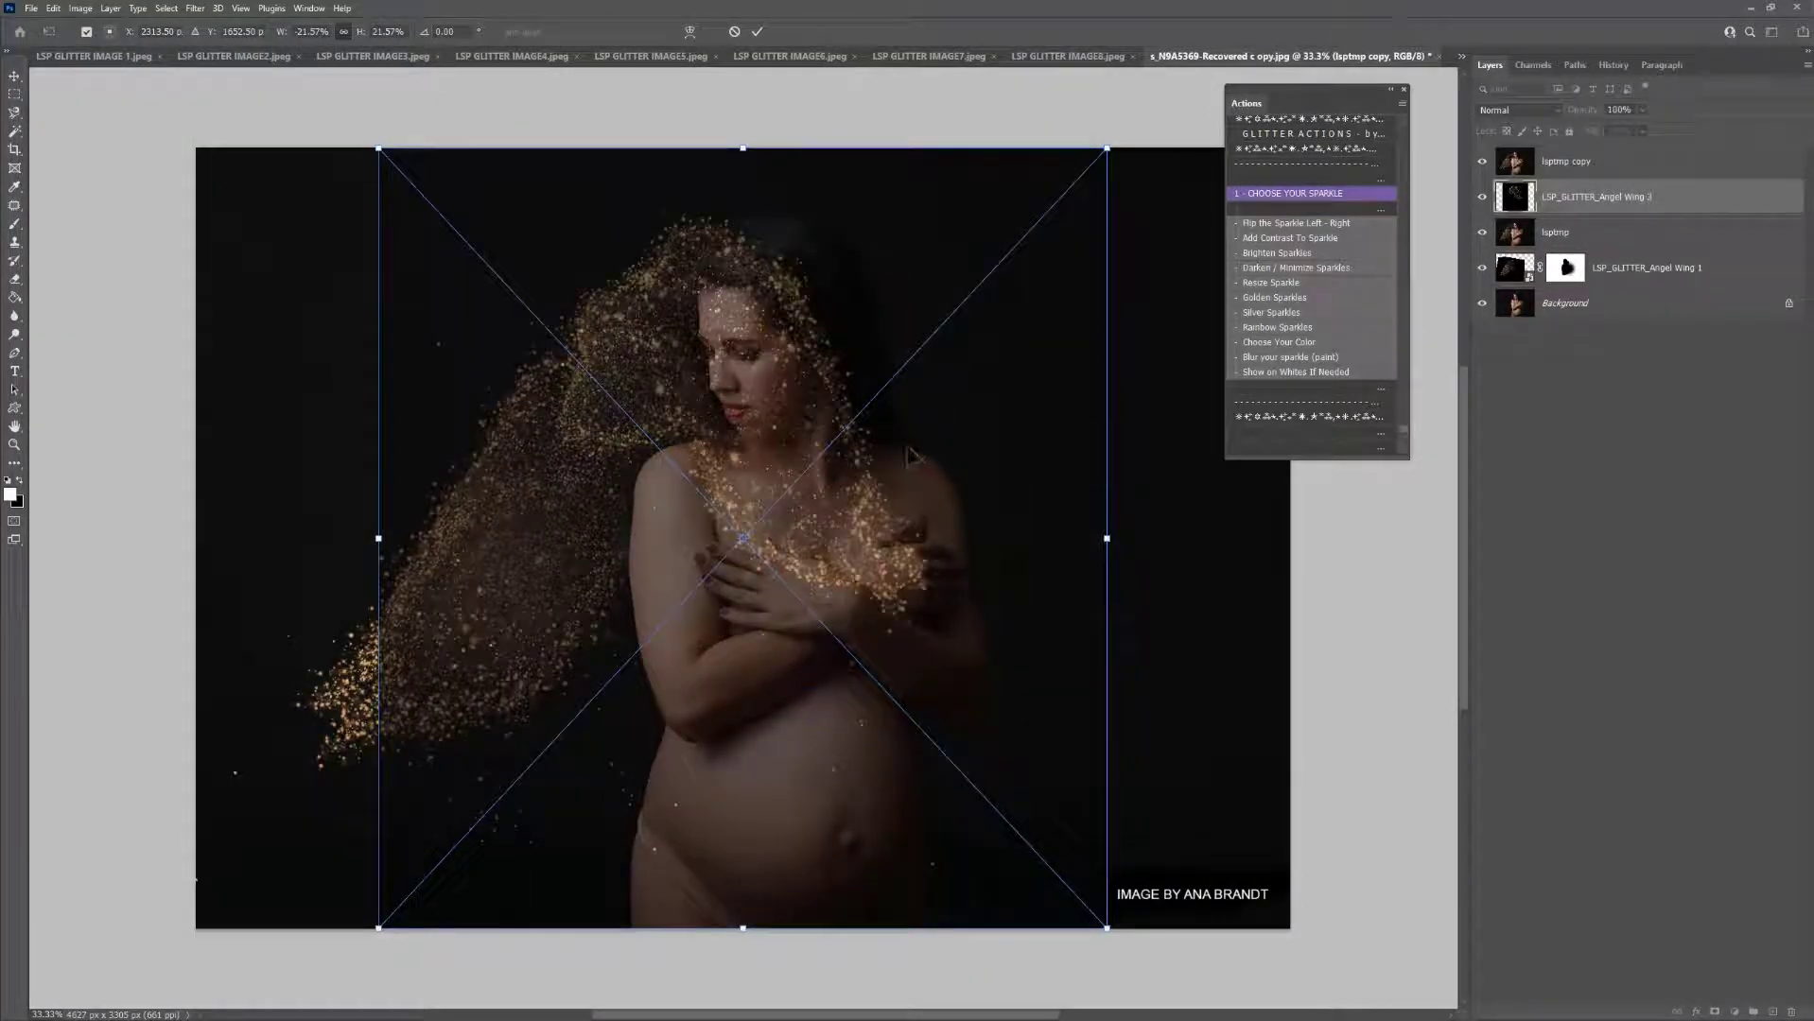
Move and rotate the second wing behind the woman's other shoulder to mirror the first, scale it to about 23.17% and place it
{"action": "left_click_drag", "start_coordinate": [679, 475], "coordinate": [944, 591]}
{"action": "left_click_drag", "start_coordinate": [903, 215], "coordinate": [997, 553]}
{"action": "left_click_drag", "start_coordinate": [497, 454], "coordinate": [471, 486]}
{"action": "left_click_drag", "start_coordinate": [914, 535], "coordinate": [935, 532]}
{"action": "right_click", "coordinate": [933, 526]}
{"action": "key", "text": "Escape"}
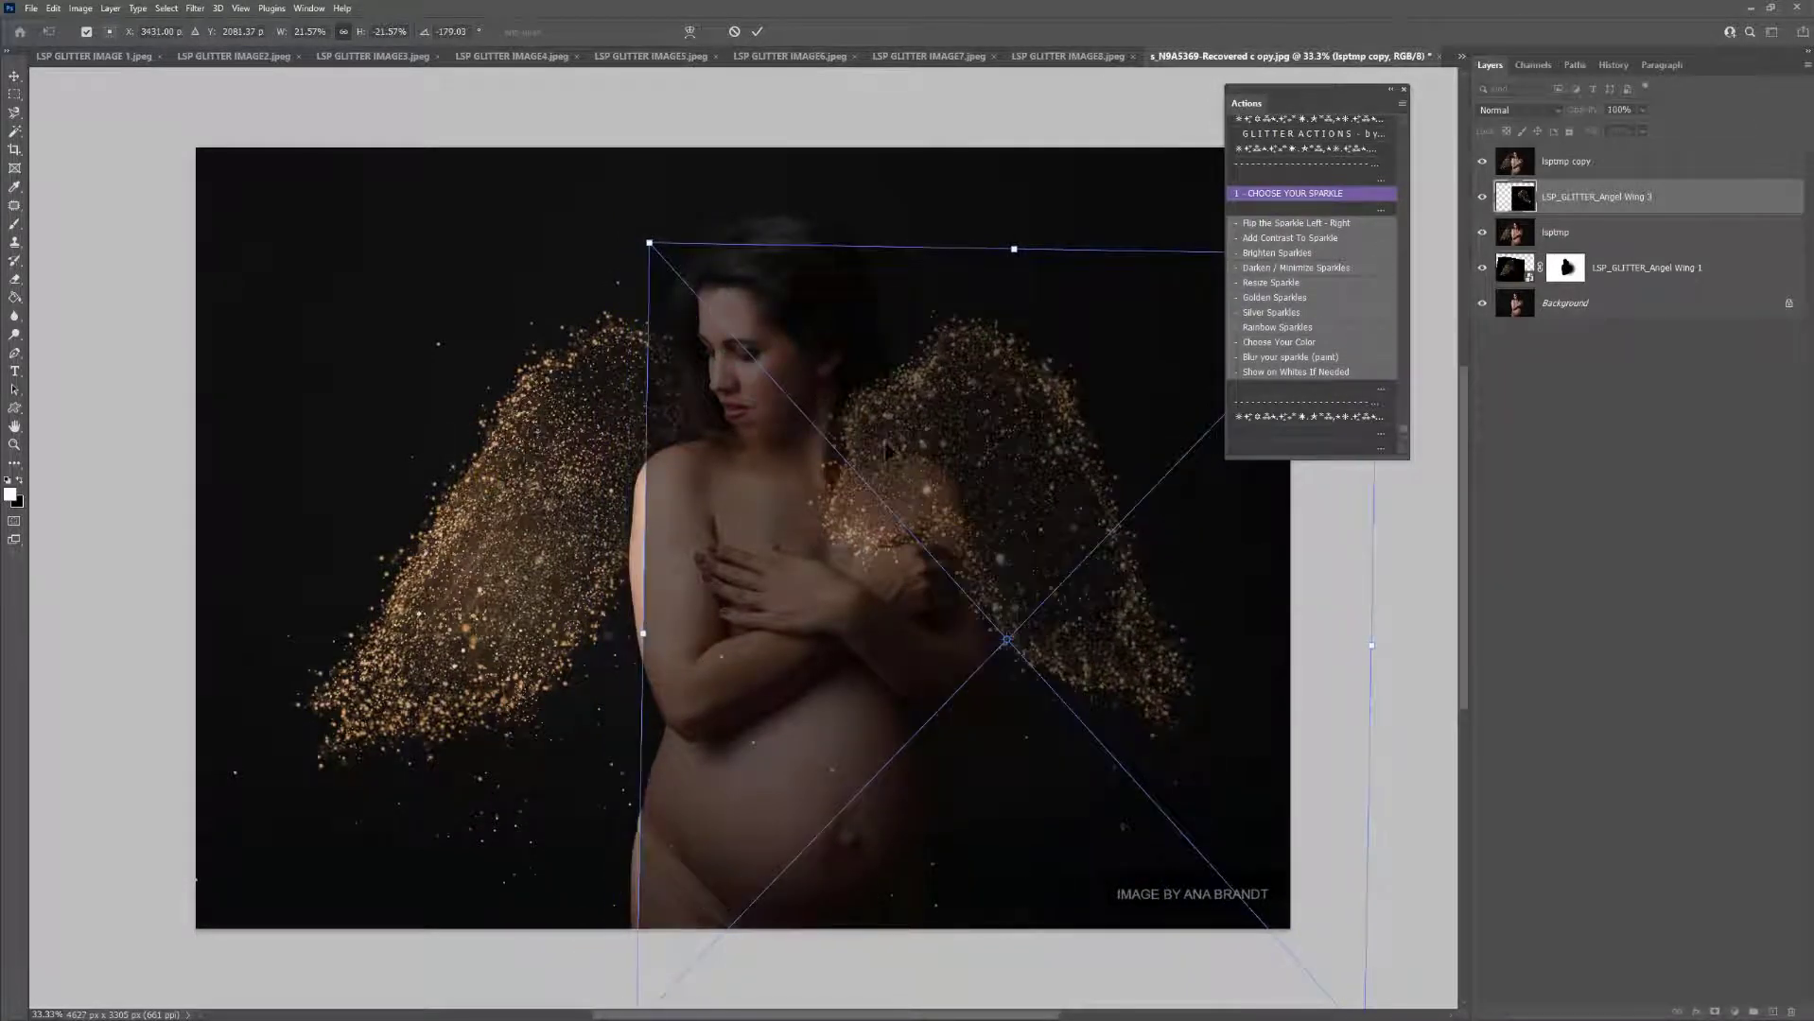
{"action": "mouse_move", "coordinate": [641, 631]}
{"action": "left_mouse_down"}
{"action": "mouse_move", "coordinate": [600, 609]}
{"action": "mouse_move", "coordinate": [605, 629]}
{"action": "left_mouse_up"}
{"action": "left_click_drag", "start_coordinate": [762, 667], "coordinate": [759, 673]}
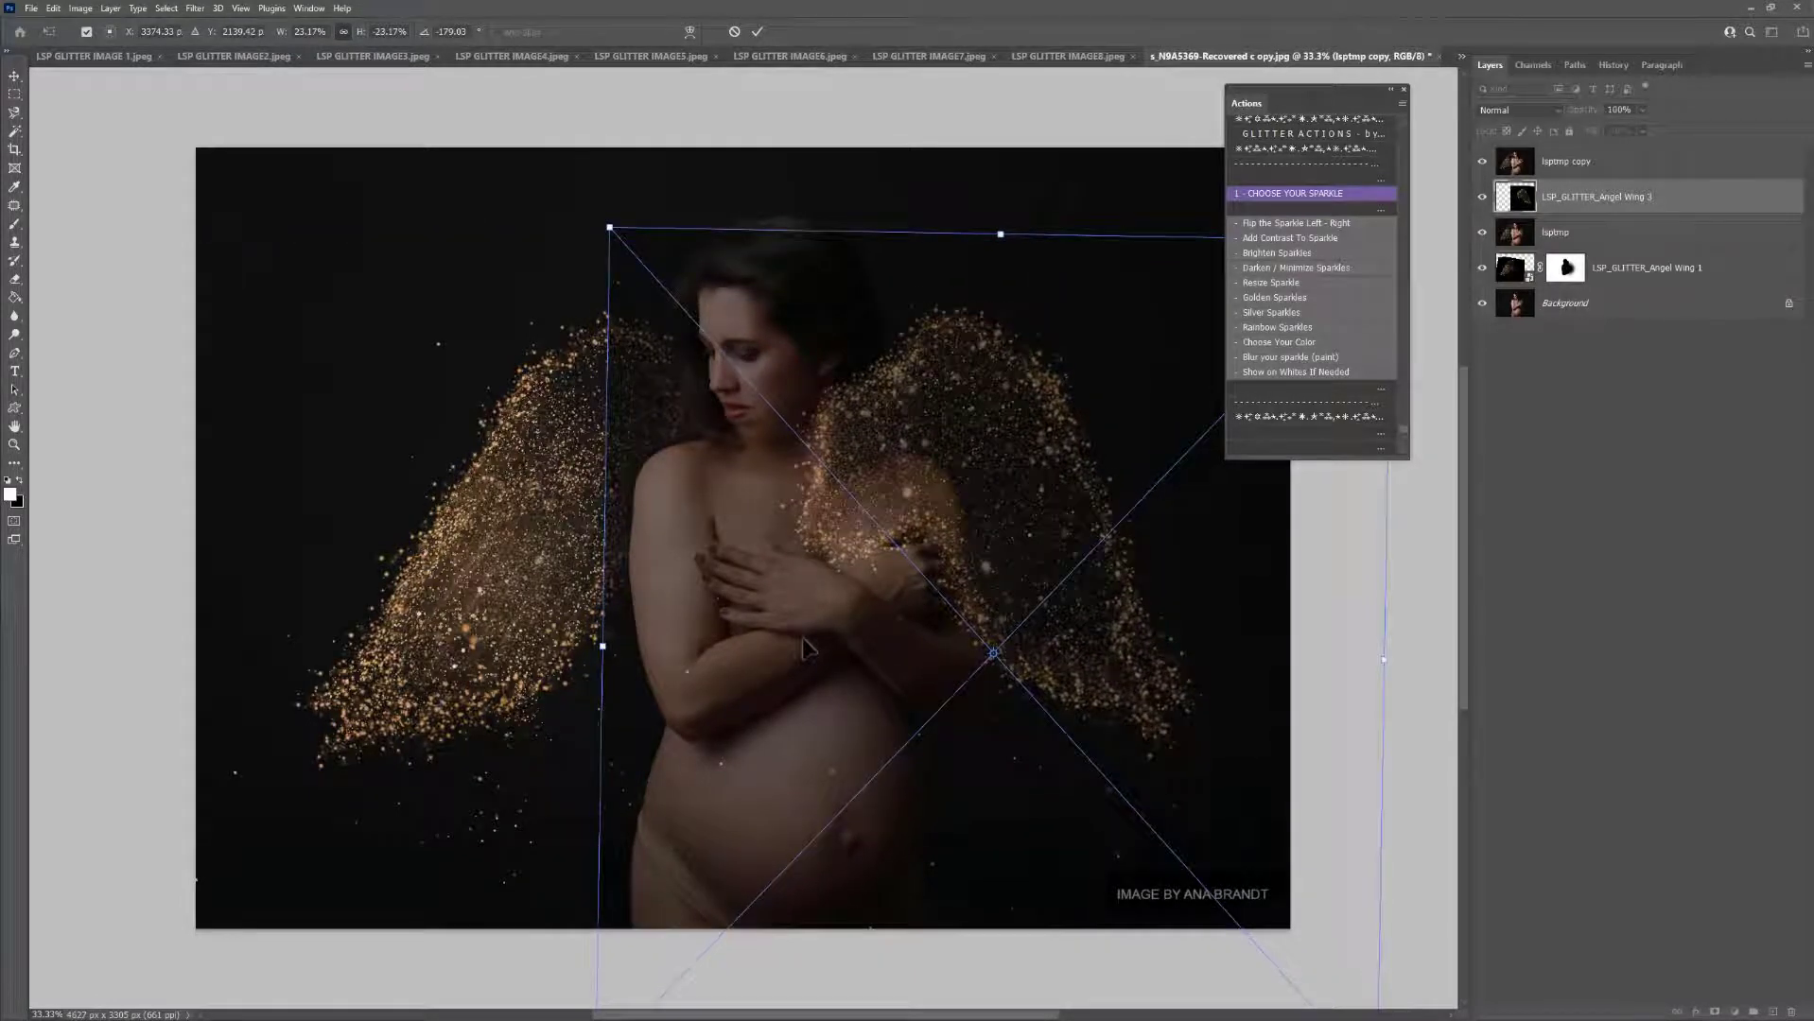
{"action": "key", "text": "Return"}
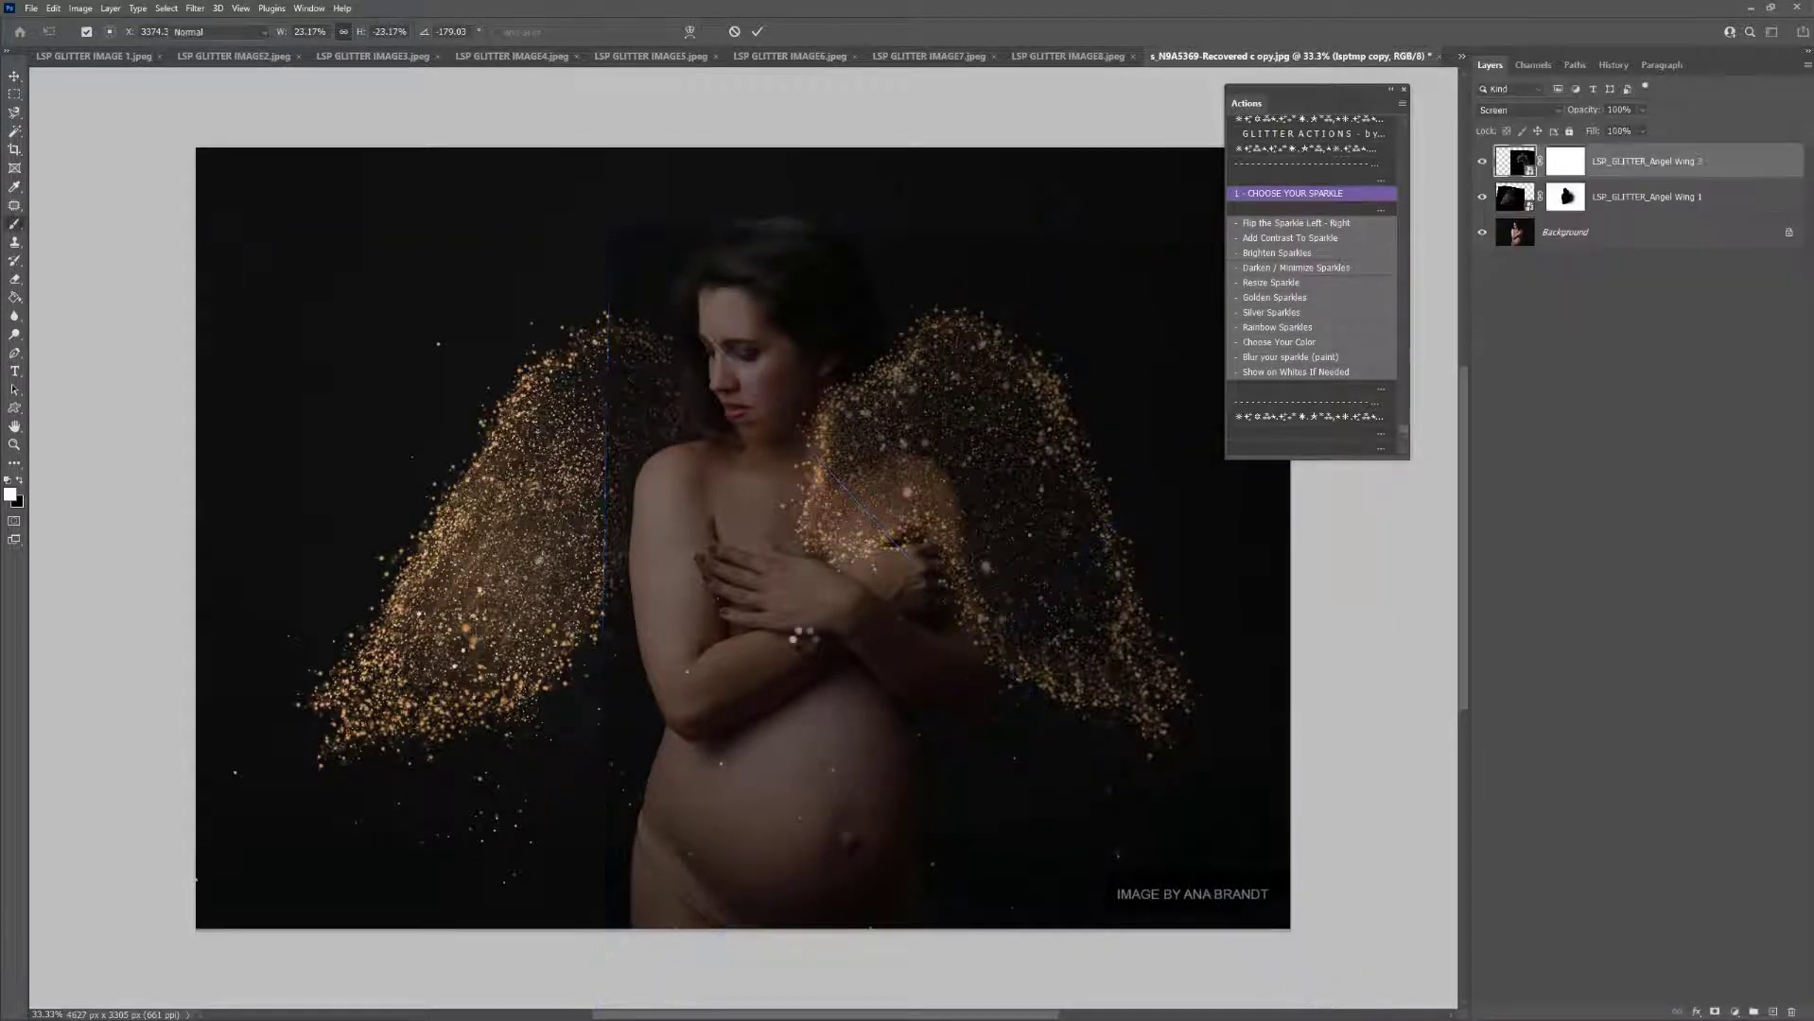
{"action": "left_click", "coordinate": [958, 509]}
Mask the second wing's glitter off the woman's shoulder and arm, and paint in white along the wing beside her body
{"action": "mouse_move", "coordinate": [851, 511]}
{"action": "left_mouse_down"}
{"action": "mouse_move", "coordinate": [794, 539]}
{"action": "mouse_move", "coordinate": [911, 481]}
{"action": "mouse_move", "coordinate": [923, 493]}
{"action": "mouse_move", "coordinate": [935, 615]}
{"action": "mouse_move", "coordinate": [888, 454]}
{"action": "mouse_move", "coordinate": [823, 364]}
{"action": "mouse_move", "coordinate": [862, 461]}
{"action": "mouse_move", "coordinate": [894, 462]}
{"action": "mouse_move", "coordinate": [923, 567]}
{"action": "mouse_move", "coordinate": [863, 668]}
{"action": "mouse_move", "coordinate": [858, 596]}
{"action": "left_mouse_up"}
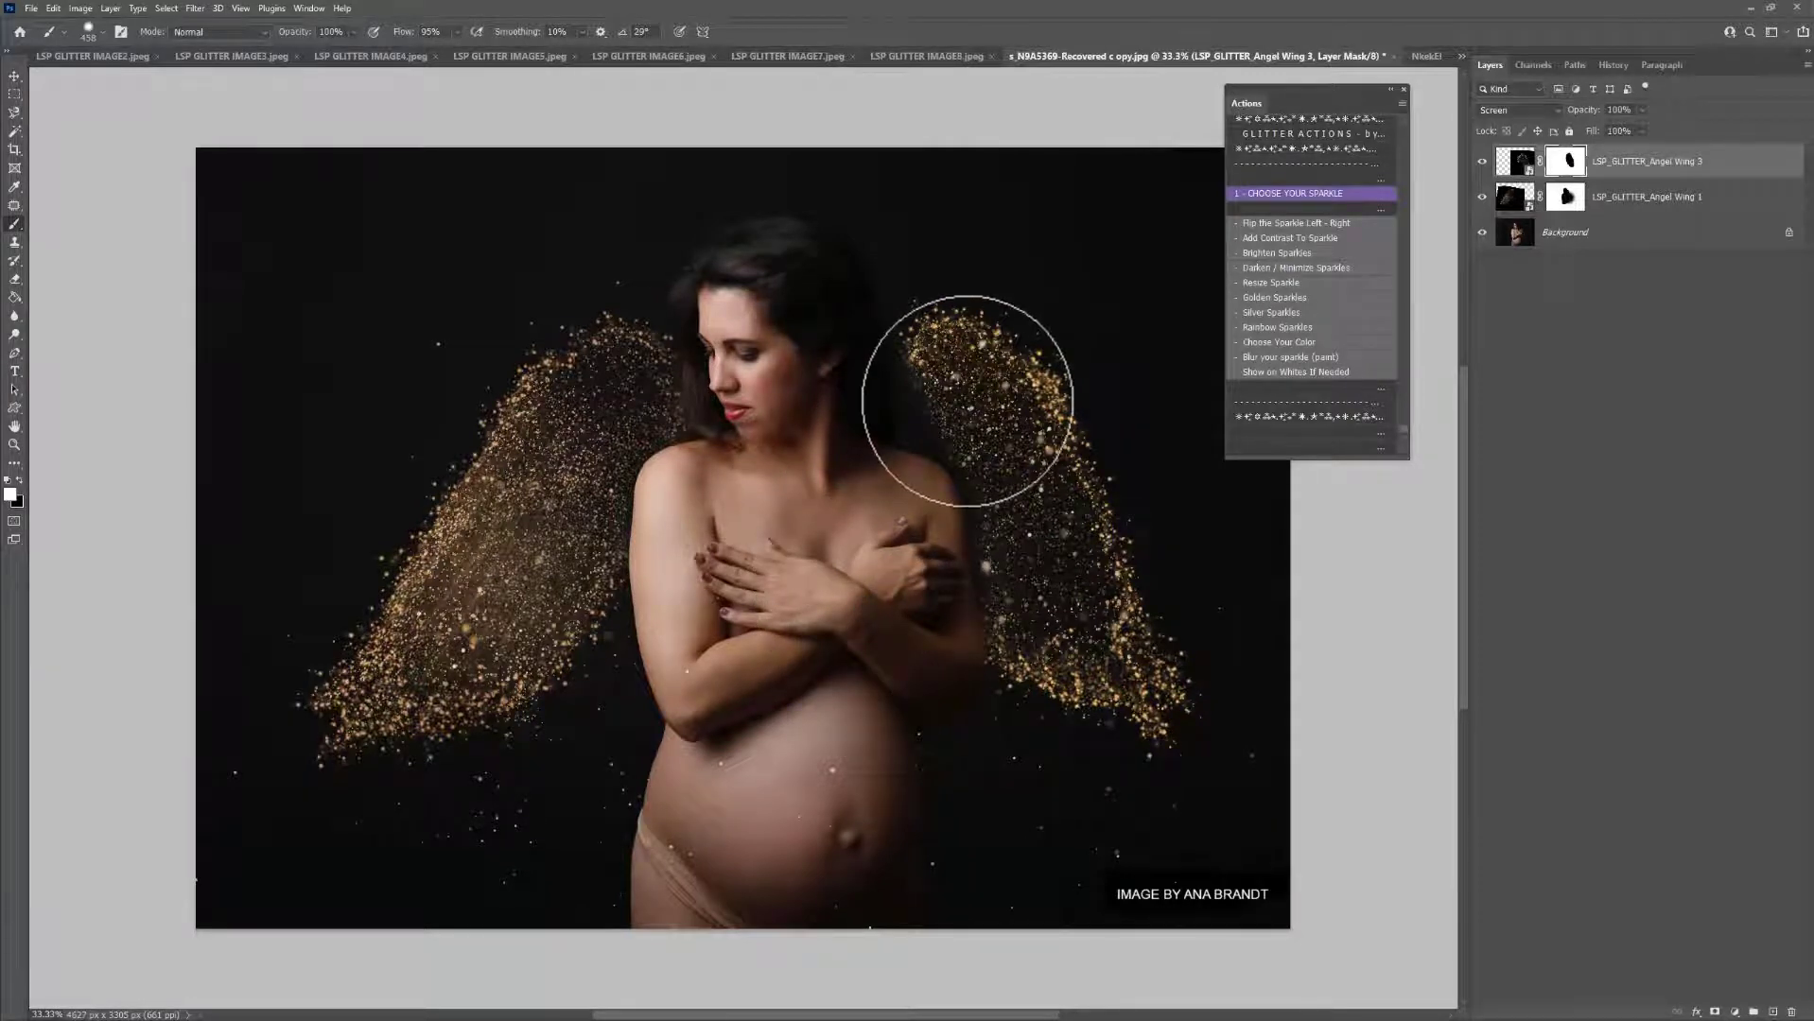
{"action": "mouse_move", "coordinate": [956, 405]}
{"action": "left_mouse_down"}
{"action": "mouse_move", "coordinate": [1000, 460]}
{"action": "mouse_move", "coordinate": [1043, 649]}
{"action": "left_mouse_up"}
{"action": "mouse_move", "coordinate": [968, 412]}
{"action": "left_mouse_down"}
{"action": "mouse_move", "coordinate": [825, 404]}
{"action": "mouse_move", "coordinate": [842, 367]}
{"action": "left_mouse_up"}
{"action": "key", "text": "x"}
Fade the second wing's inner area on its layer mask with a black brush of about 1591 px at 0% hardness
{"action": "right_click", "coordinate": [844, 366]}
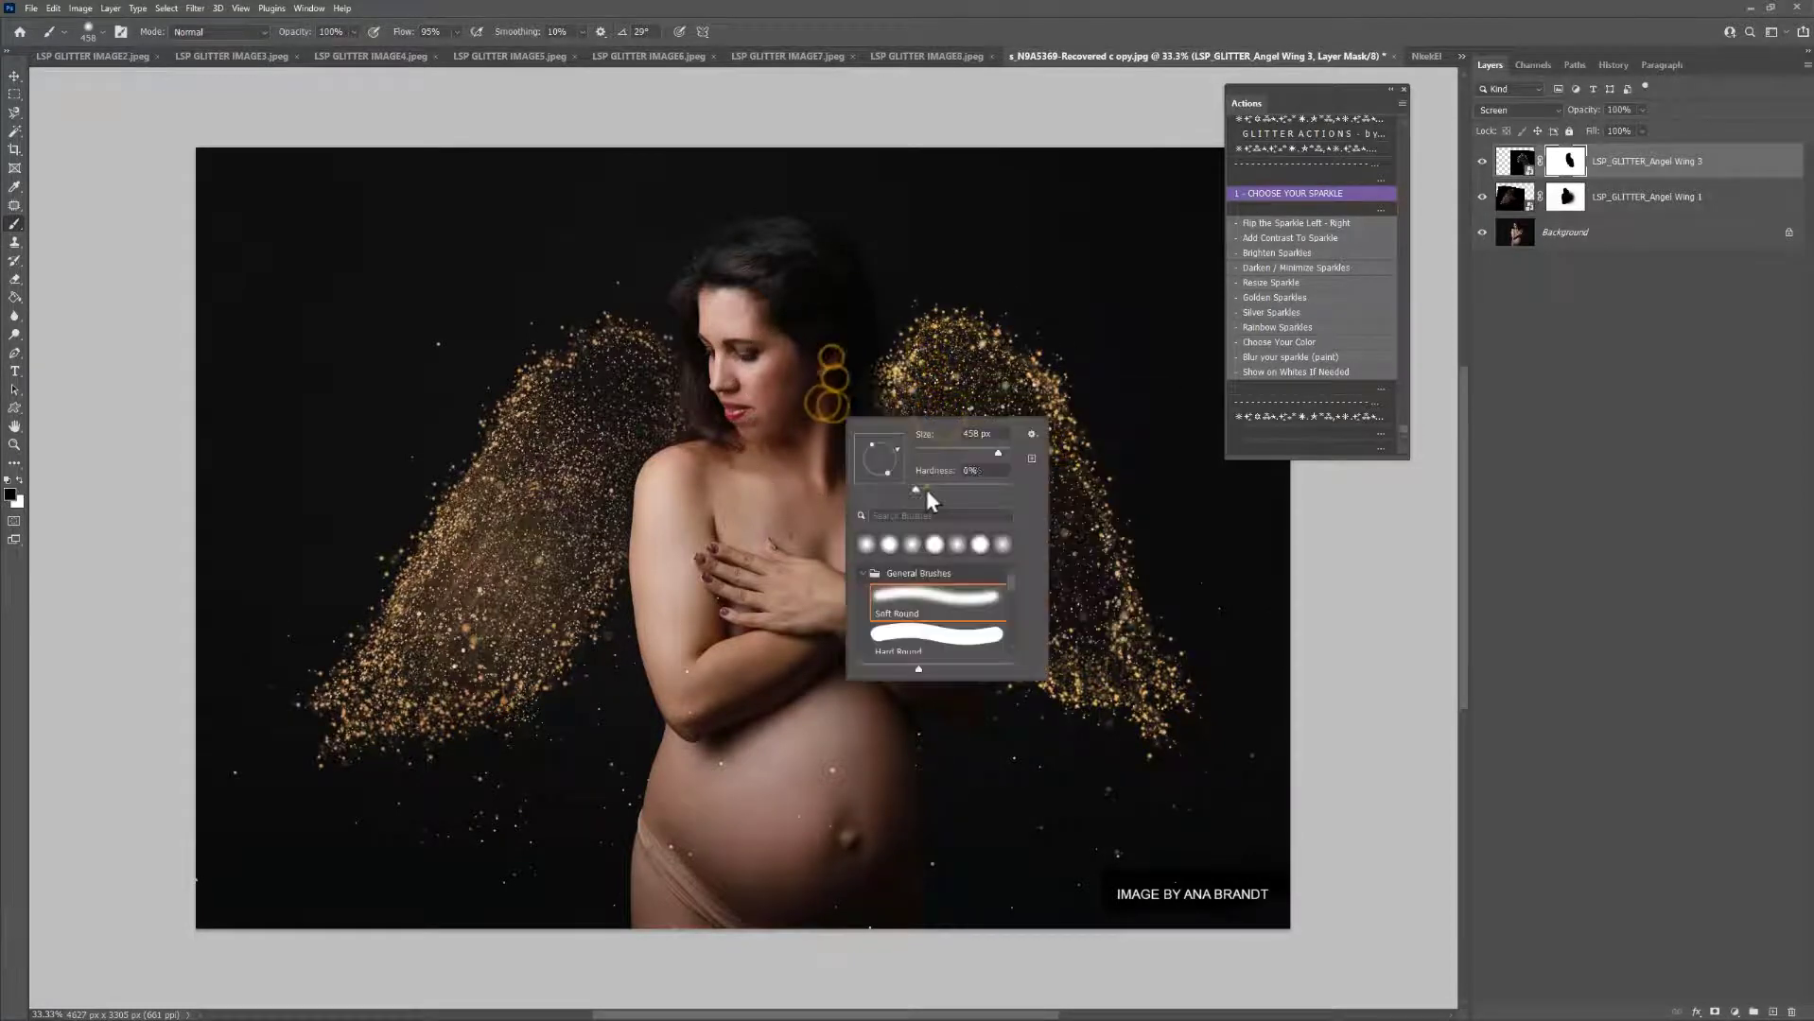
{"action": "left_click", "coordinate": [926, 488]}
{"action": "left_click", "coordinate": [1000, 452]}
{"action": "left_click", "coordinate": [794, 420]}
{"action": "left_click_drag", "start_coordinate": [797, 436], "coordinate": [777, 447]}
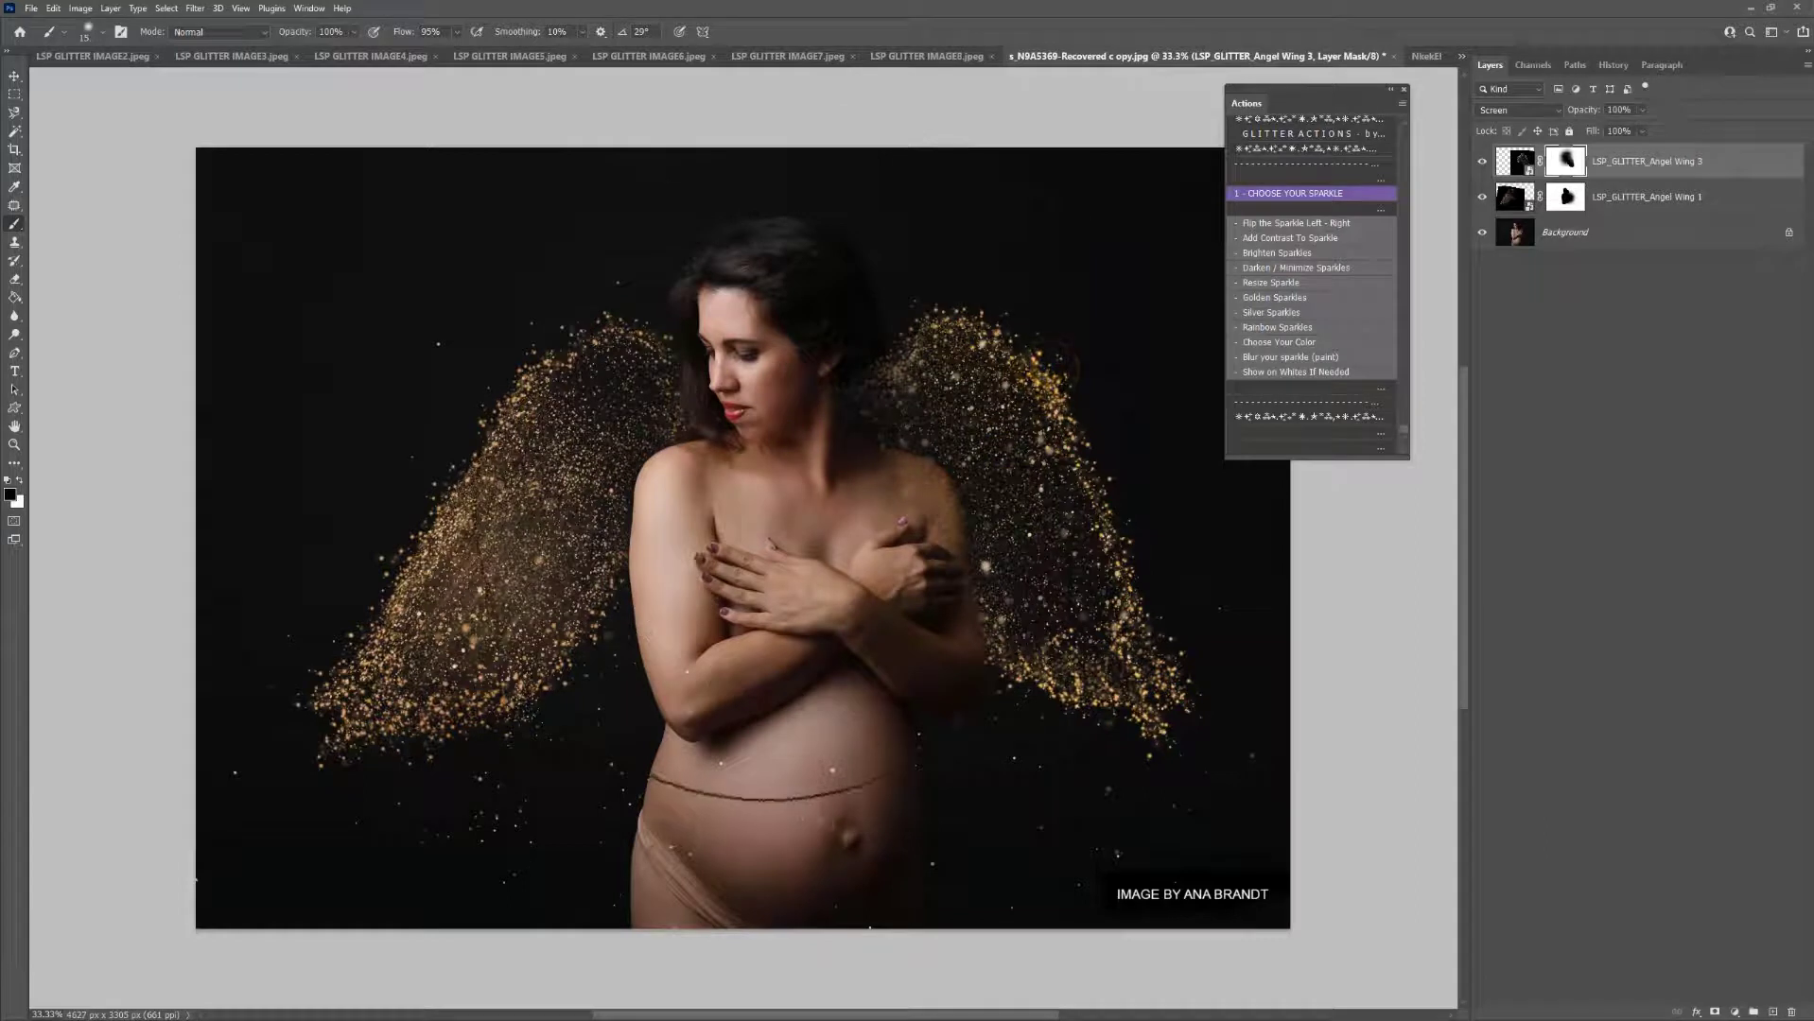
{"action": "left_click", "coordinate": [839, 570]}
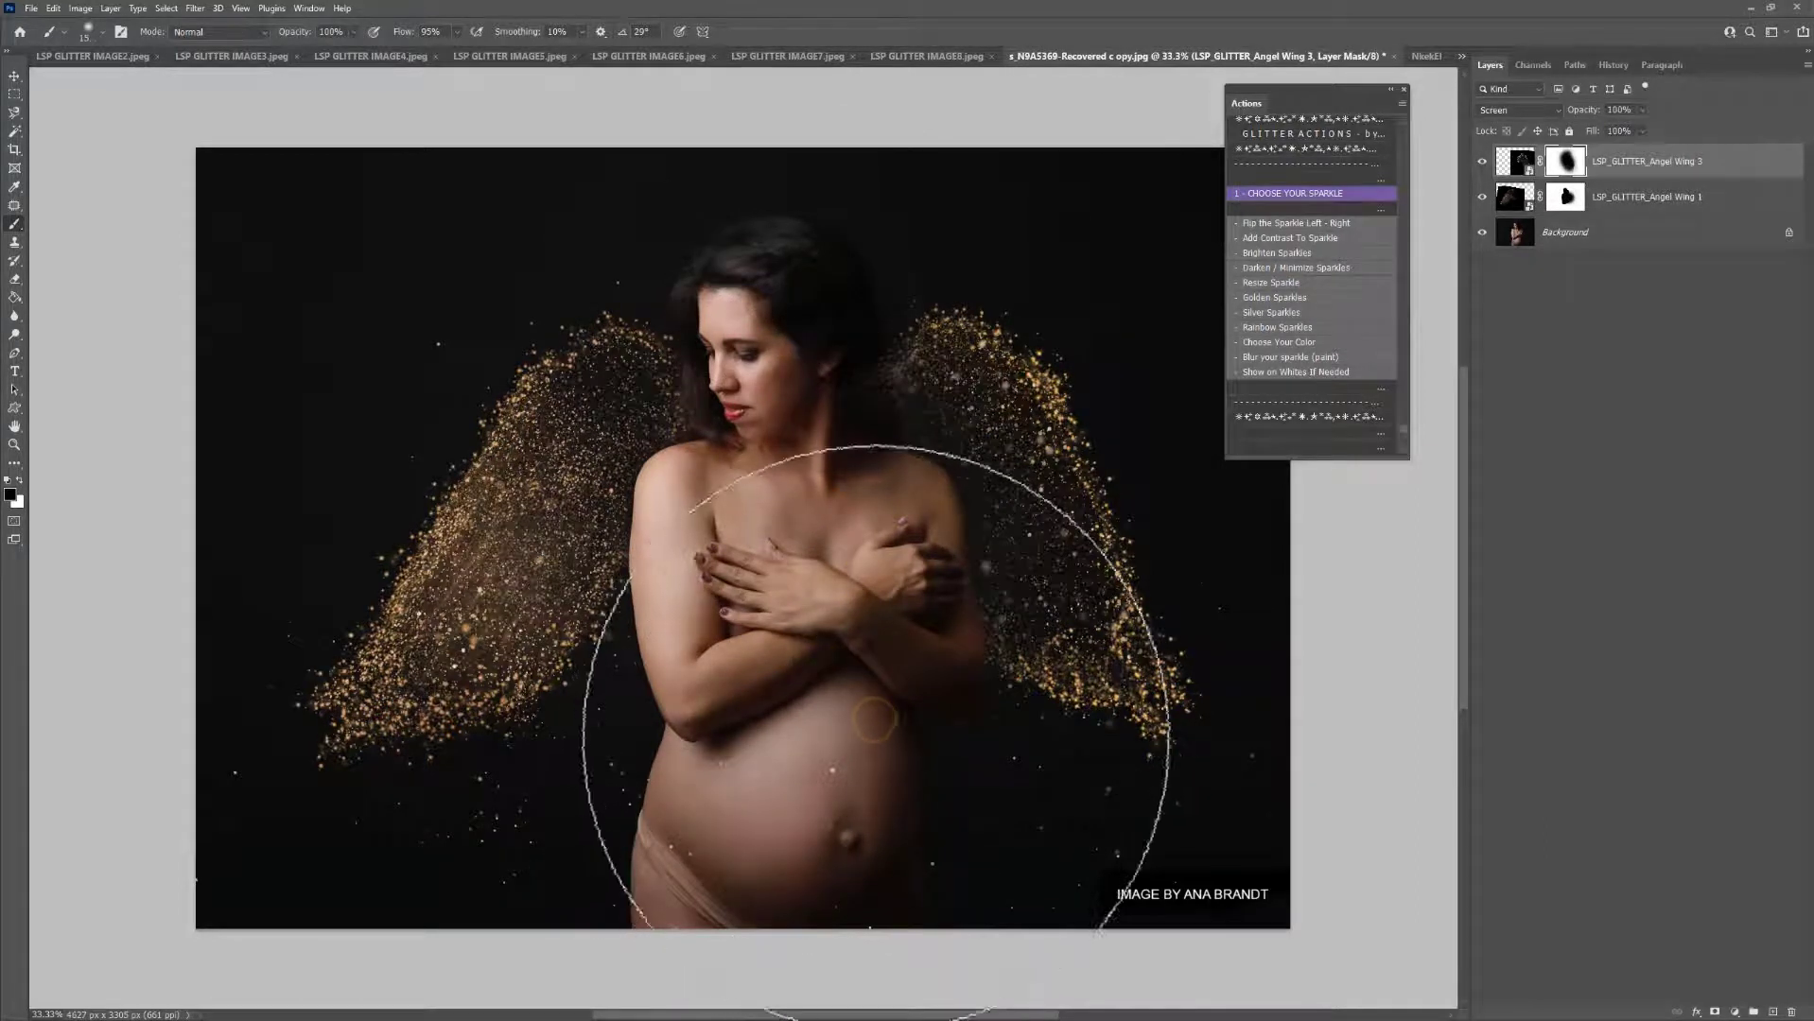
{"action": "right_click", "coordinate": [832, 548]}
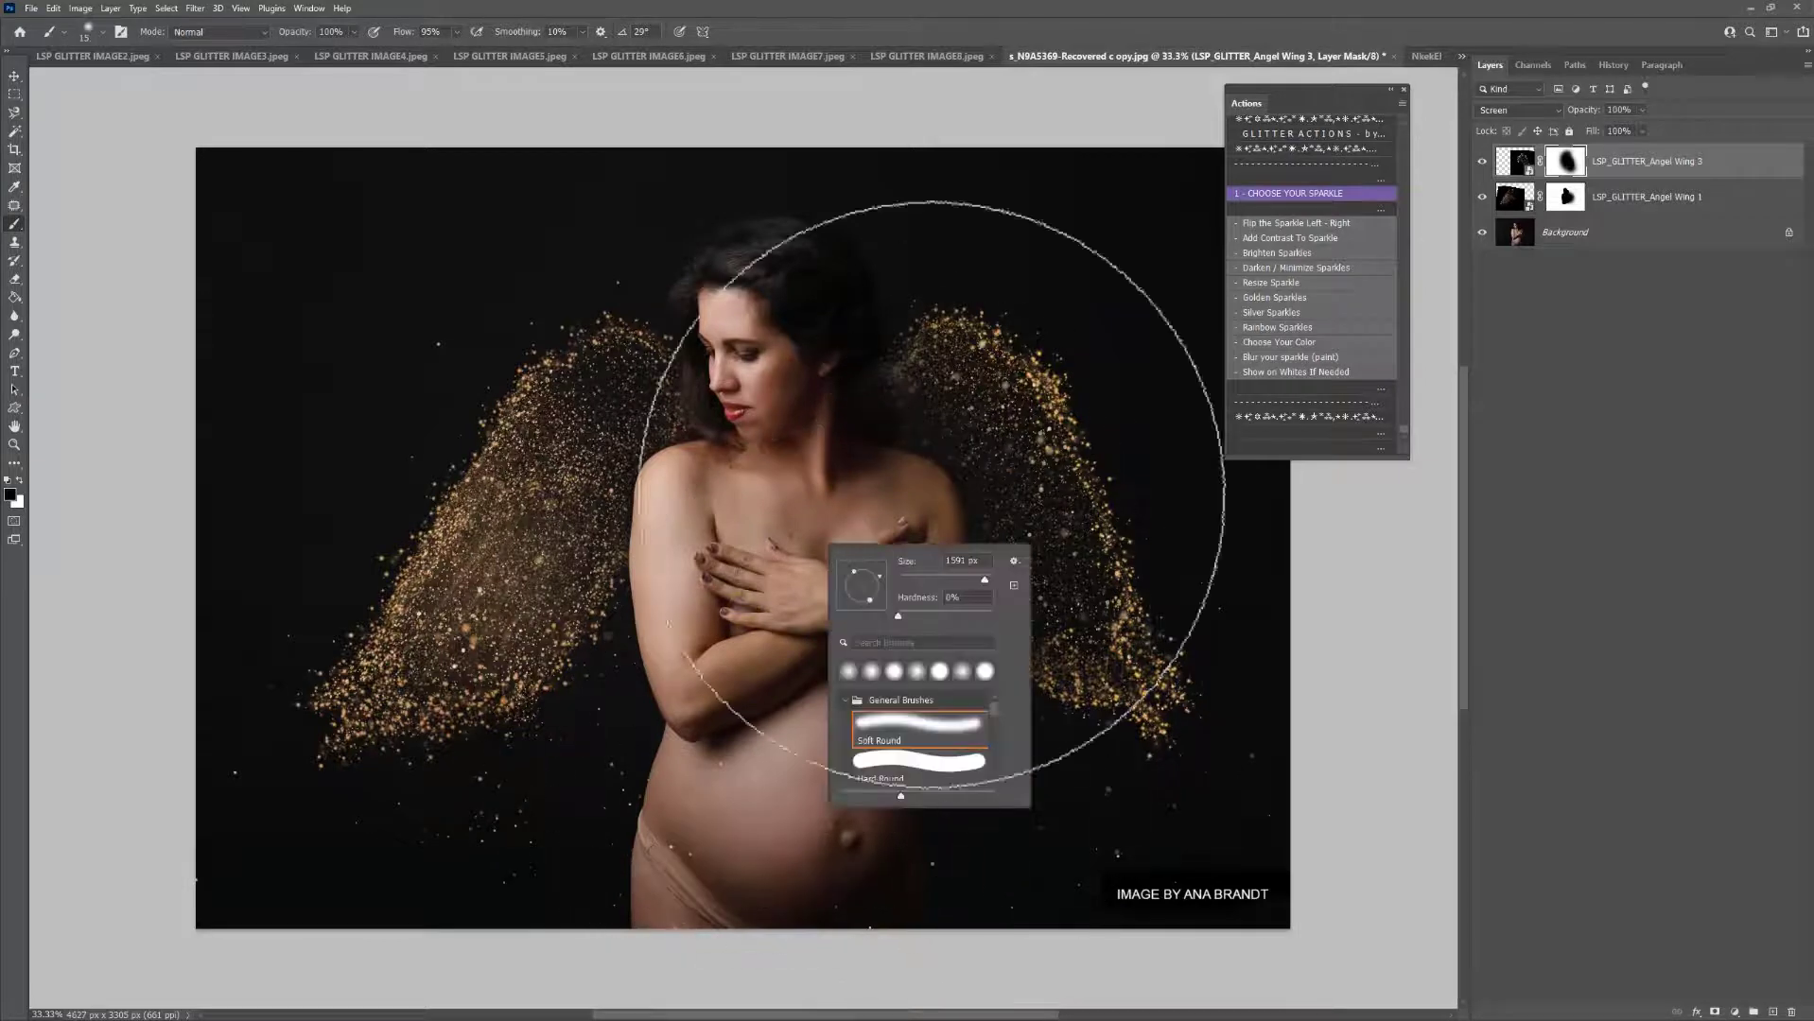
Run Brighten Sparkles on the LSP_GLITTER_Angel Wing 3 layer and paint black on its mask to soften the brightening over the wing
{"action": "left_click", "coordinate": [1516, 166]}
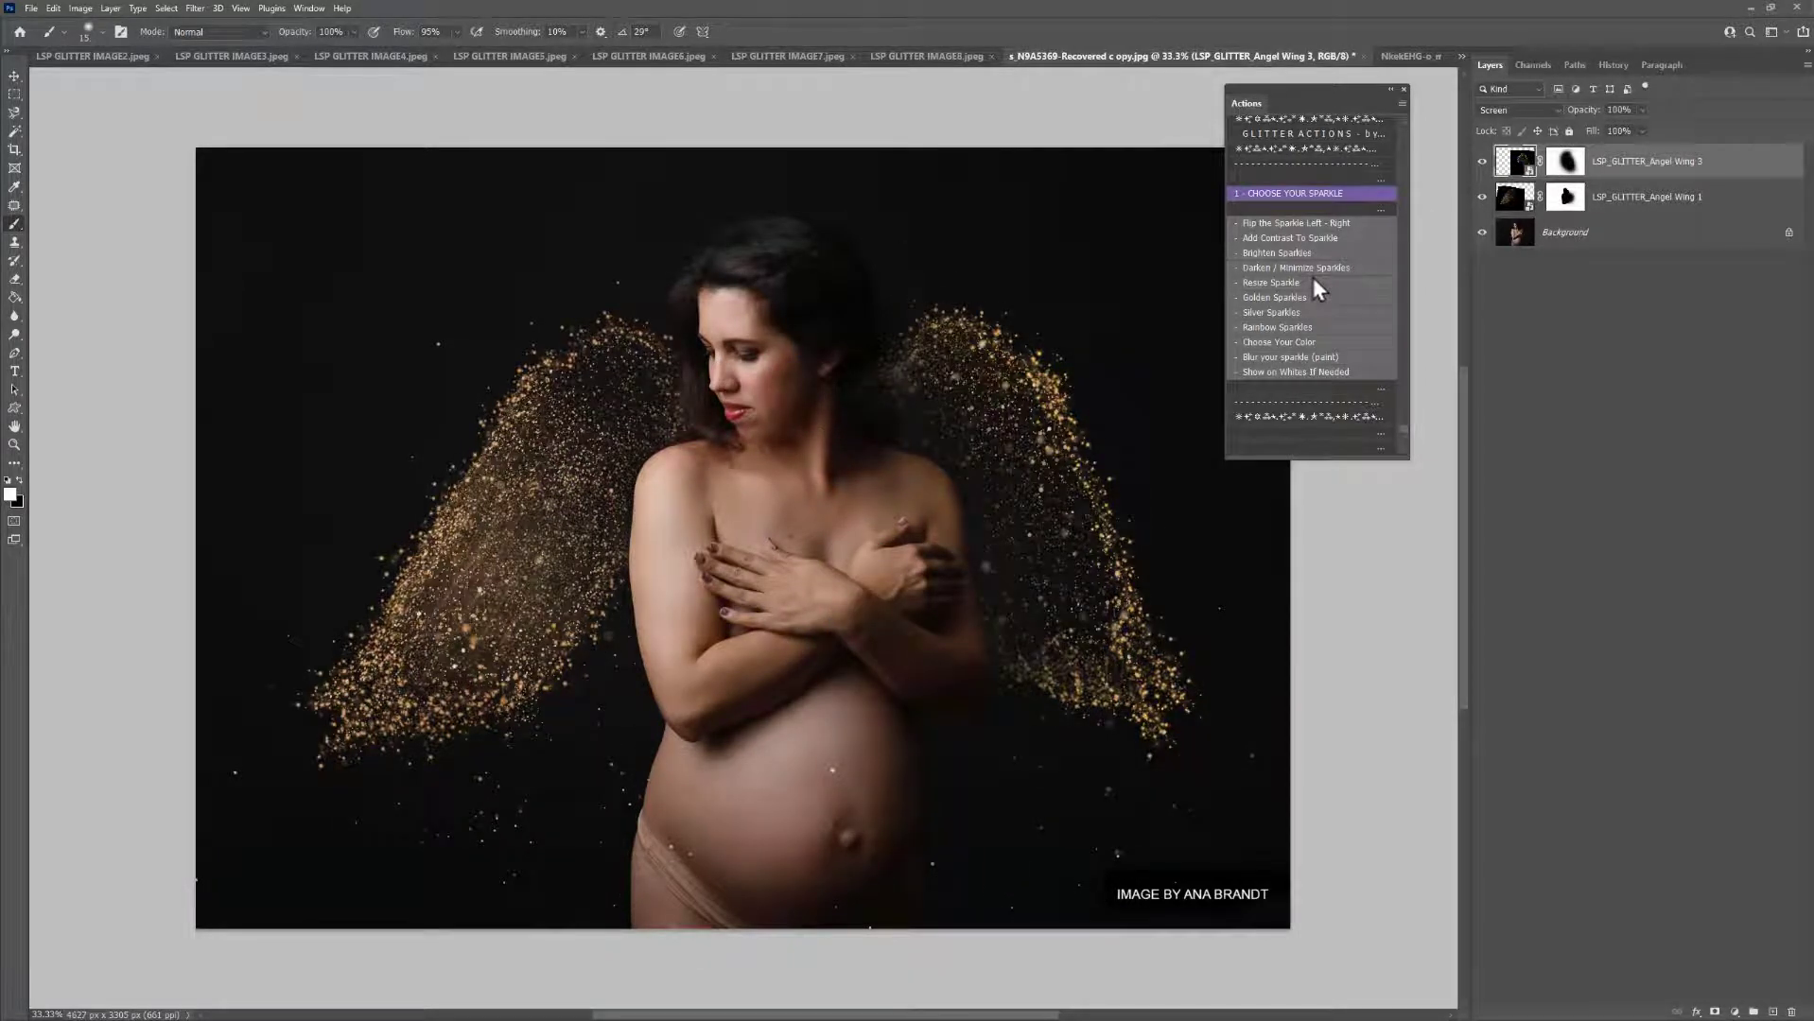
{"action": "left_click", "coordinate": [1295, 253]}
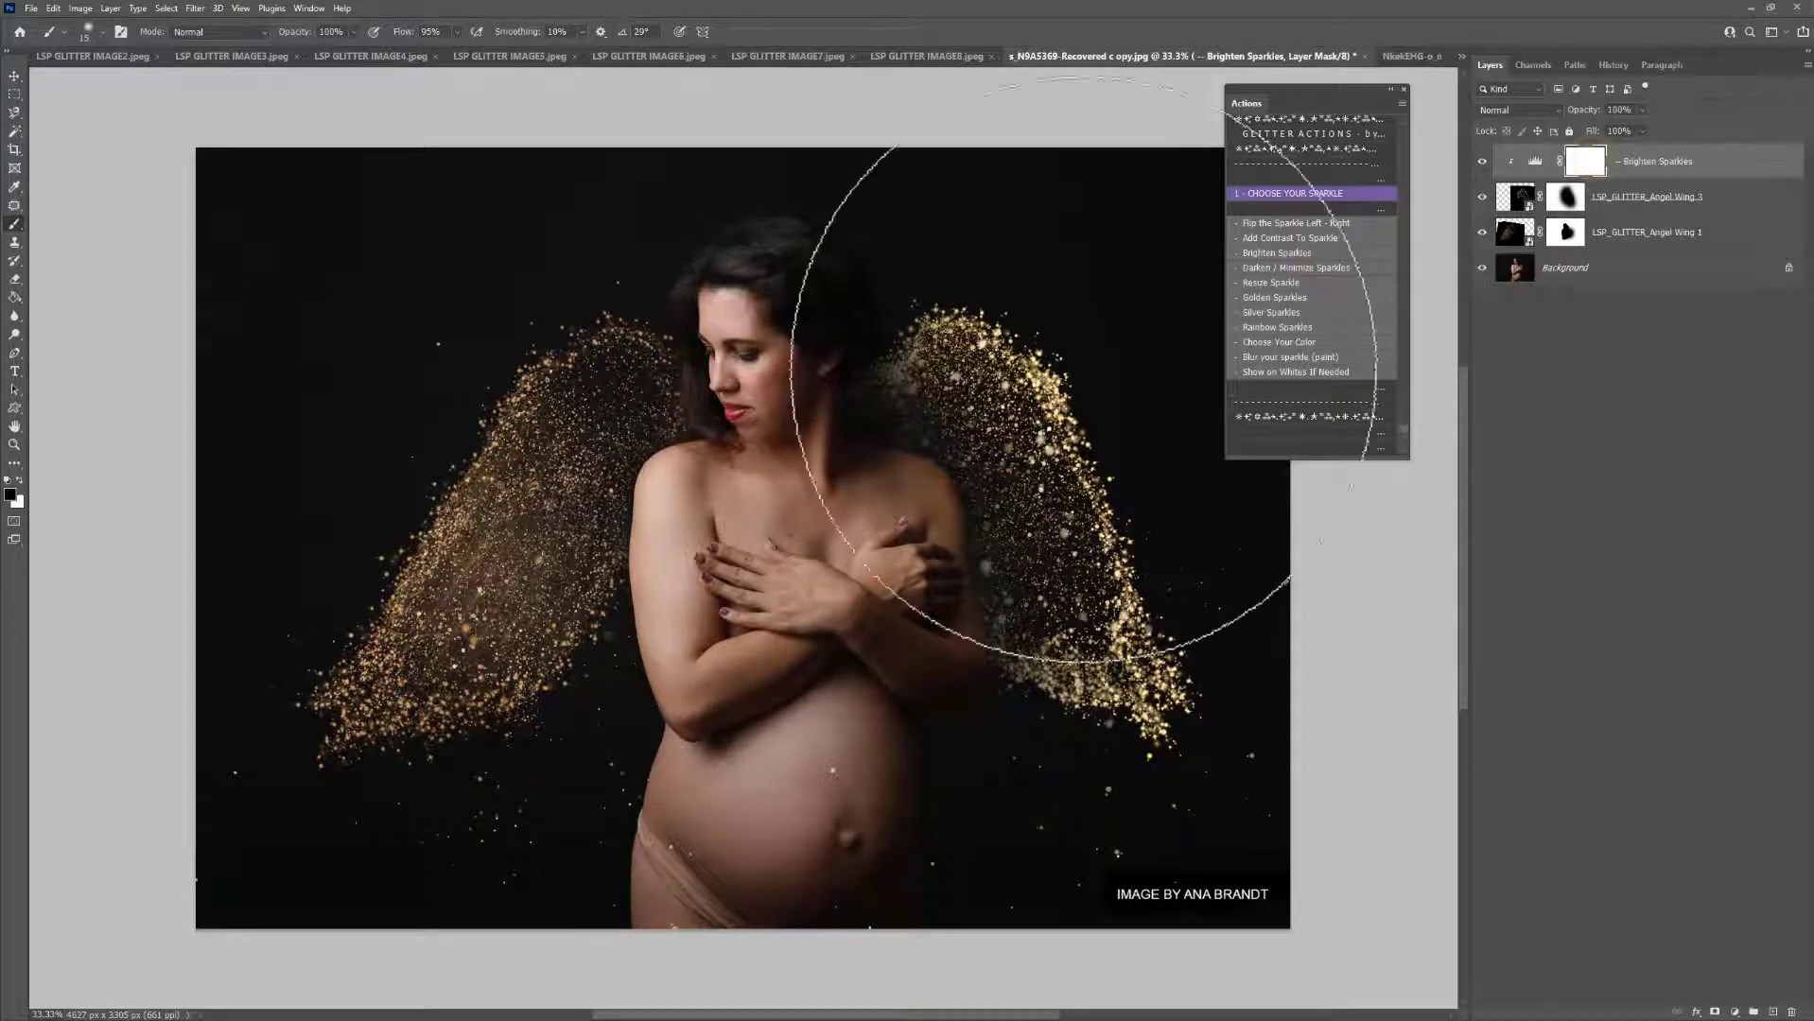
{"action": "left_click", "coordinate": [1018, 400]}
{"action": "mouse_move", "coordinate": [1007, 363]}
{"action": "left_mouse_down"}
{"action": "mouse_move", "coordinate": [1092, 522]}
{"action": "mouse_move", "coordinate": [1152, 570]}
{"action": "mouse_move", "coordinate": [1143, 503]}
{"action": "mouse_move", "coordinate": [1006, 390]}
{"action": "mouse_move", "coordinate": [1034, 375]}
{"action": "mouse_move", "coordinate": [1129, 550]}
{"action": "mouse_move", "coordinate": [1226, 576]}
{"action": "left_mouse_up"}
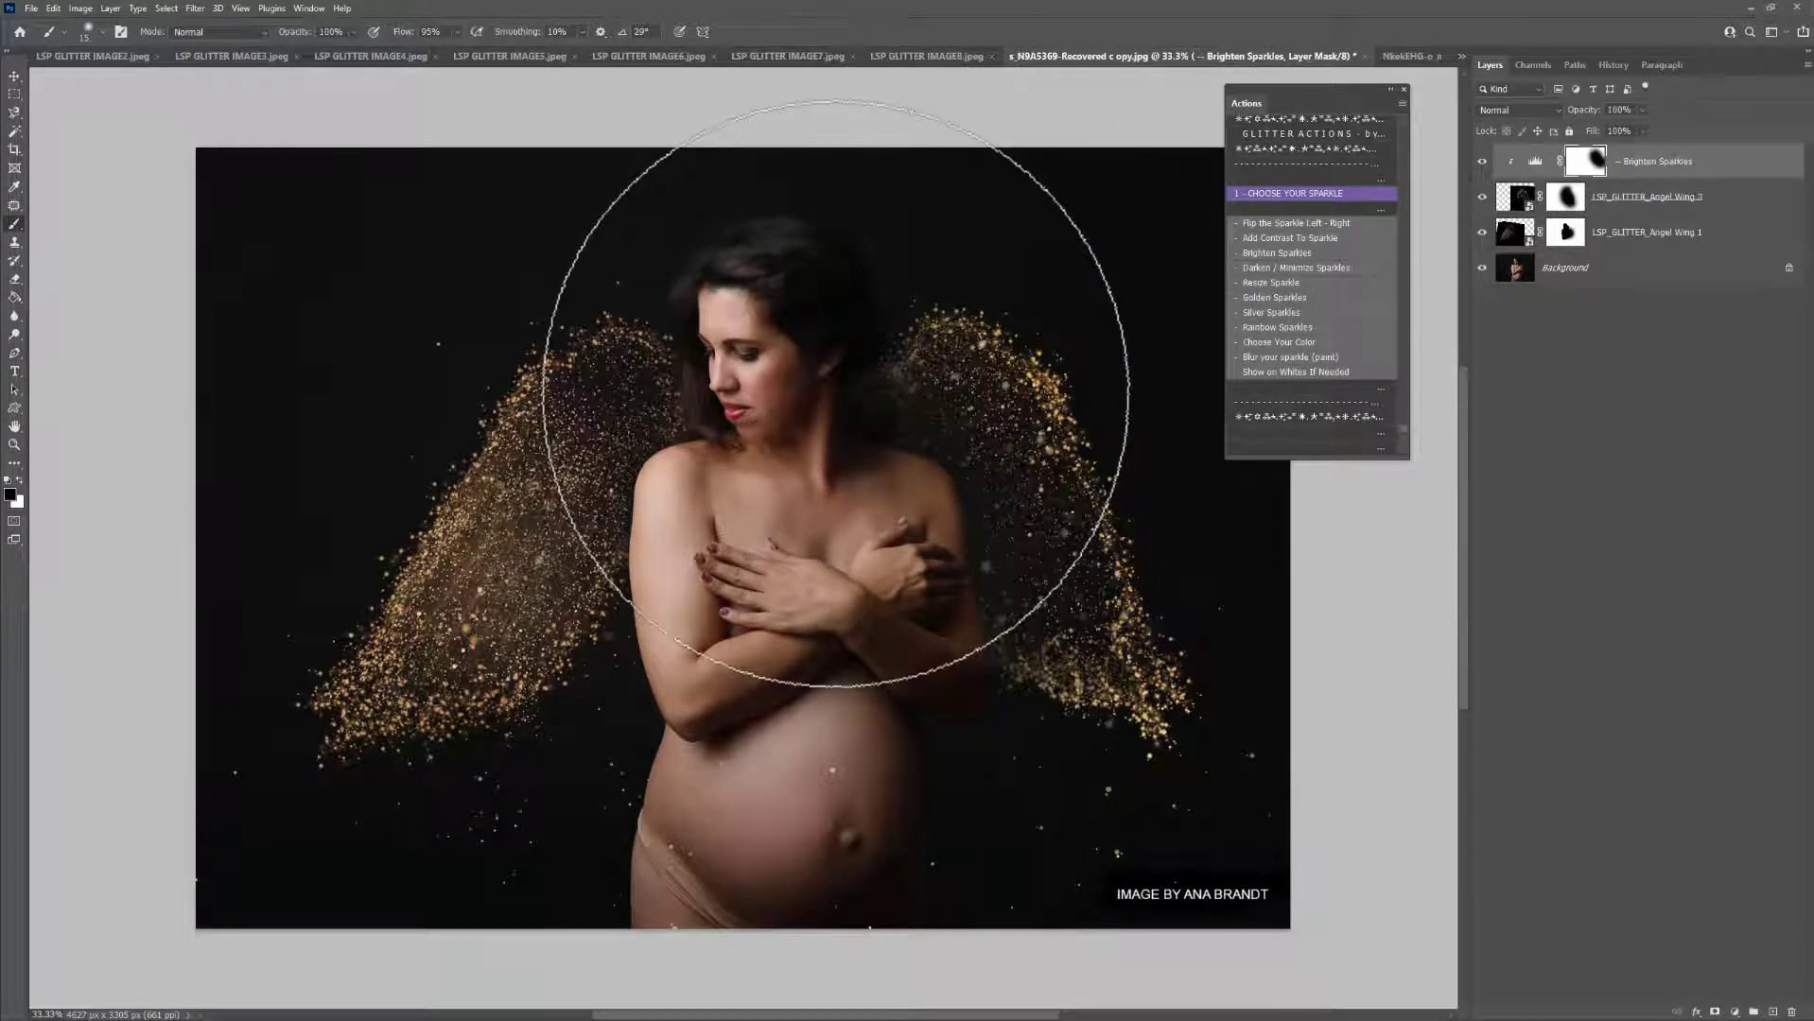
{"action": "left_click_drag", "start_coordinate": [1482, 195], "coordinate": [1482, 224]}
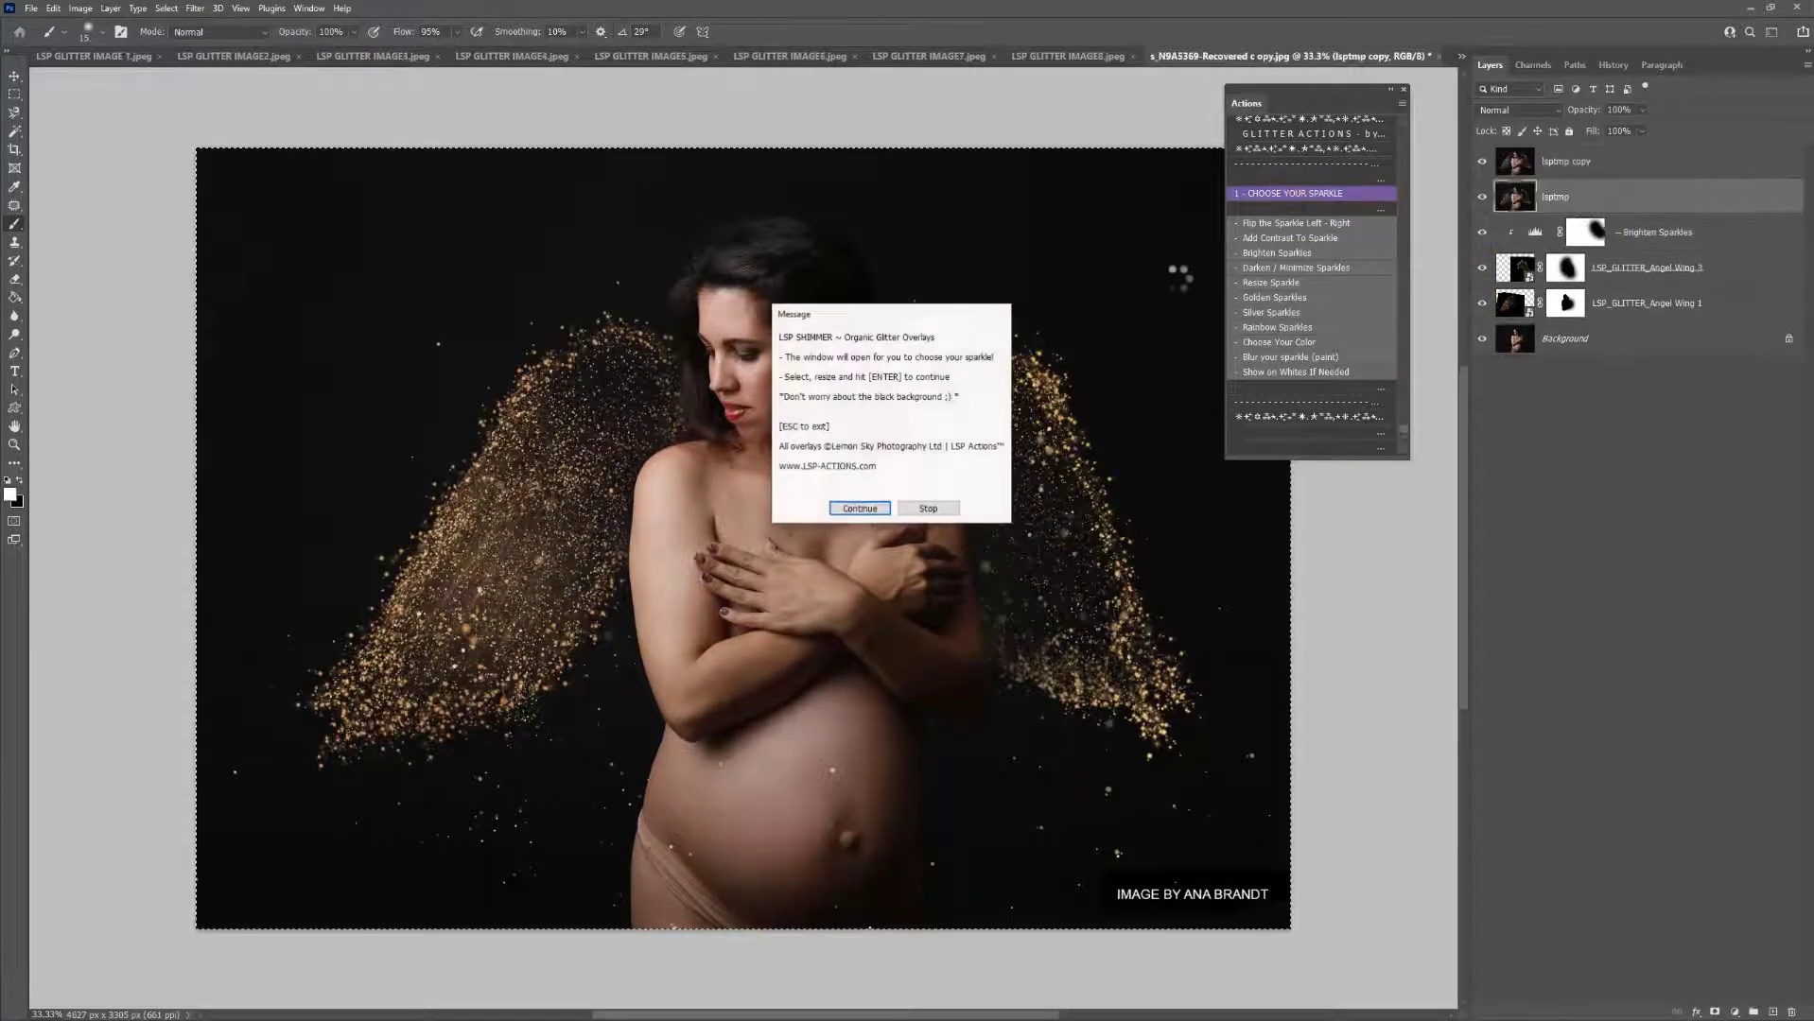
Run 1 - CHOOSE YOUR SPARKLE and place the LSP_GLITTER_Flow.jpg overlay
{"action": "left_click", "coordinate": [875, 496]}
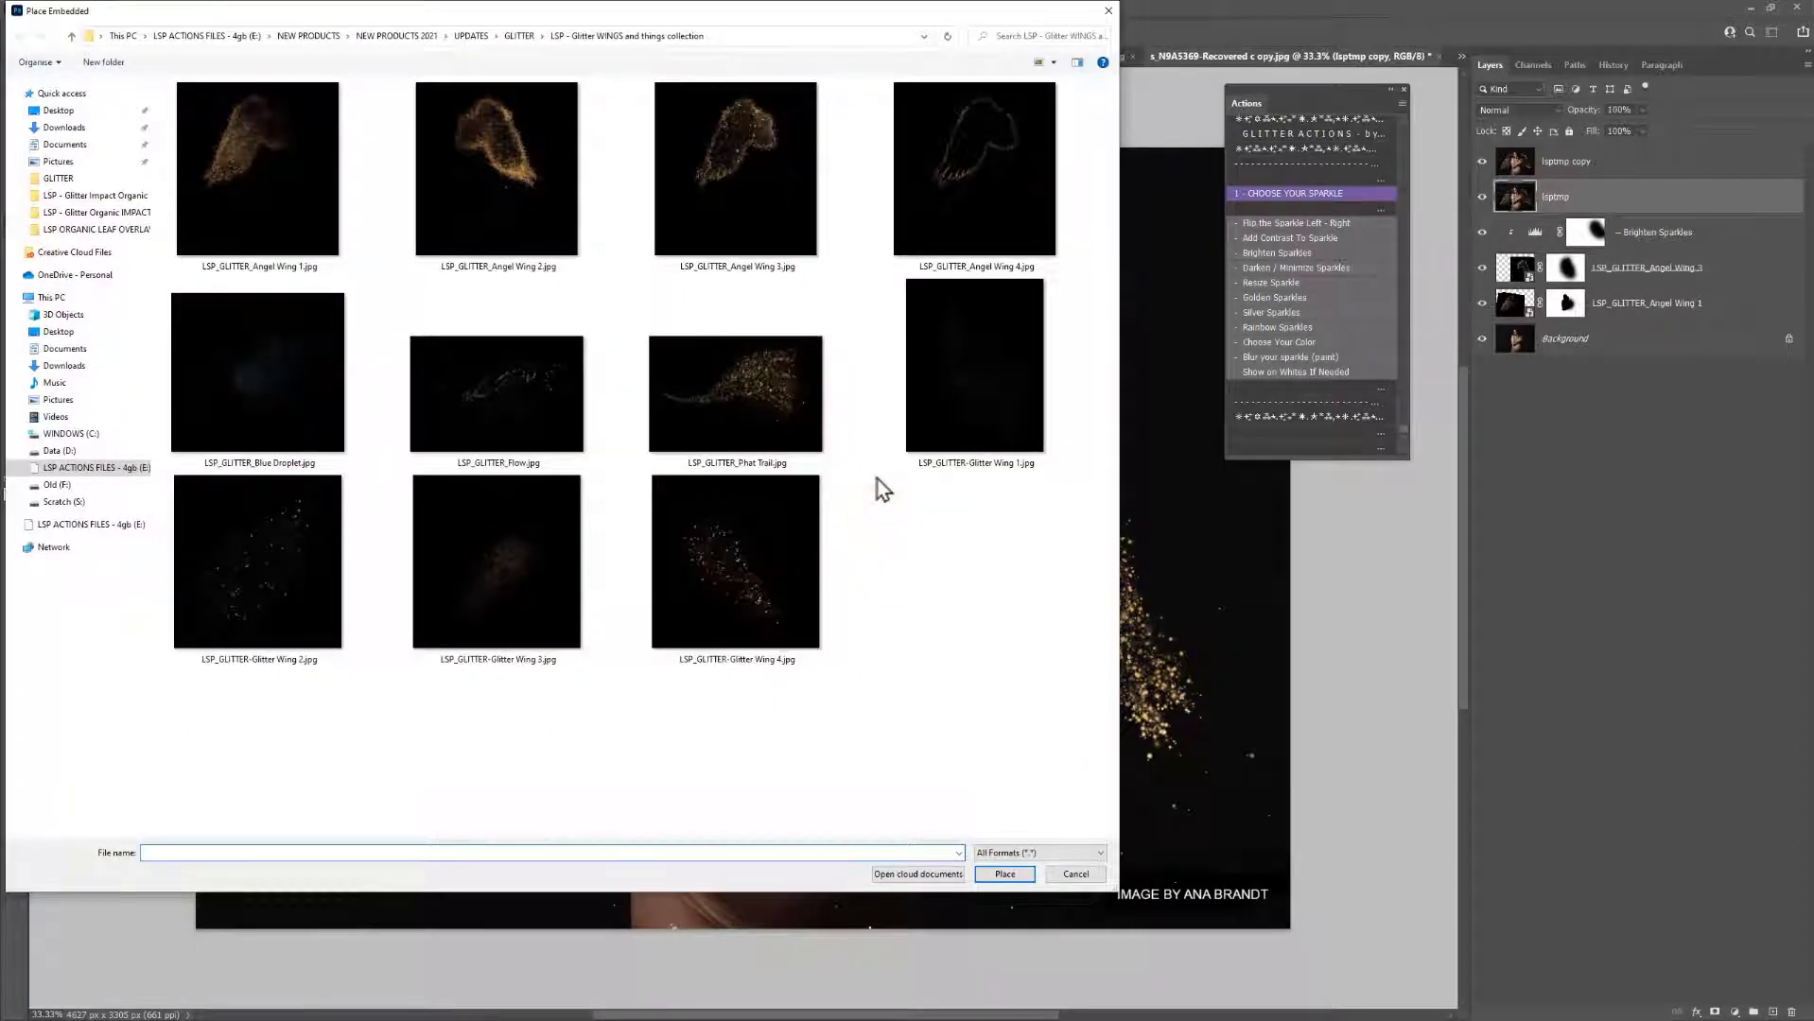
{"action": "double_click", "coordinate": [959, 409]}
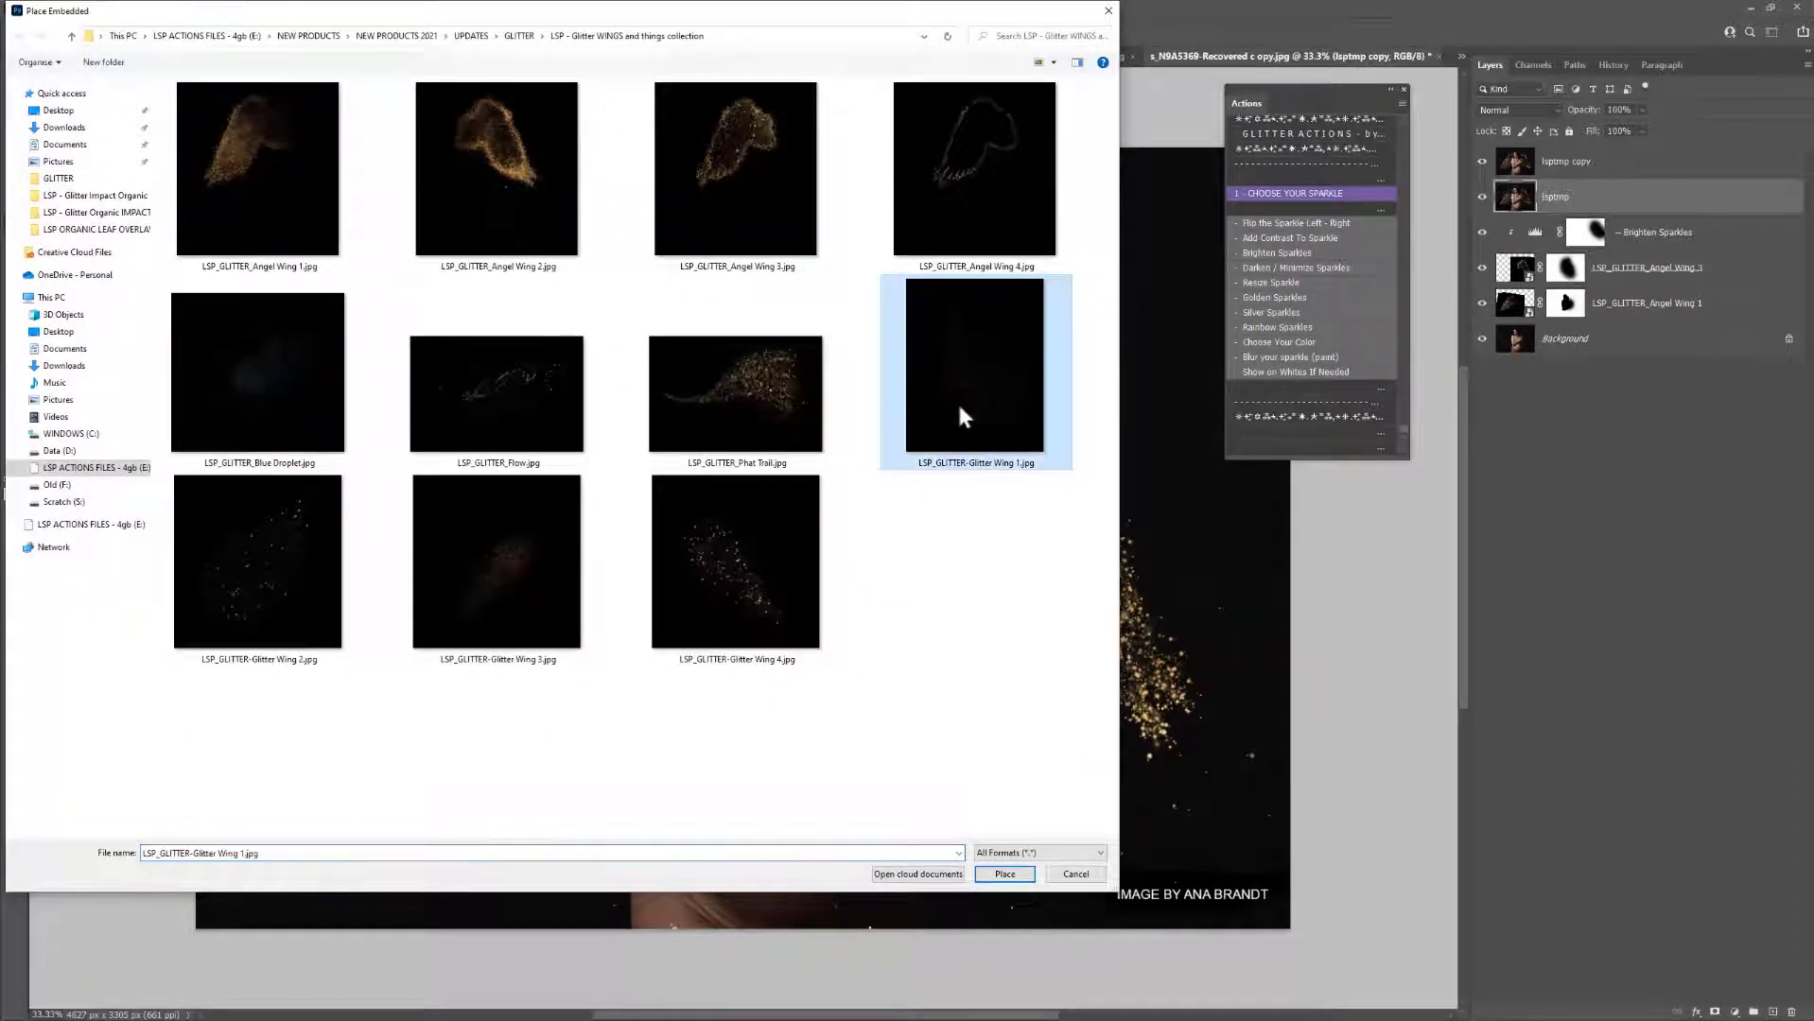
{"action": "left_click", "coordinate": [471, 428]}
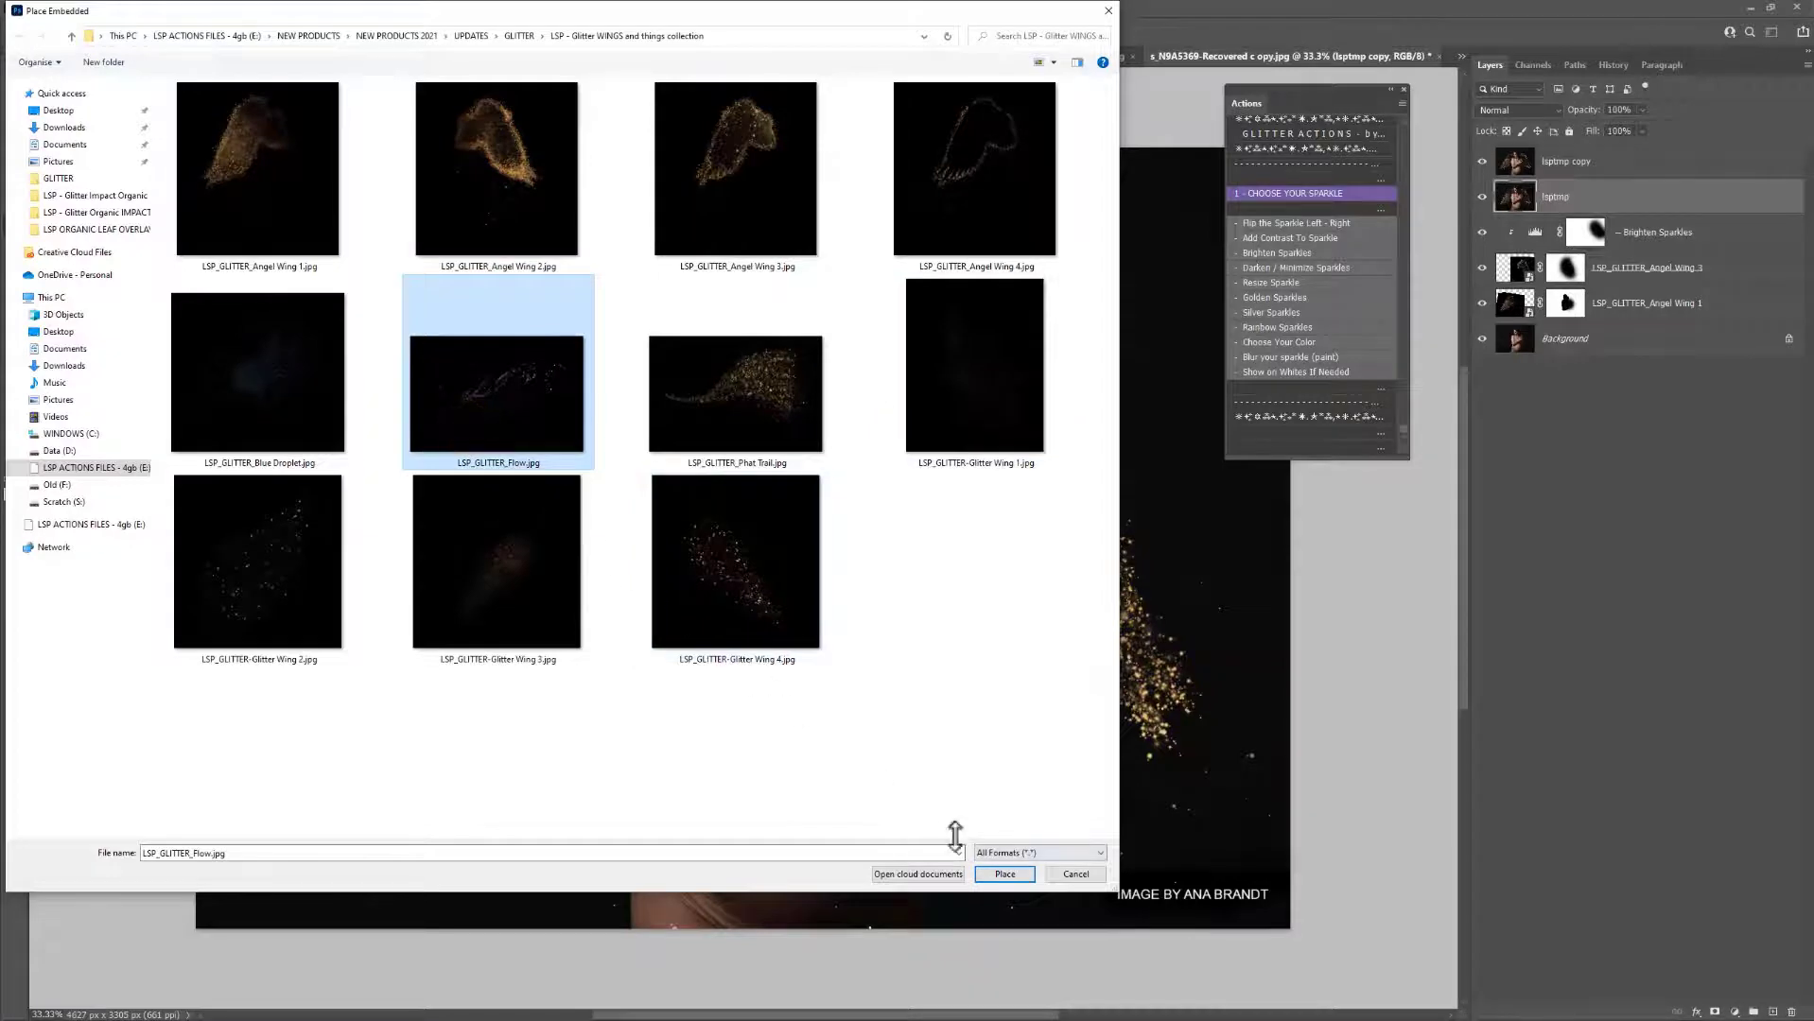
{"action": "left_click", "coordinate": [1004, 875]}
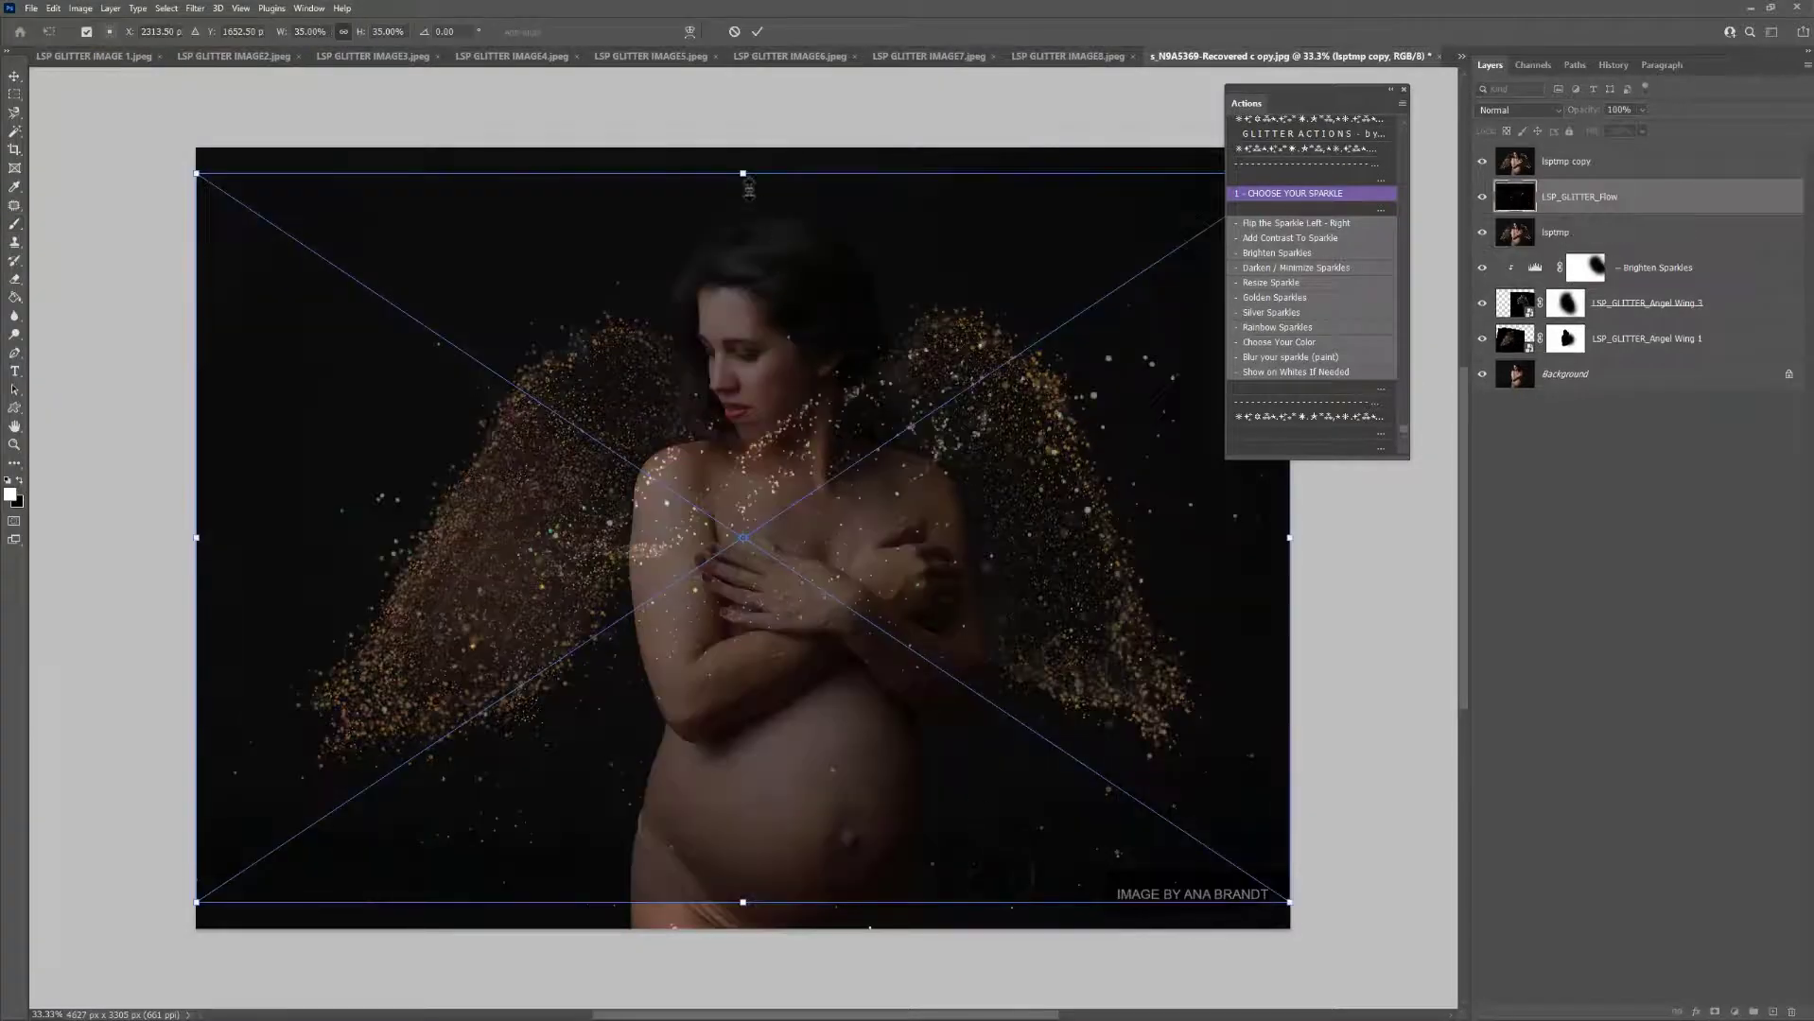
Scale the Flow overlay to about 29.4%, rotate it about -7.25°, position it across the woman's belly and place it
{"action": "left_click_drag", "start_coordinate": [742, 174], "coordinate": [743, 337]}
{"action": "left_click_drag", "start_coordinate": [846, 408], "coordinate": [792, 636]}
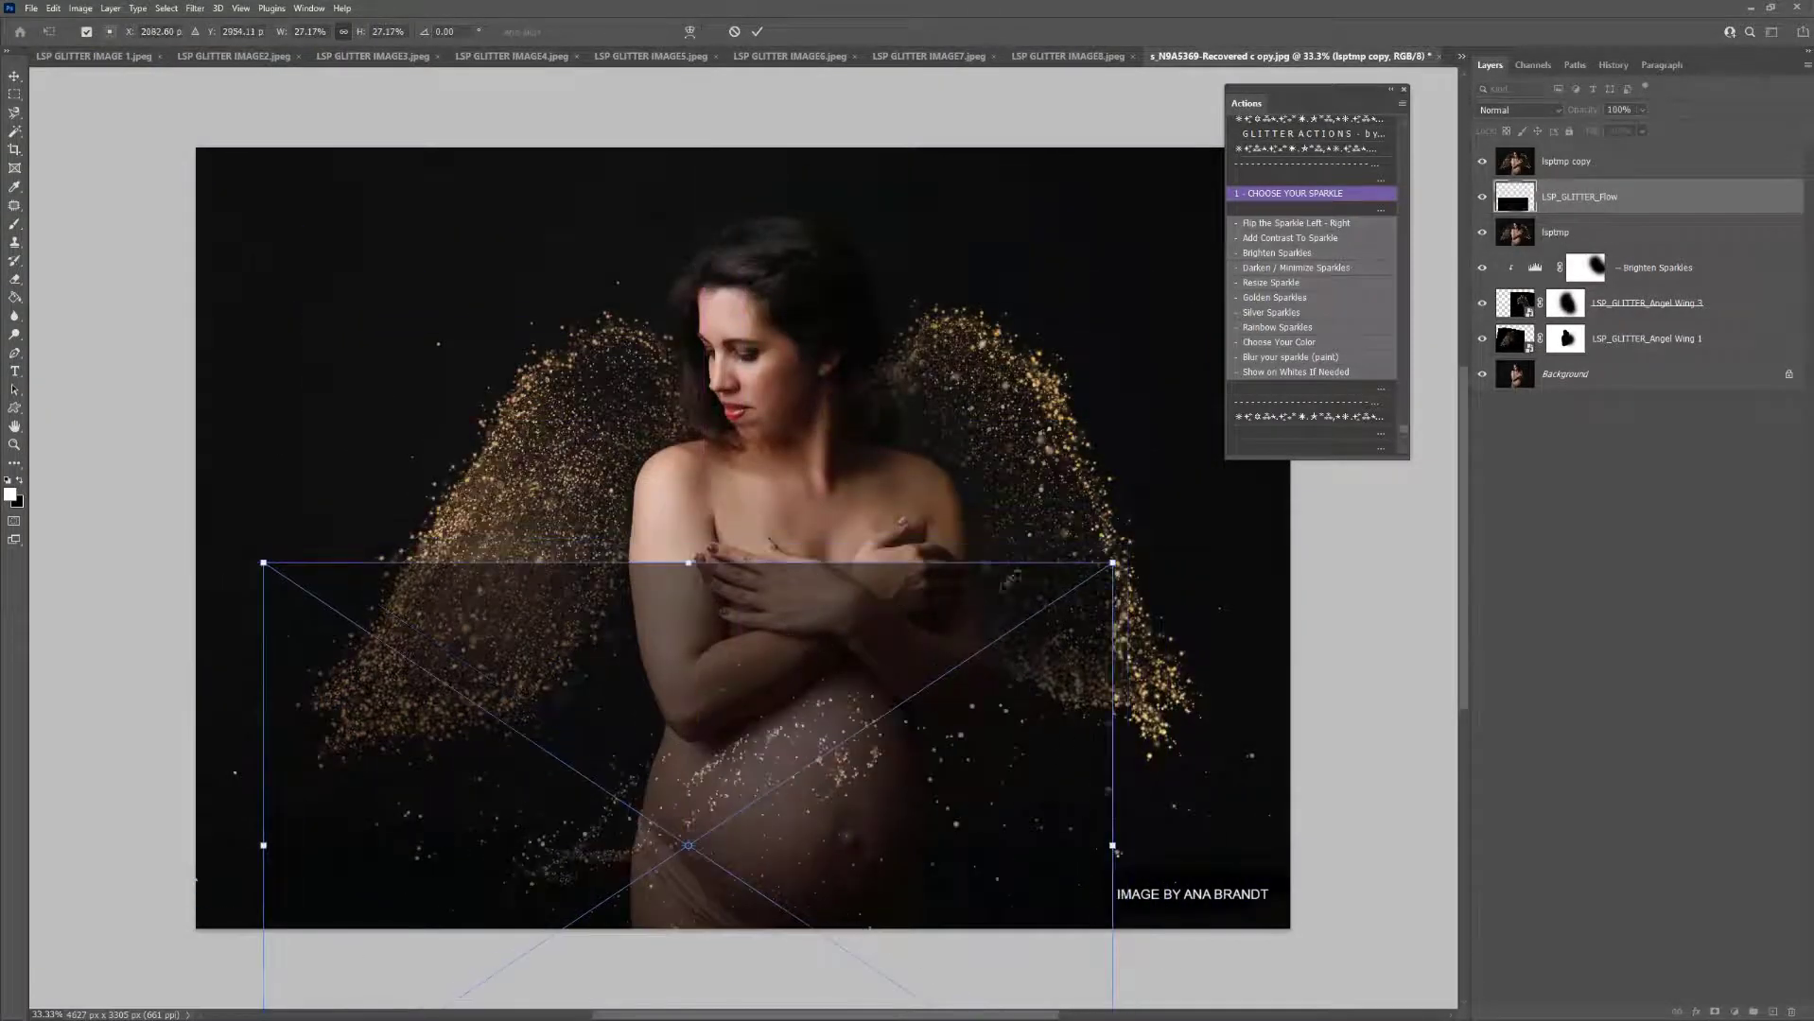
{"action": "left_click_drag", "start_coordinate": [1112, 561], "coordinate": [1146, 517]}
{"action": "left_click_drag", "start_coordinate": [1100, 458], "coordinate": [1057, 407]}
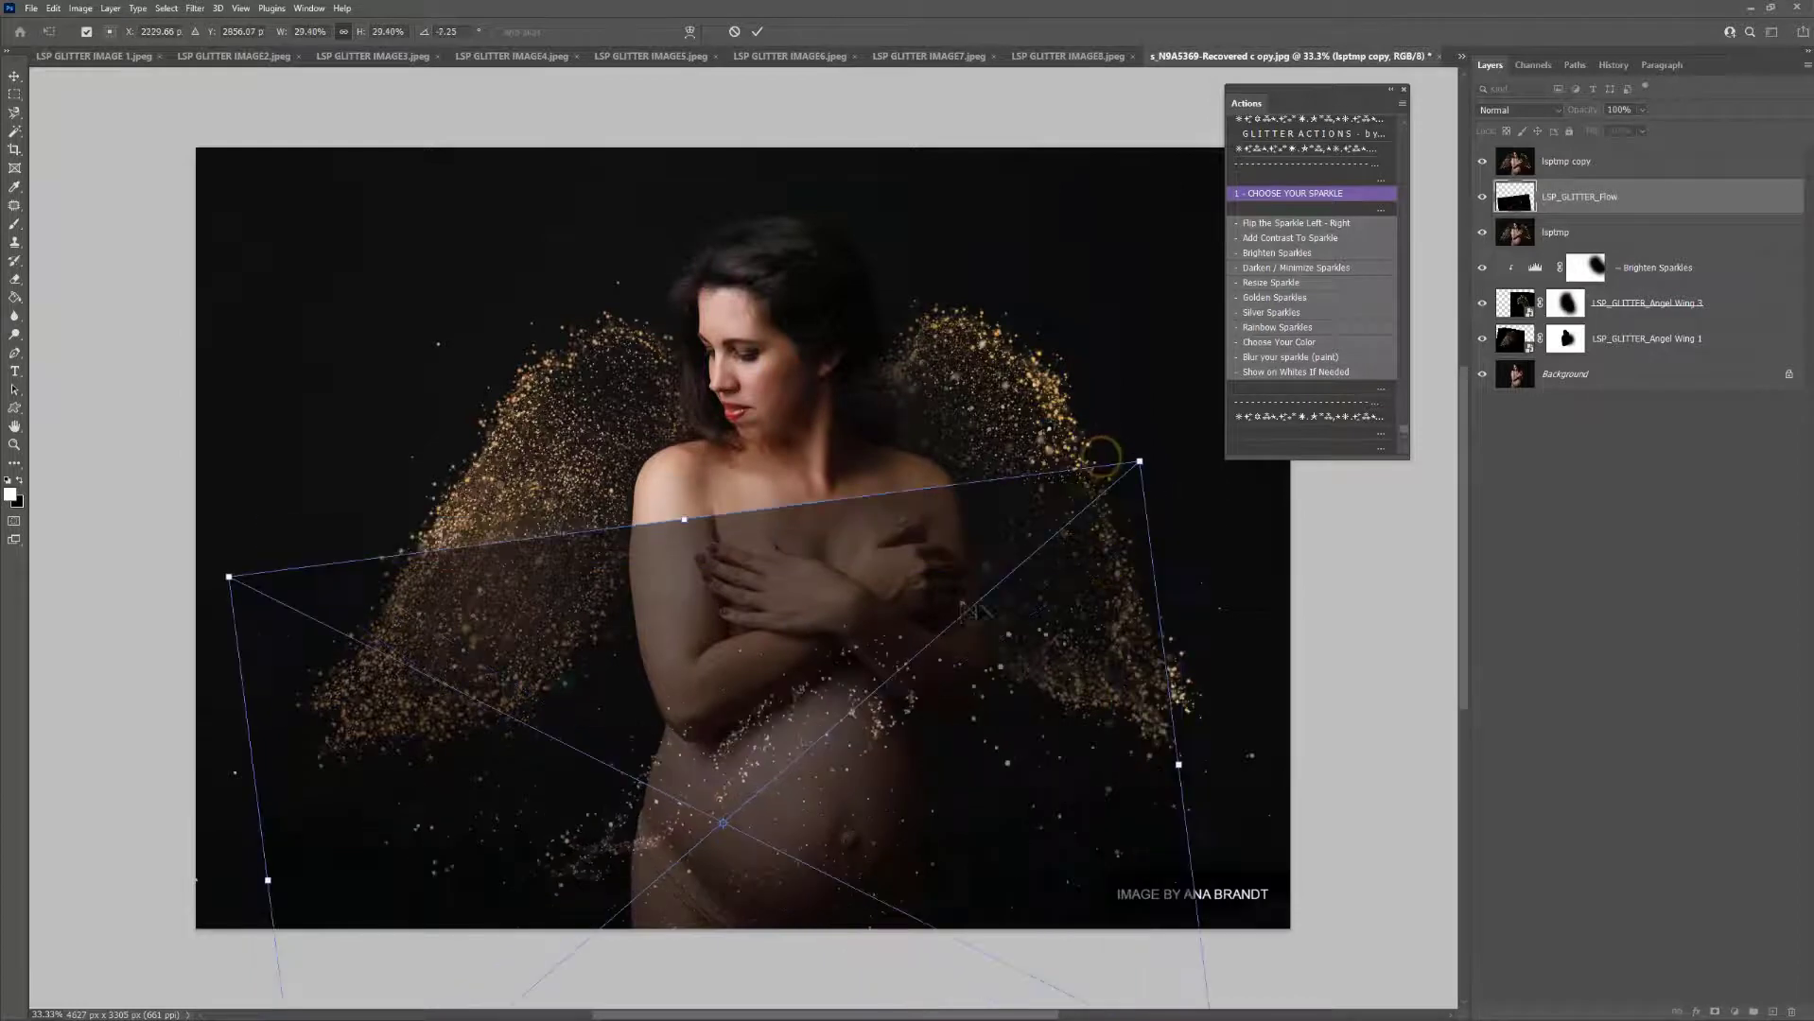
{"action": "left_click_drag", "start_coordinate": [960, 602], "coordinate": [990, 608]}
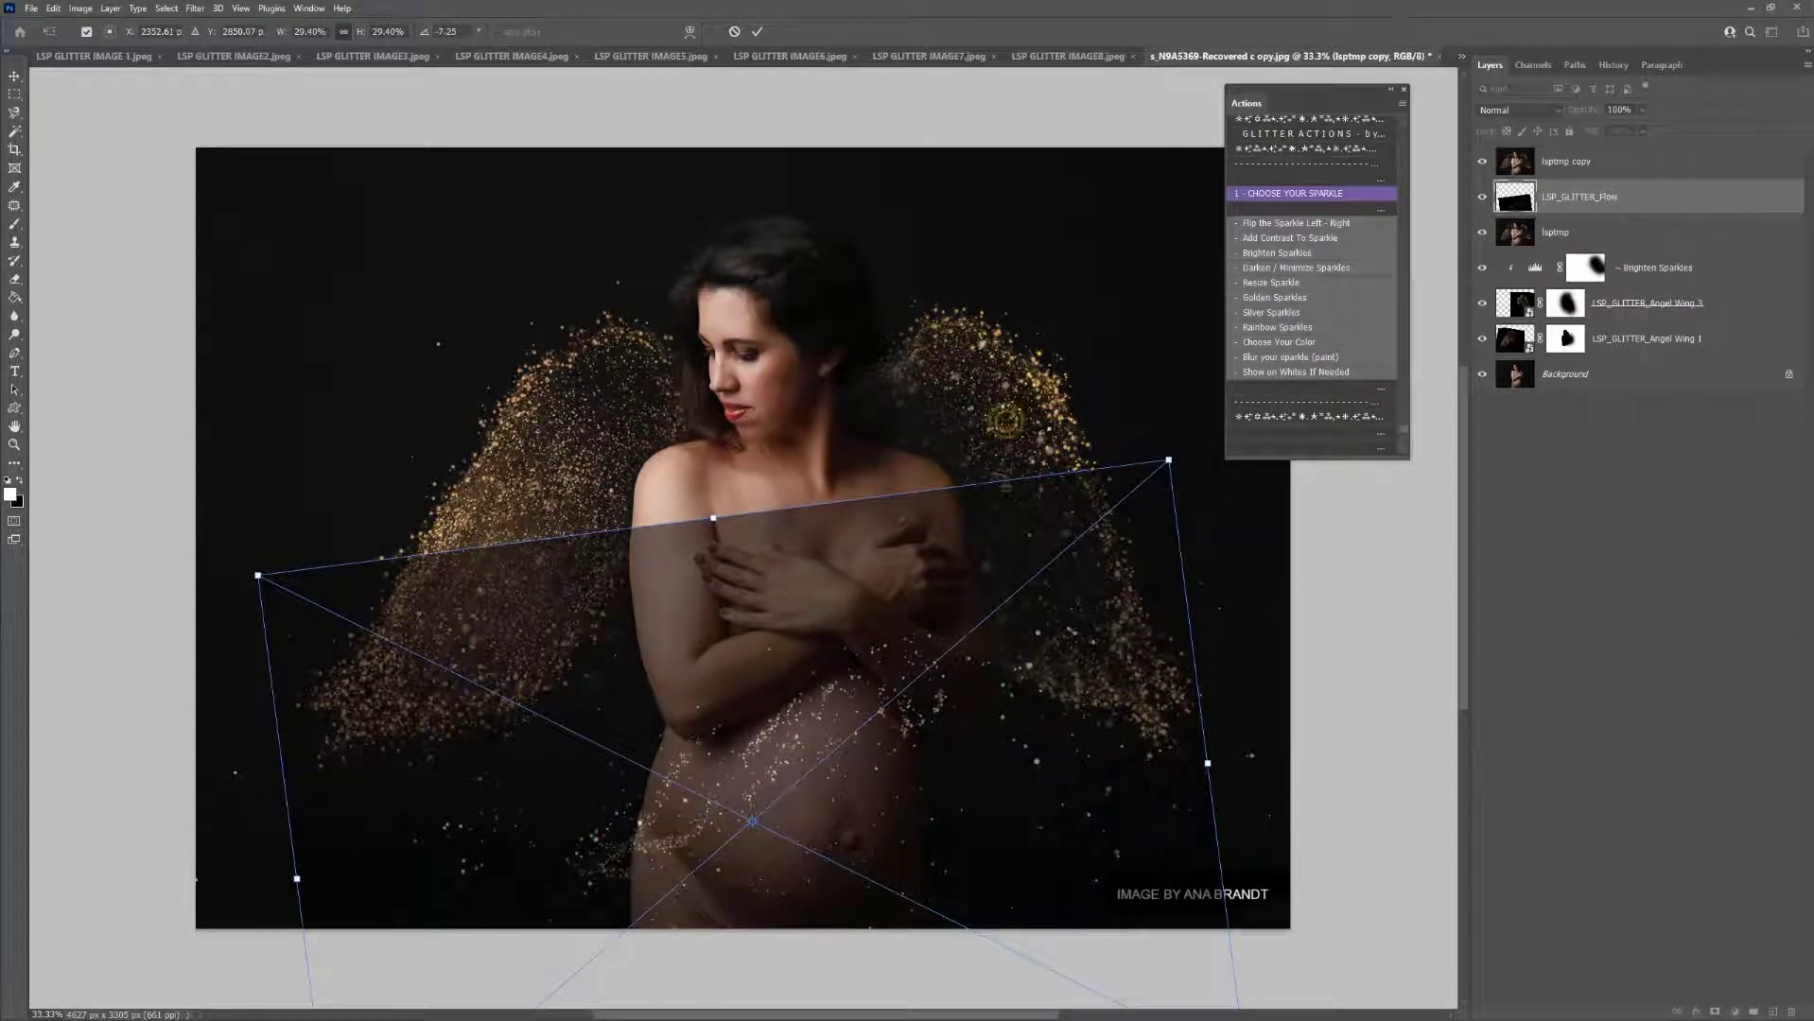
{"action": "key", "text": "Return"}
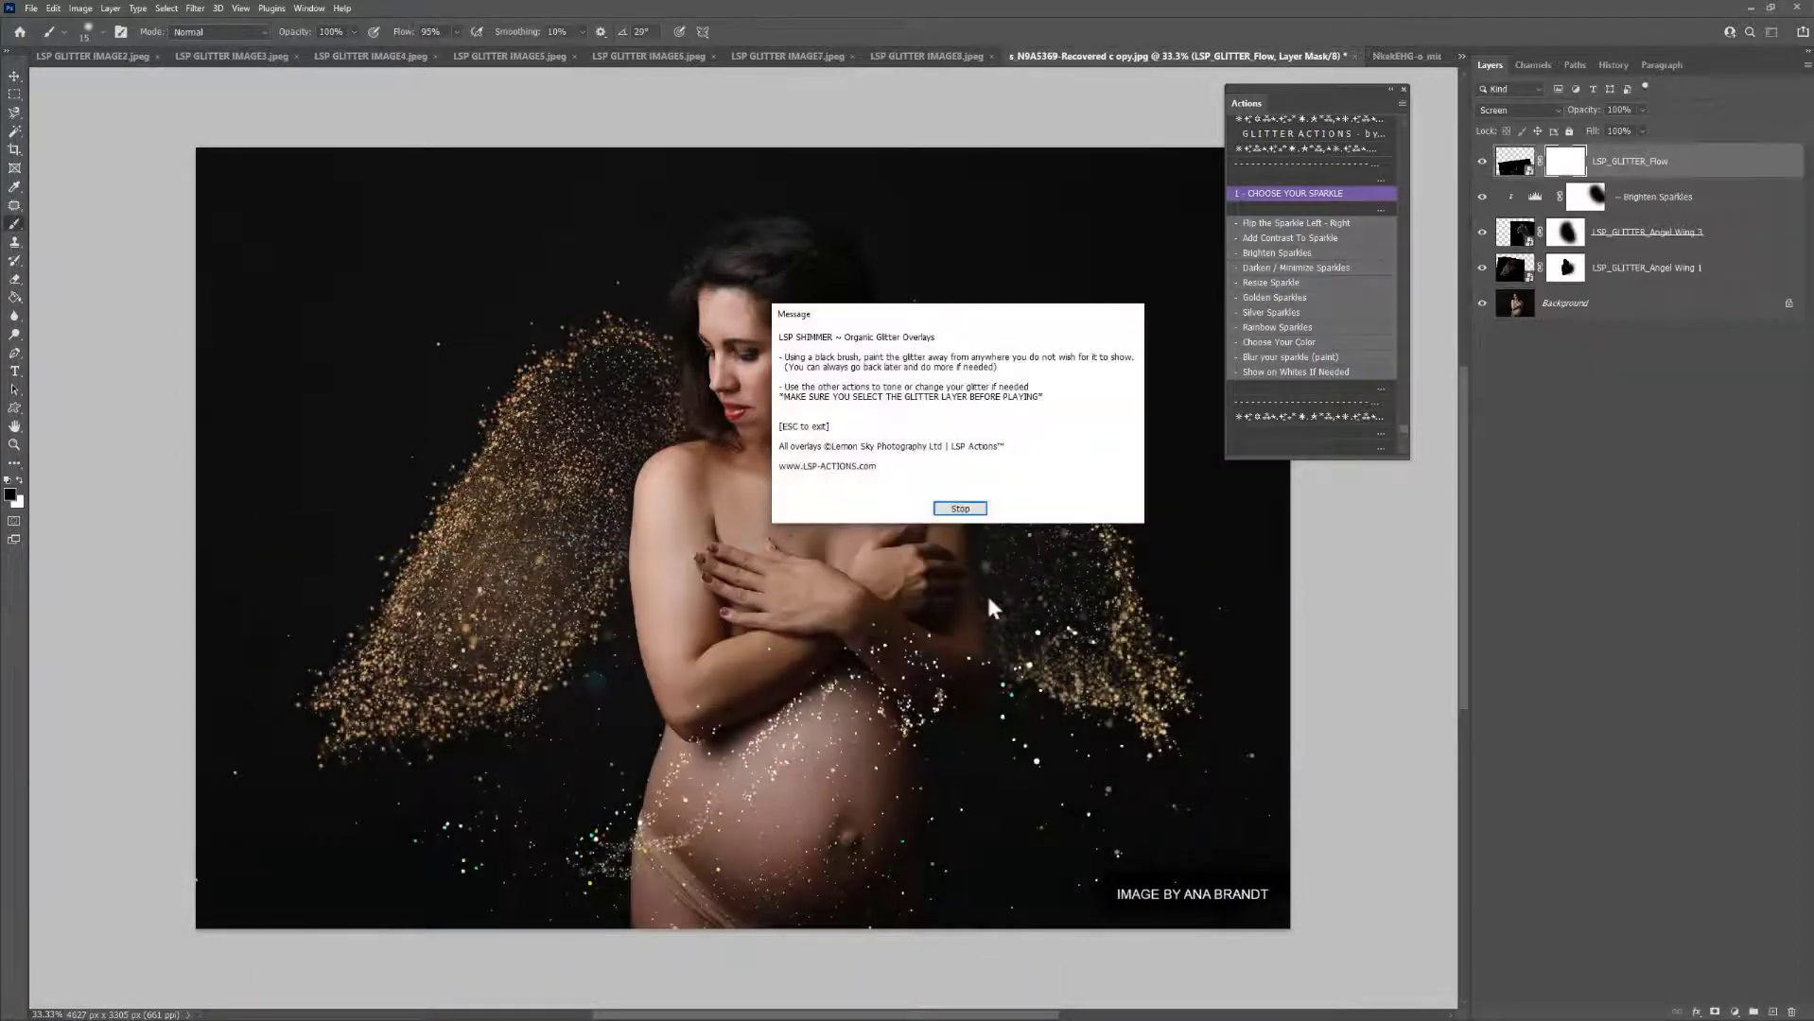
{"action": "left_click", "coordinate": [960, 510]}
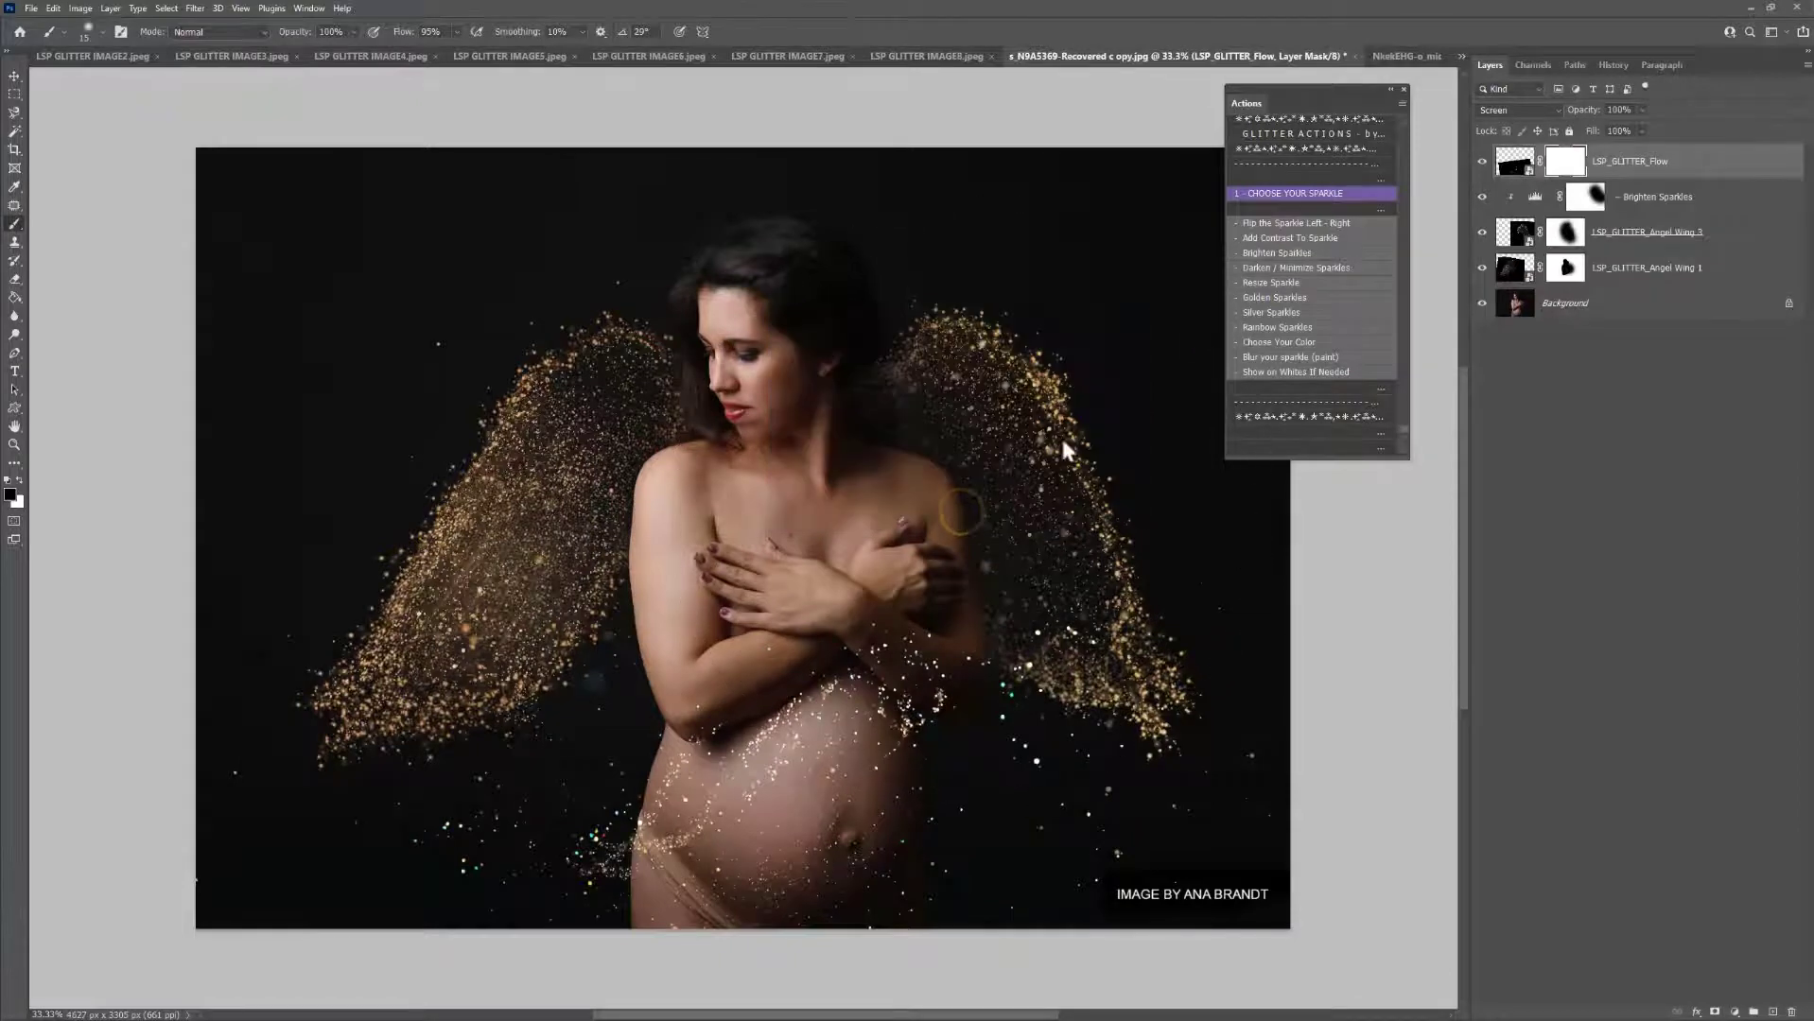
Run Golden Sparkles on the LSP_GLITTER_Flow layer, and resize the overlay to about 139%, rotated about 9.7° across the woman's chest and wings
{"action": "left_click", "coordinate": [1249, 299]}
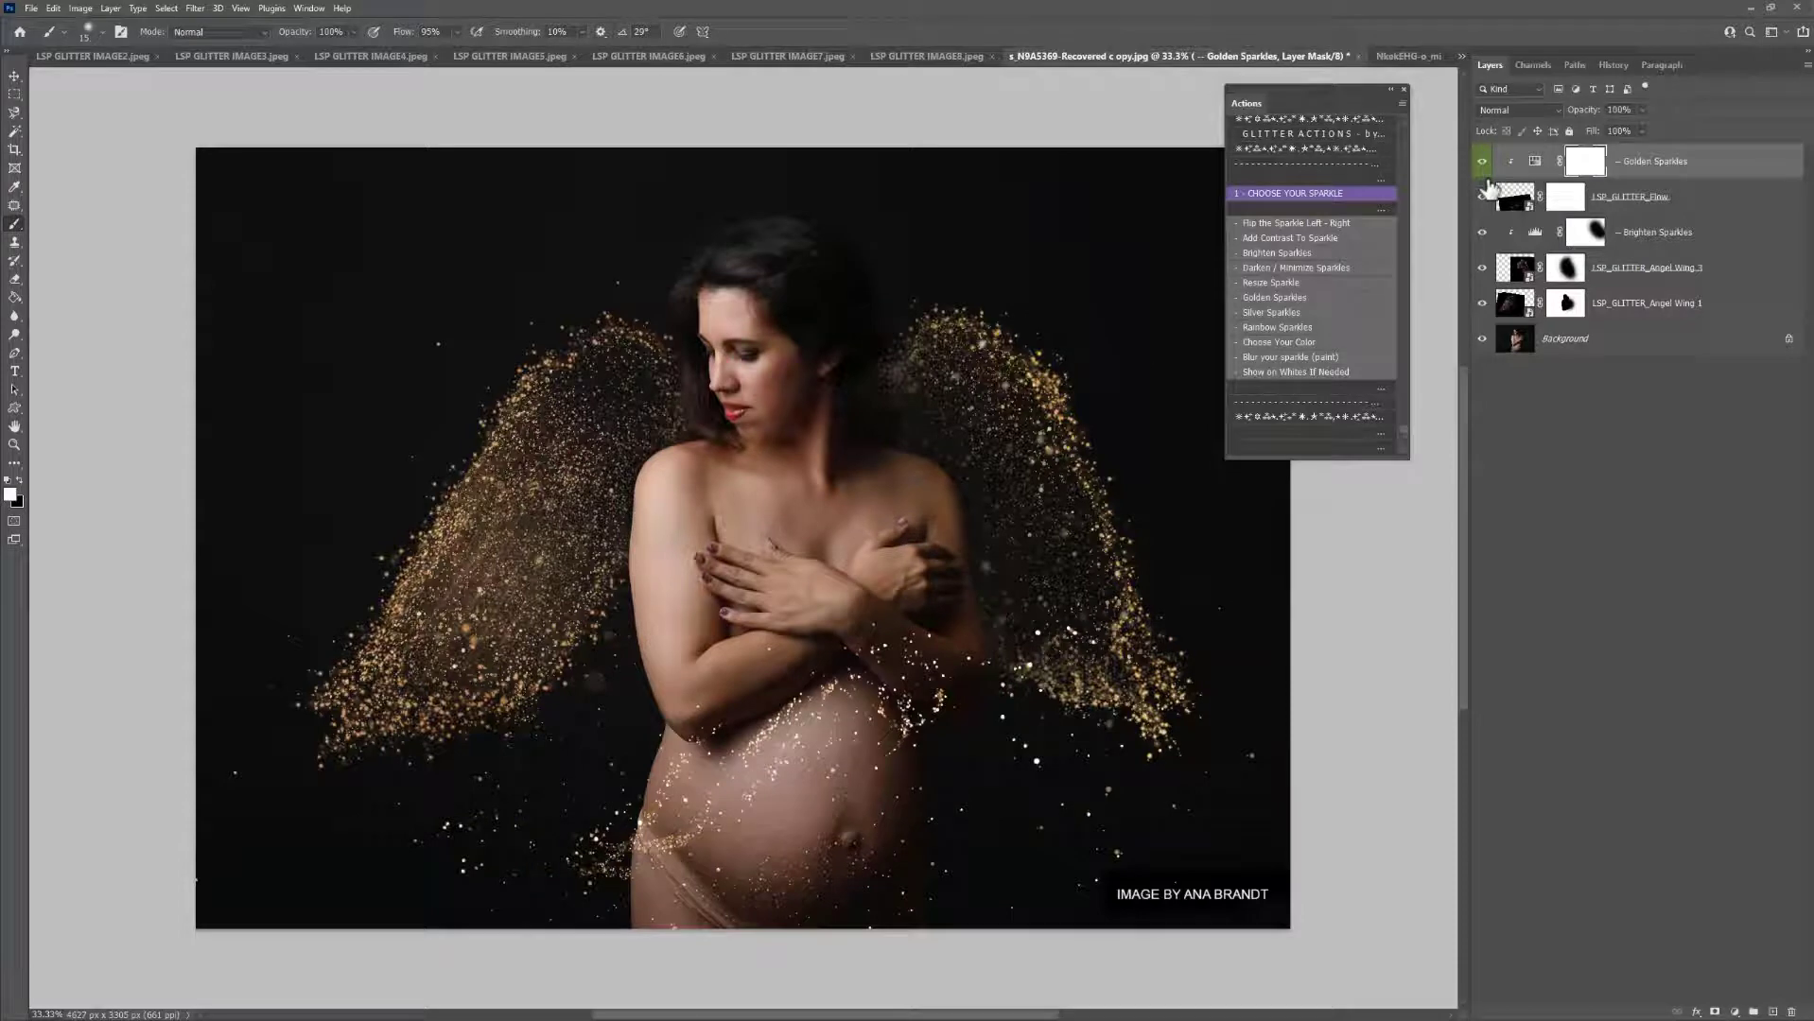
{"action": "left_click", "coordinate": [1625, 206]}
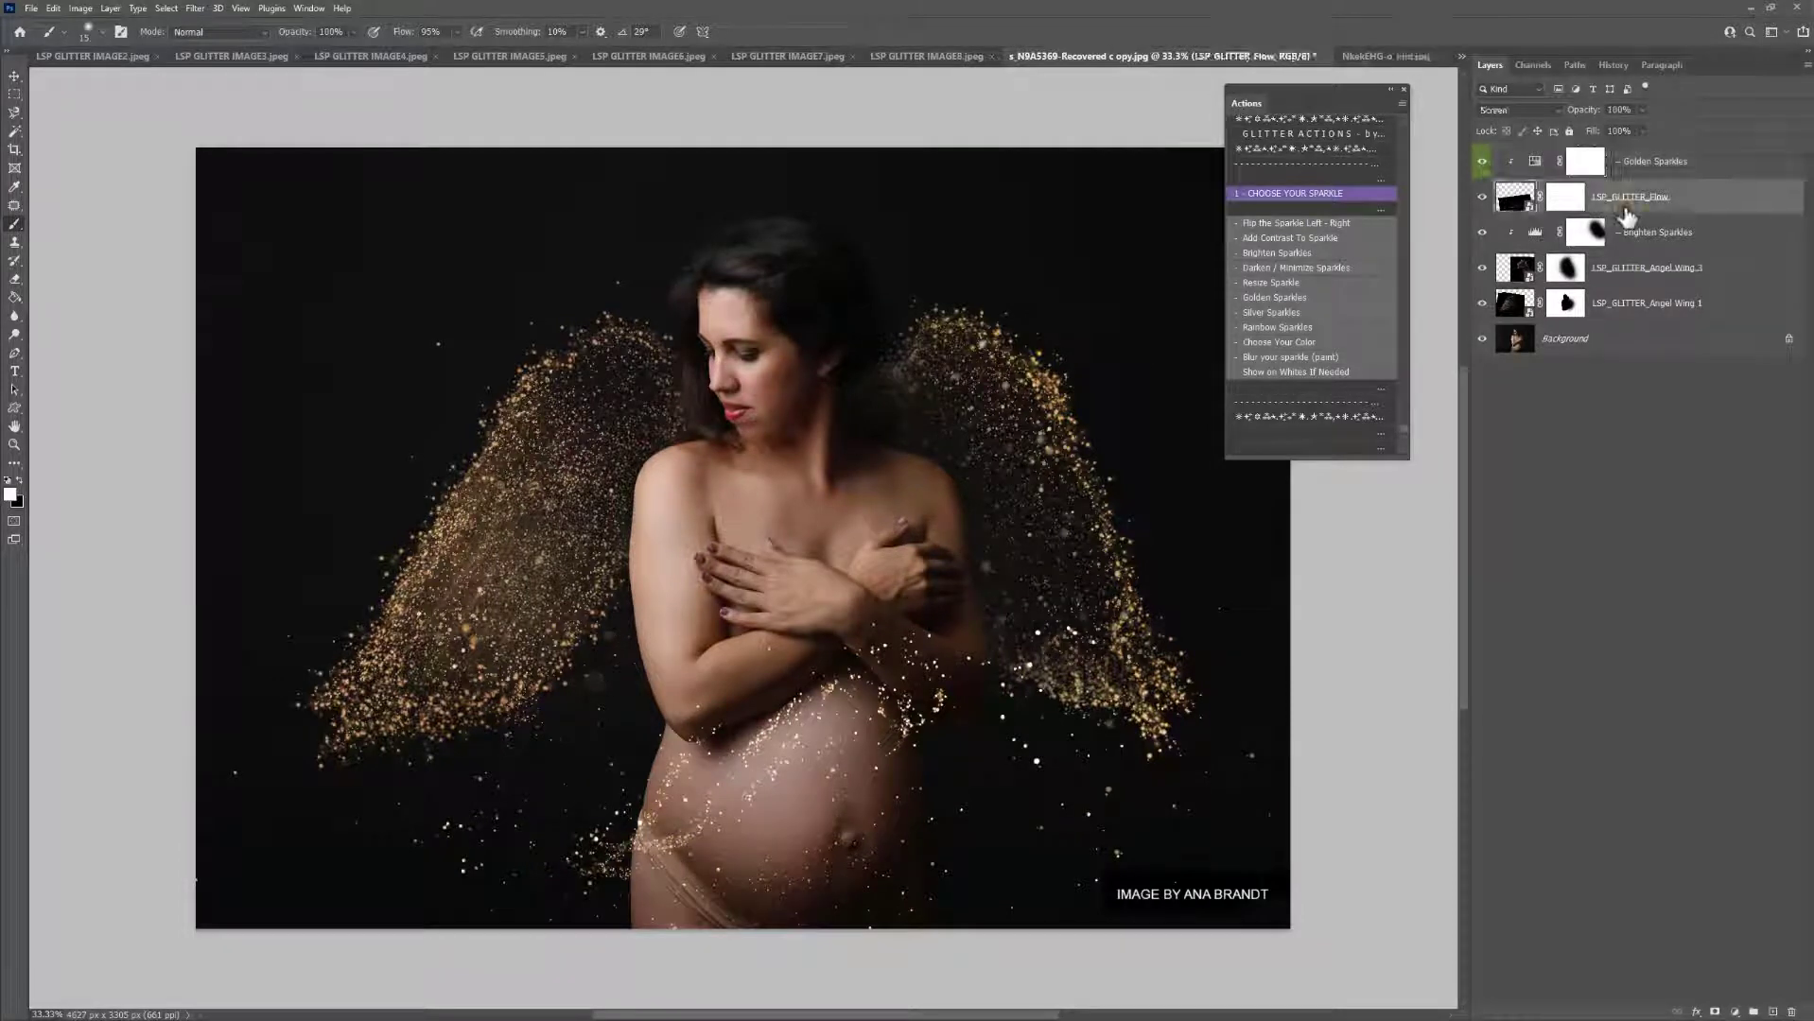
{"action": "left_click", "coordinate": [1293, 286]}
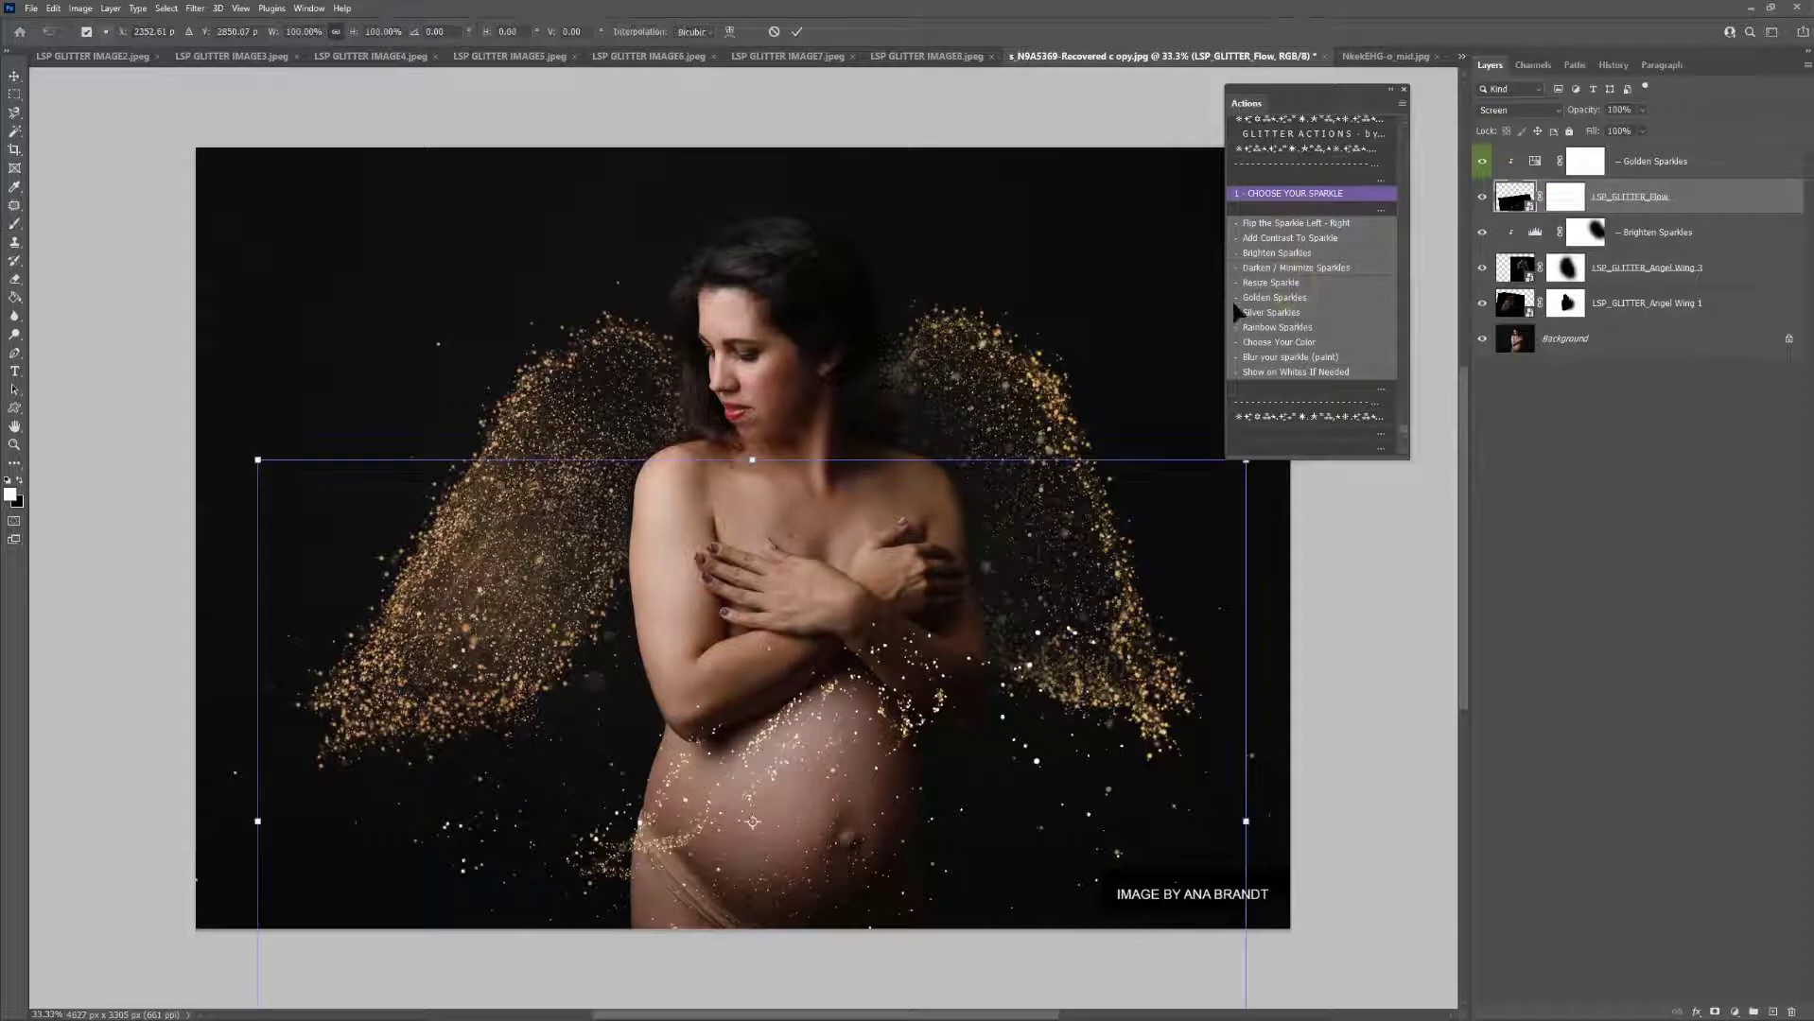
{"action": "left_click_drag", "start_coordinate": [751, 461], "coordinate": [754, 185]}
{"action": "left_click_drag", "start_coordinate": [1006, 433], "coordinate": [915, 598]}
{"action": "left_click_drag", "start_coordinate": [1000, 181], "coordinate": [1054, 477]}
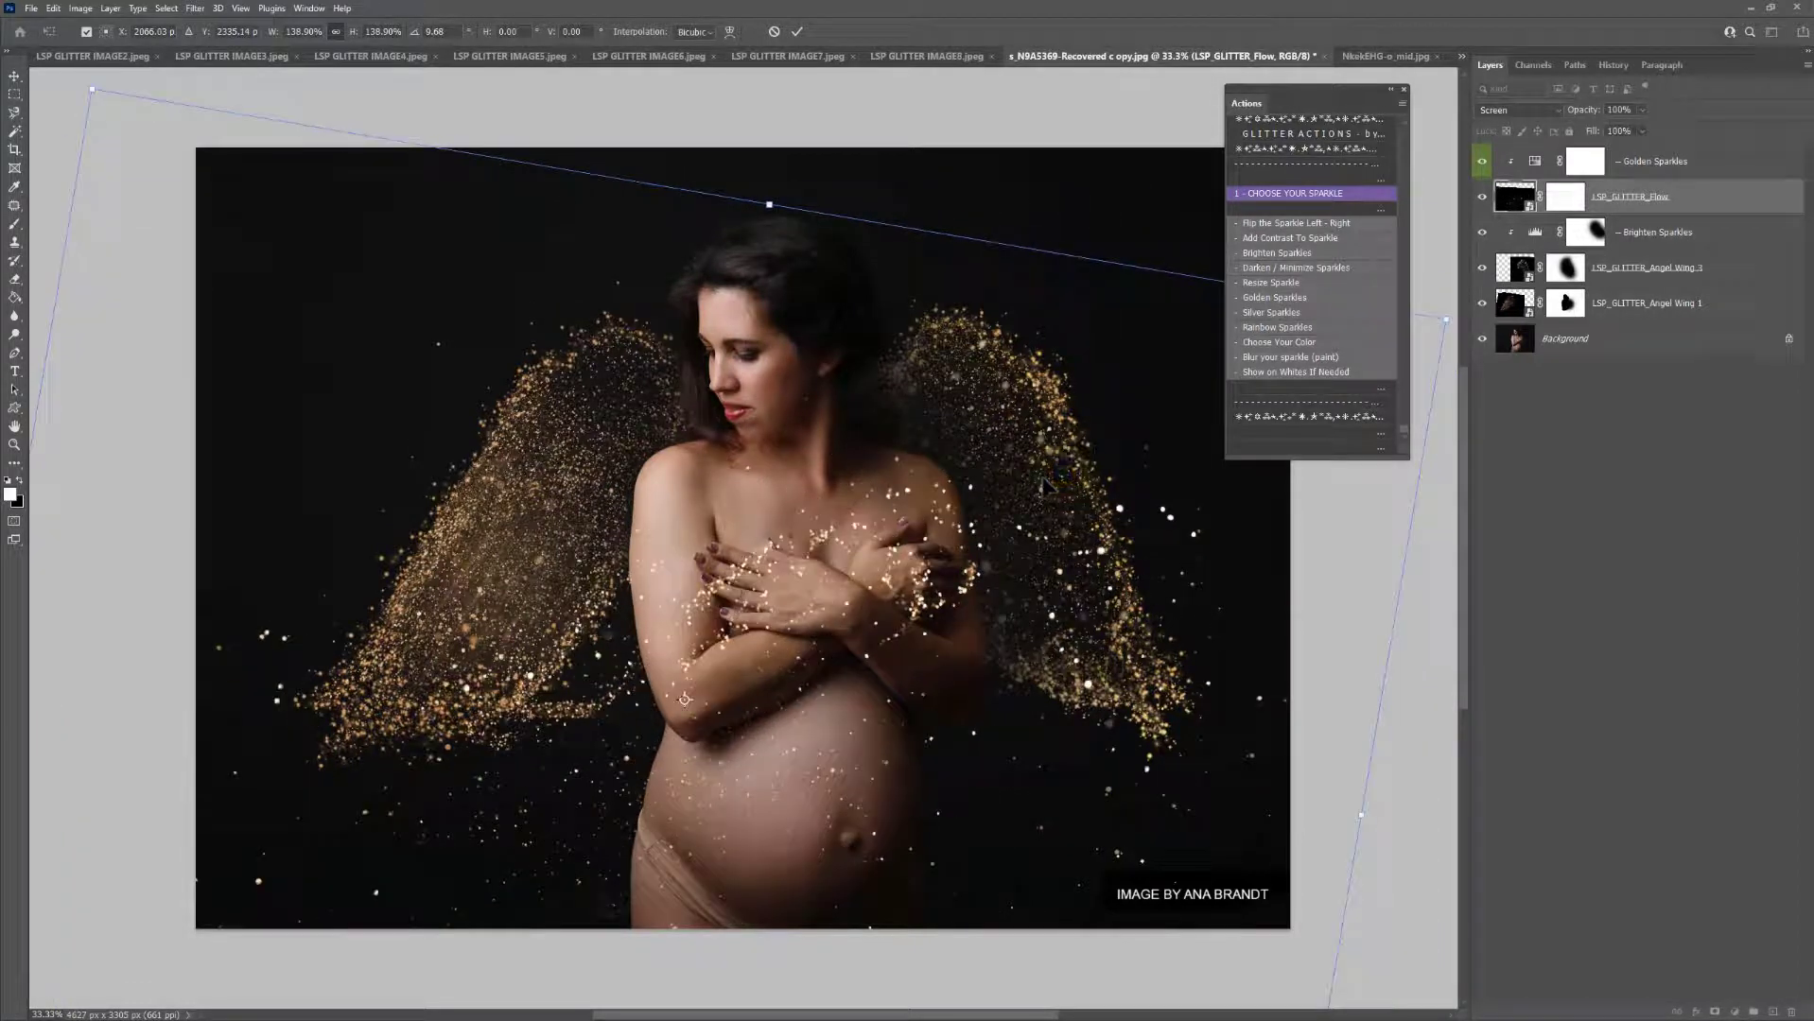
{"action": "key", "text": "Return"}
{"action": "key", "text": "b"}
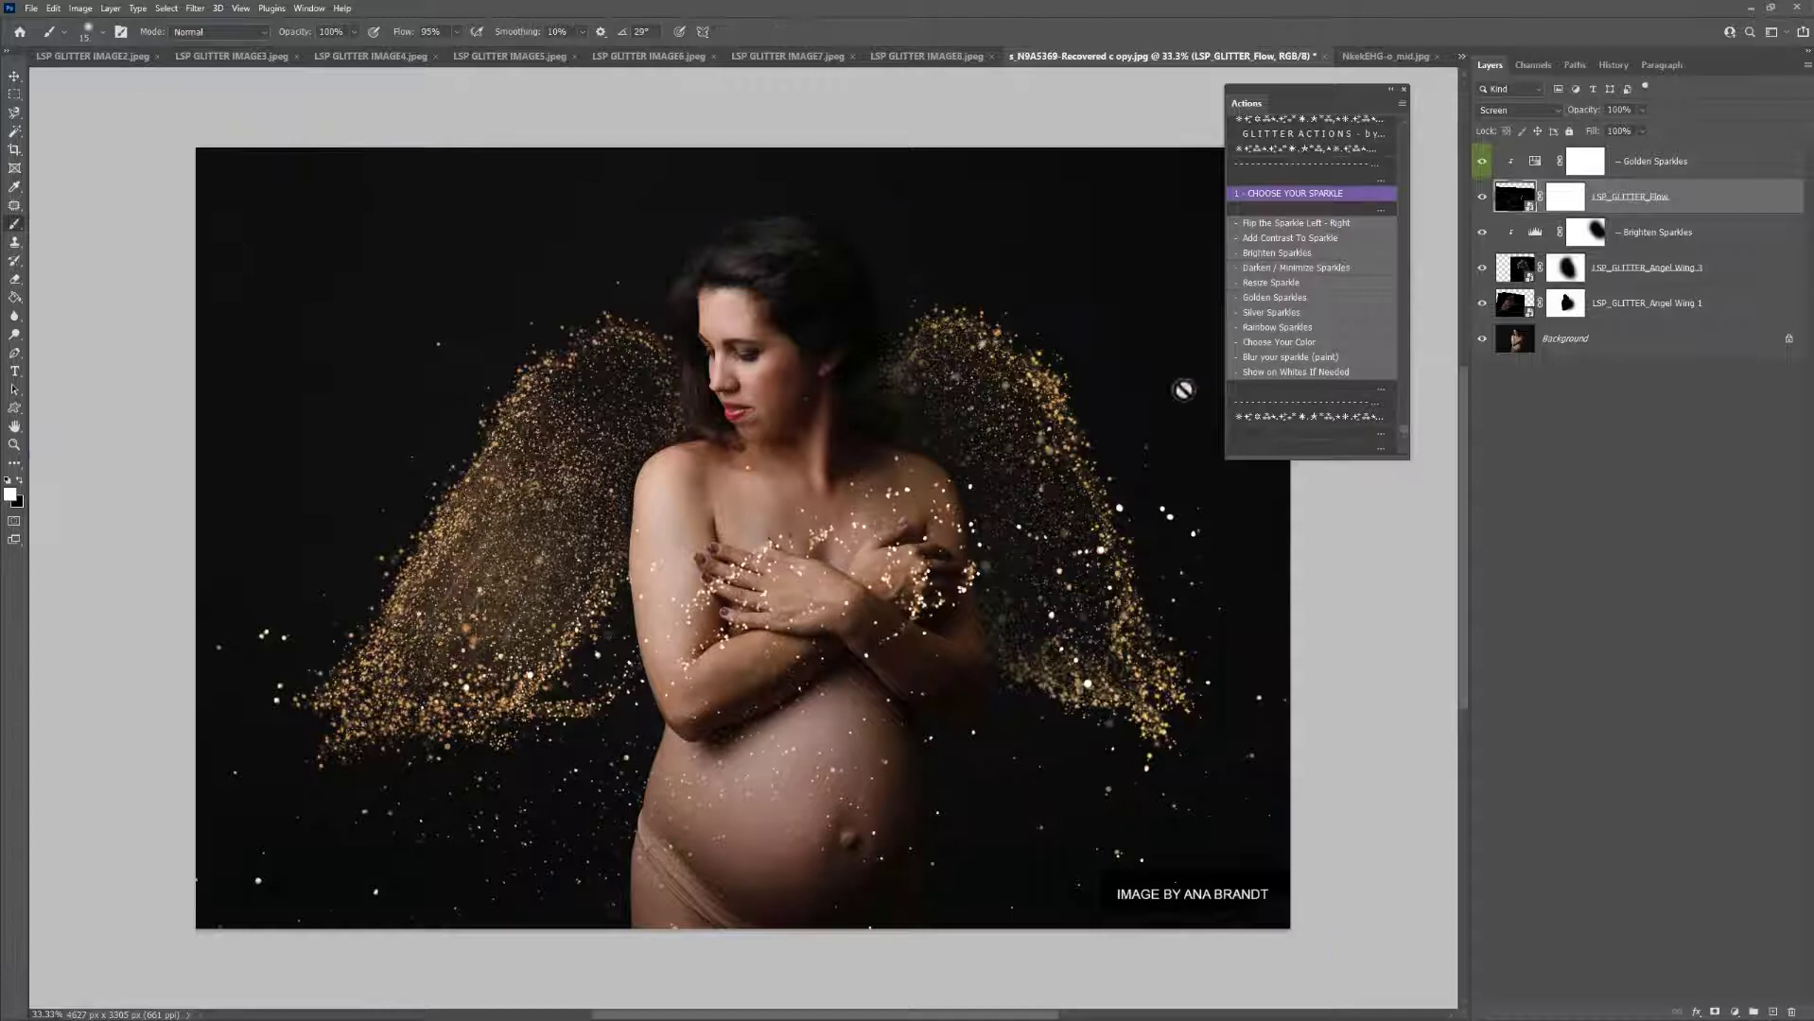
Toggle the visibility of the Flow, Angel Wing 3 and Angel Wing 1 layers to compare the portrait with and without glitter
{"action": "left_click", "coordinate": [1481, 197]}
{"action": "left_click", "coordinate": [1481, 197]}
{"action": "left_click", "coordinate": [1482, 197]}
{"action": "left_click", "coordinate": [1482, 269]}
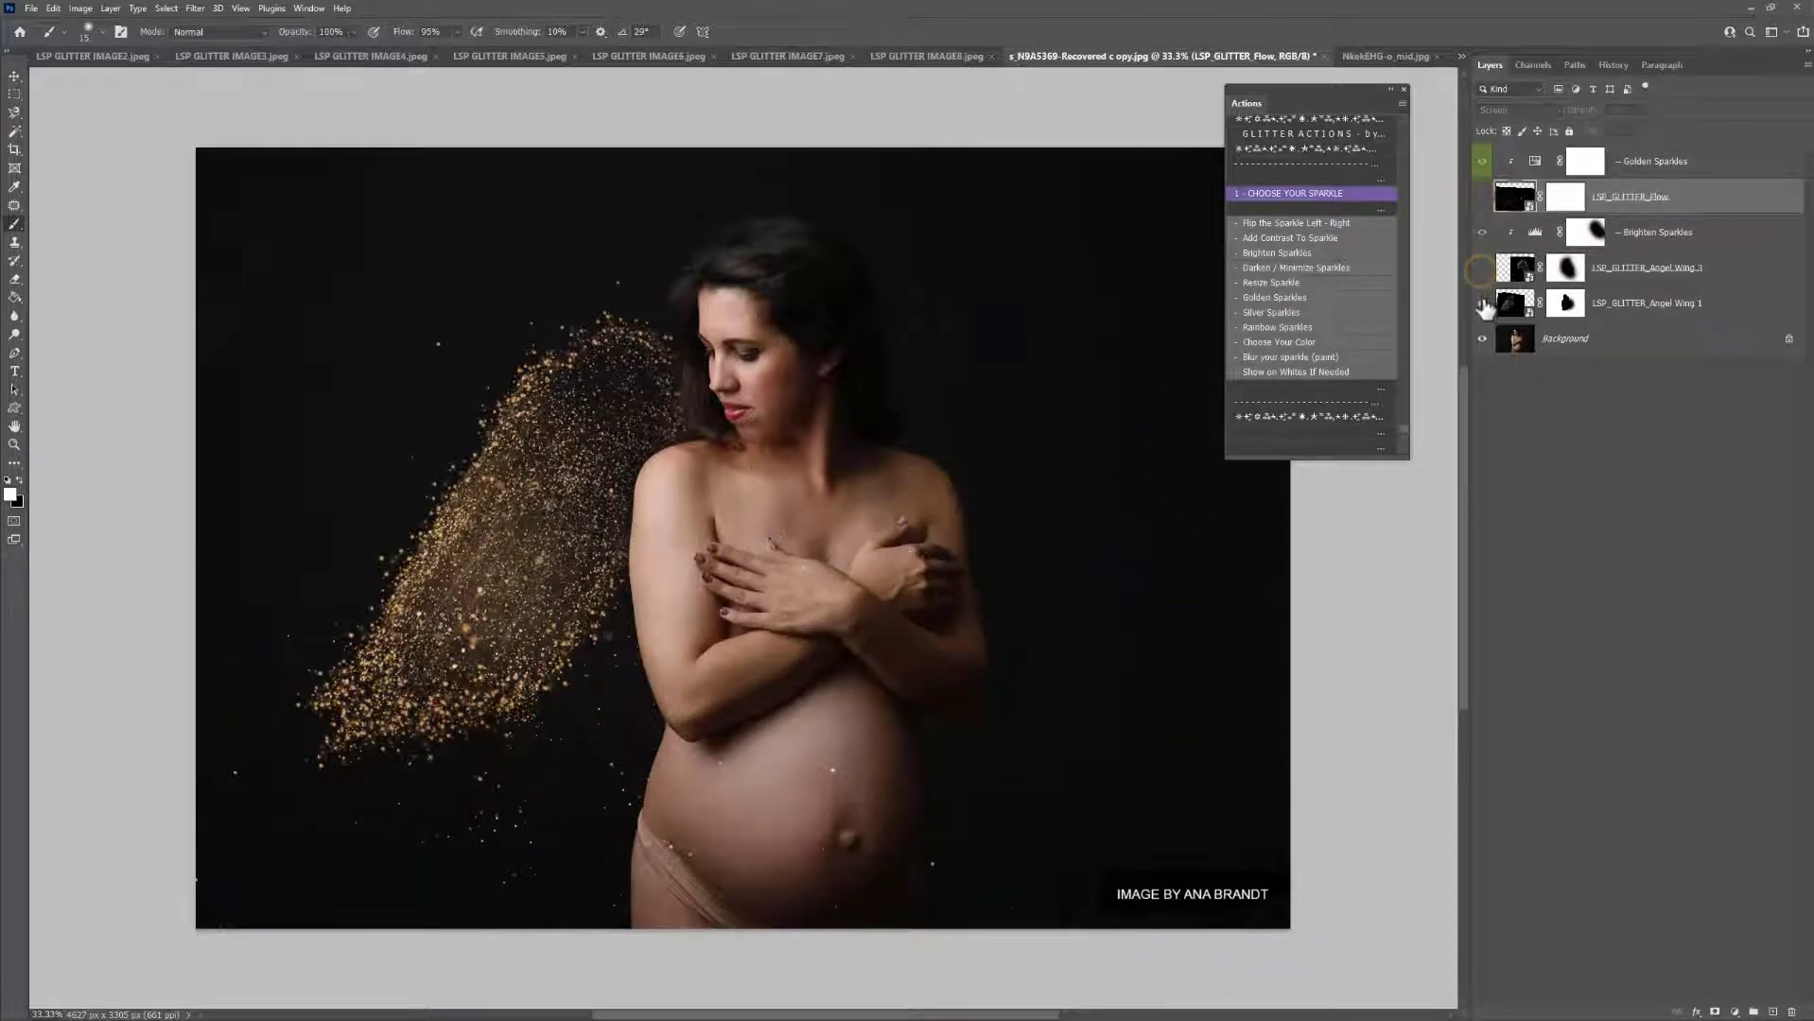
{"action": "left_click", "coordinate": [1482, 303]}
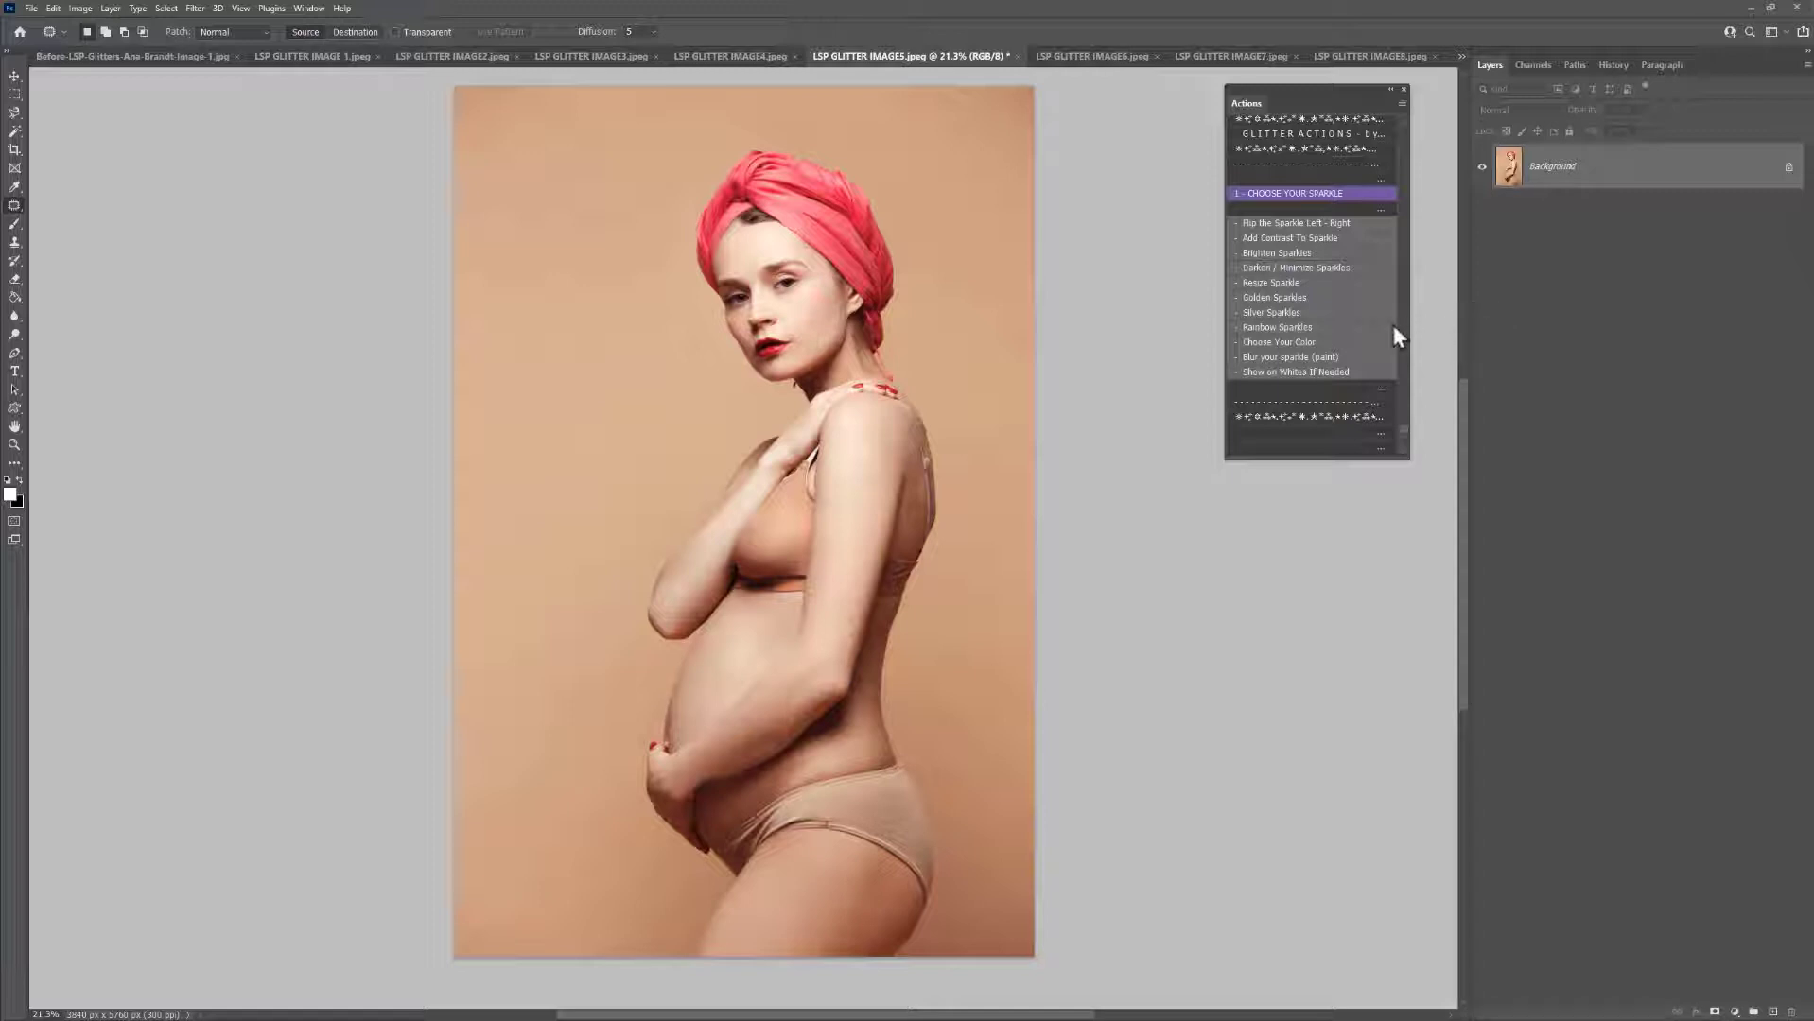
Run 1 - CHOOSE YOUR SPARKLE on LSP GLITTER IMAGE5.jpeg and place LSP_SPARKLE_Bokeh Light Crush.jpg from the Glitter SPARKLE BOKEH collection
{"action": "left_click_drag", "start_coordinate": [1282, 194], "coordinate": [1280, 191]}
{"action": "left_click", "coordinate": [1322, 193]}
{"action": "left_click", "coordinate": [860, 509]}
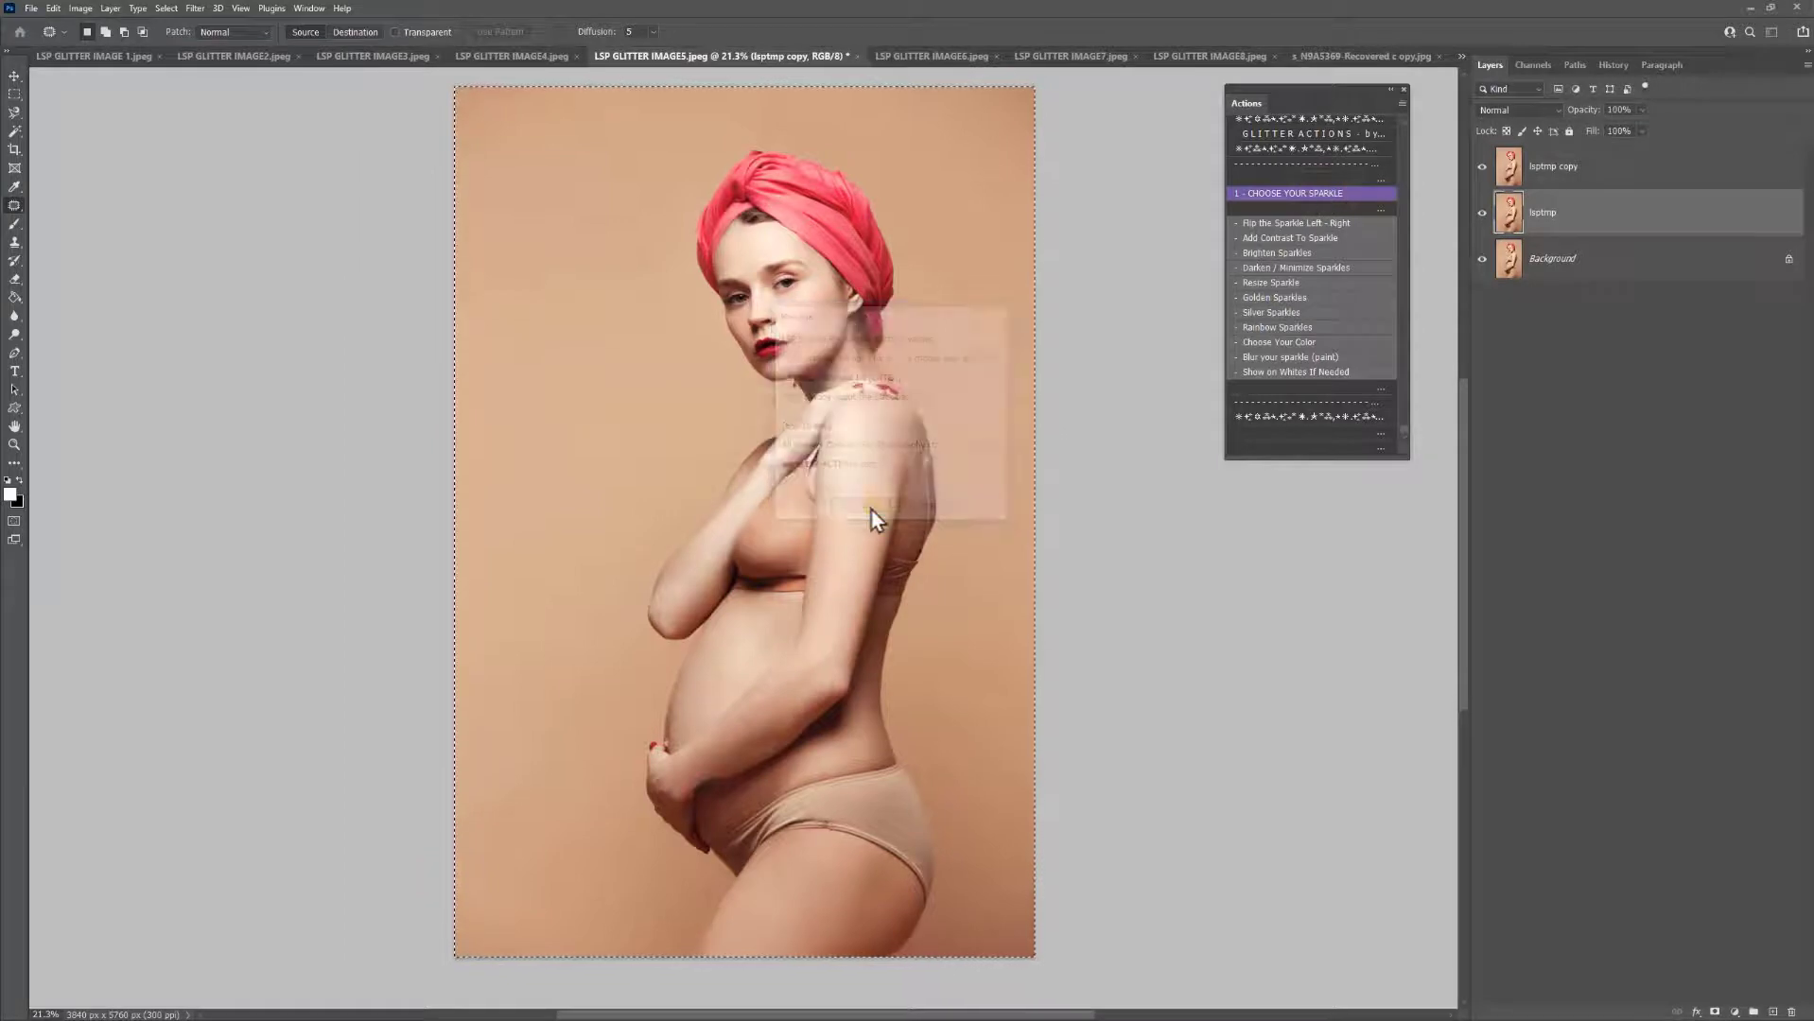
{"action": "left_click", "coordinate": [529, 41]}
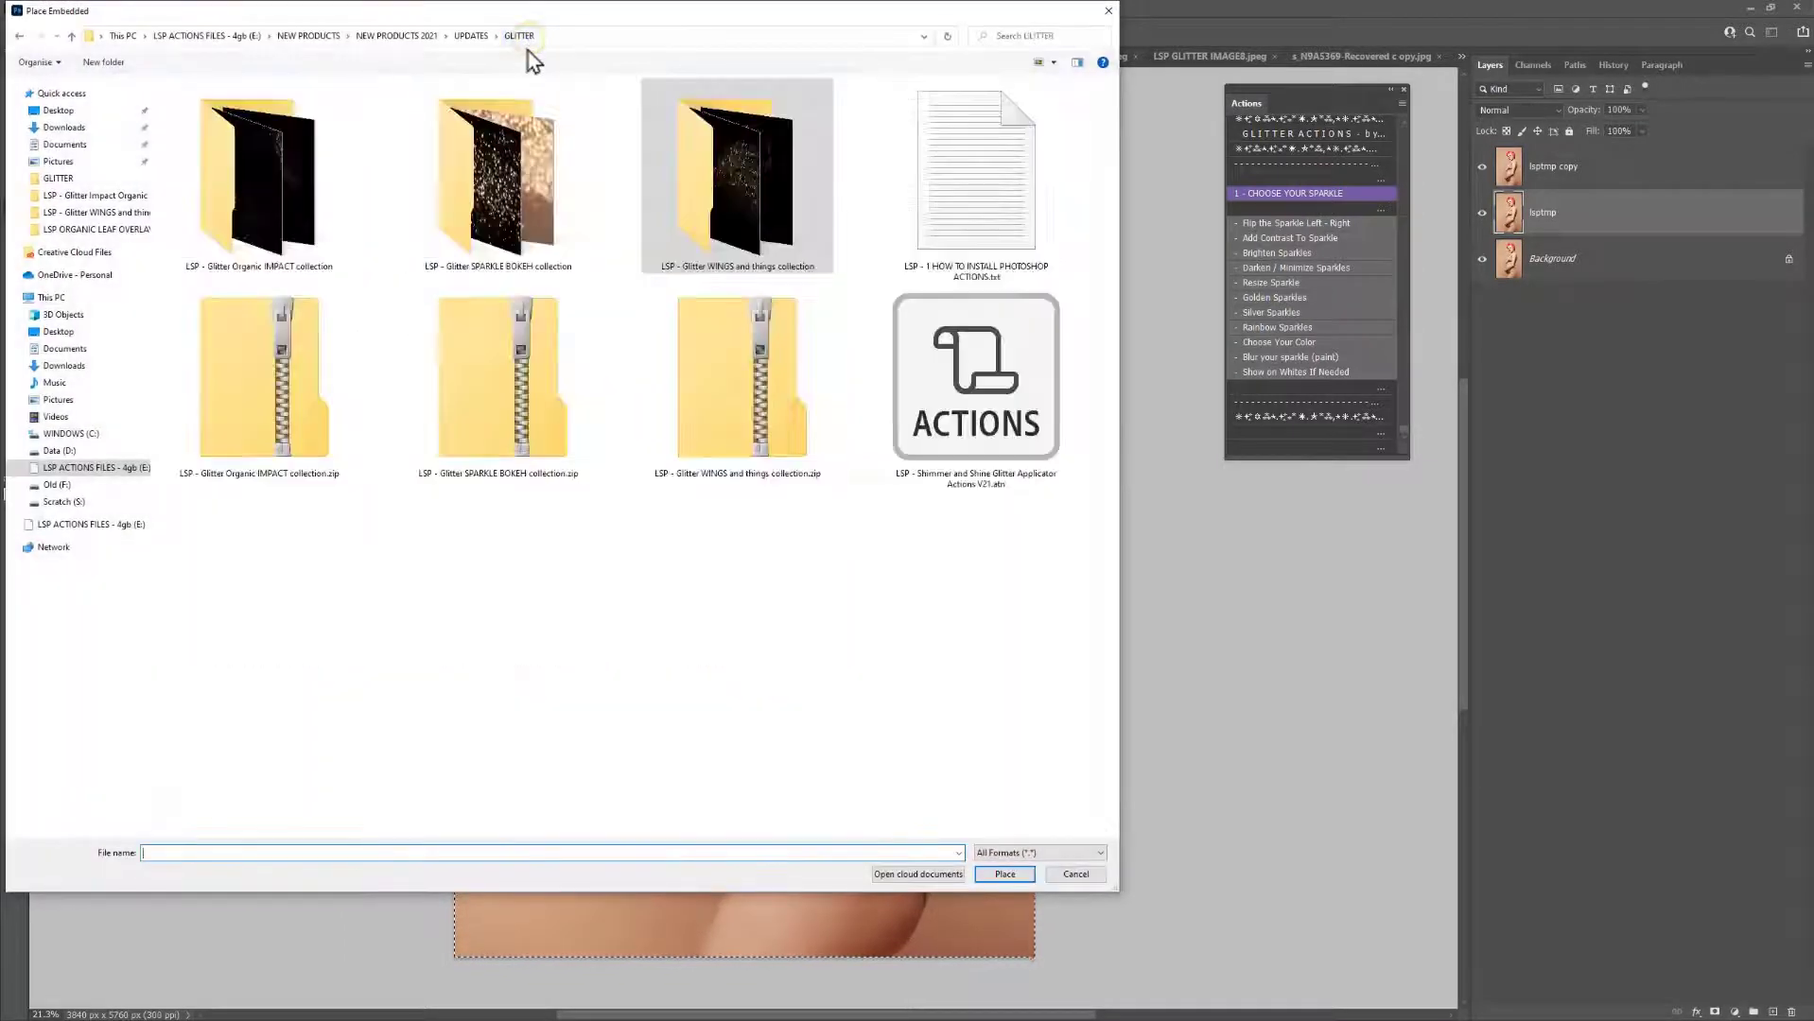
{"action": "double_click", "coordinate": [511, 181]}
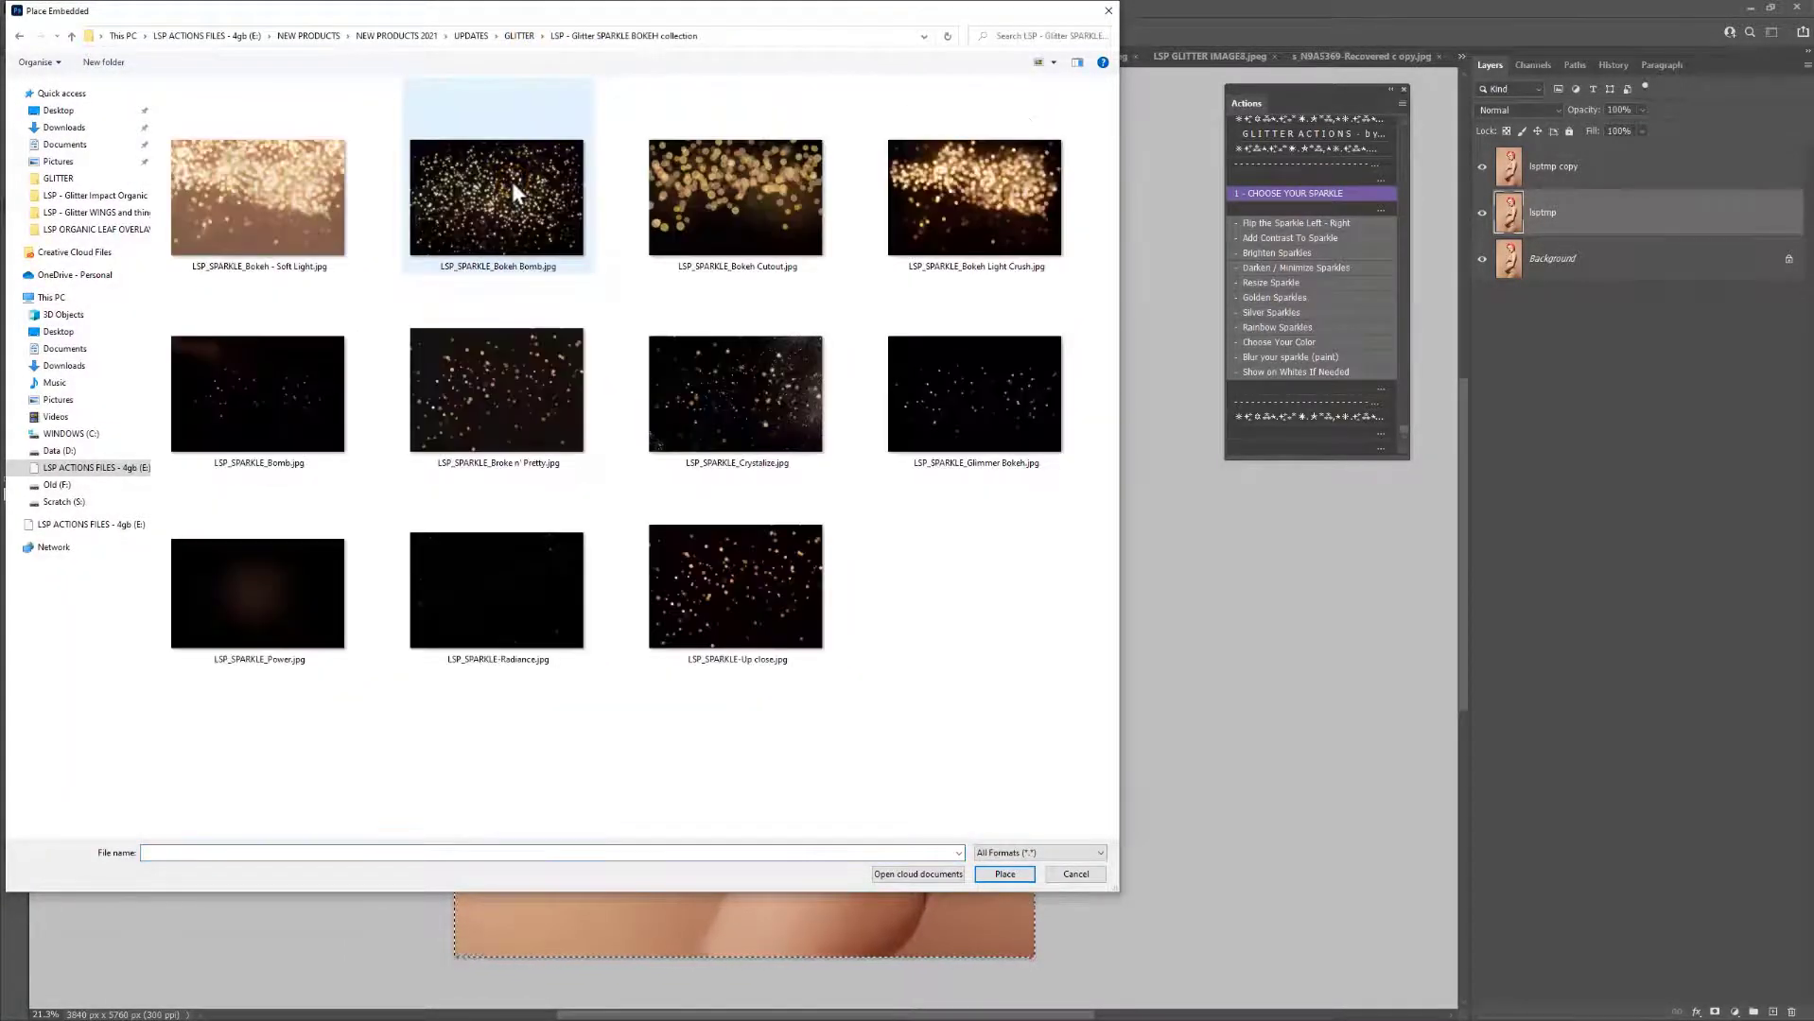
{"action": "double_click", "coordinate": [941, 248]}
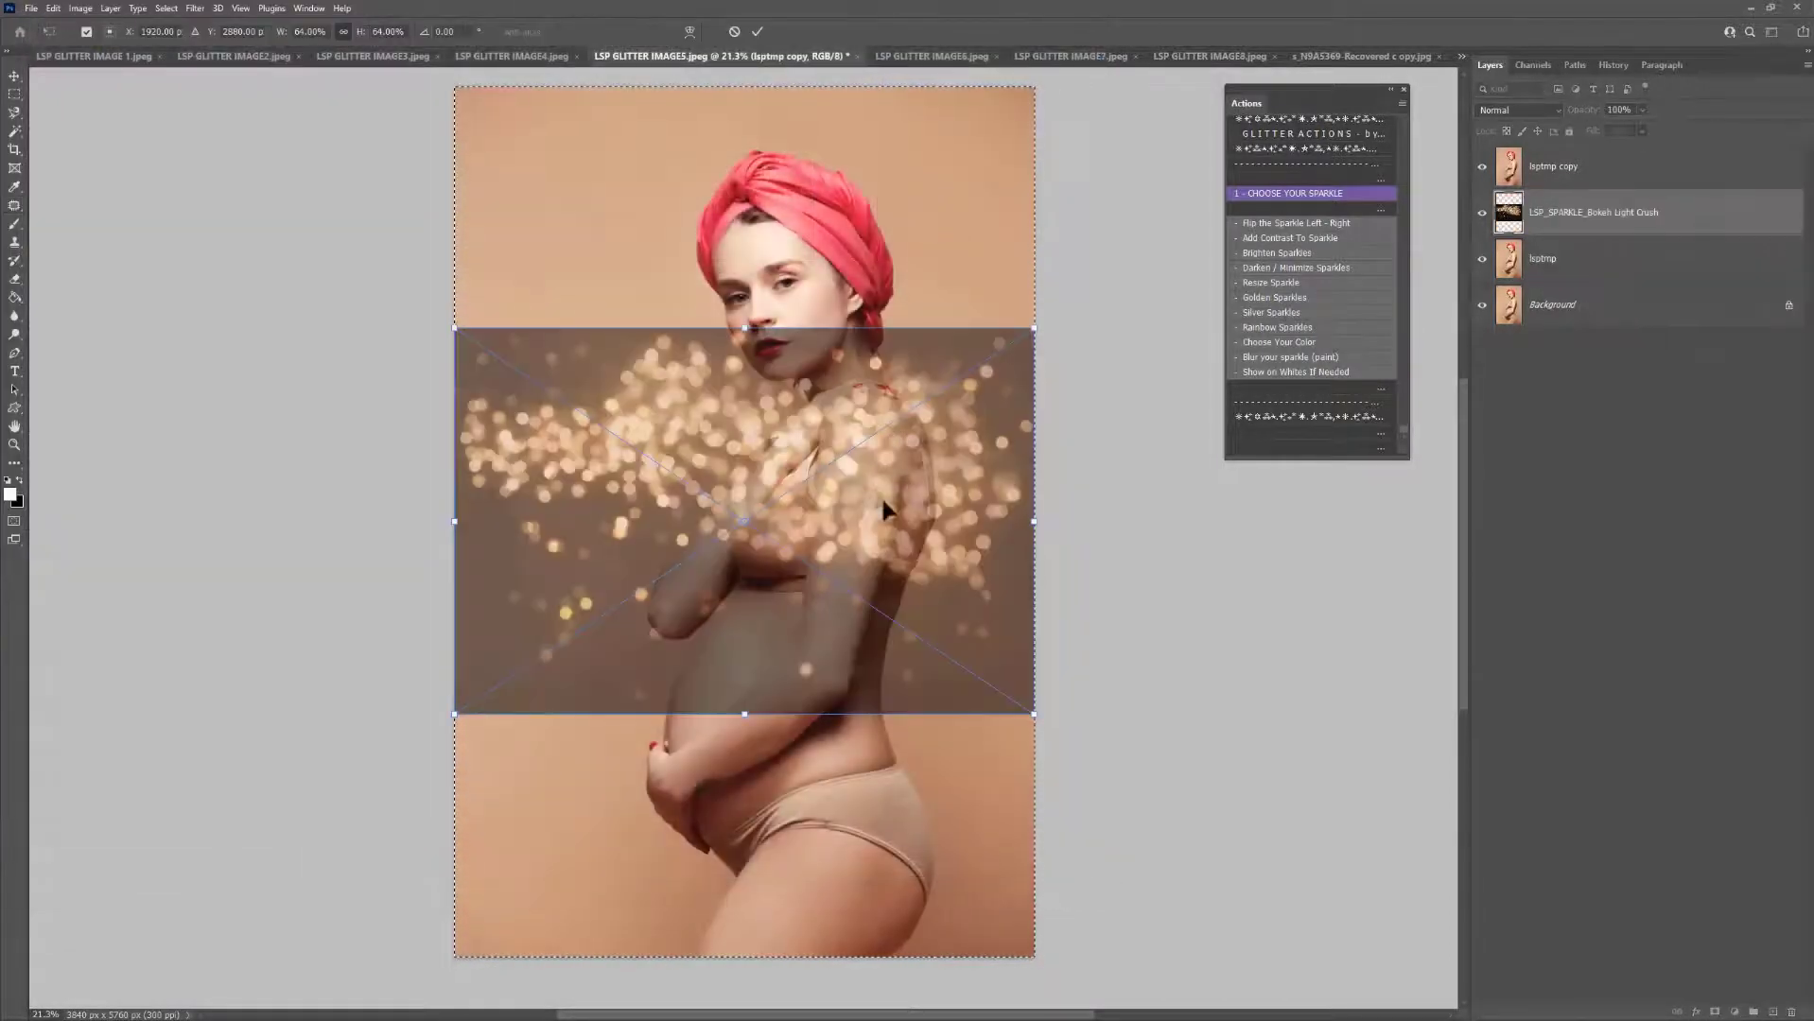
Scale the Bokeh Light Crush overlay to about 101.7%, rotate it about 0.6°, position it over the upper part of the portrait and finish the action
{"action": "left_click_drag", "start_coordinate": [881, 495], "coordinate": [776, 605]}
{"action": "left_click_drag", "start_coordinate": [928, 438], "coordinate": [1267, 211]}
{"action": "left_click_drag", "start_coordinate": [793, 602], "coordinate": [792, 557]}
{"action": "left_click_drag", "start_coordinate": [838, 482], "coordinate": [838, 474]}
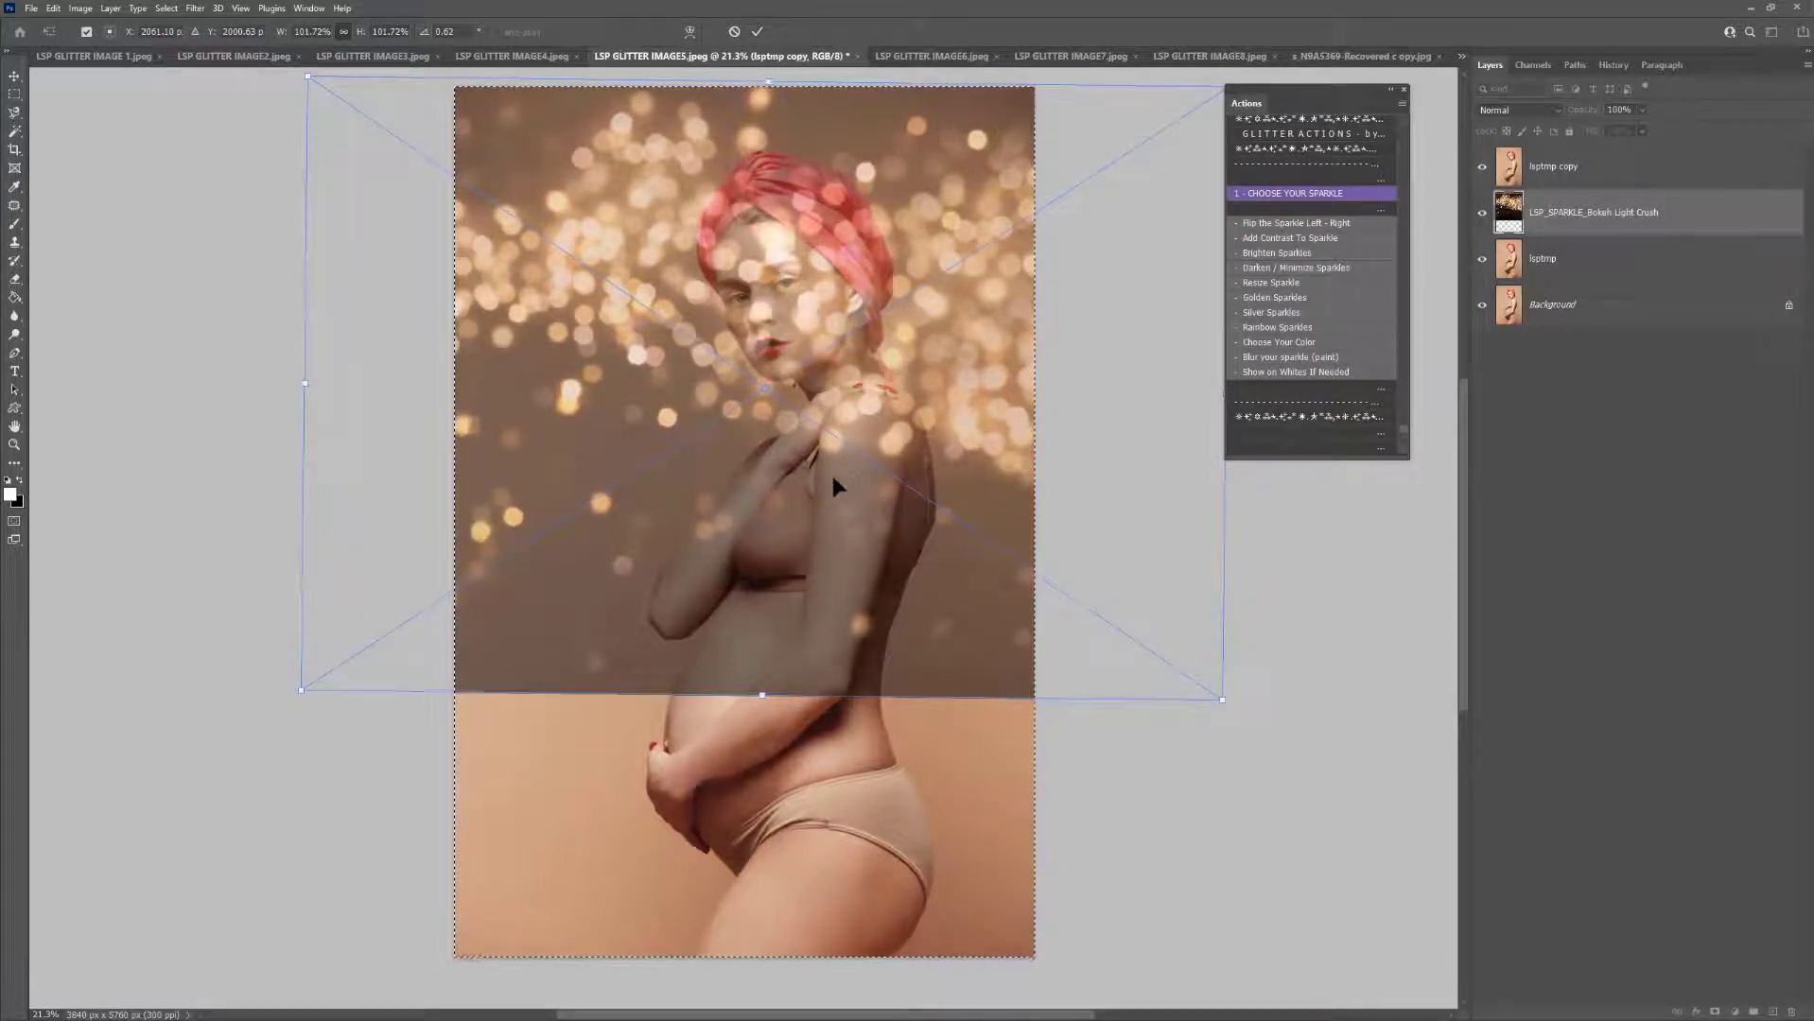
{"action": "key", "text": "Return"}
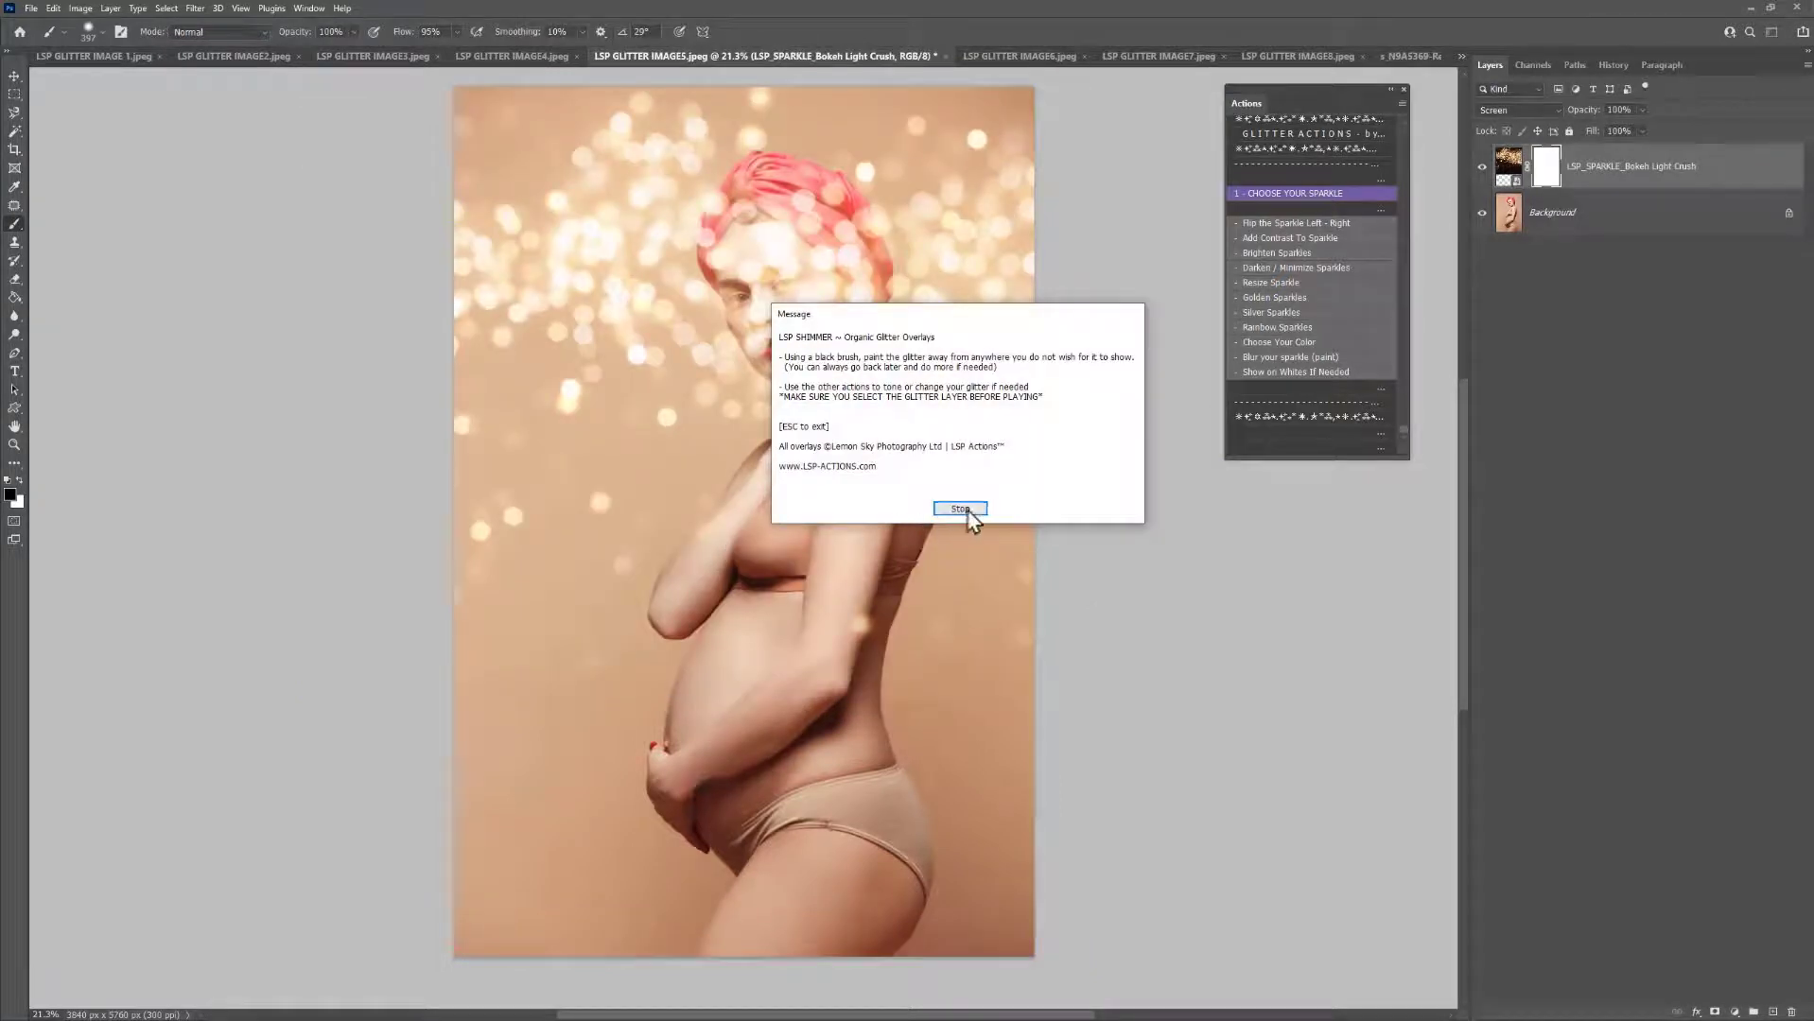
{"action": "left_click", "coordinate": [960, 509]}
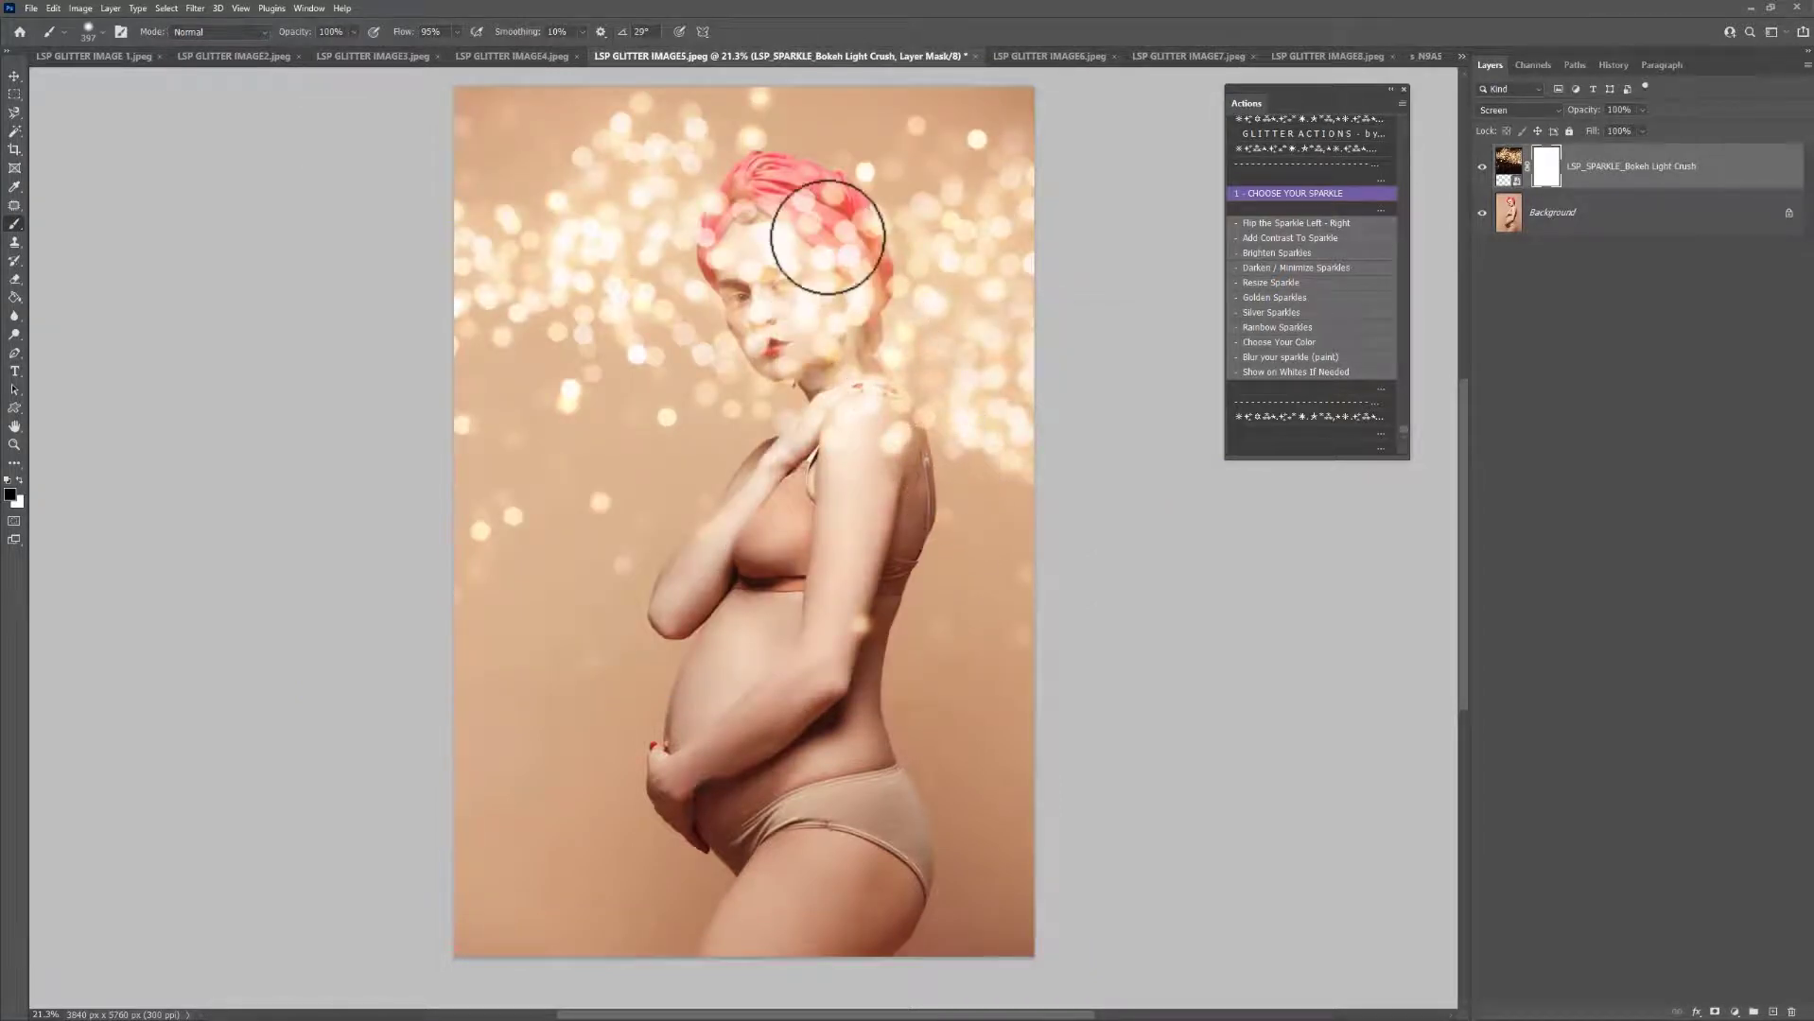
Paint black on the Bokeh Light Crush mask to remove the bokeh from the woman's turban, face and upper body
{"action": "mouse_move", "coordinate": [850, 264]}
{"action": "left_mouse_down"}
{"action": "mouse_move", "coordinate": [844, 381]}
{"action": "mouse_move", "coordinate": [812, 327]}
{"action": "mouse_move", "coordinate": [826, 364]}
{"action": "mouse_move", "coordinate": [782, 352]}
{"action": "mouse_move", "coordinate": [731, 244]}
{"action": "mouse_move", "coordinate": [762, 187]}
{"action": "mouse_move", "coordinate": [847, 224]}
{"action": "mouse_move", "coordinate": [860, 297]}
{"action": "mouse_move", "coordinate": [862, 268]}
{"action": "mouse_move", "coordinate": [813, 201]}
{"action": "mouse_move", "coordinate": [749, 198]}
{"action": "mouse_move", "coordinate": [733, 254]}
{"action": "mouse_move", "coordinate": [762, 253]}
{"action": "mouse_move", "coordinate": [804, 331]}
{"action": "mouse_move", "coordinate": [775, 234]}
{"action": "mouse_move", "coordinate": [762, 312]}
{"action": "mouse_move", "coordinate": [754, 293]}
{"action": "mouse_move", "coordinate": [842, 407]}
{"action": "mouse_move", "coordinate": [844, 470]}
{"action": "mouse_move", "coordinate": [889, 425]}
{"action": "mouse_move", "coordinate": [893, 458]}
{"action": "mouse_move", "coordinate": [894, 435]}
{"action": "mouse_move", "coordinate": [879, 568]}
{"action": "left_mouse_up"}
{"action": "mouse_move", "coordinate": [842, 461]}
{"action": "left_mouse_down"}
{"action": "mouse_move", "coordinate": [799, 448]}
{"action": "mouse_move", "coordinate": [844, 423]}
{"action": "mouse_move", "coordinate": [812, 299]}
{"action": "left_mouse_up"}
{"action": "key", "text": "x"}
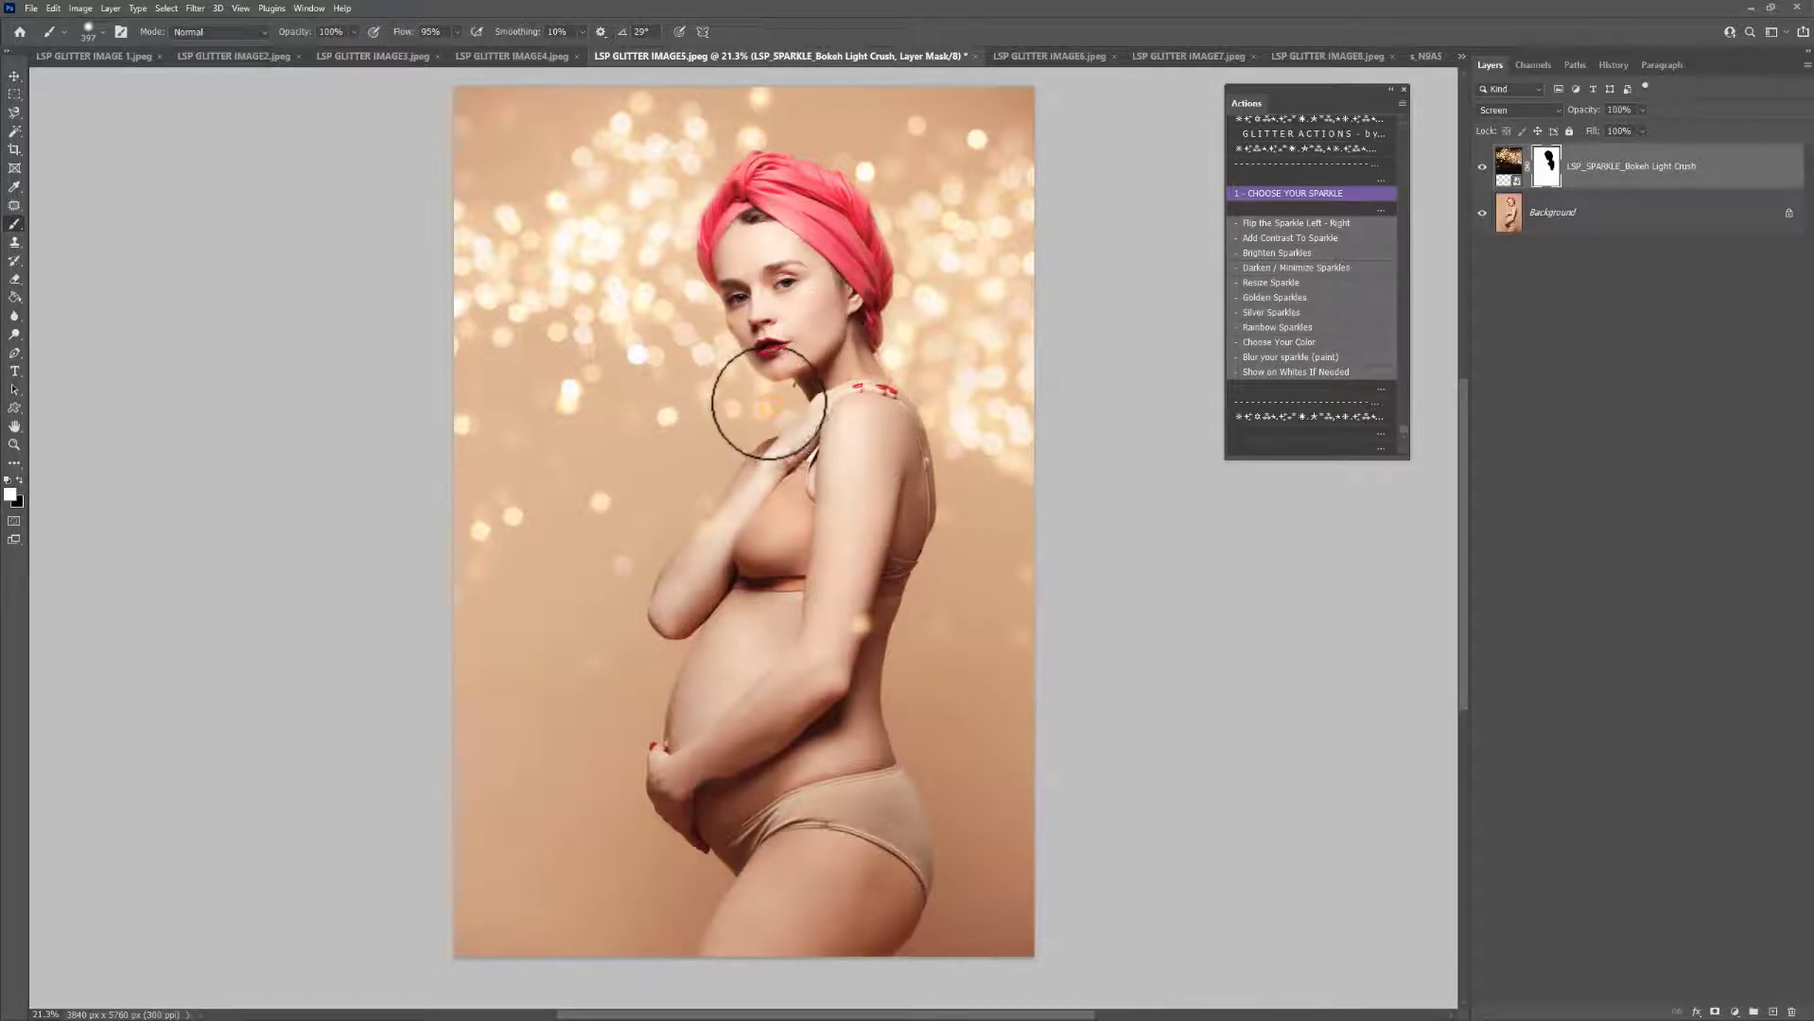
{"action": "key", "text": "x"}
{"action": "mouse_move", "coordinate": [783, 352]}
{"action": "left_mouse_down"}
{"action": "mouse_move", "coordinate": [741, 332]}
{"action": "mouse_move", "coordinate": [795, 289]}
{"action": "mouse_move", "coordinate": [789, 271]}
{"action": "left_mouse_up"}
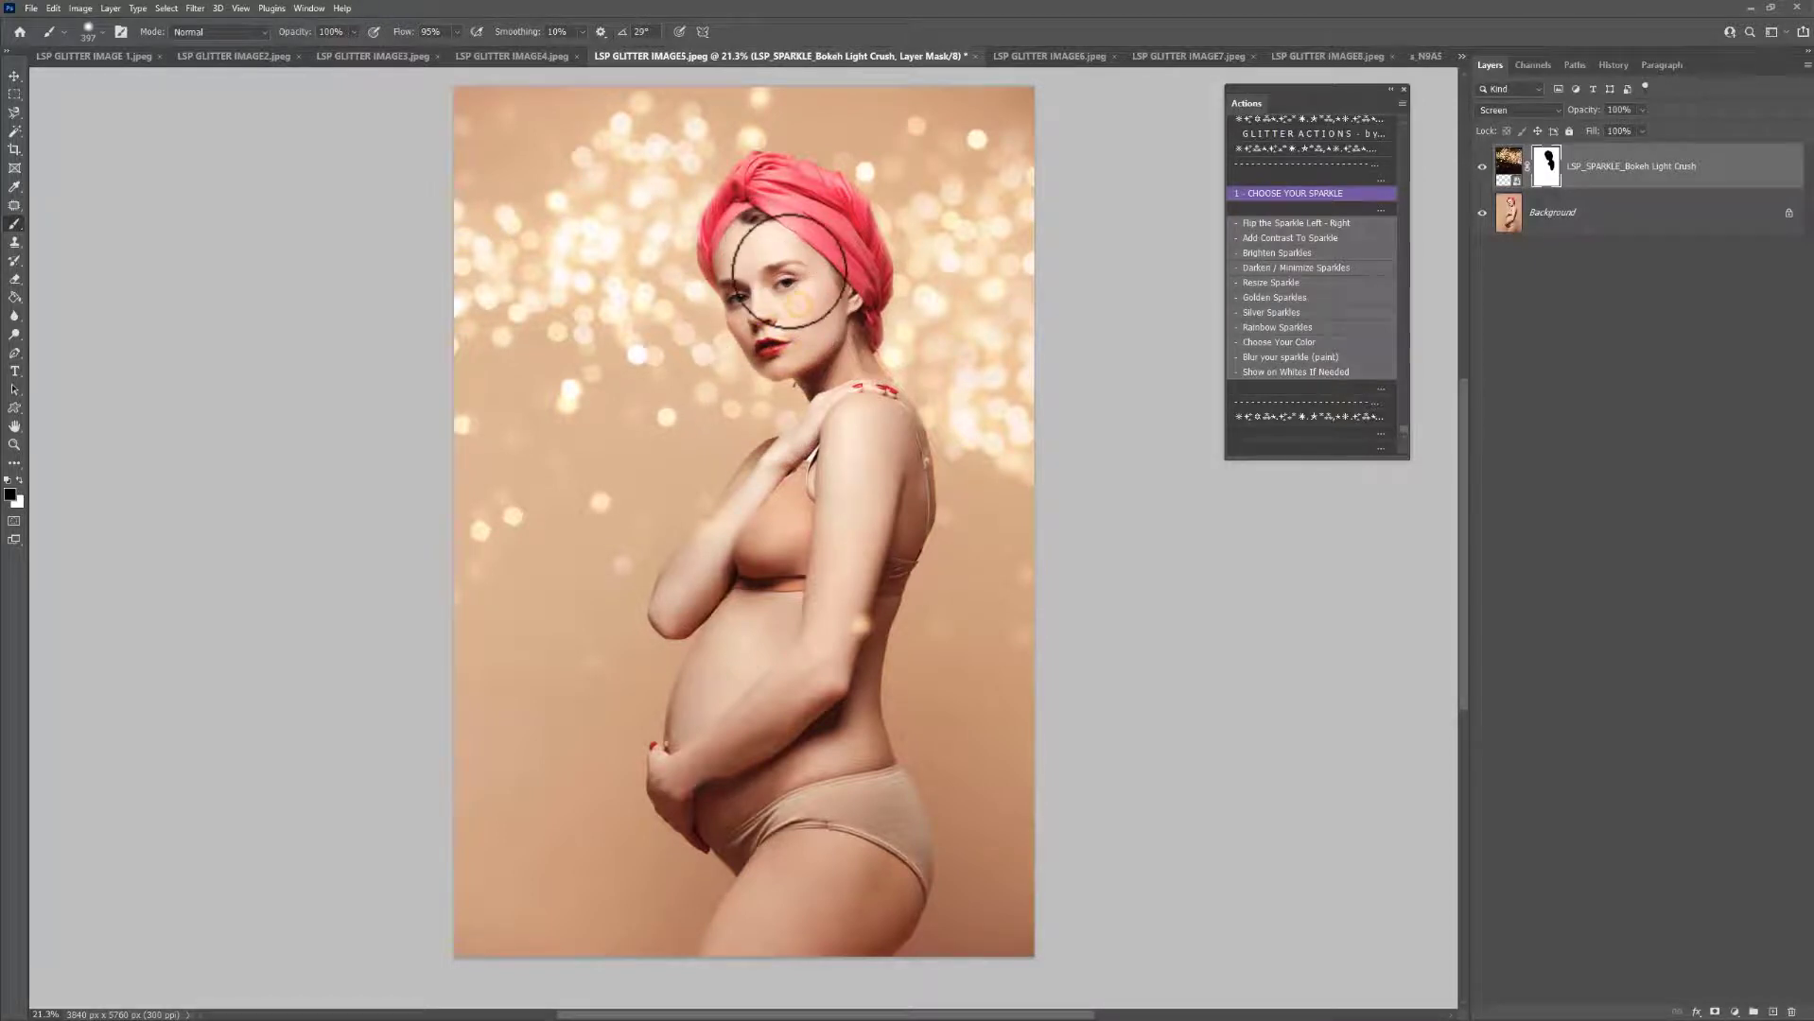
Run 1 - CHOOSE YOUR SPARKLE and place the LSP_SPARKLE_Glimmer Bokeh.jpg overlay on the turban portrait
{"action": "left_click", "coordinate": [1288, 197]}
{"action": "left_click", "coordinate": [864, 510]}
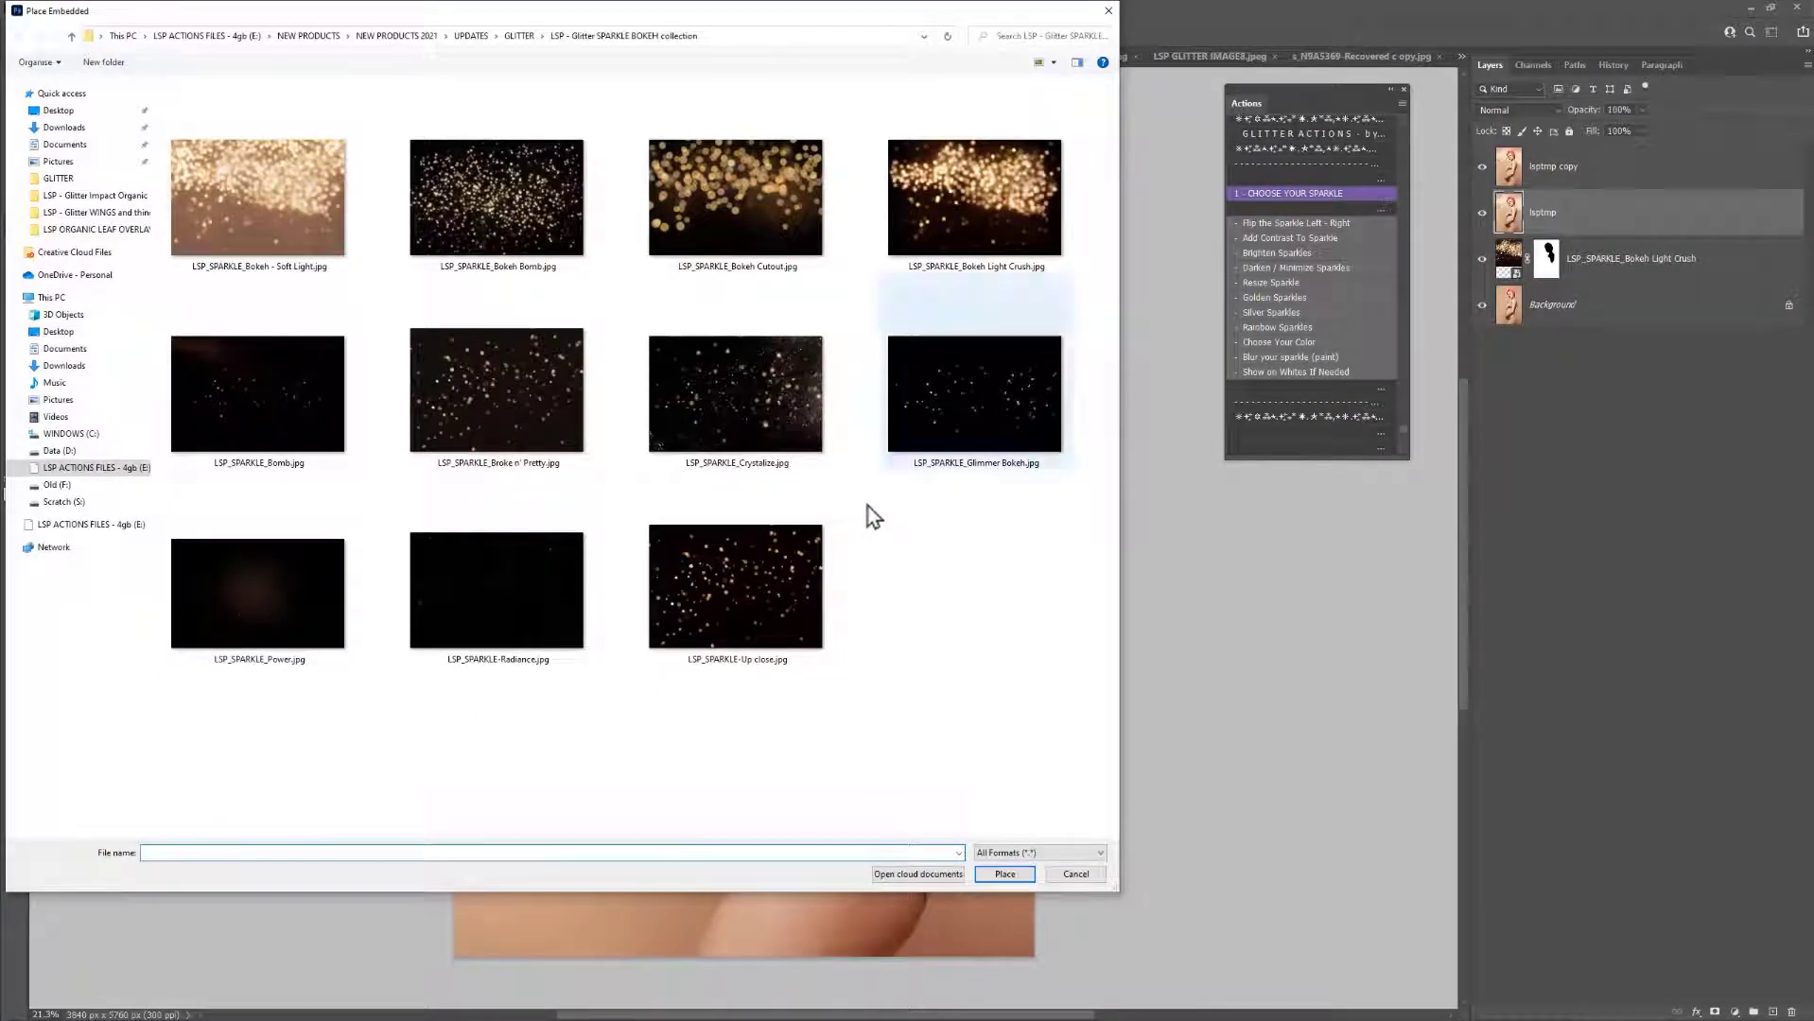
{"action": "double_click", "coordinate": [956, 401]}
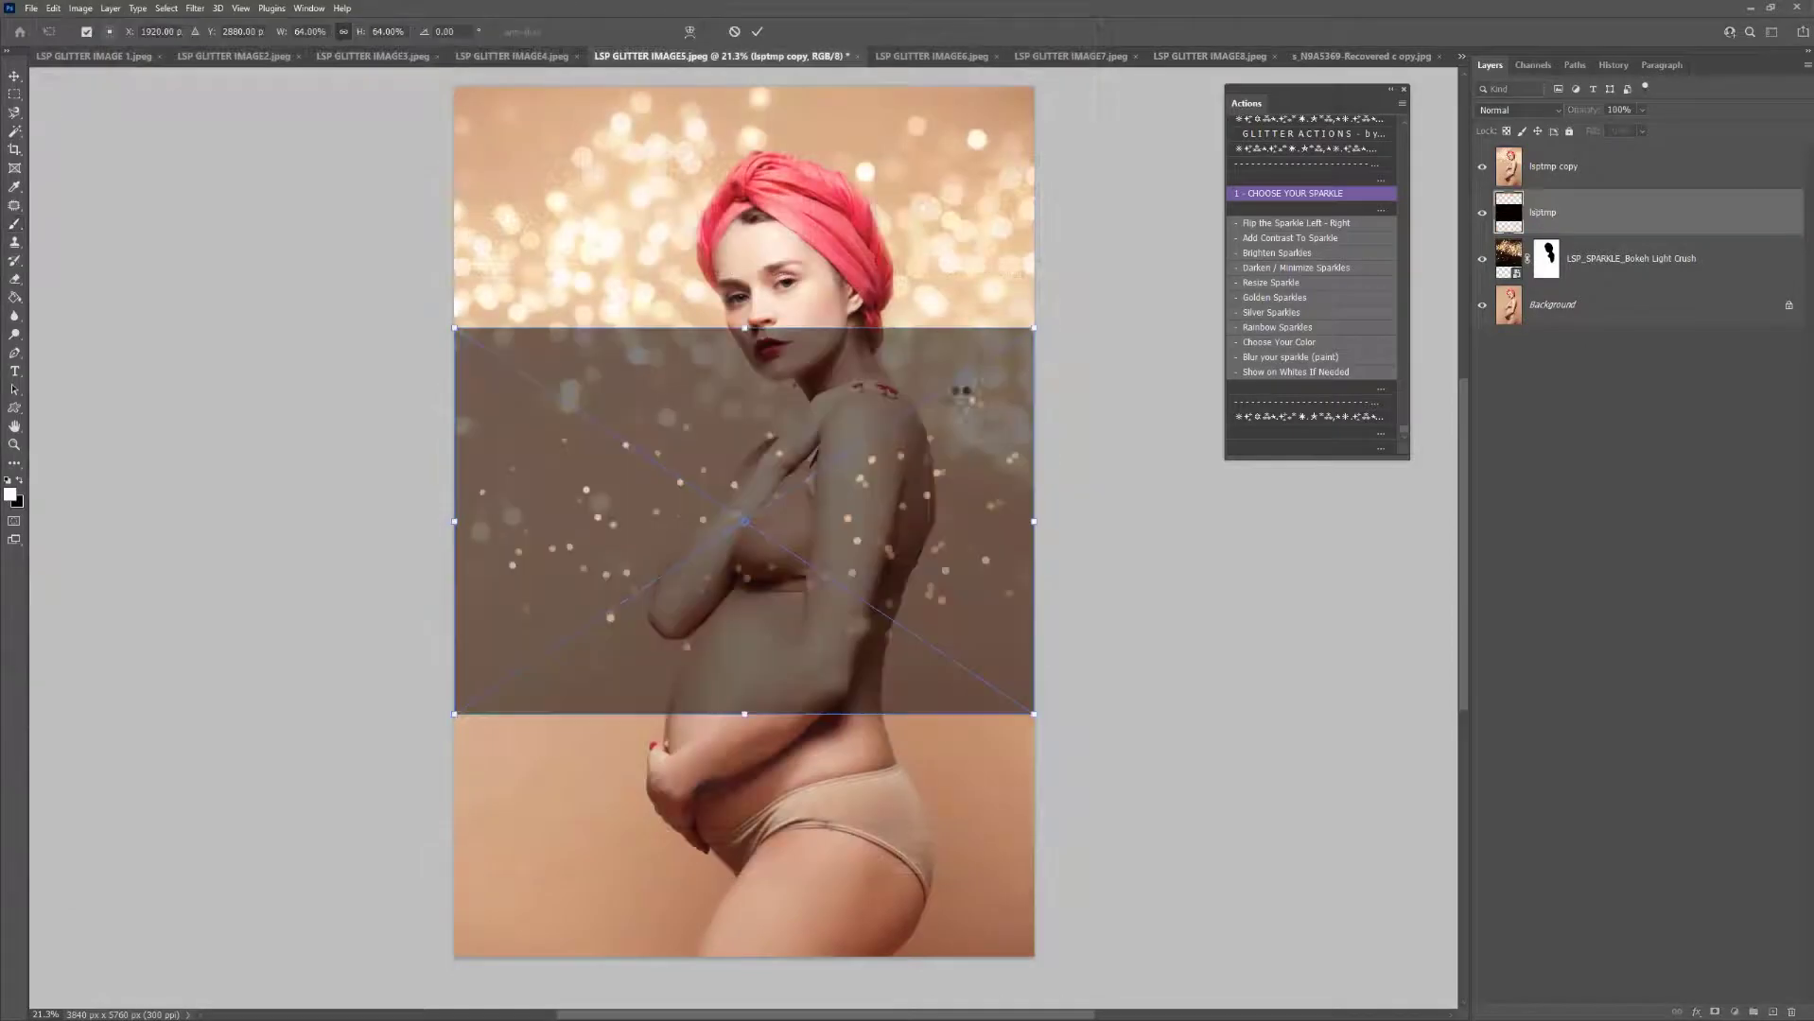
Rotate the Glimmer Bokeh overlay 90°, scale it to about 95.6% to cover the portrait, and finish the action
{"action": "left_click_drag", "start_coordinate": [1075, 530], "coordinate": [797, 850]}
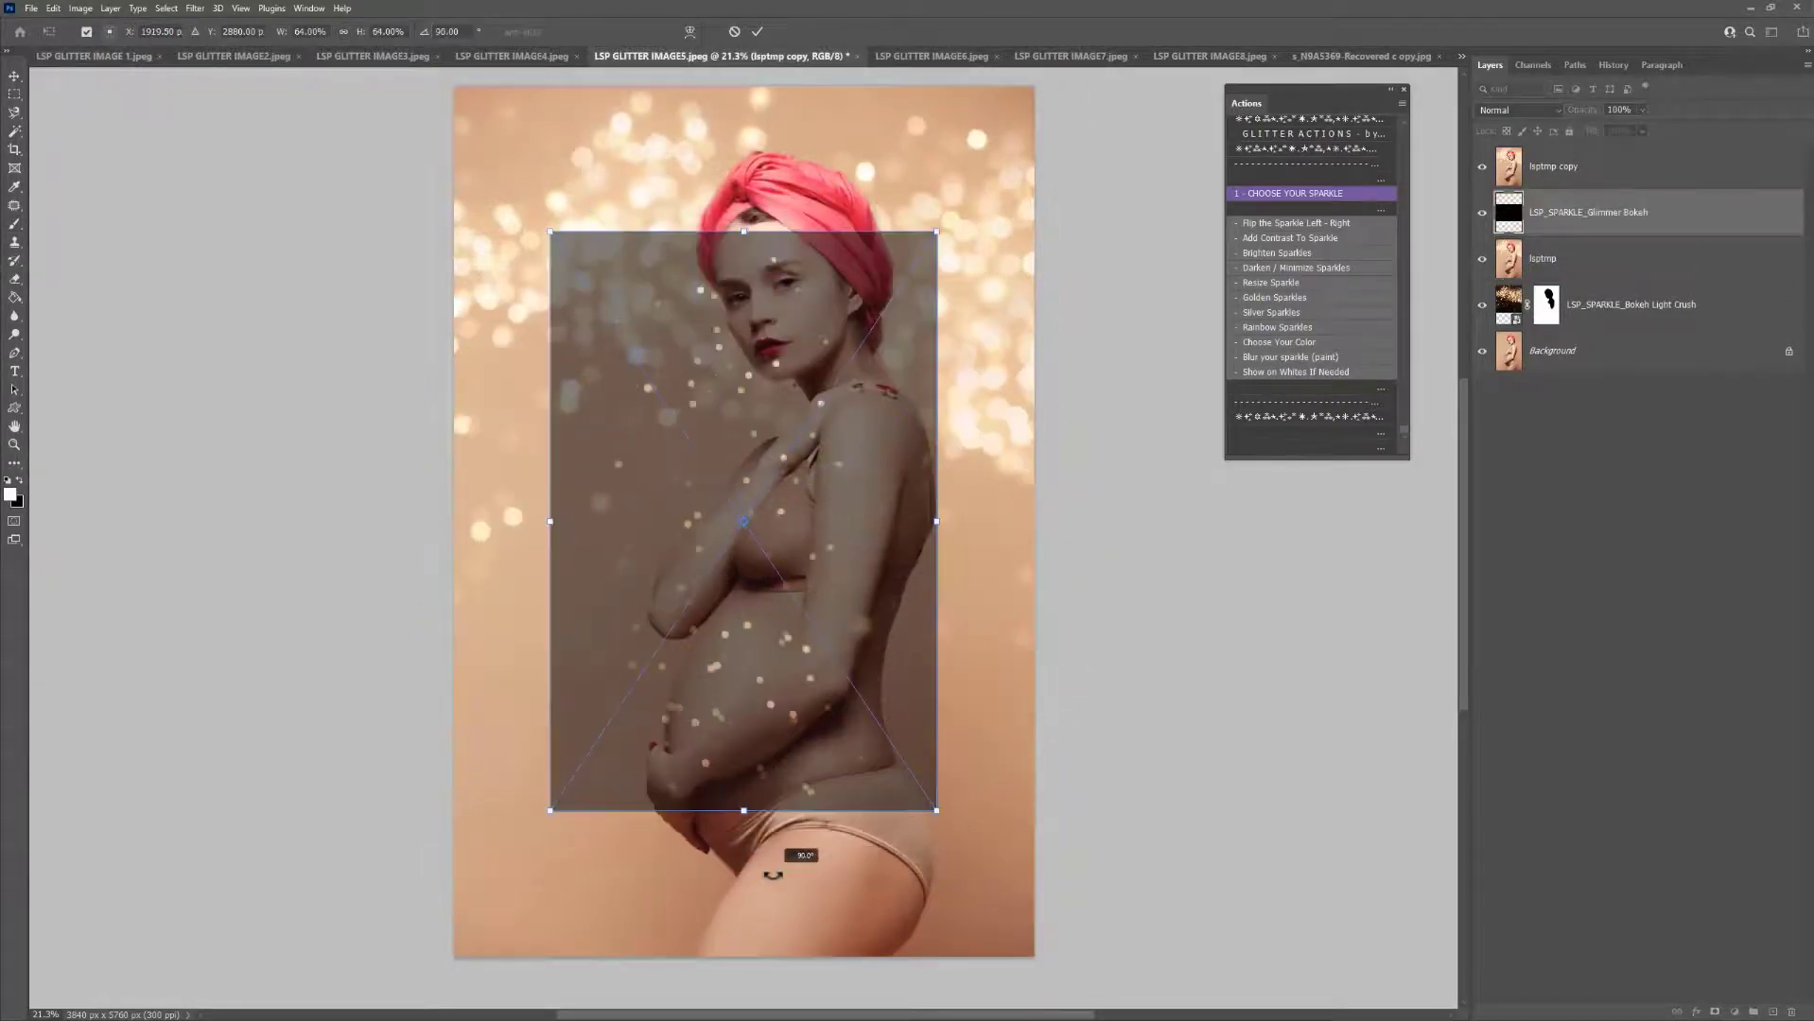
{"action": "left_click_drag", "start_coordinate": [801, 717], "coordinate": [705, 833]}
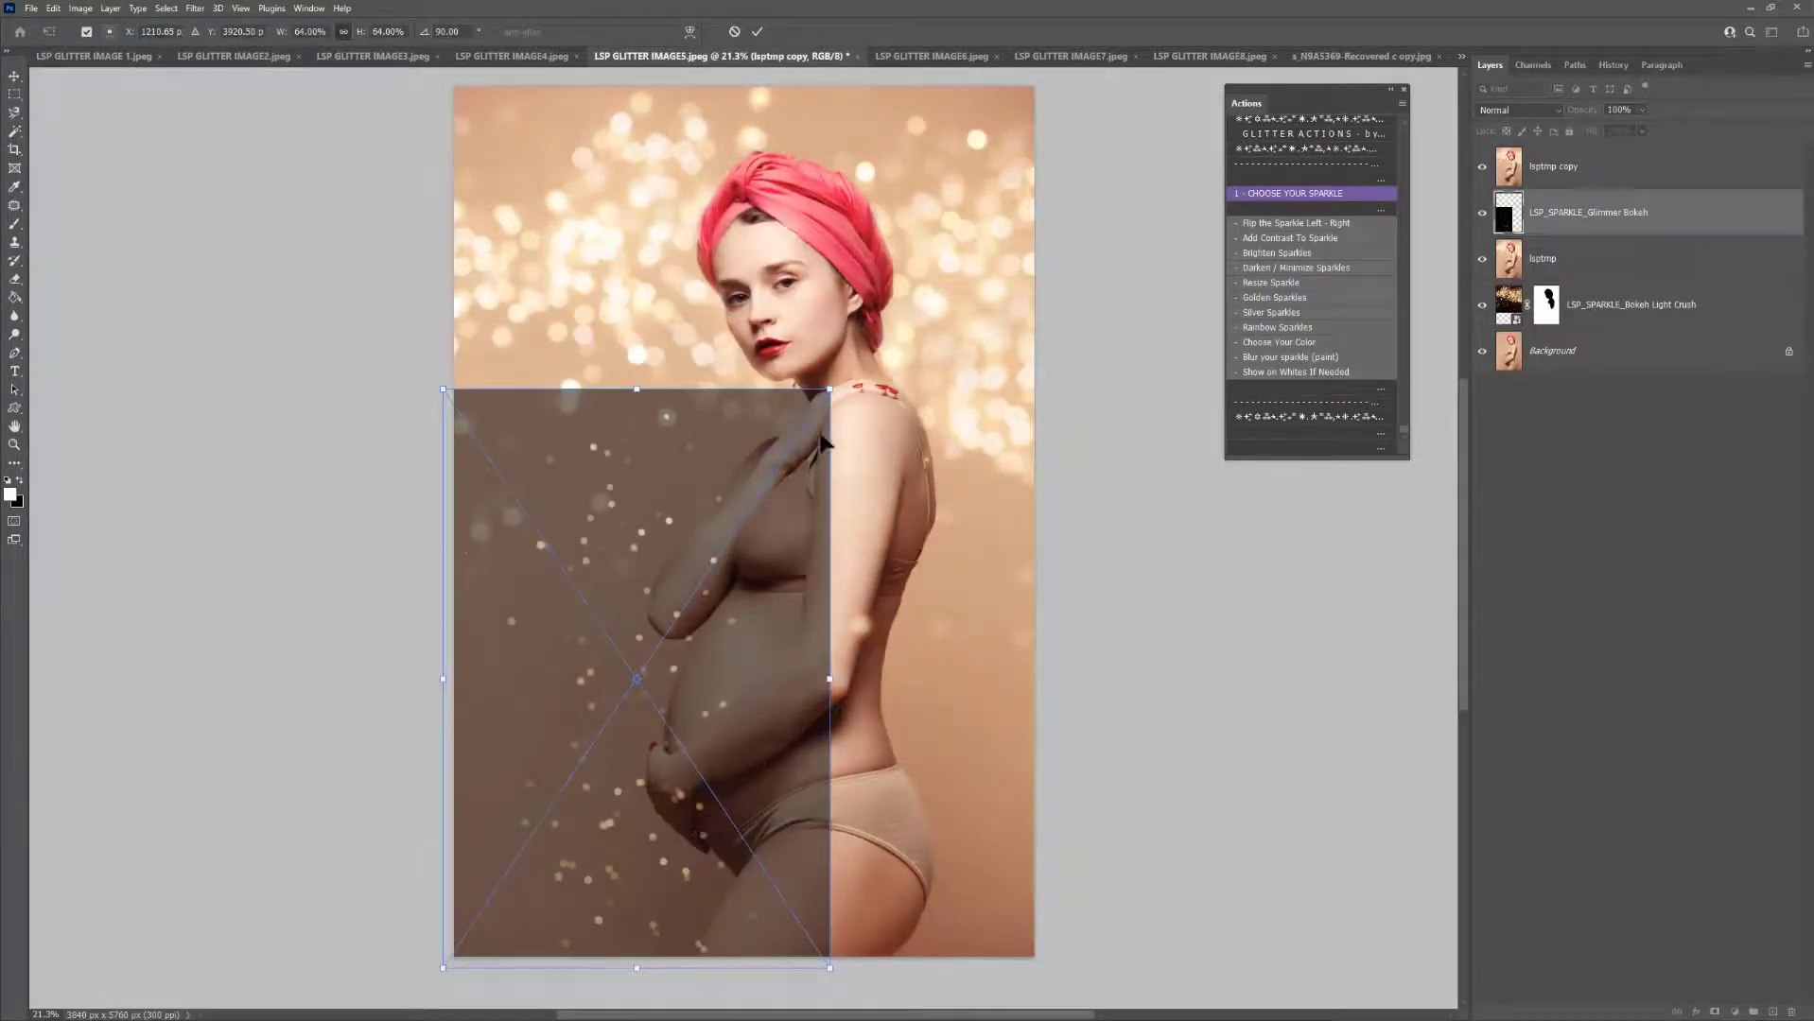
{"action": "left_click_drag", "start_coordinate": [829, 389], "coordinate": [1074, 133]}
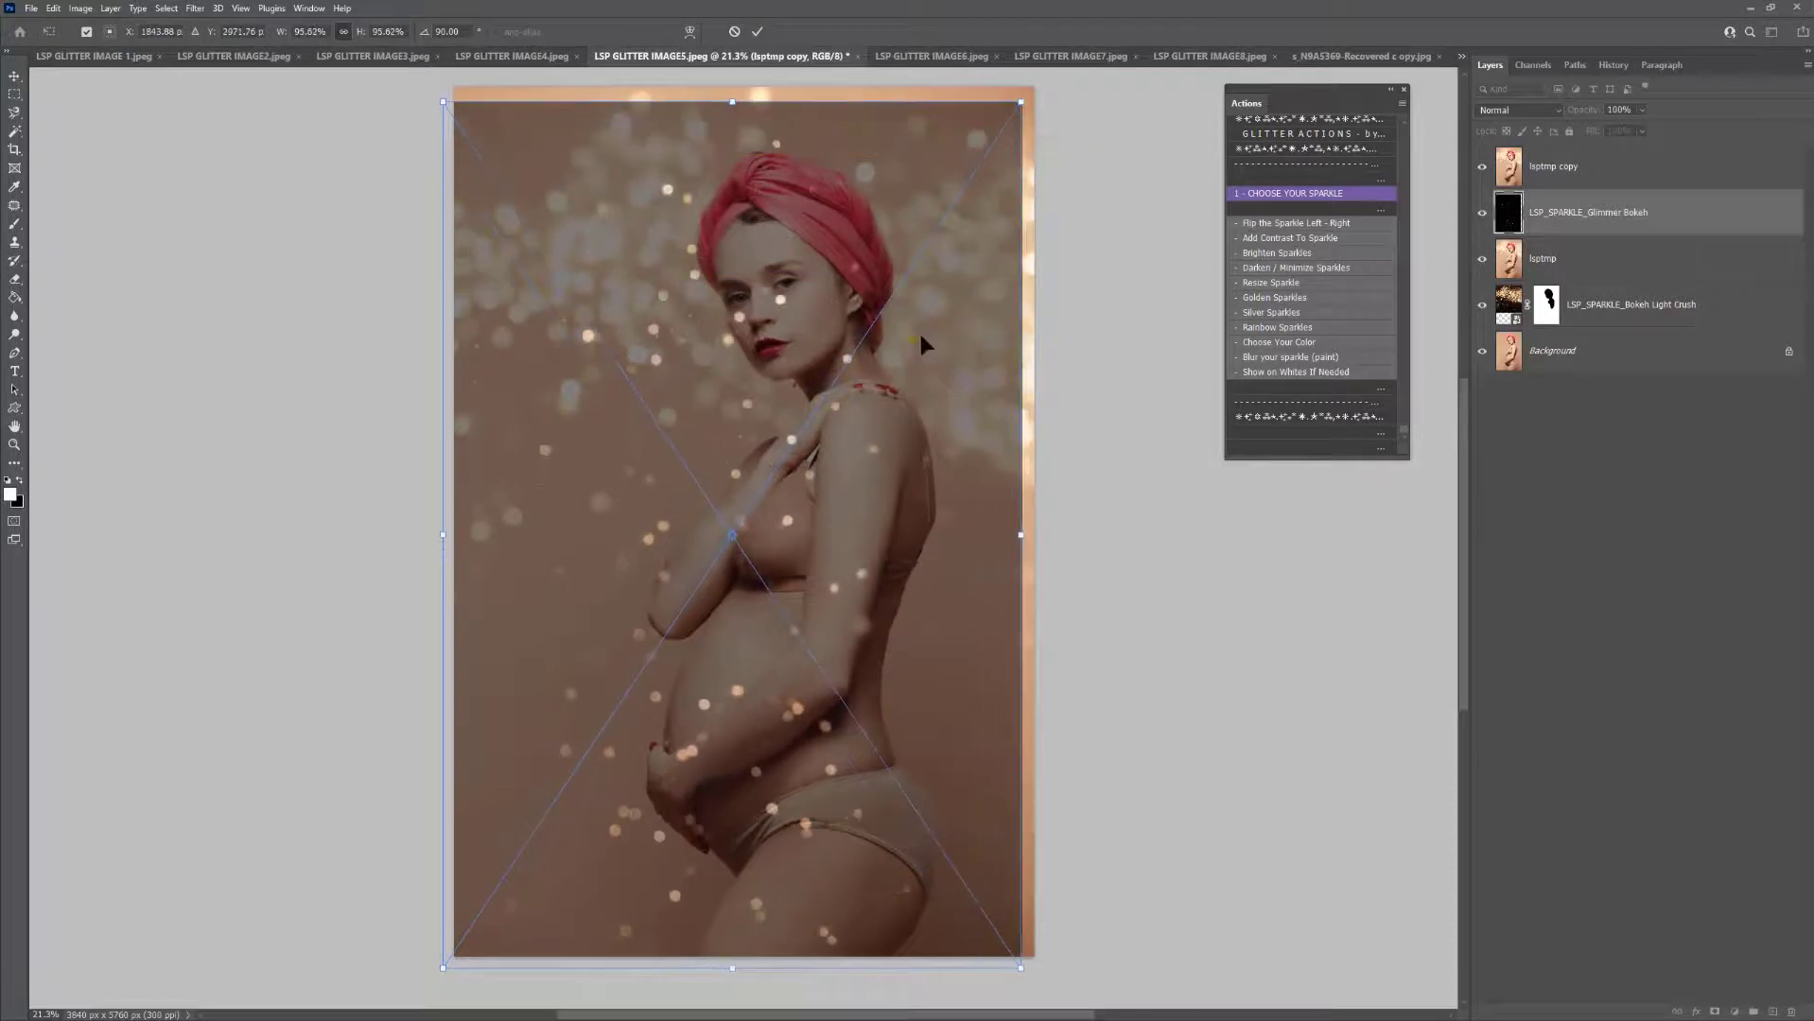
{"action": "left_click_drag", "start_coordinate": [920, 338], "coordinate": [922, 342]}
{"action": "key", "text": "Return"}
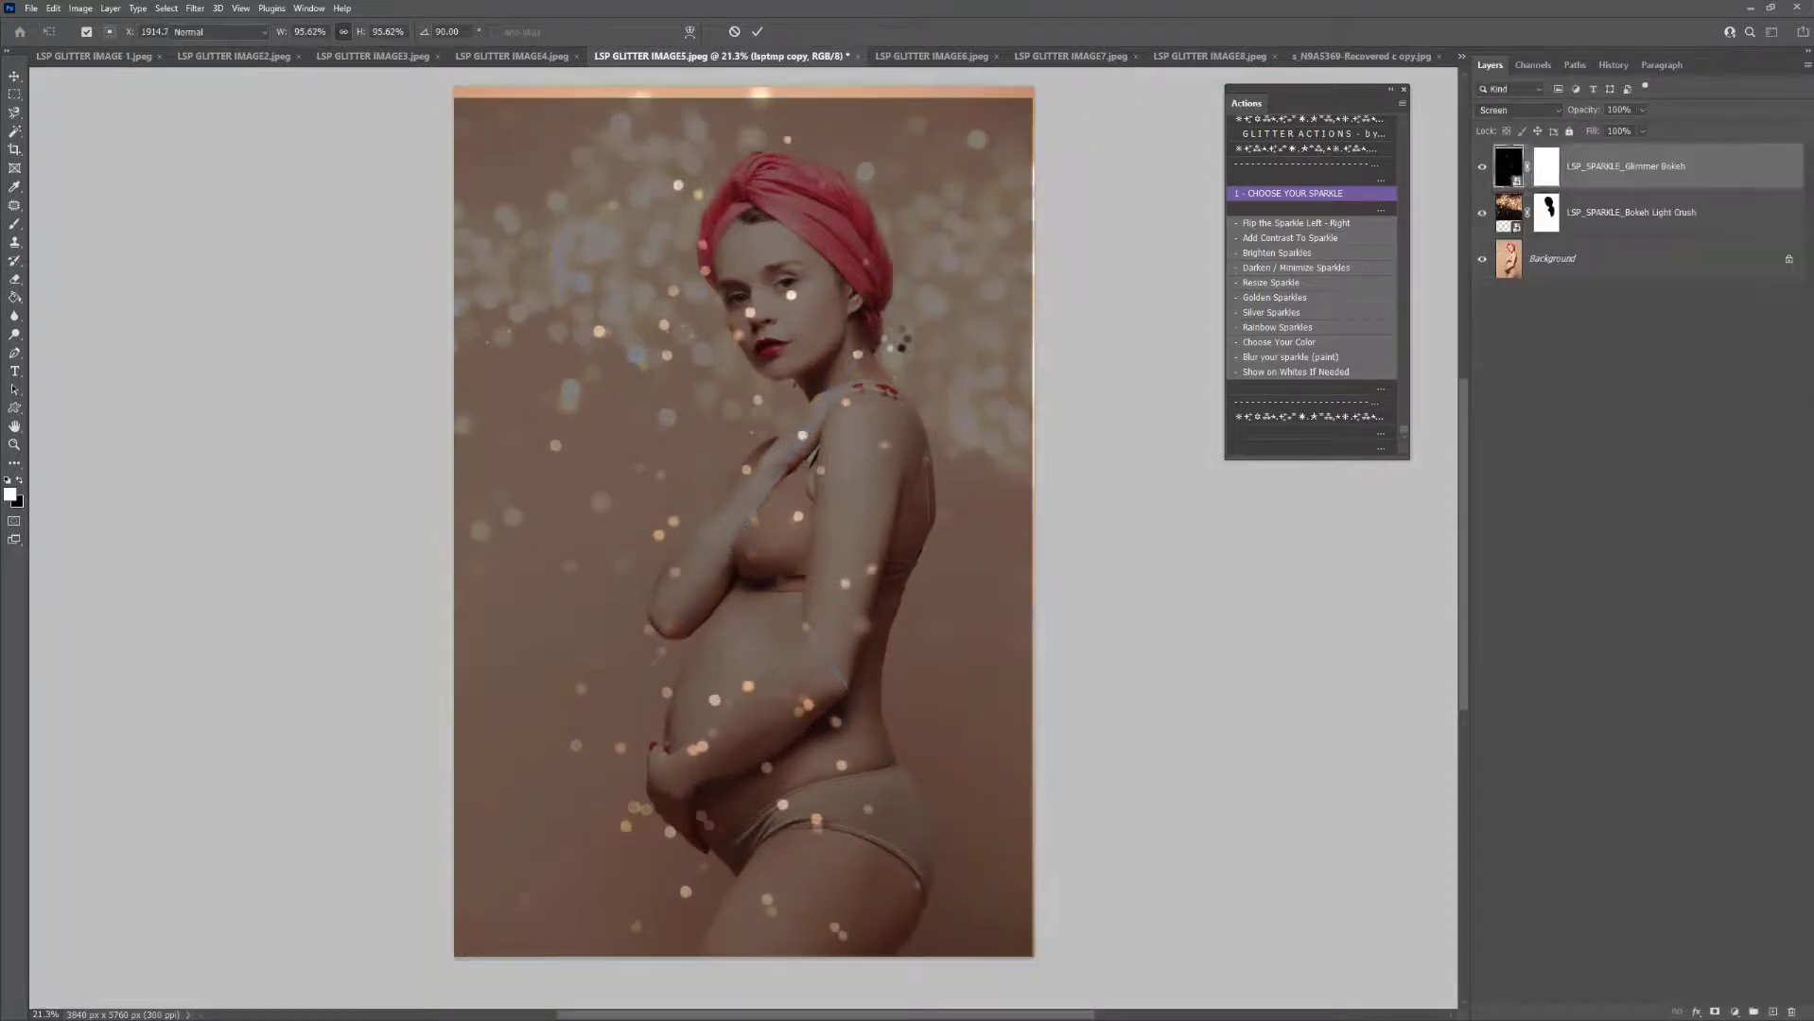
{"action": "left_click", "coordinate": [960, 509]}
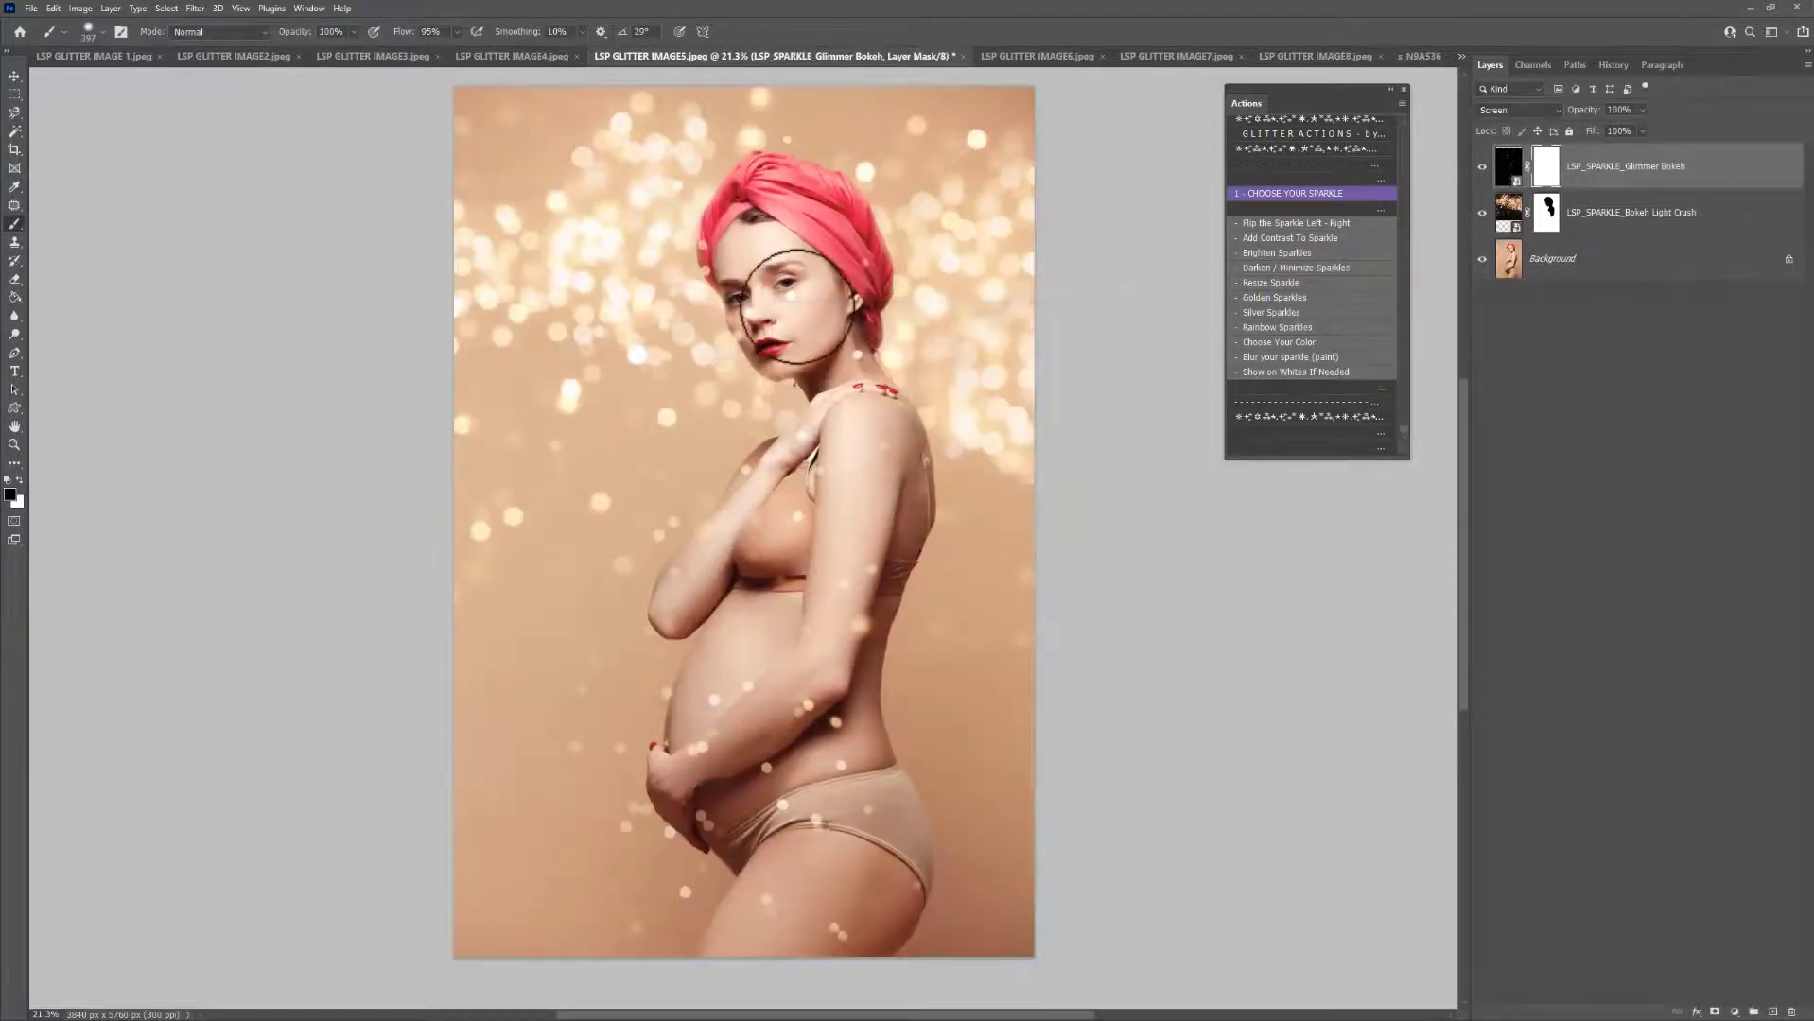
Paint black on the Glimmer Bokeh mask over the woman's face and compare the image with the layer hidden and shown
{"action": "mouse_move", "coordinate": [752, 327]}
{"action": "left_mouse_down"}
{"action": "mouse_move", "coordinate": [709, 229]}
{"action": "mouse_move", "coordinate": [705, 284]}
{"action": "mouse_move", "coordinate": [790, 301]}
{"action": "mouse_move", "coordinate": [826, 352]}
{"action": "left_mouse_up"}
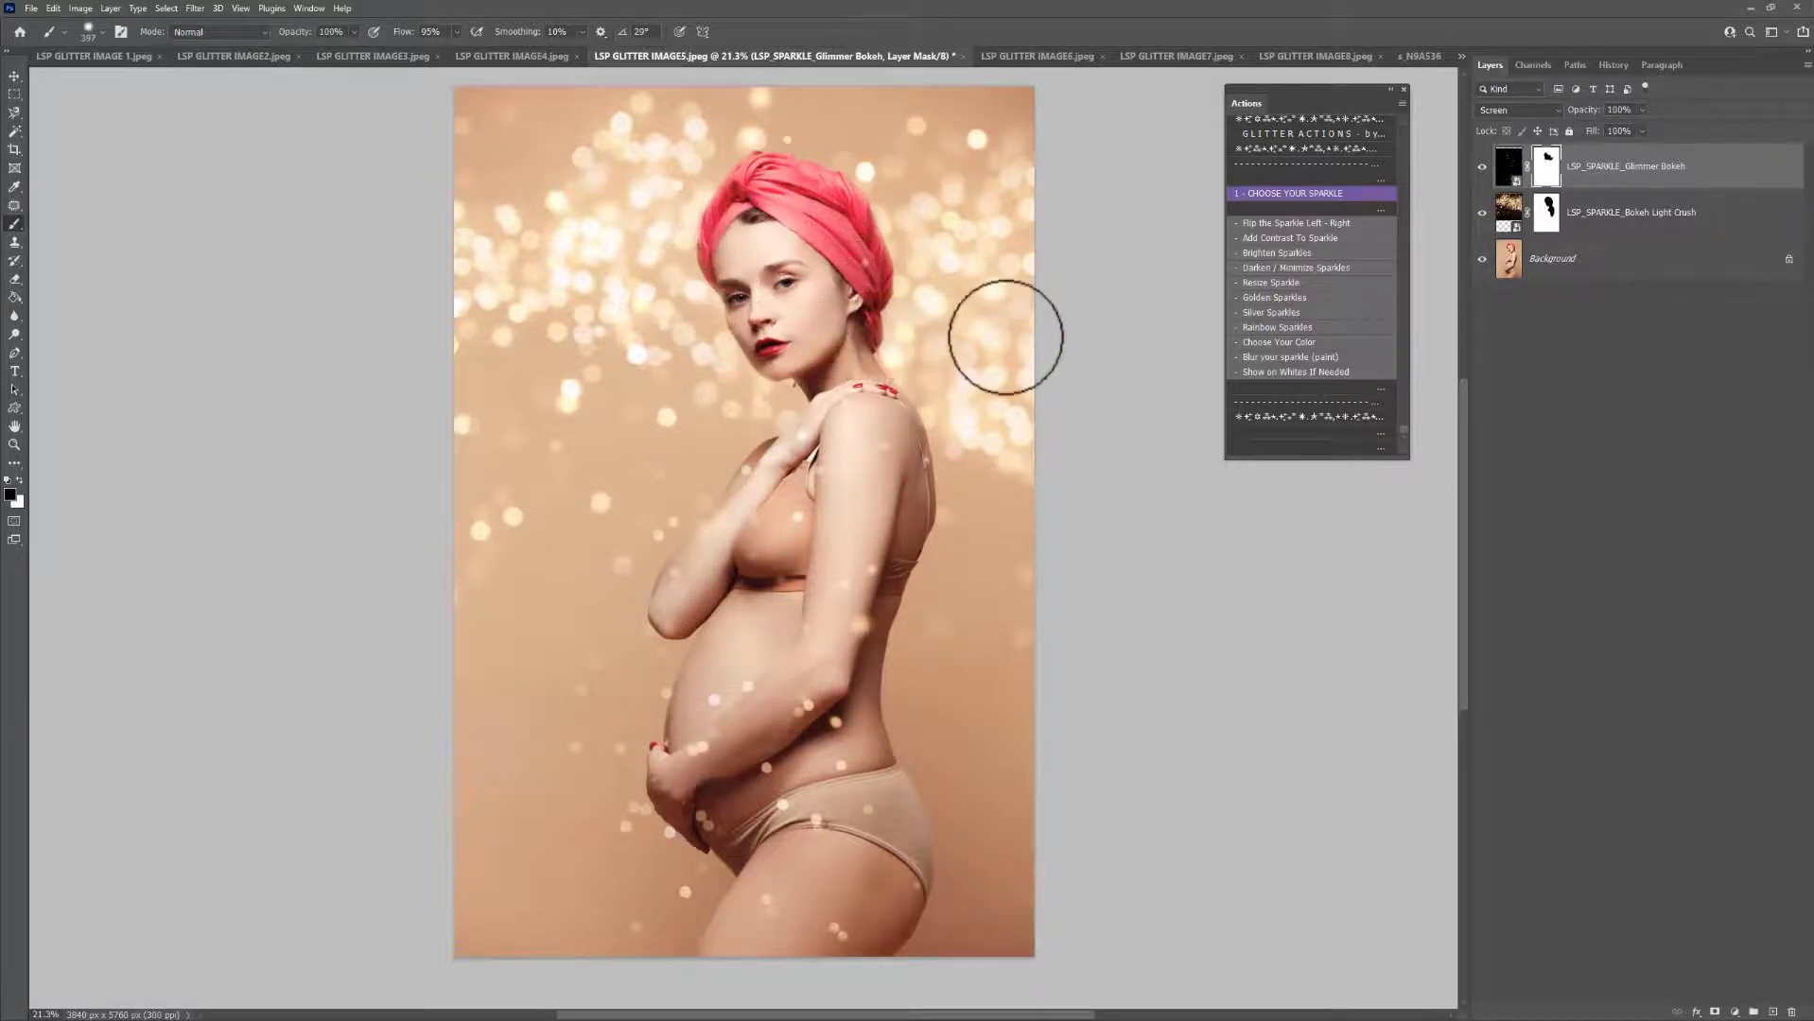
{"action": "left_click", "coordinate": [1482, 172]}
{"action": "left_click", "coordinate": [1482, 167]}
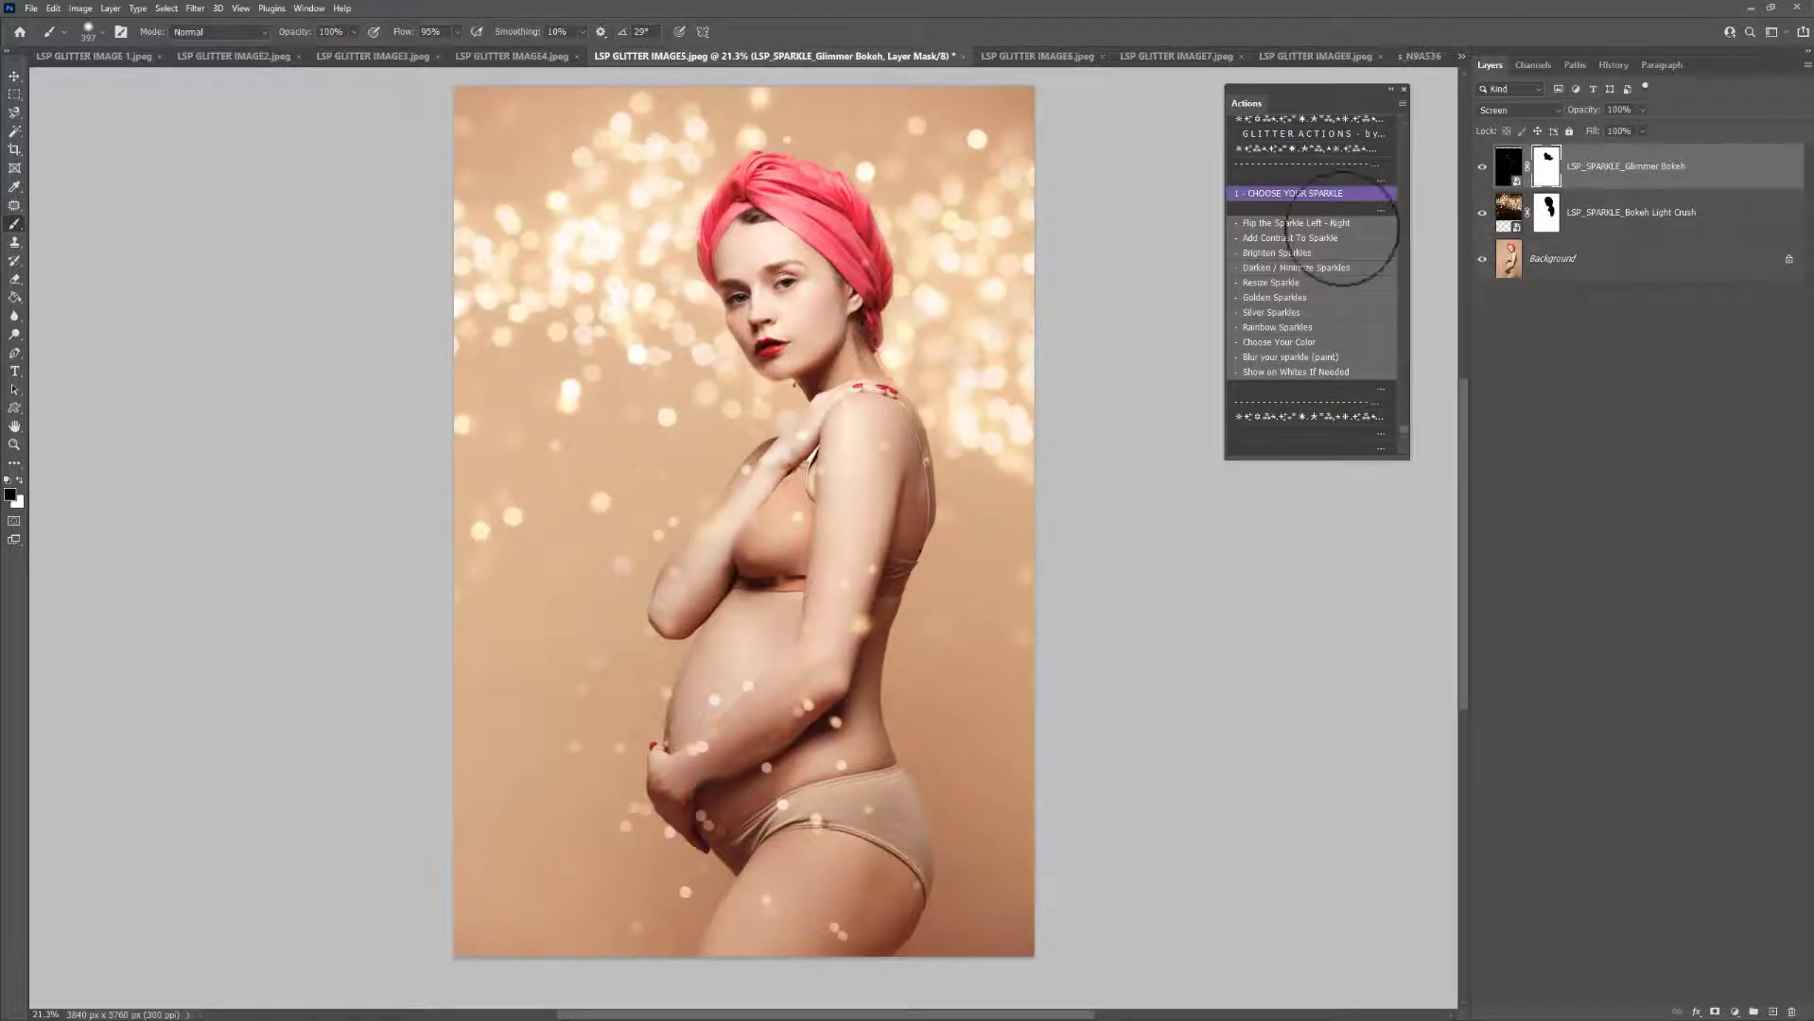
In LSP GLITTER IMAGE4.jpeg, run 1 - CHOOSE YOUR SPARKLE and place LSP_GLITTER_Energy.jpg from the Glitter Organic IMPACT collection without resizing it
{"action": "left_click", "coordinate": [486, 57]}
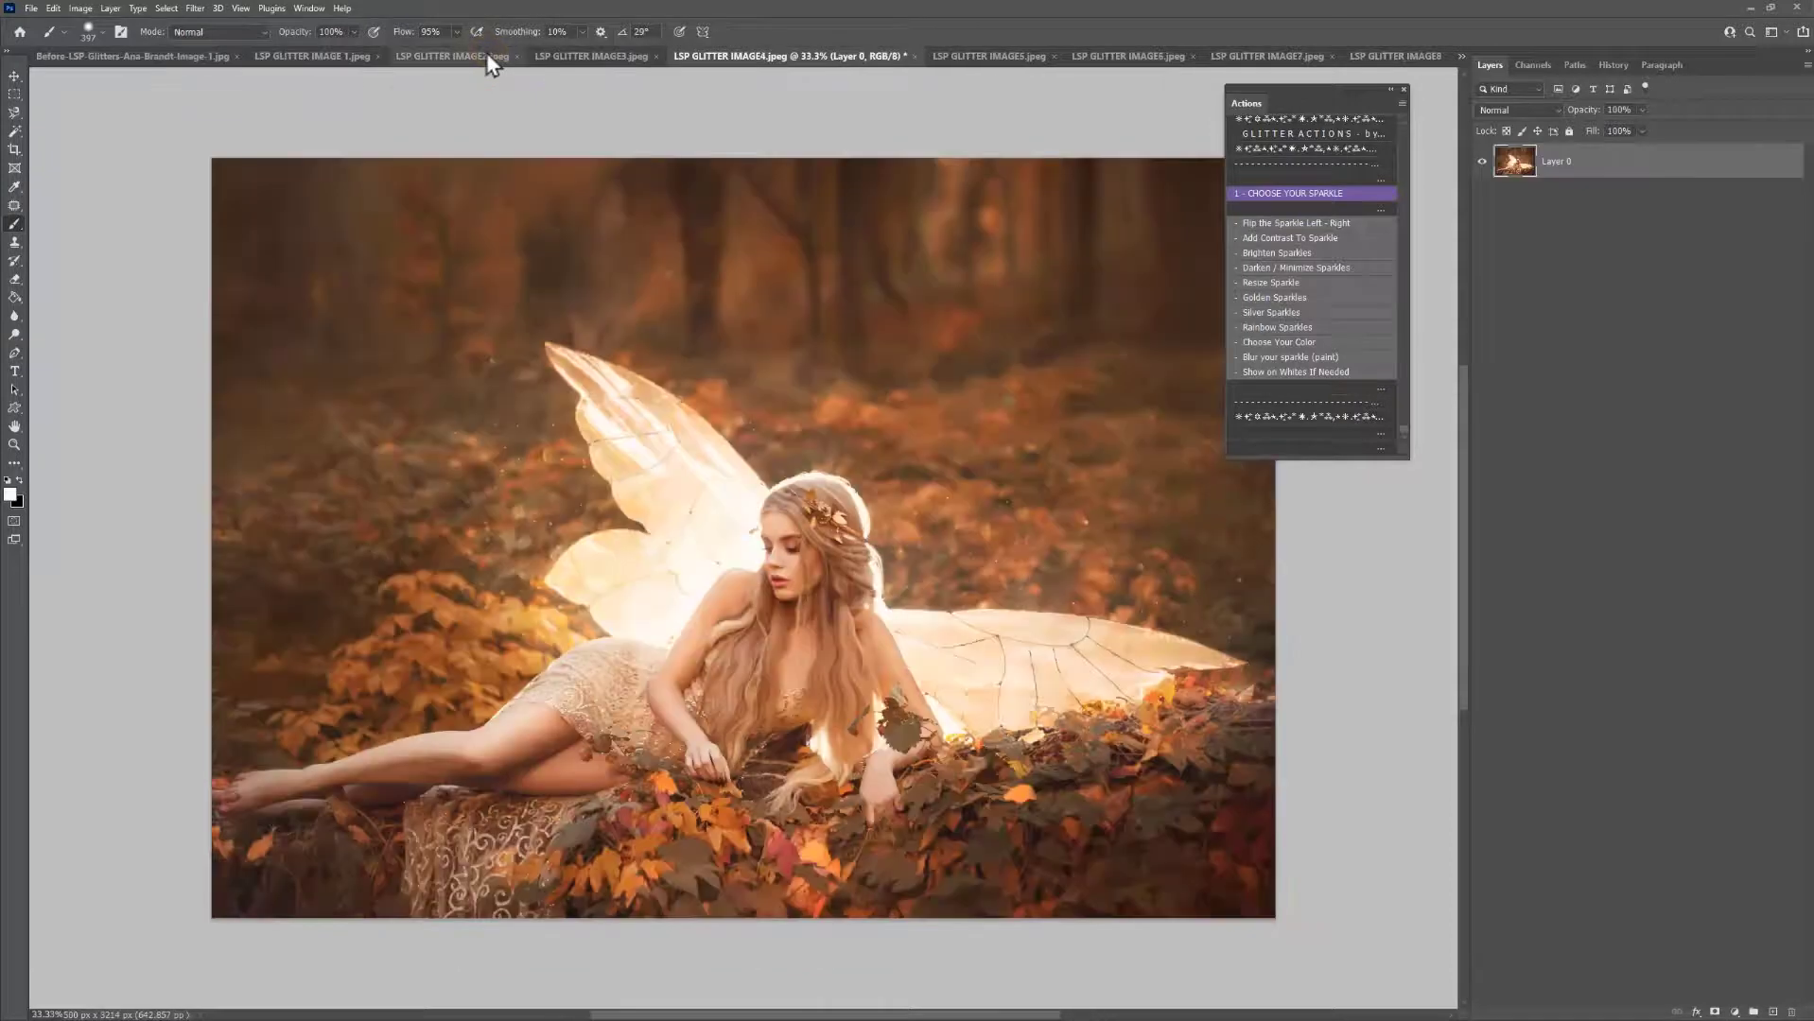
{"action": "key", "text": "x"}
{"action": "double_click", "coordinate": [1303, 196], "text": "ctrl"}
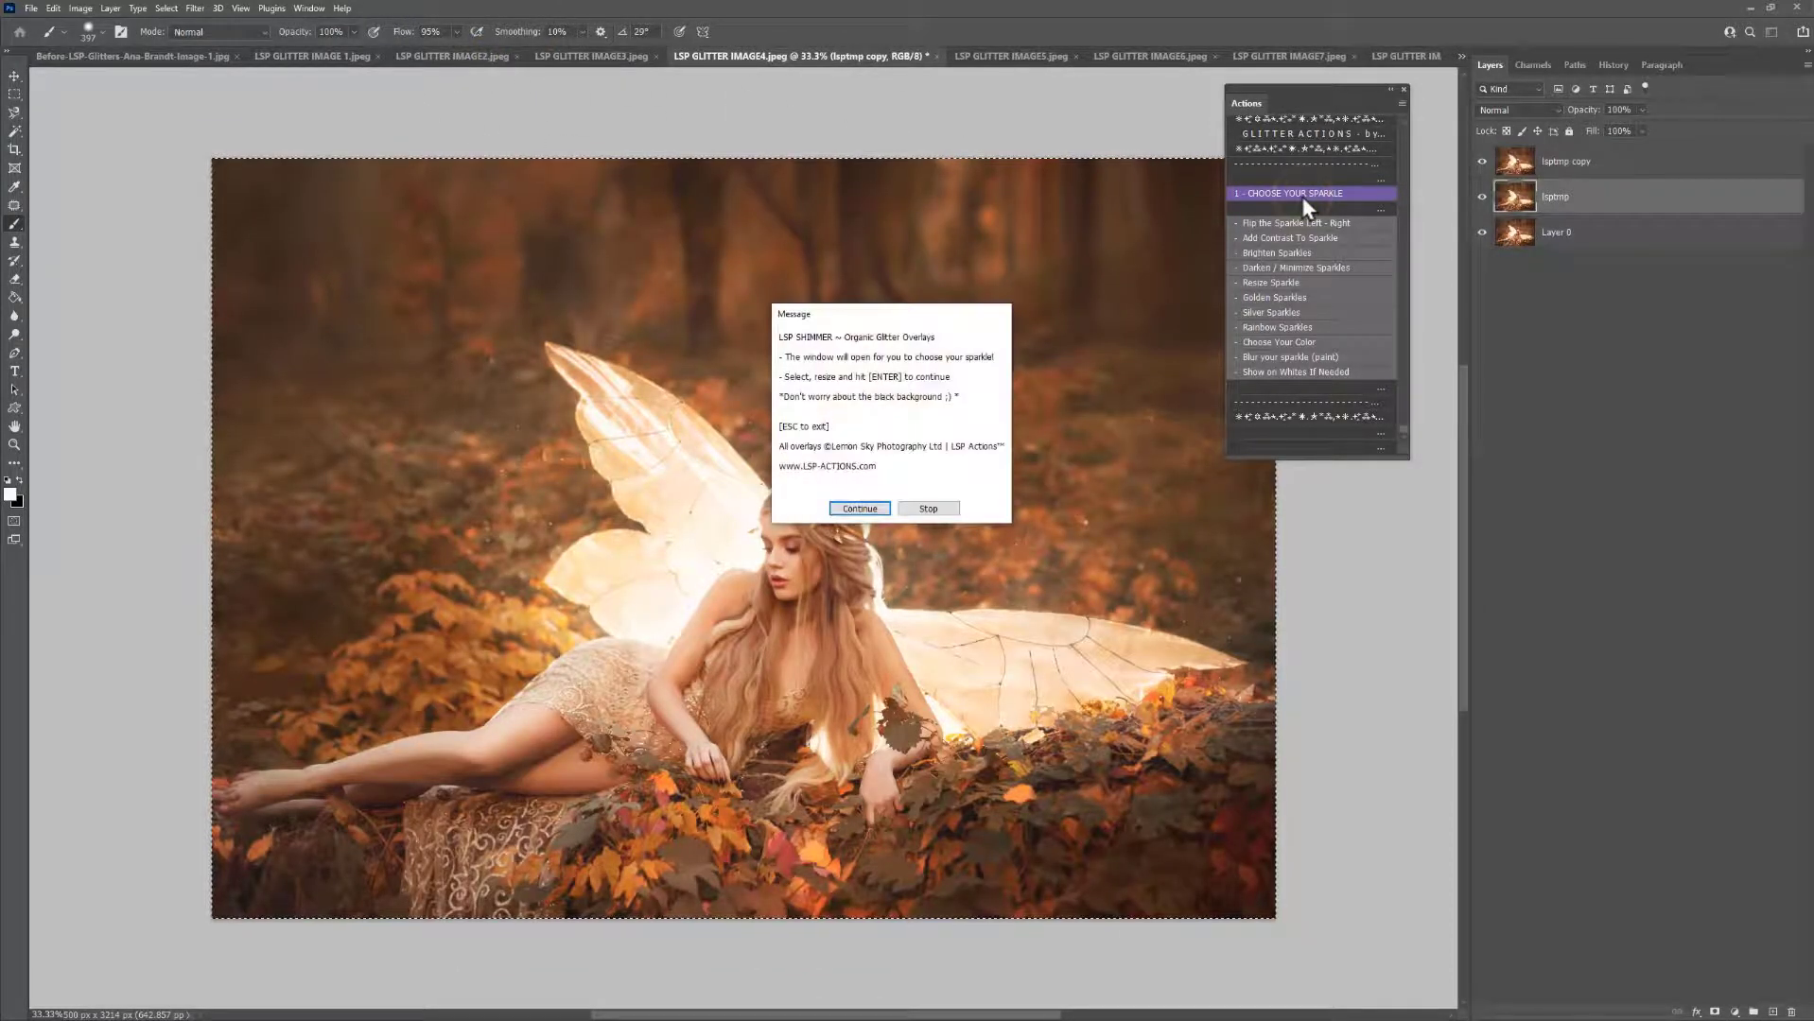
{"action": "left_click", "coordinate": [859, 509]}
{"action": "left_click", "coordinate": [520, 36]}
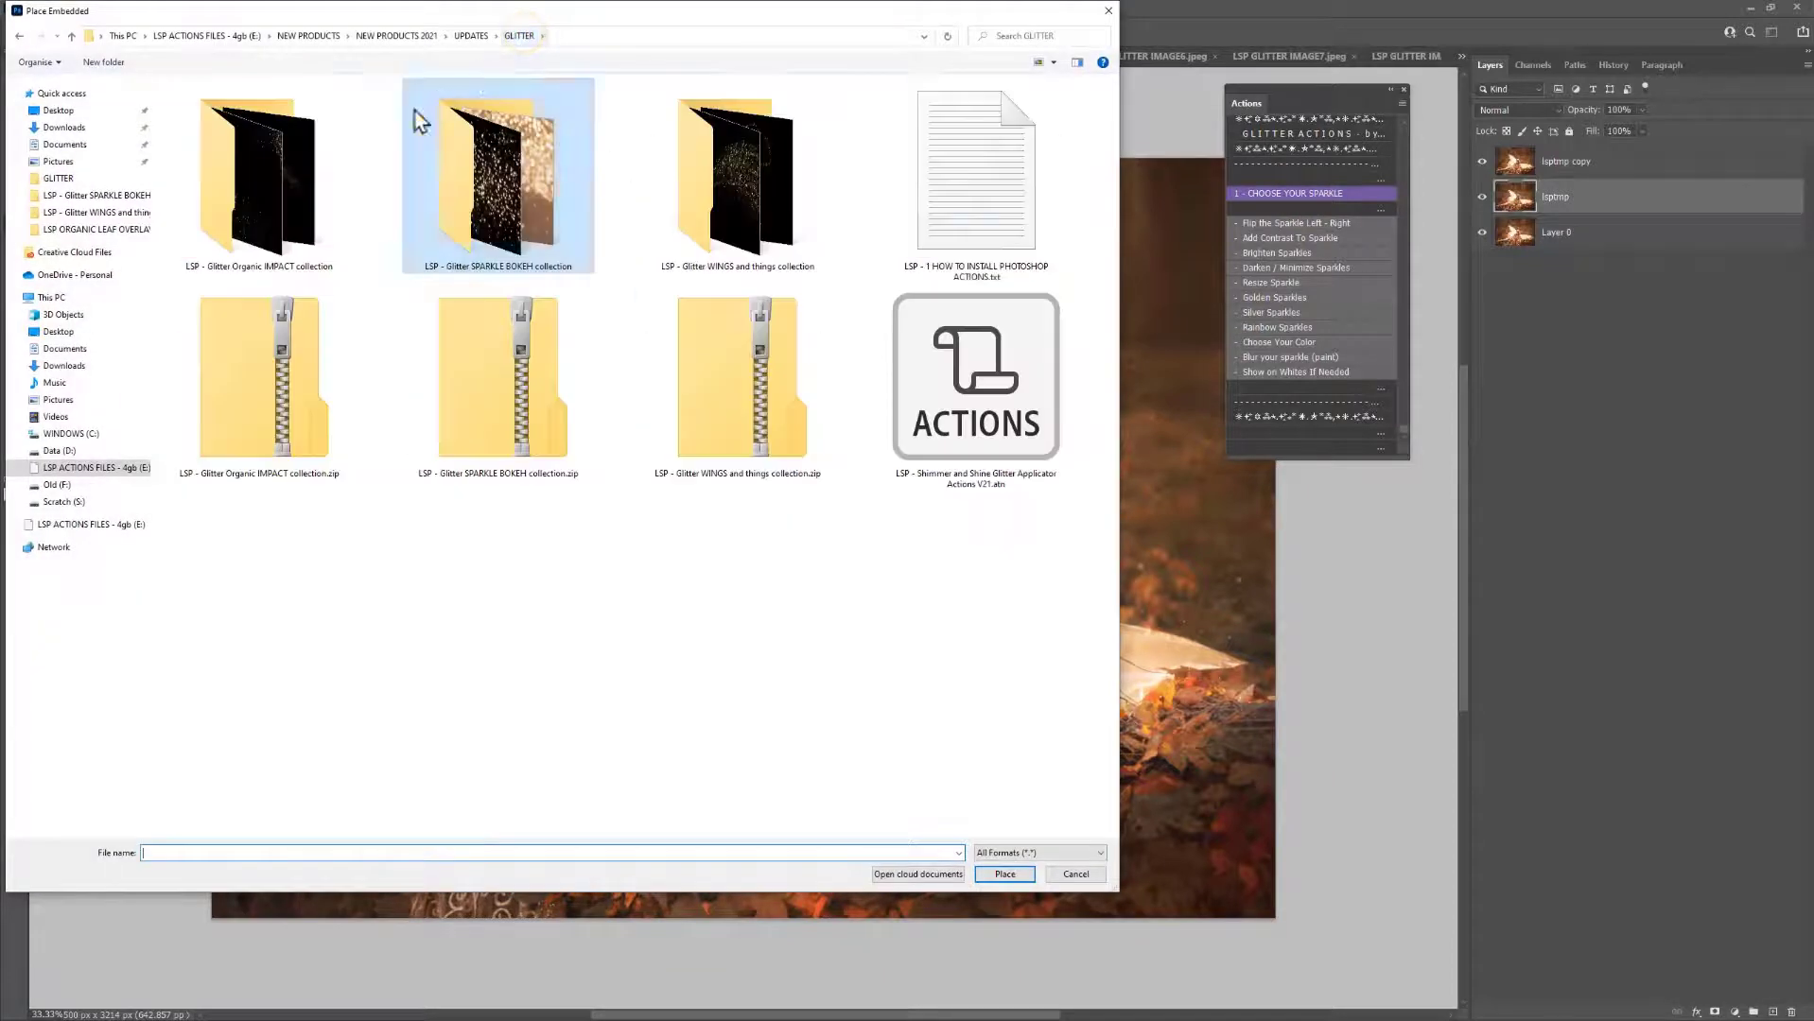
{"action": "double_click", "coordinate": [312, 186]}
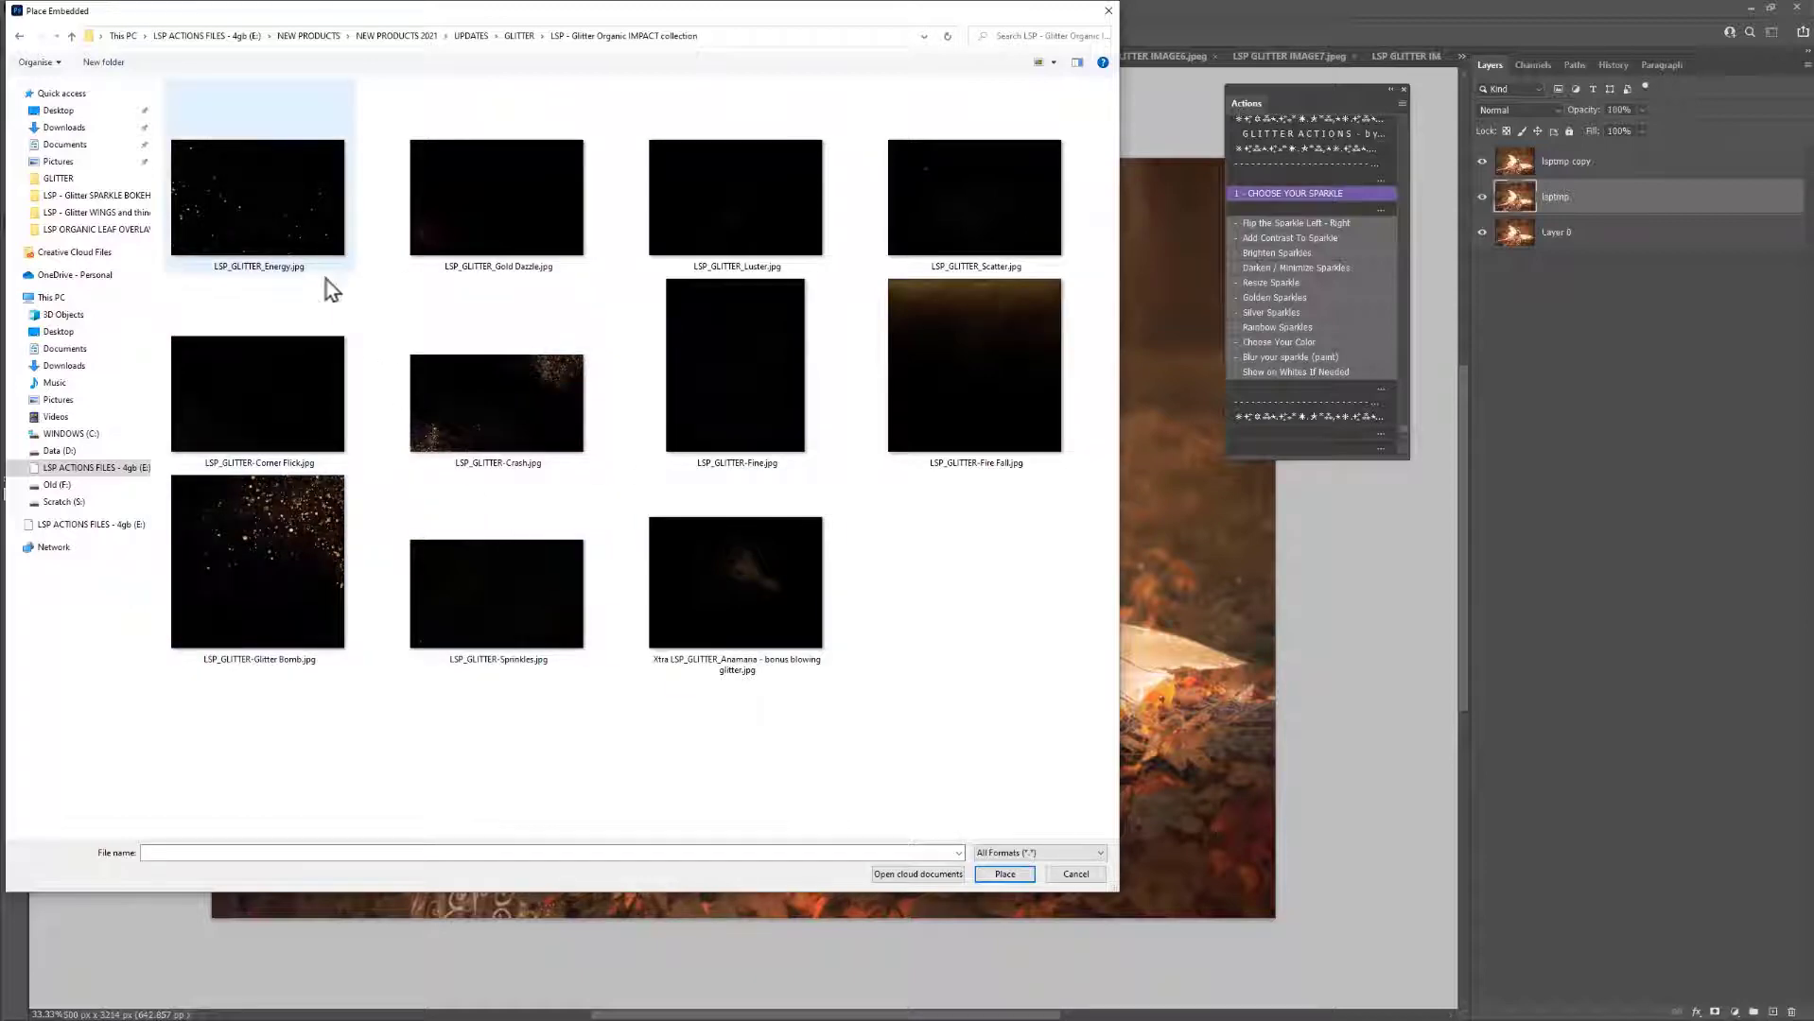
{"action": "double_click", "coordinate": [266, 200]}
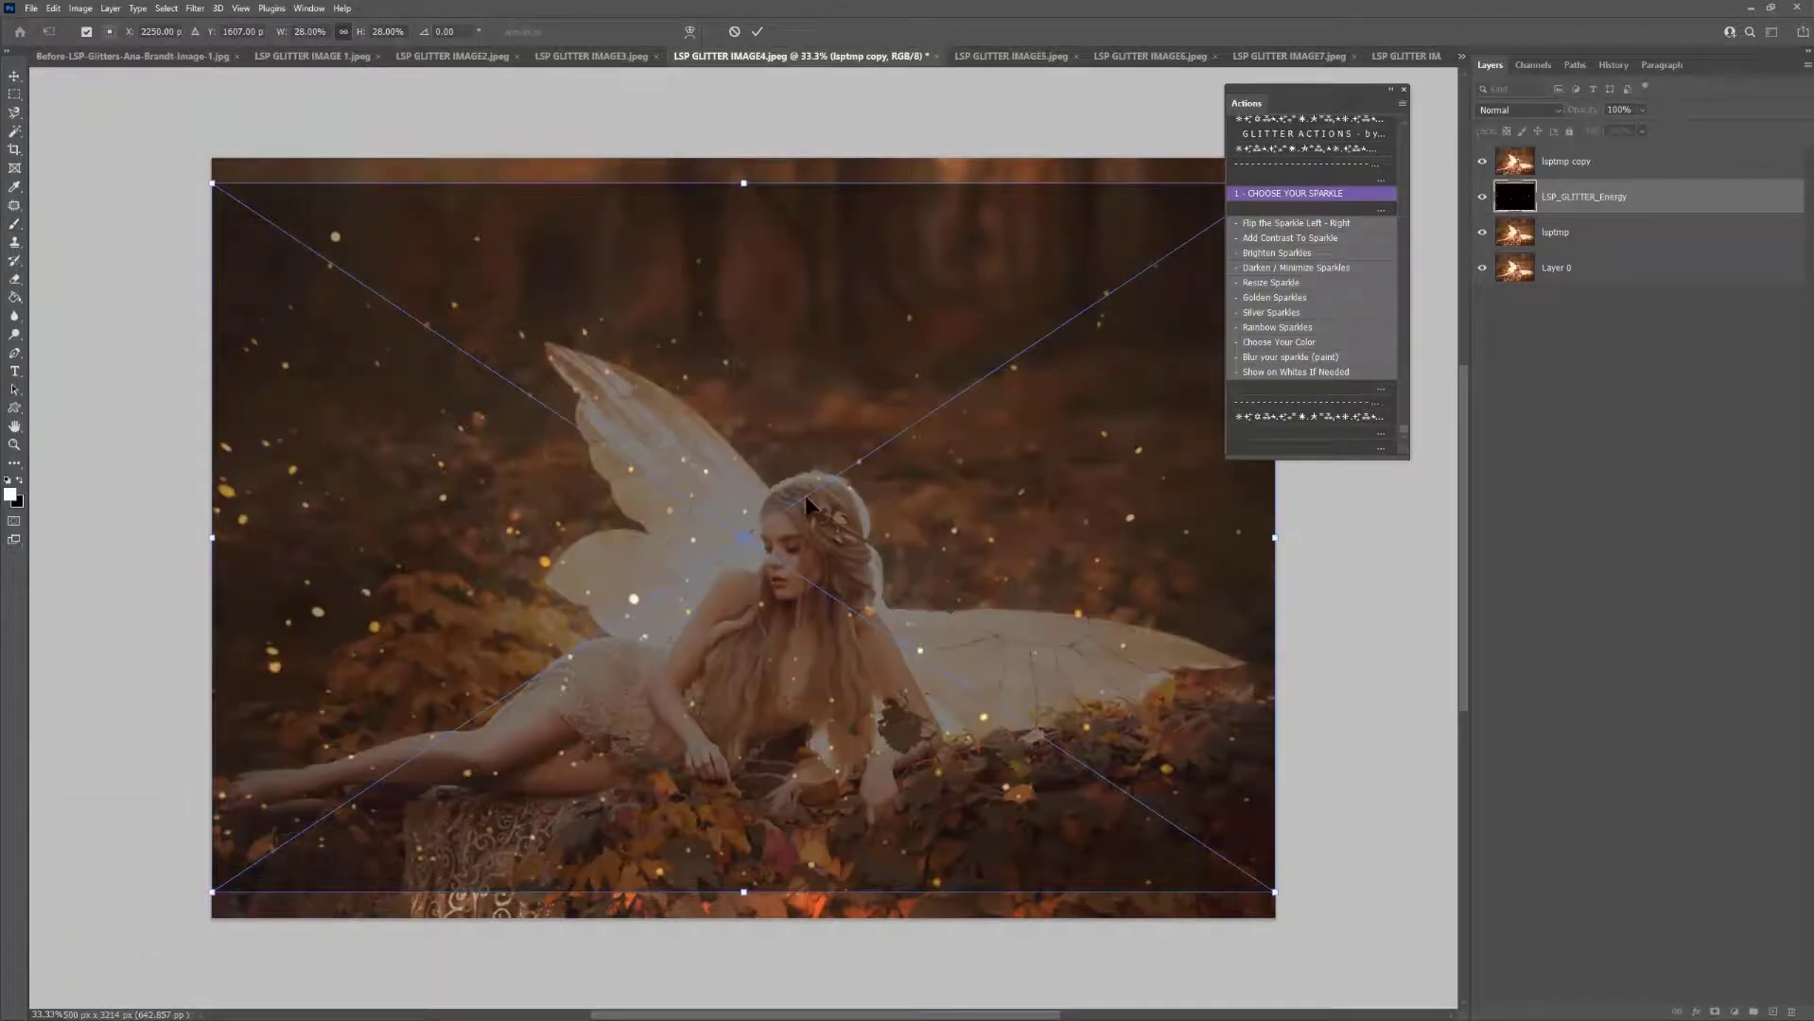
{"action": "key", "text": "Return"}
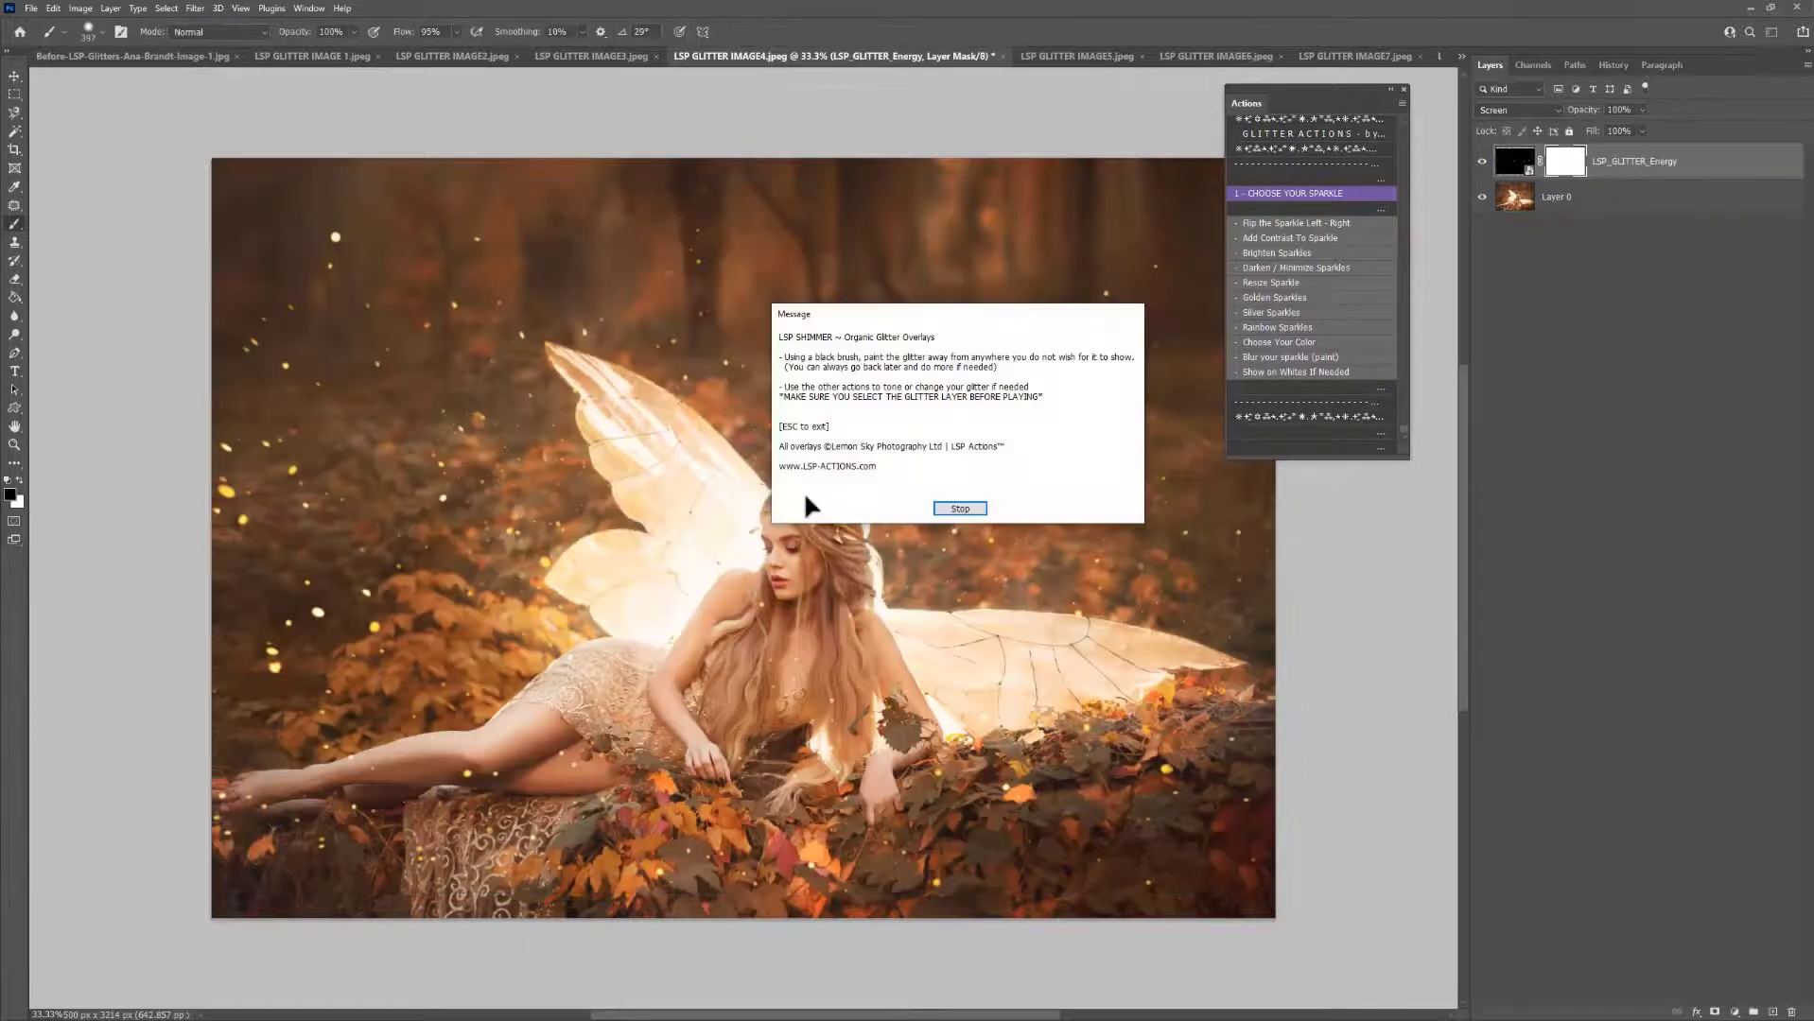
{"action": "left_click", "coordinate": [959, 510]}
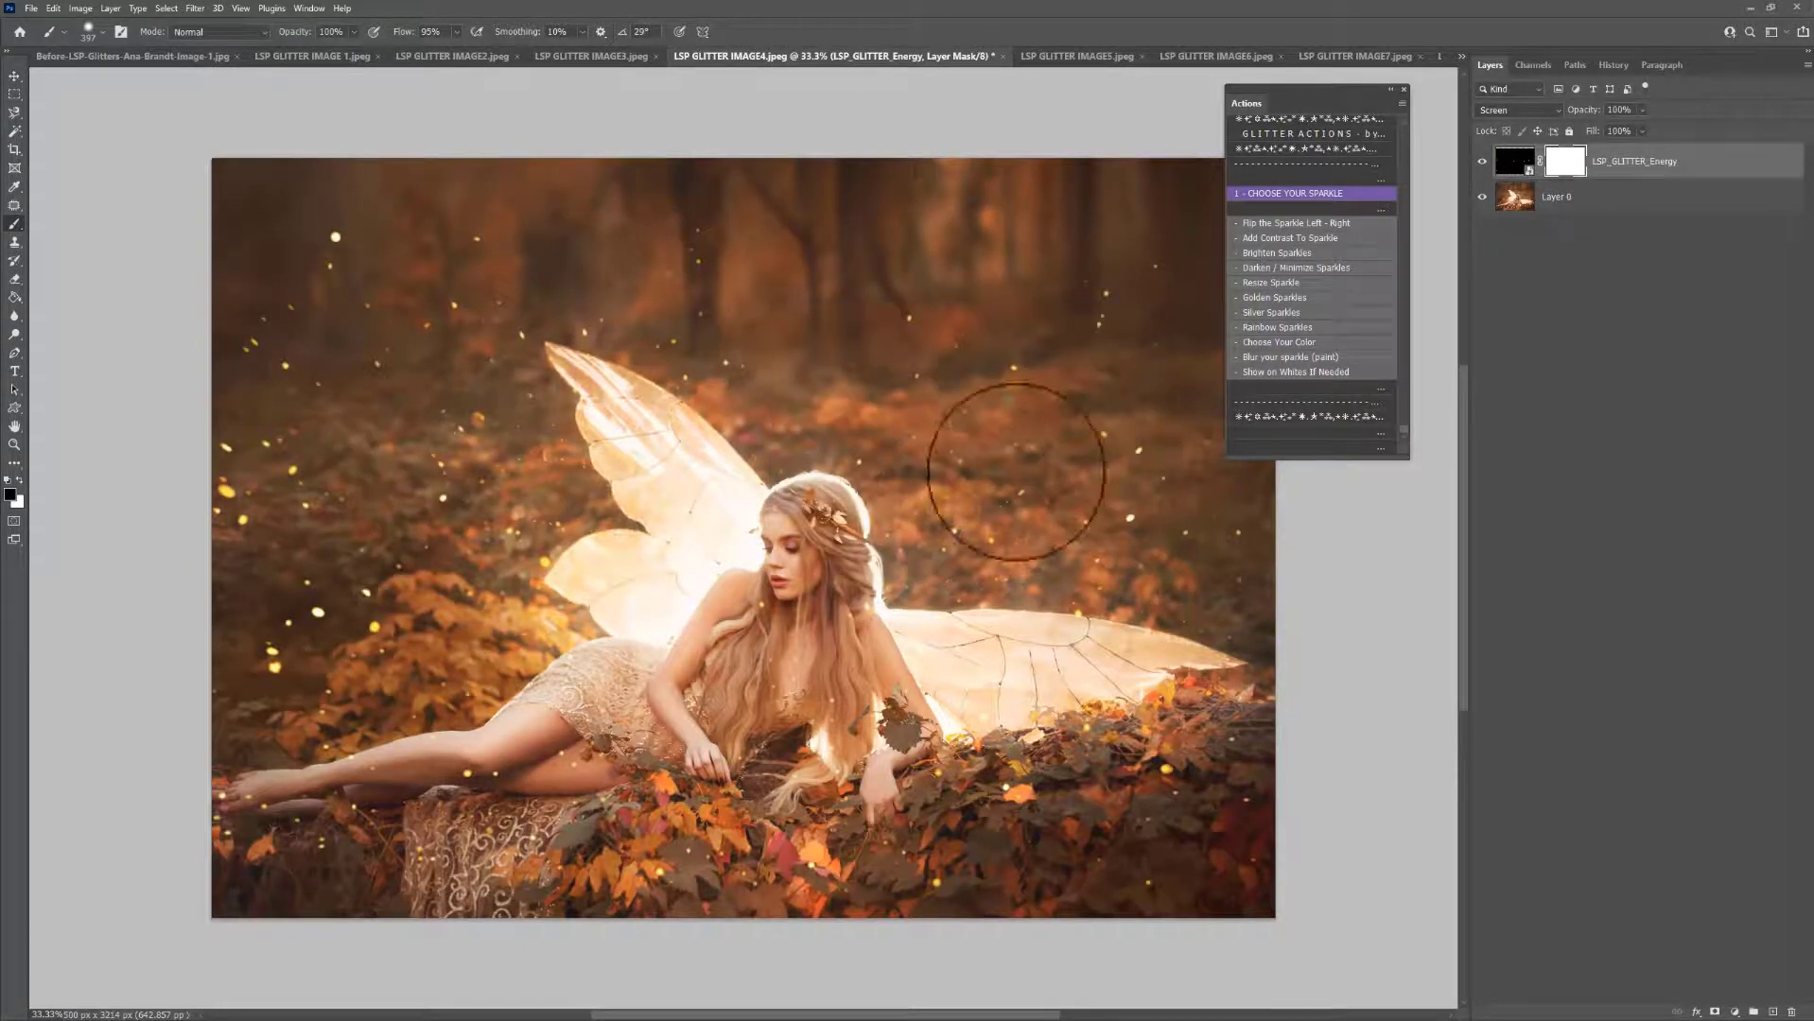
Compare the fairy image with the Energy layer hidden and shown, and paint black on its mask over her face
{"action": "left_click", "coordinate": [1482, 164]}
{"action": "left_click", "coordinate": [1482, 164]}
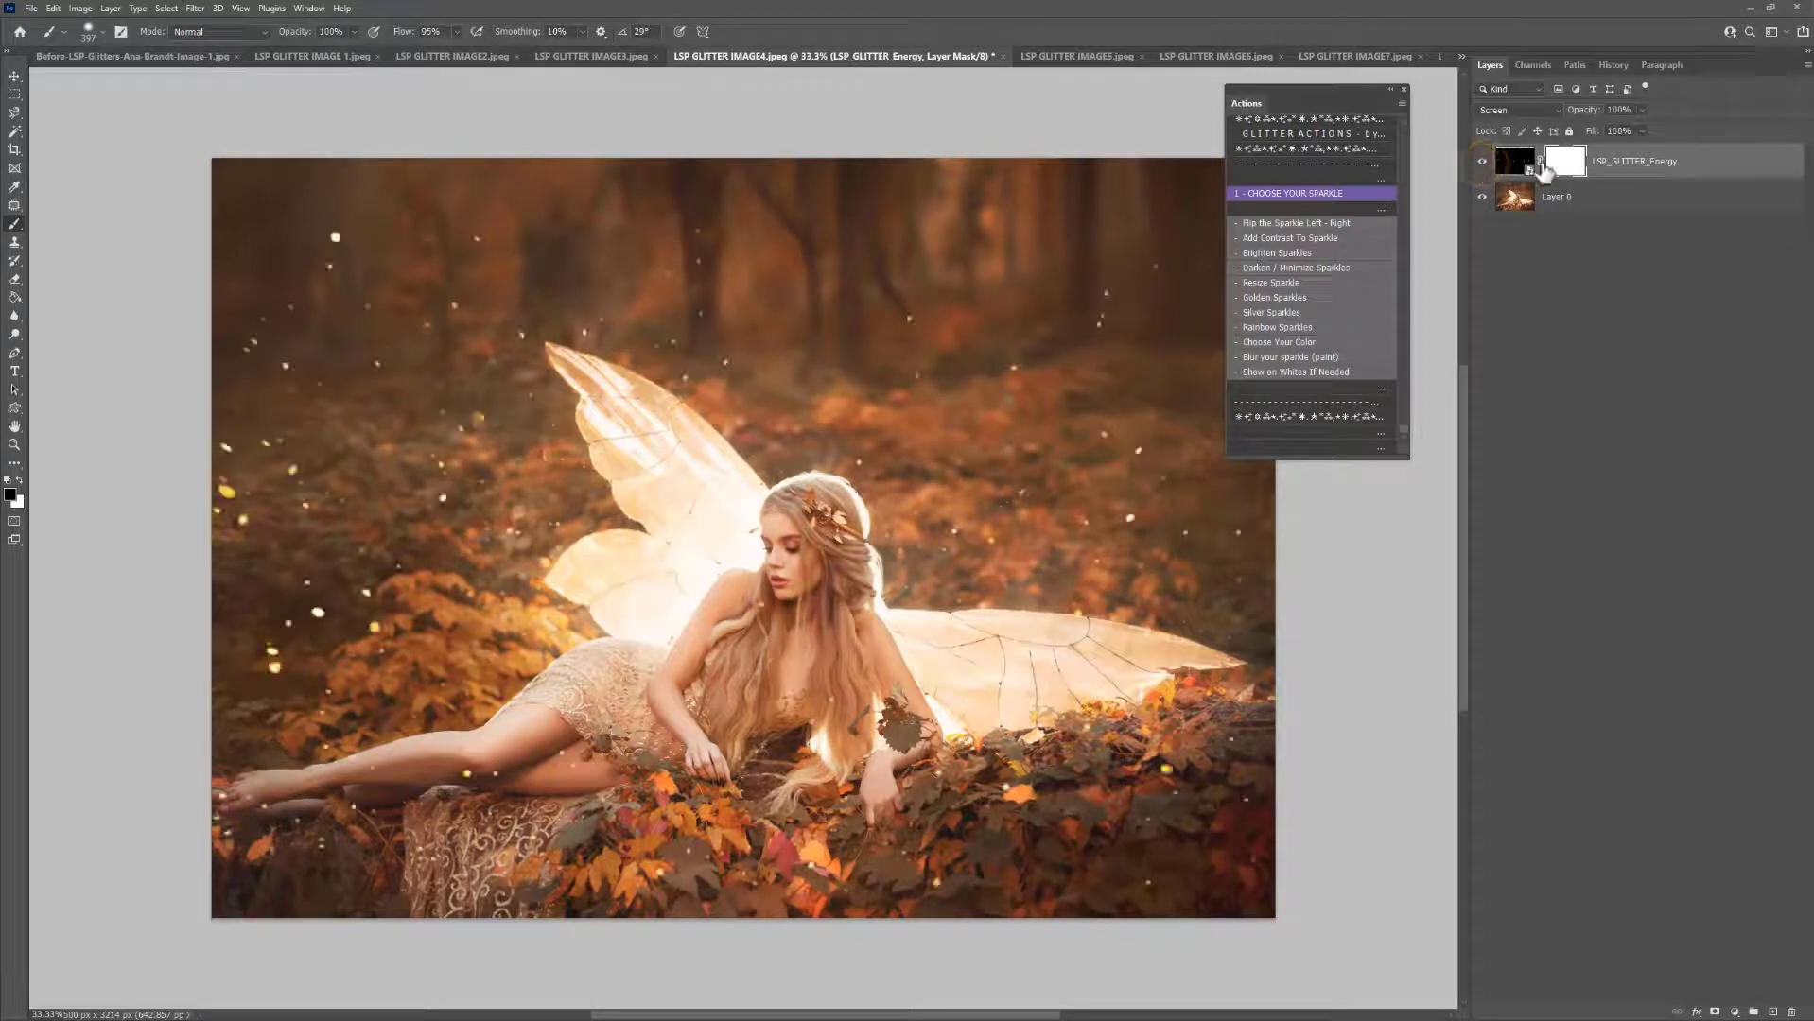
{"action": "left_click", "coordinate": [766, 568]}
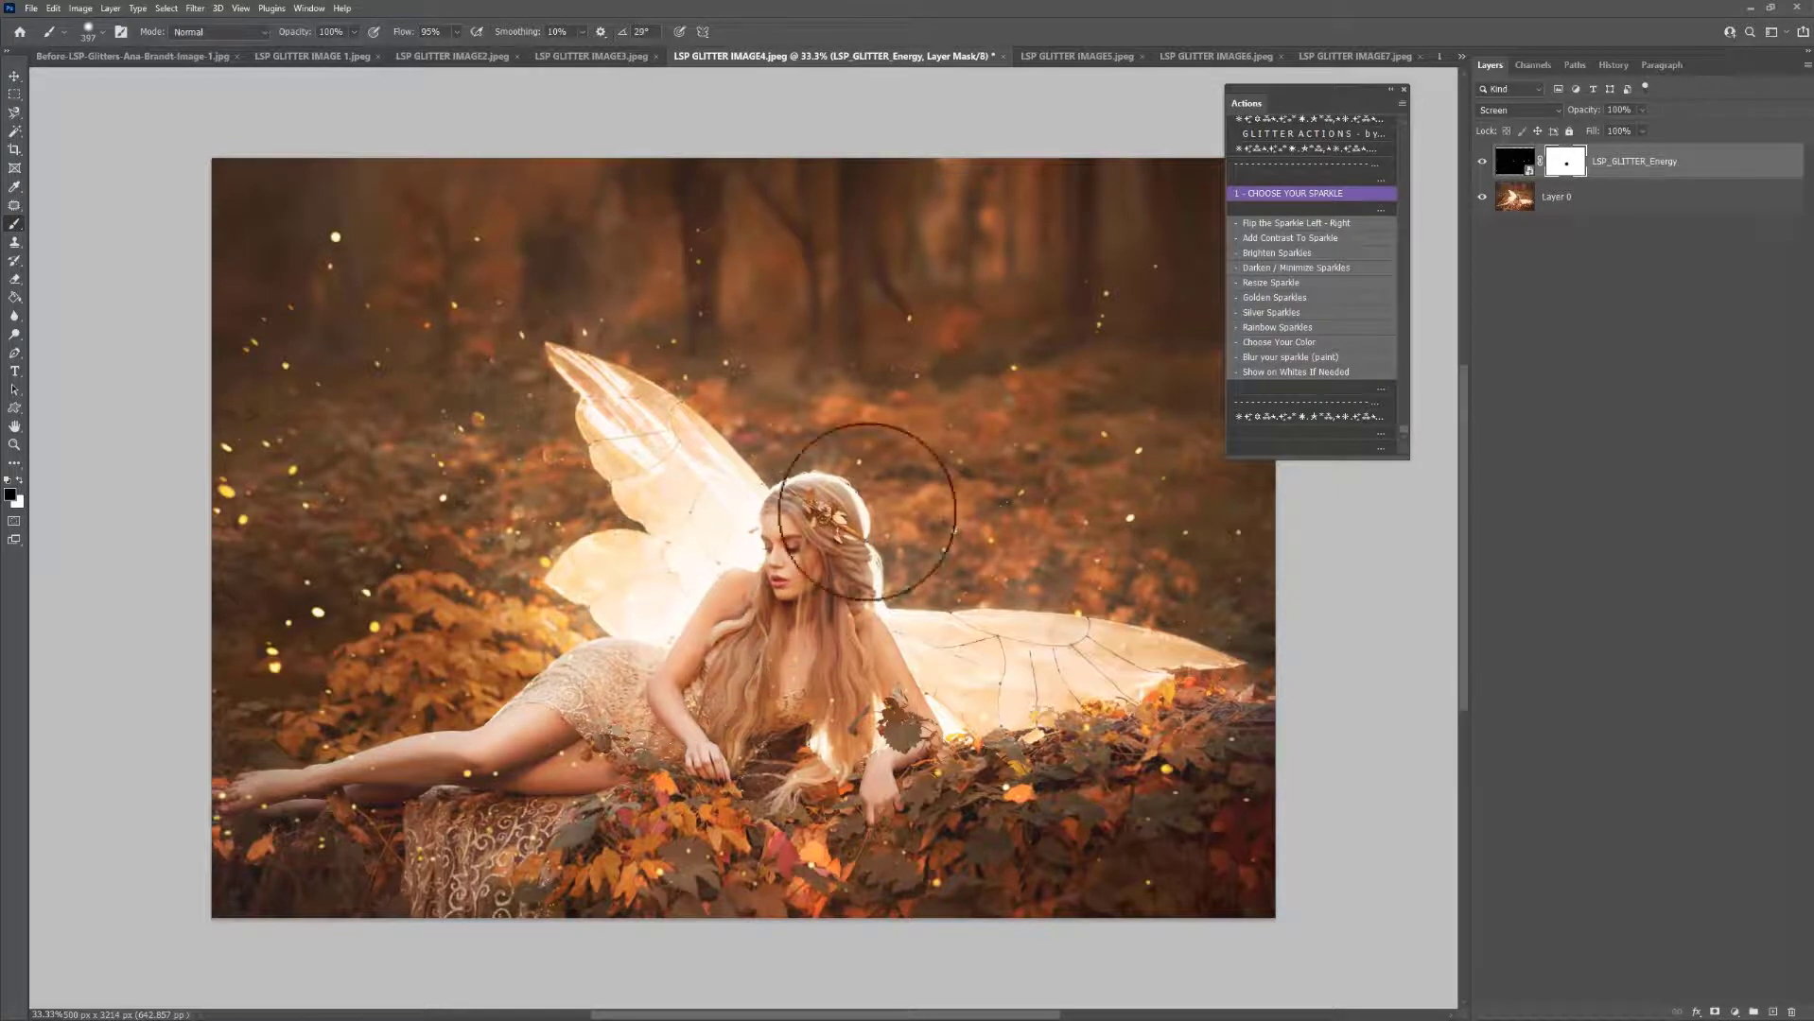
Run 1 - CHOOSE YOUR SPARKLE, place LSP_GLITTER-Fire Fall.jpg, scale it to about 8.4% to cover the fairy image, and finish the action
{"action": "left_click", "coordinate": [1295, 198]}
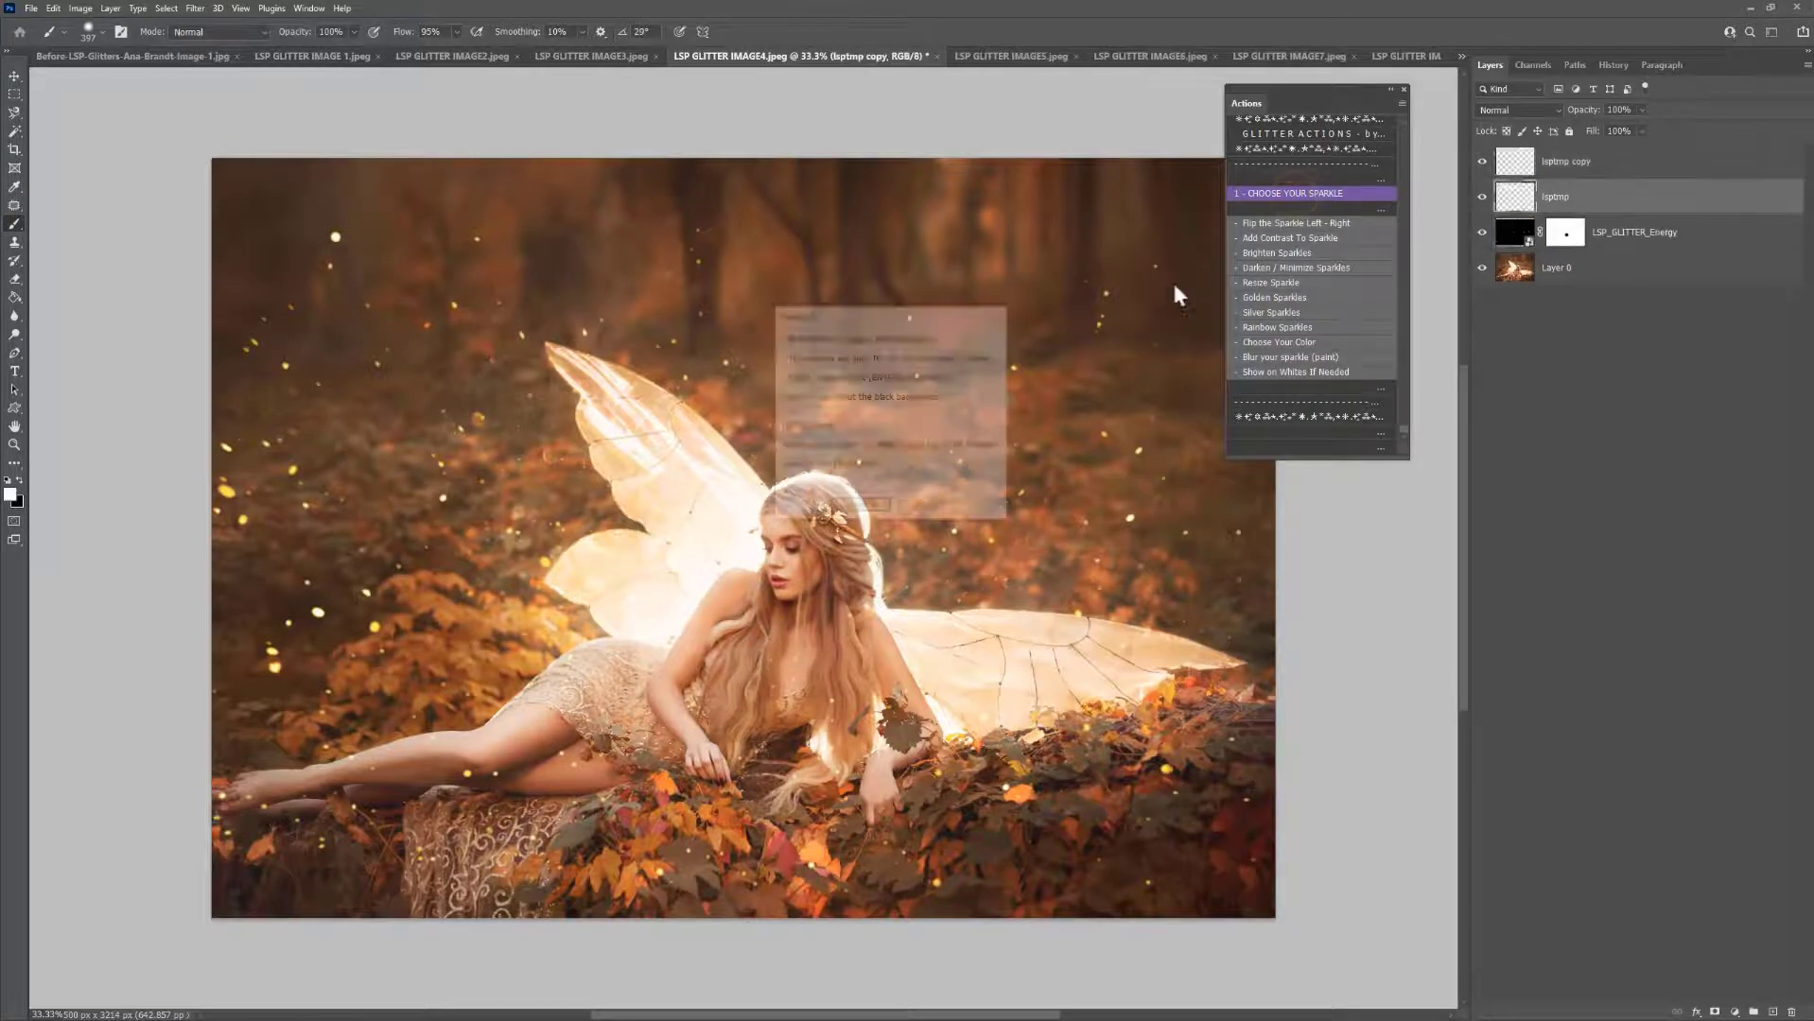
{"action": "left_click", "coordinate": [856, 509]}
{"action": "double_click", "coordinate": [889, 473]}
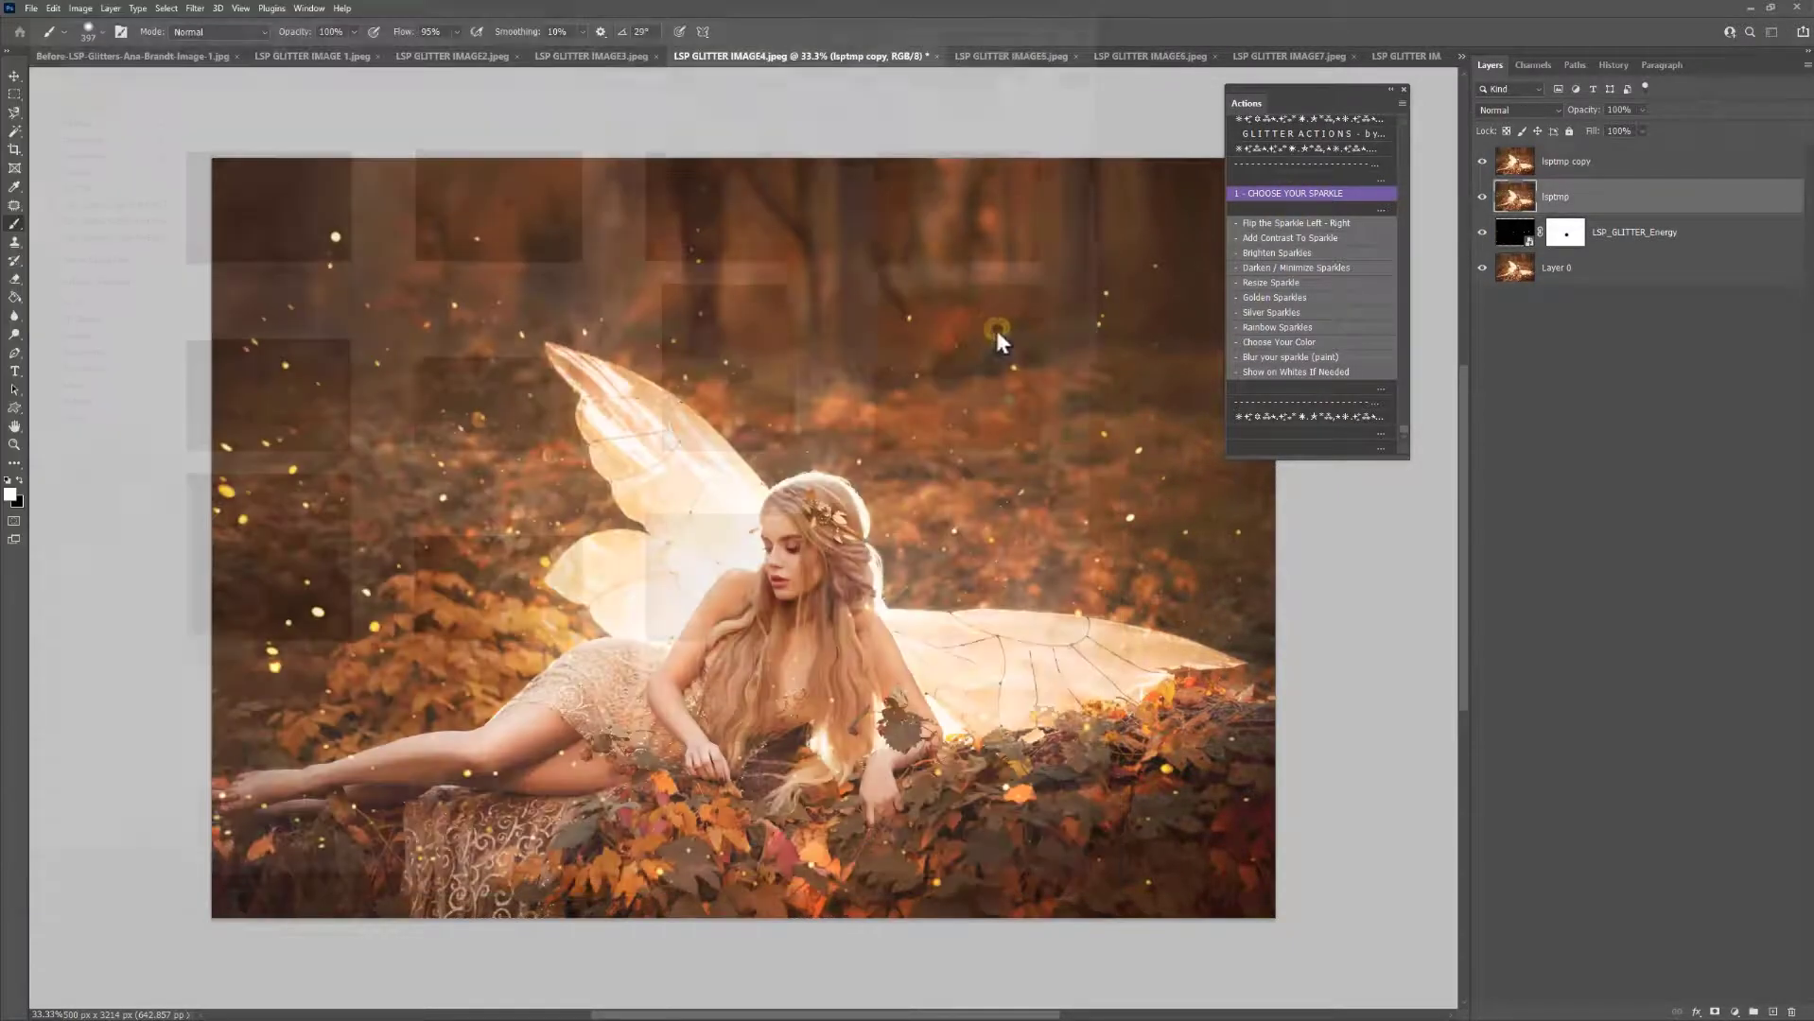
{"action": "left_click_drag", "start_coordinate": [870, 699], "coordinate": [722, 681]}
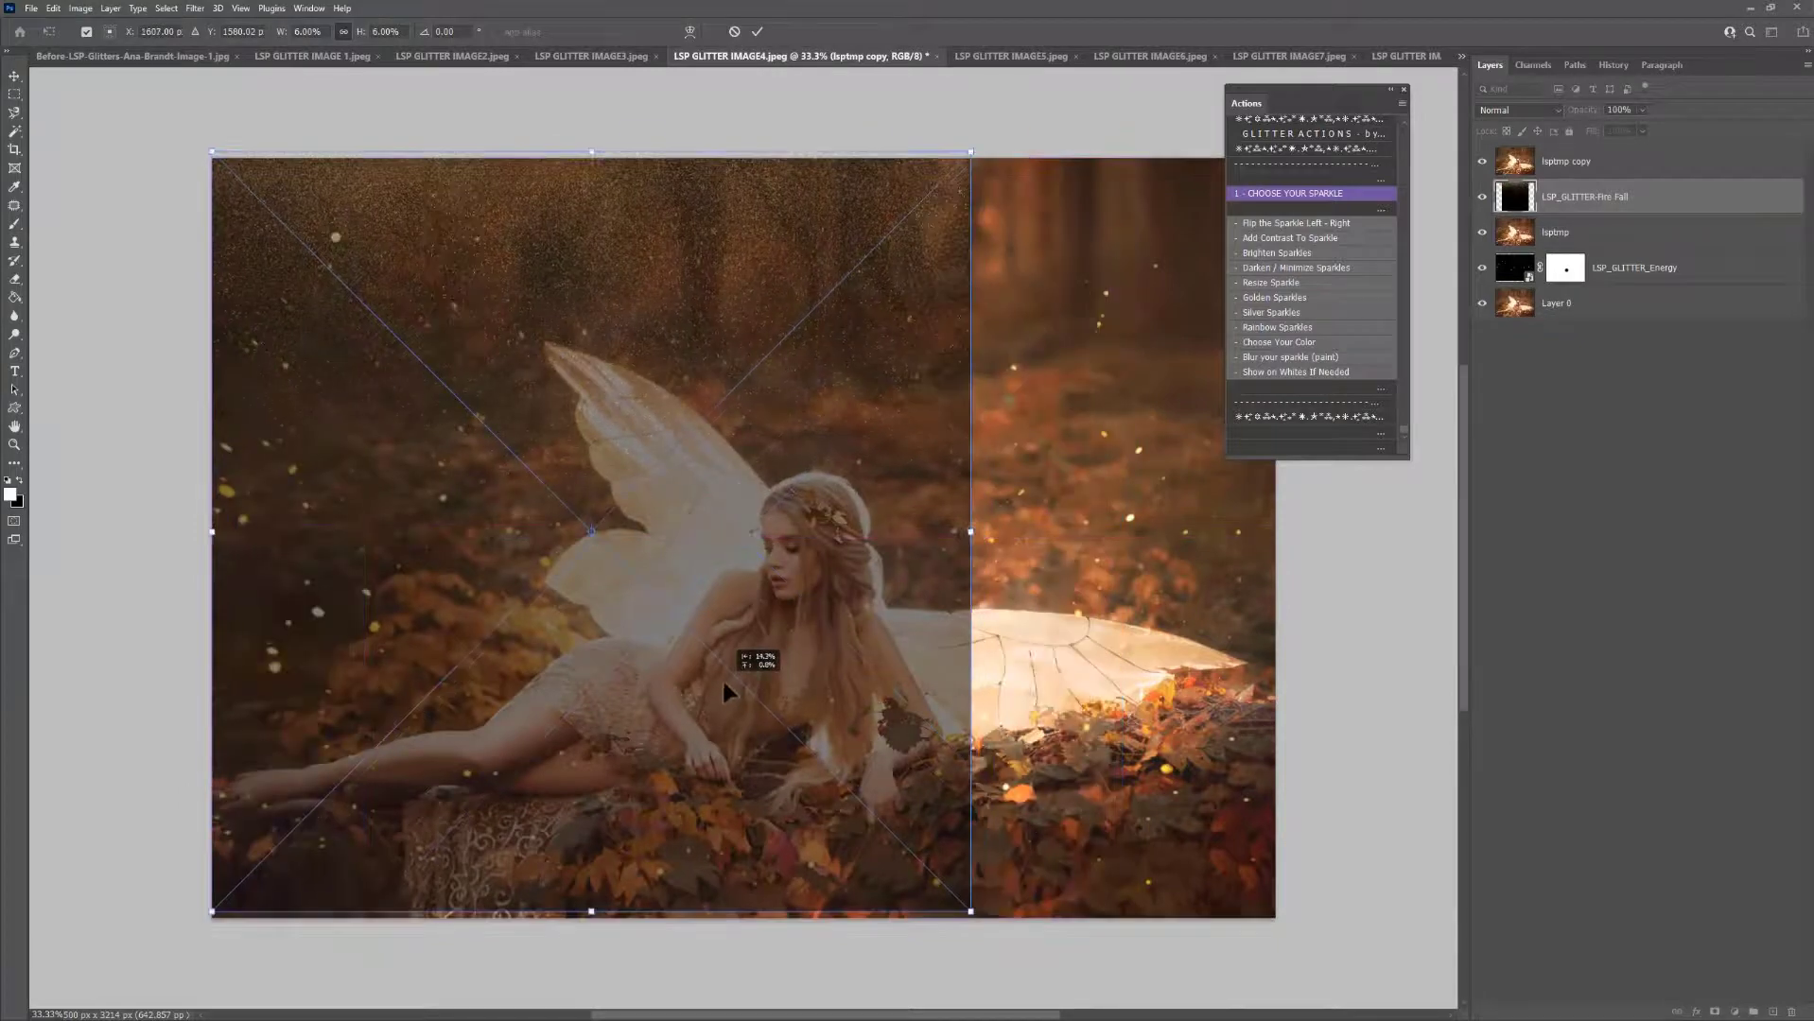
{"action": "left_click_drag", "start_coordinate": [970, 534], "coordinate": [1277, 542]}
{"action": "left_click_drag", "start_coordinate": [1075, 545], "coordinate": [1071, 487]}
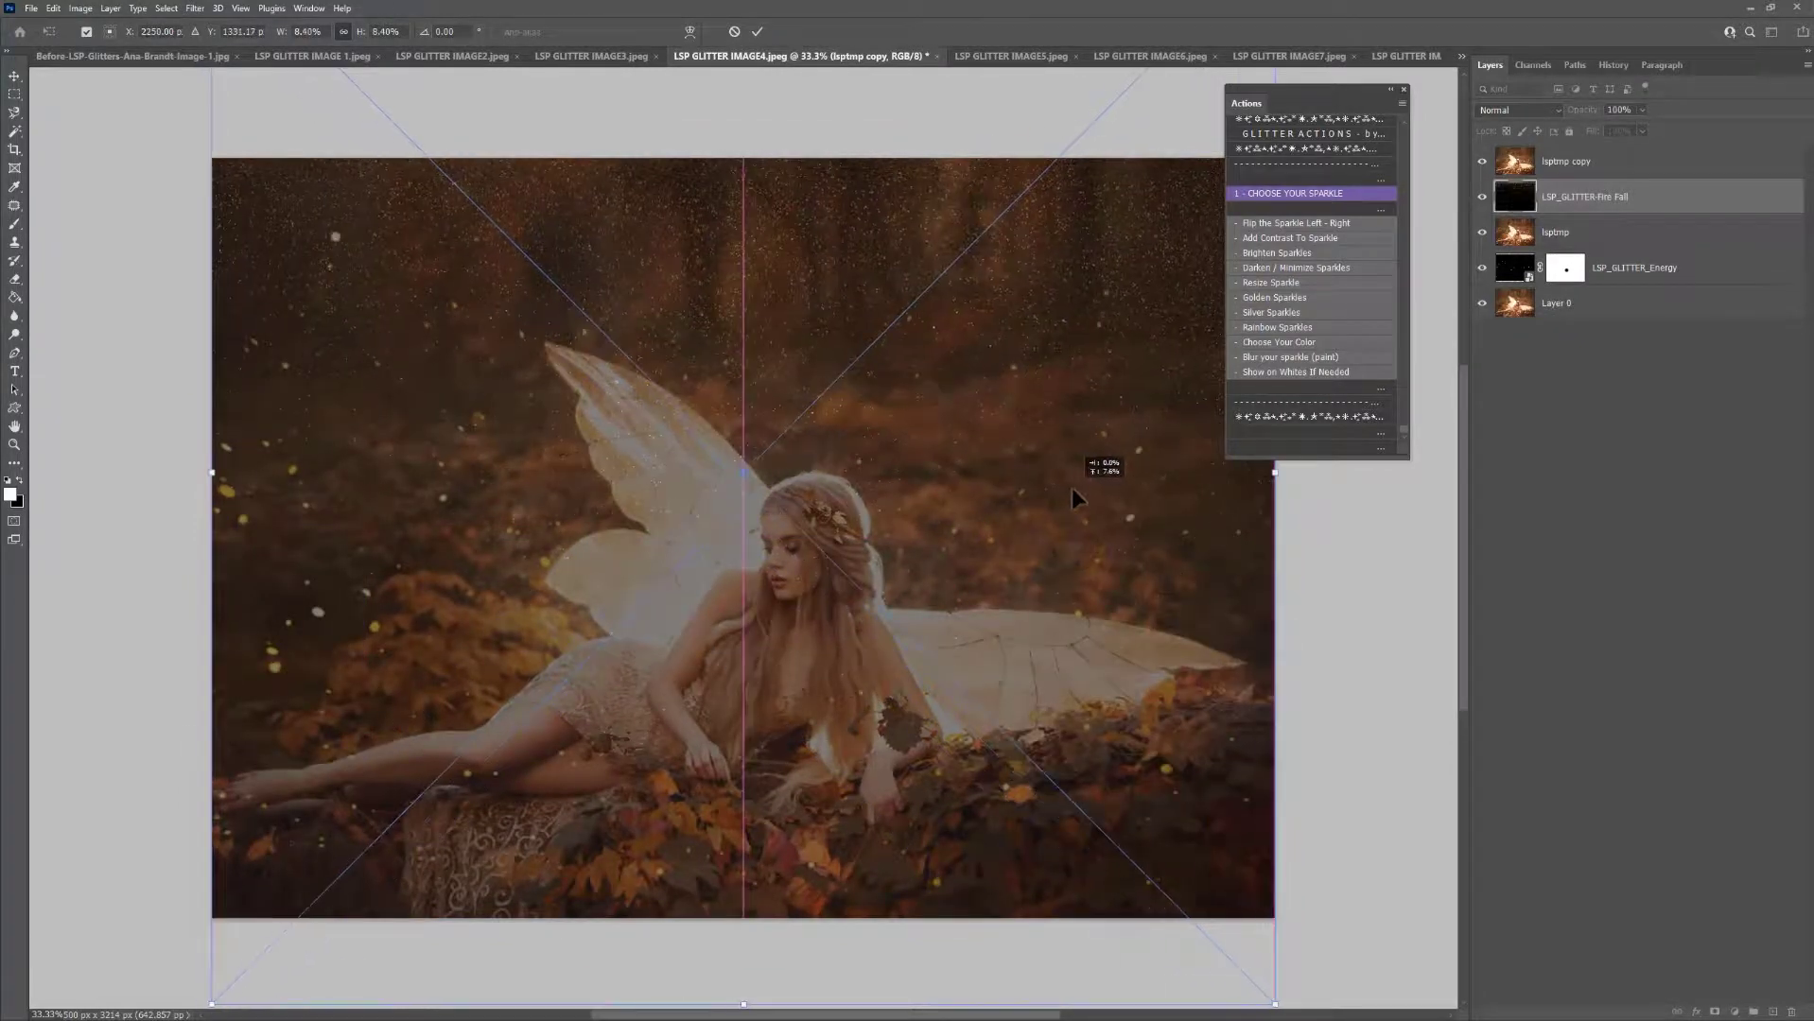
{"action": "key", "text": "Return"}
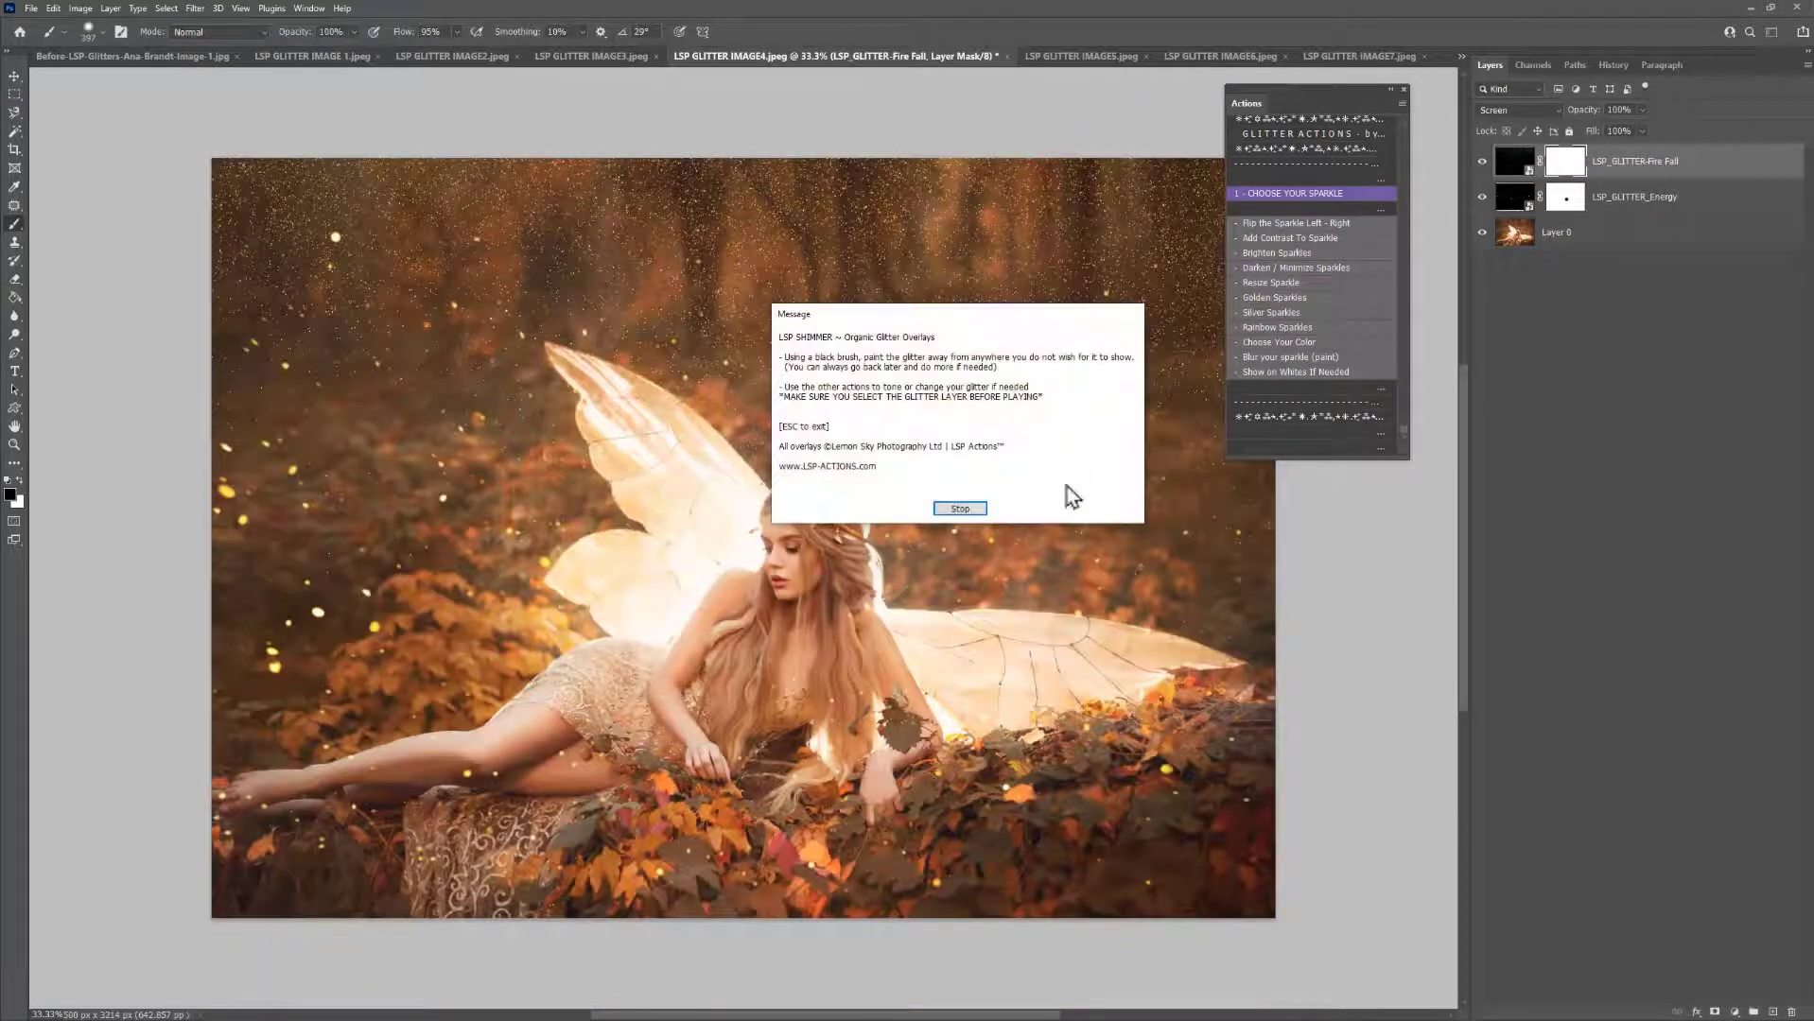
{"action": "left_click", "coordinate": [960, 509]}
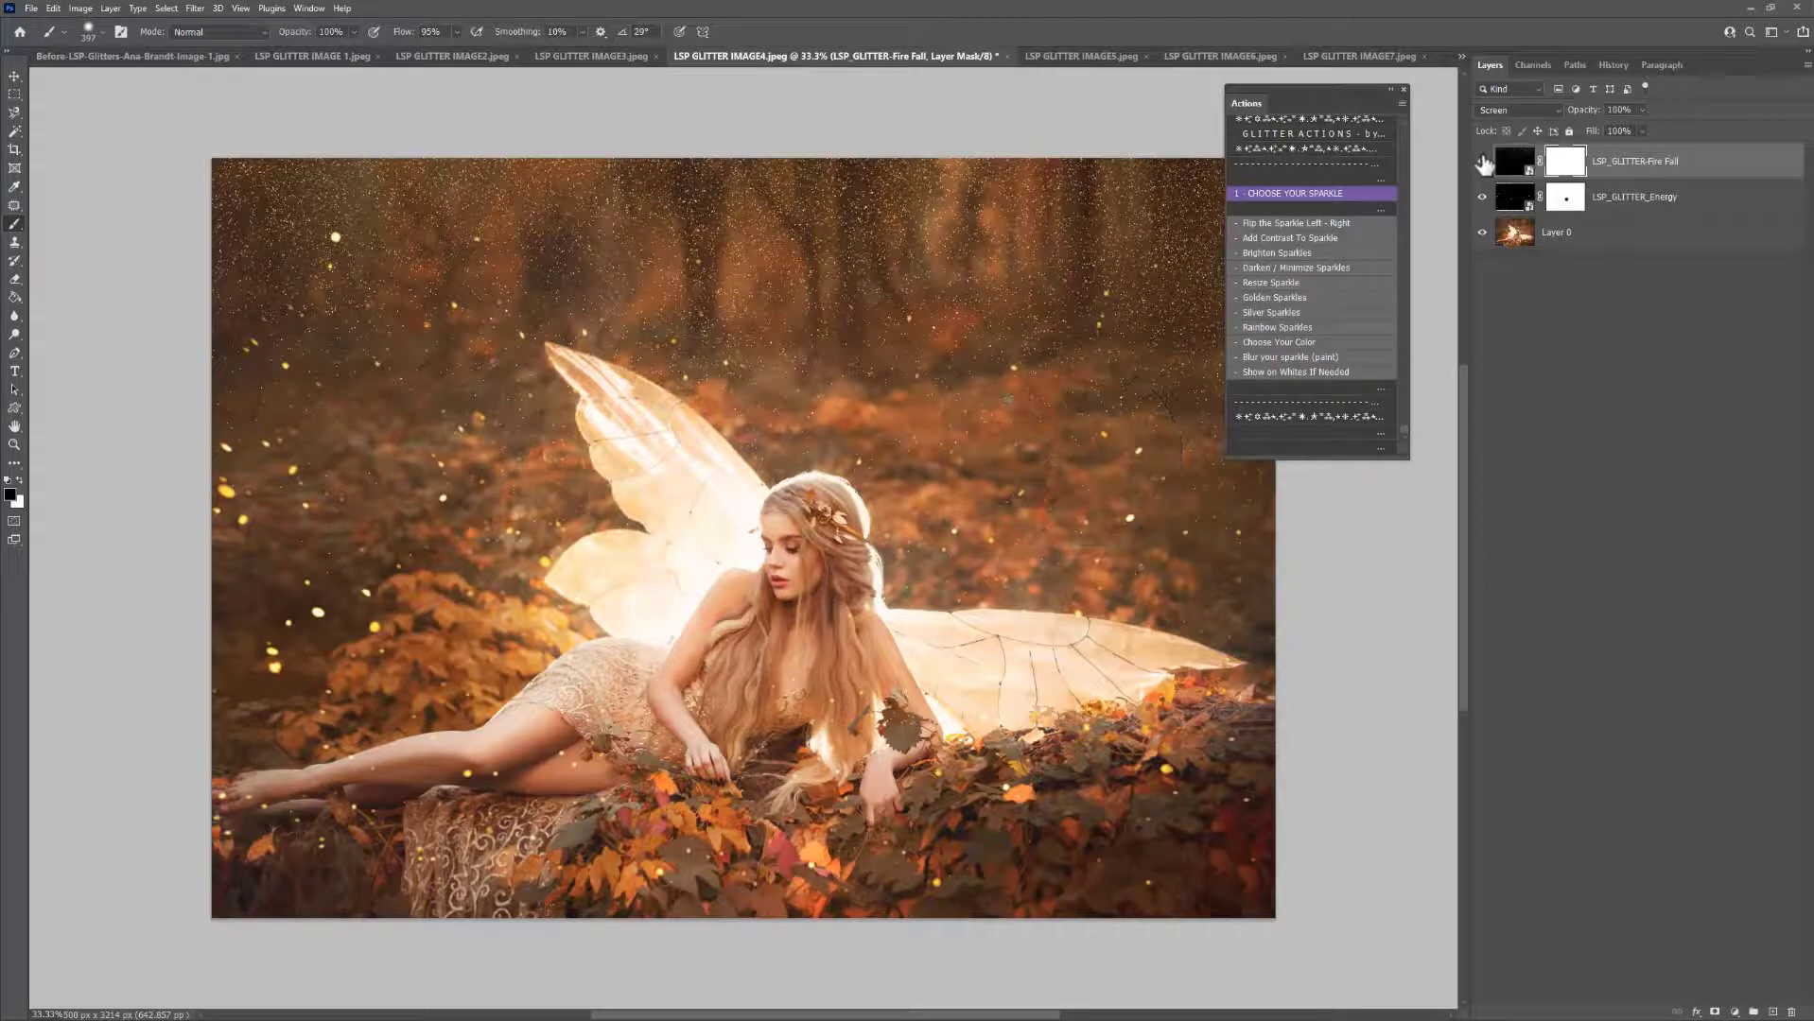
Compare the image with the Fire Fall layer hidden and shown, and run Darken / Minimize Sparkles and Add Contrast To Sparkle on it
{"action": "left_click", "coordinate": [1481, 161]}
{"action": "left_click", "coordinate": [1482, 162]}
{"action": "left_click", "coordinate": [1277, 269]}
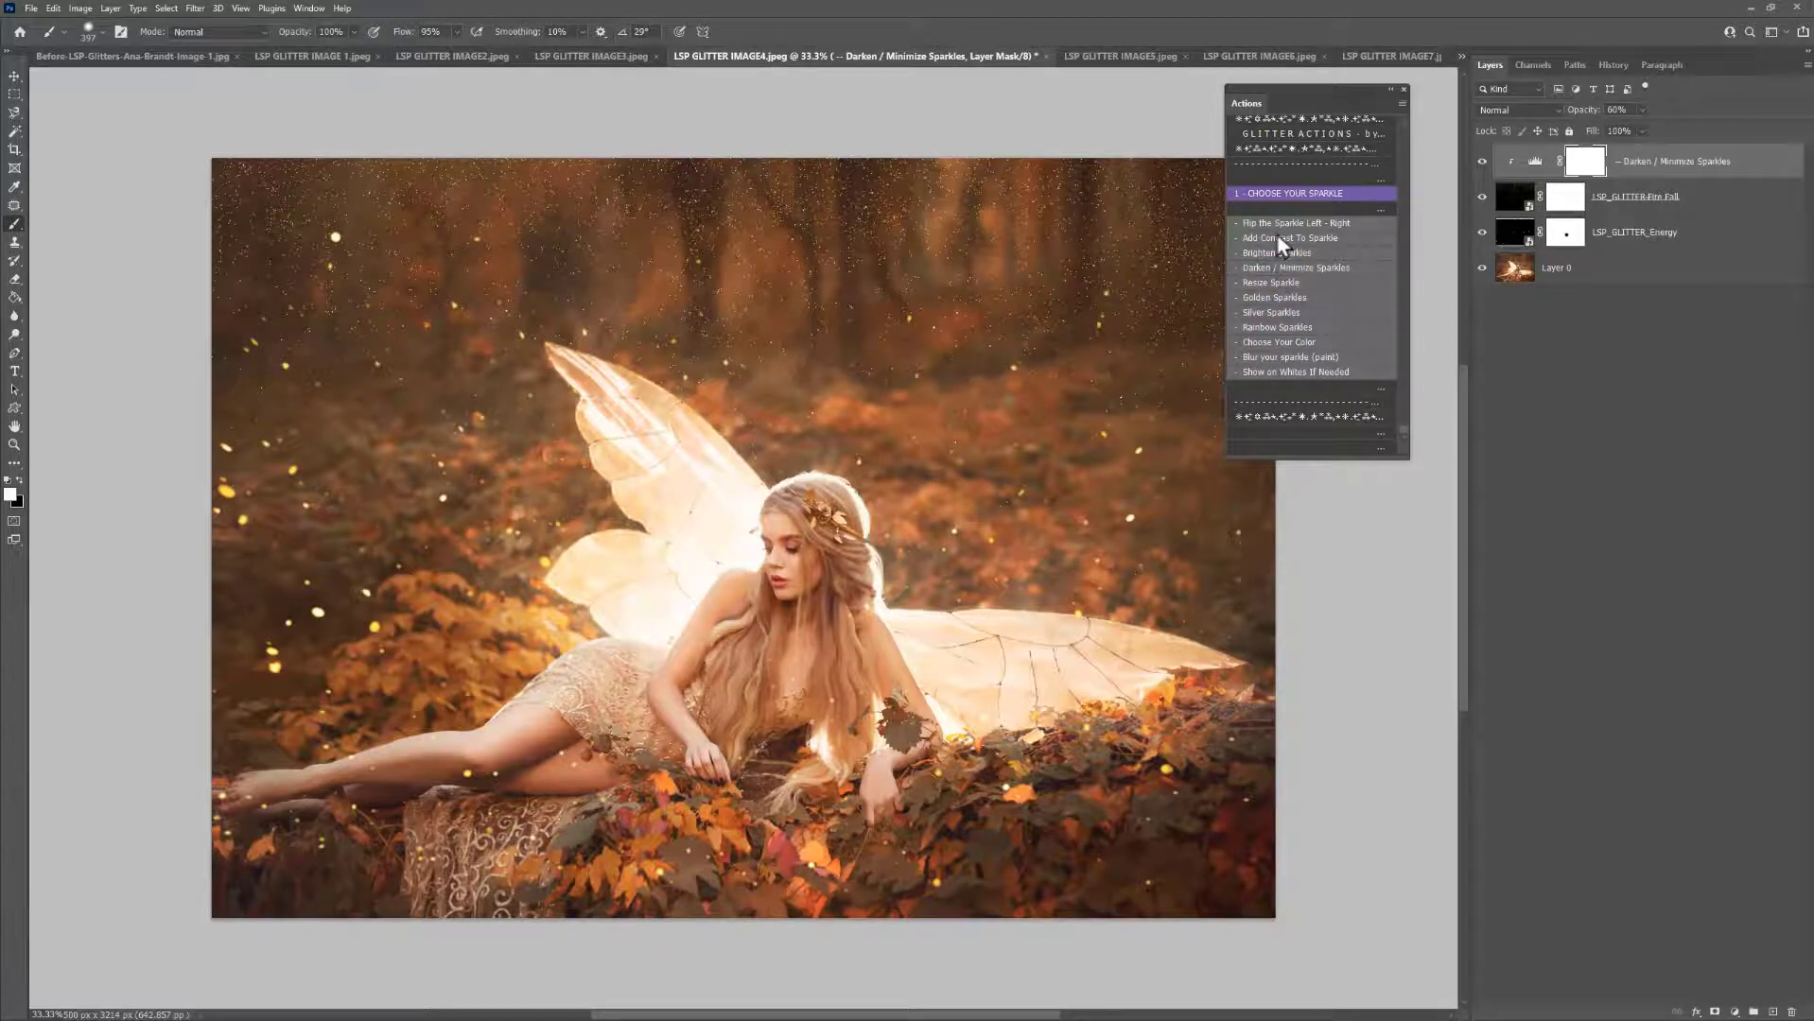
{"action": "left_click", "coordinate": [1276, 235]}
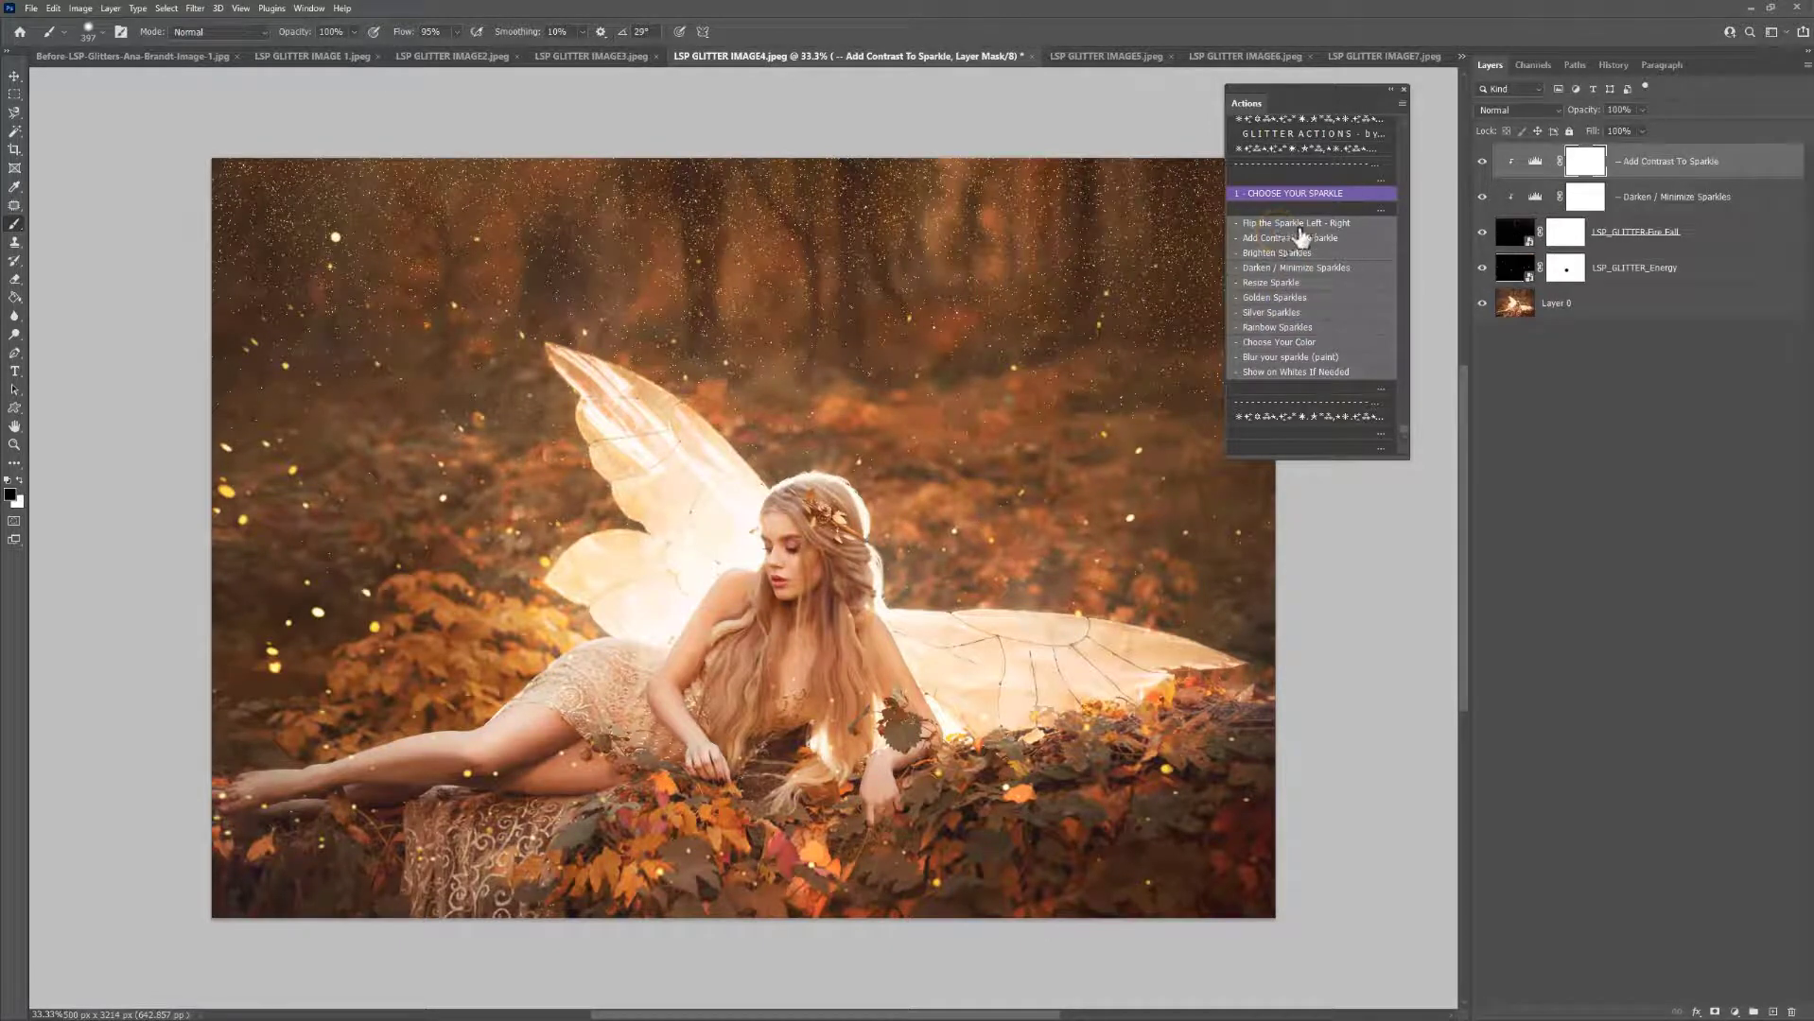
Compare the fairy image with the adjustment and glitter layers hidden and shown
{"action": "left_click", "coordinate": [1481, 161]}
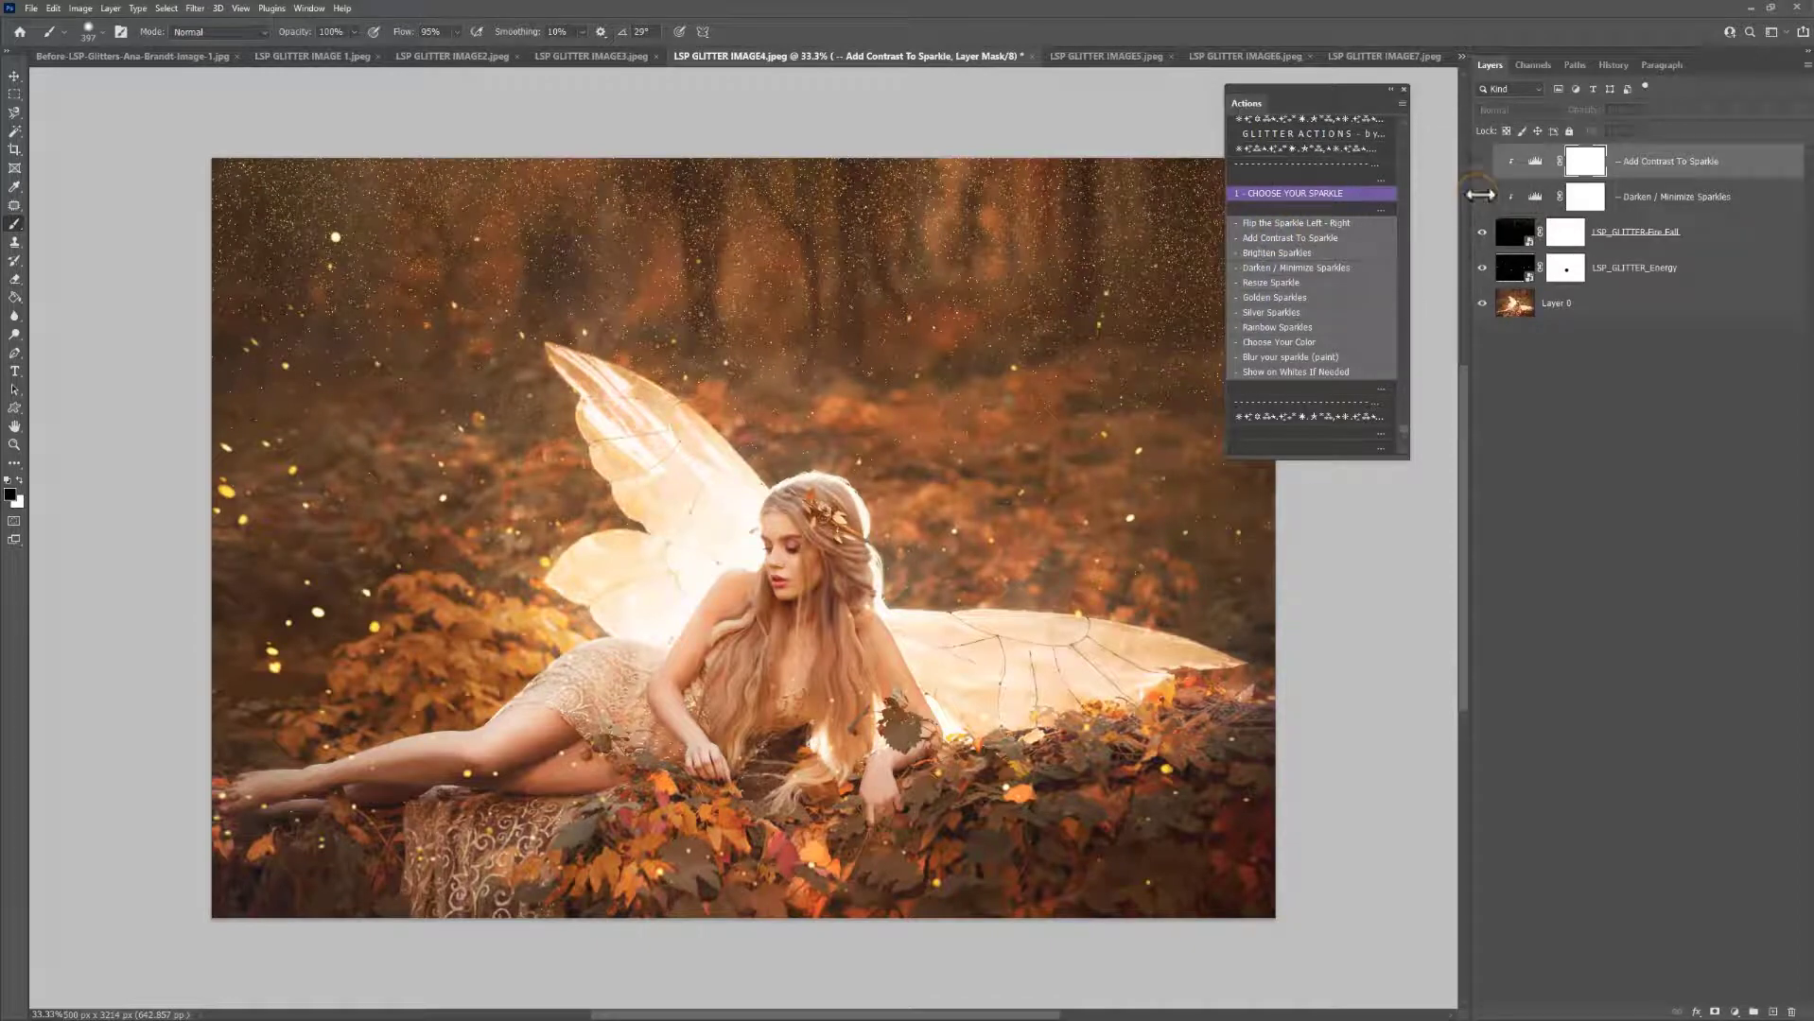
{"action": "left_click_drag", "start_coordinate": [1480, 197], "coordinate": [1481, 168]}
{"action": "left_click_drag", "start_coordinate": [1482, 254], "coordinate": [1482, 167]}
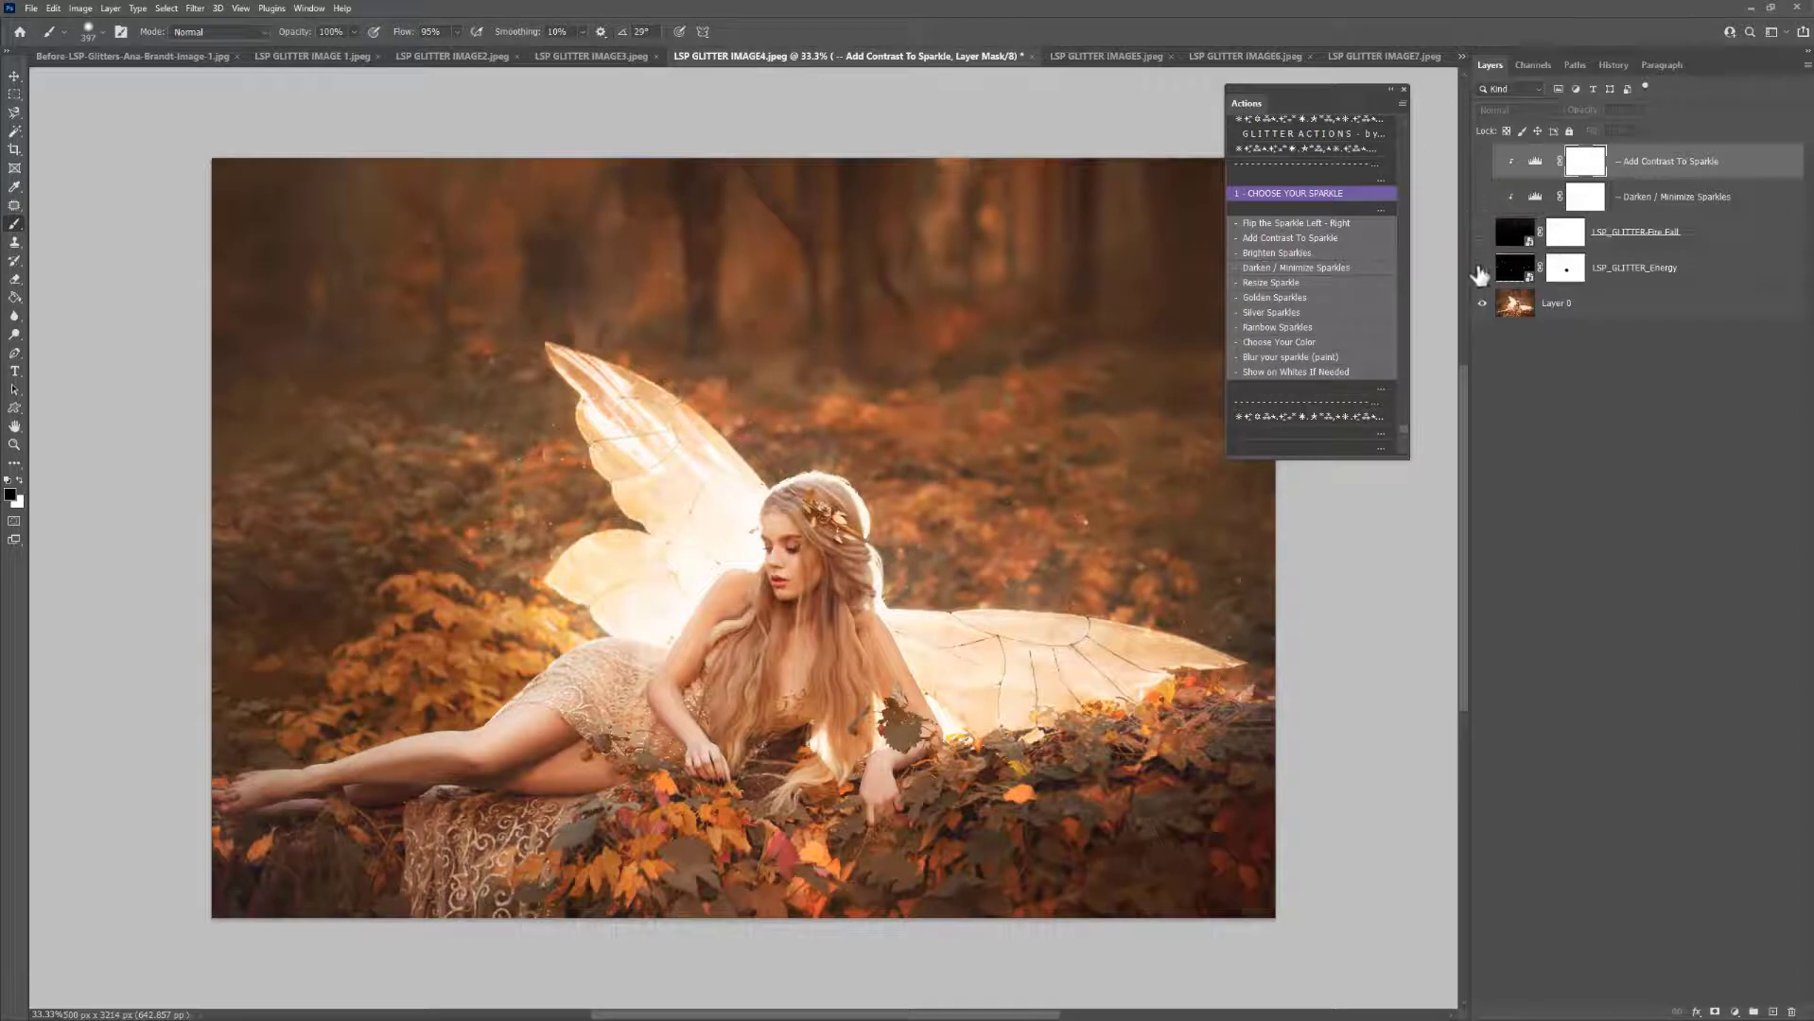
{"action": "left_click_drag", "start_coordinate": [1480, 270], "coordinate": [1481, 162]}
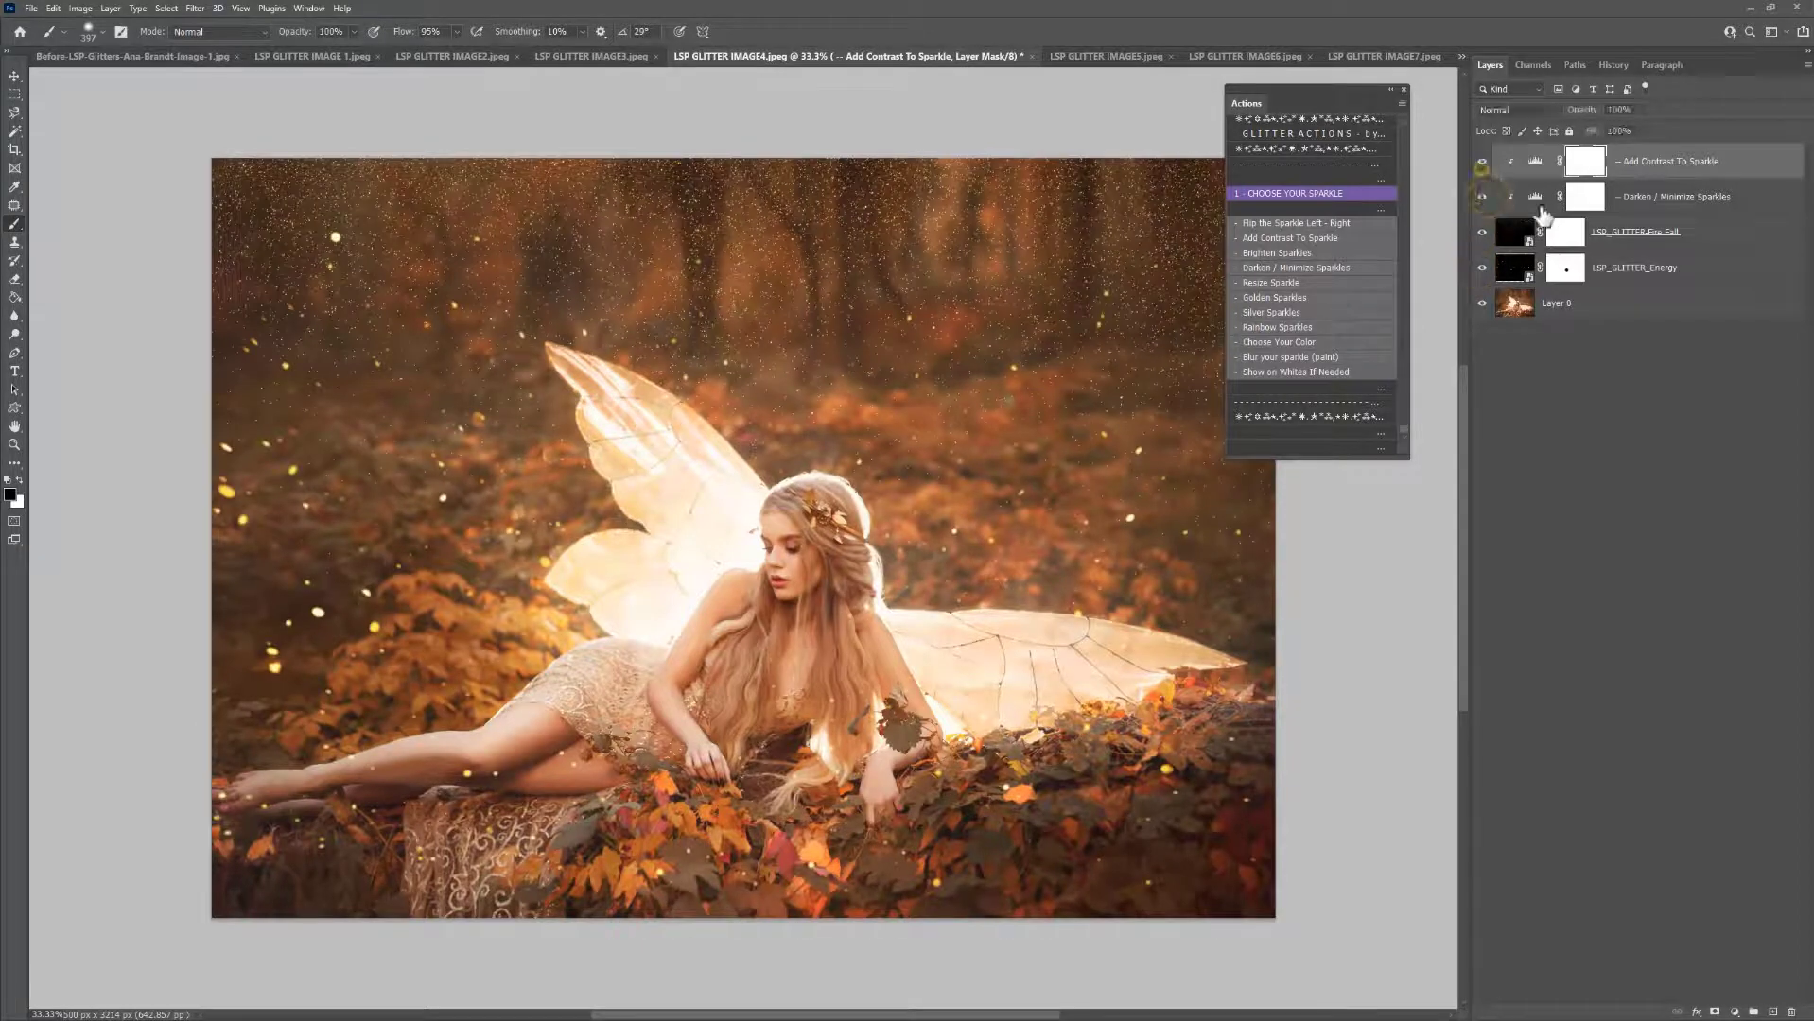
In LSP GLITTER IMAGE3.jpeg, run 1 - CHOOSE YOUR SPARKLE, place LSP_GLITTER-Crash.jpg, and stretch its height to about 44.4% to fill the canvas
{"action": "left_click", "coordinate": [605, 56]}
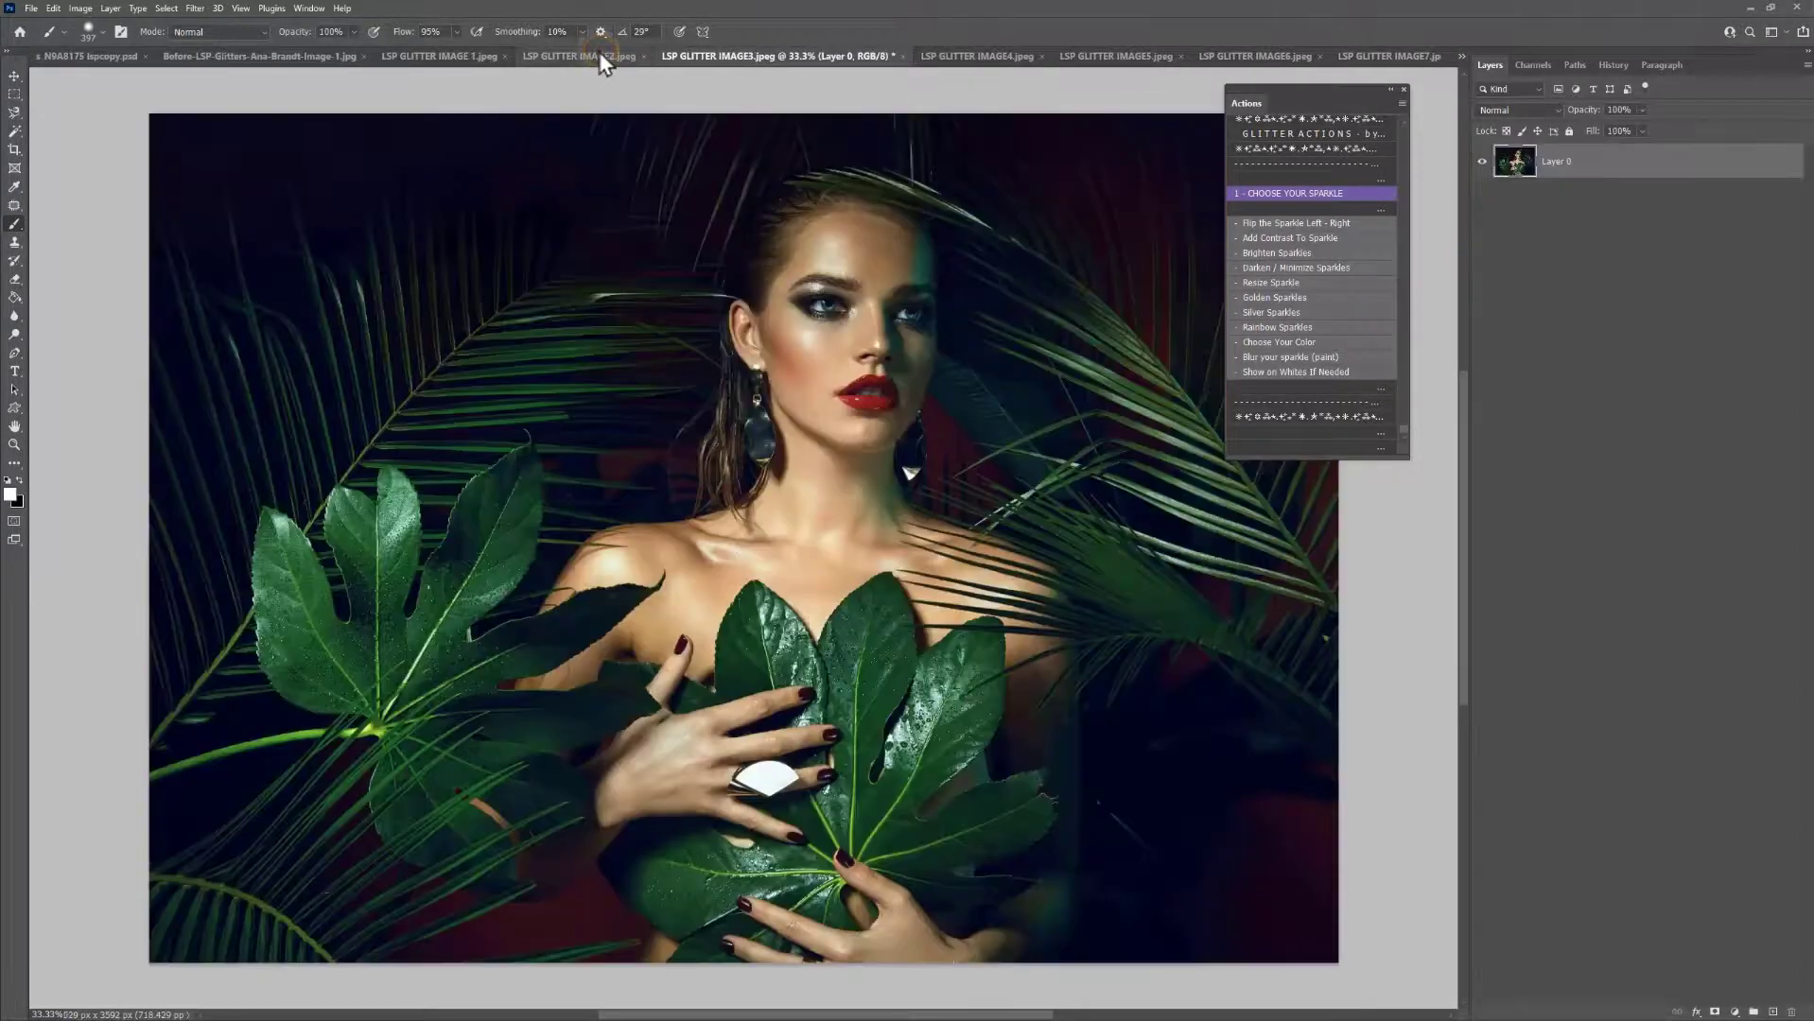
{"action": "left_click", "coordinate": [1271, 193]}
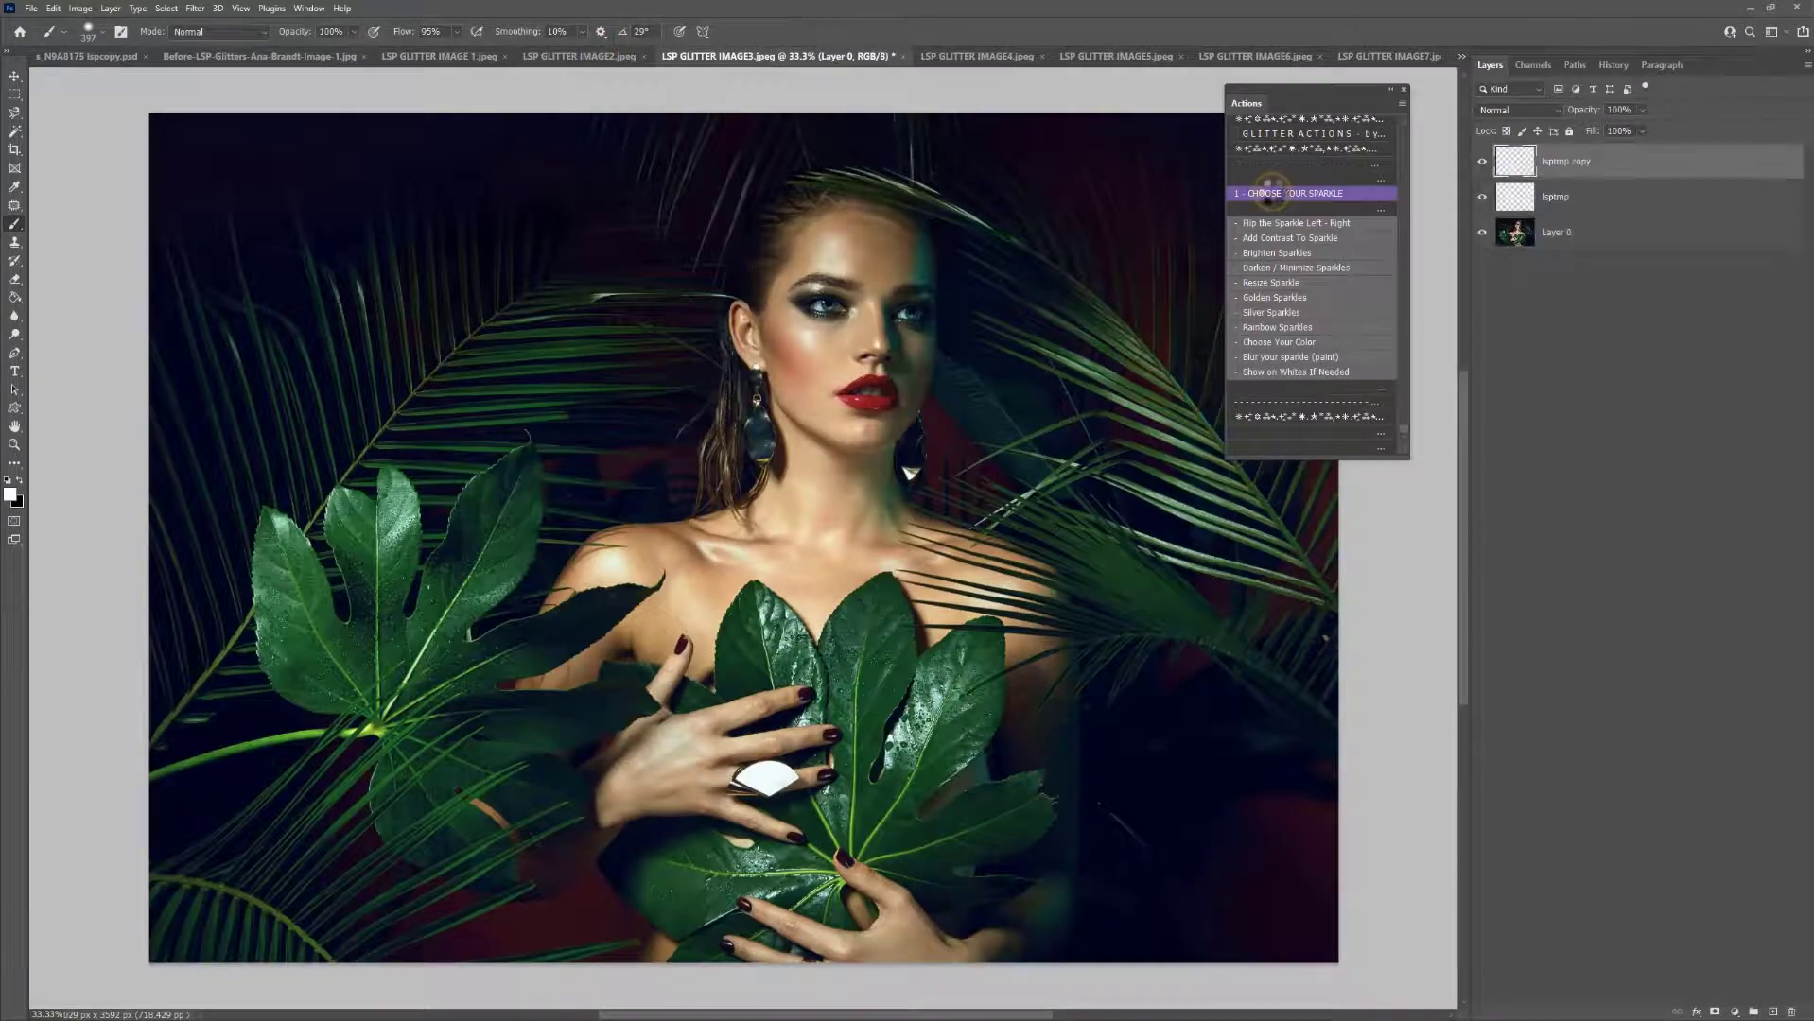
{"action": "left_click", "coordinate": [854, 508]}
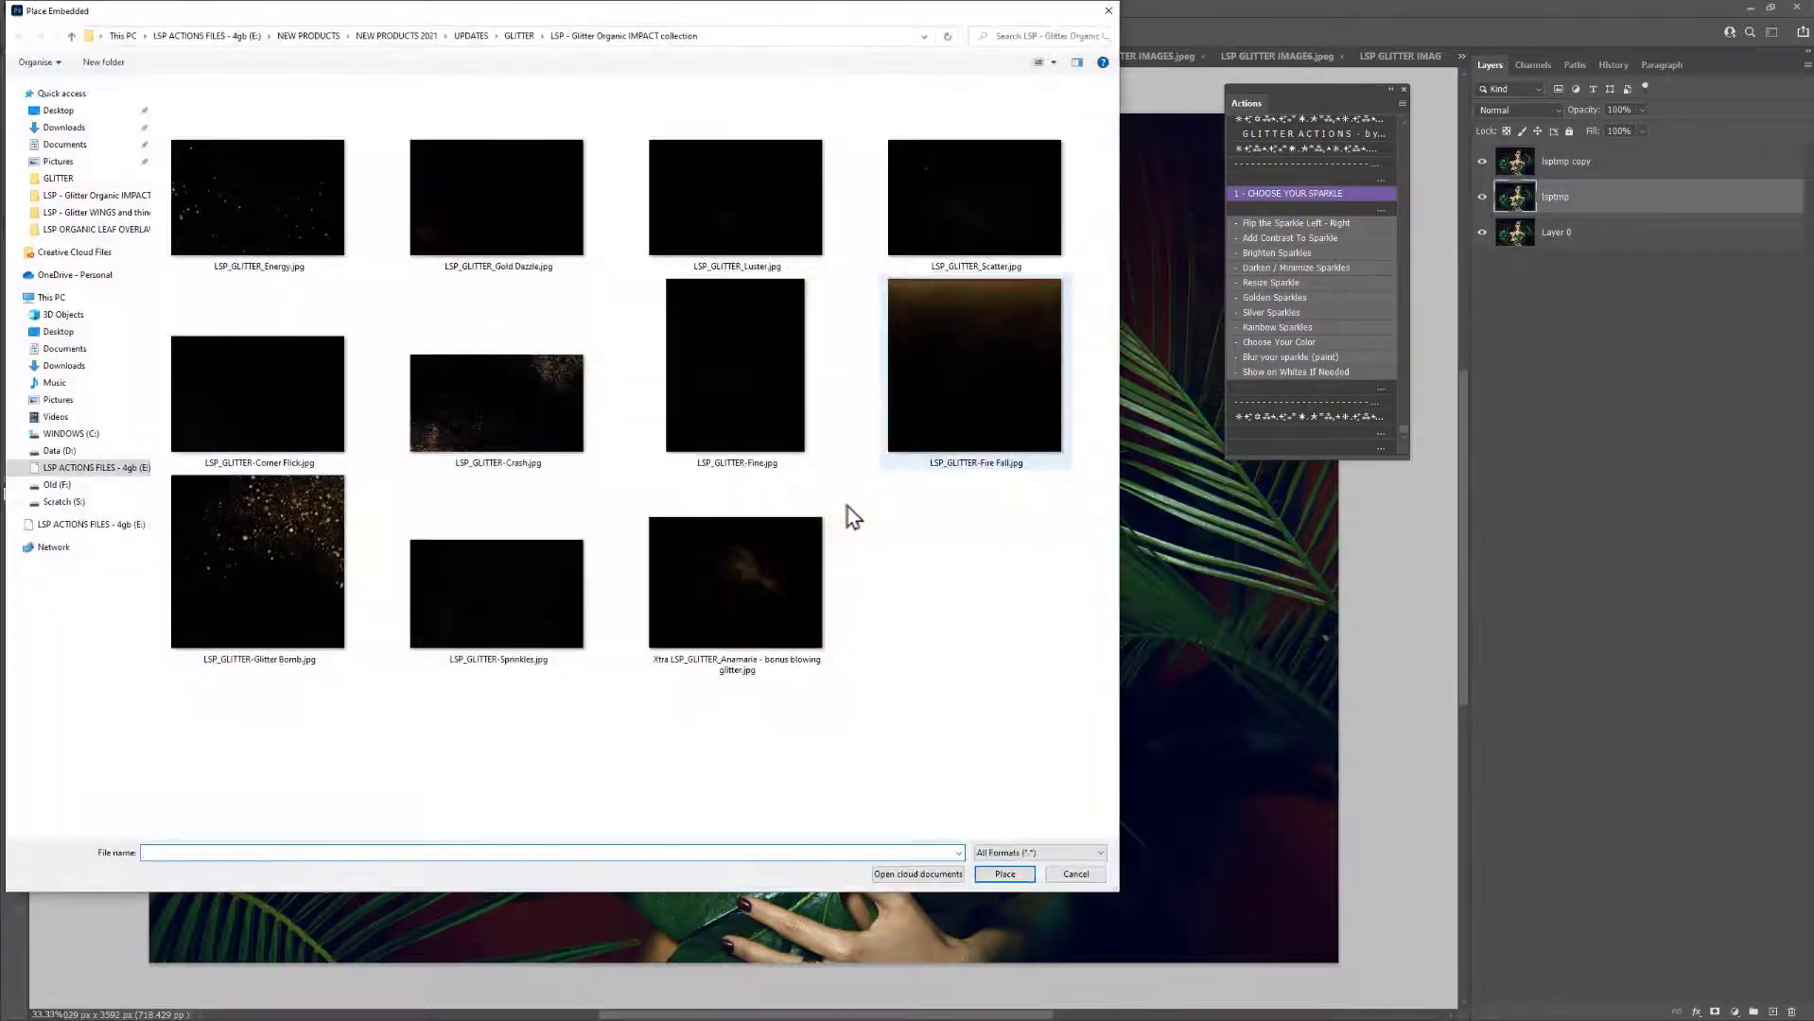
{"action": "double_click", "coordinate": [492, 407]}
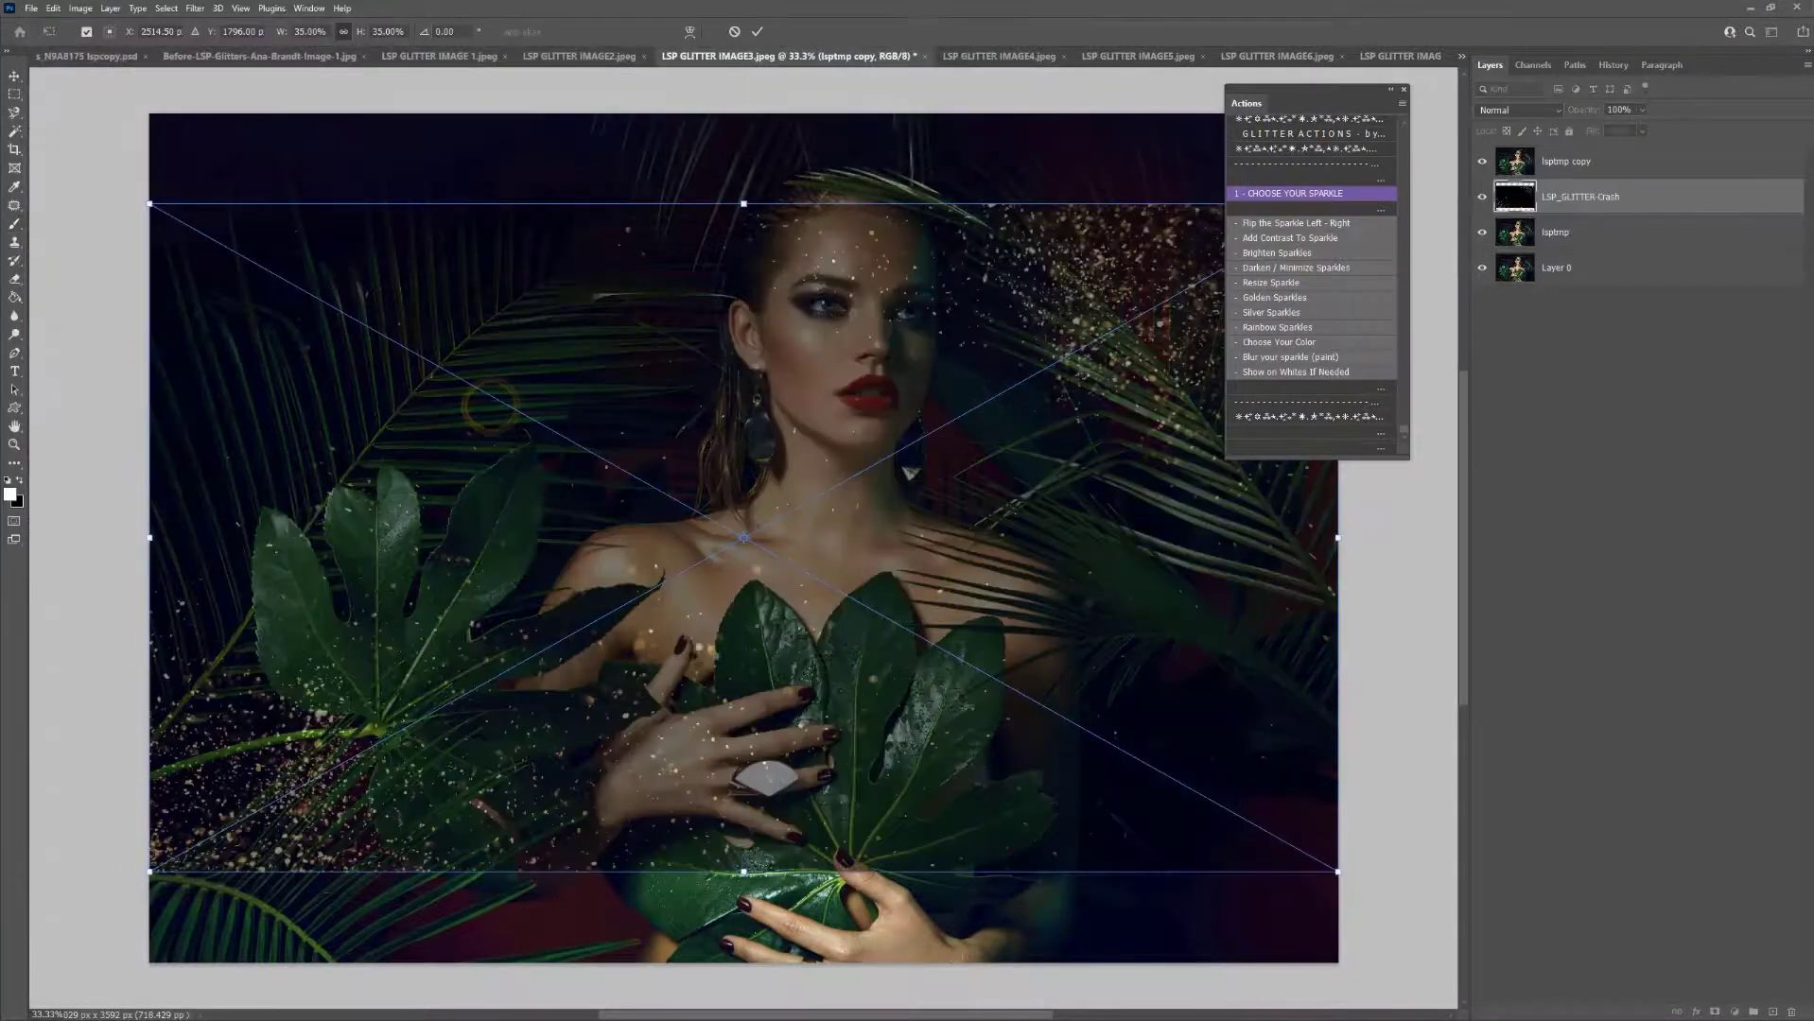
{"action": "left_click_drag", "start_coordinate": [752, 803], "coordinate": [753, 802]}
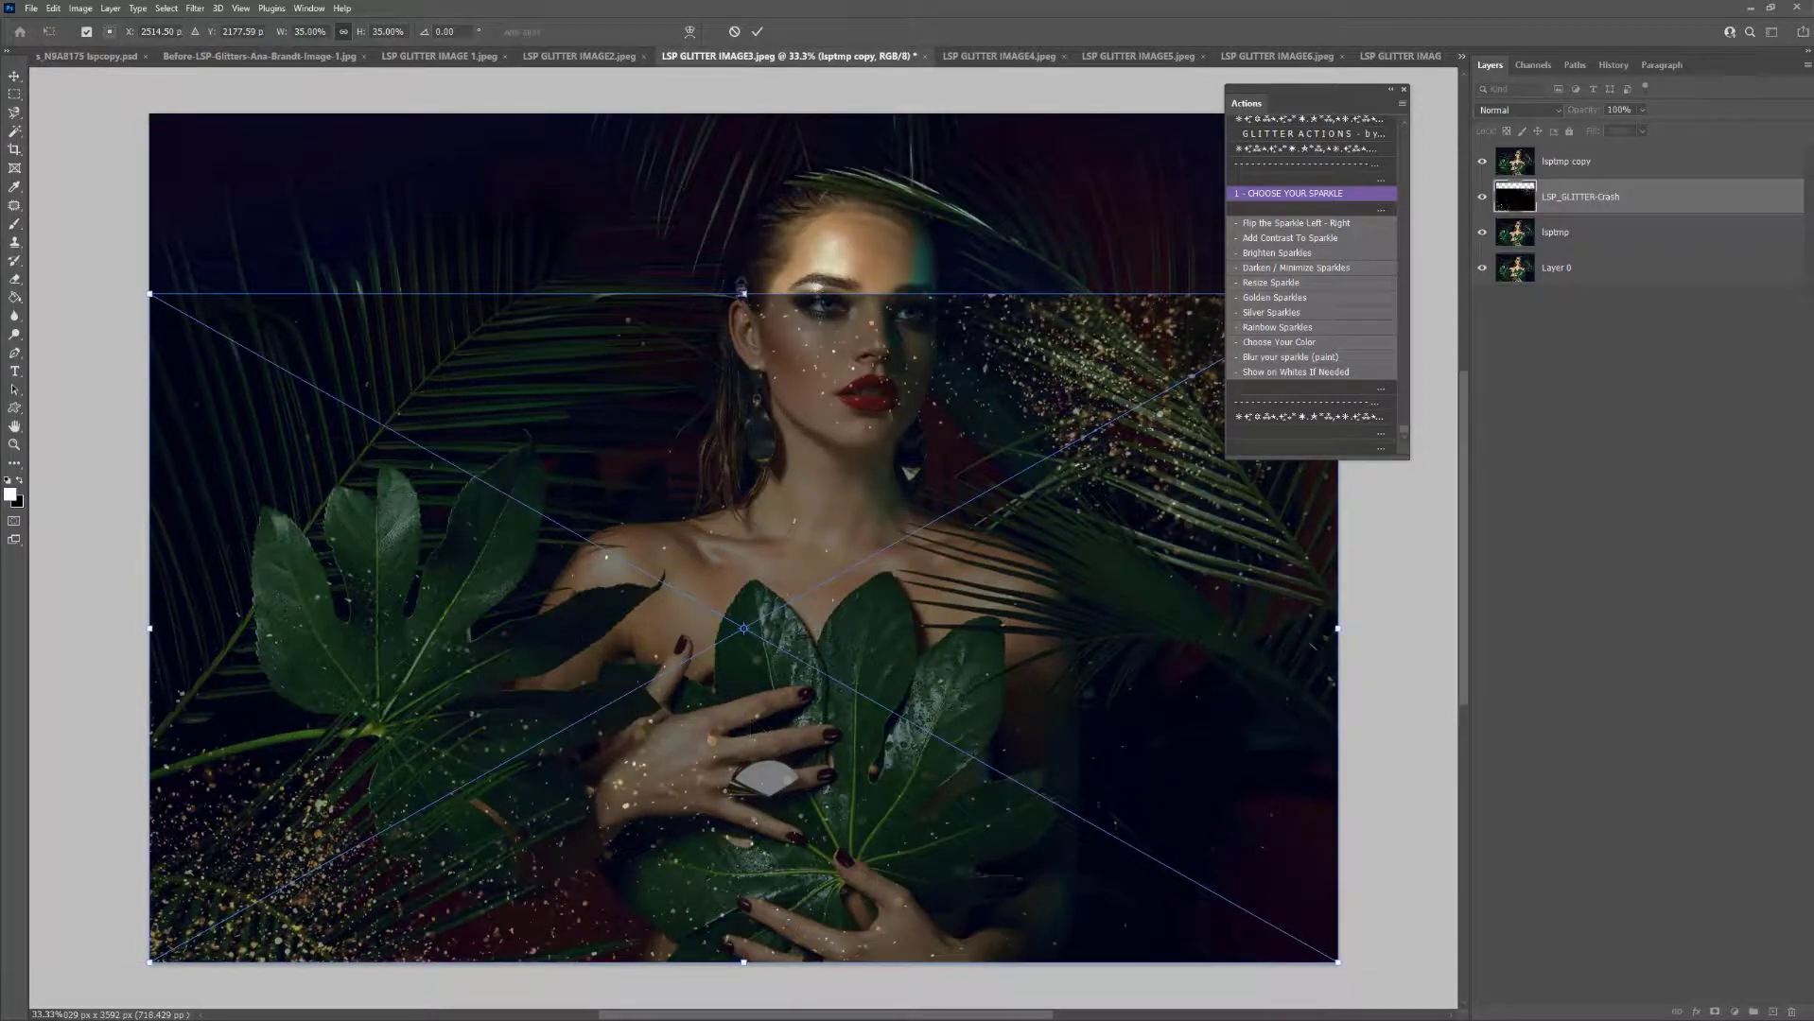
{"action": "left_click_drag", "start_coordinate": [741, 290], "coordinate": [745, 110]}
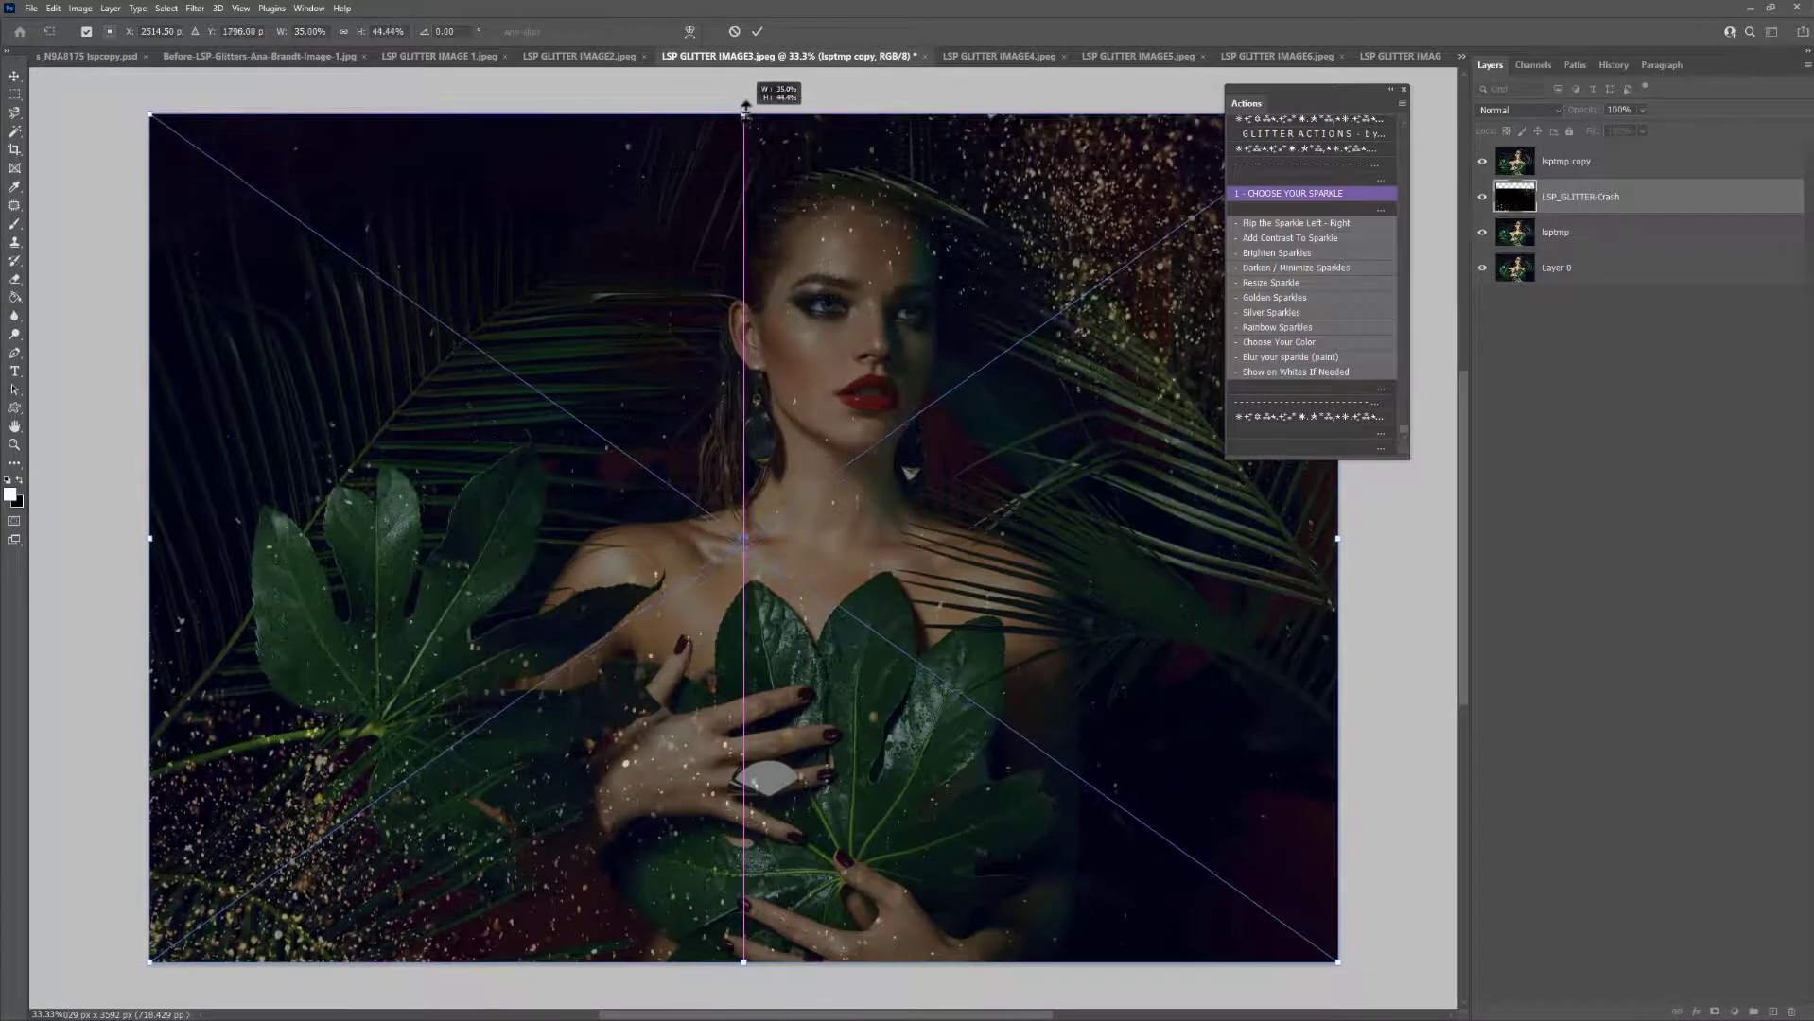
{"action": "key", "text": "Return"}
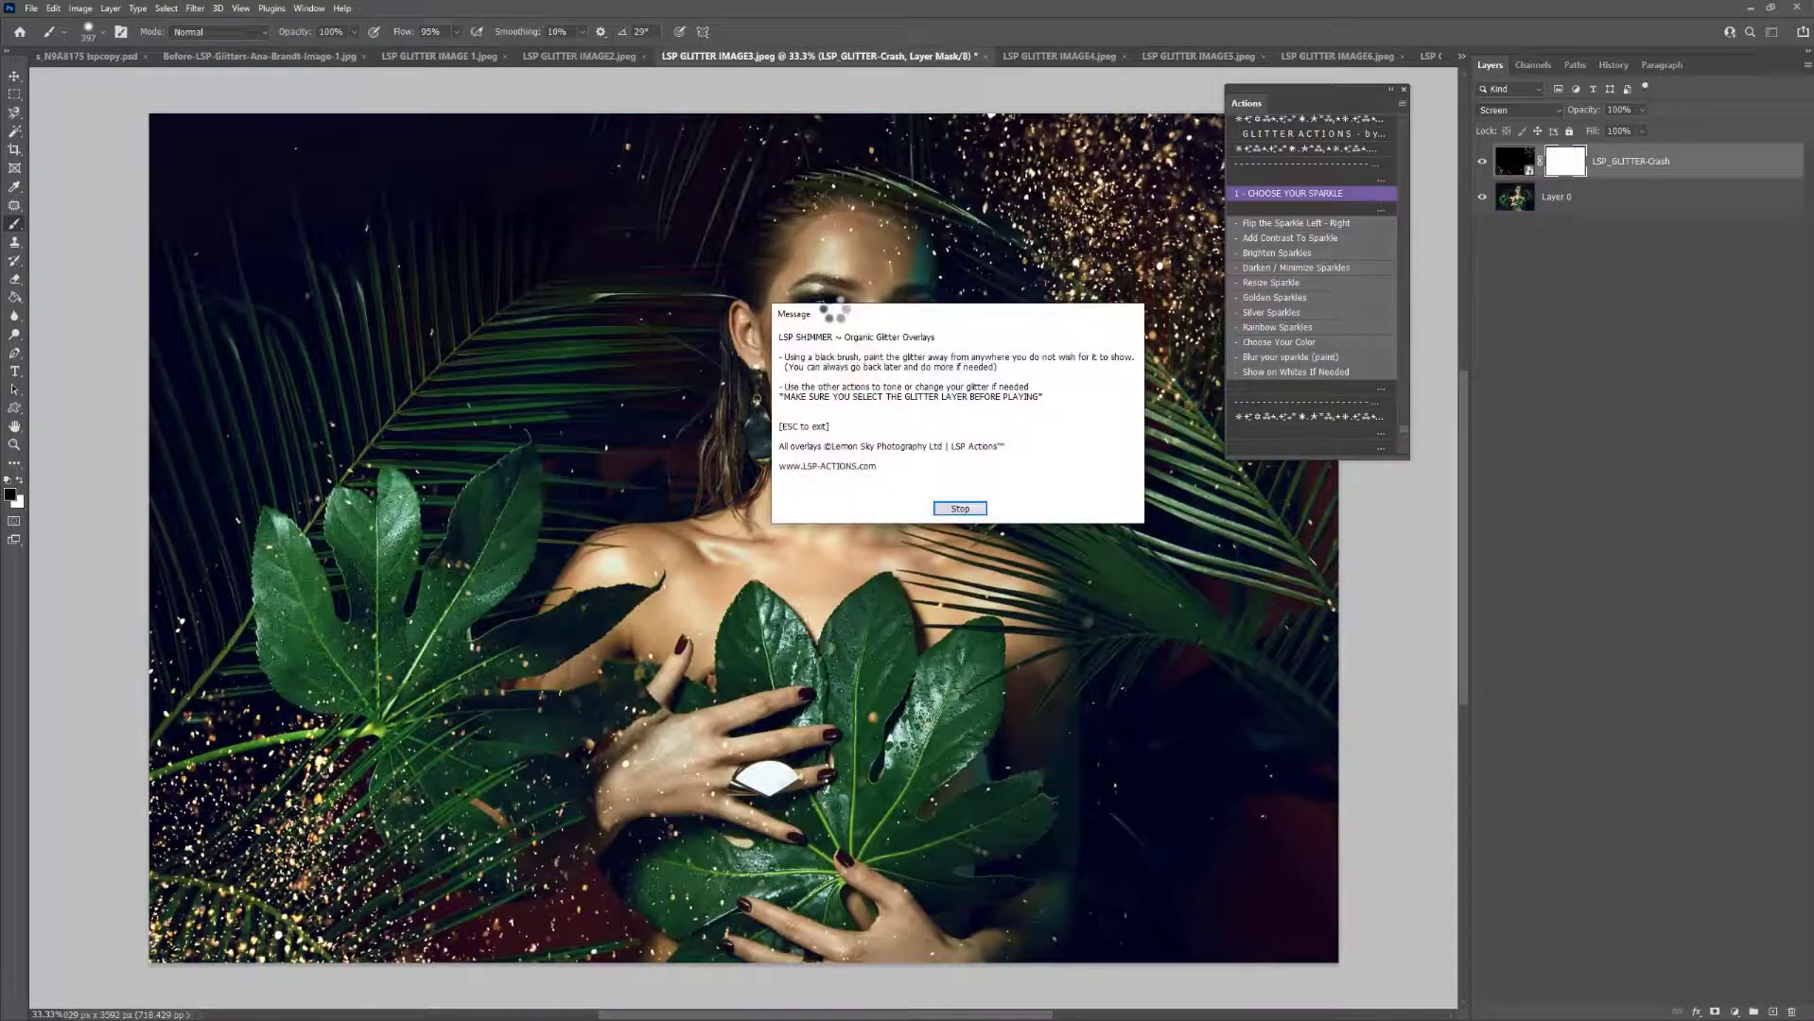
{"action": "left_click", "coordinate": [960, 508]}
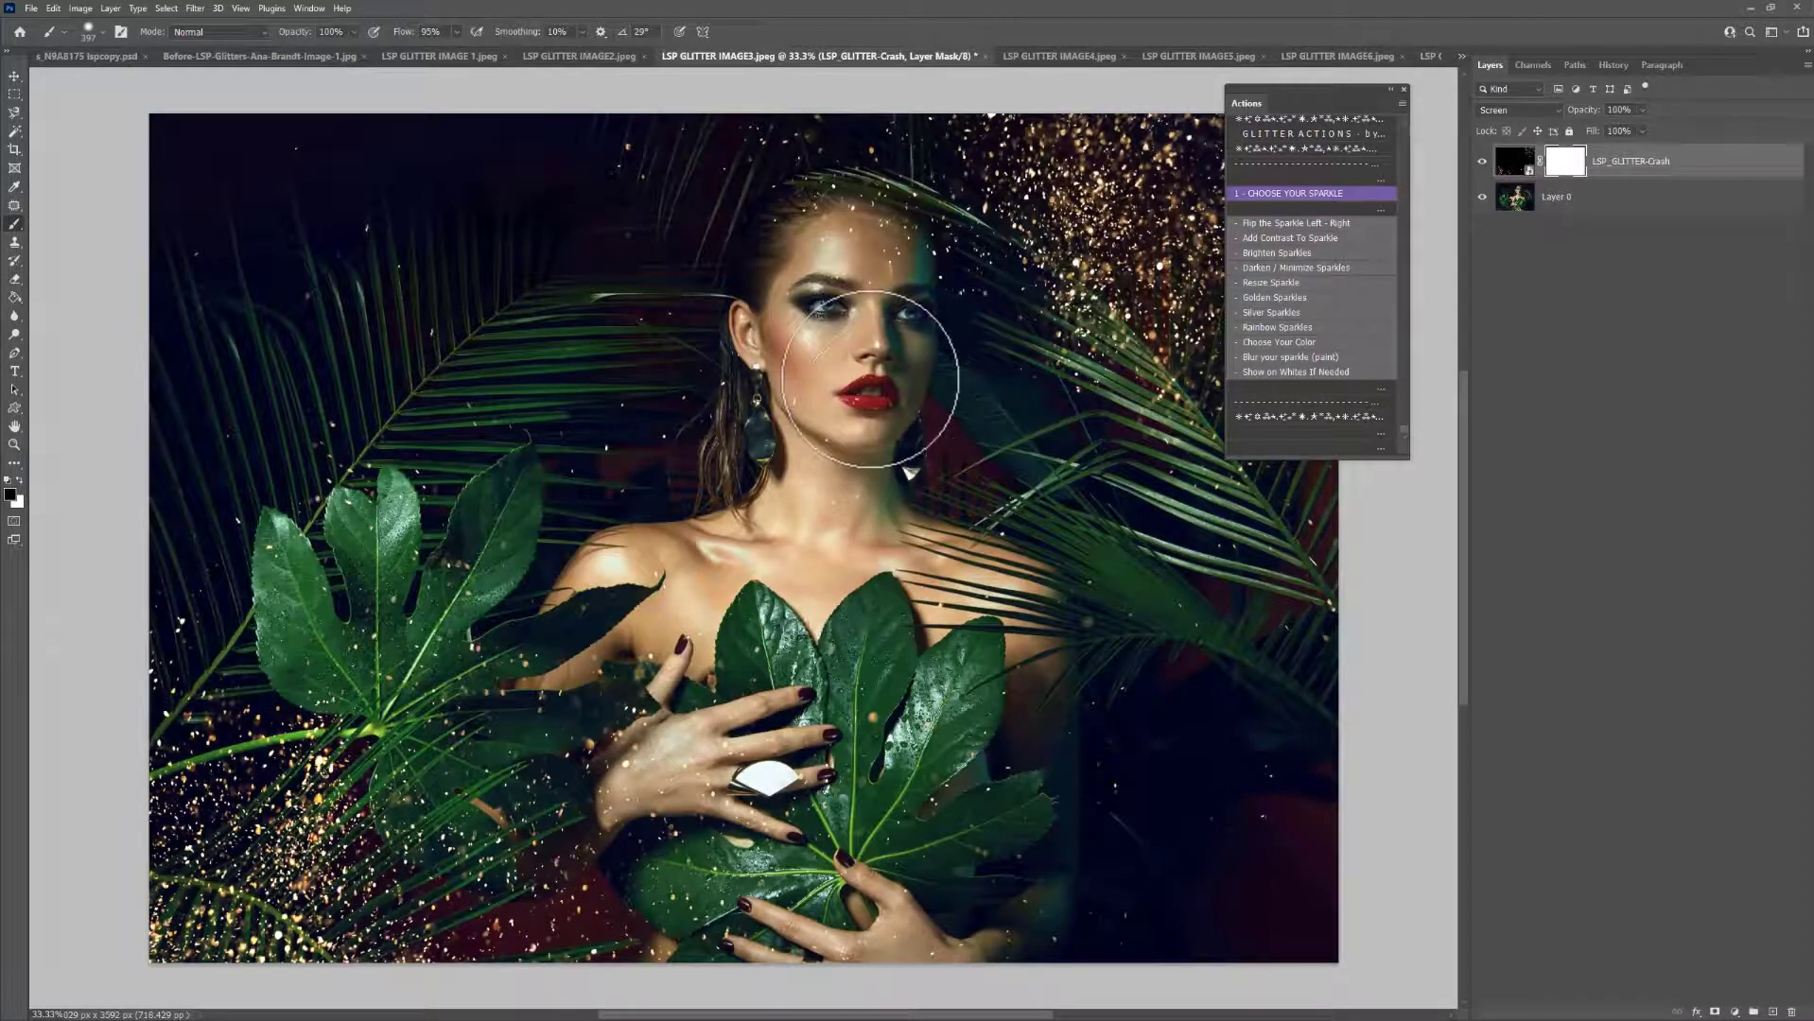
Run 1 - CHOOSE YOUR SPARKLE again, place LSP_GLITTER-Sprinkles.jpg, and scale it to about 18.7% by 19.9% to cover the leaf portrait
{"action": "left_click", "coordinate": [1319, 200]}
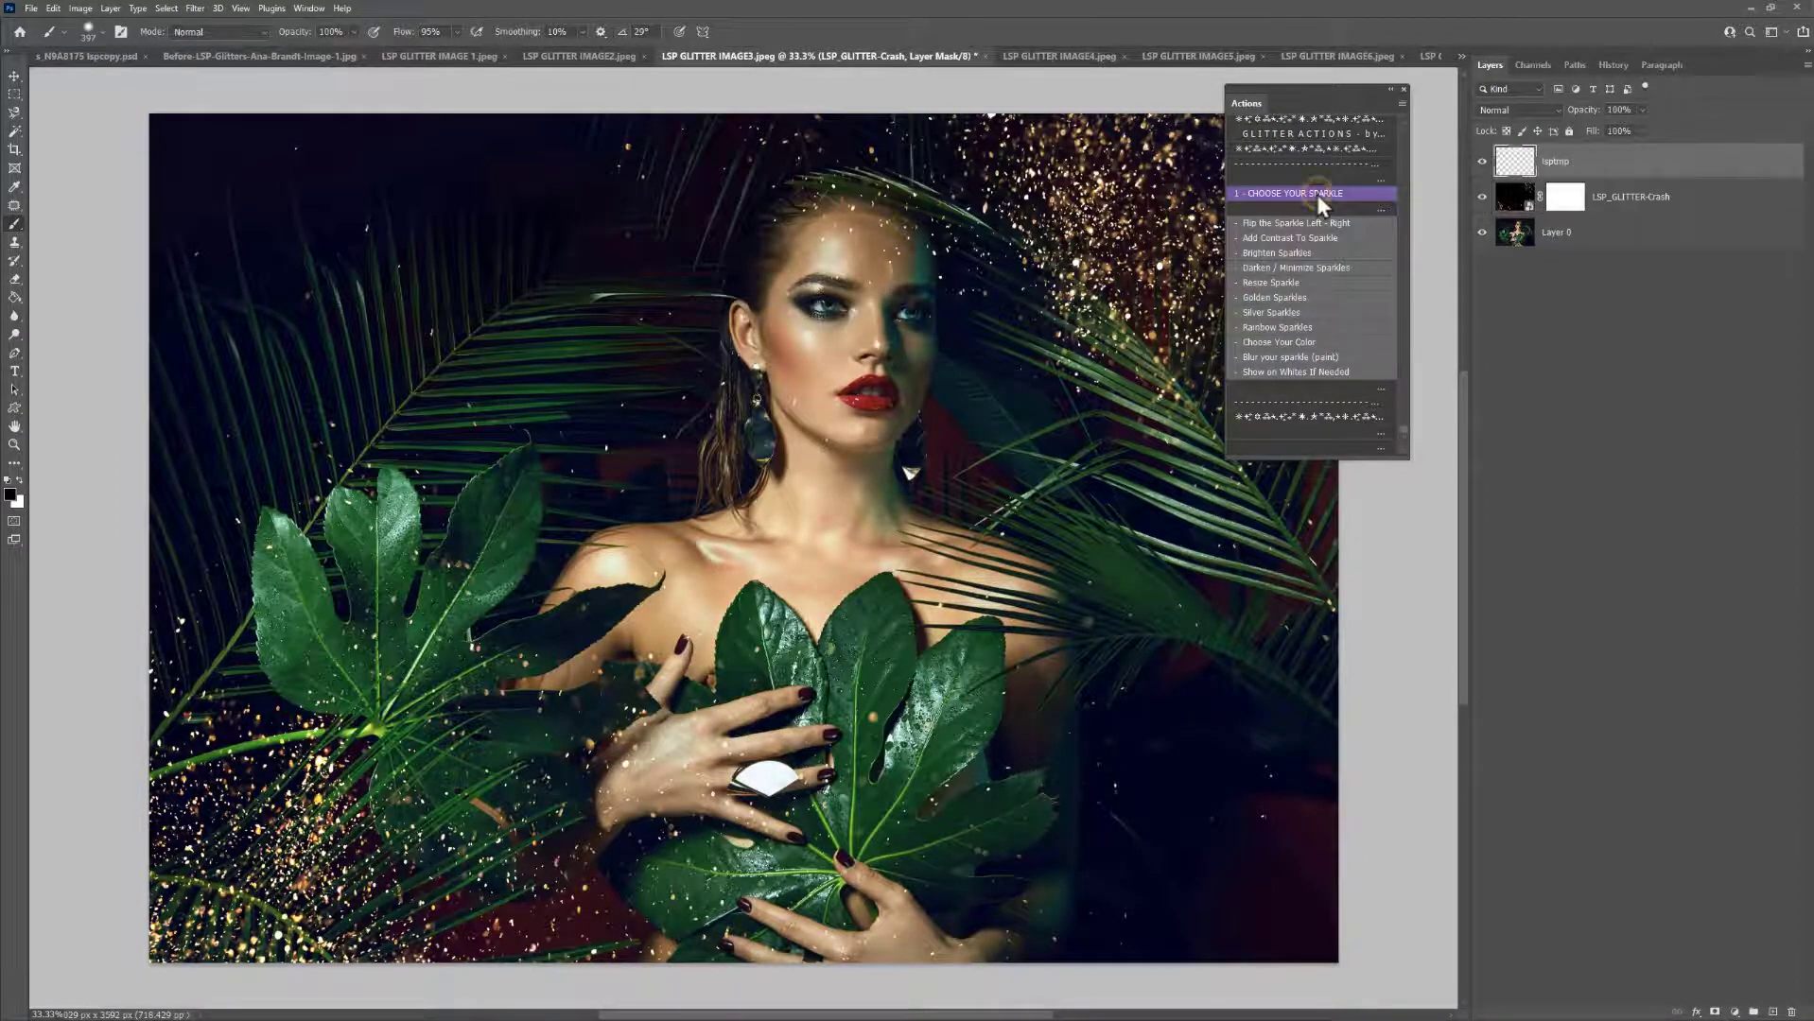
{"action": "left_click", "coordinate": [864, 508]}
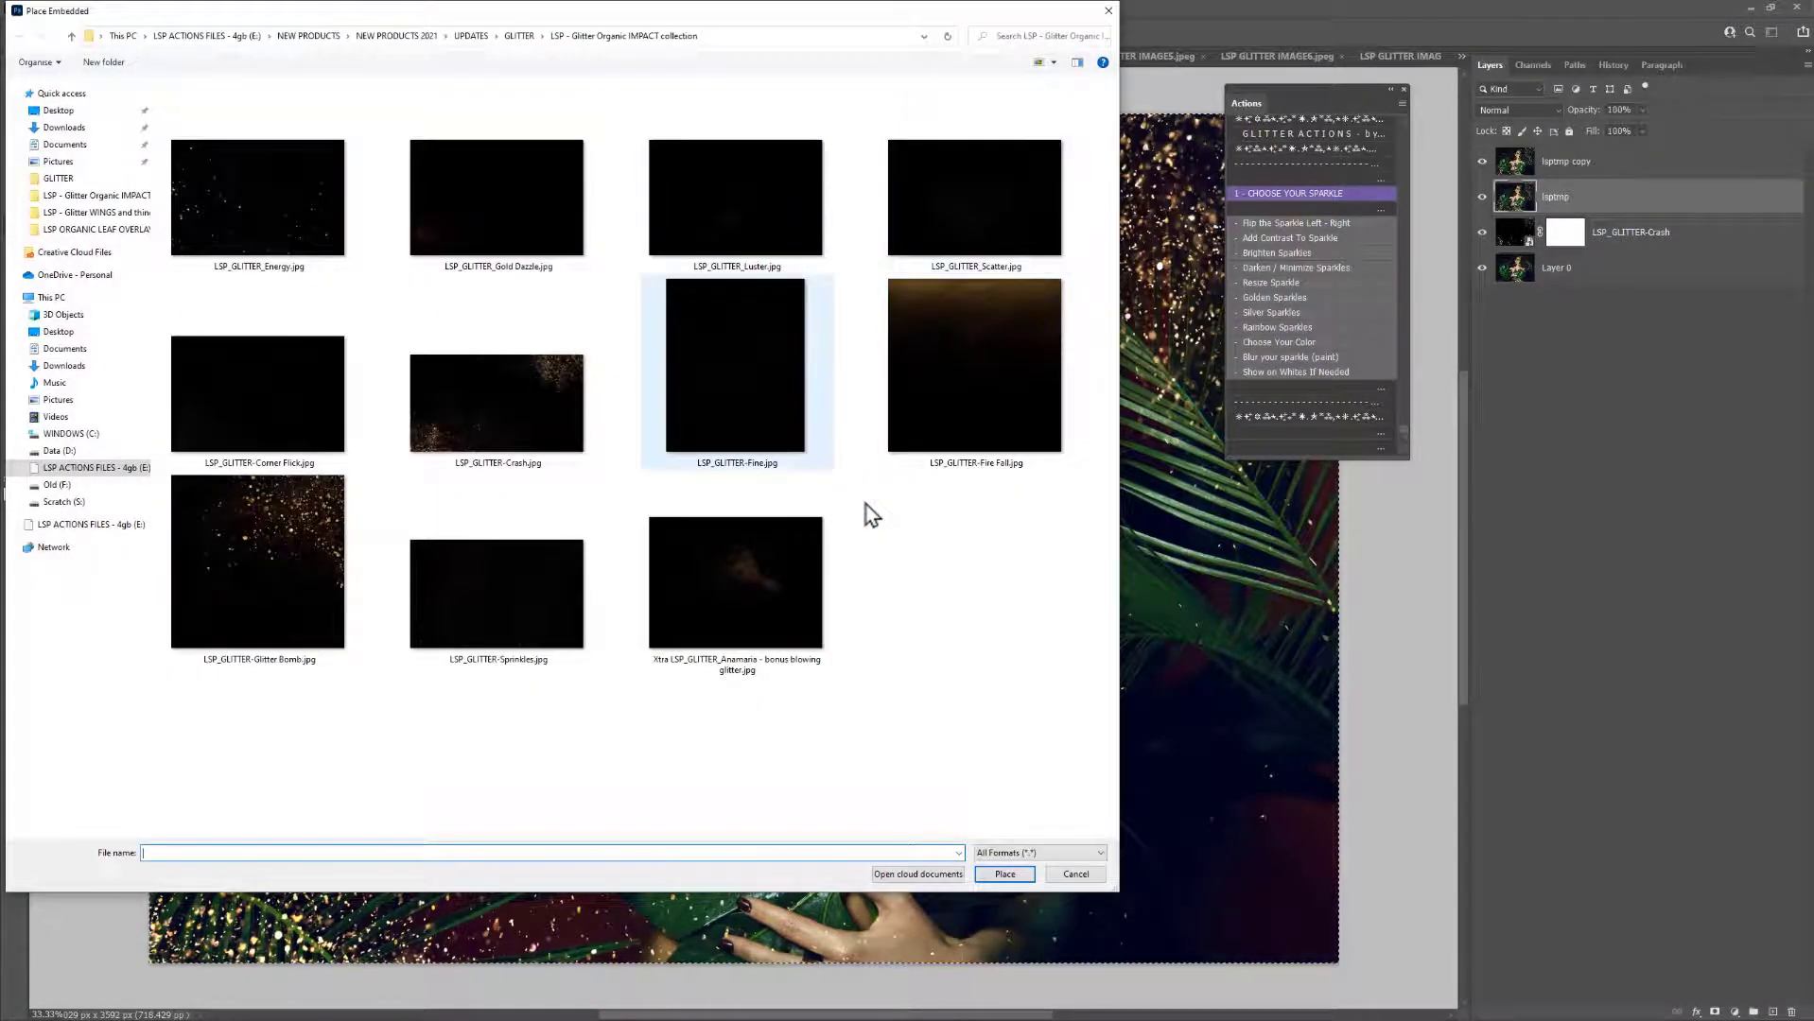
{"action": "left_click", "coordinate": [540, 588]}
{"action": "double_click", "coordinate": [540, 588]}
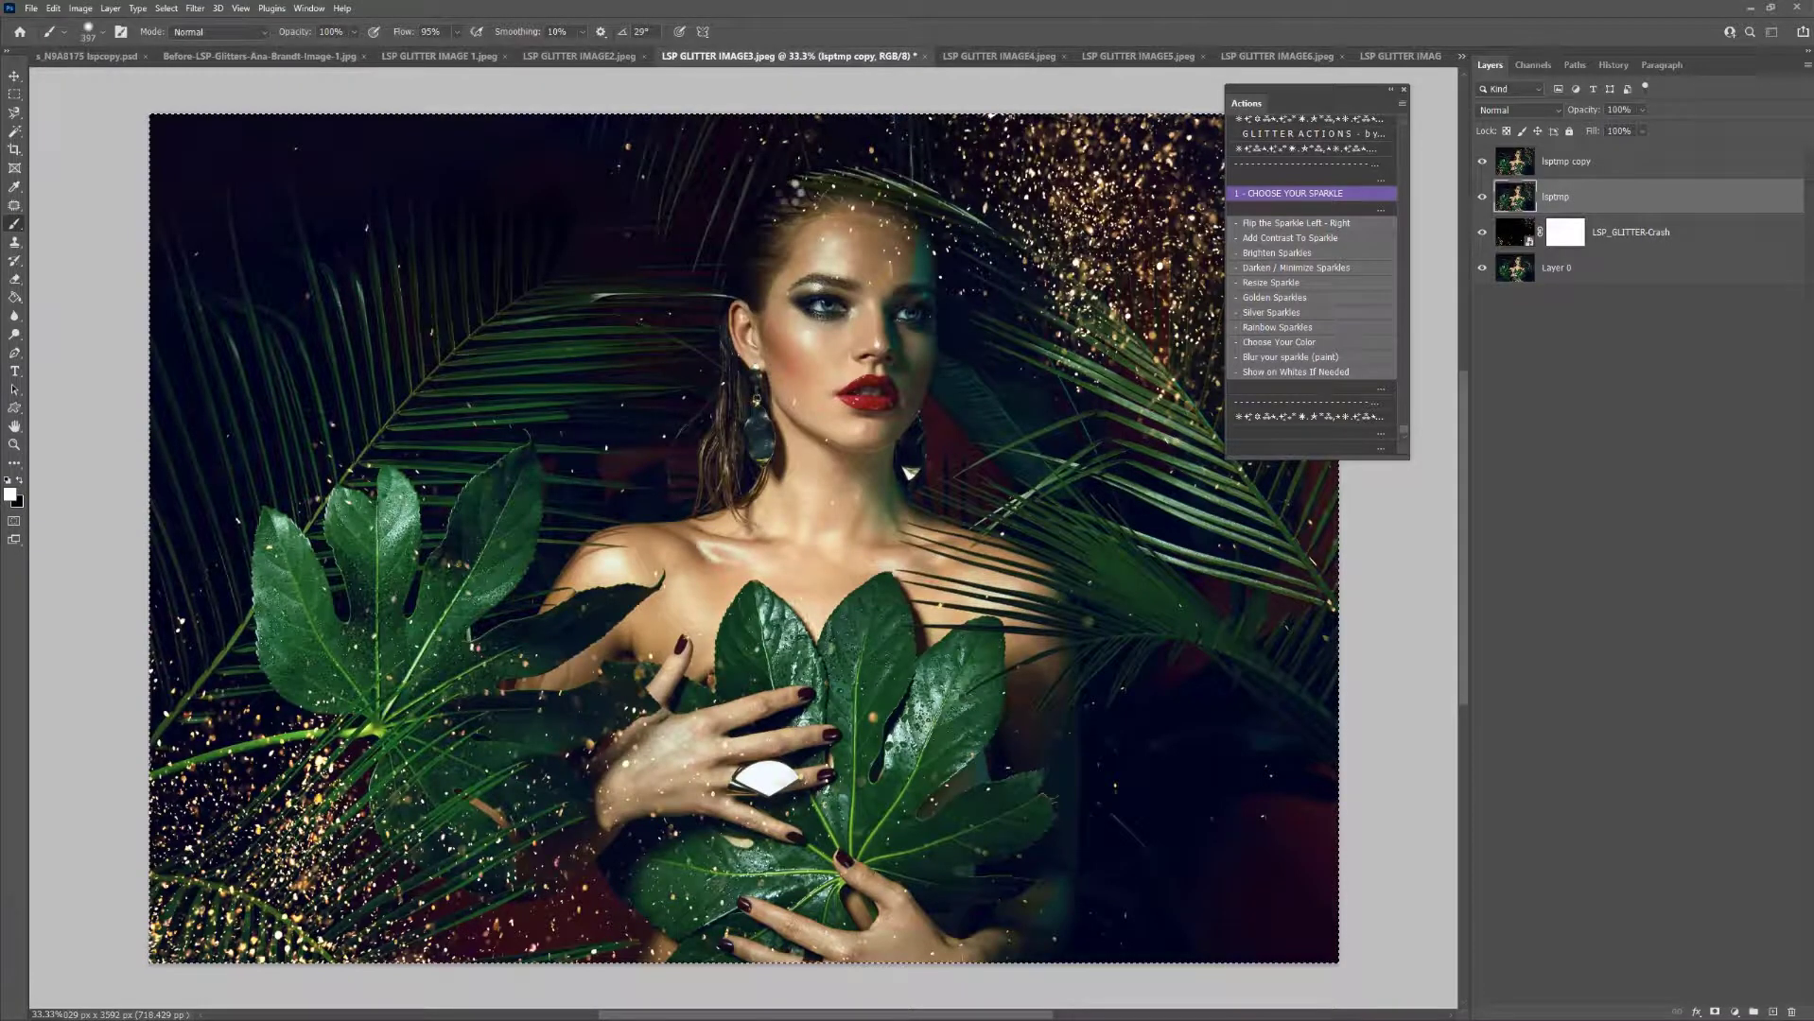
{"action": "left_click_drag", "start_coordinate": [745, 163], "coordinate": [744, 113]}
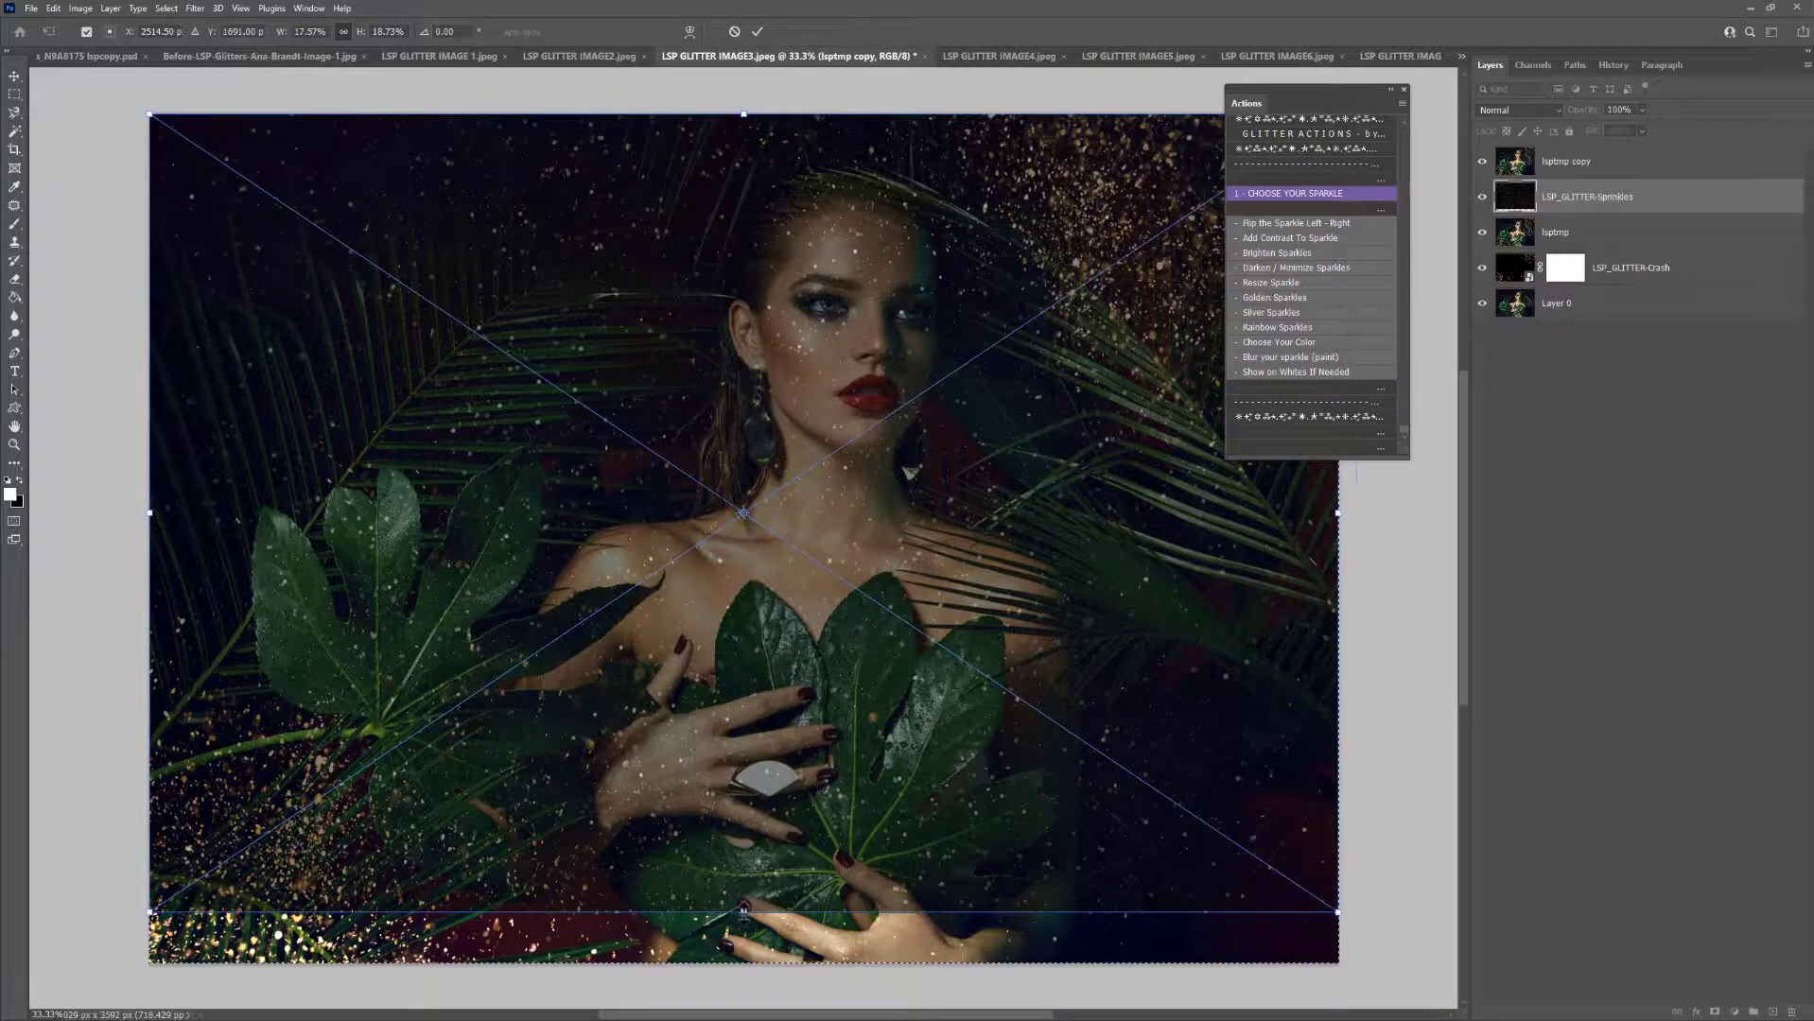
{"action": "left_click_drag", "start_coordinate": [744, 911], "coordinate": [744, 962]}
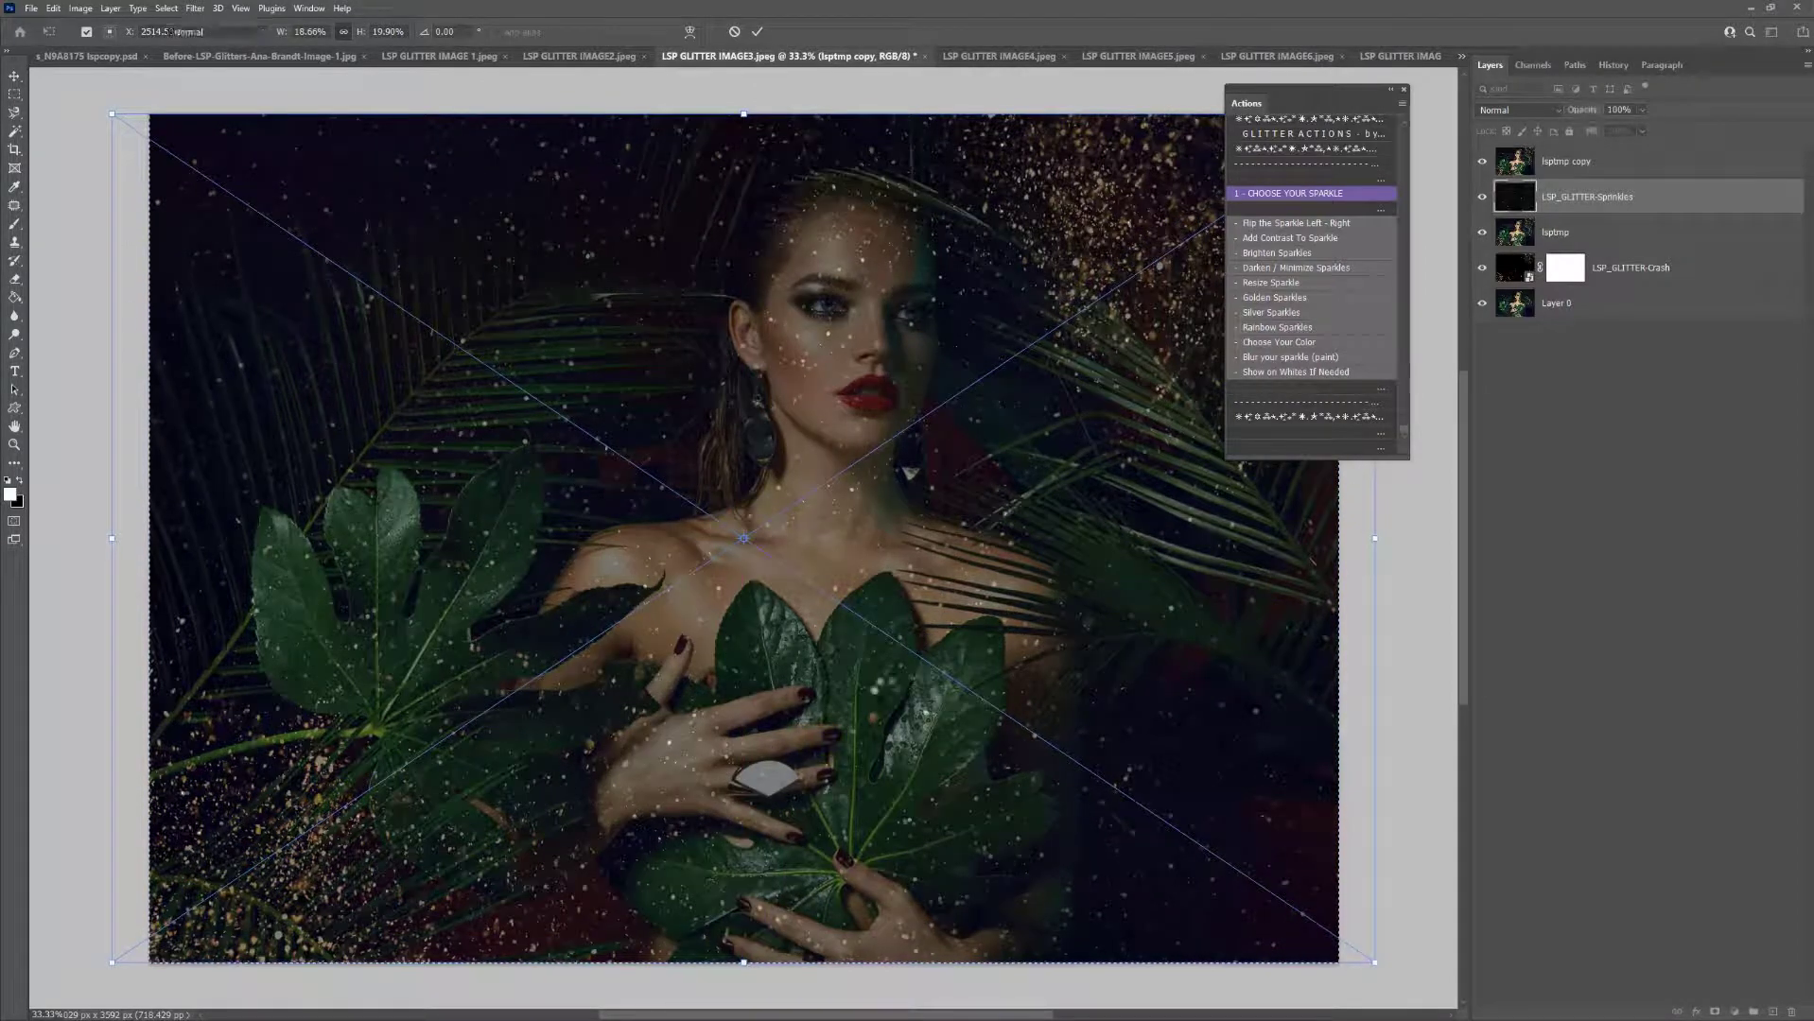
{"action": "key", "text": "Return"}
{"action": "left_click", "coordinate": [961, 503]}
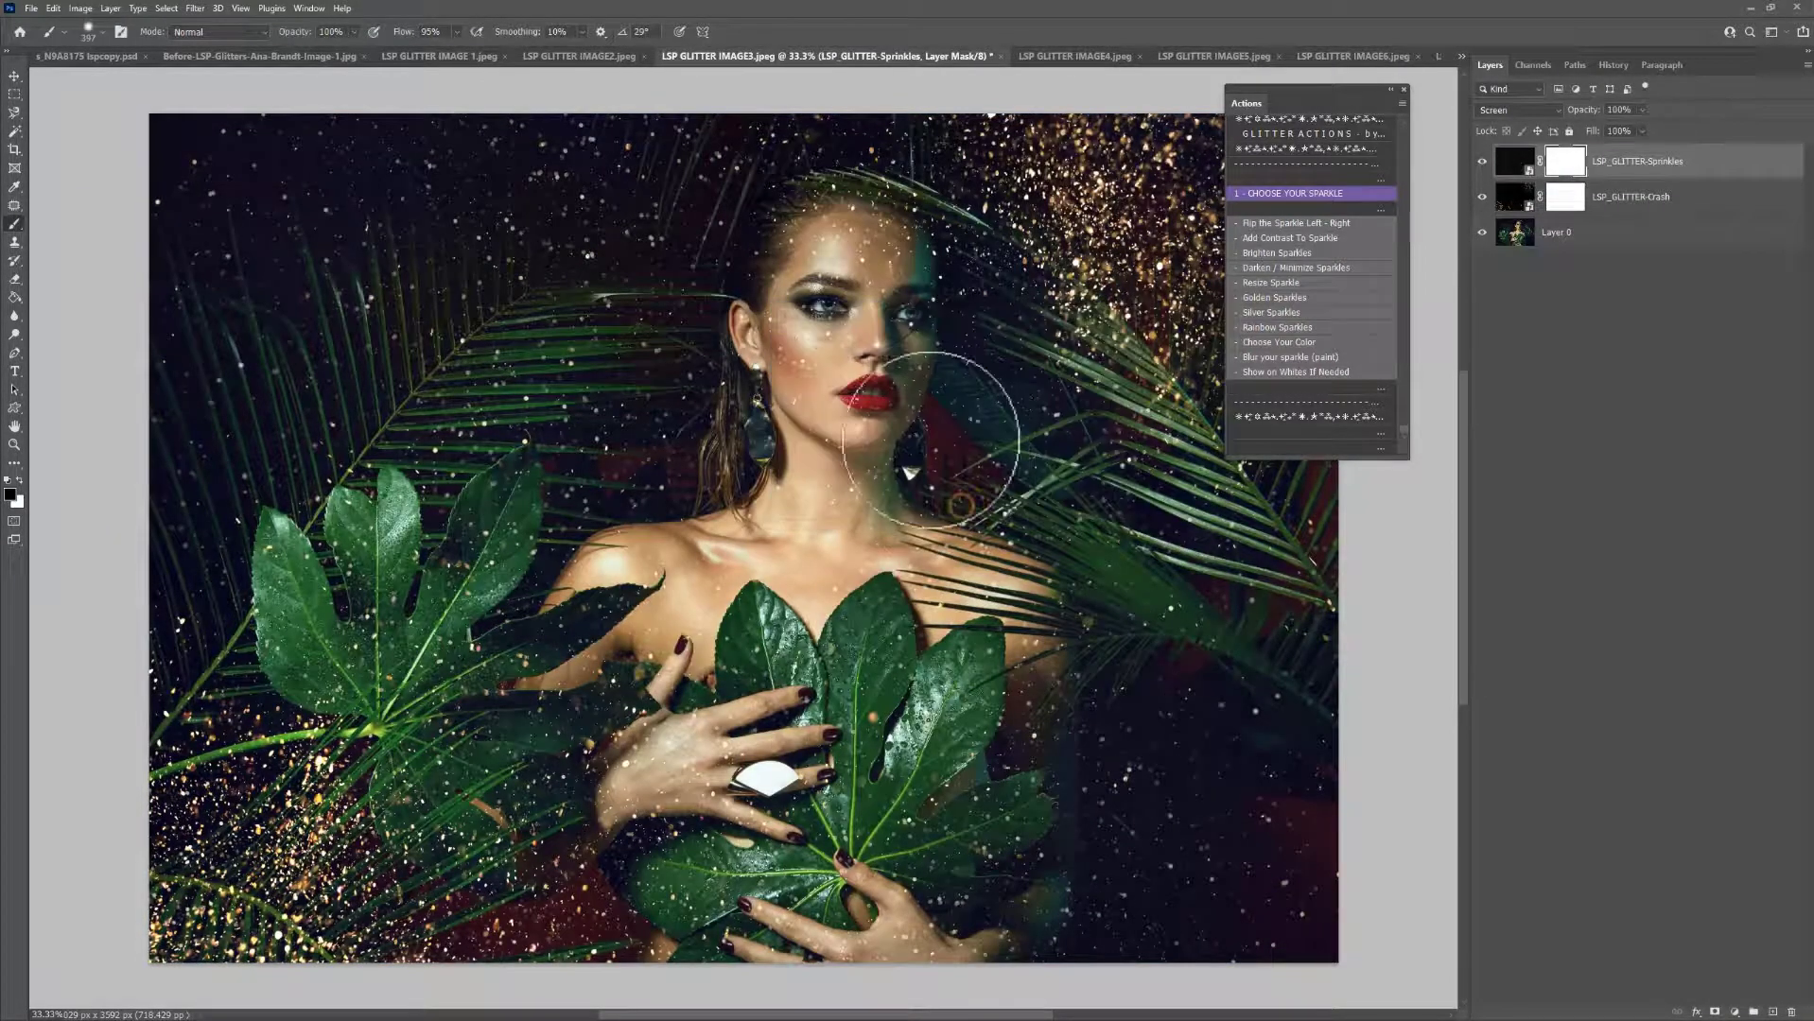
Paint black on the Sprinkles and Crash masks over the woman's face and skin, and compare the image with both layers hidden and shown
{"action": "mouse_move", "coordinate": [930, 440]}
{"action": "left_mouse_down"}
{"action": "mouse_move", "coordinate": [857, 274]}
{"action": "mouse_move", "coordinate": [841, 354]}
{"action": "mouse_move", "coordinate": [791, 333]}
{"action": "mouse_move", "coordinate": [842, 310]}
{"action": "mouse_move", "coordinate": [843, 248]}
{"action": "mouse_move", "coordinate": [866, 312]}
{"action": "mouse_move", "coordinate": [899, 295]}
{"action": "mouse_move", "coordinate": [904, 340]}
{"action": "mouse_move", "coordinate": [852, 501]}
{"action": "mouse_move", "coordinate": [869, 541]}
{"action": "mouse_move", "coordinate": [838, 330]}
{"action": "mouse_move", "coordinate": [792, 298]}
{"action": "mouse_move", "coordinate": [870, 304]}
{"action": "mouse_move", "coordinate": [922, 406]}
{"action": "mouse_move", "coordinate": [866, 246]}
{"action": "mouse_move", "coordinate": [824, 240]}
{"action": "mouse_move", "coordinate": [843, 232]}
{"action": "mouse_move", "coordinate": [878, 264]}
{"action": "mouse_move", "coordinate": [890, 249]}
{"action": "mouse_move", "coordinate": [808, 387]}
{"action": "mouse_move", "coordinate": [833, 449]}
{"action": "mouse_move", "coordinate": [862, 452]}
{"action": "left_mouse_up"}
{"action": "left_click", "coordinate": [1565, 197]}
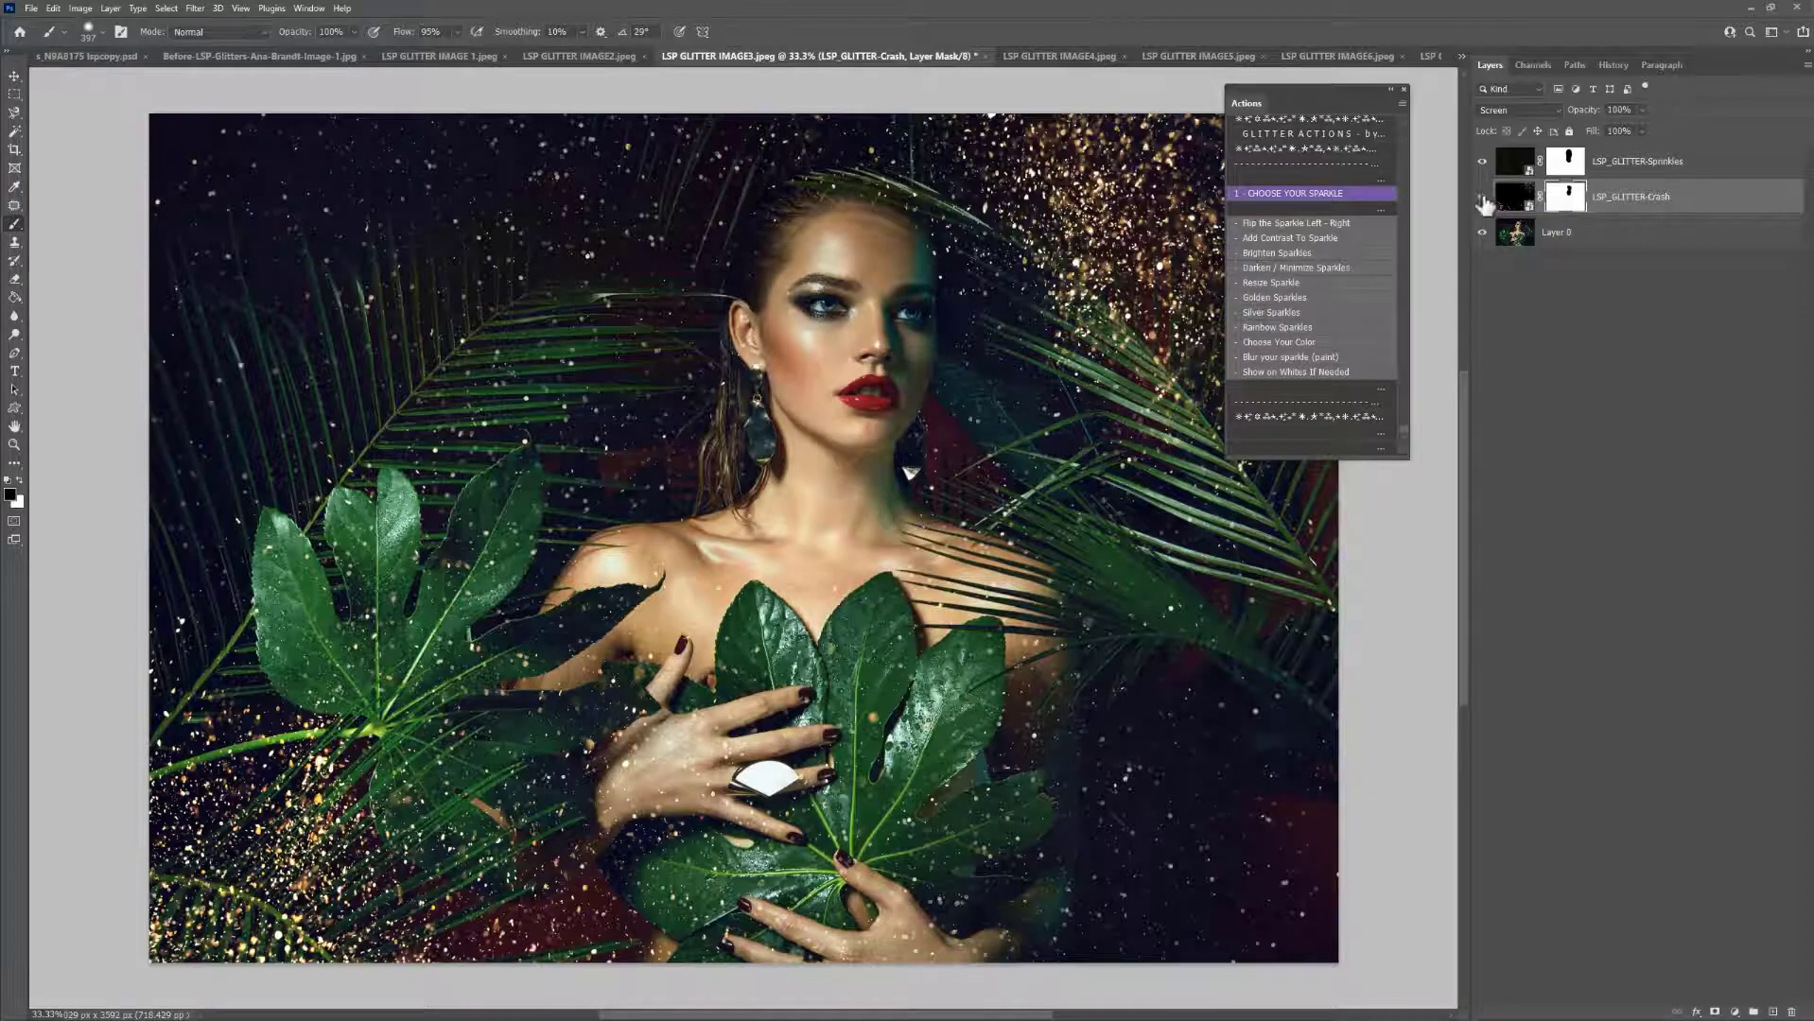
{"action": "left_click_drag", "start_coordinate": [1483, 199], "coordinate": [1482, 161]}
{"action": "left_click", "coordinate": [1483, 161]}
In LSP GLITTER IMAGE2.jpeg, run 1 - CHOOSE YOUR SPARKLE and place LSP_SPARKLE_Crystalize.jpg from the Glitter SPARKLE BOKEH collection
{"action": "left_click", "coordinate": [581, 57]}
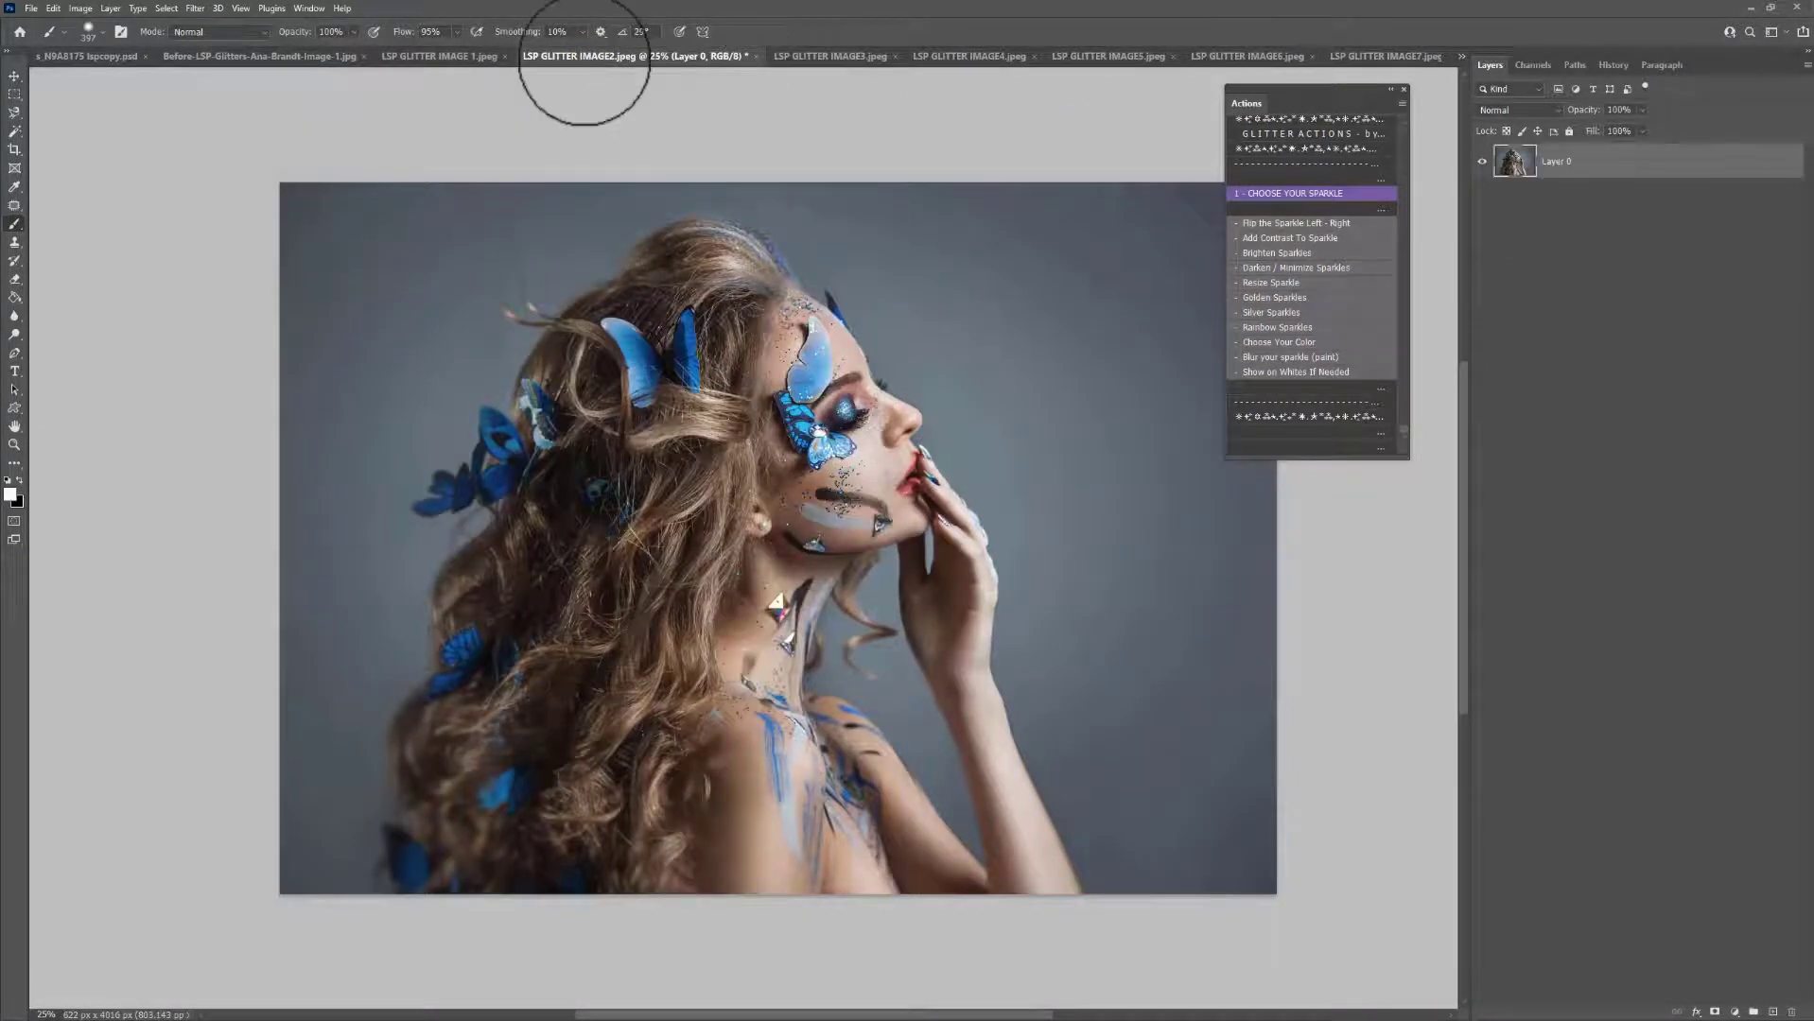
{"action": "left_click", "coordinate": [1272, 192]}
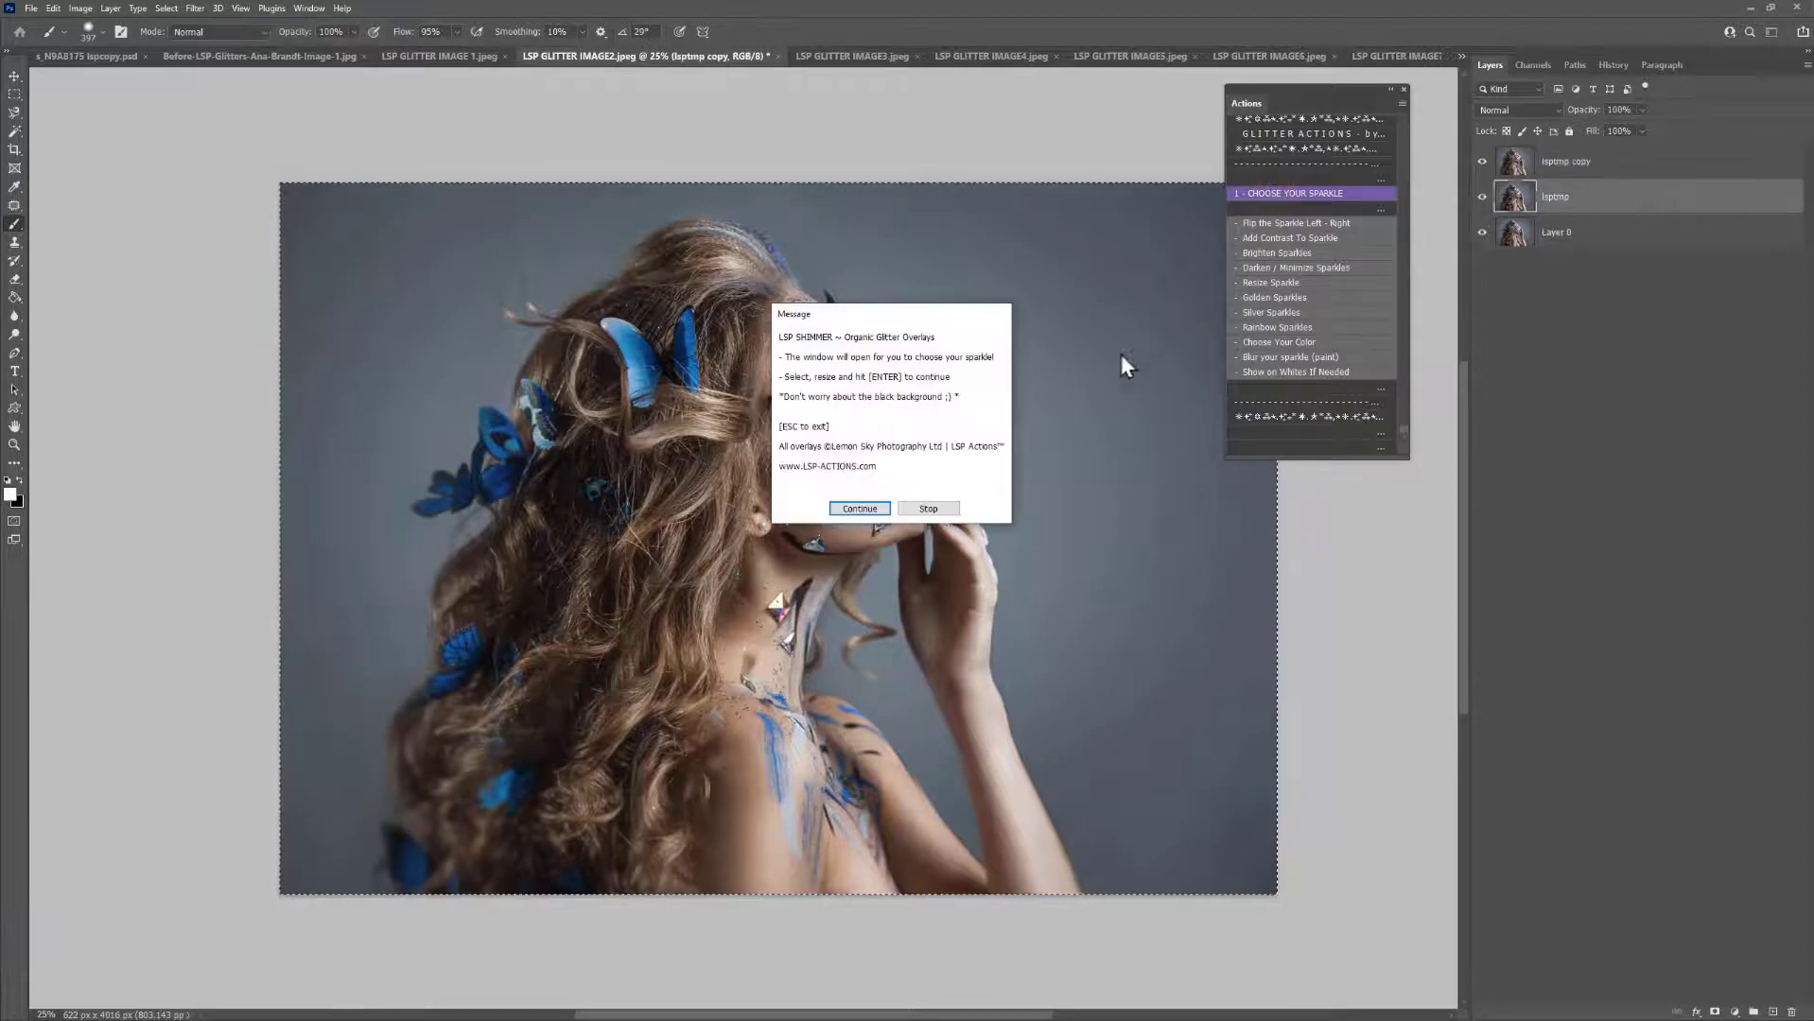
{"action": "left_click", "coordinate": [858, 506]}
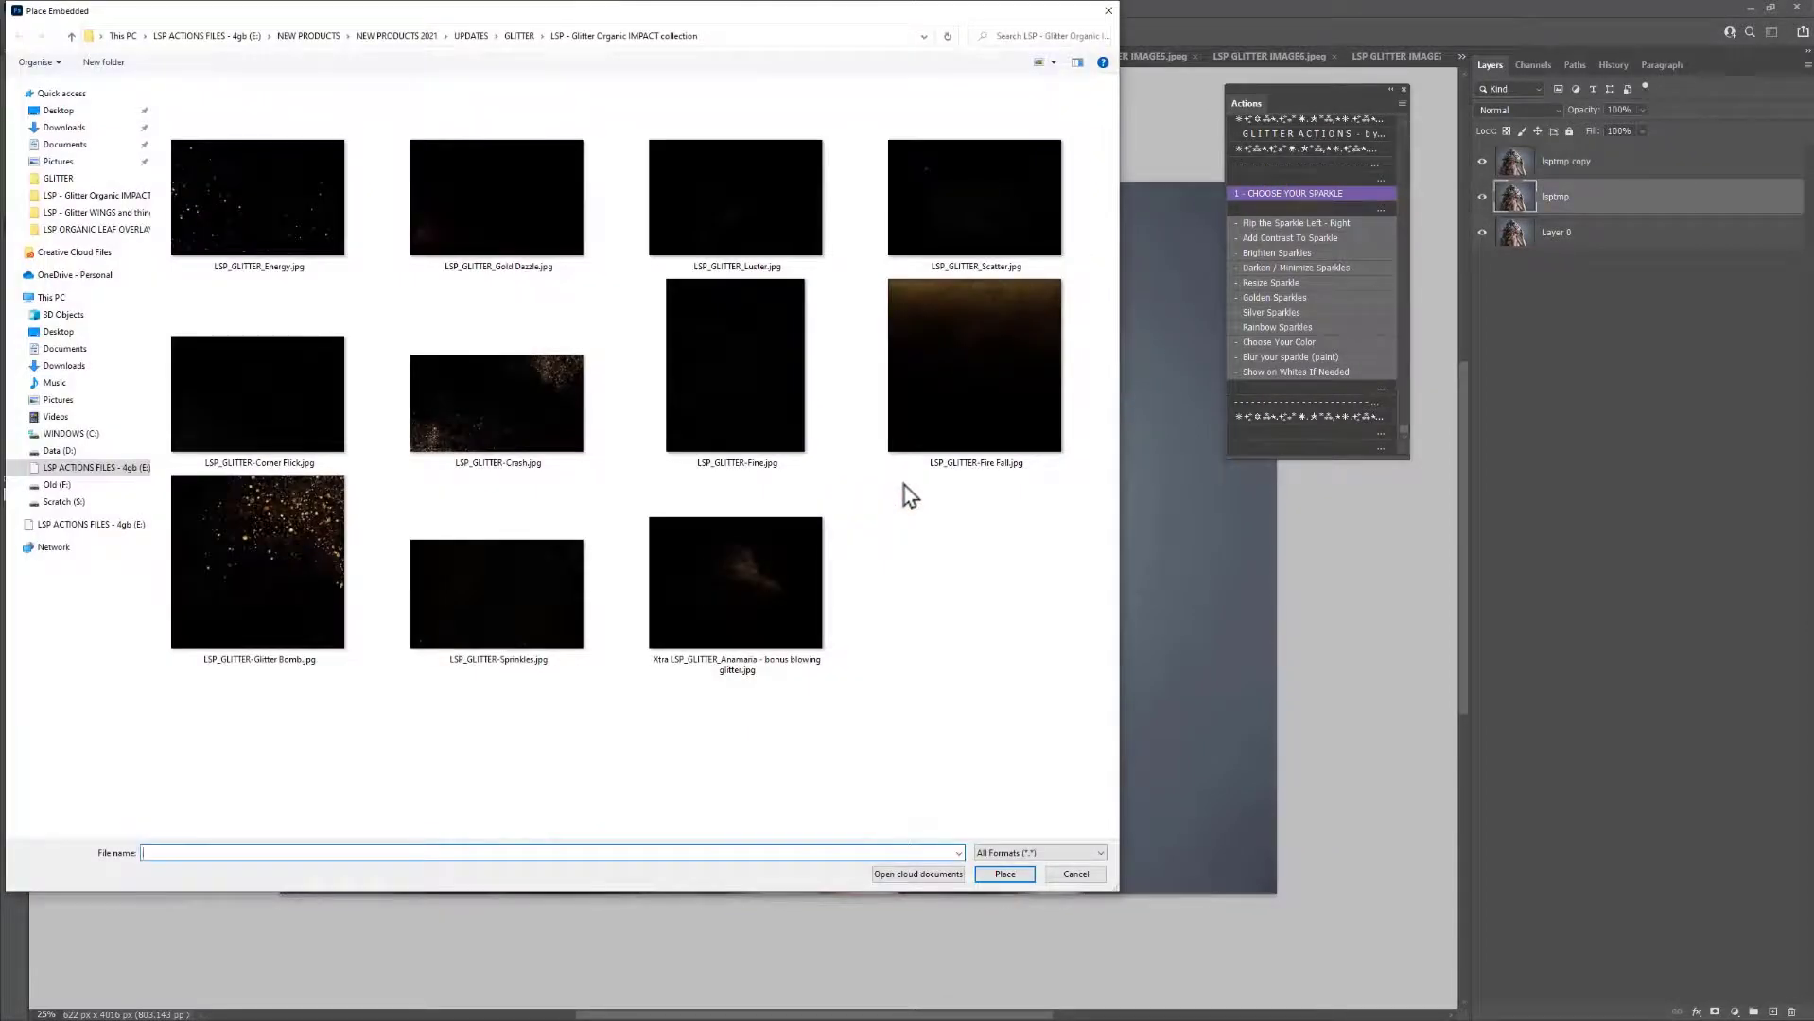
{"action": "left_click", "coordinate": [518, 36]}
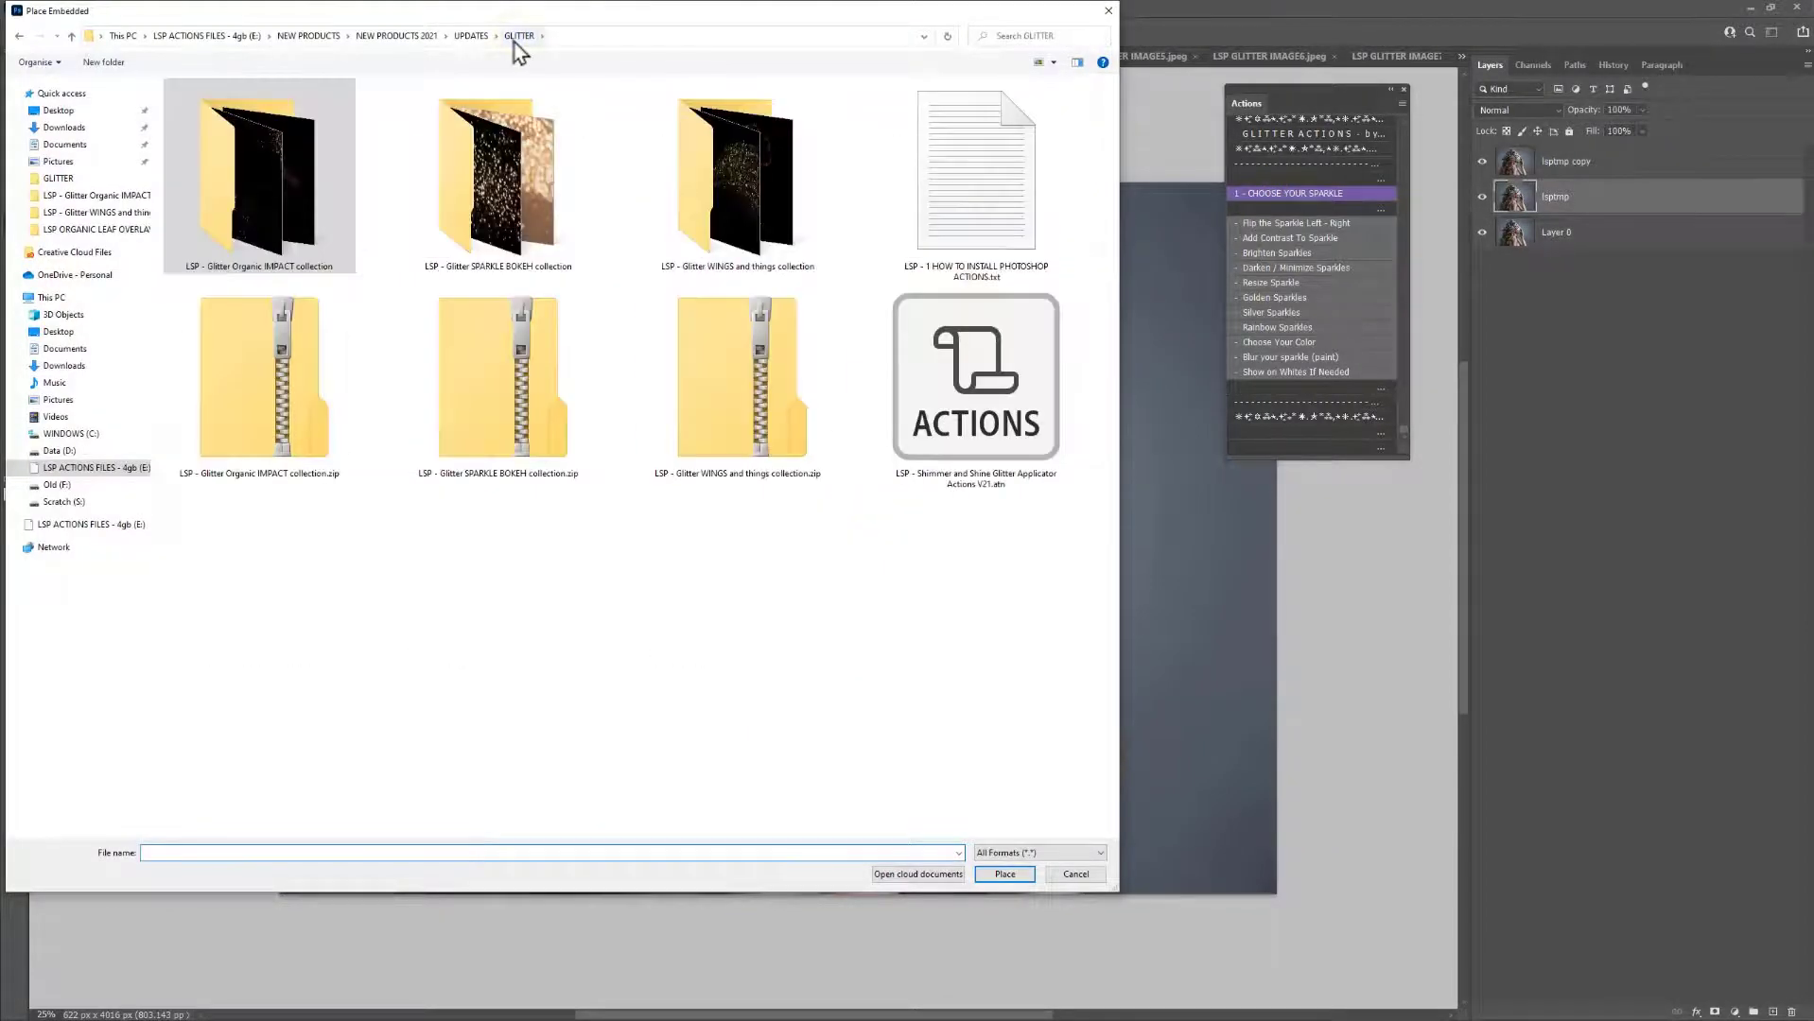
{"action": "double_click", "coordinate": [512, 213]}
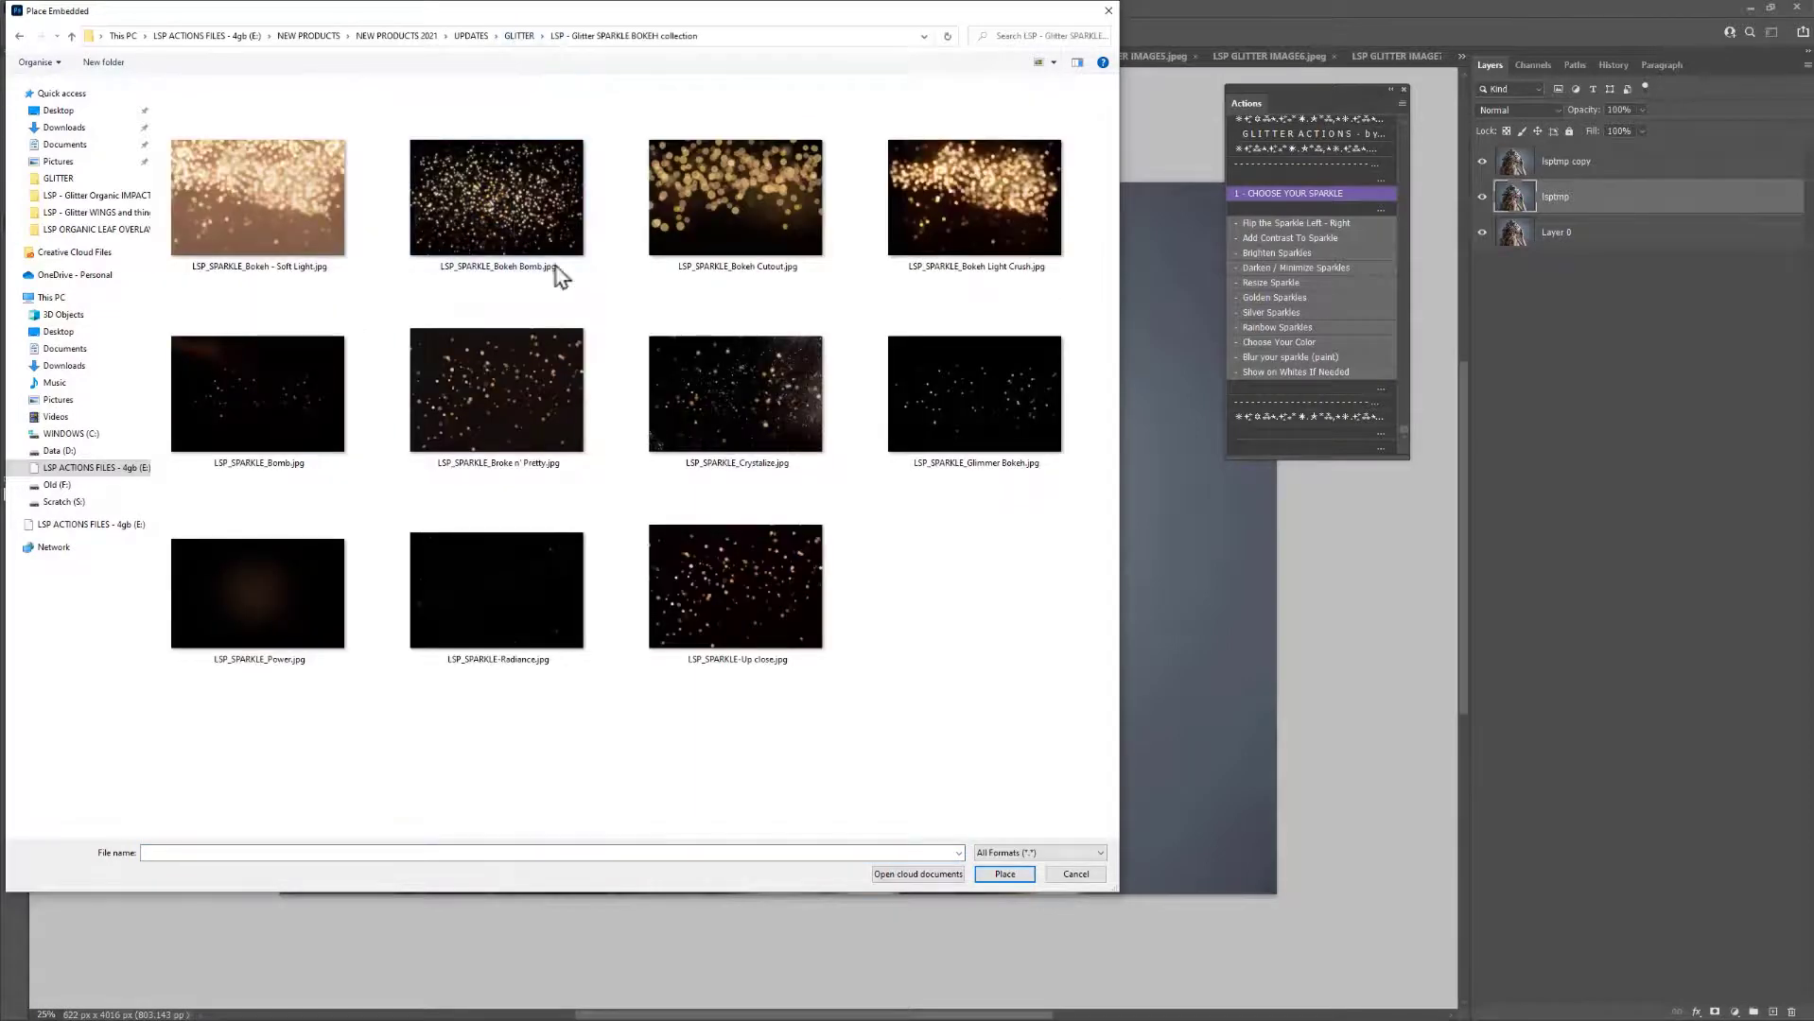
{"action": "double_click", "coordinate": [662, 383]}
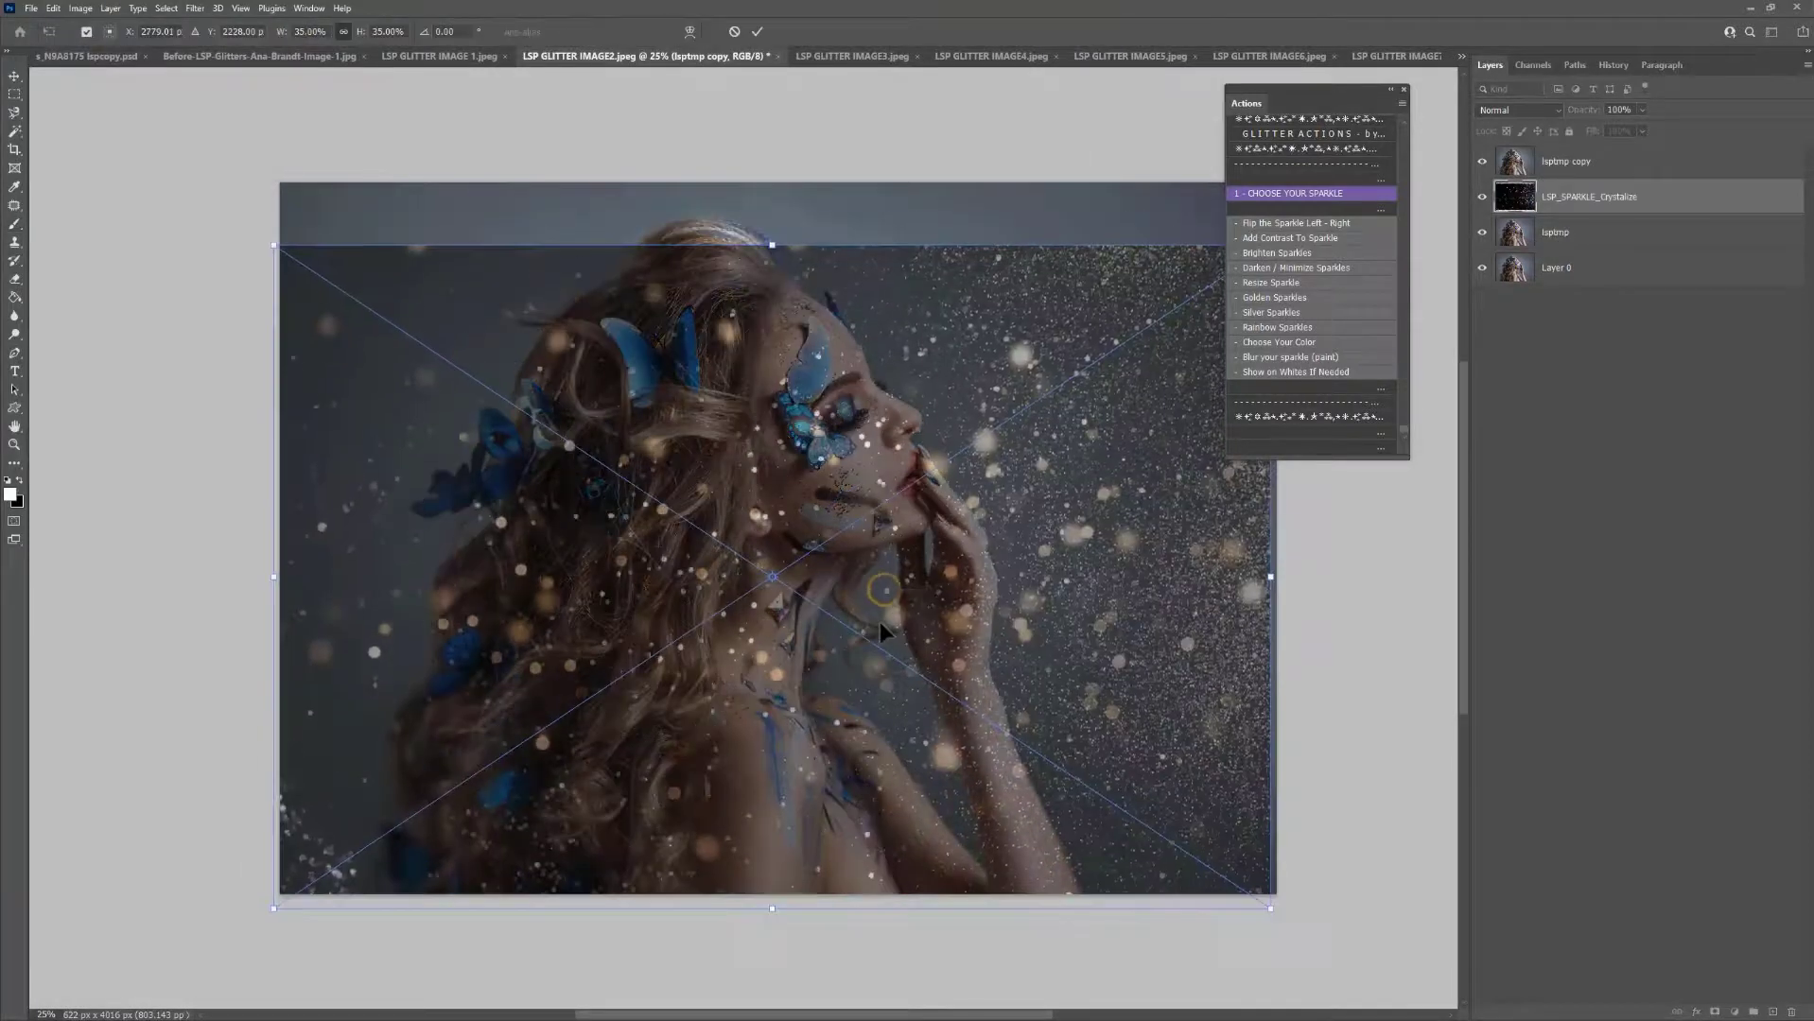
Scale the Crystalize overlay to about 38.3%, position it to cover the butterfly portrait, and finish the action
{"action": "left_click_drag", "start_coordinate": [772, 245], "coordinate": [772, 182]}
{"action": "left_click_drag", "start_coordinate": [948, 383], "coordinate": [932, 383]}
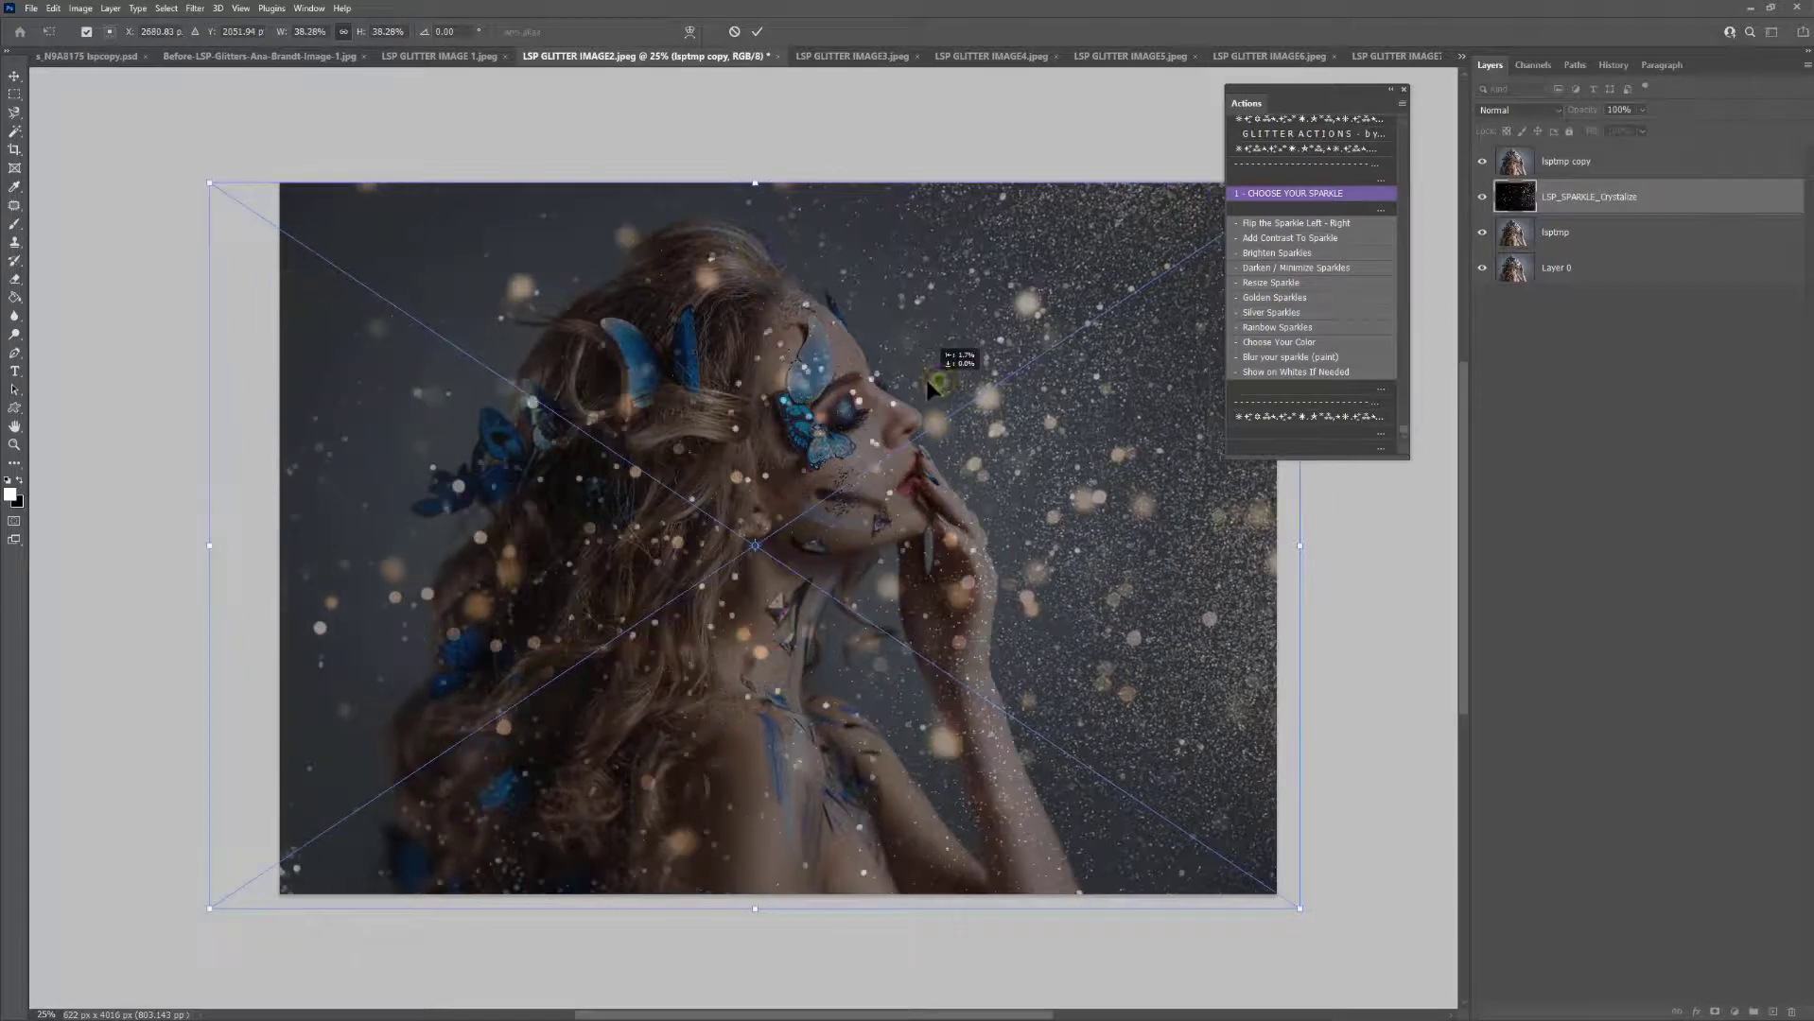
{"action": "key", "text": "Return"}
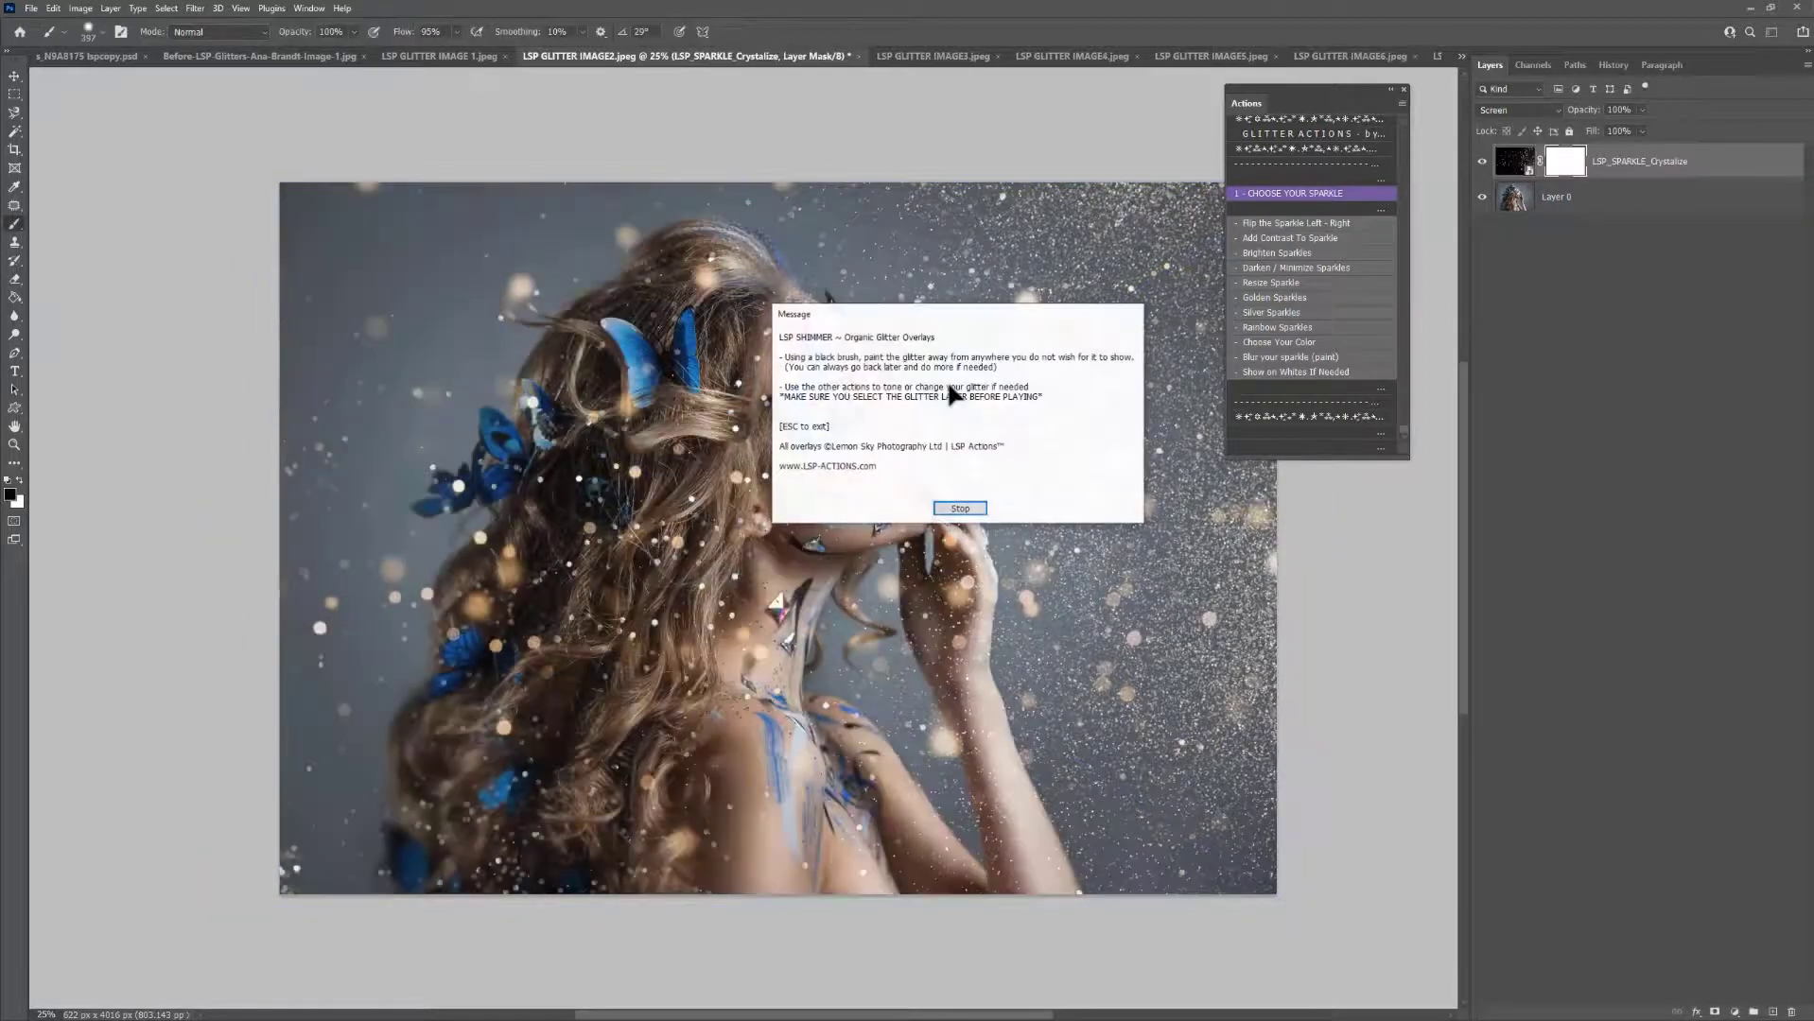
{"action": "left_click", "coordinate": [959, 509]}
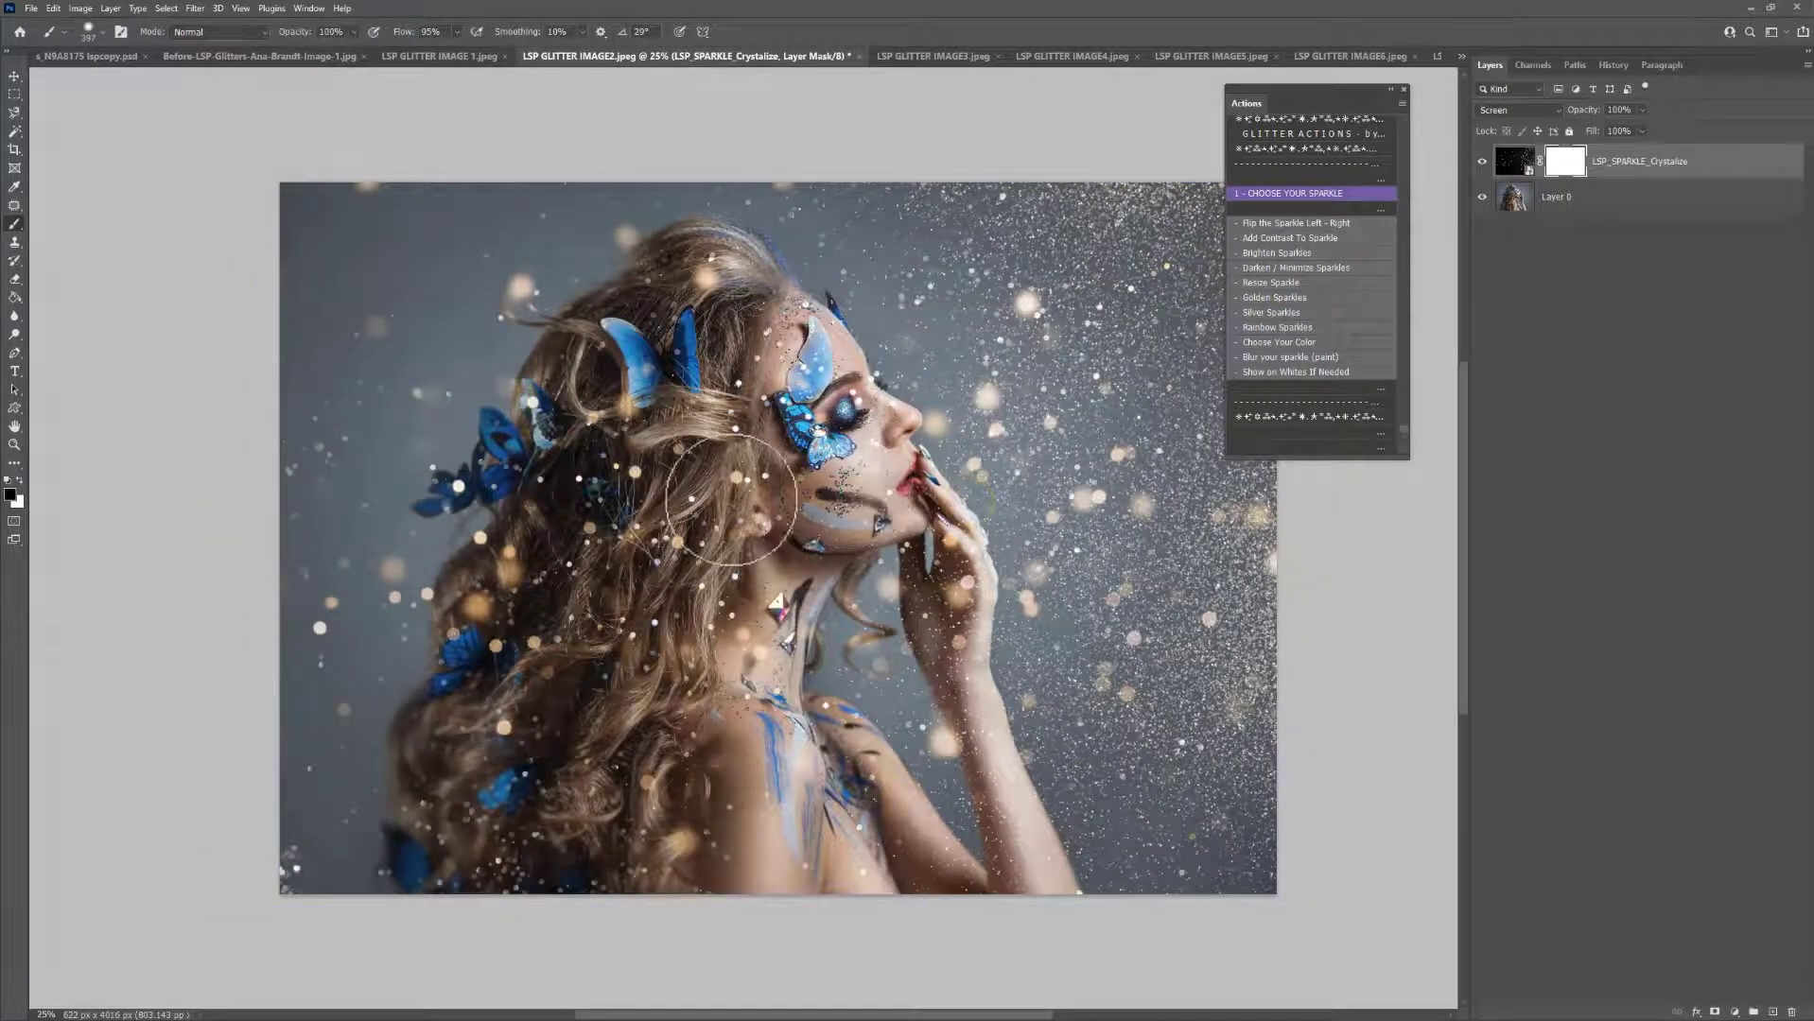
Mask the Crystalize sparkles off the woman's face and nearby hair with black, and restore them over the face butterflies with a 200 px white brush
{"action": "mouse_move", "coordinate": [735, 420]}
{"action": "left_mouse_down"}
{"action": "mouse_move", "coordinate": [884, 374]}
{"action": "mouse_move", "coordinate": [851, 388]}
{"action": "mouse_move", "coordinate": [885, 383]}
{"action": "mouse_move", "coordinate": [888, 435]}
{"action": "mouse_move", "coordinate": [846, 501]}
{"action": "mouse_move", "coordinate": [804, 449]}
{"action": "mouse_move", "coordinate": [790, 359]}
{"action": "mouse_move", "coordinate": [771, 363]}
{"action": "left_mouse_up"}
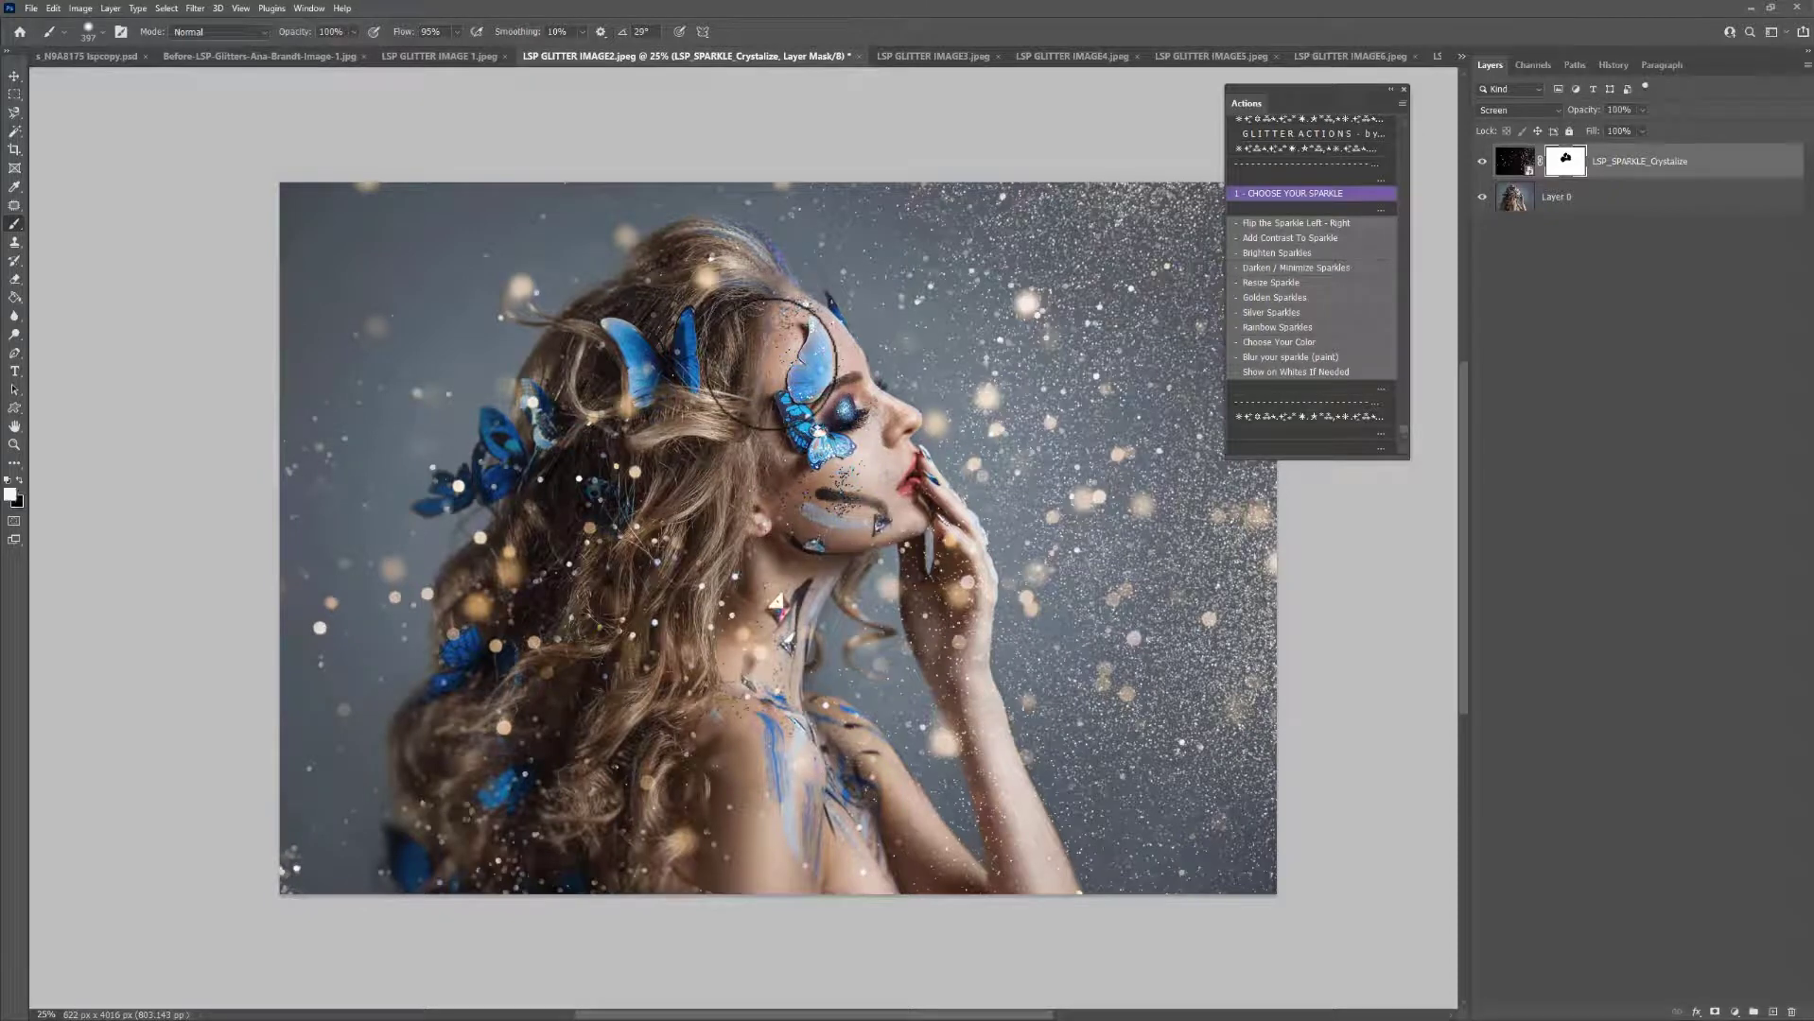
{"action": "key", "text": "bracketleft"}
{"action": "key", "text": "bracketleft"}
{"action": "key", "text": "bracketleft"}
{"action": "key", "text": "bracketleft"}
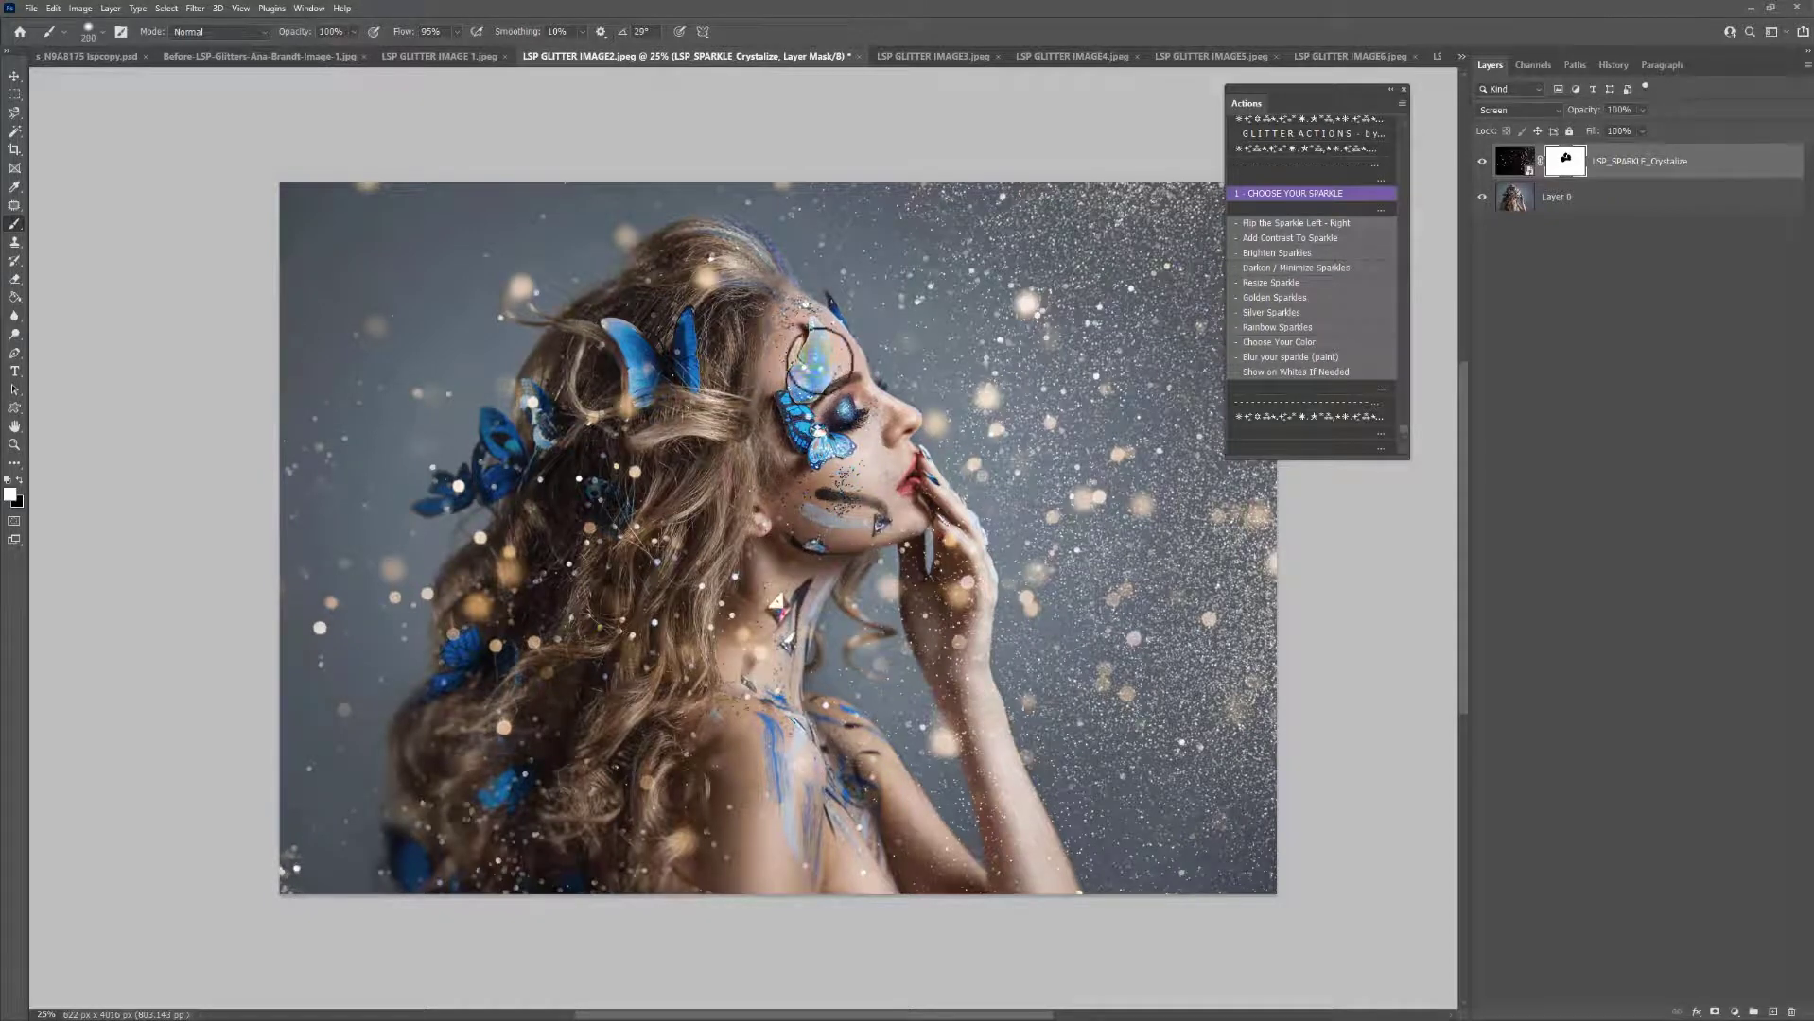
{"action": "mouse_move", "coordinate": [818, 357]}
{"action": "left_mouse_down"}
{"action": "mouse_move", "coordinate": [805, 402]}
{"action": "mouse_move", "coordinate": [825, 452]}
{"action": "left_mouse_up"}
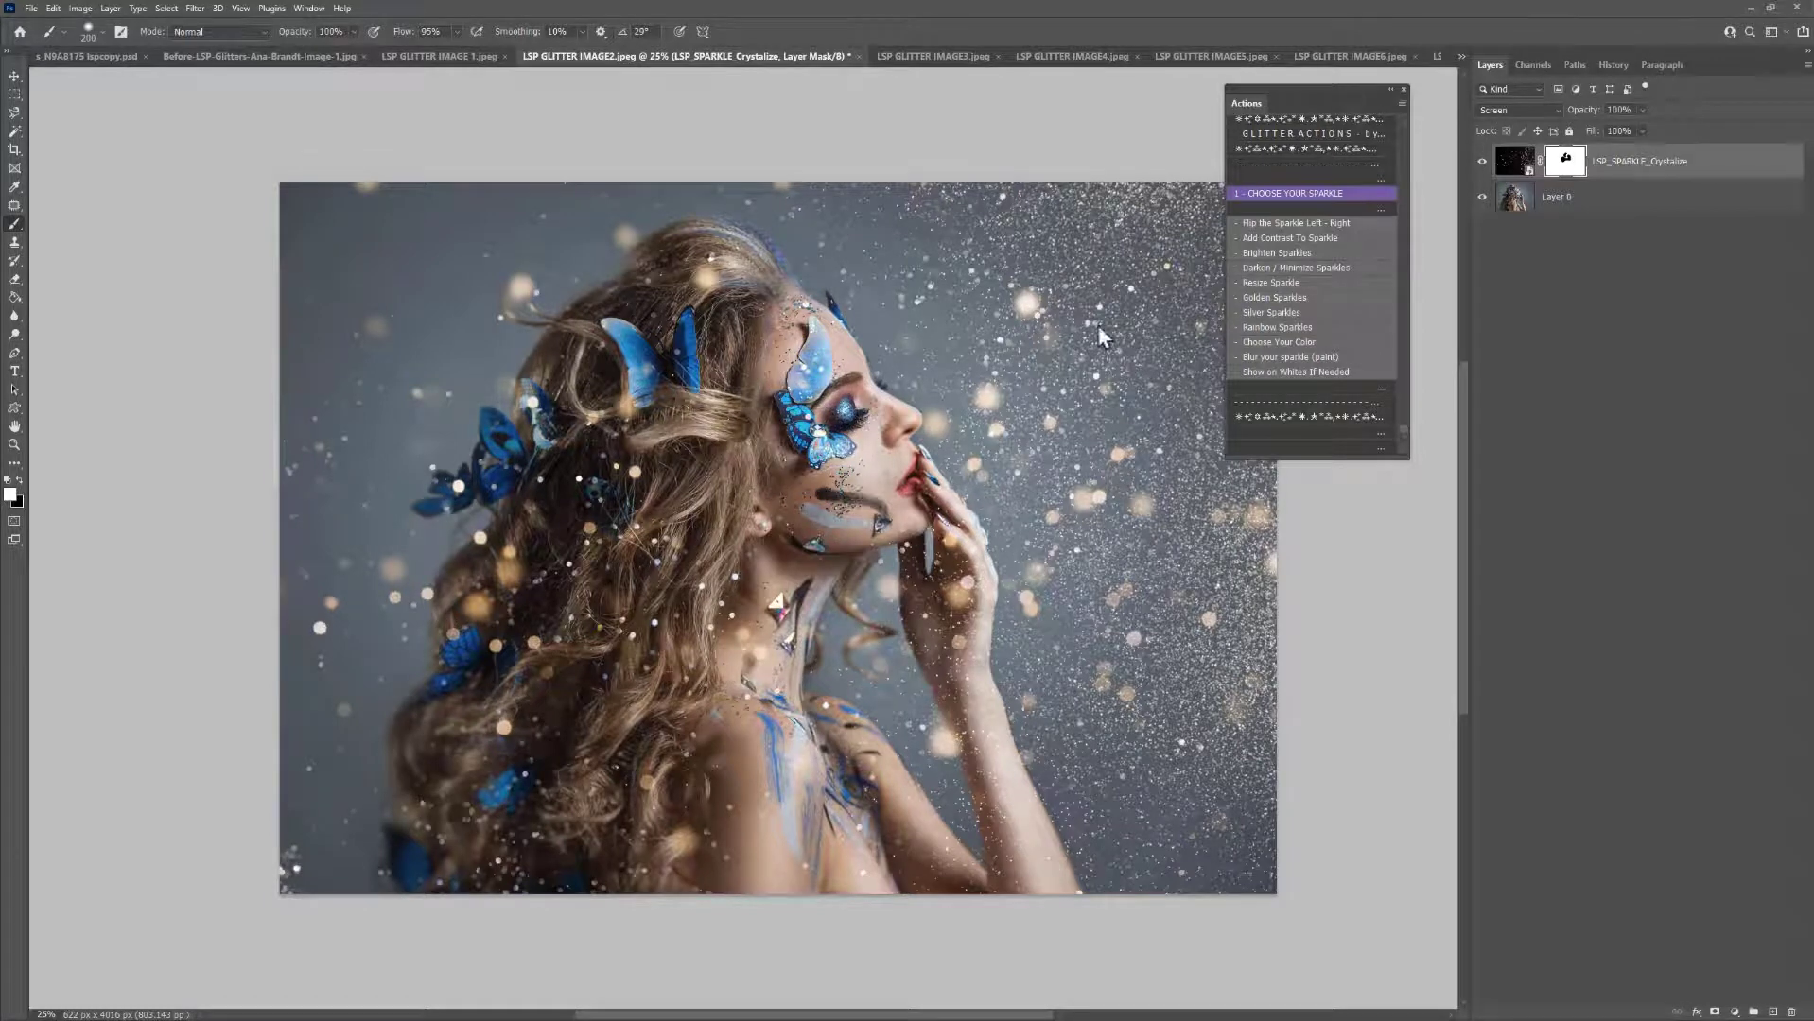
Run Add Contrast To Sparkle and Golden Sparkles on the Crystalize overlay, and hide the Golden Sparkles layer
{"action": "left_click", "coordinate": [1318, 237]}
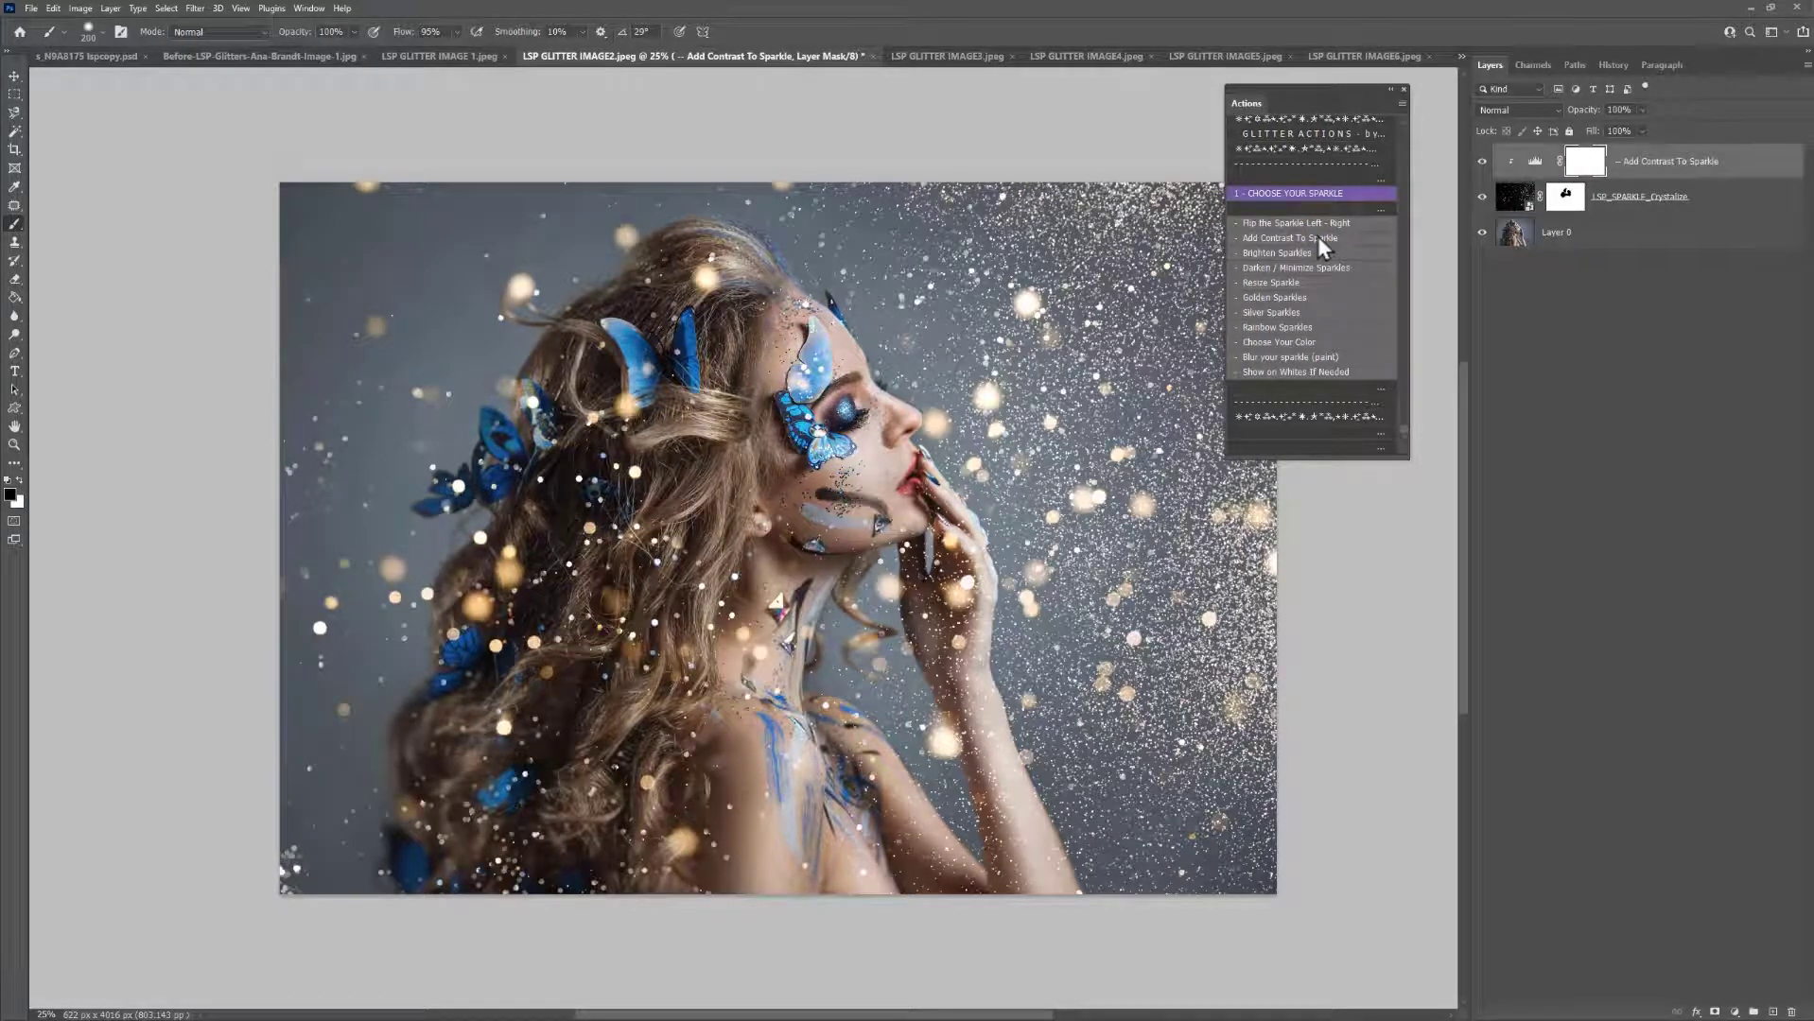
{"action": "left_click", "coordinate": [1481, 199]}
{"action": "left_click", "coordinate": [1481, 198]}
{"action": "left_click", "coordinate": [1275, 297]}
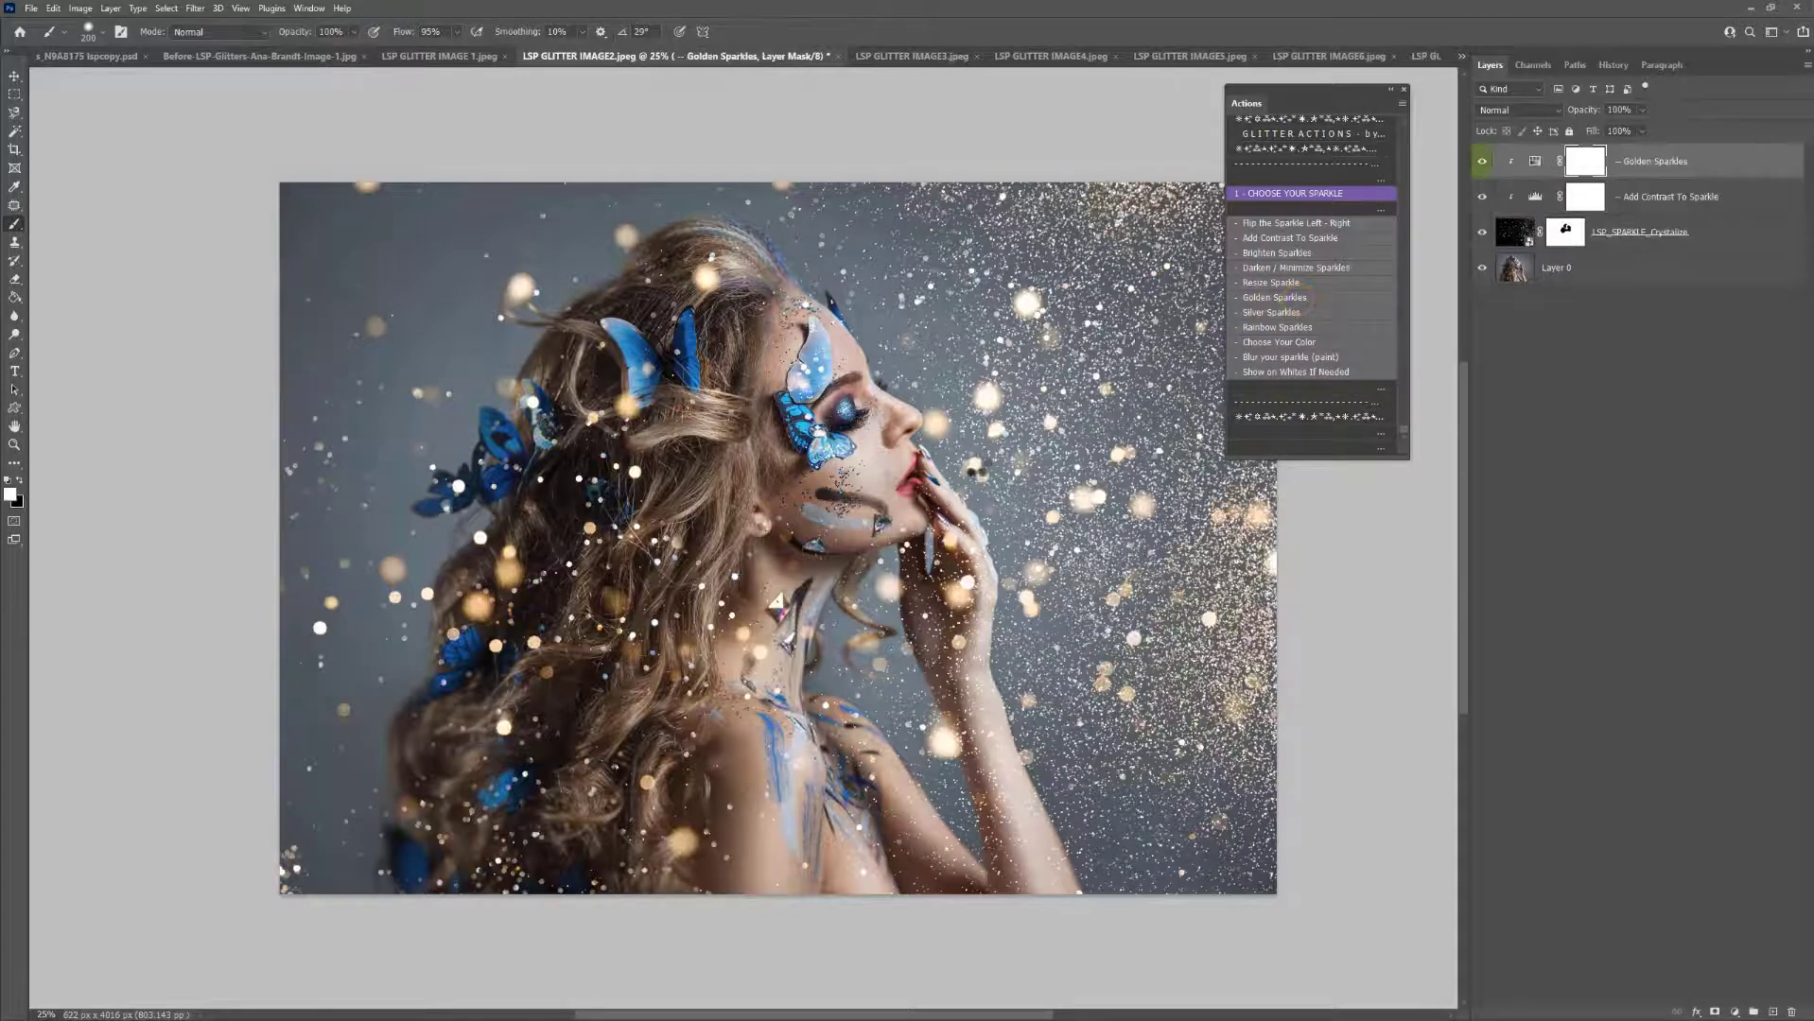
{"action": "left_click", "coordinate": [1481, 162]}
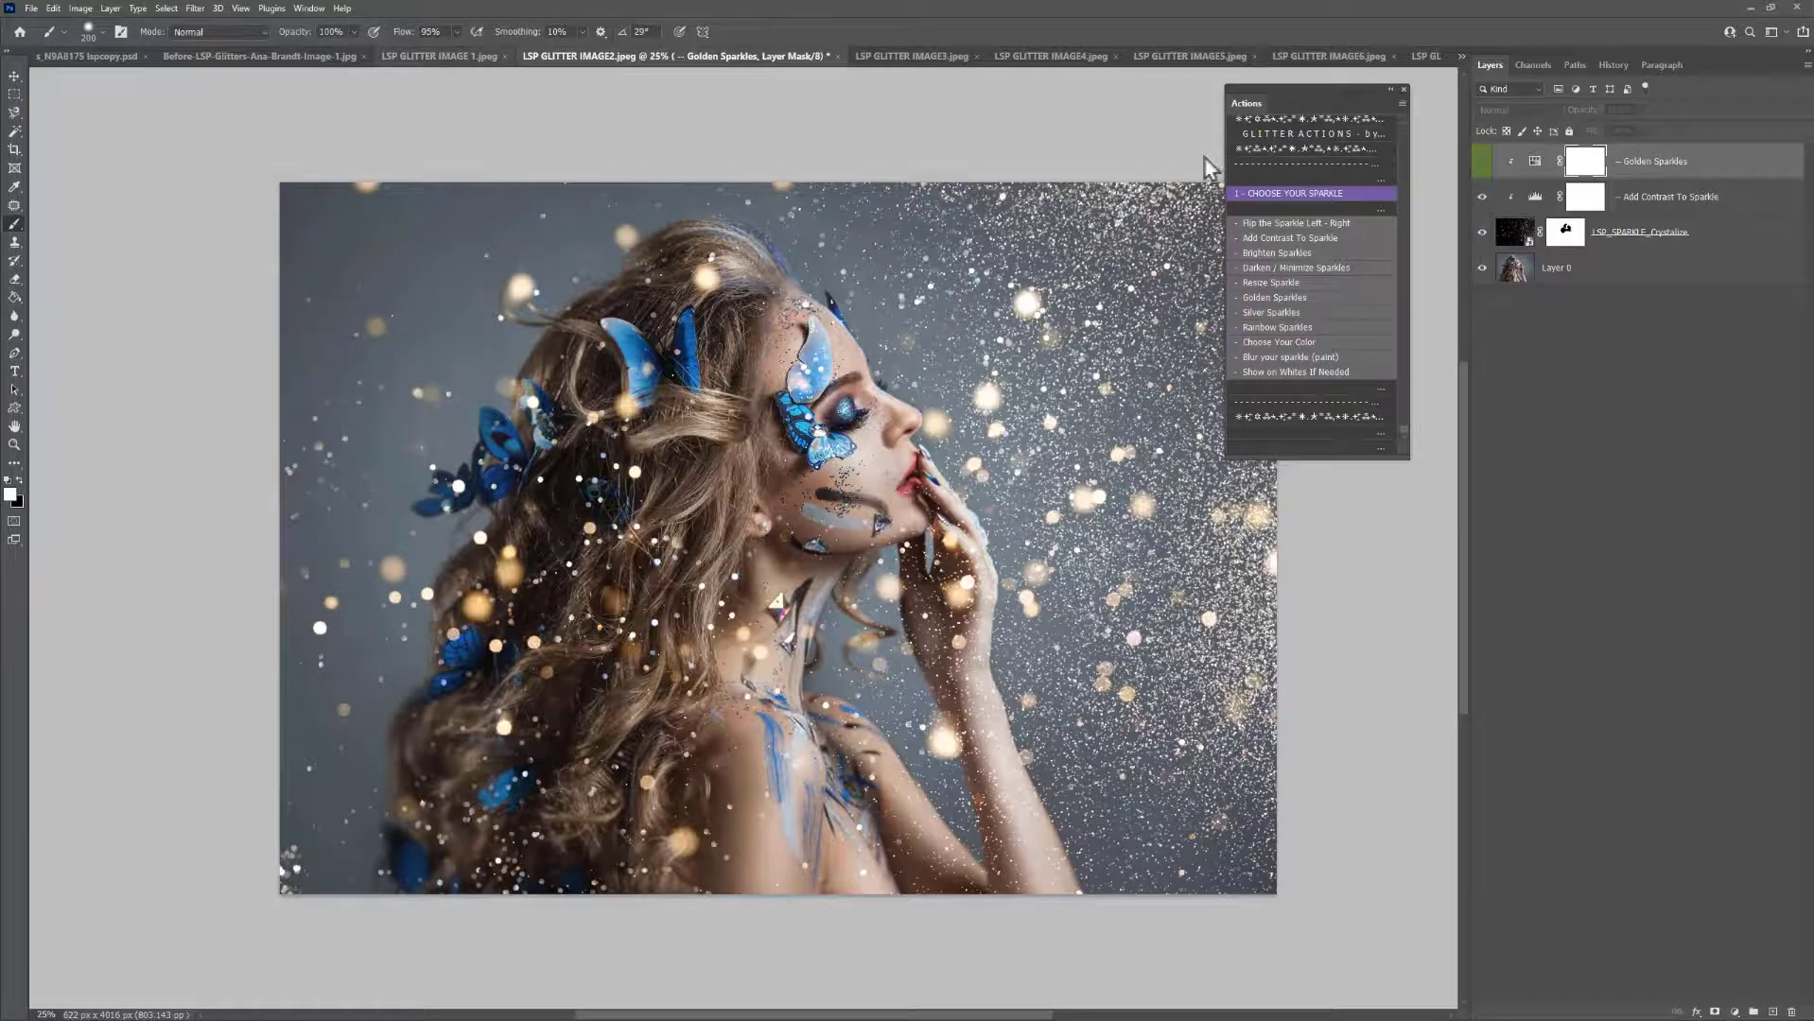
In LSP GLITTER IMAGE 1.jpeg, run 1 - CHOOSE YOUR SPARKLE and place LSP_GLITTER_Angel Wing 3.jpg from the Glitter WINGS and things collection
{"action": "left_click", "coordinate": [458, 57]}
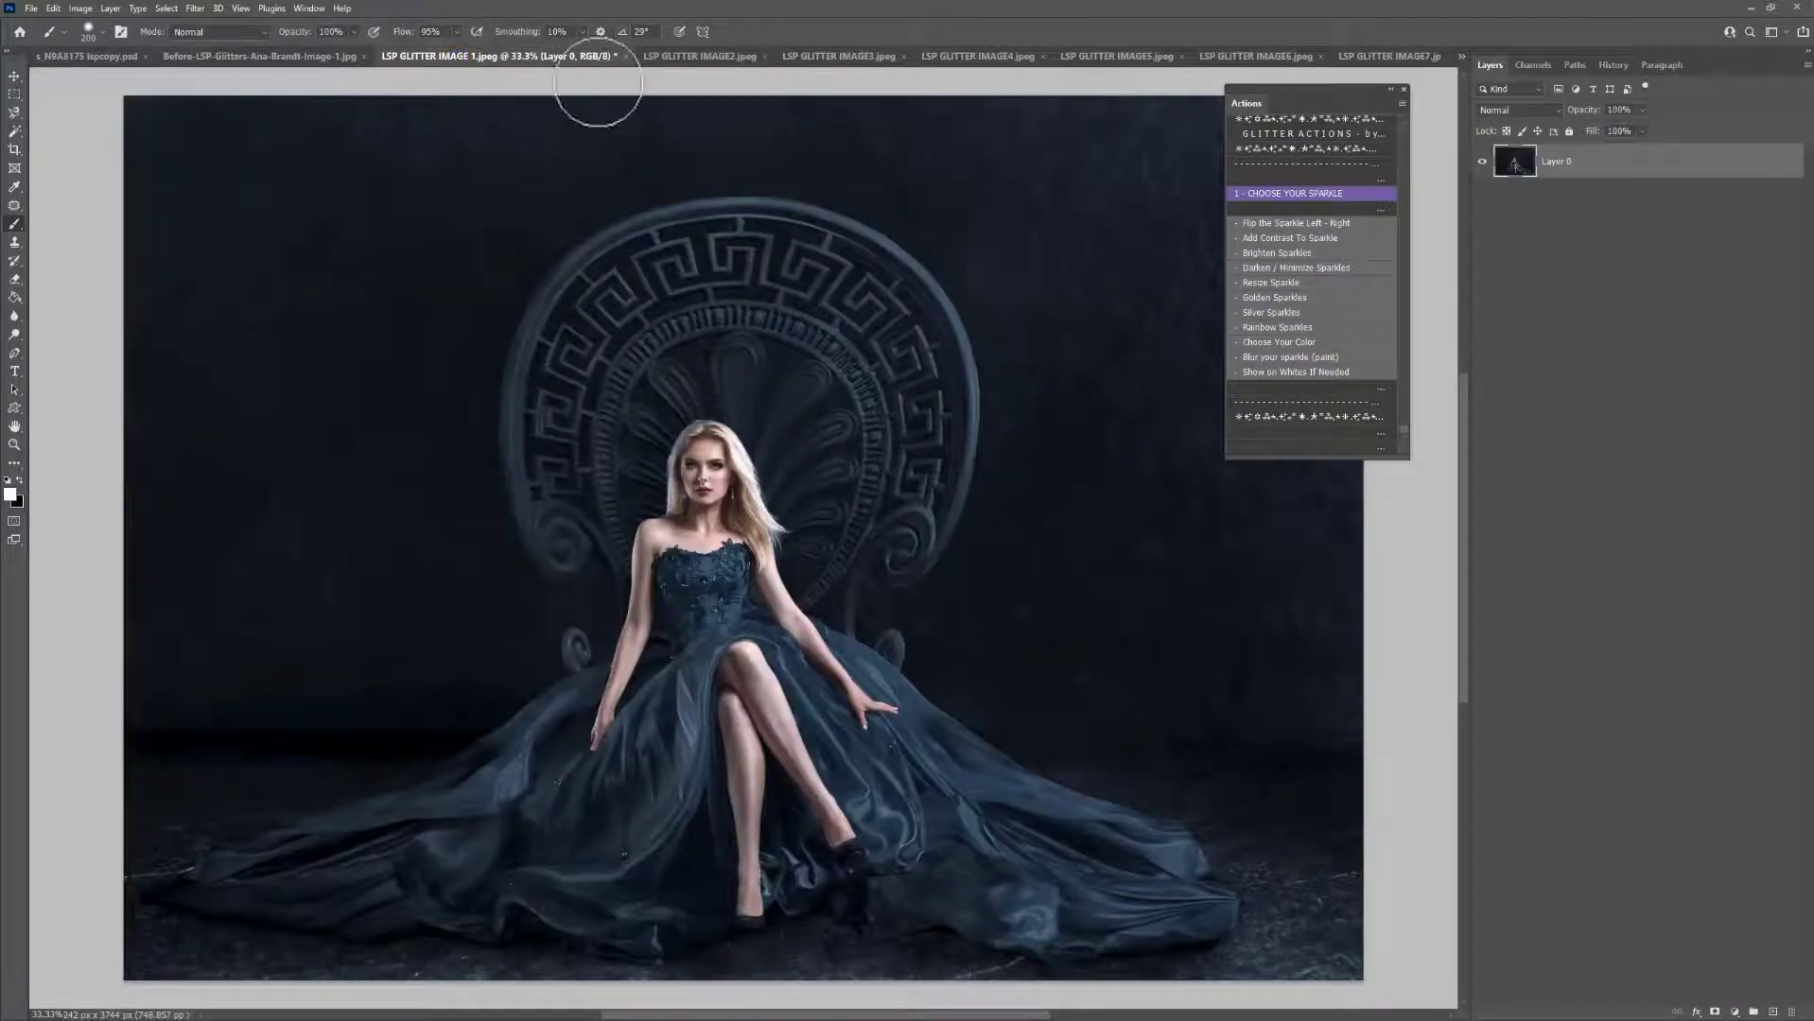
{"action": "left_click", "coordinate": [1241, 195]}
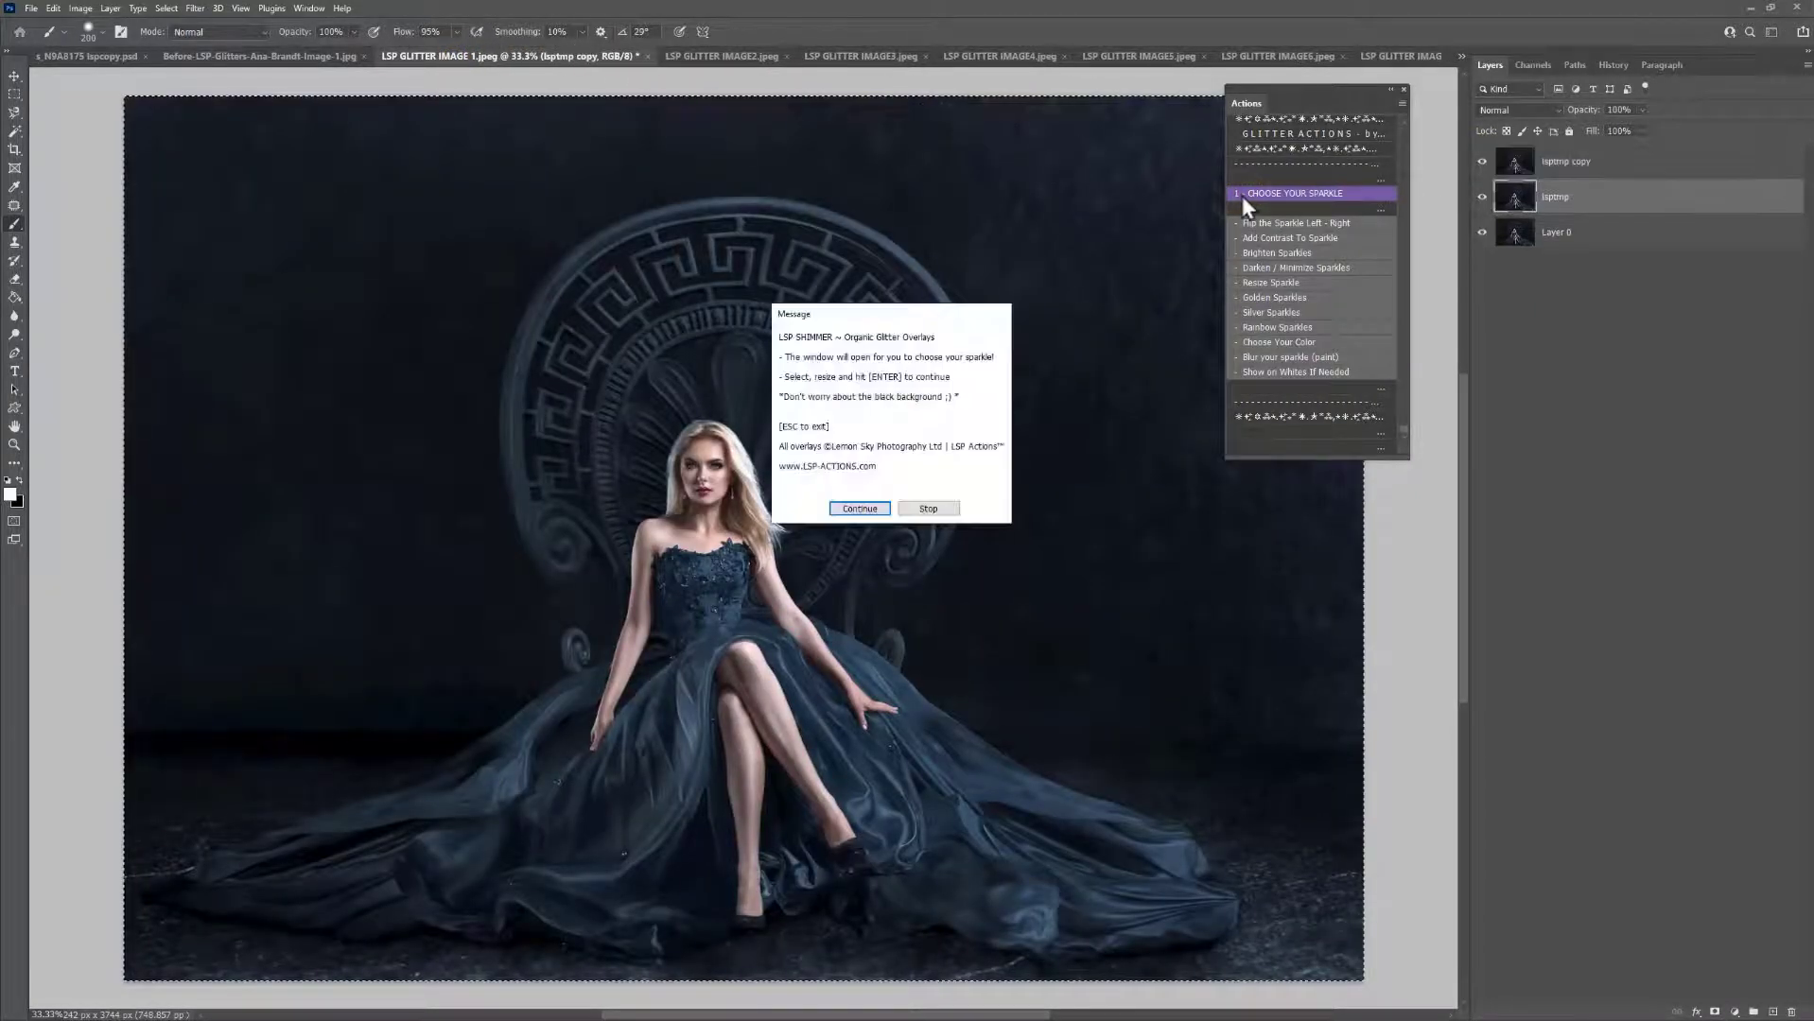
{"action": "left_click", "coordinate": [851, 509]}
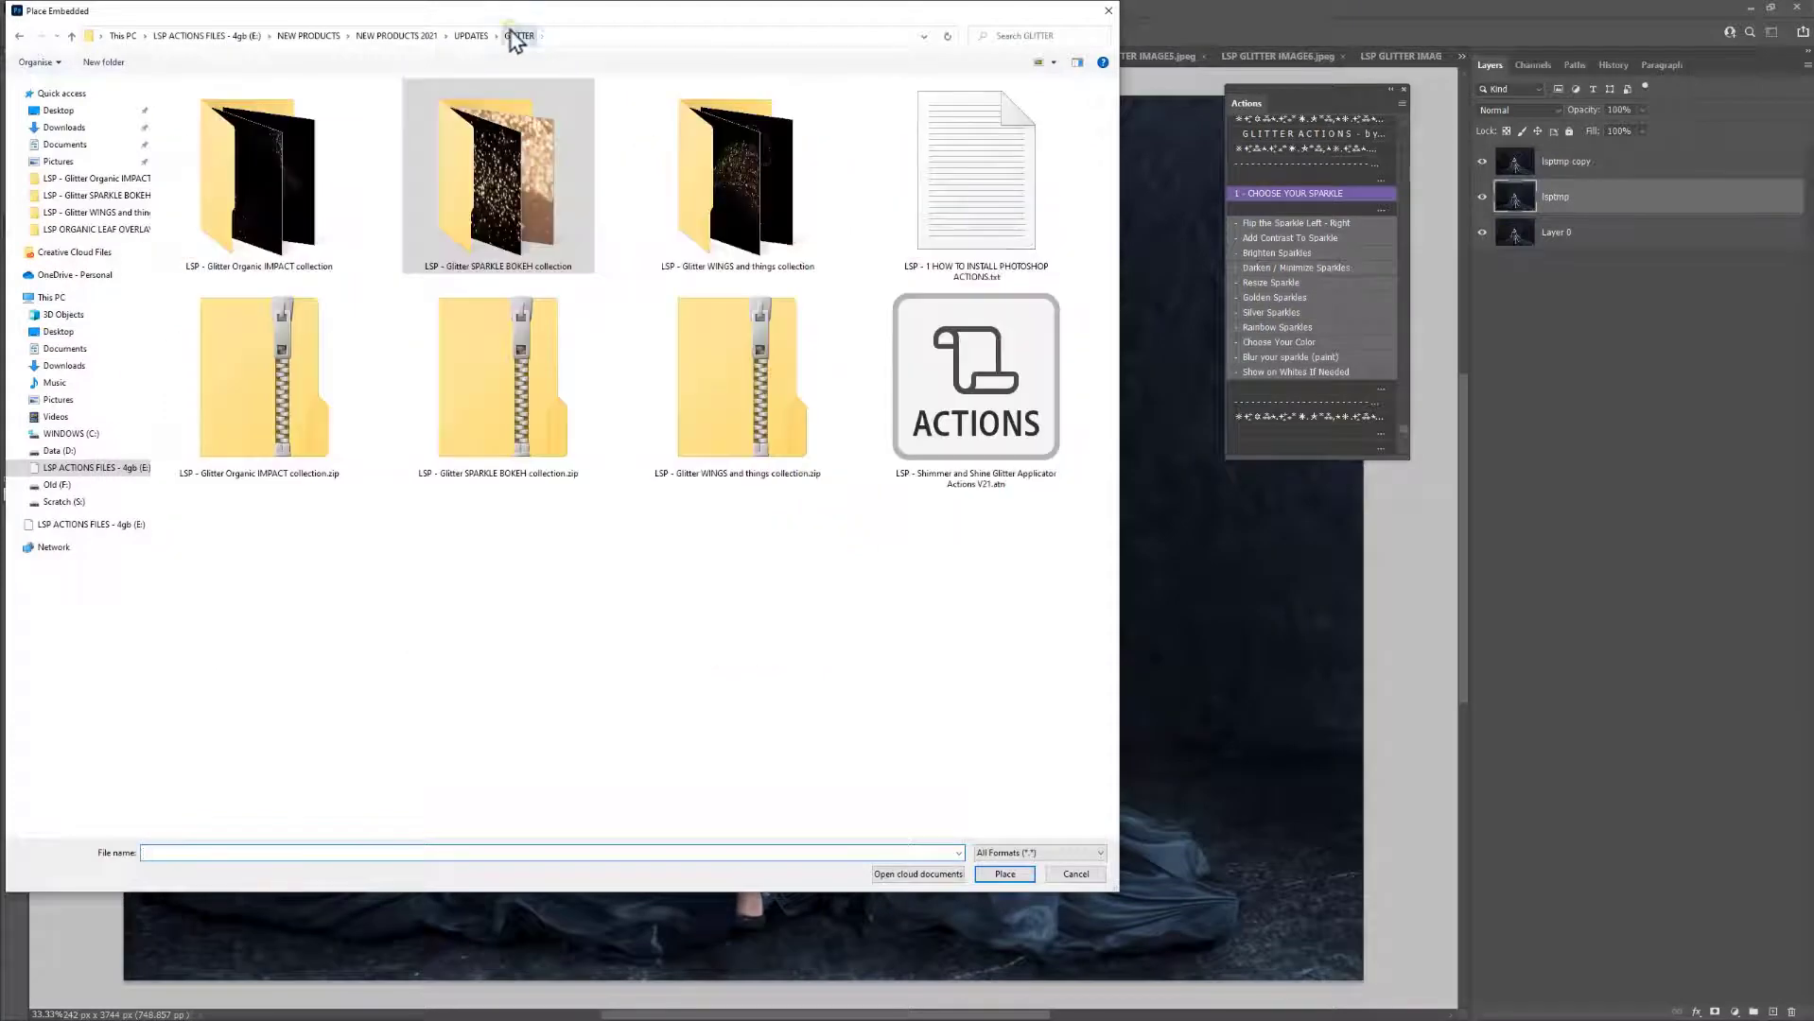
{"action": "double_click", "coordinate": [705, 160]}
{"action": "double_click", "coordinate": [711, 168]}
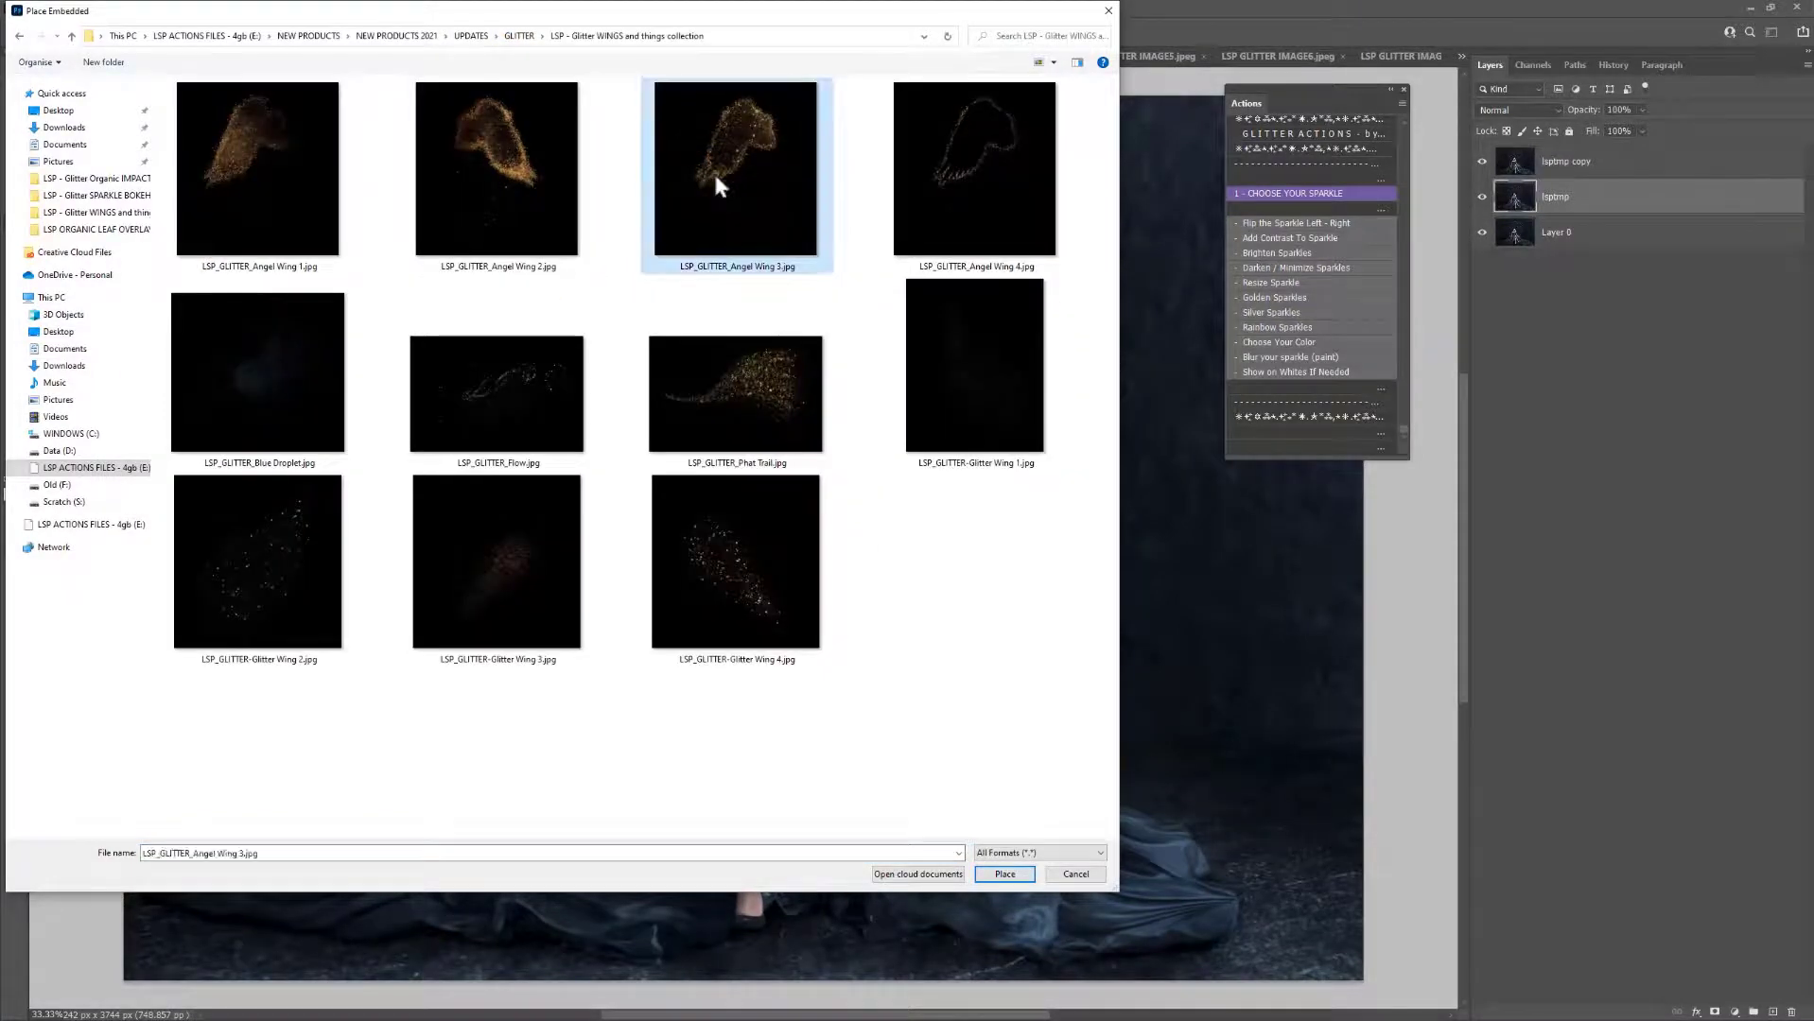
Scale the Angel Wing 3 overlay to about 11.7% at the seated woman's shoulder, and mask its glitter off her body and dress
{"action": "left_click_drag", "start_coordinate": [818, 475], "coordinate": [662, 582]}
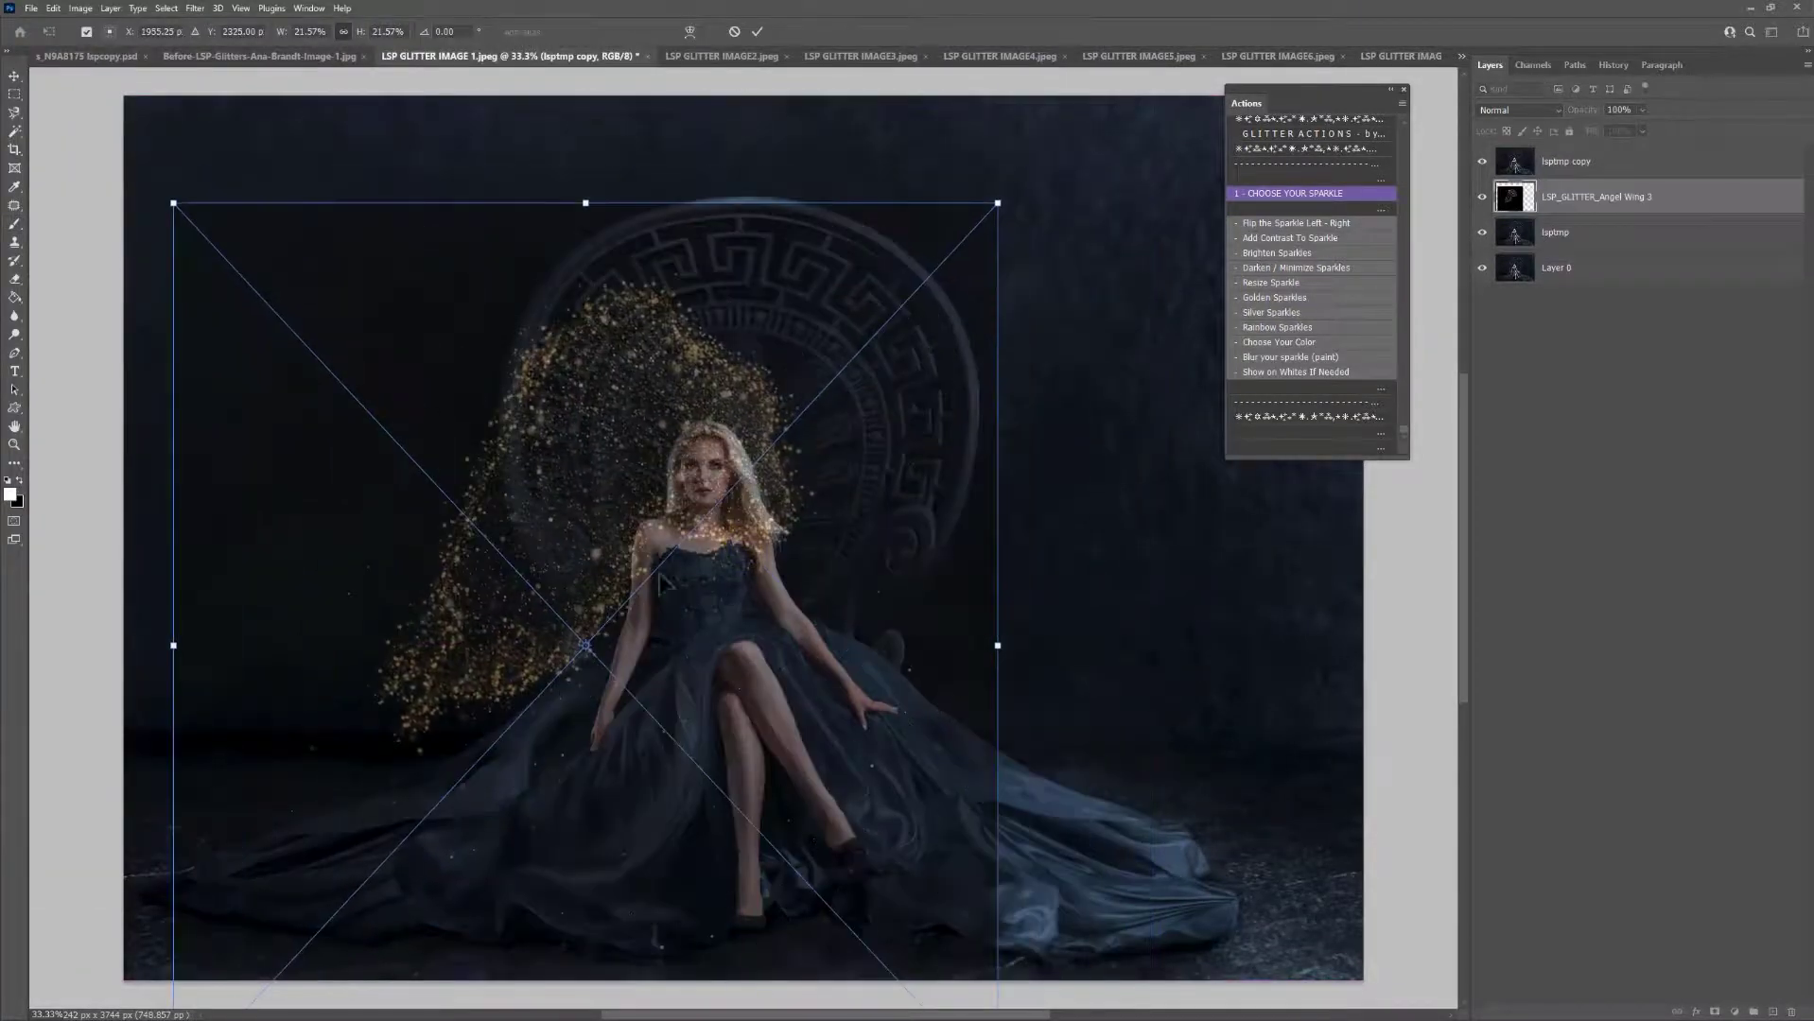
{"action": "left_click_drag", "start_coordinate": [1000, 209], "coordinate": [734, 485]}
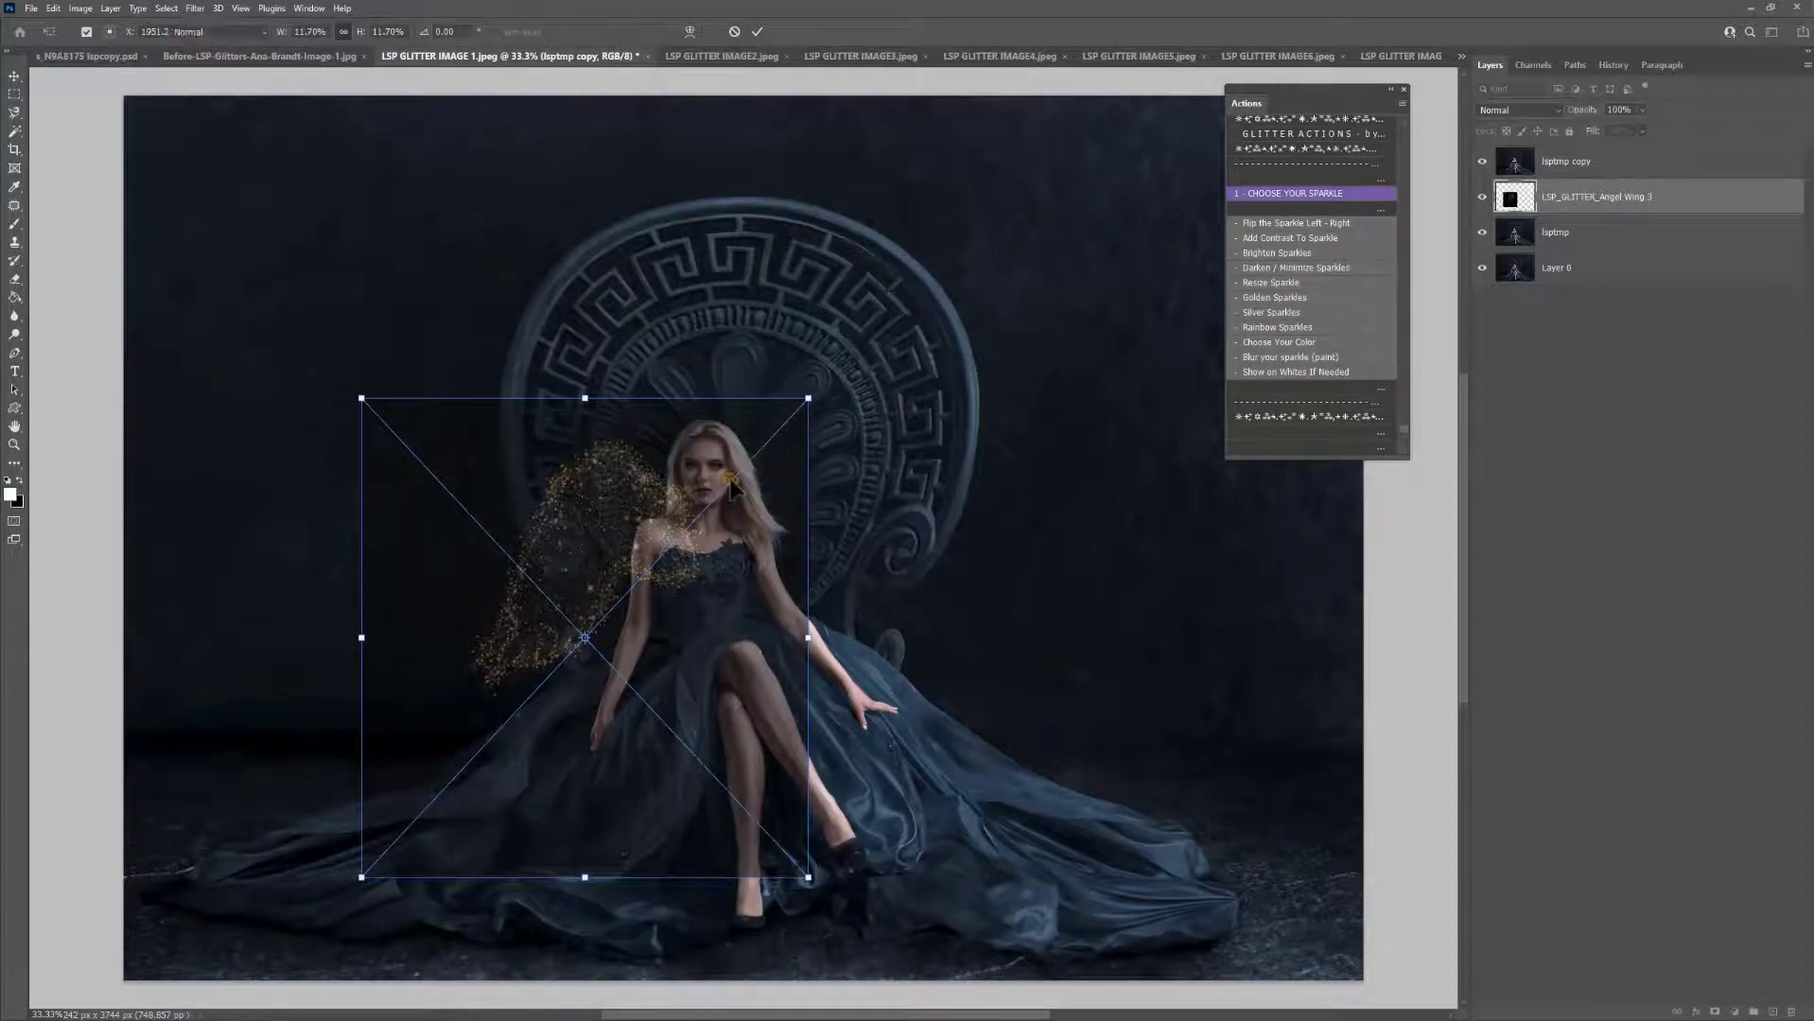
{"action": "key", "text": "Return"}
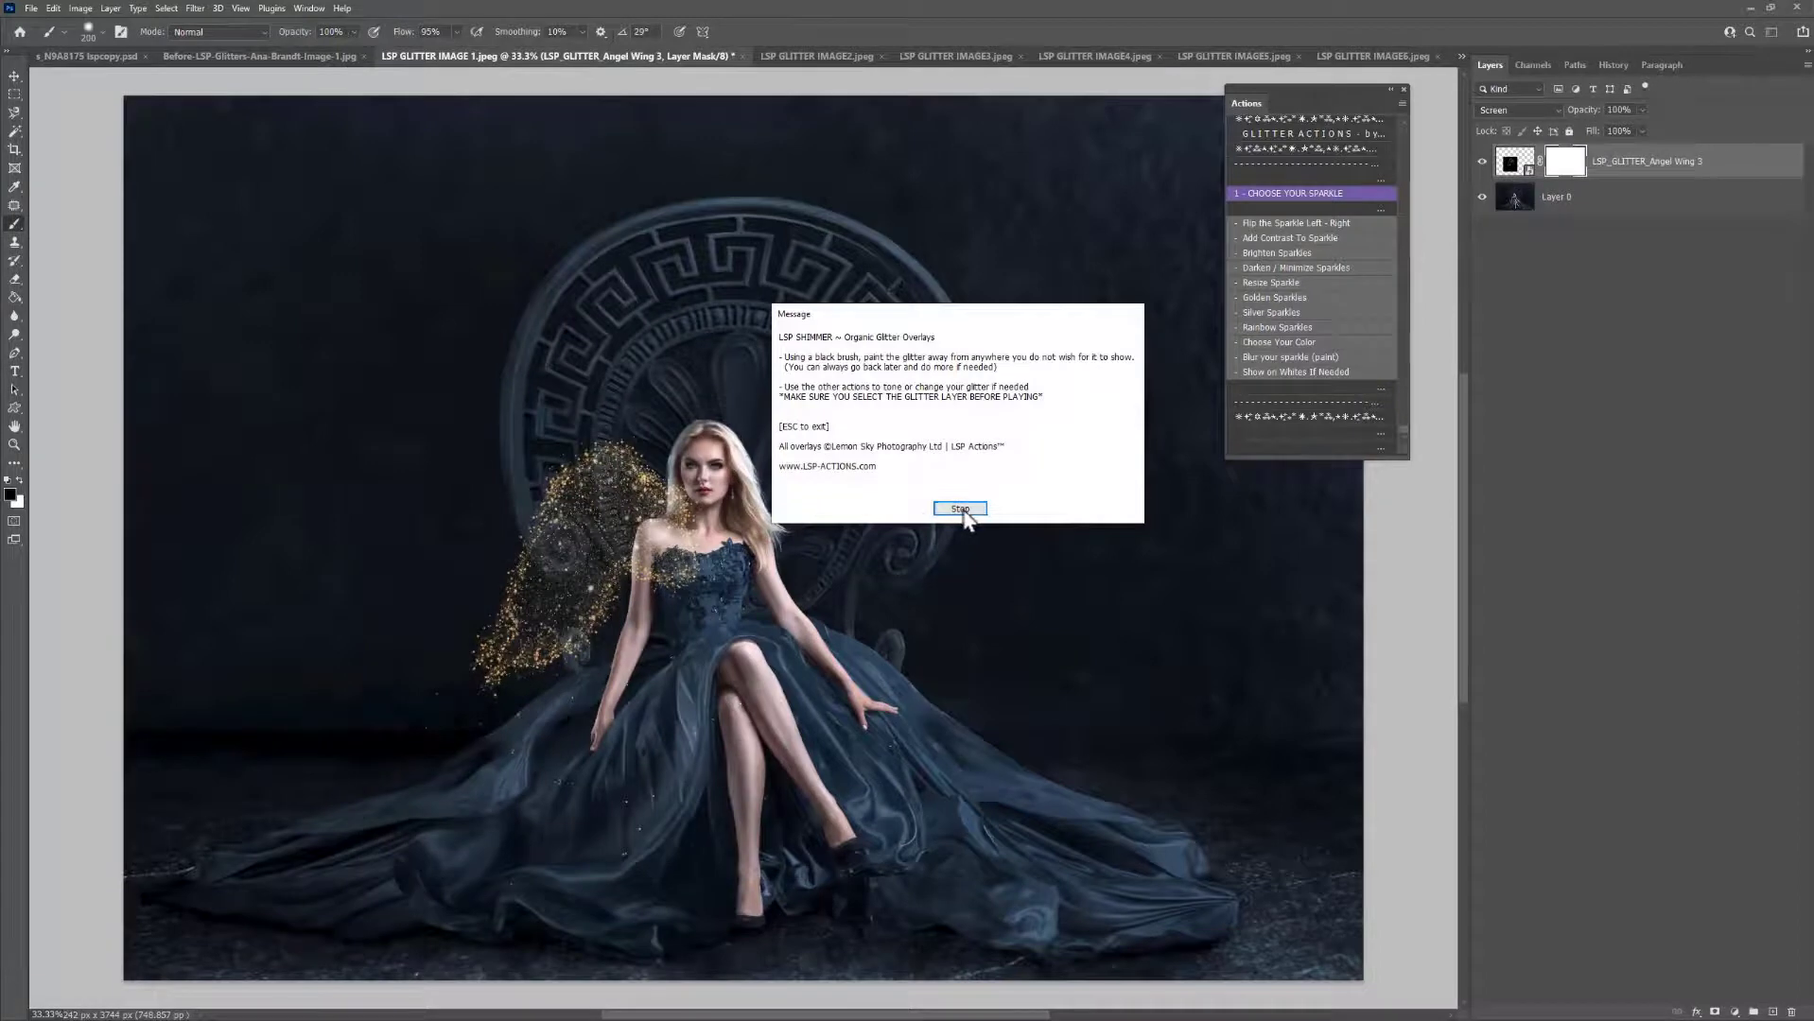
{"action": "left_click", "coordinate": [960, 509]}
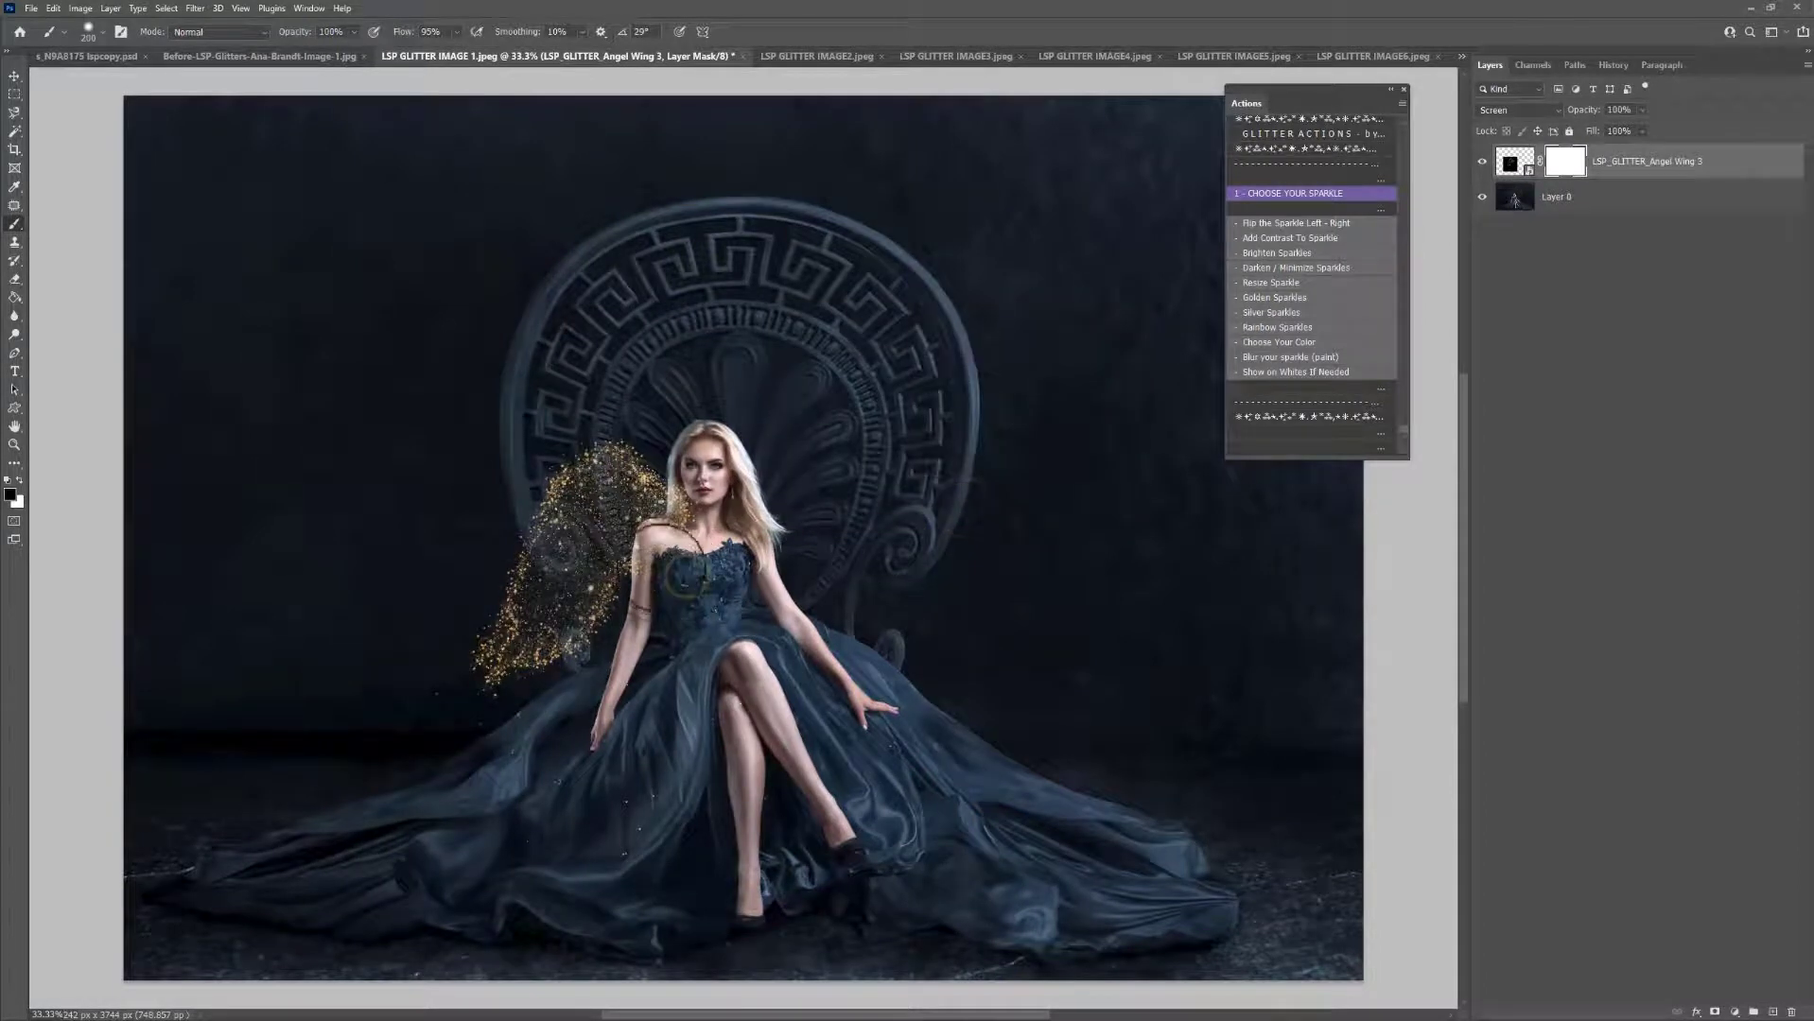
{"action": "mouse_move", "coordinate": [683, 578]}
{"action": "left_mouse_down"}
{"action": "mouse_move", "coordinate": [673, 501]}
{"action": "mouse_move", "coordinate": [686, 515]}
{"action": "mouse_move", "coordinate": [705, 458]}
{"action": "mouse_move", "coordinate": [695, 518]}
{"action": "mouse_move", "coordinate": [662, 510]}
{"action": "mouse_move", "coordinate": [709, 543]}
{"action": "mouse_move", "coordinate": [640, 565]}
{"action": "left_mouse_up"}
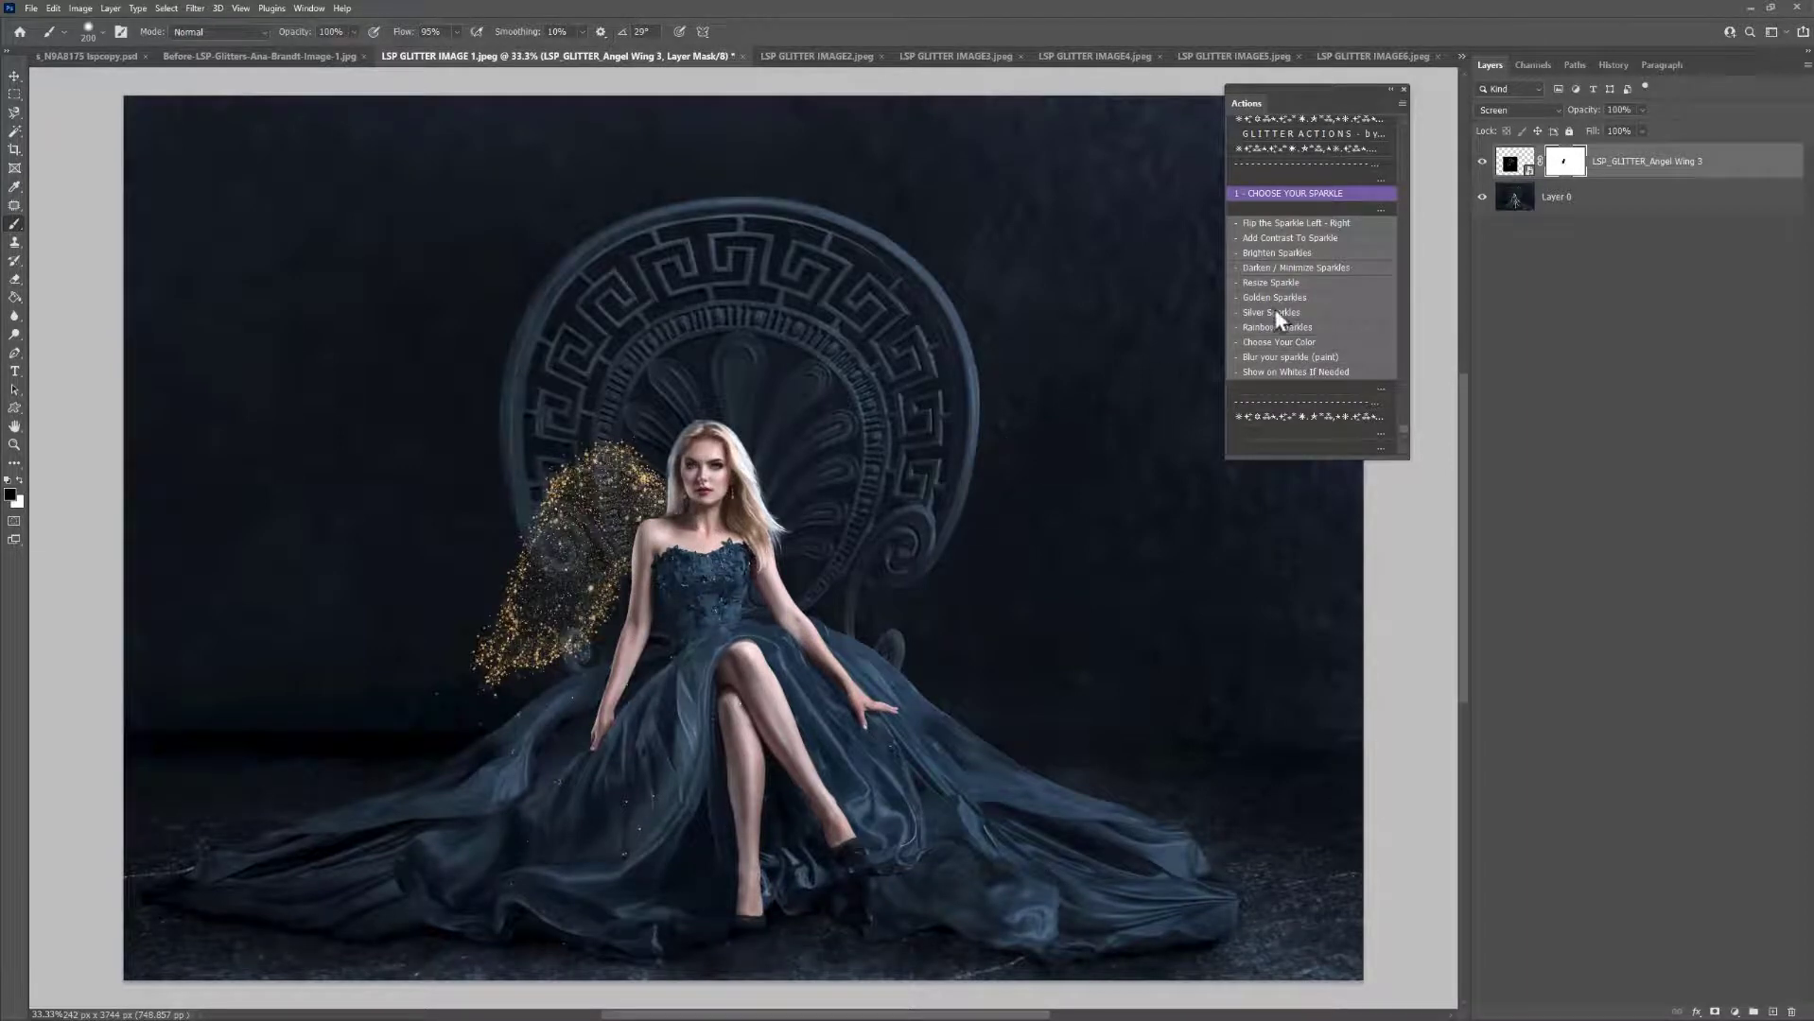
Run Silver Sparkles and Add Contrast To Sparkle on the wing, and lower the Silver Sparkles layer's opacity to about 60%
{"action": "left_click", "coordinate": [1274, 312]}
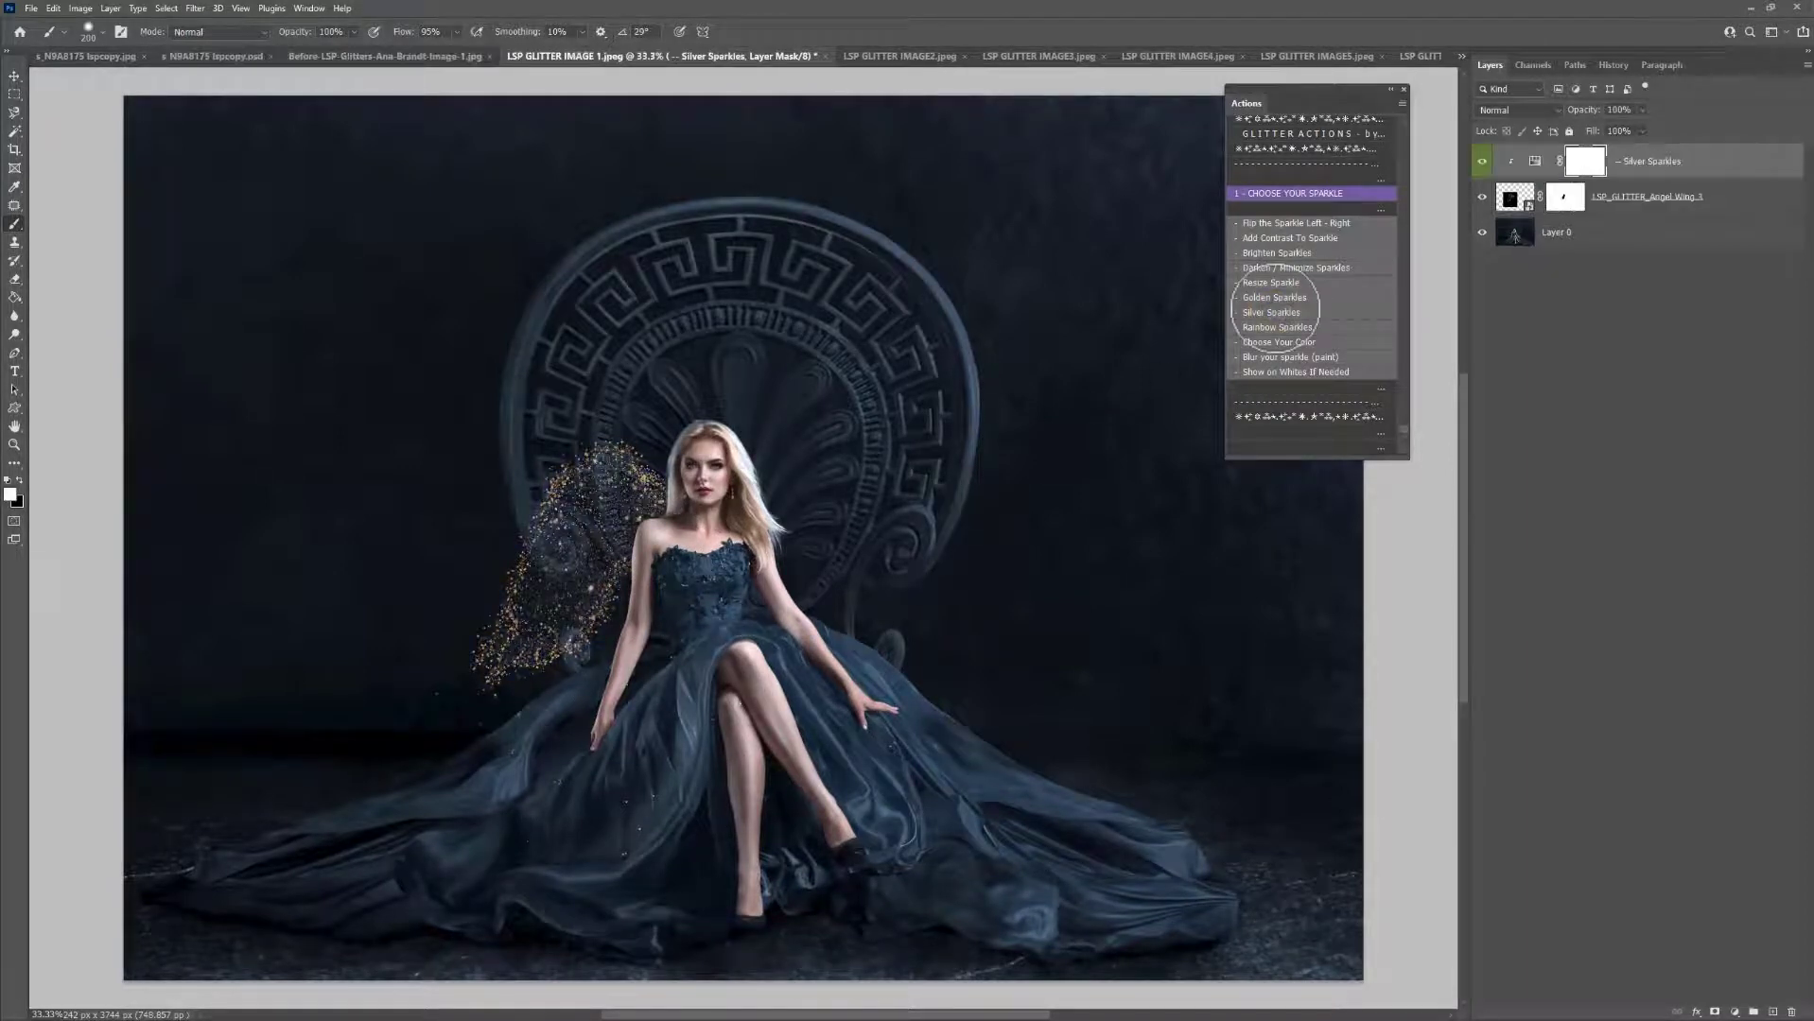
{"action": "left_click", "coordinate": [1304, 241]}
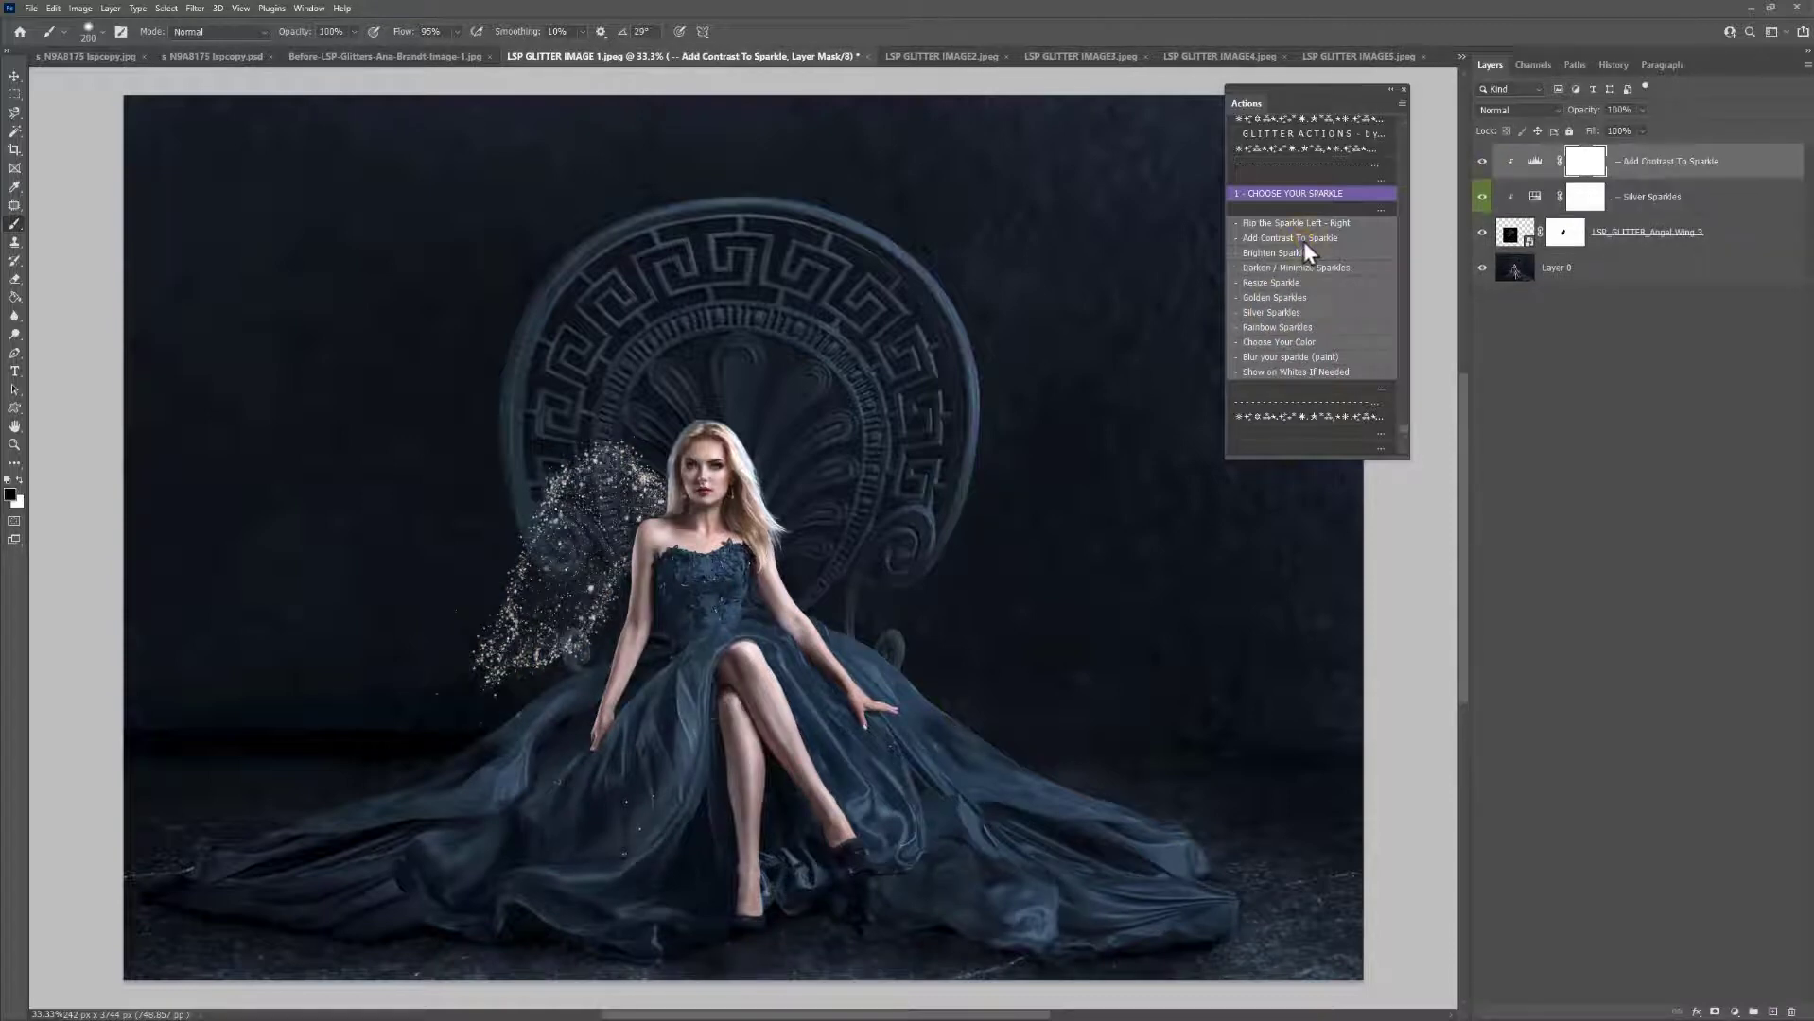
{"action": "left_click", "coordinate": [1642, 206]}
{"action": "left_click", "coordinate": [1642, 110]}
{"action": "left_click_drag", "start_coordinate": [1637, 126], "coordinate": [1580, 125]}
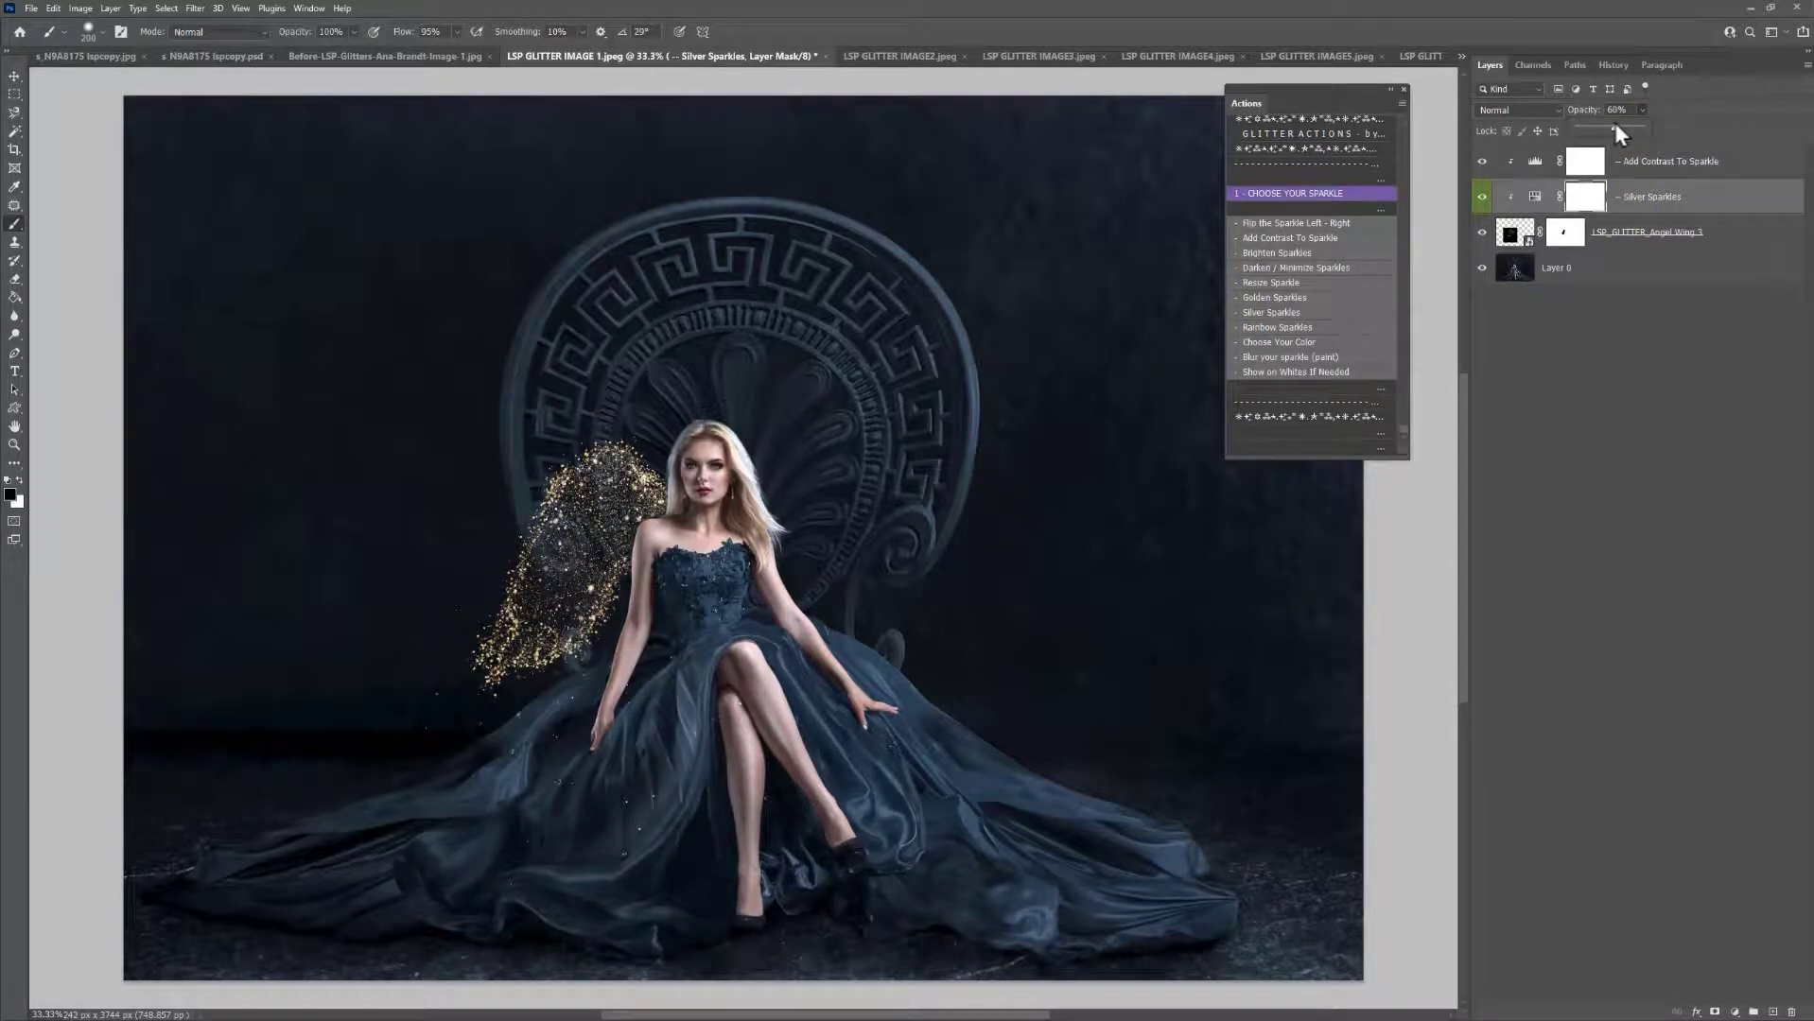
Run Choose Your Color with Hue 180 and Saturation 18, and hide the Add Contrast, Your Color and Silver Sparkles layers
{"action": "left_click", "coordinate": [1317, 341]}
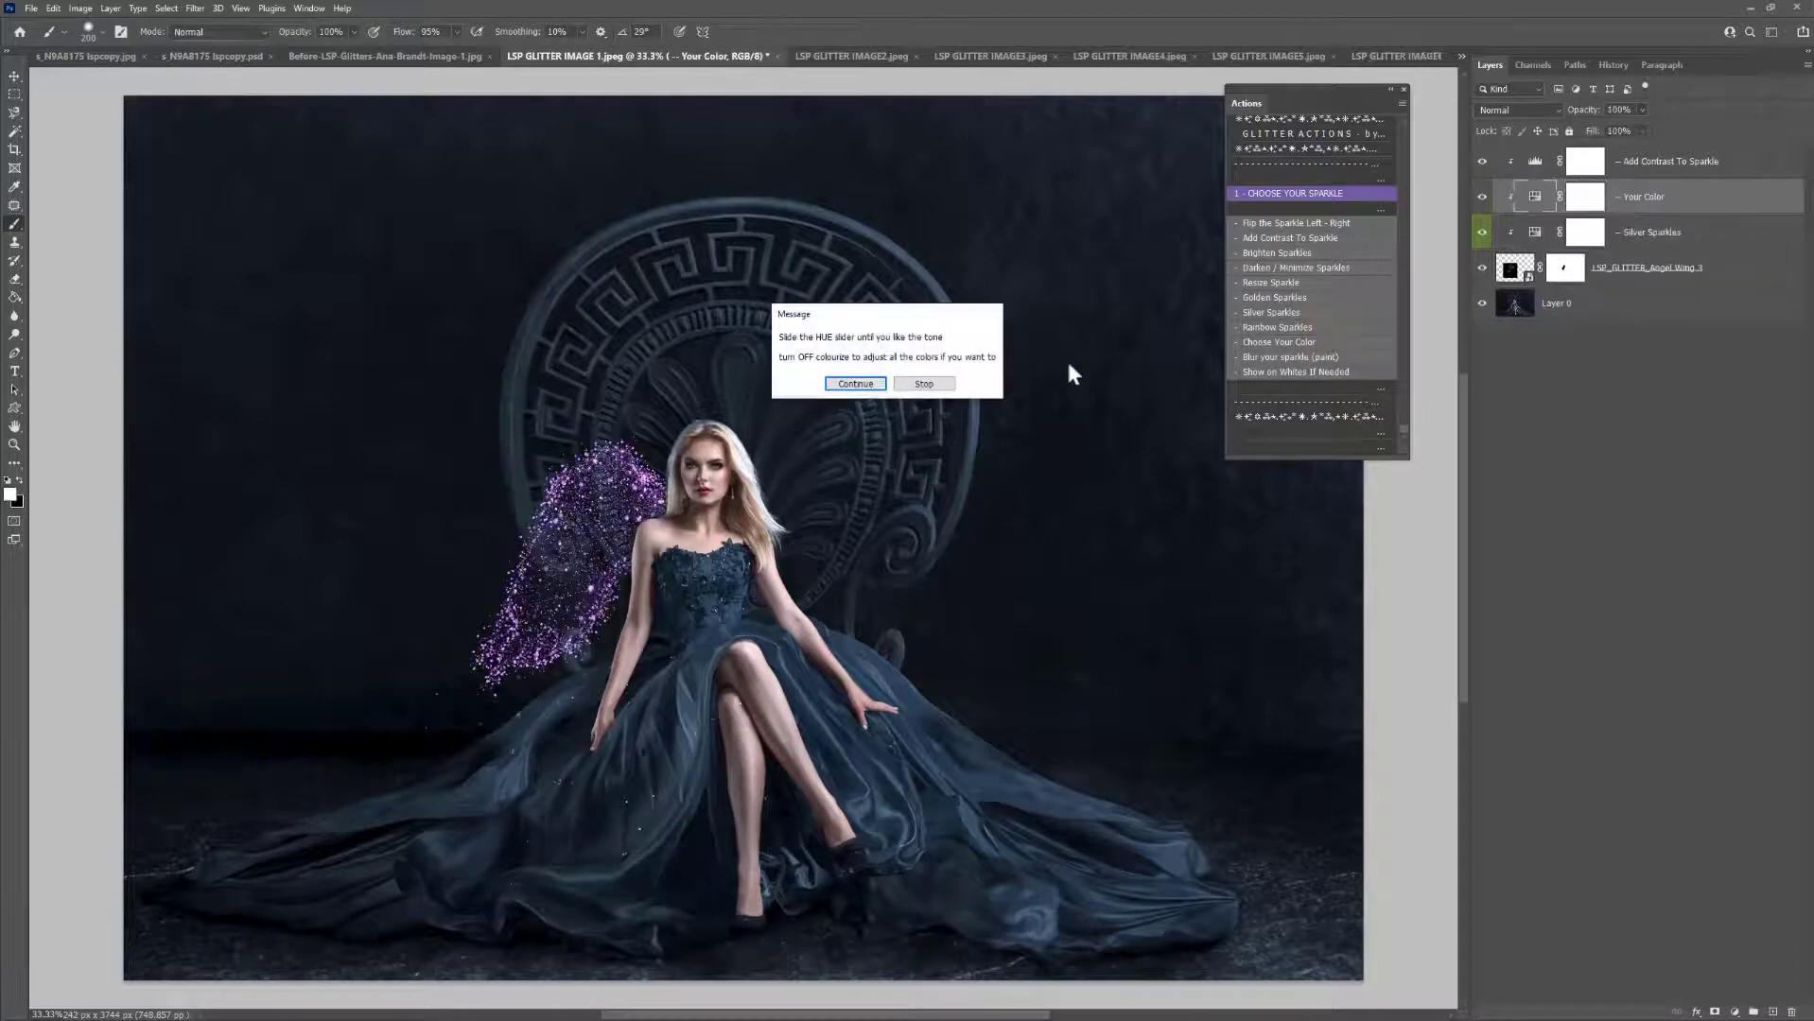
{"action": "left_click", "coordinate": [855, 384]}
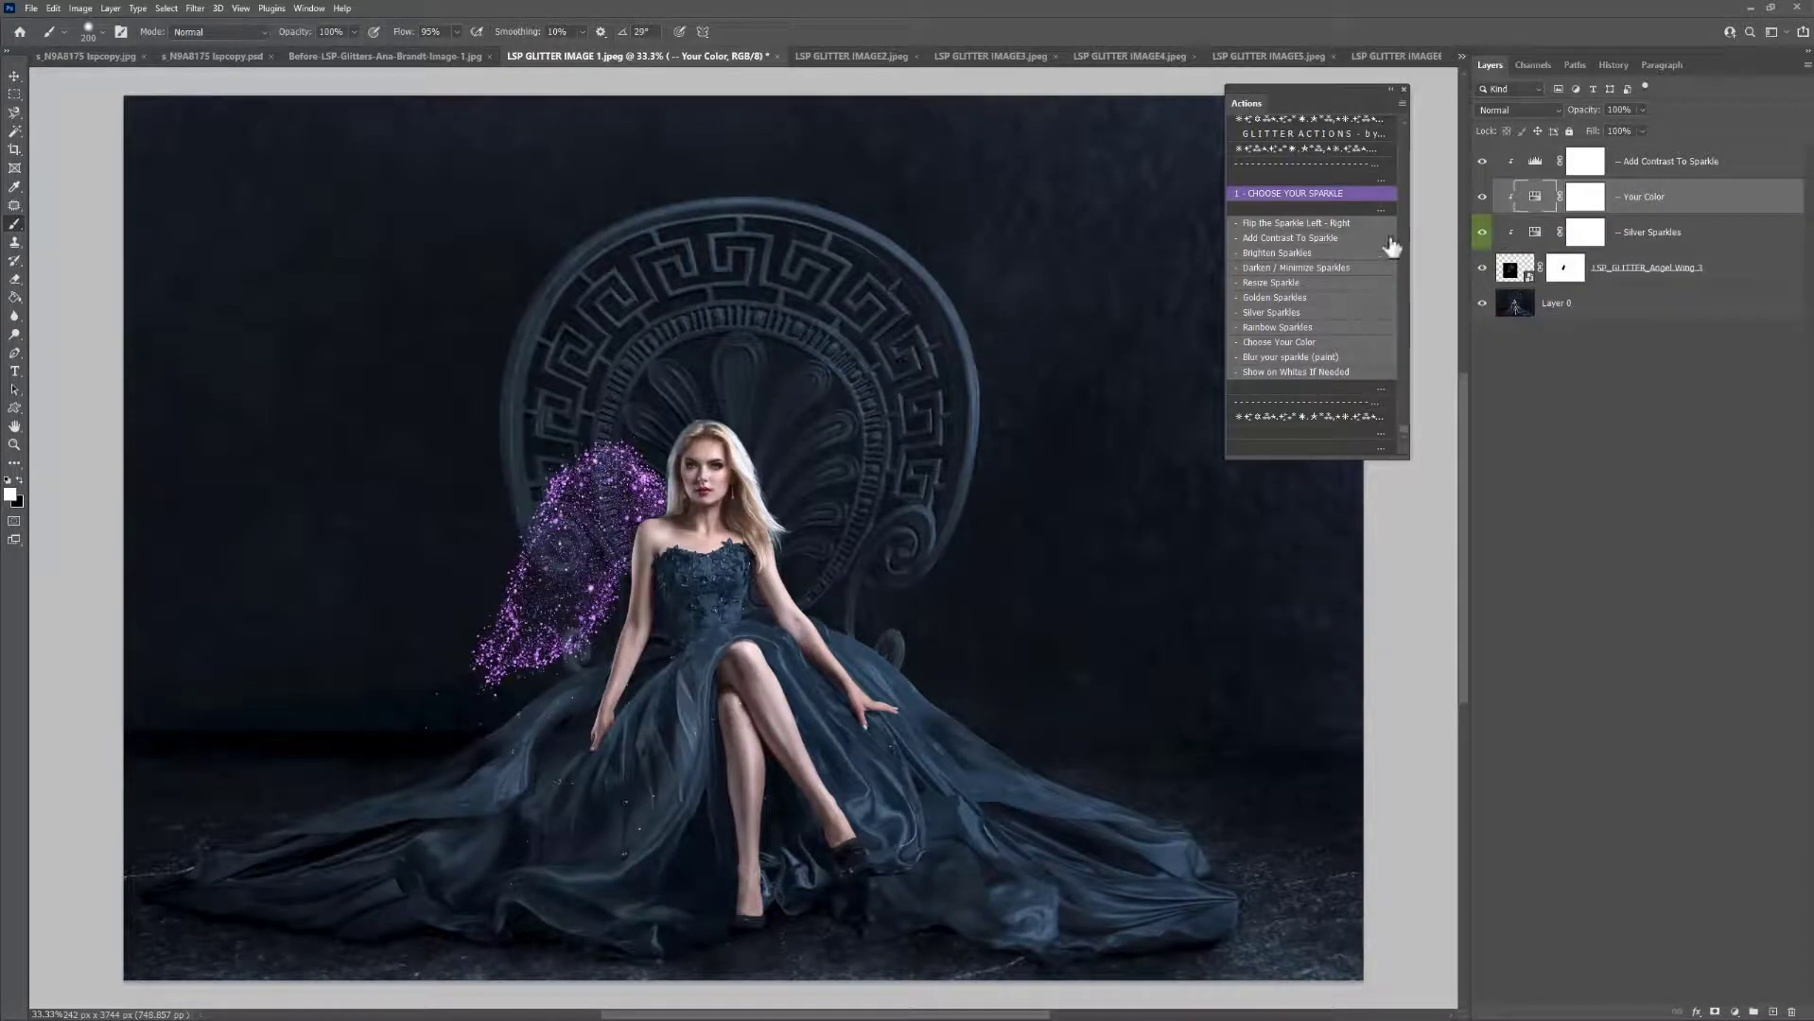
{"action": "double_click", "coordinate": [1537, 199]}
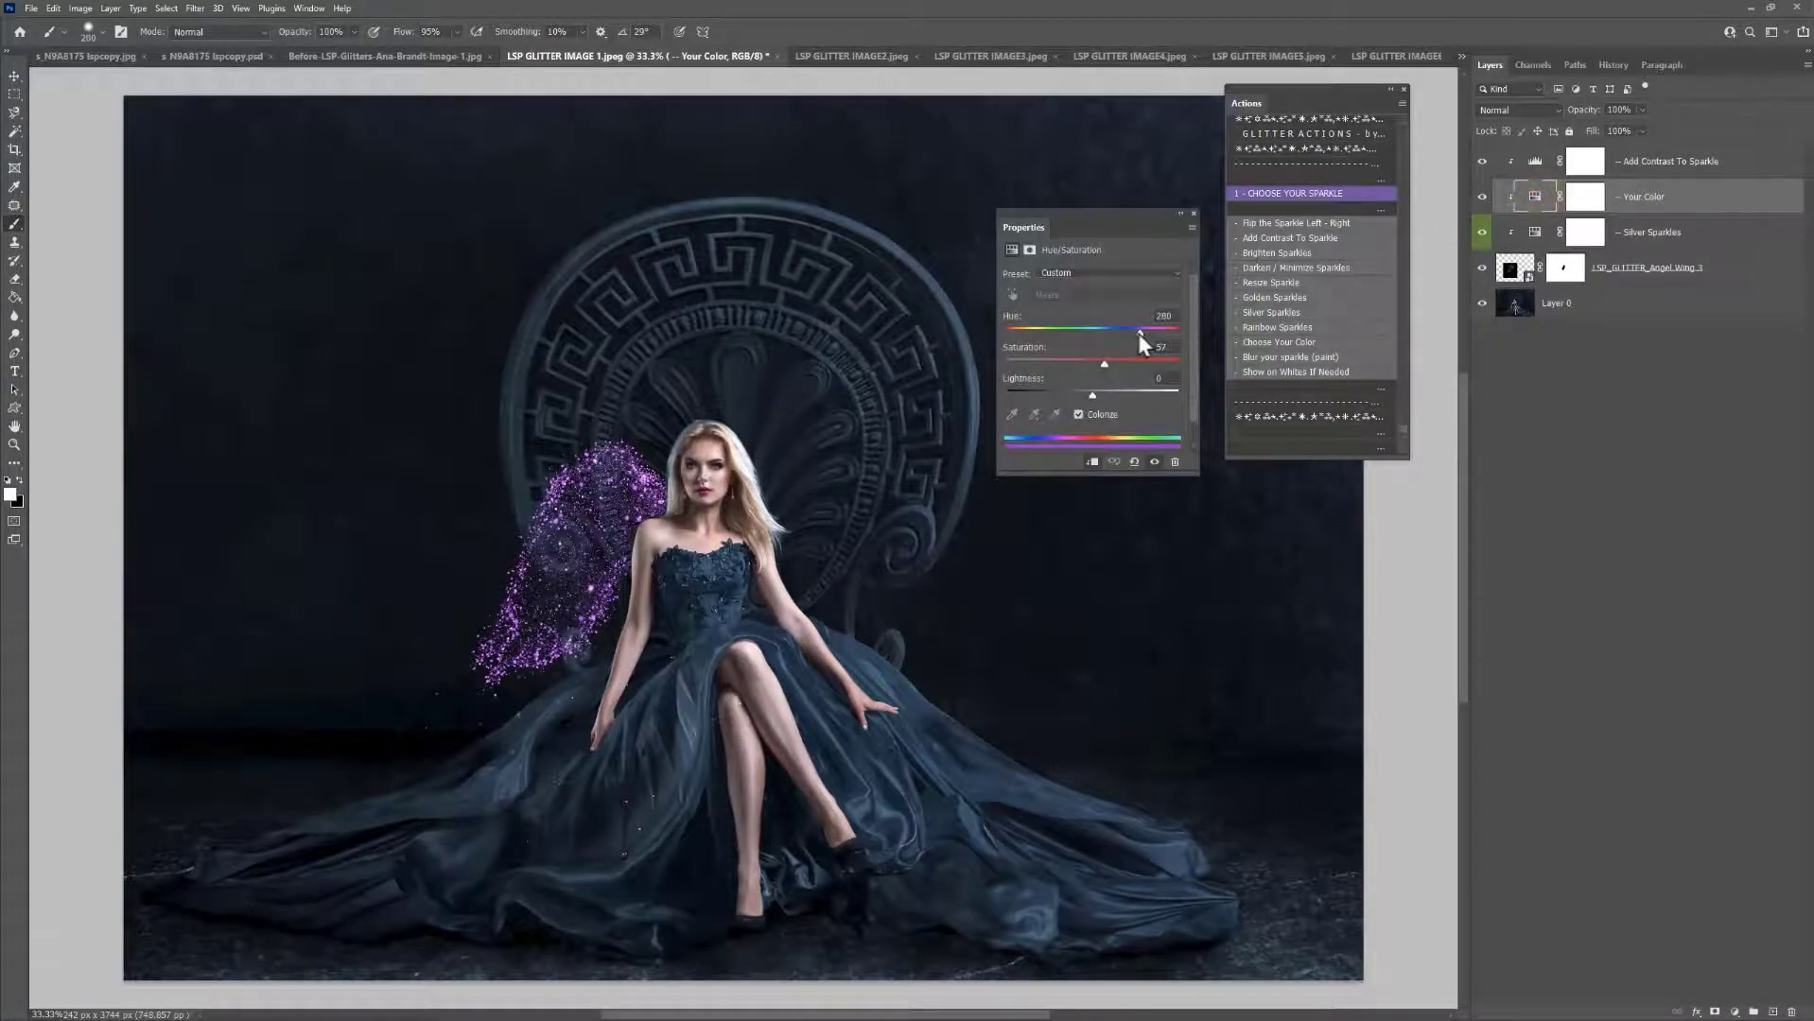
{"action": "left_click_drag", "start_coordinate": [1138, 331], "coordinate": [1093, 325]}
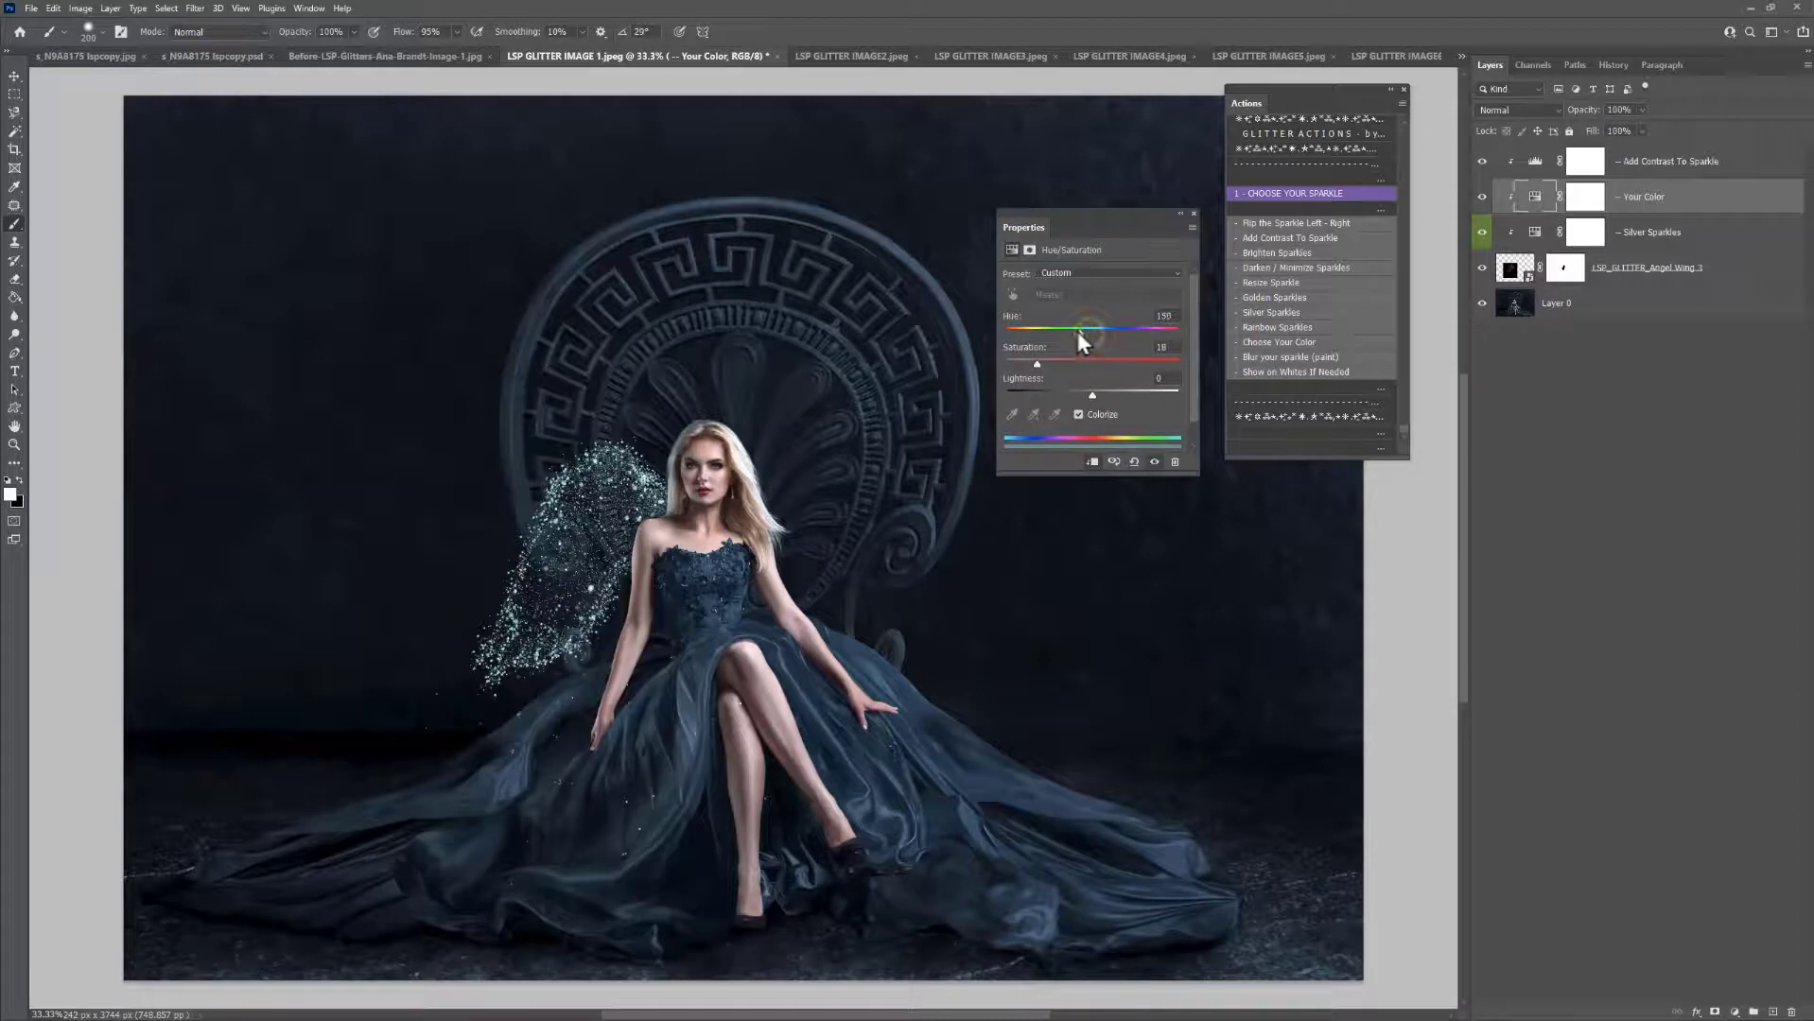
{"action": "left_click_drag", "start_coordinate": [1077, 332], "coordinate": [1091, 332]}
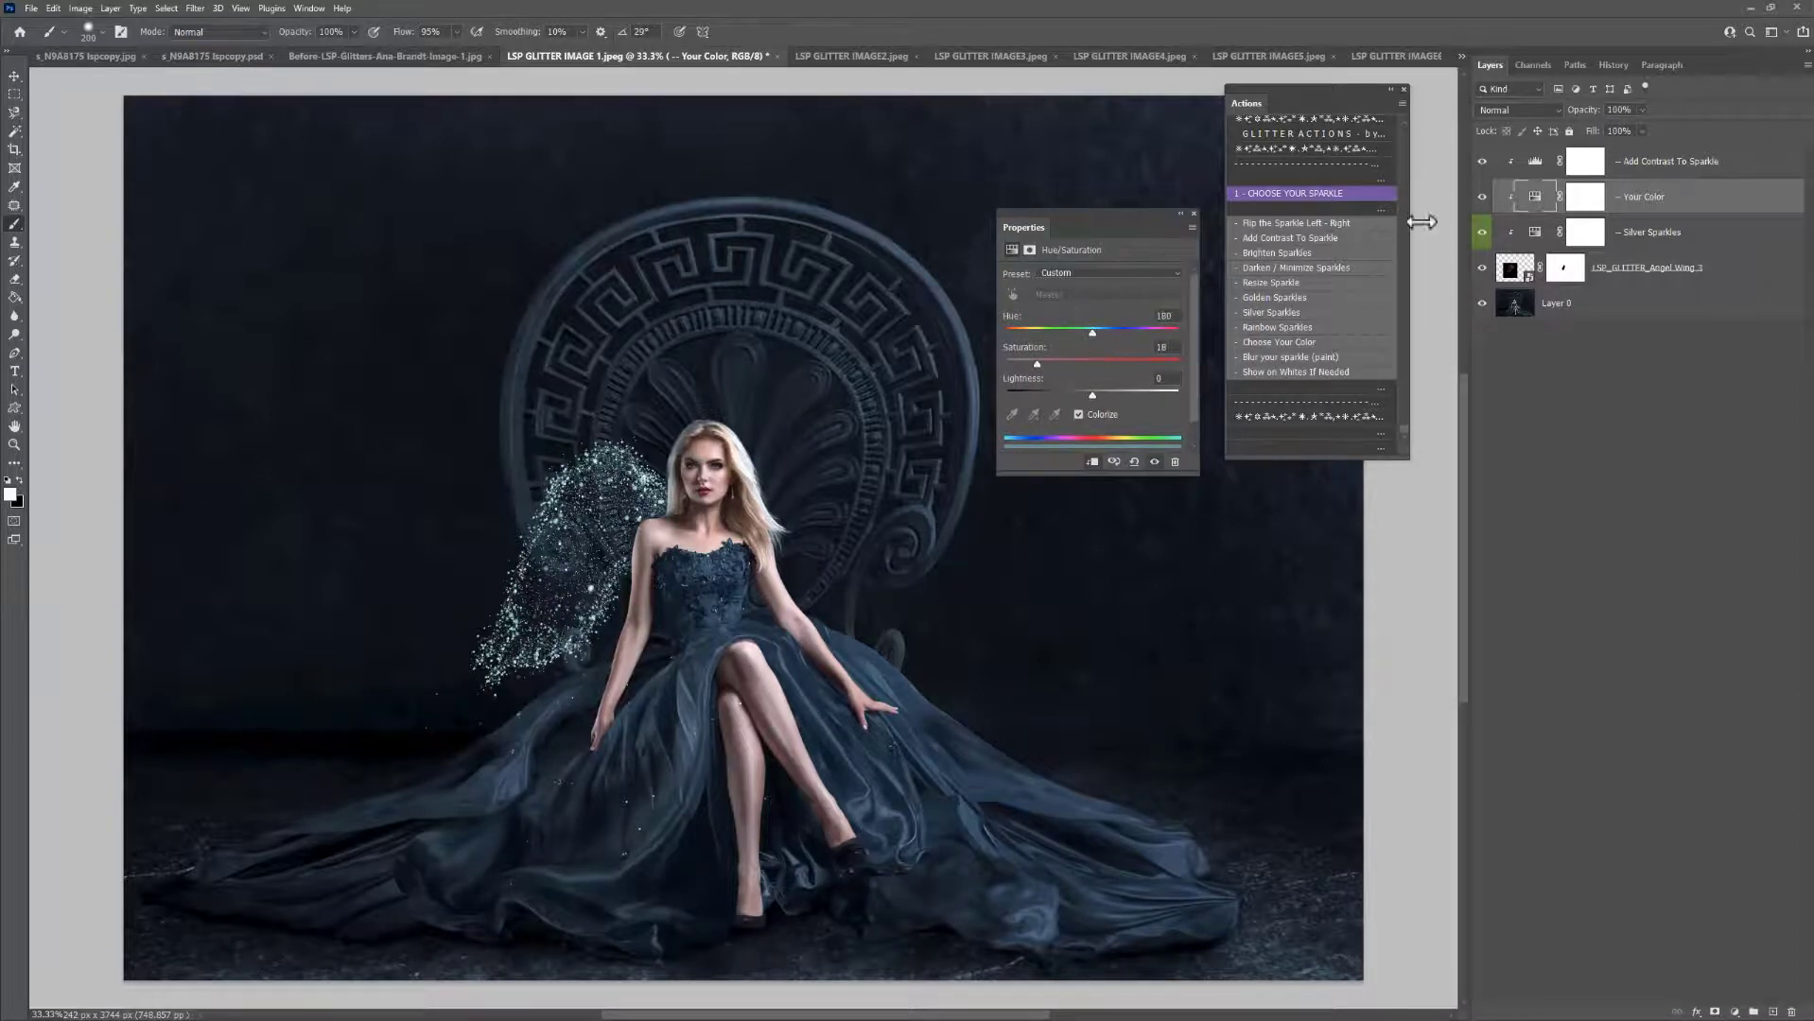
{"action": "left_click", "coordinate": [1478, 225]}
{"action": "left_click", "coordinate": [1483, 163]}
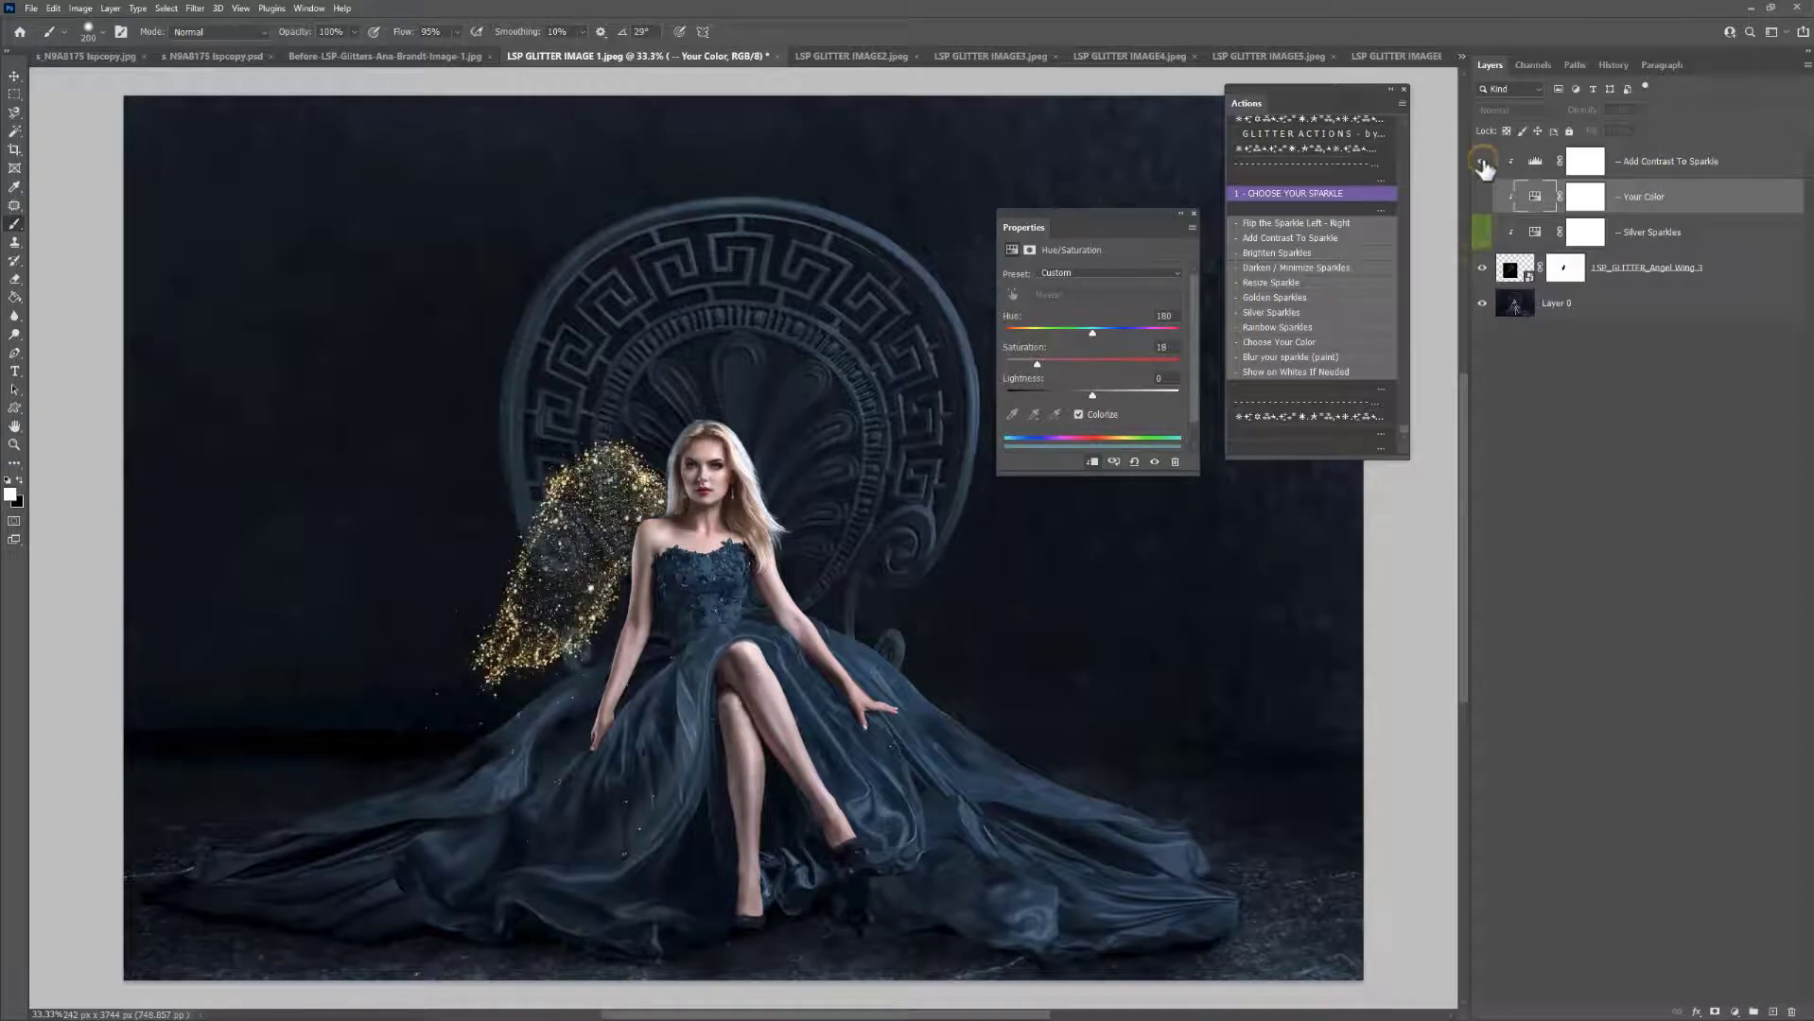
Run 1 - CHOOSE YOUR SPARKLE again and place LSP_GLITTER_Angel Wing 2.jpg from the Glitter WINGS and things collection
{"action": "left_click", "coordinate": [1290, 201]}
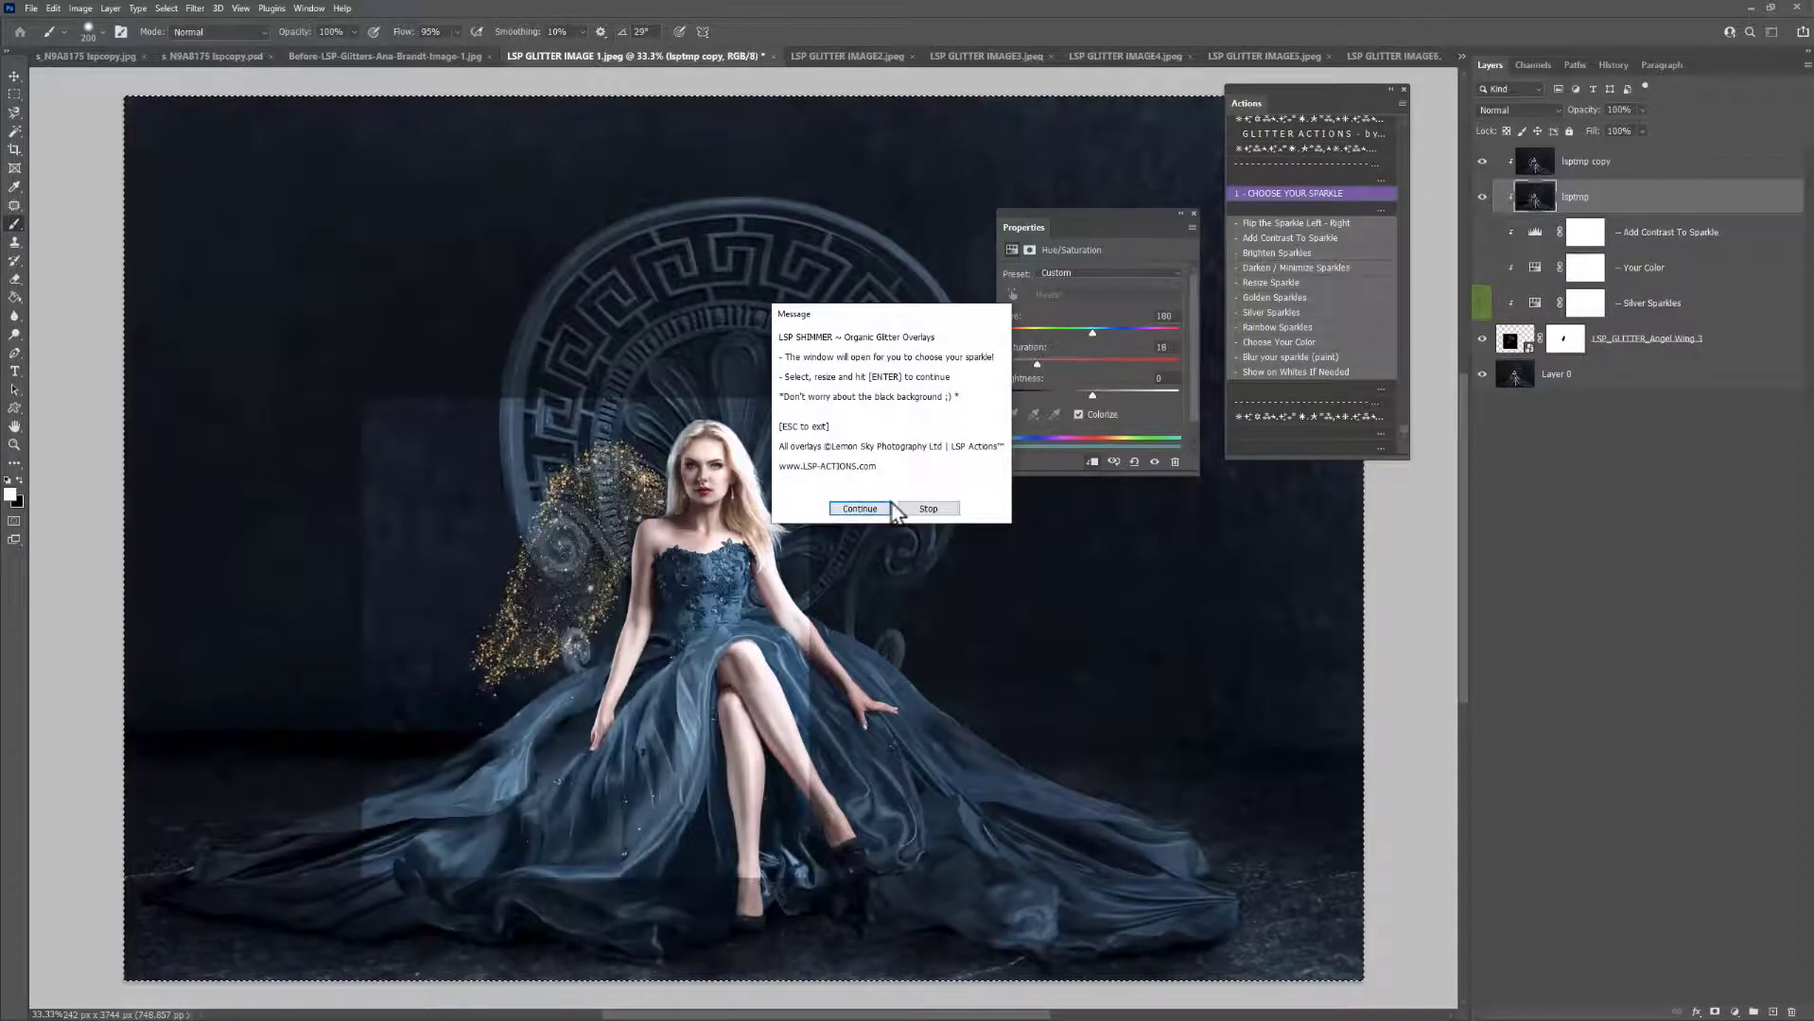
{"action": "left_click", "coordinate": [887, 509]}
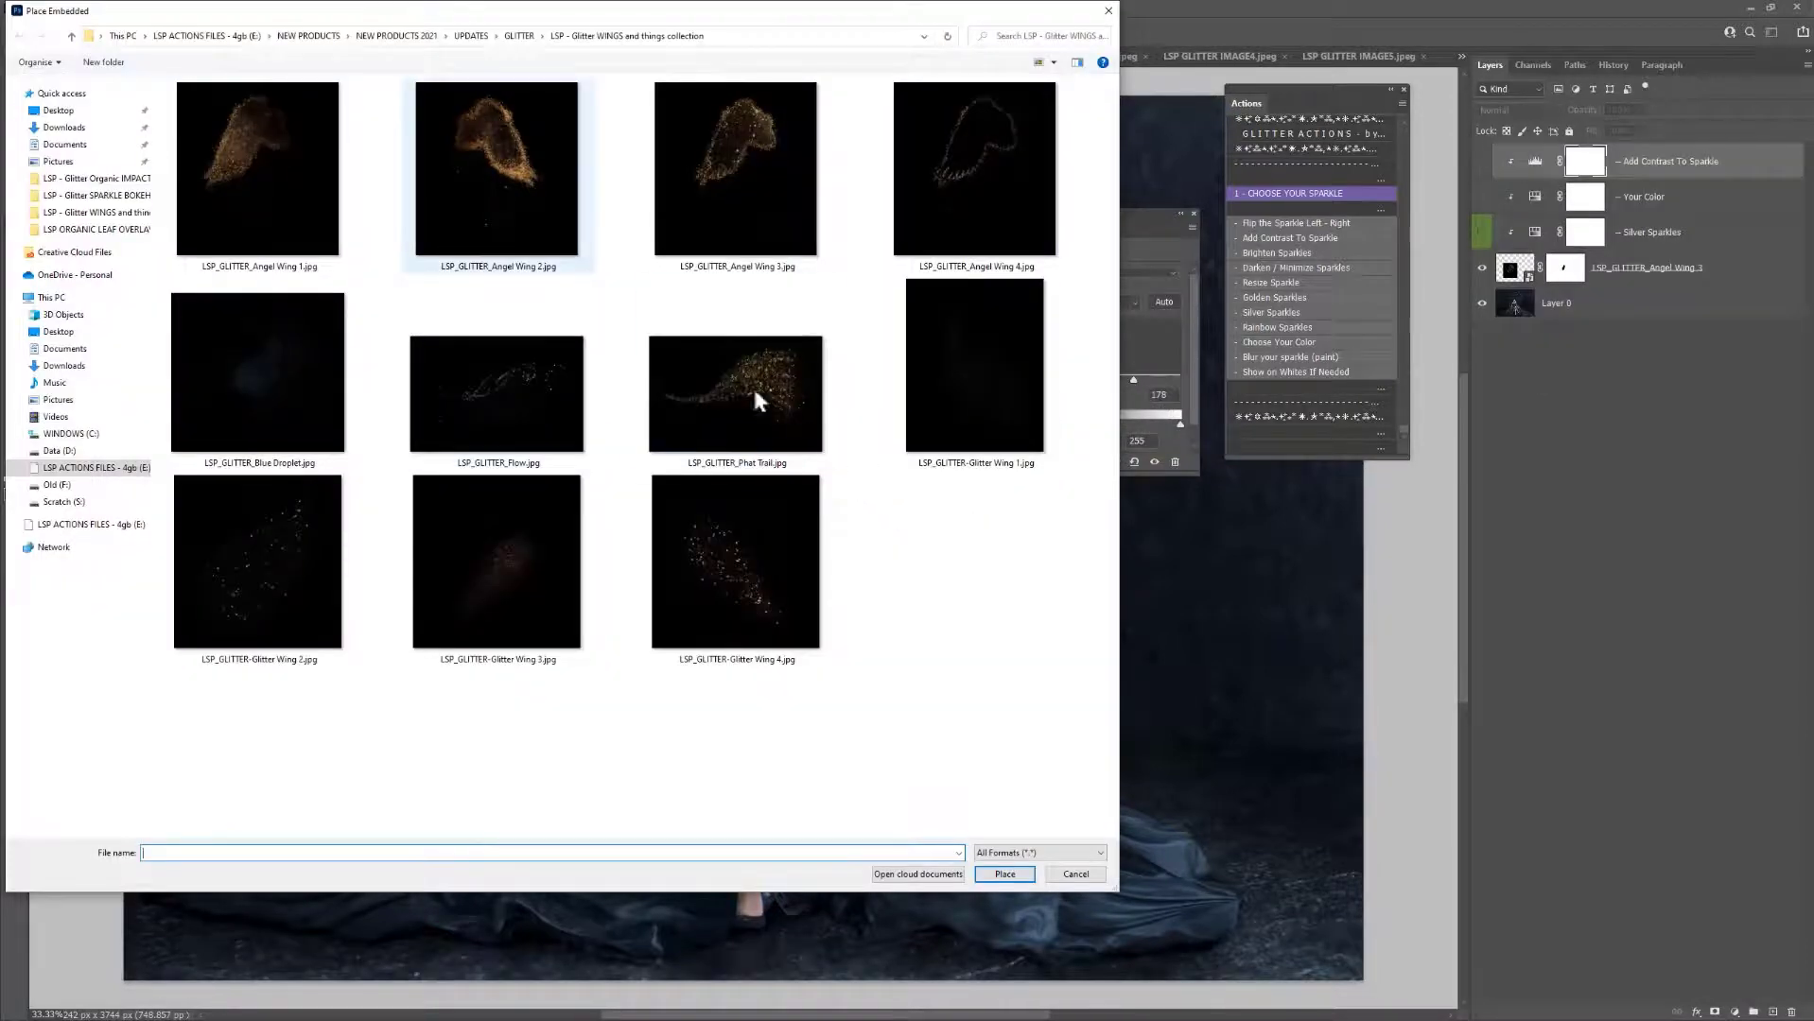
{"action": "double_click", "coordinate": [527, 204]}
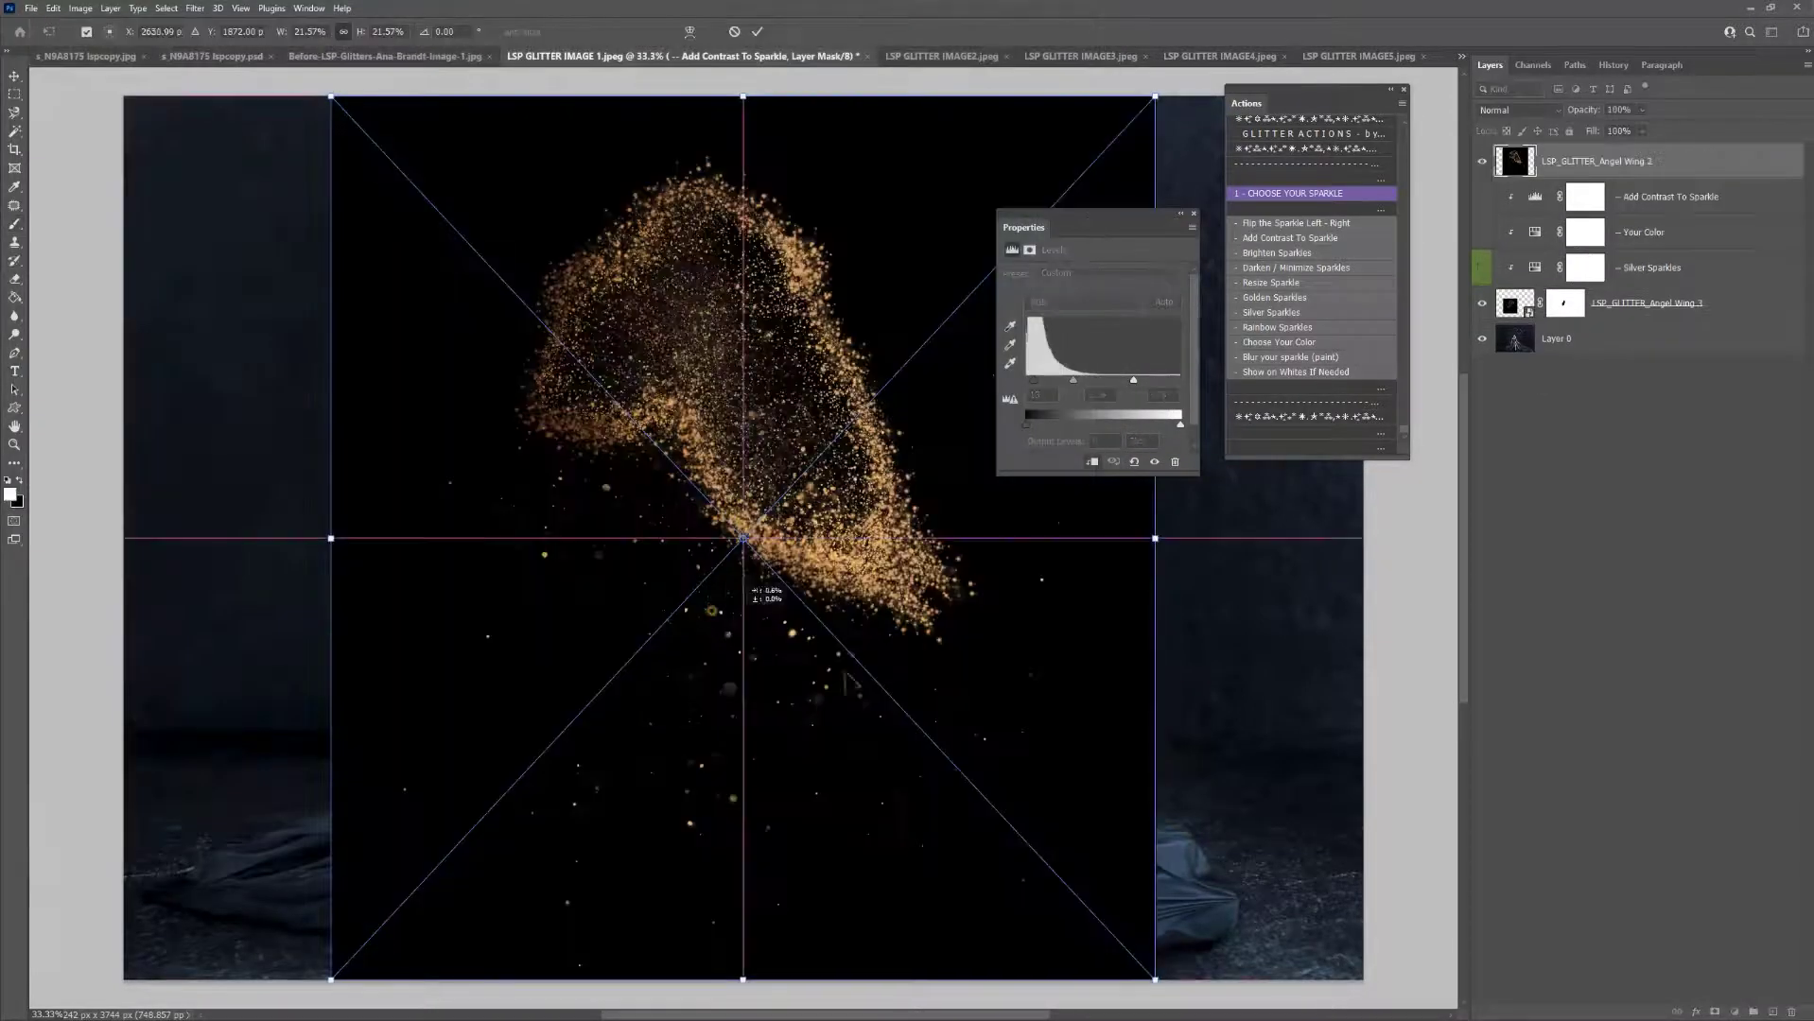
Shrink and rotate the Angel Wing 2 overlay about 5.3° to fit behind the woman's other shoulder, and mask its glitter off her hair and face
{"action": "left_click_drag", "start_coordinate": [889, 206], "coordinate": [894, 605]}
{"action": "key", "text": "Return"}
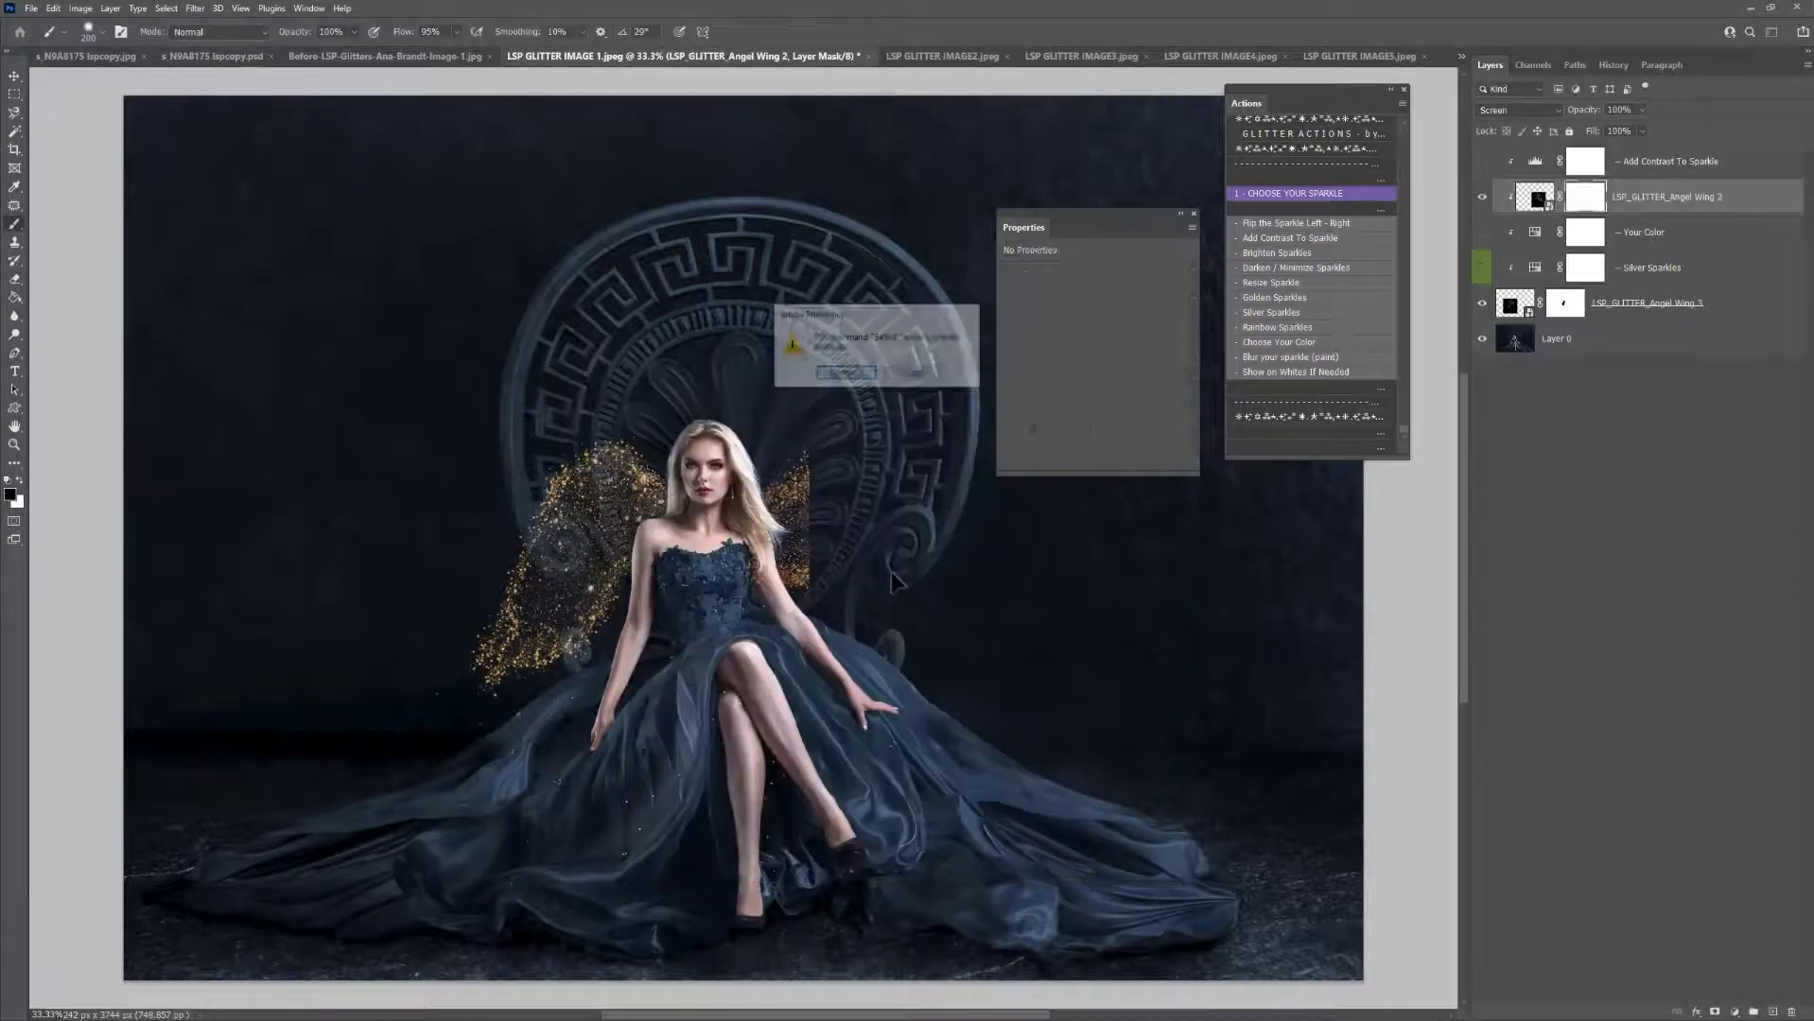
{"action": "left_click", "coordinate": [868, 374]}
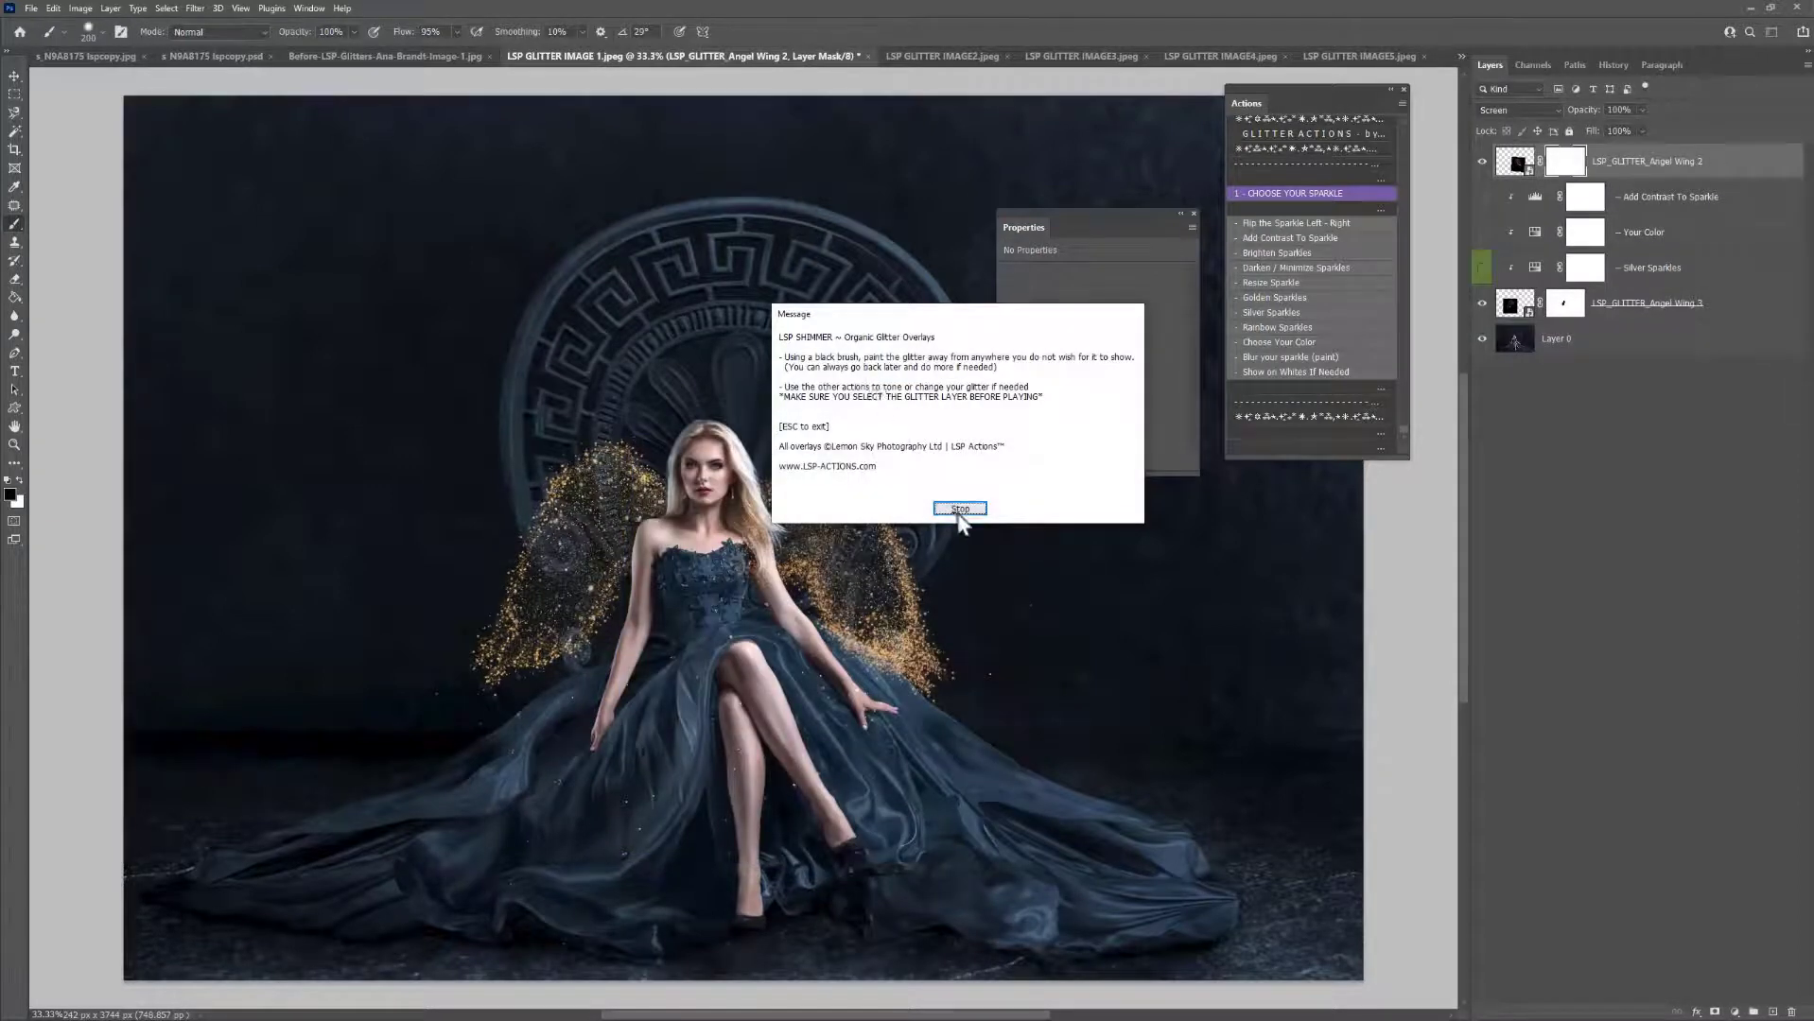
{"action": "left_click", "coordinate": [959, 509]}
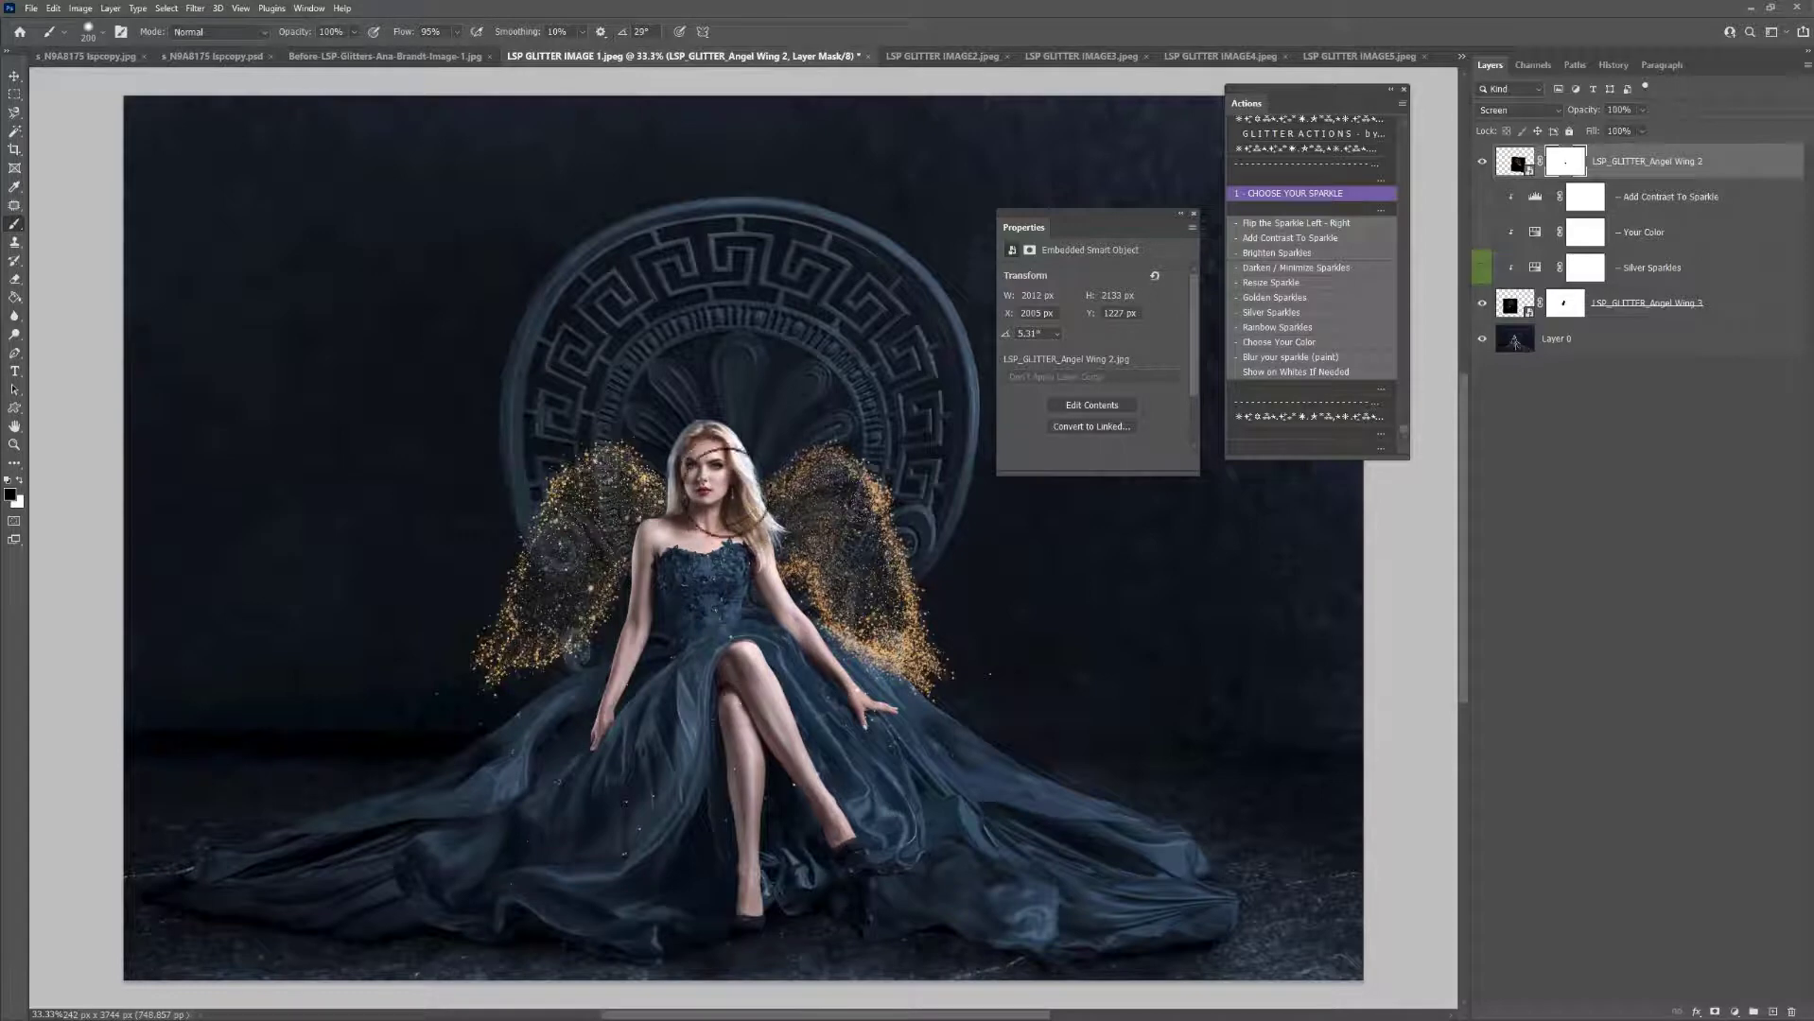
{"action": "left_click_drag", "start_coordinate": [714, 473], "coordinate": [753, 514]}
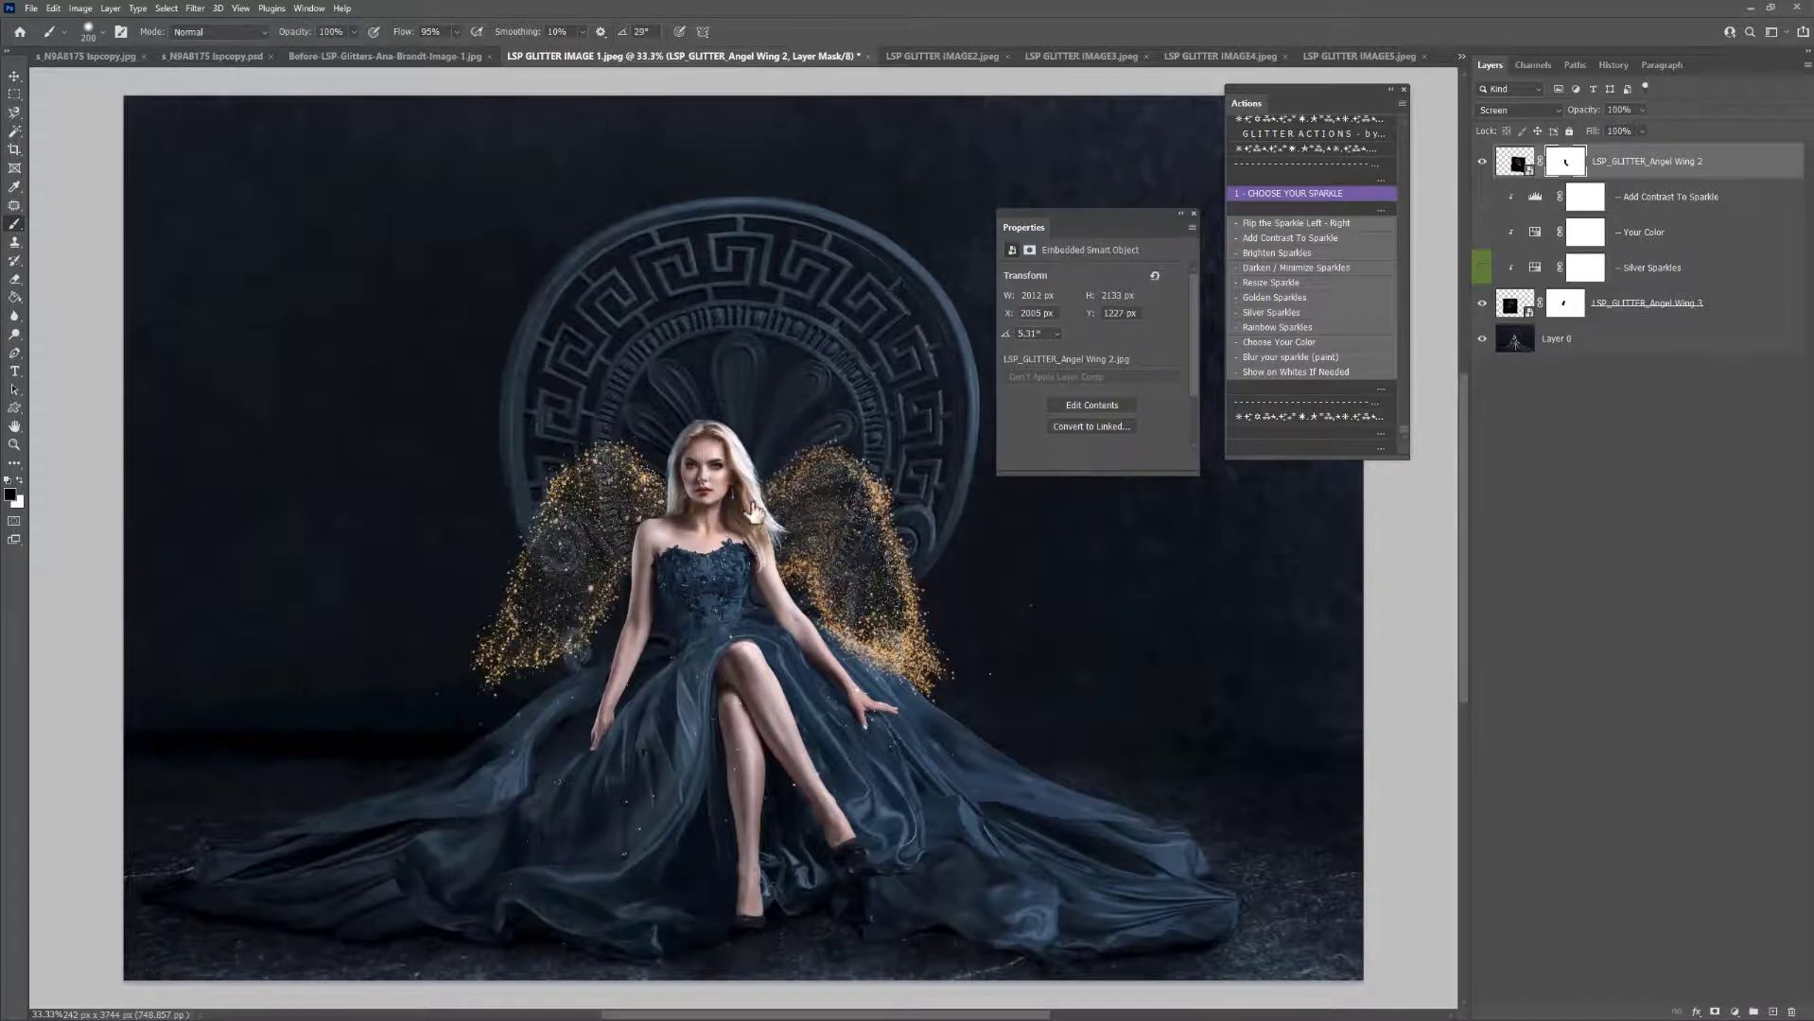
Run Golden Sparkles on both the Angel Wing 2 and Angel Wing 3 layers to match the wings' color
{"action": "left_click", "coordinate": [1305, 297]}
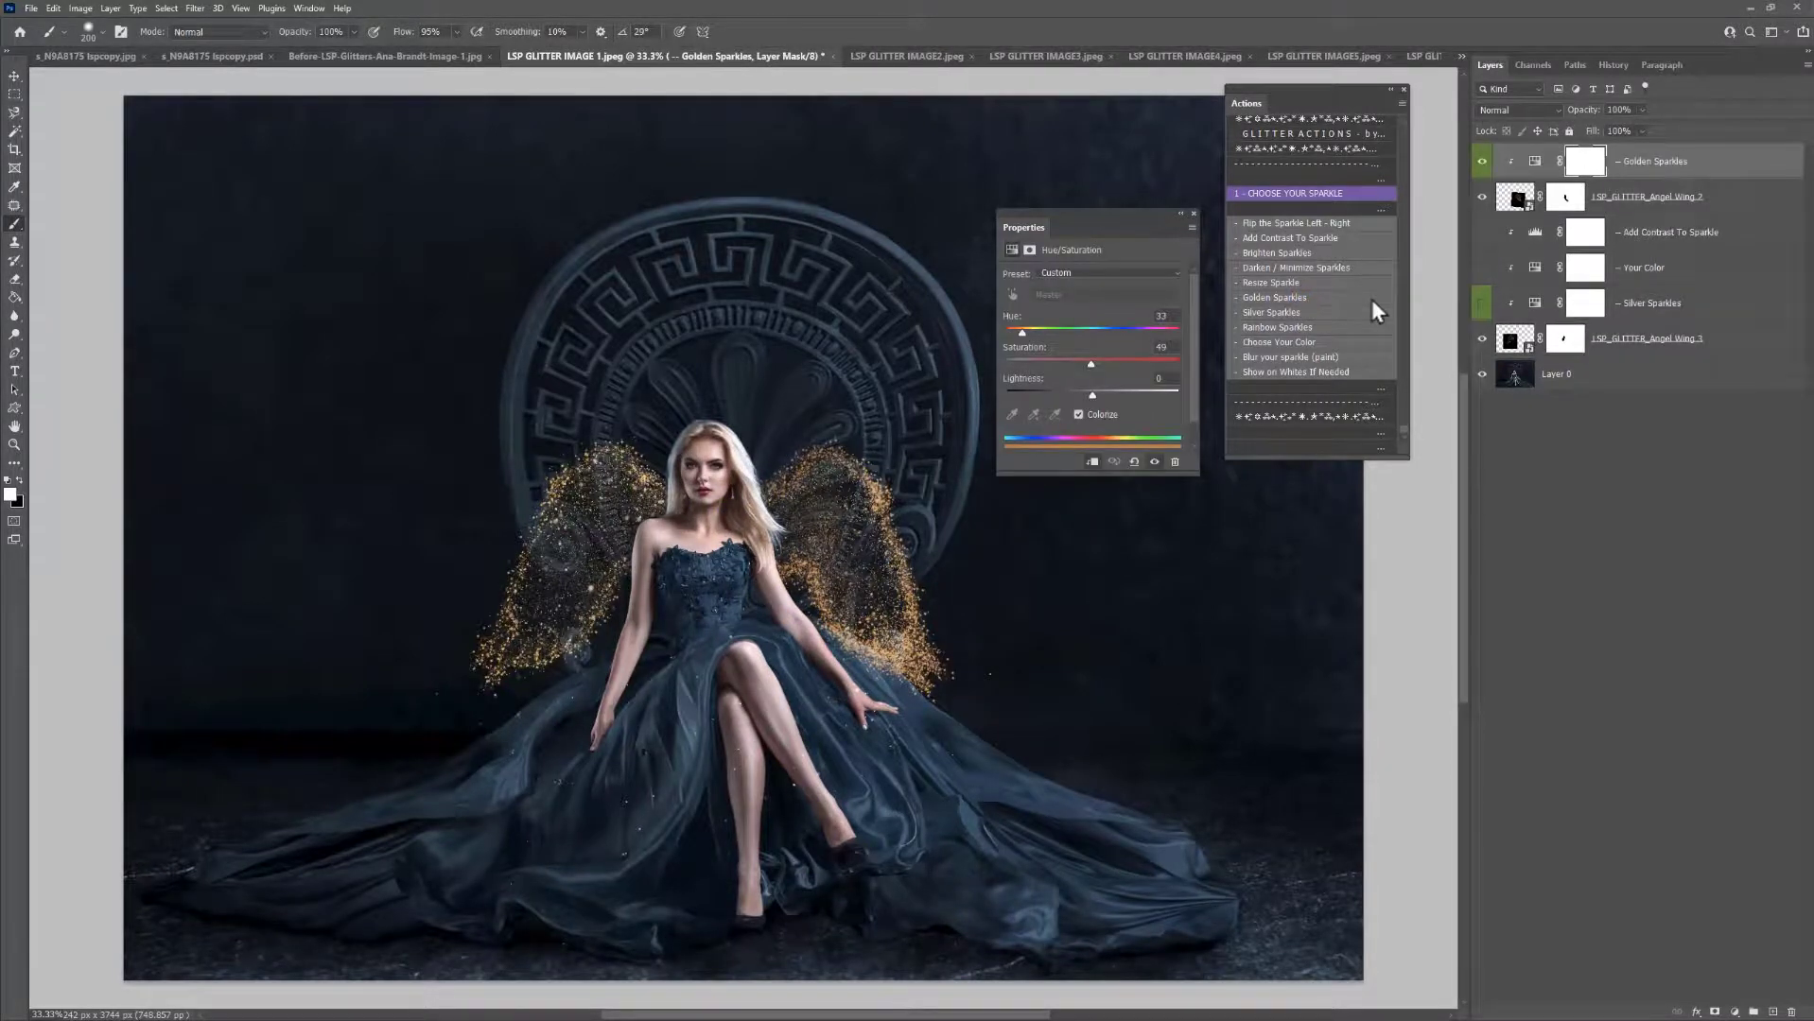
{"action": "left_click", "coordinate": [1663, 341]}
{"action": "left_click", "coordinate": [1291, 298]}
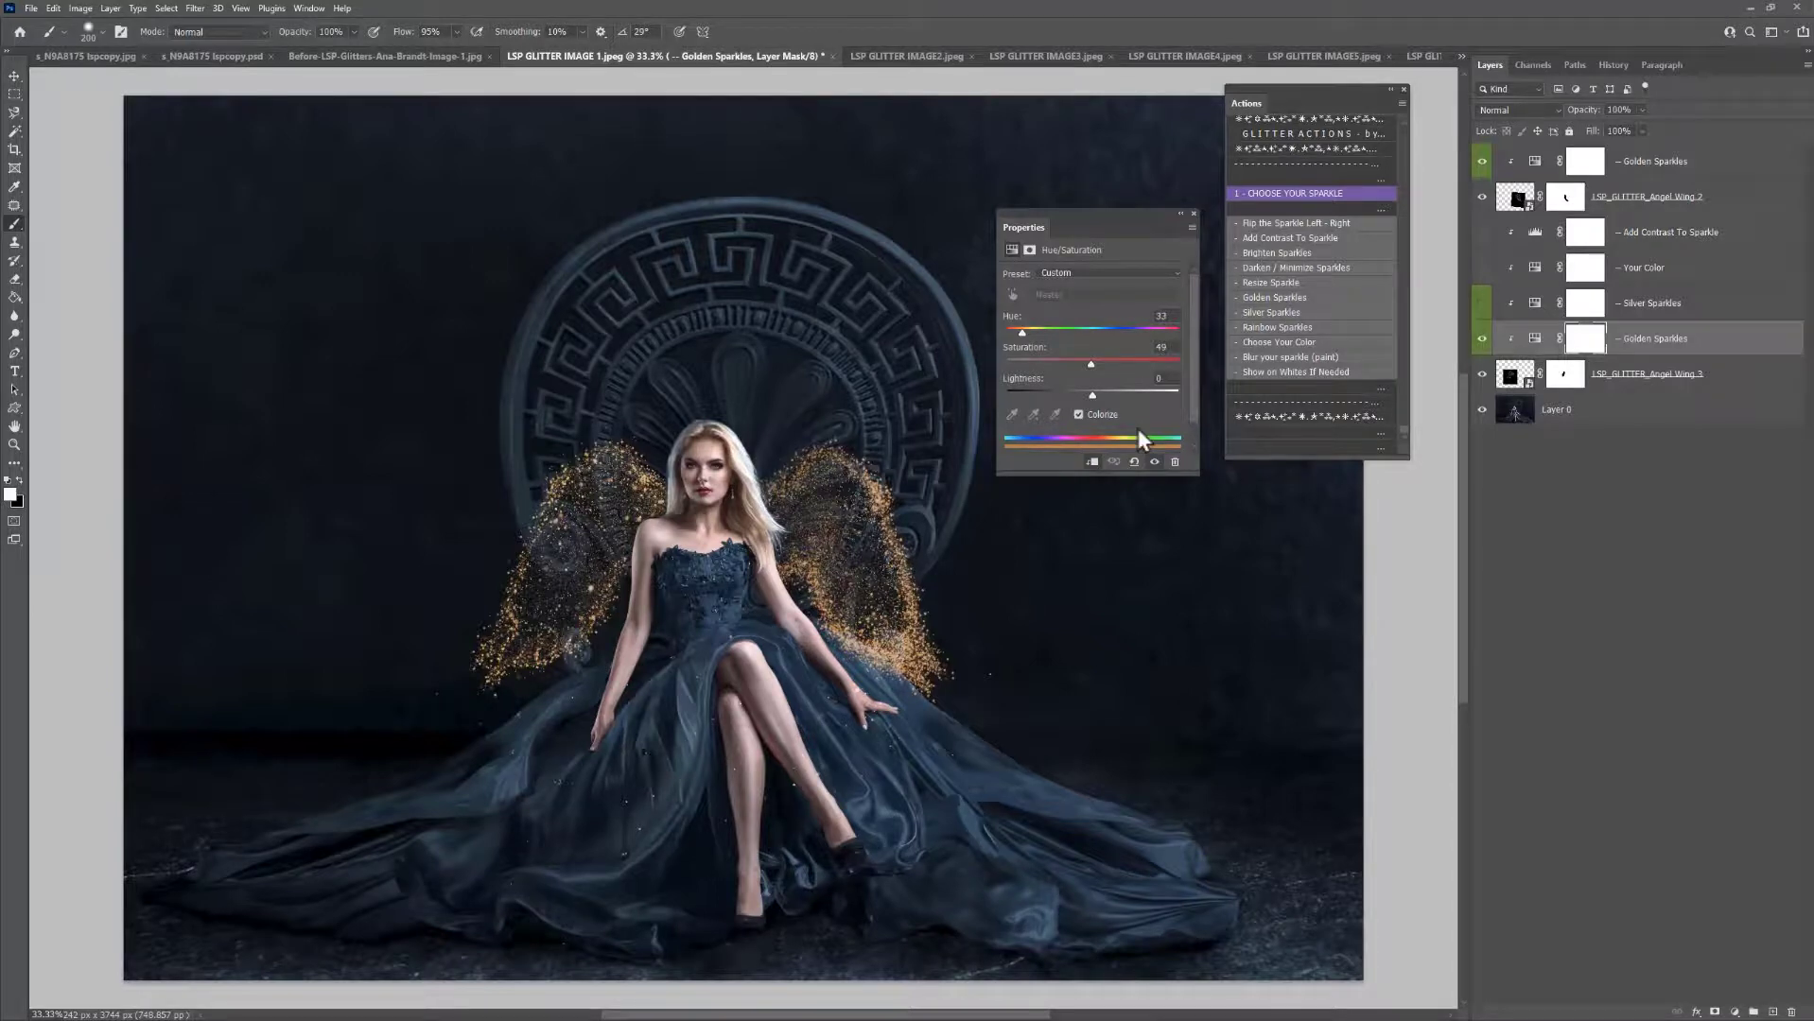
Run 1 - CHOOSE YOUR SPARKLE again and place LSP_GLITTER-Glitter Wing 1.jpg over the throne portrait
{"action": "left_click", "coordinate": [1297, 193]}
{"action": "left_click", "coordinate": [859, 509]}
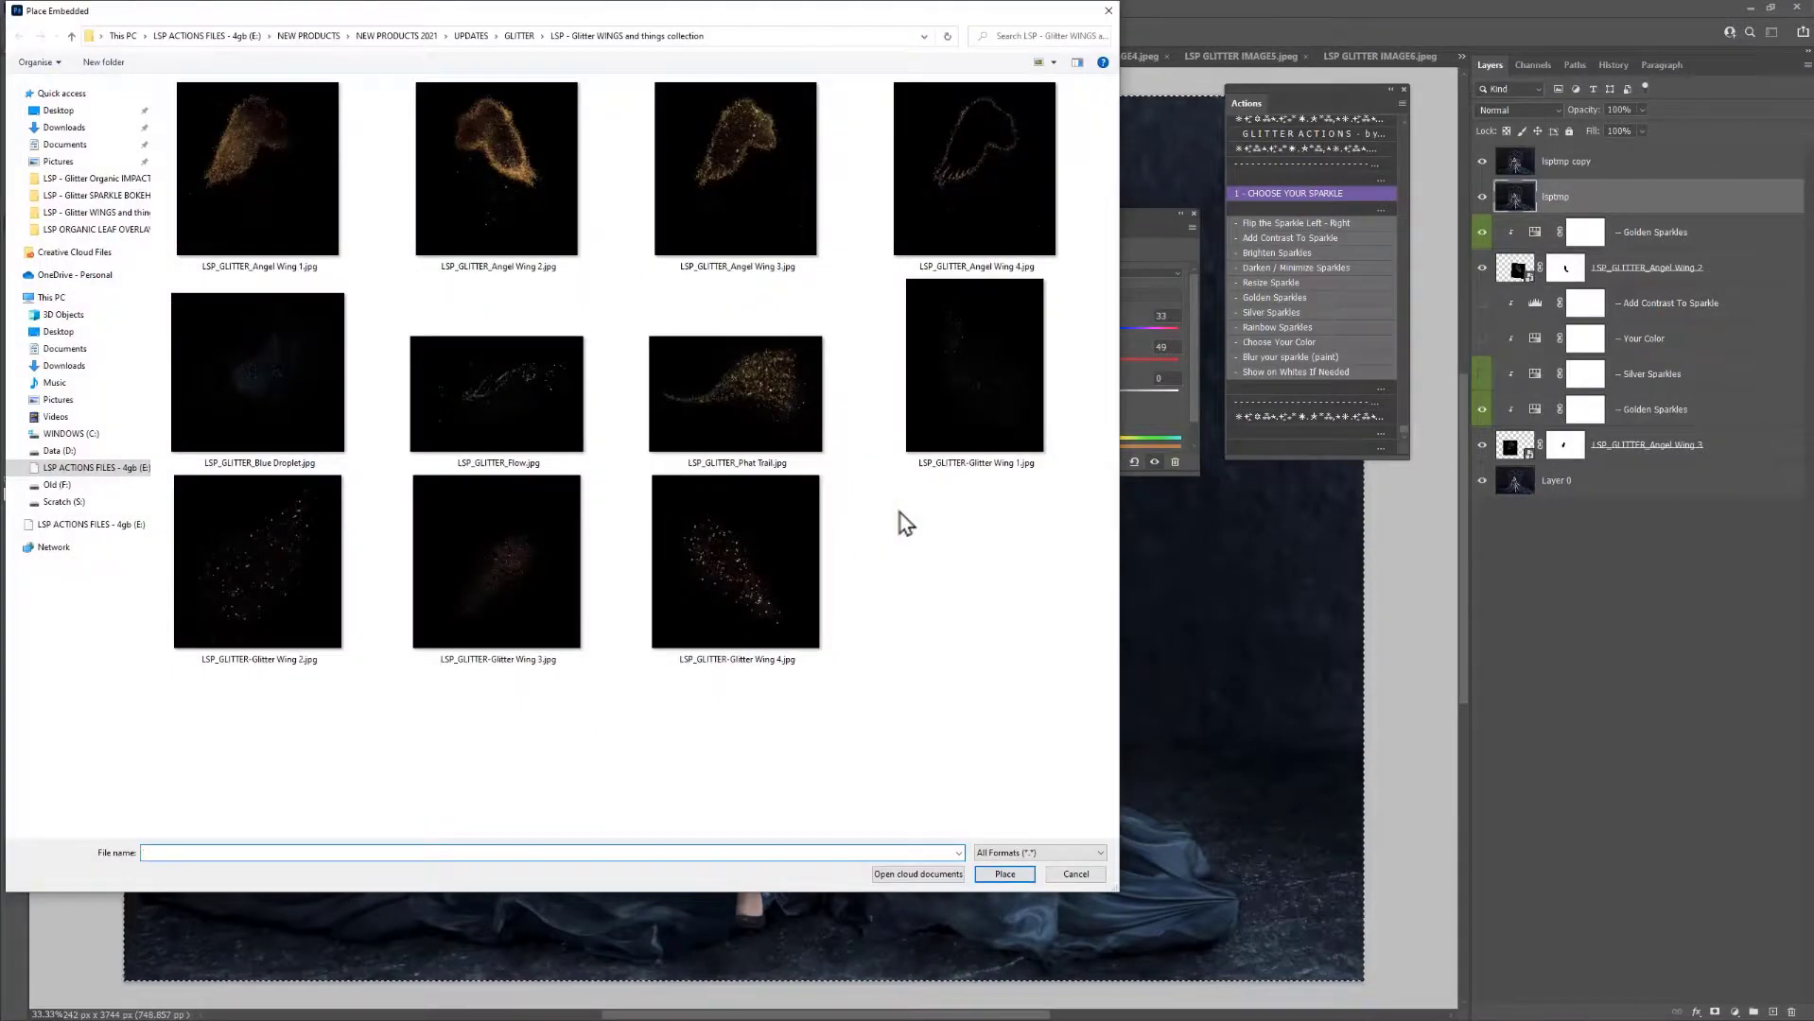
{"action": "left_click", "coordinate": [993, 364]}
{"action": "left_click", "coordinate": [995, 868]}
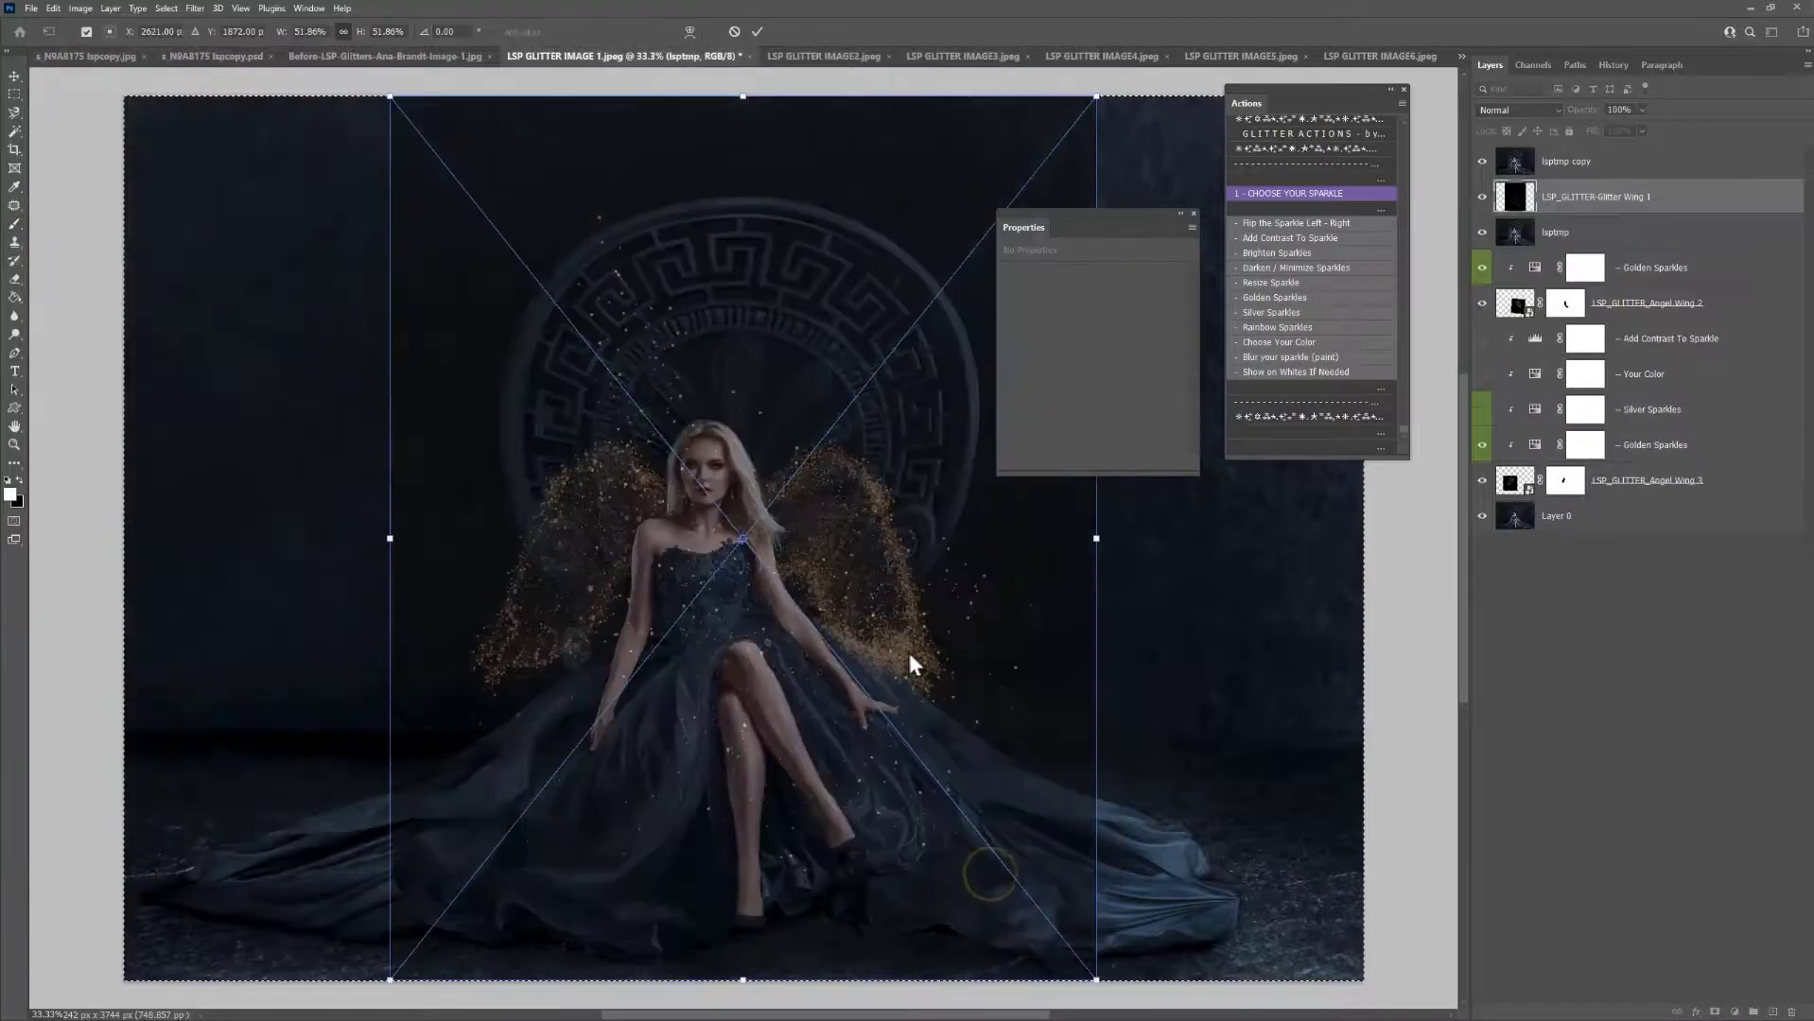
Rotate the Glitter Wing 1 overlay to about -112.2° and enlarge it to about 81.7% across the throne portrait
{"action": "left_click_drag", "start_coordinate": [995, 695], "coordinate": [889, 445]}
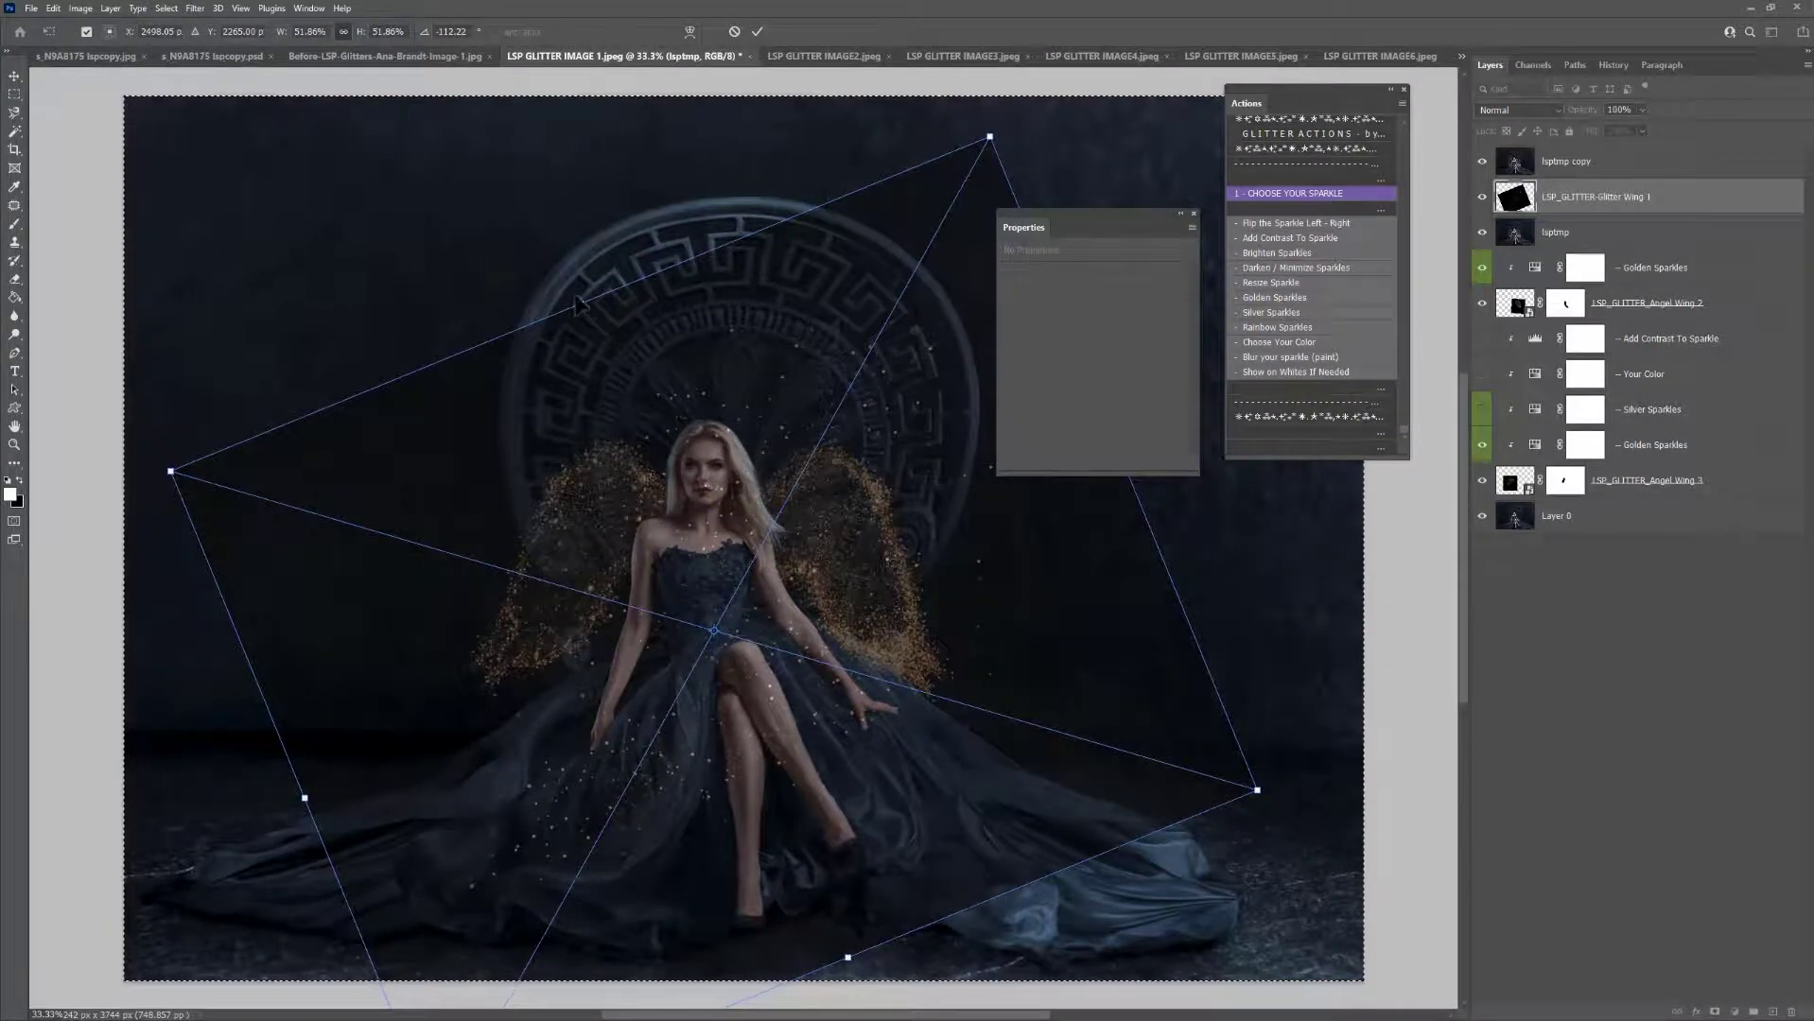
{"action": "left_click_drag", "start_coordinate": [580, 304], "coordinate": [796, 490]}
{"action": "key", "text": "Return"}
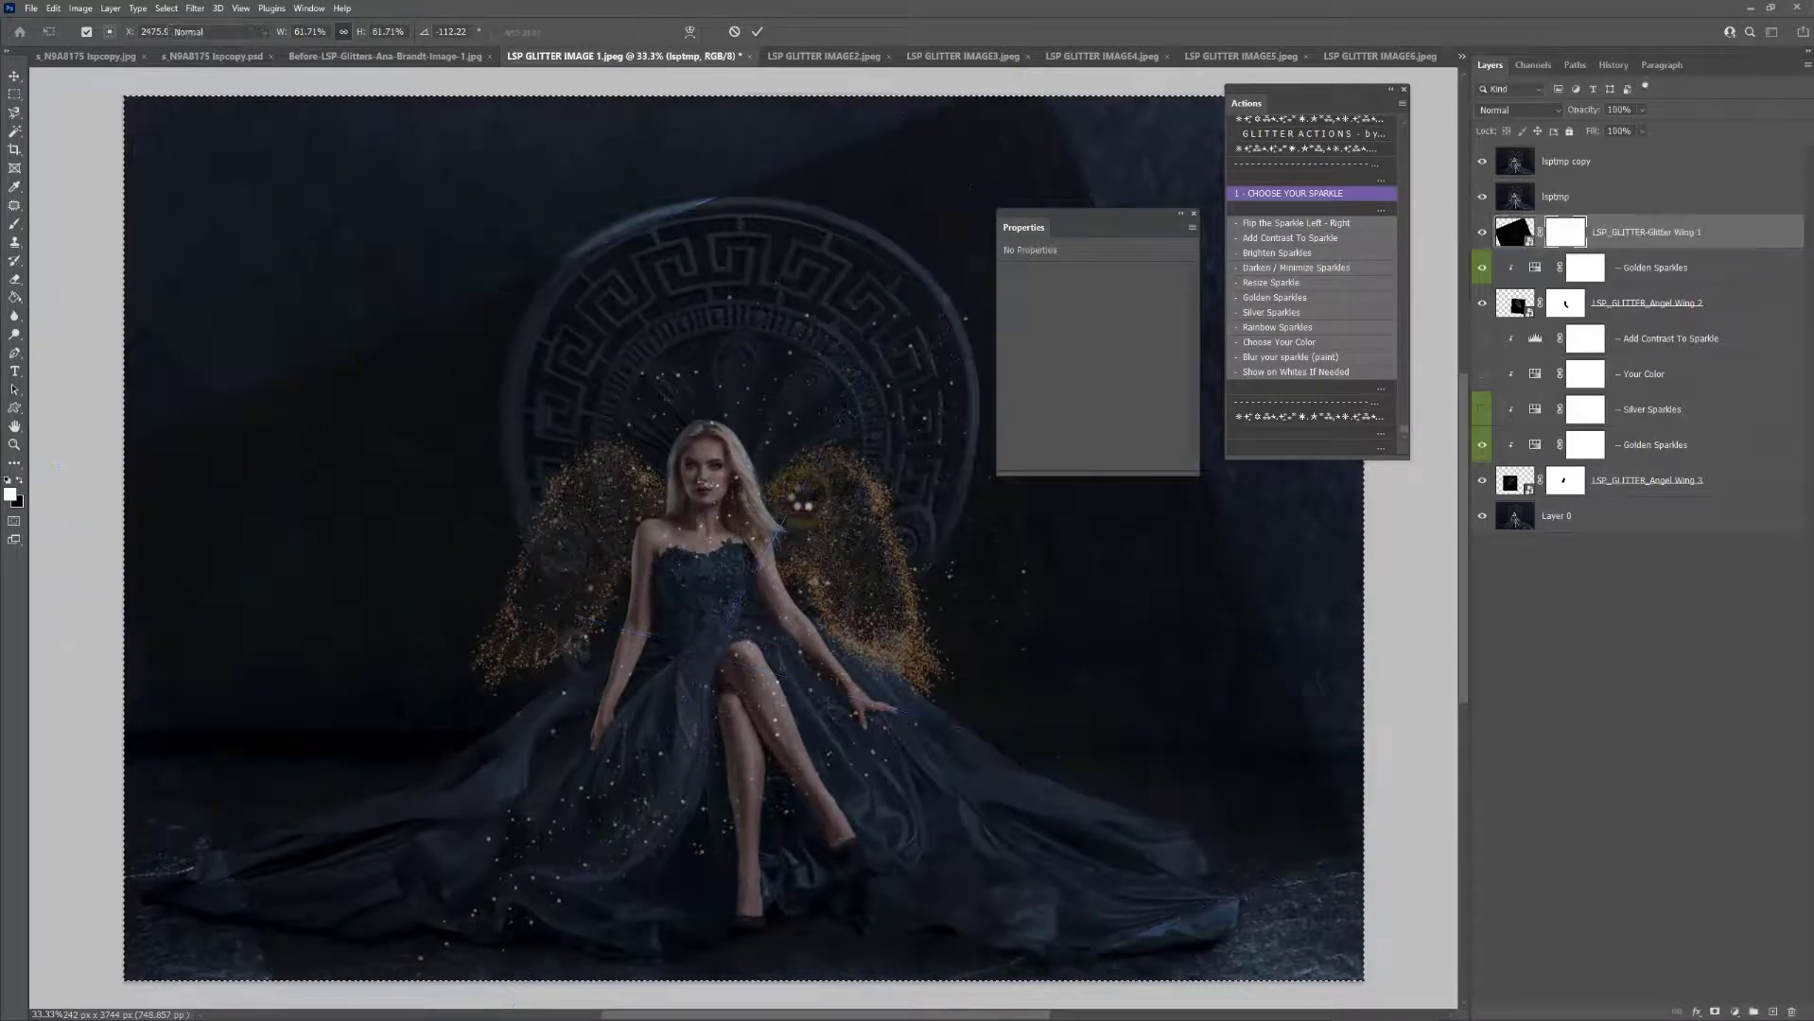
{"action": "left_click", "coordinate": [958, 509]}
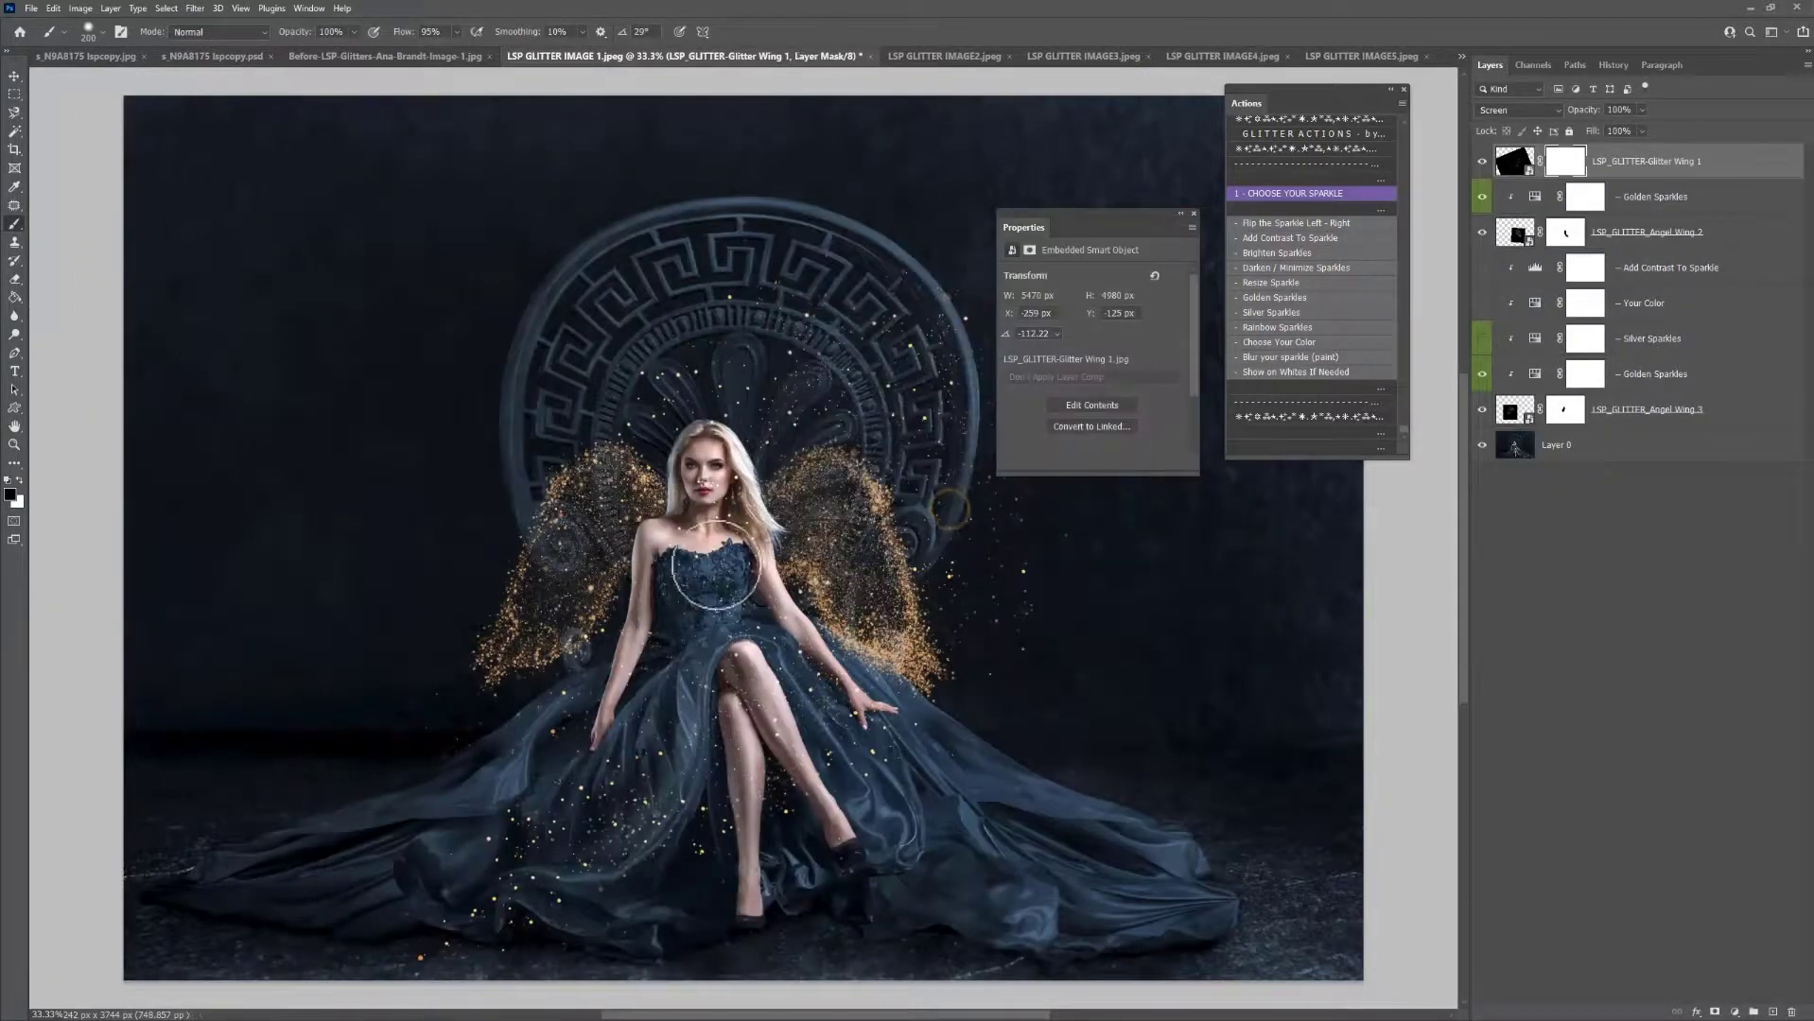
Mask the Glitter Wing 1 sparkles off the woman's face and upper body, and run Golden Sparkles on that layer
{"action": "mouse_move", "coordinate": [681, 534]}
{"action": "left_mouse_down"}
{"action": "mouse_move", "coordinate": [702, 668]}
{"action": "mouse_move", "coordinate": [714, 600]}
{"action": "mouse_move", "coordinate": [691, 556]}
{"action": "mouse_move", "coordinate": [719, 473]}
{"action": "left_mouse_up"}
{"action": "left_click", "coordinate": [1295, 297]}
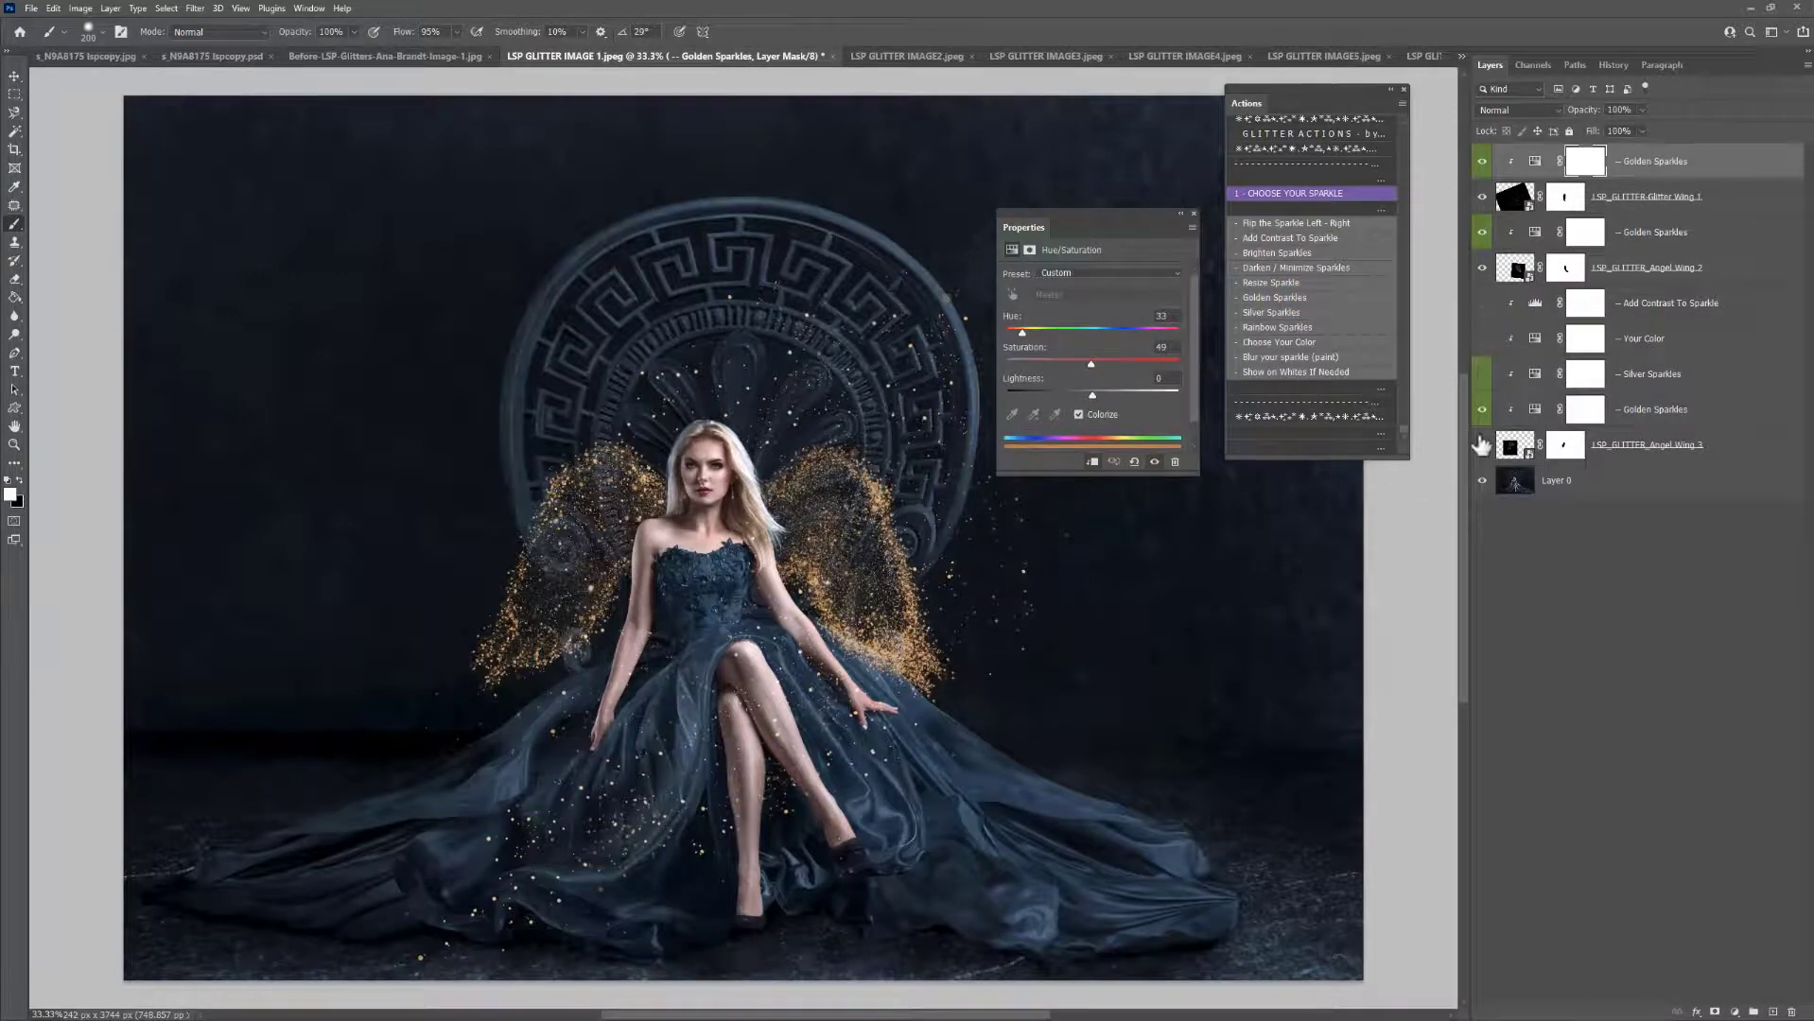
Hide all glitter layers and show only Angel Wing 3 and Angel Wing 2 with their golden color, keeping Glitter Wing 1 hidden
{"action": "left_click_drag", "start_coordinate": [1482, 444], "coordinate": [1475, 173]}
{"action": "left_click", "coordinate": [1475, 162]}
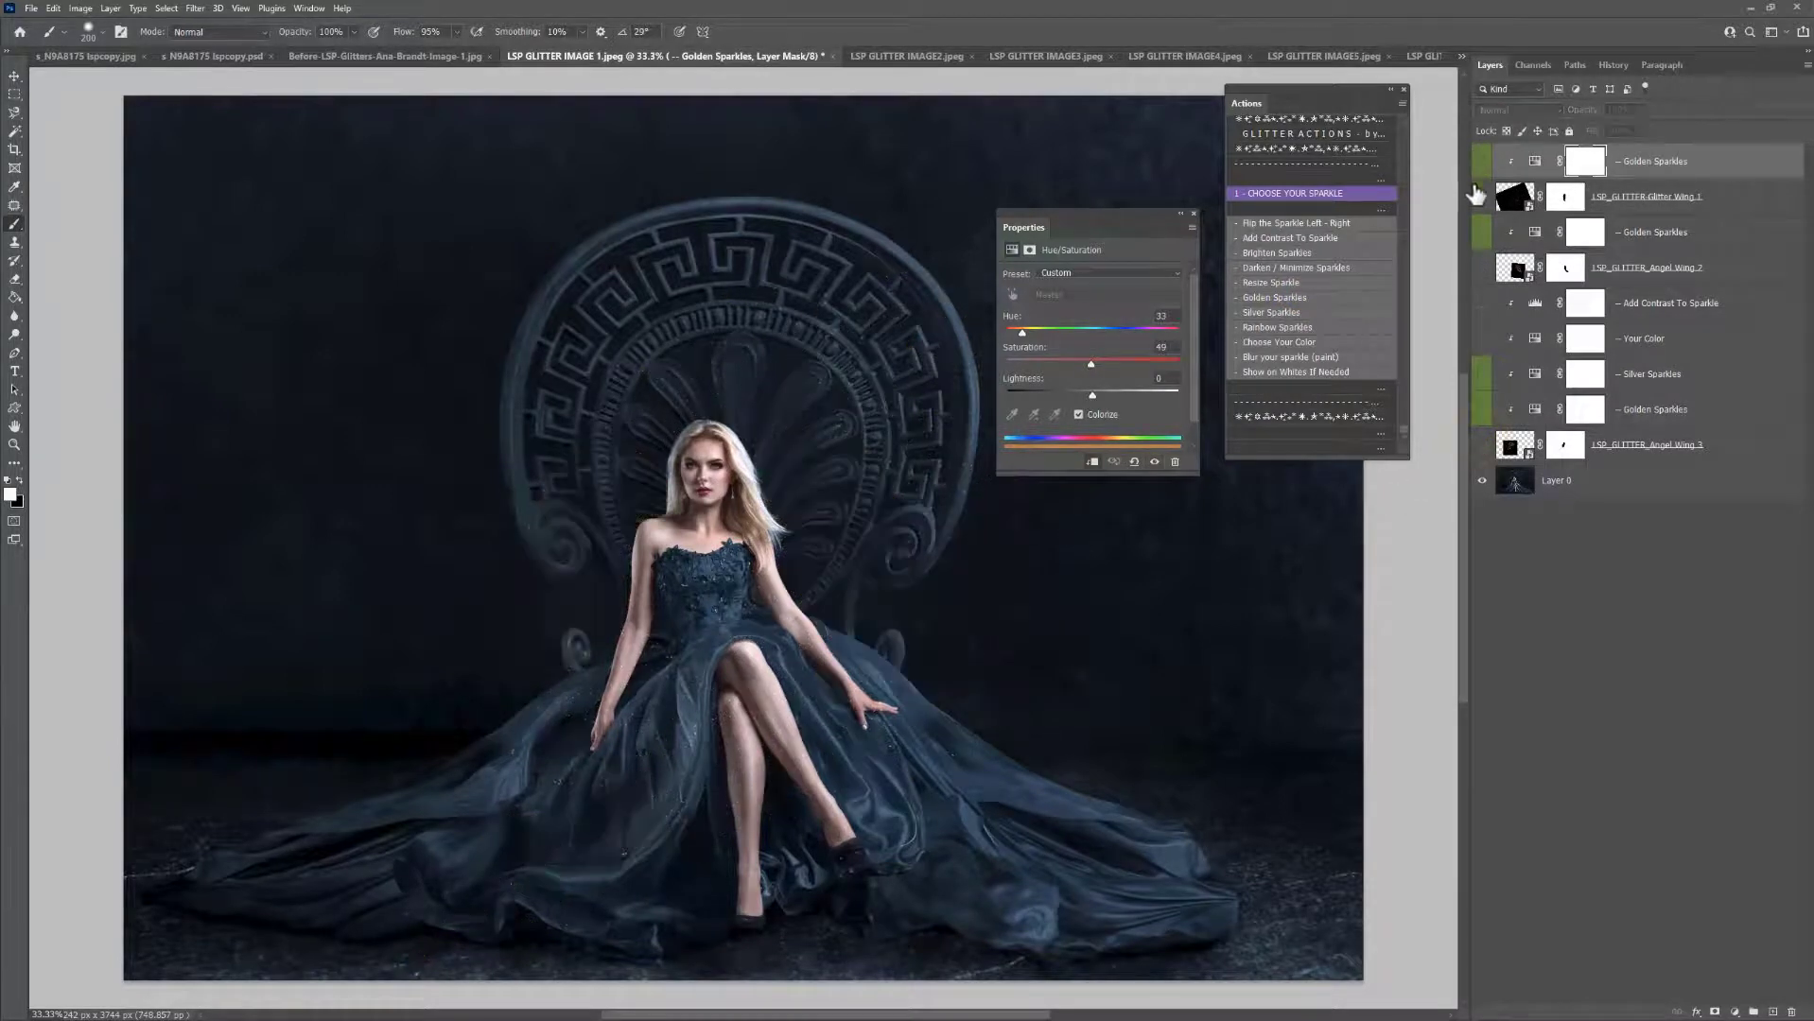
{"action": "left_click", "coordinate": [1482, 444]}
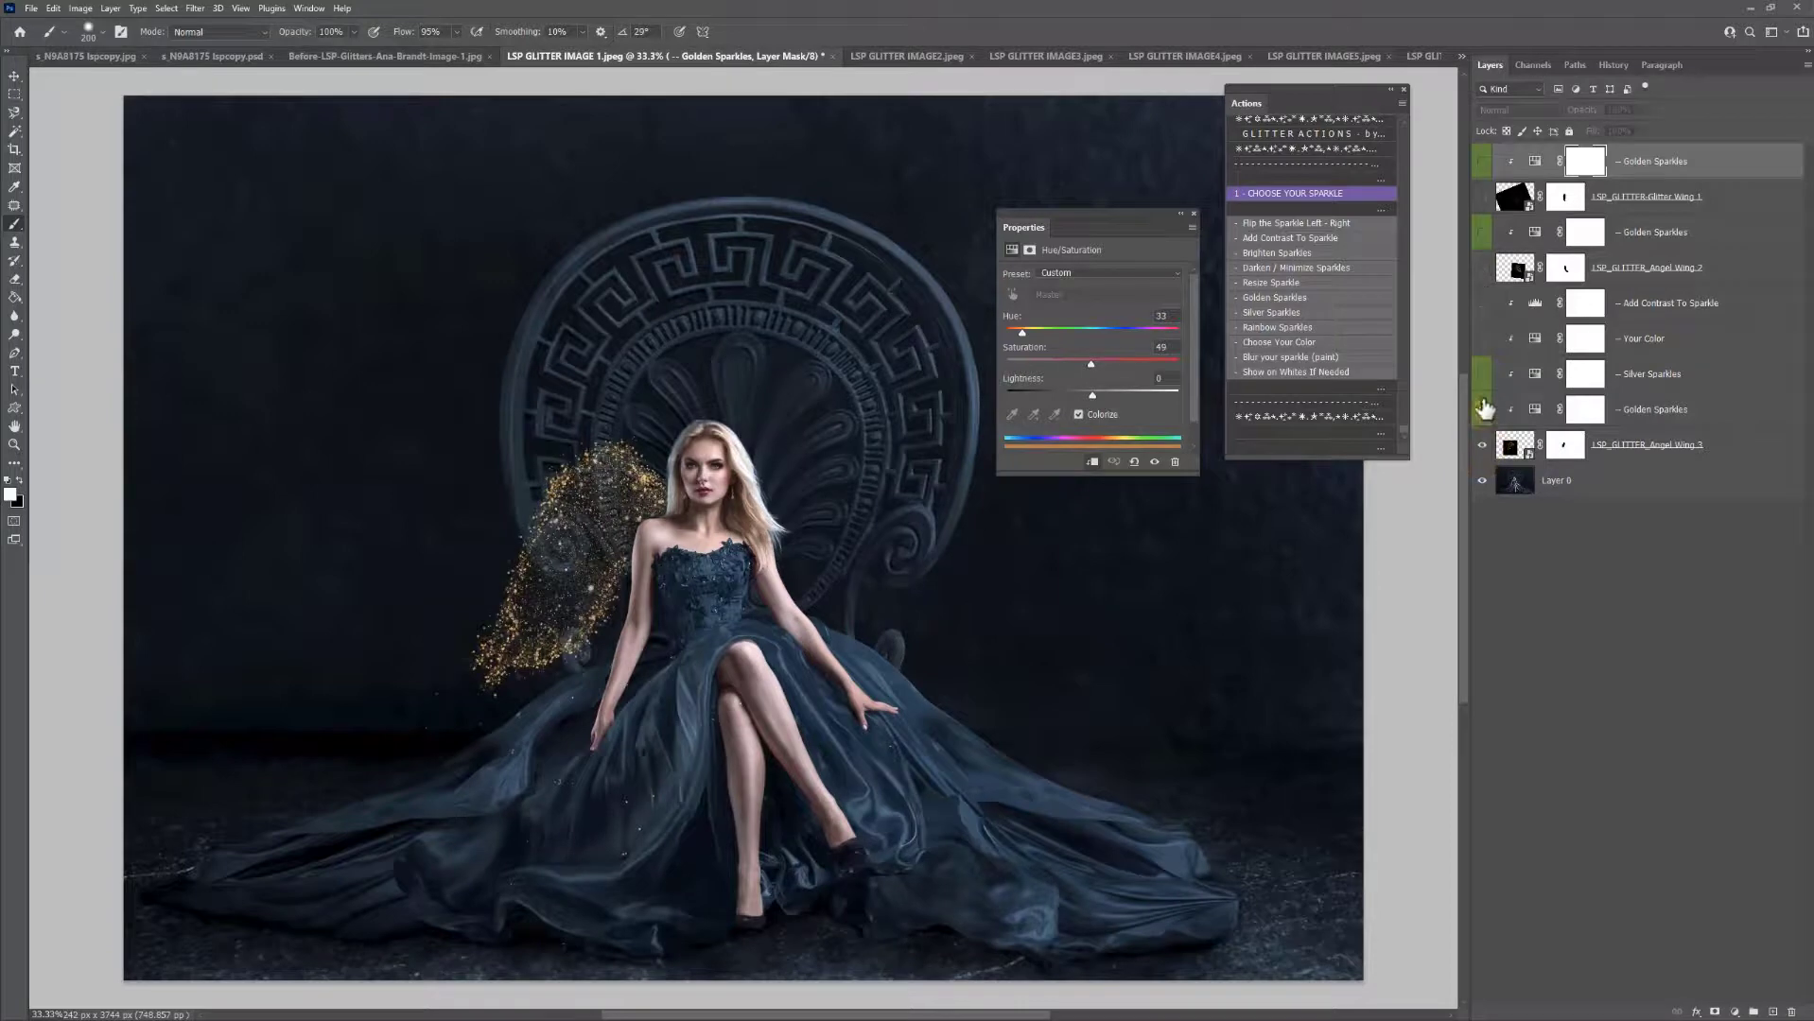
{"action": "left_click_drag", "start_coordinate": [1482, 274], "coordinate": [1485, 196]}
{"action": "left_click", "coordinate": [1482, 195]}
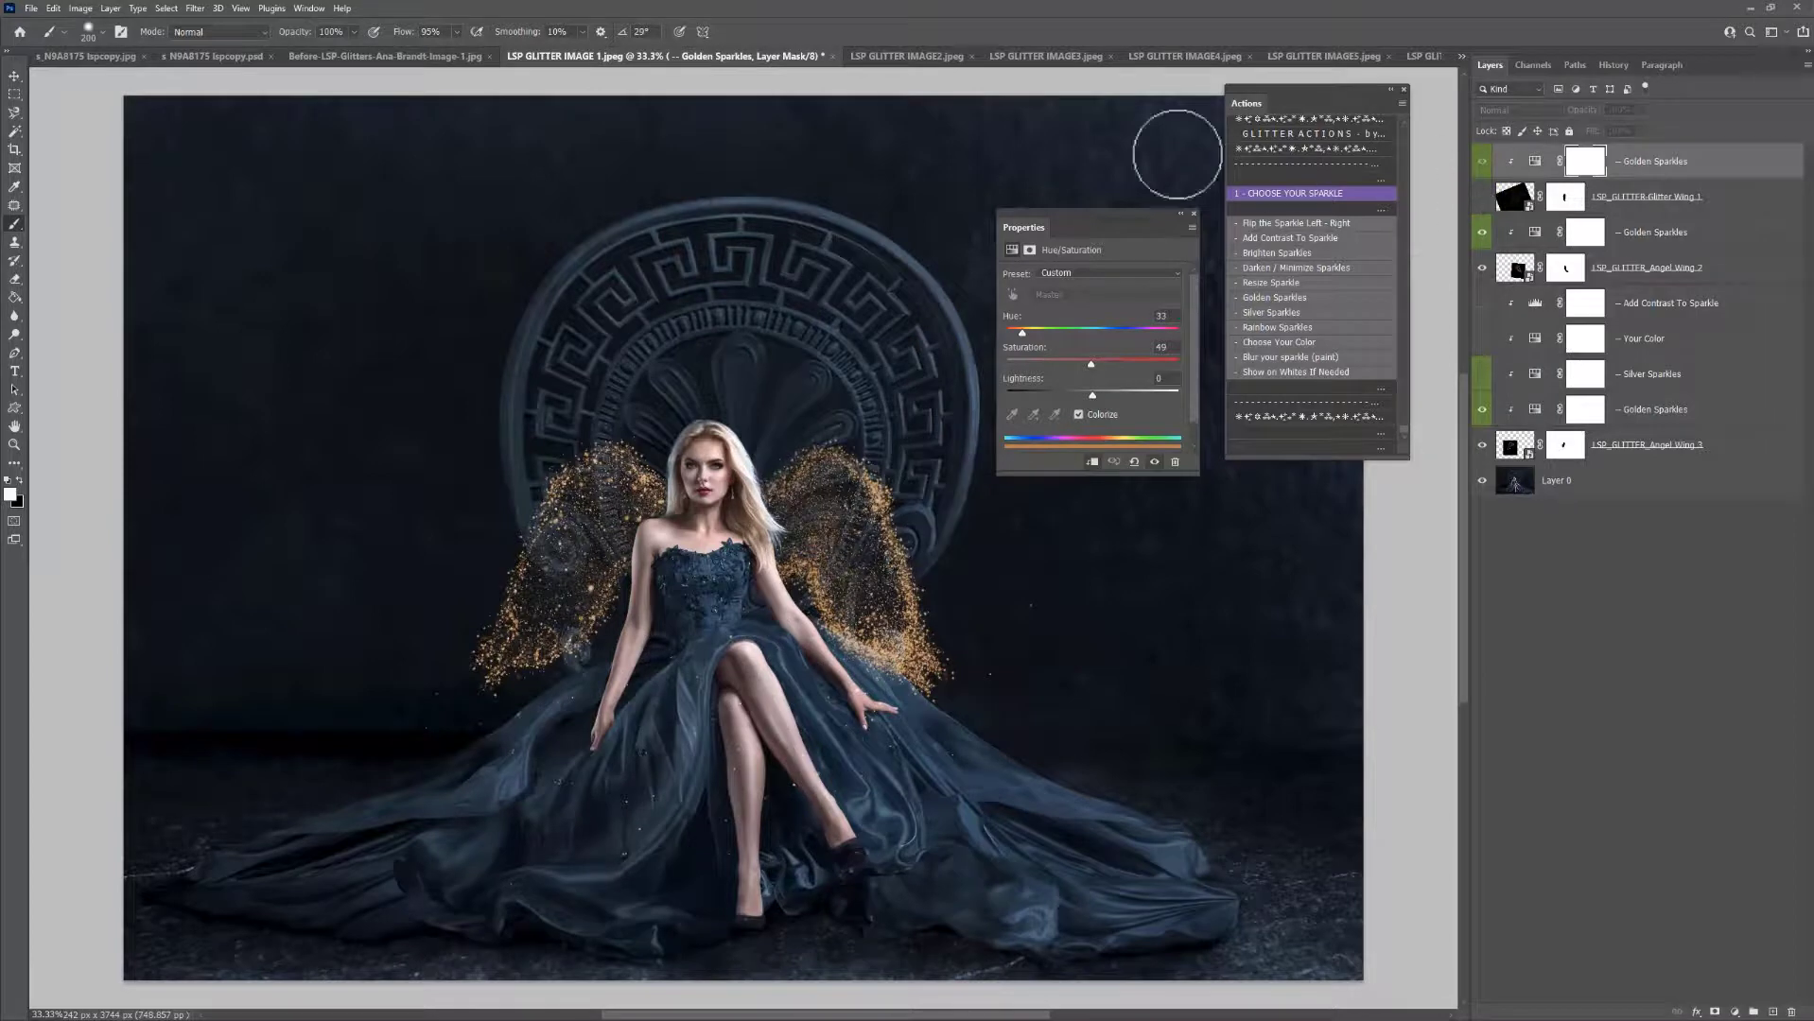
Switch to LSP GLITTER IMAGE4.jpeg and hide its existing glitter overlays and their contrast and darkening adjustments
{"action": "left_click", "coordinate": [346, 59]}
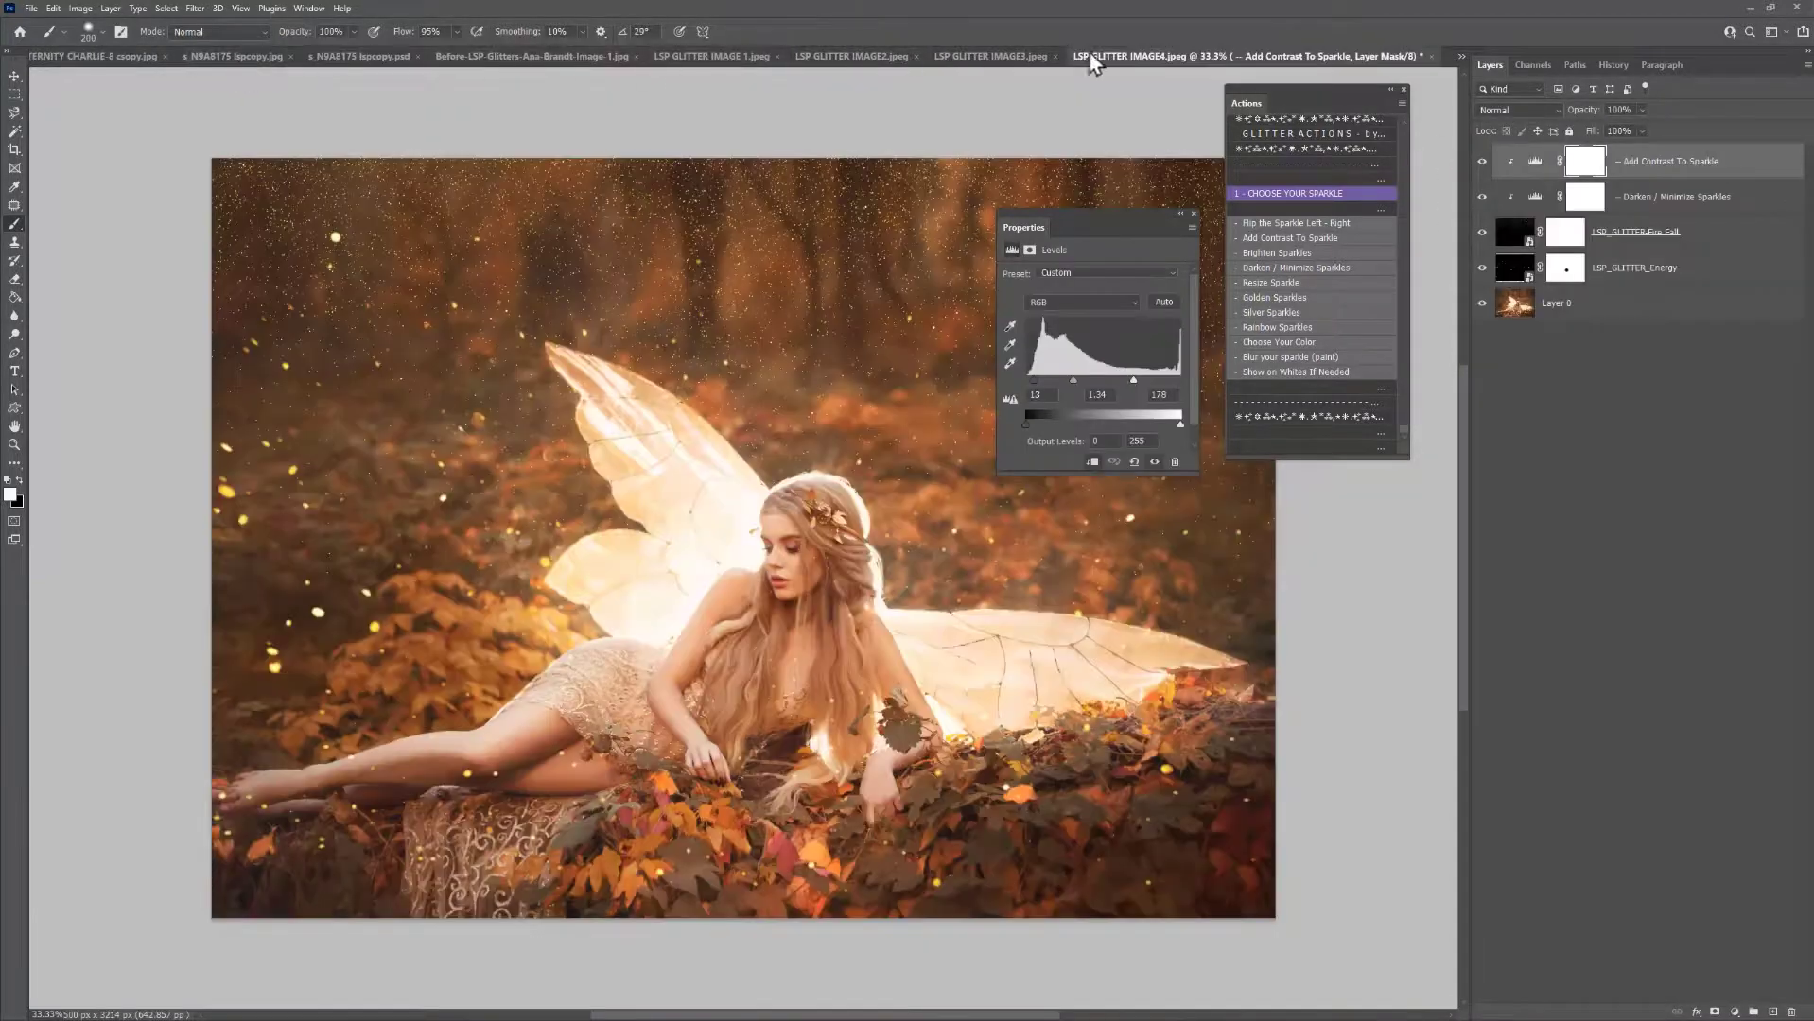
{"action": "left_click", "coordinate": [1091, 55]}
{"action": "left_click_drag", "start_coordinate": [1482, 278], "coordinate": [1482, 160]}
Run 1 - CHOOSE YOUR SPARKLE and place LSP_SPARKLE_Broke n' Pretty.jpg from the Glitter SPARKLE BOKEH collection over the fairy portrait
{"action": "left_click", "coordinate": [1285, 193]}
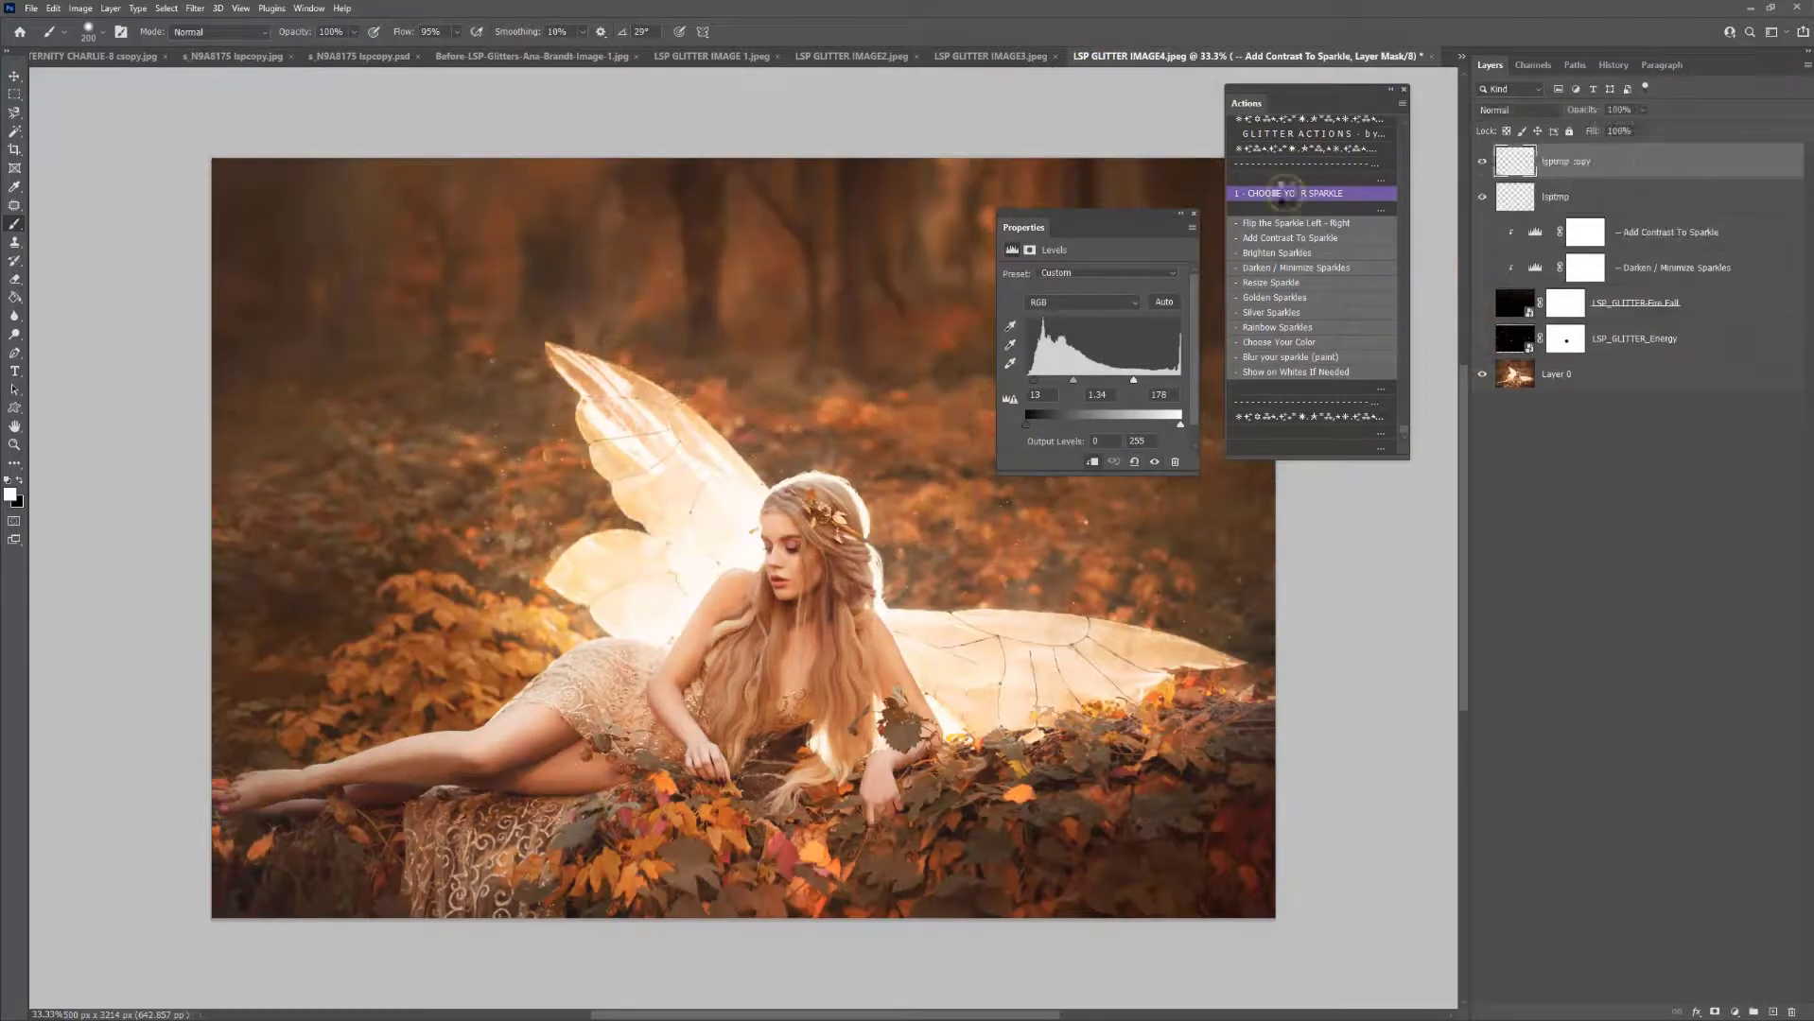
{"action": "left_click", "coordinate": [866, 507]}
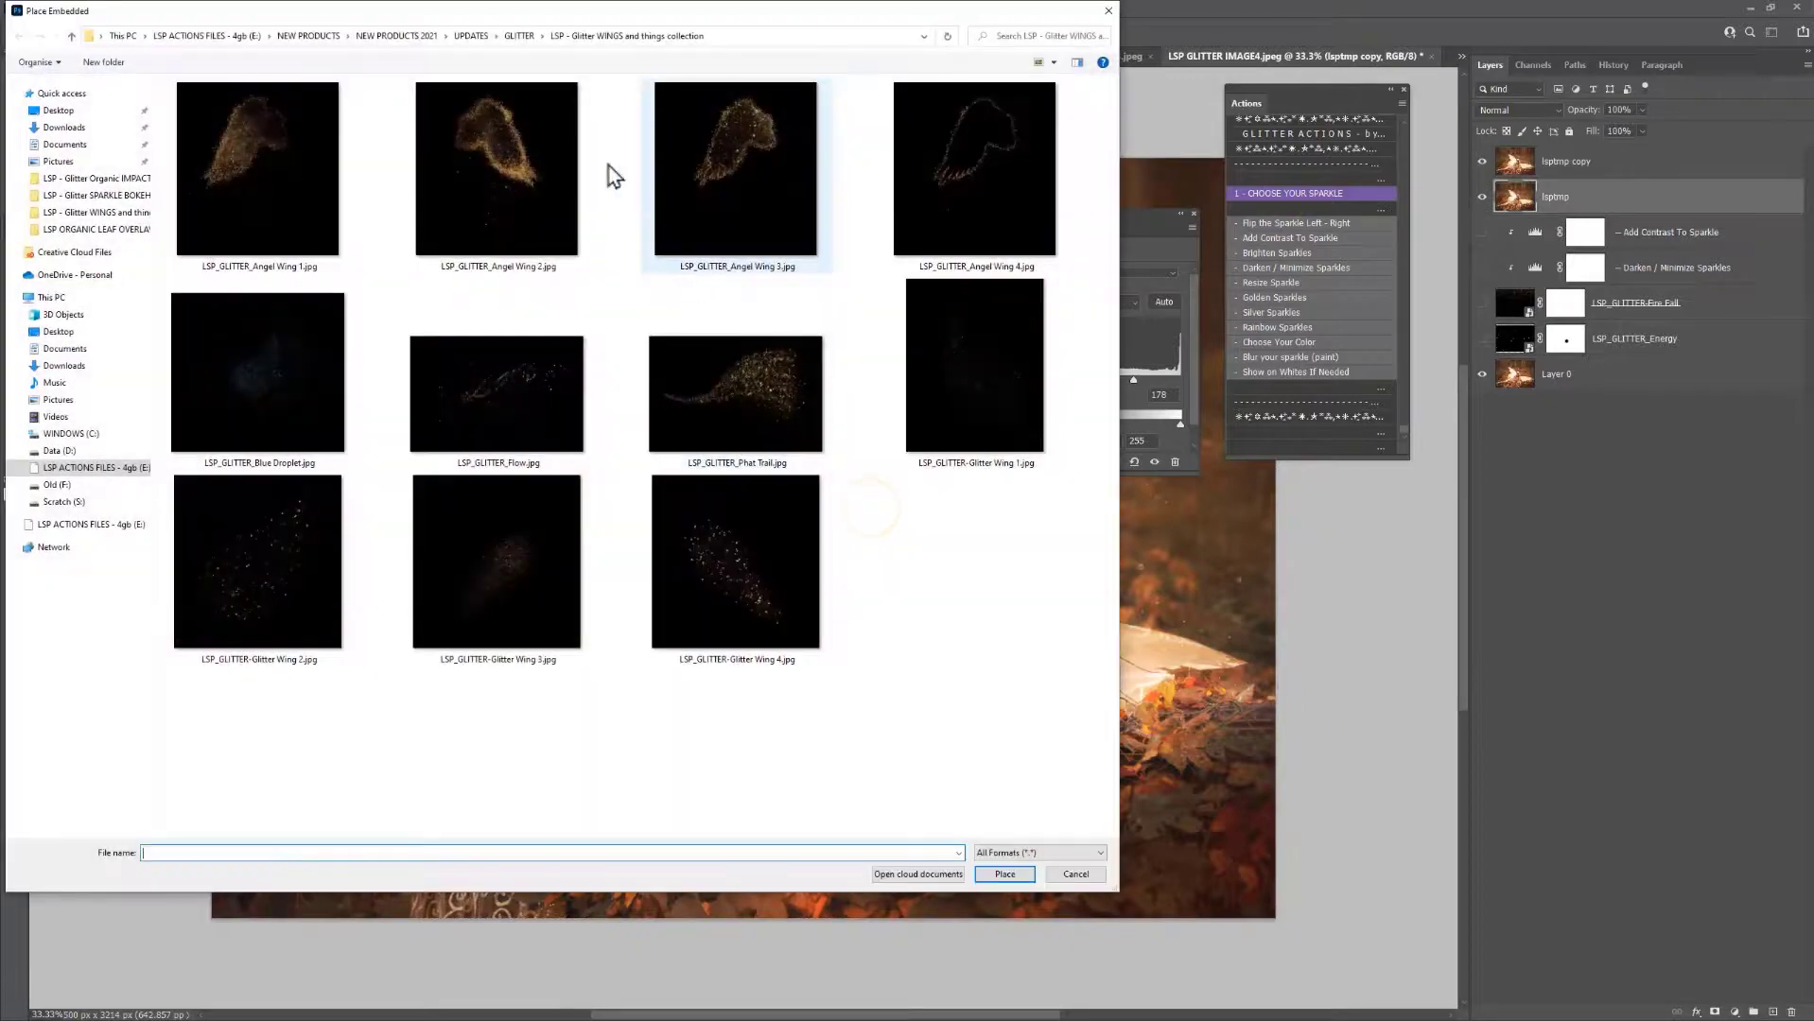
{"action": "left_click", "coordinate": [519, 36]}
{"action": "double_click", "coordinate": [508, 132]}
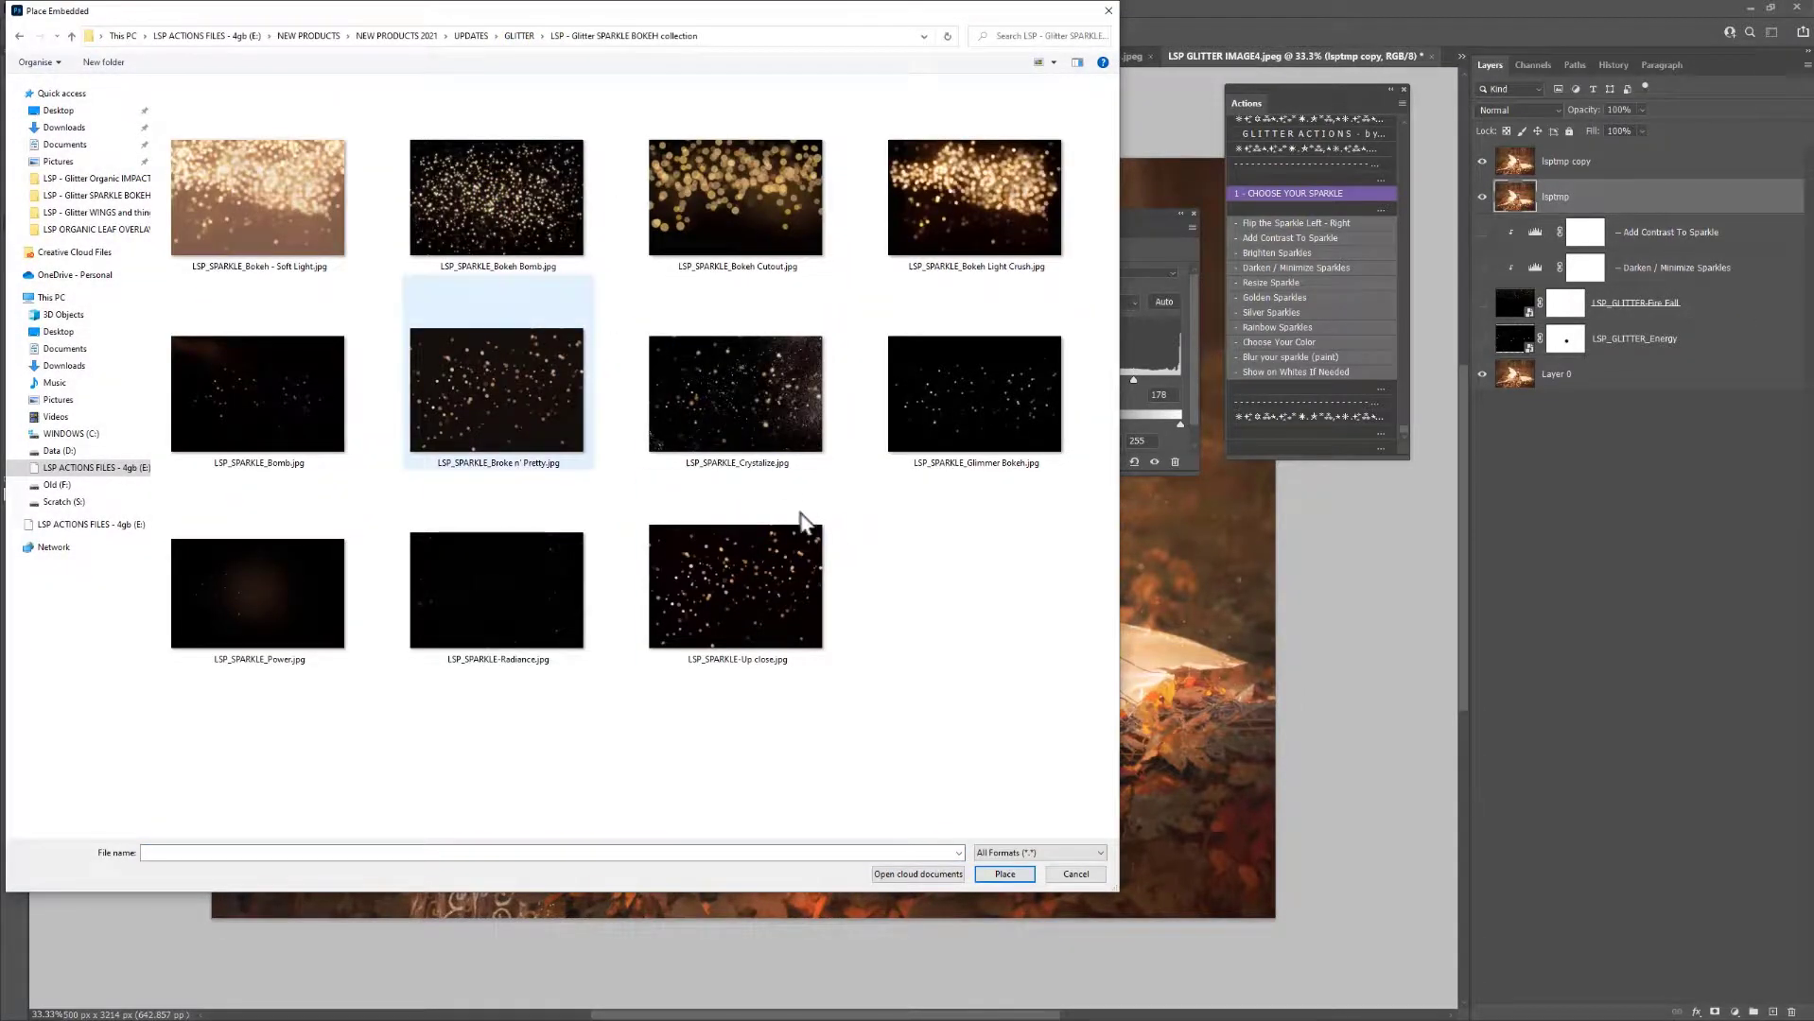
{"action": "double_click", "coordinate": [473, 401]}
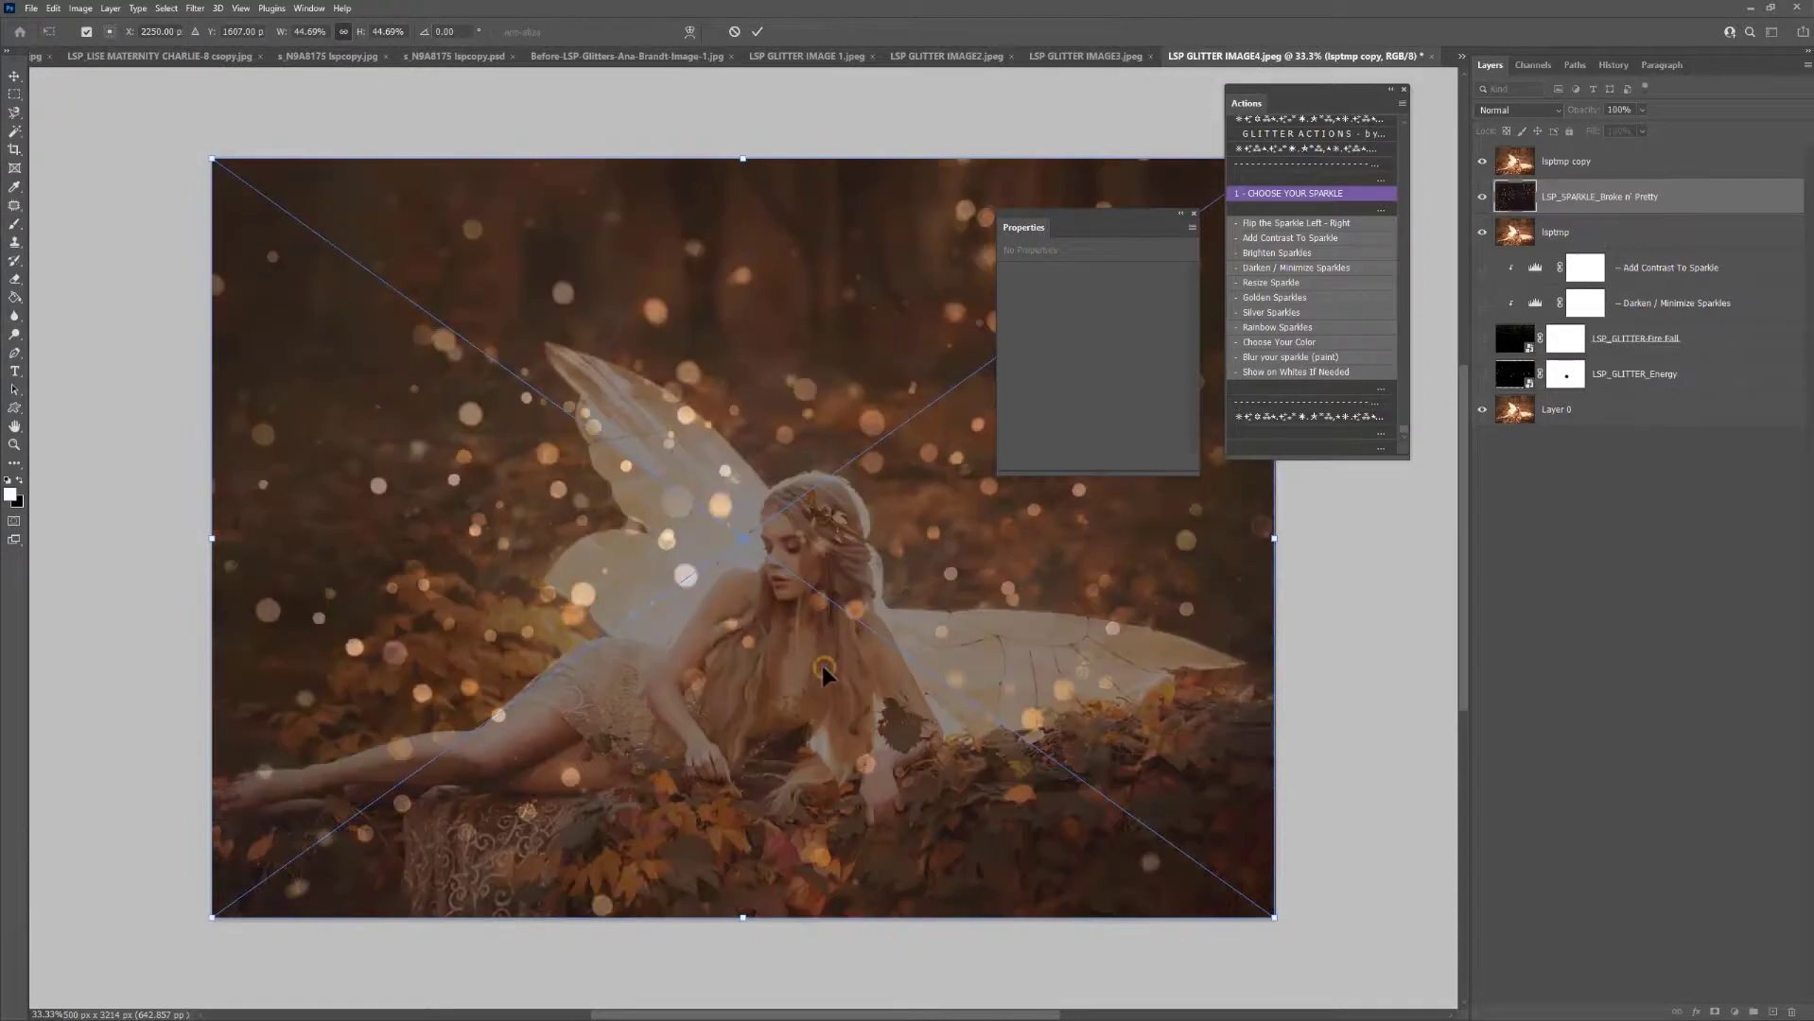
{"action": "key", "text": "Return"}
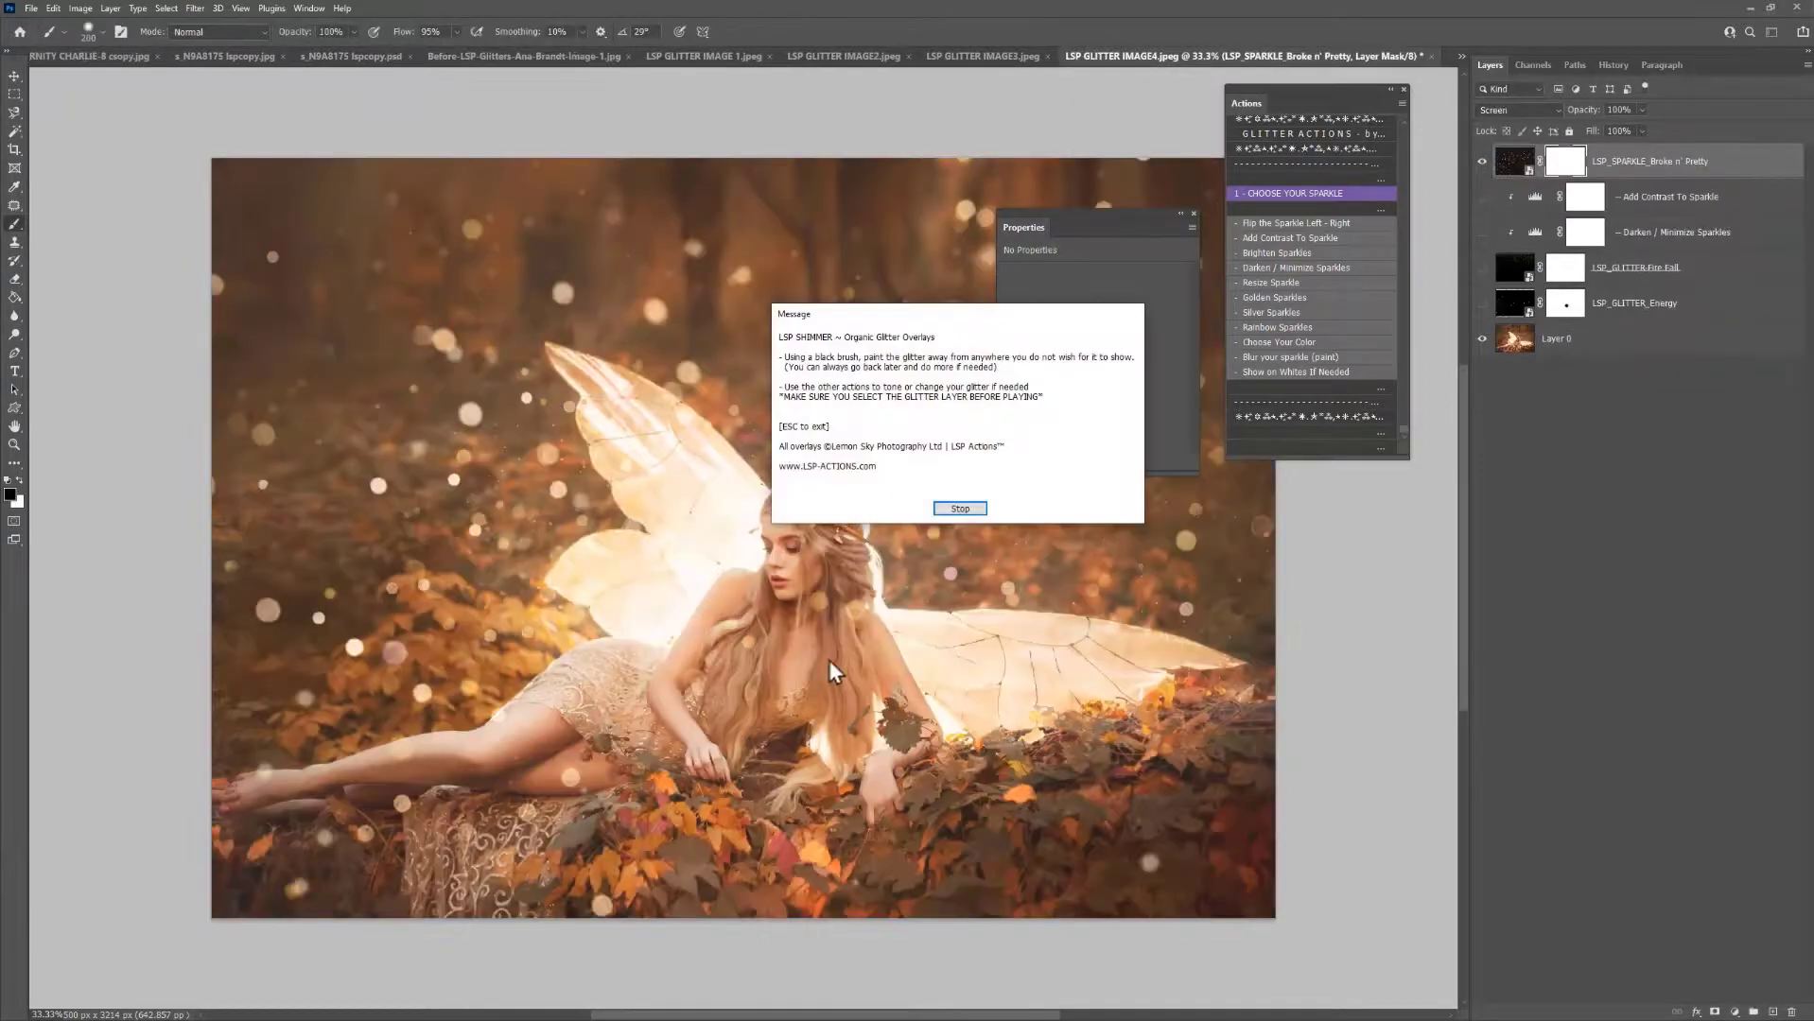
{"action": "left_click", "coordinate": [960, 507]}
Compare the portrait with and without the Broke n' Pretty overlay, and mask its bokeh off the woman's face and body
{"action": "left_click", "coordinate": [1482, 162]}
{"action": "left_click", "coordinate": [1482, 162]}
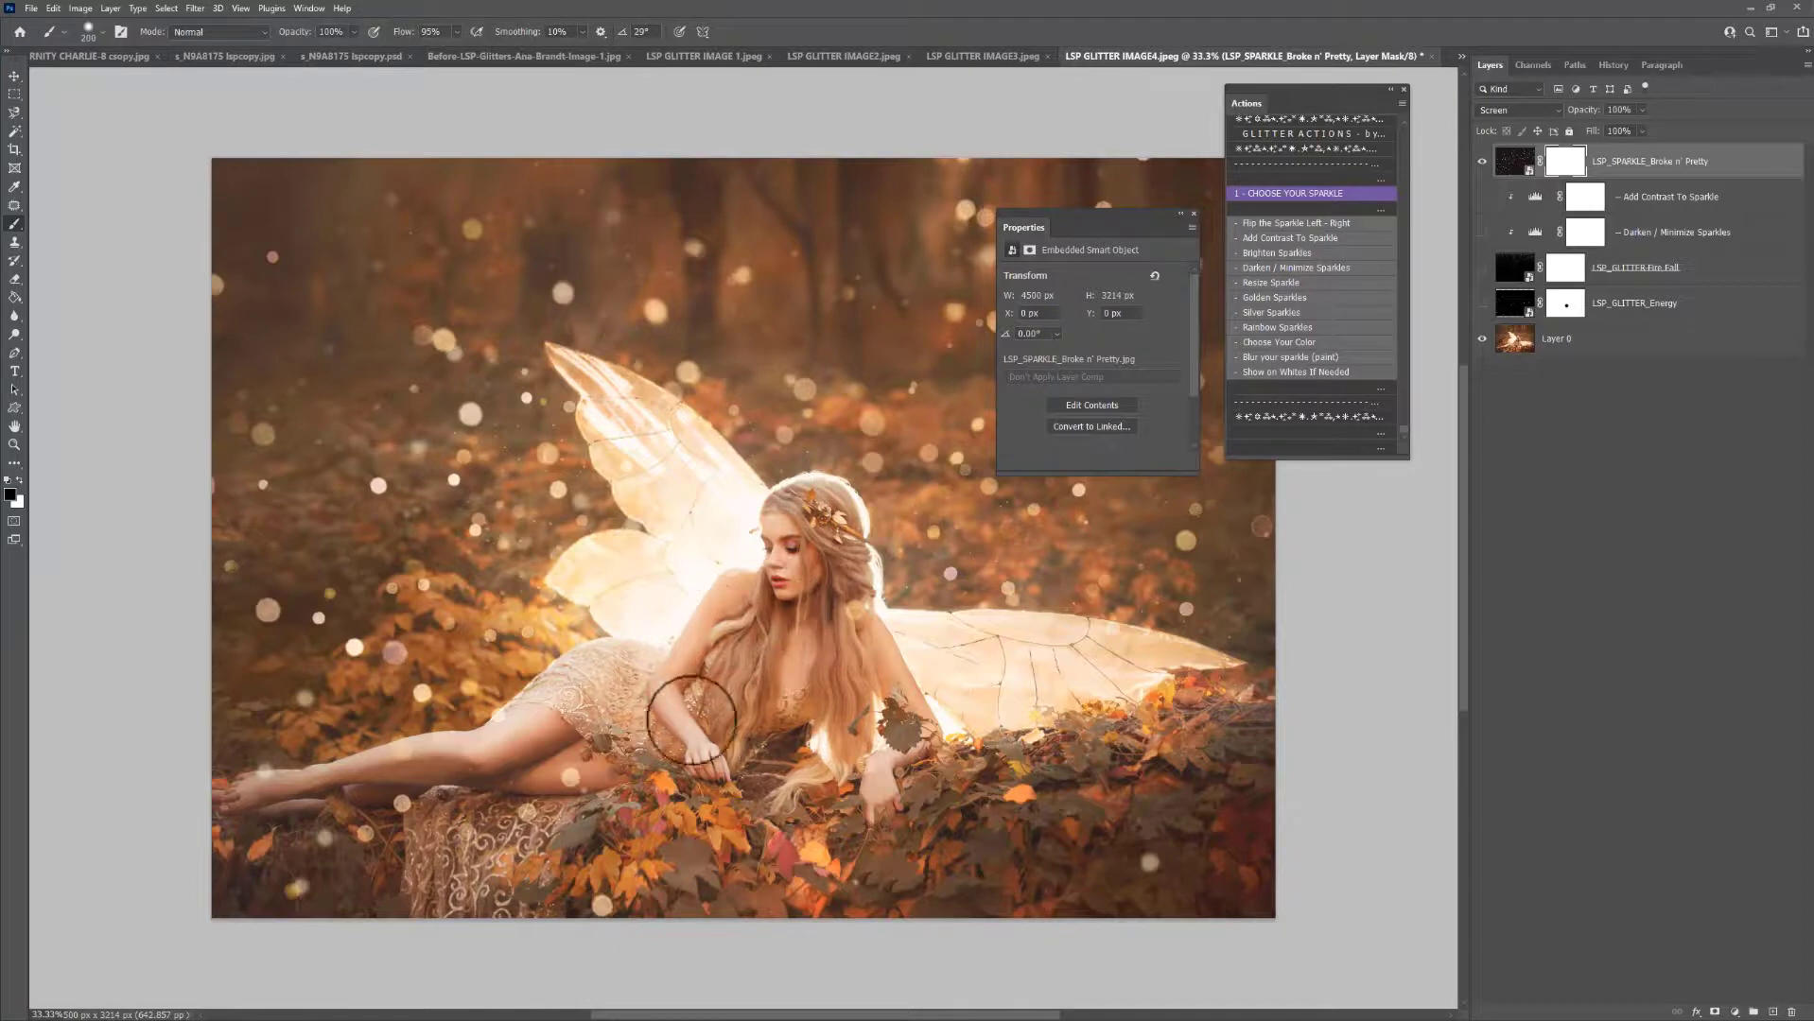
{"action": "left_click_drag", "start_coordinate": [819, 548], "coordinate": [817, 526]}
Run 1 - CHOOSE YOUR SPARKLE again, place LSP_SPARKLE_Power.jpg at its default size, and compare the portrait with and without it
{"action": "double_click", "coordinate": [1344, 193], "text": "ctrl"}
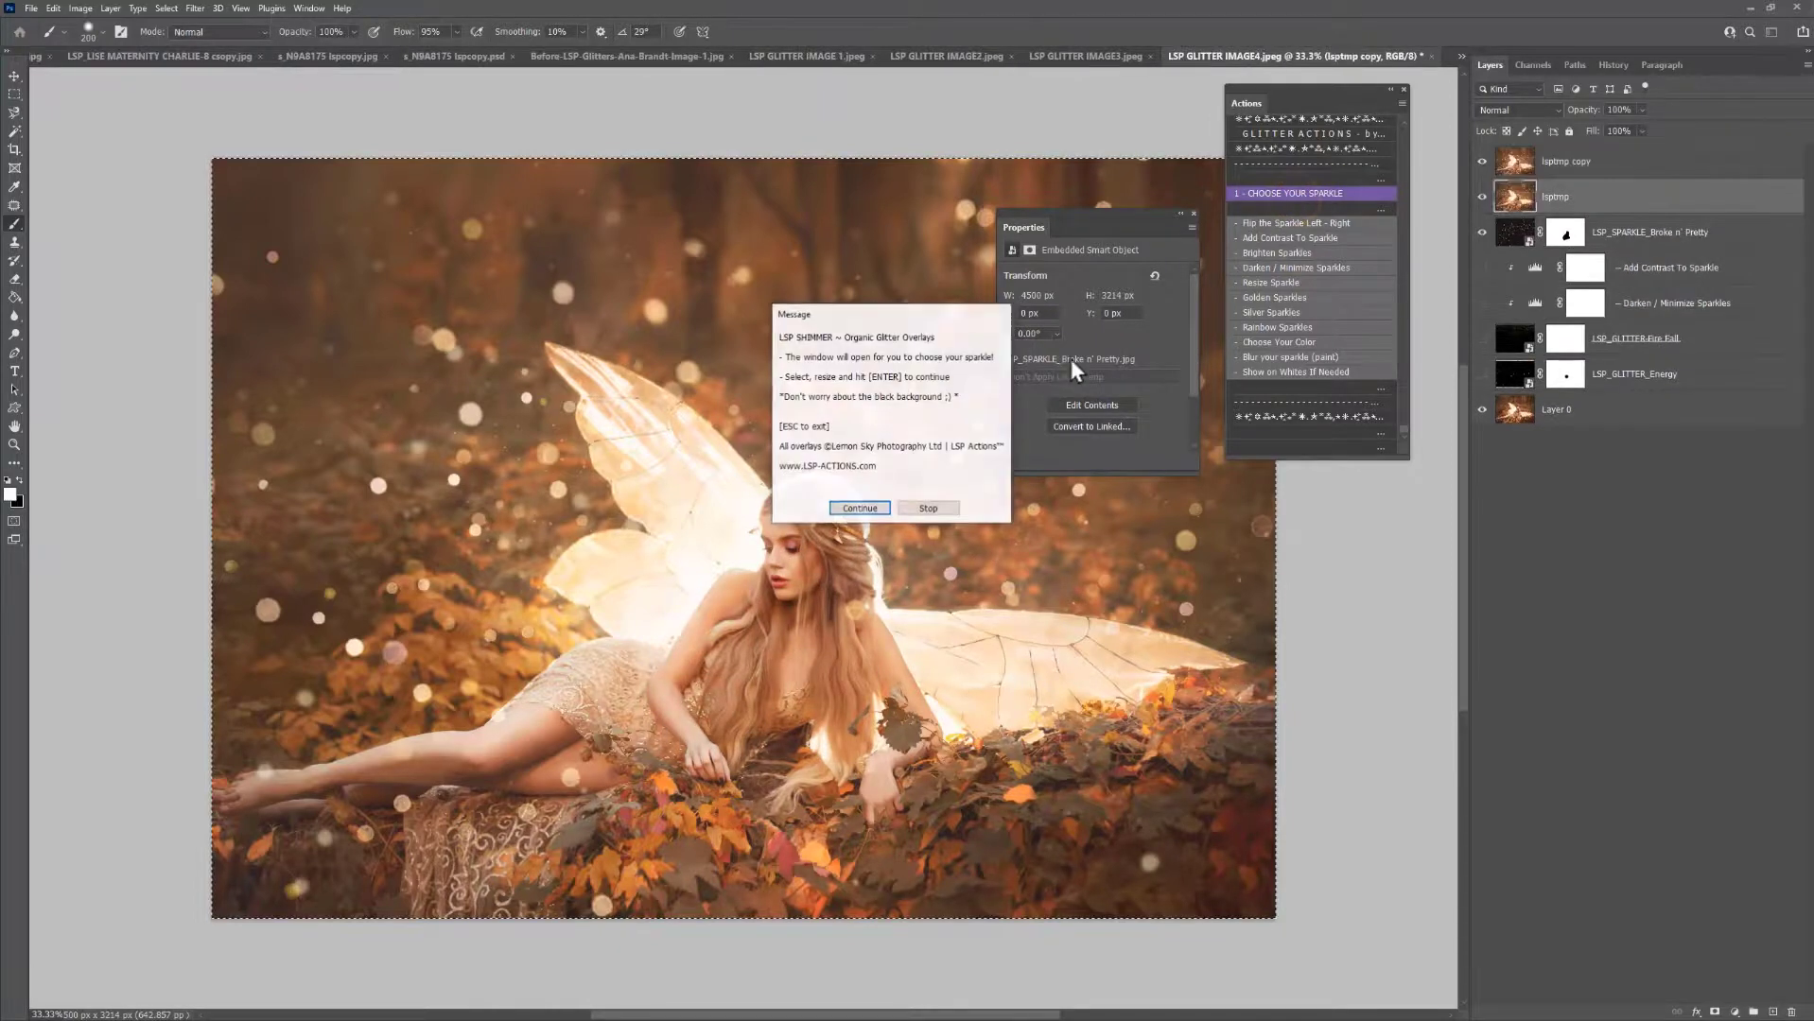
{"action": "left_click", "coordinate": [848, 509]}
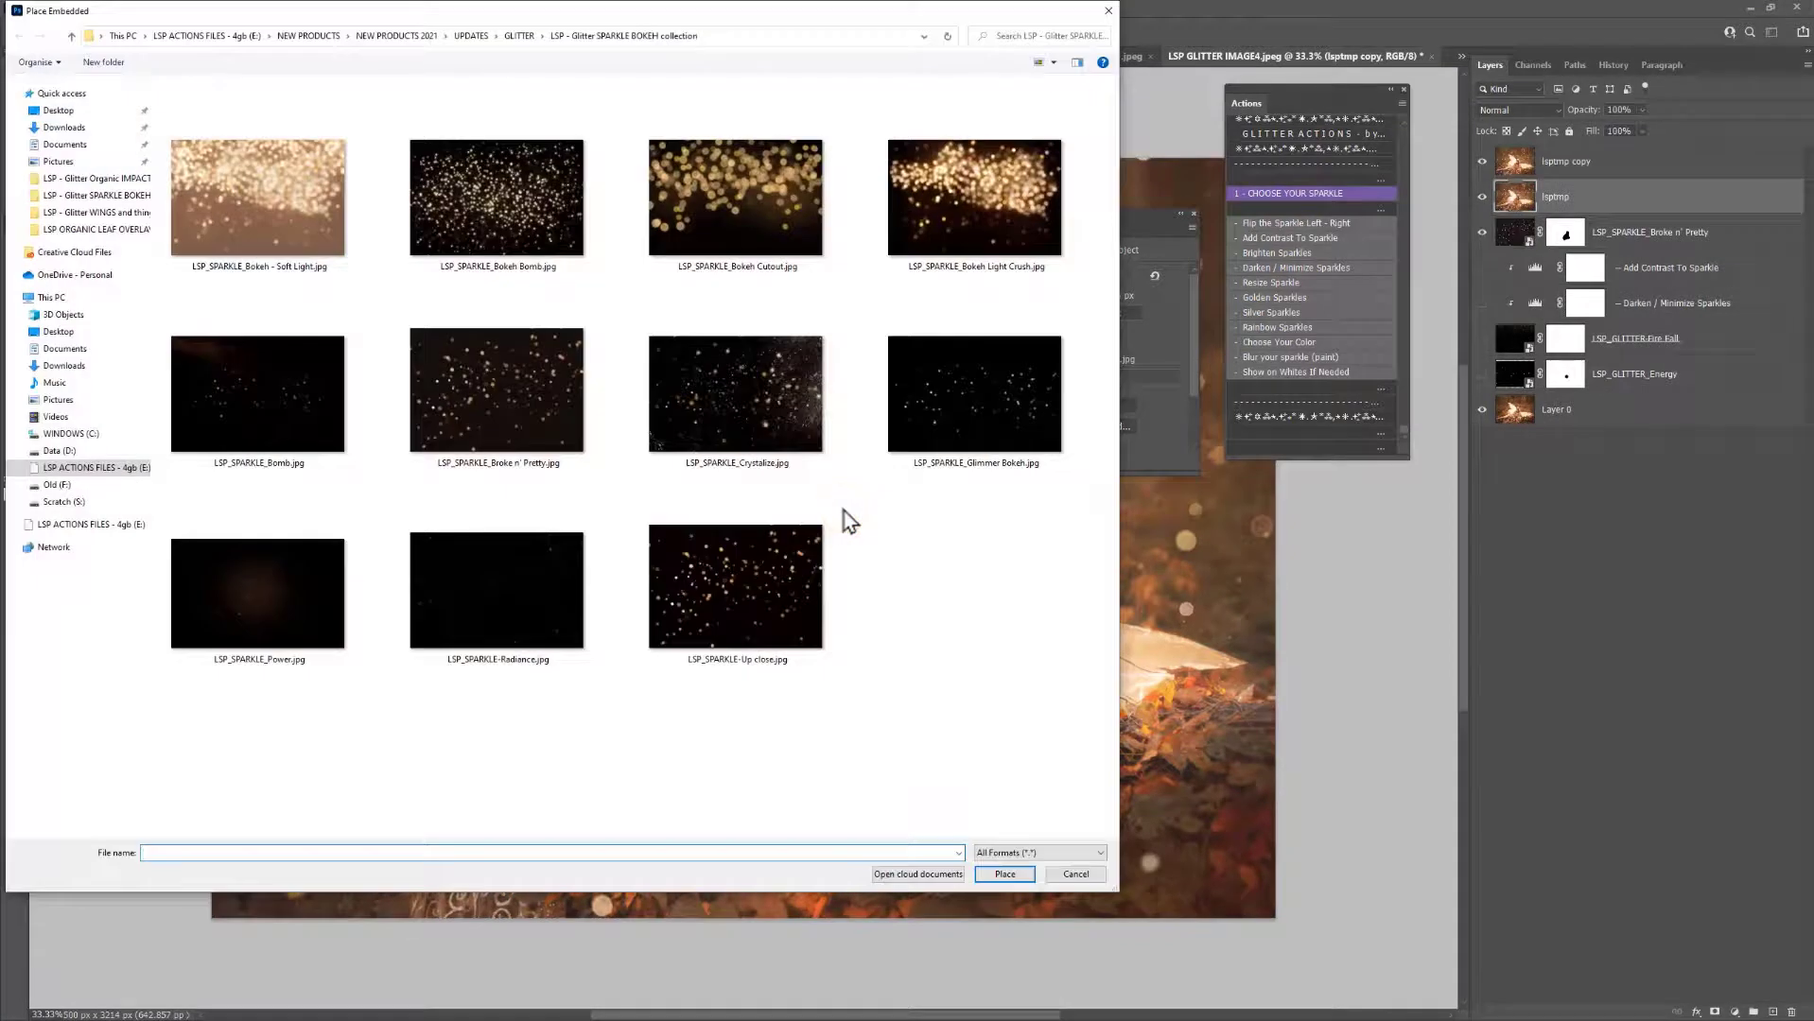
{"action": "double_click", "coordinate": [289, 601]}
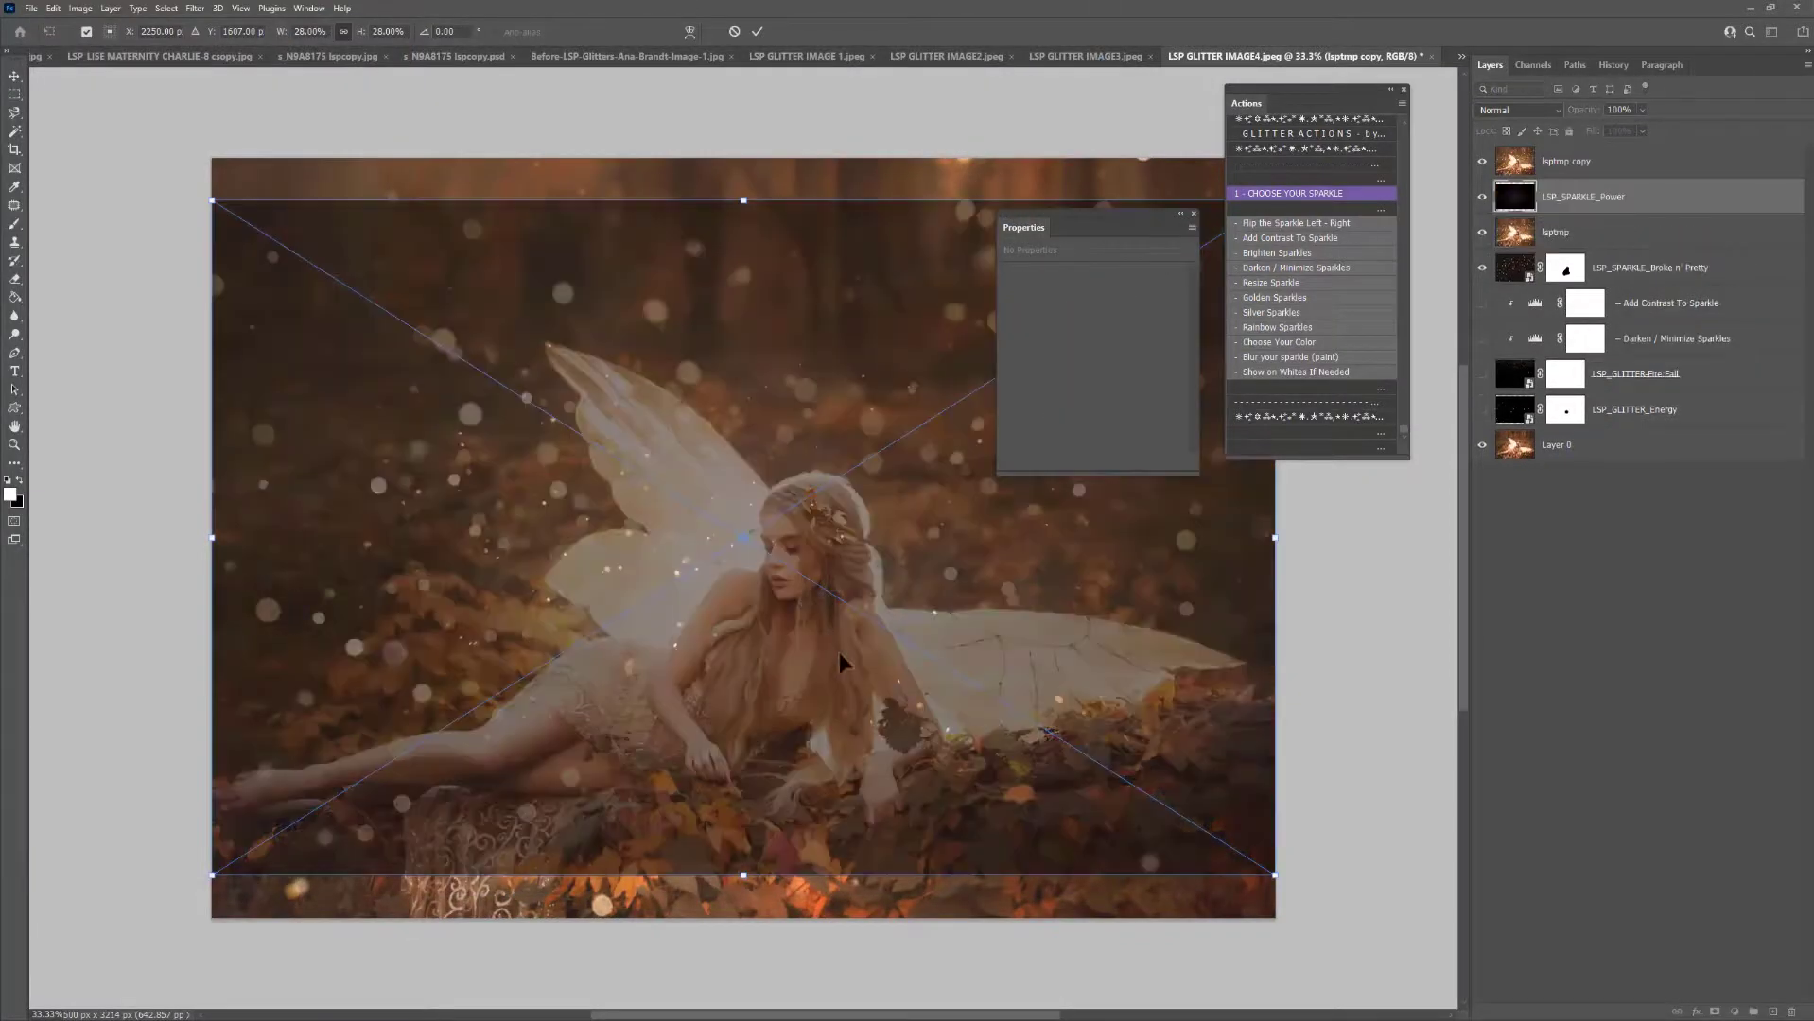
{"action": "key", "text": "Return"}
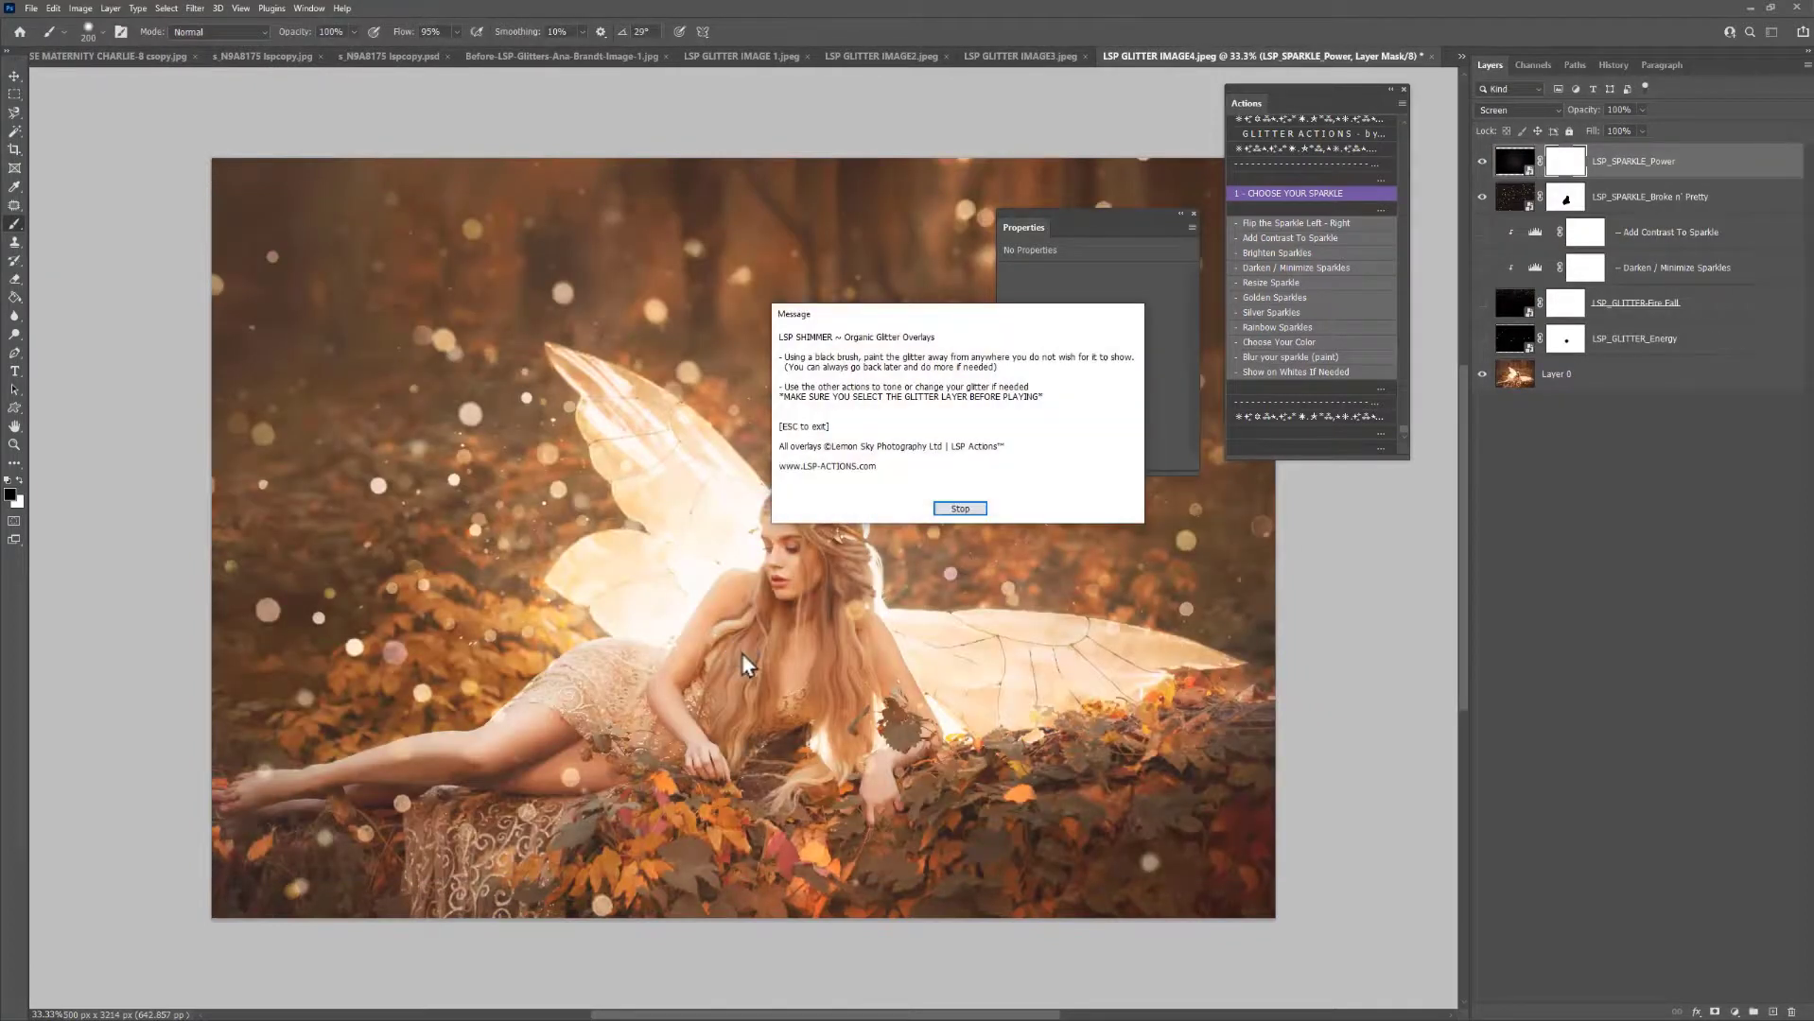
{"action": "left_click", "coordinate": [960, 509]}
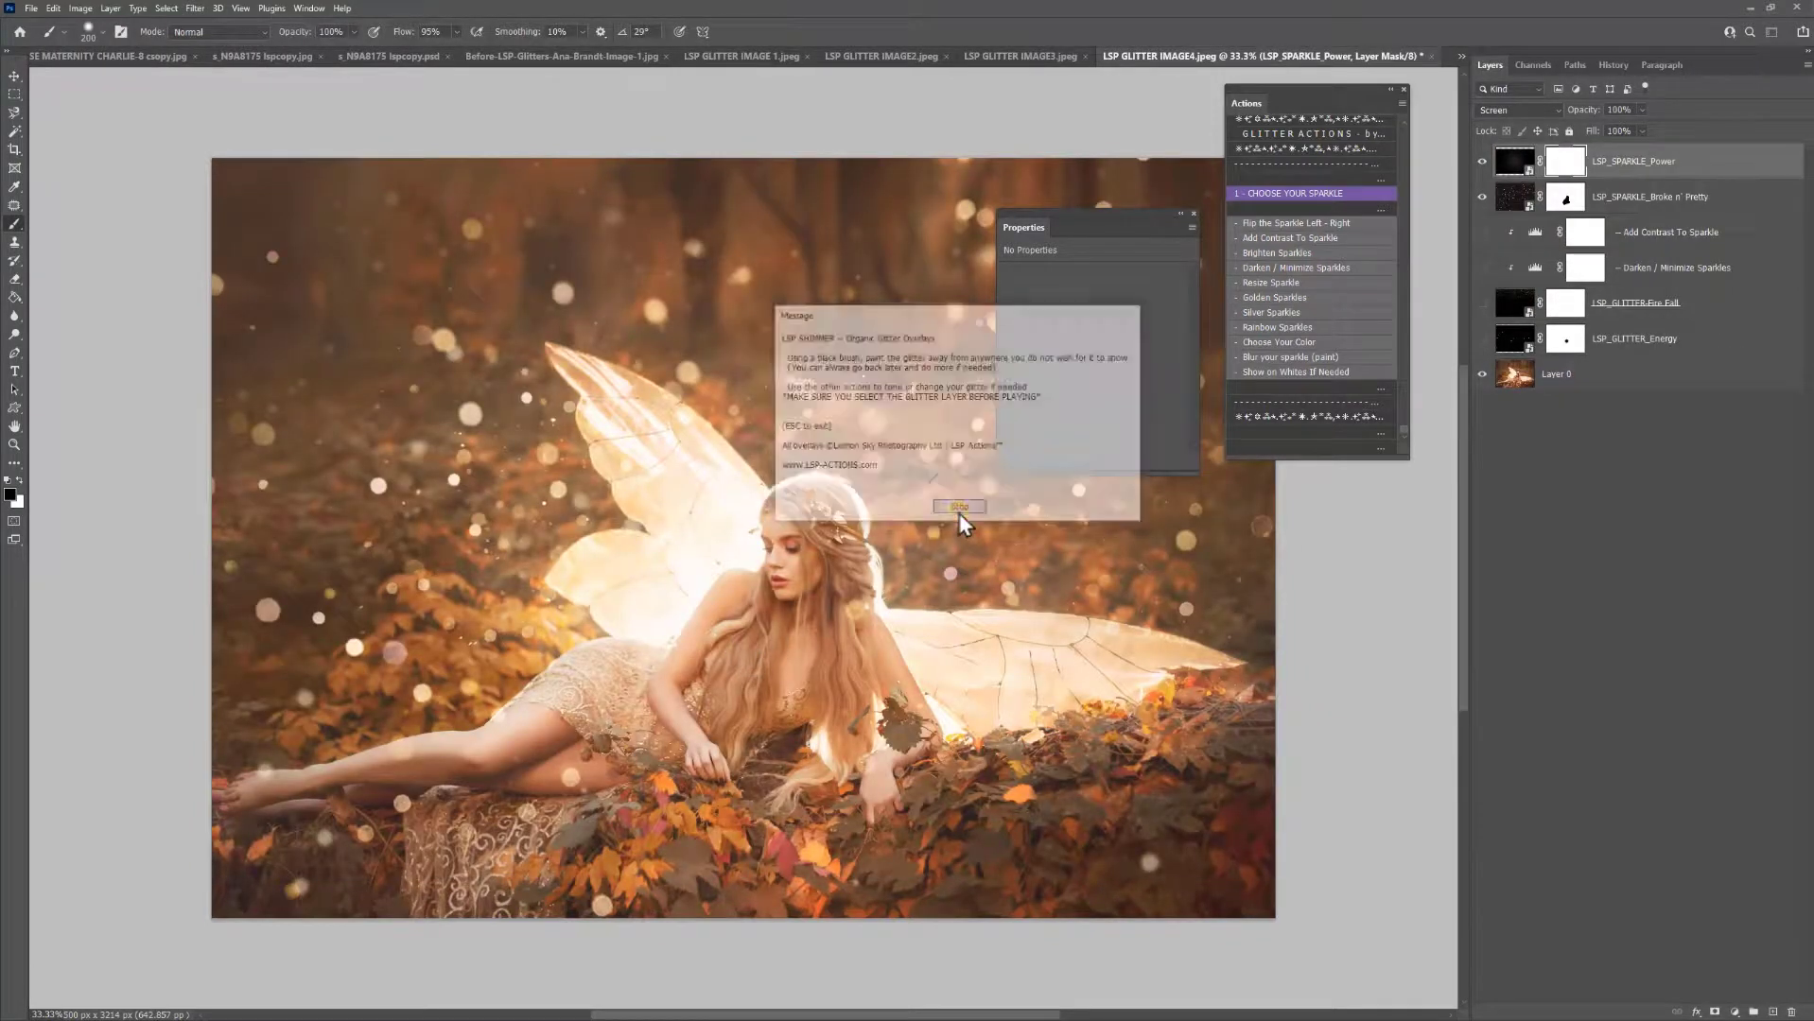
{"action": "left_click", "coordinate": [1482, 162]}
{"action": "left_click", "coordinate": [1482, 162]}
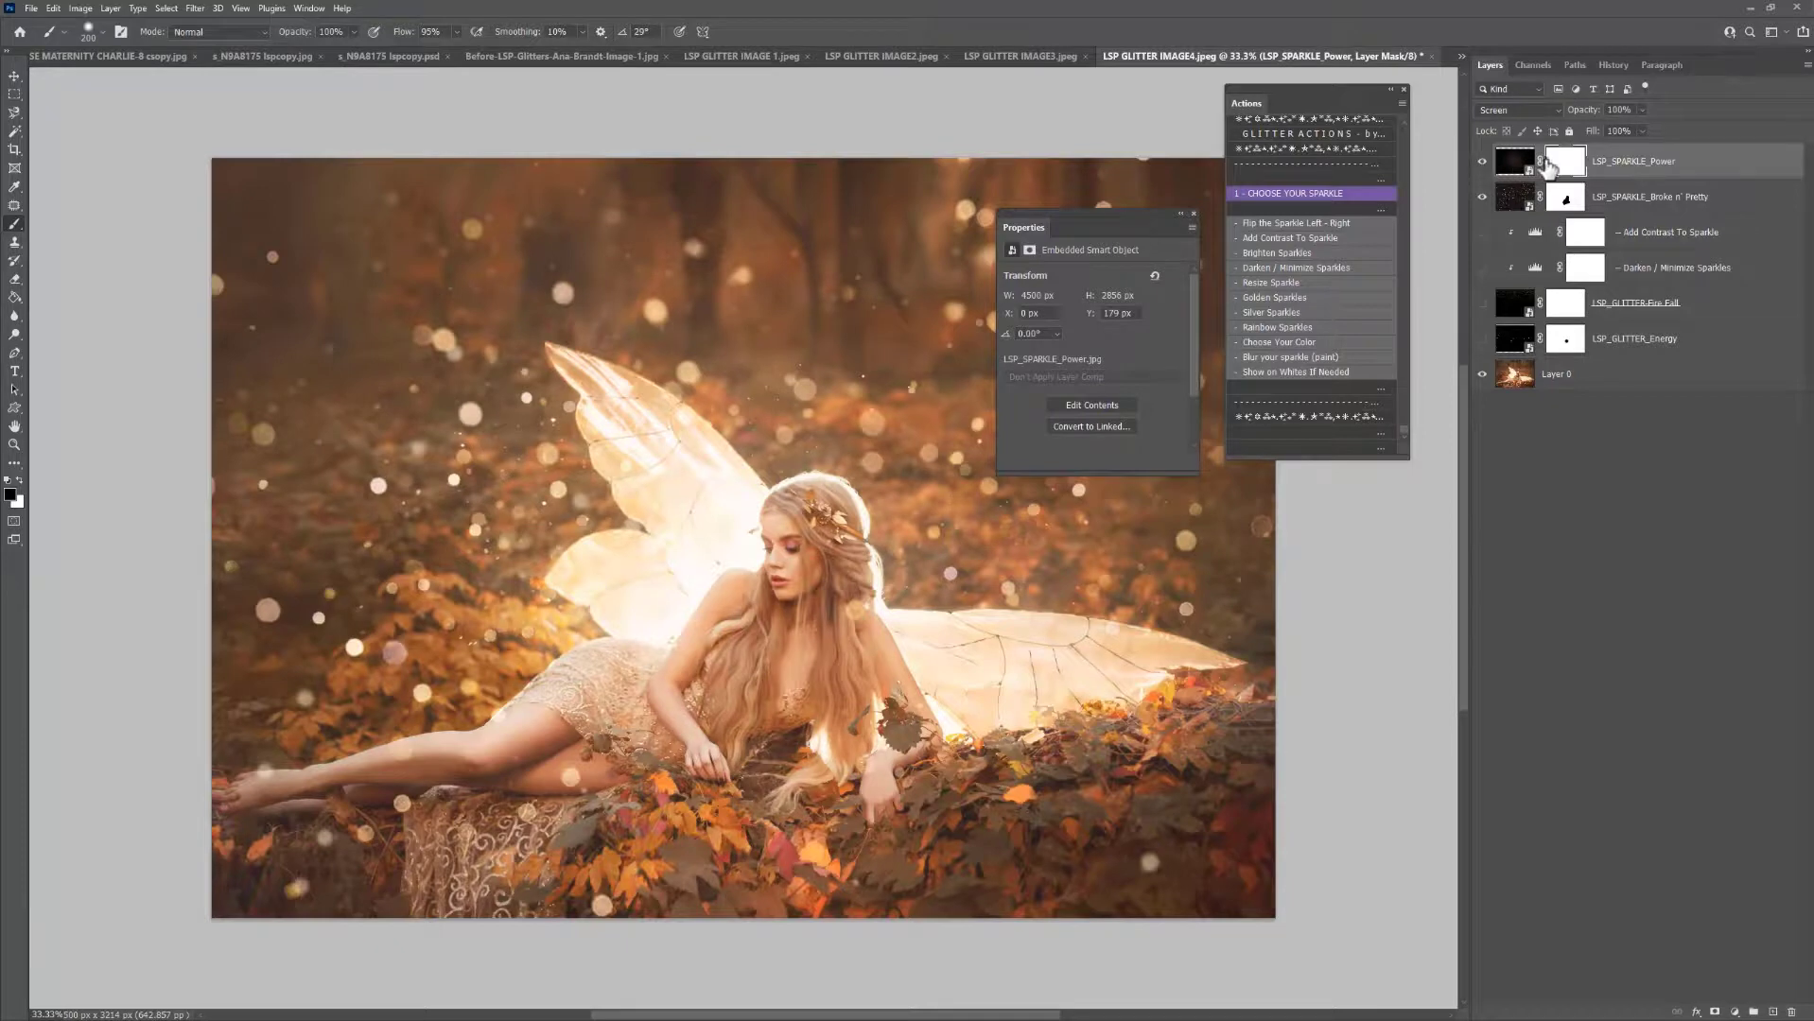
Select the Power overlay's layer mask, enlarge the soft round brush to 488 px and make white the painting color
{"action": "right_click", "coordinate": [955, 536]}
{"action": "left_click", "coordinate": [1560, 163]}
{"action": "right_click", "coordinate": [964, 492]}
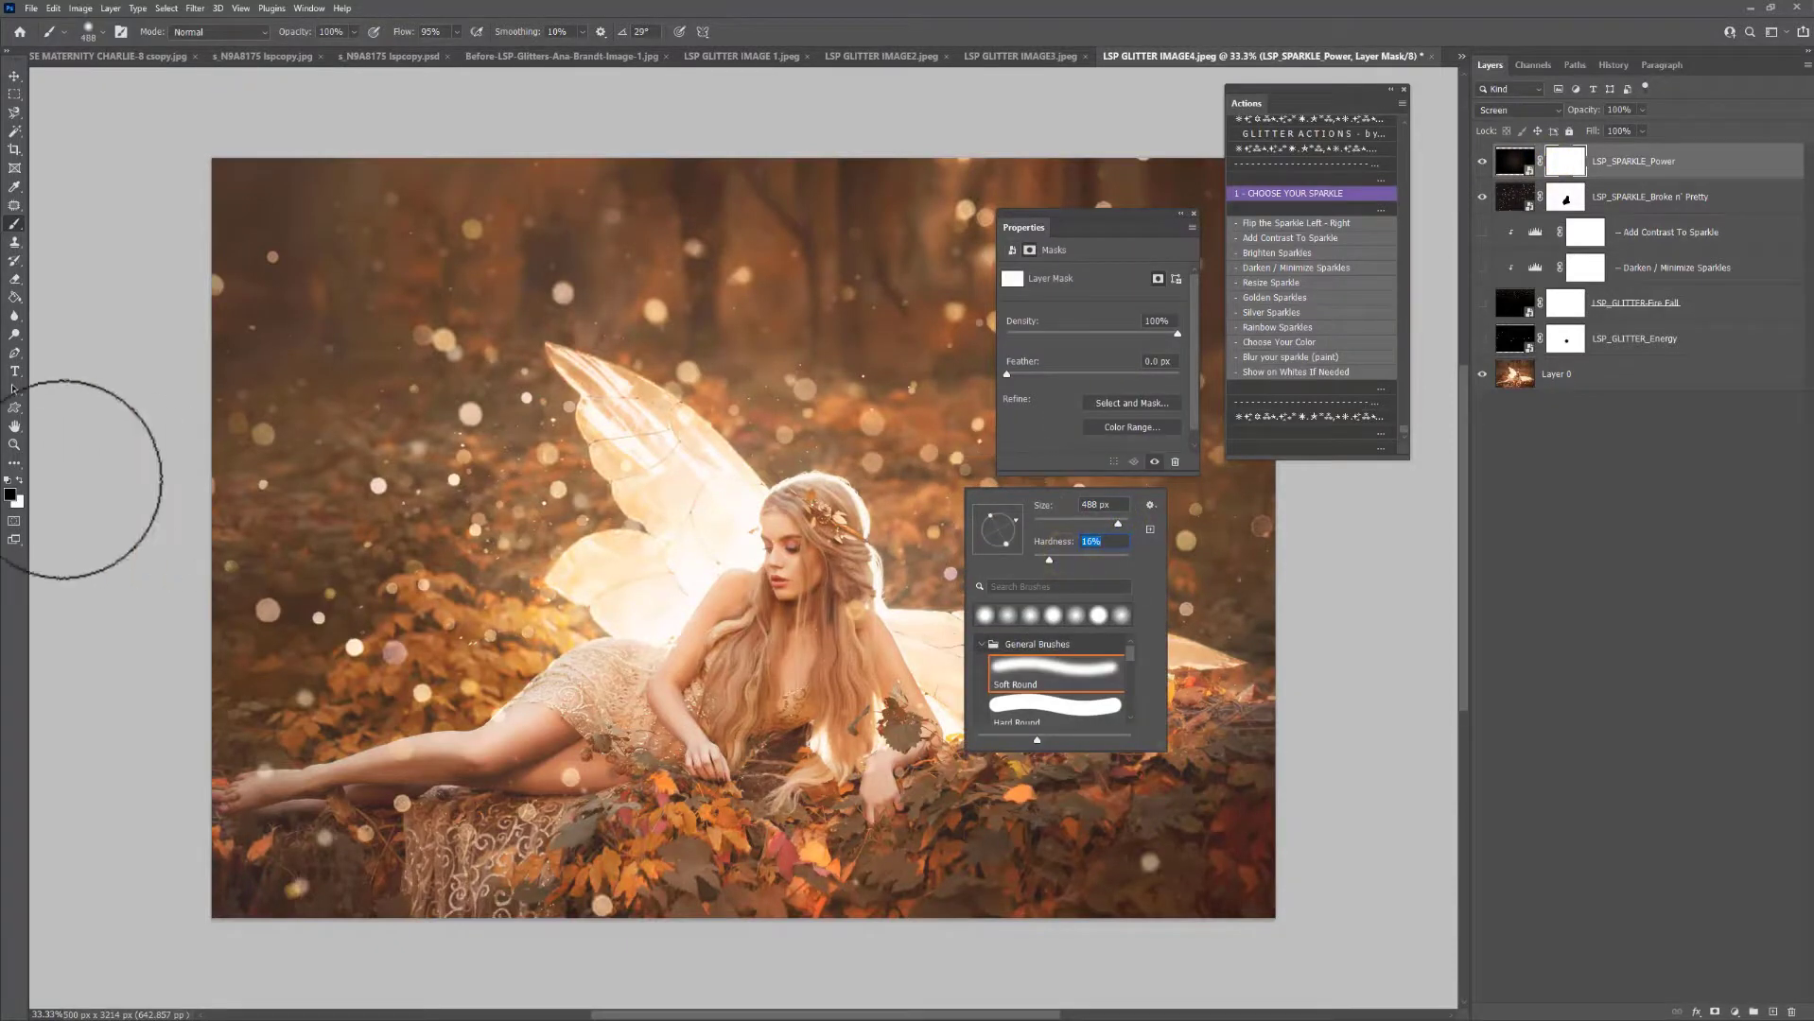
{"action": "left_click", "coordinate": [20, 481]}
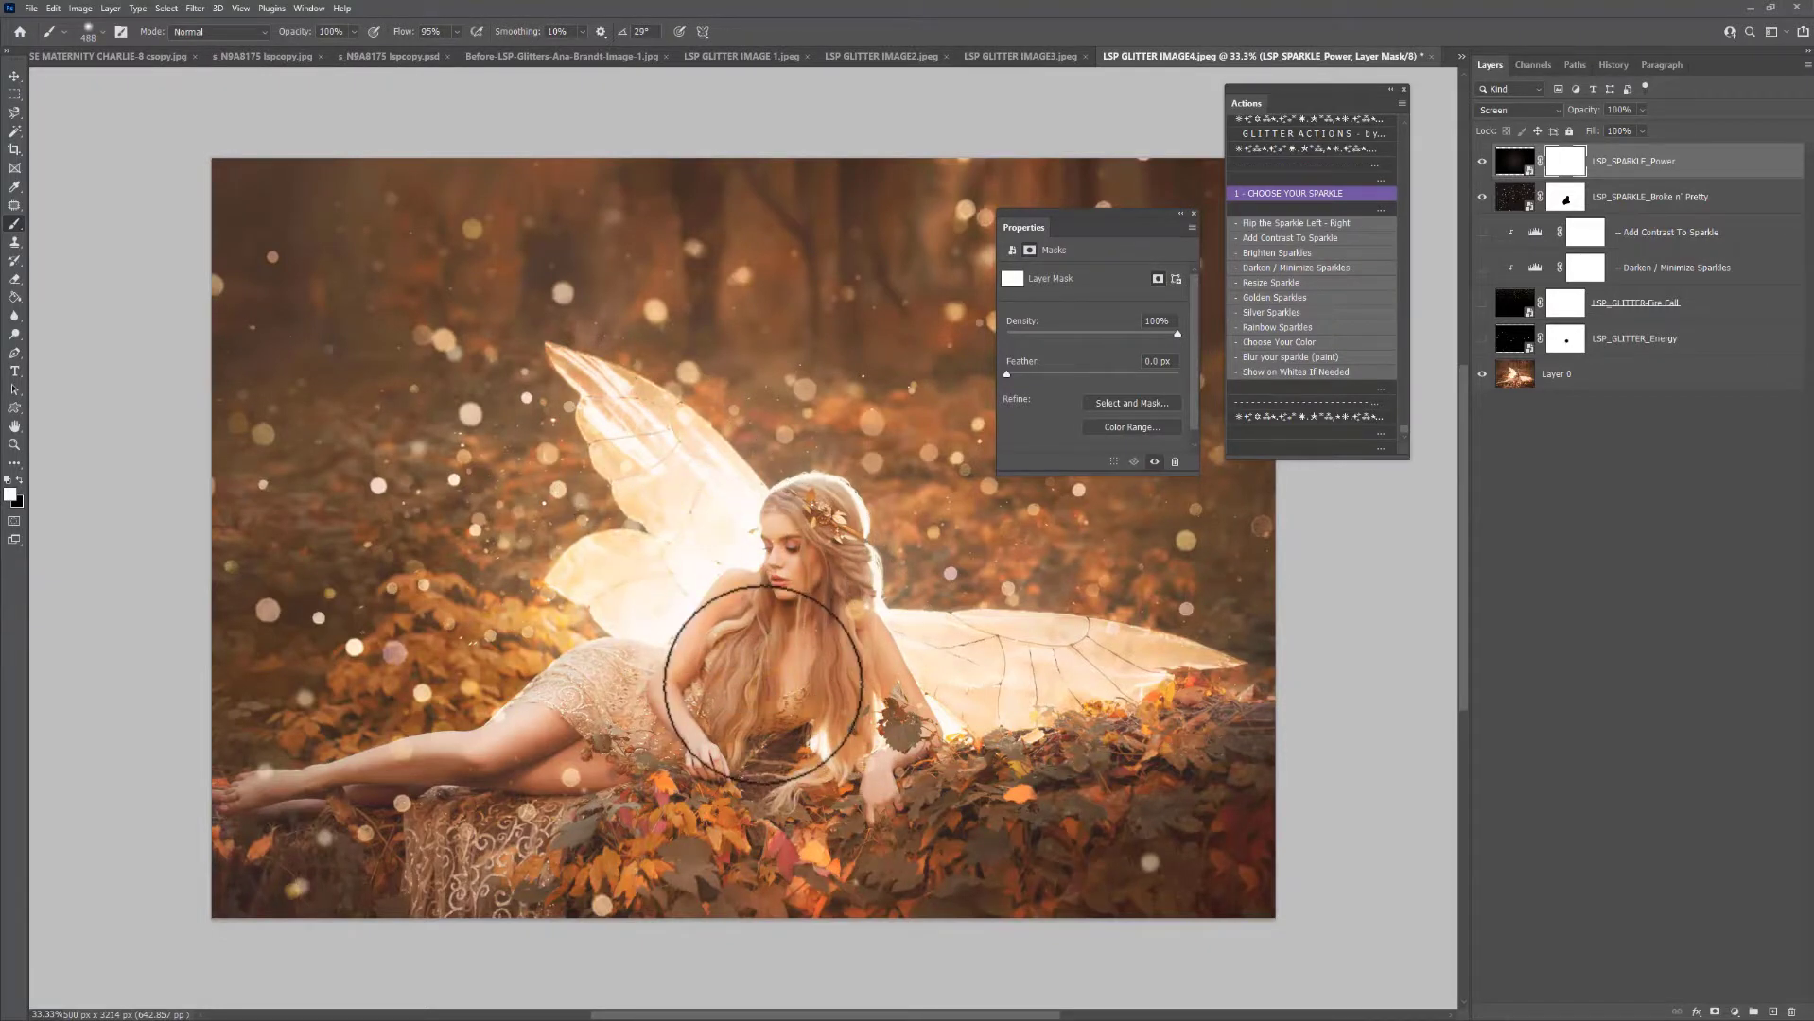
Review the glitter effects in the blowing-glitter portrait, LSP GLITTER IMAGE 1, IMAGE2 and IMAGE3 documents
{"action": "left_click", "coordinate": [531, 63]}
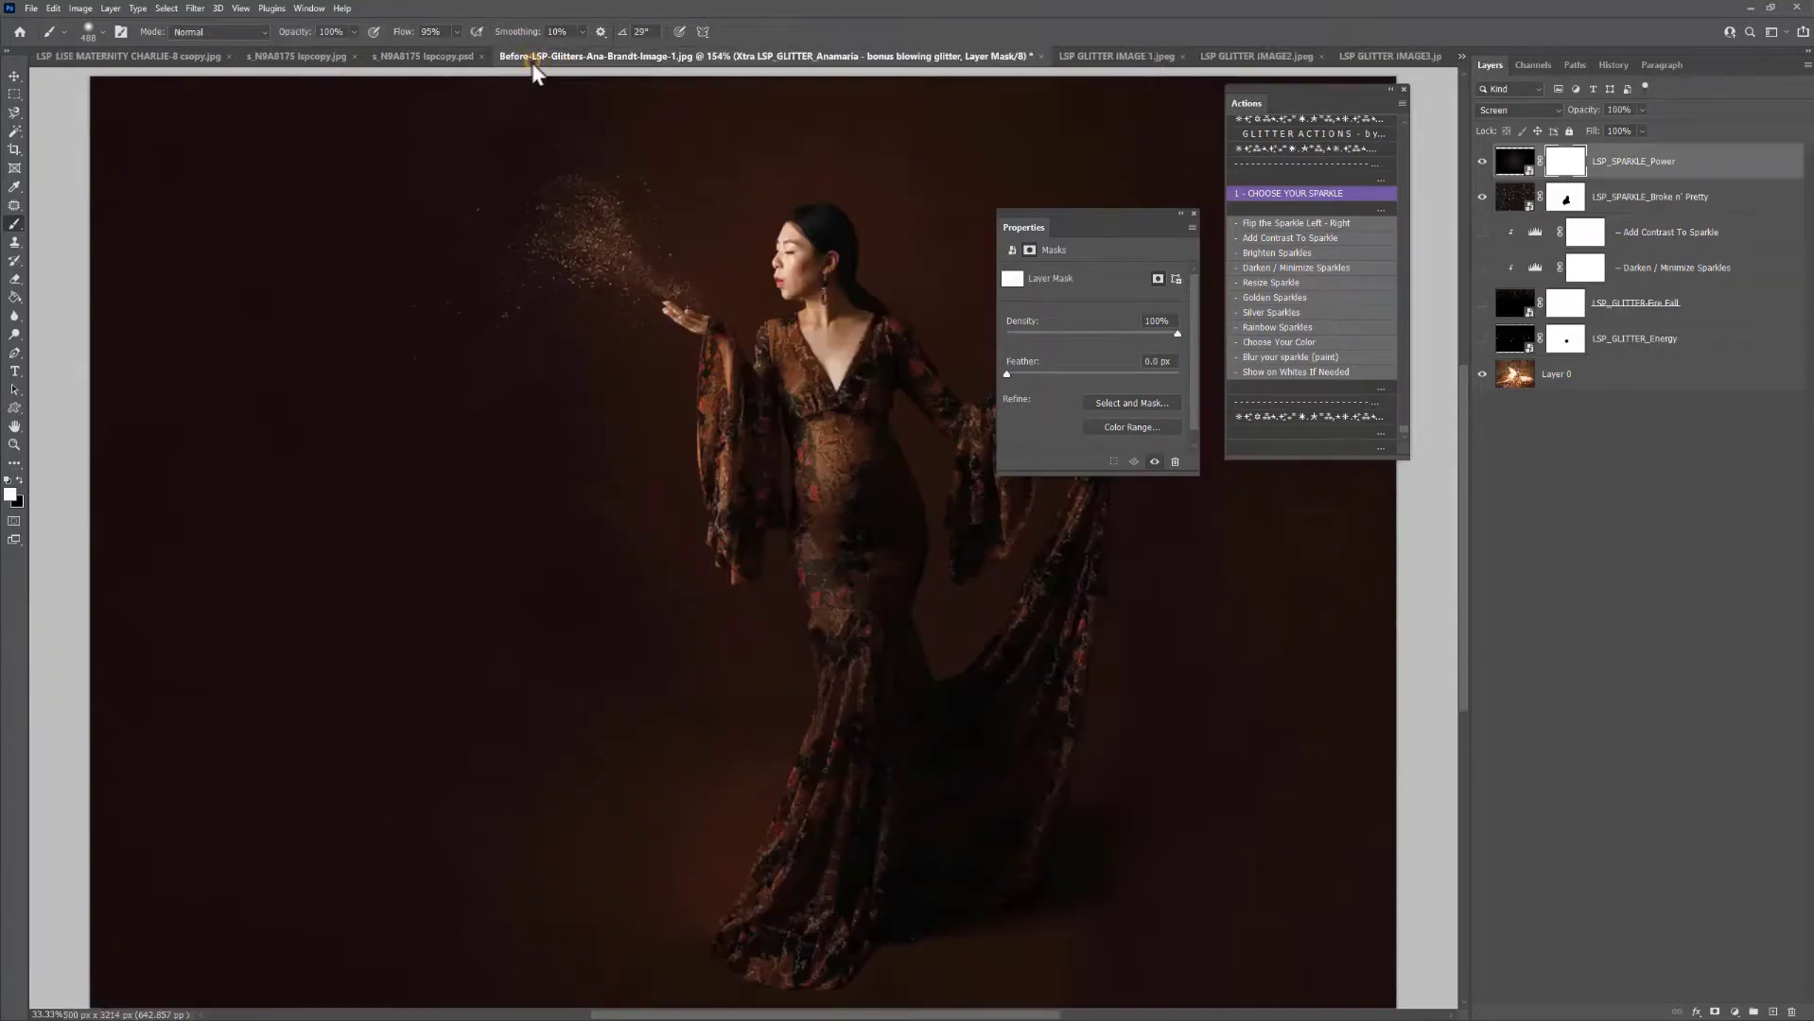
{"action": "left_click", "coordinate": [1144, 59]}
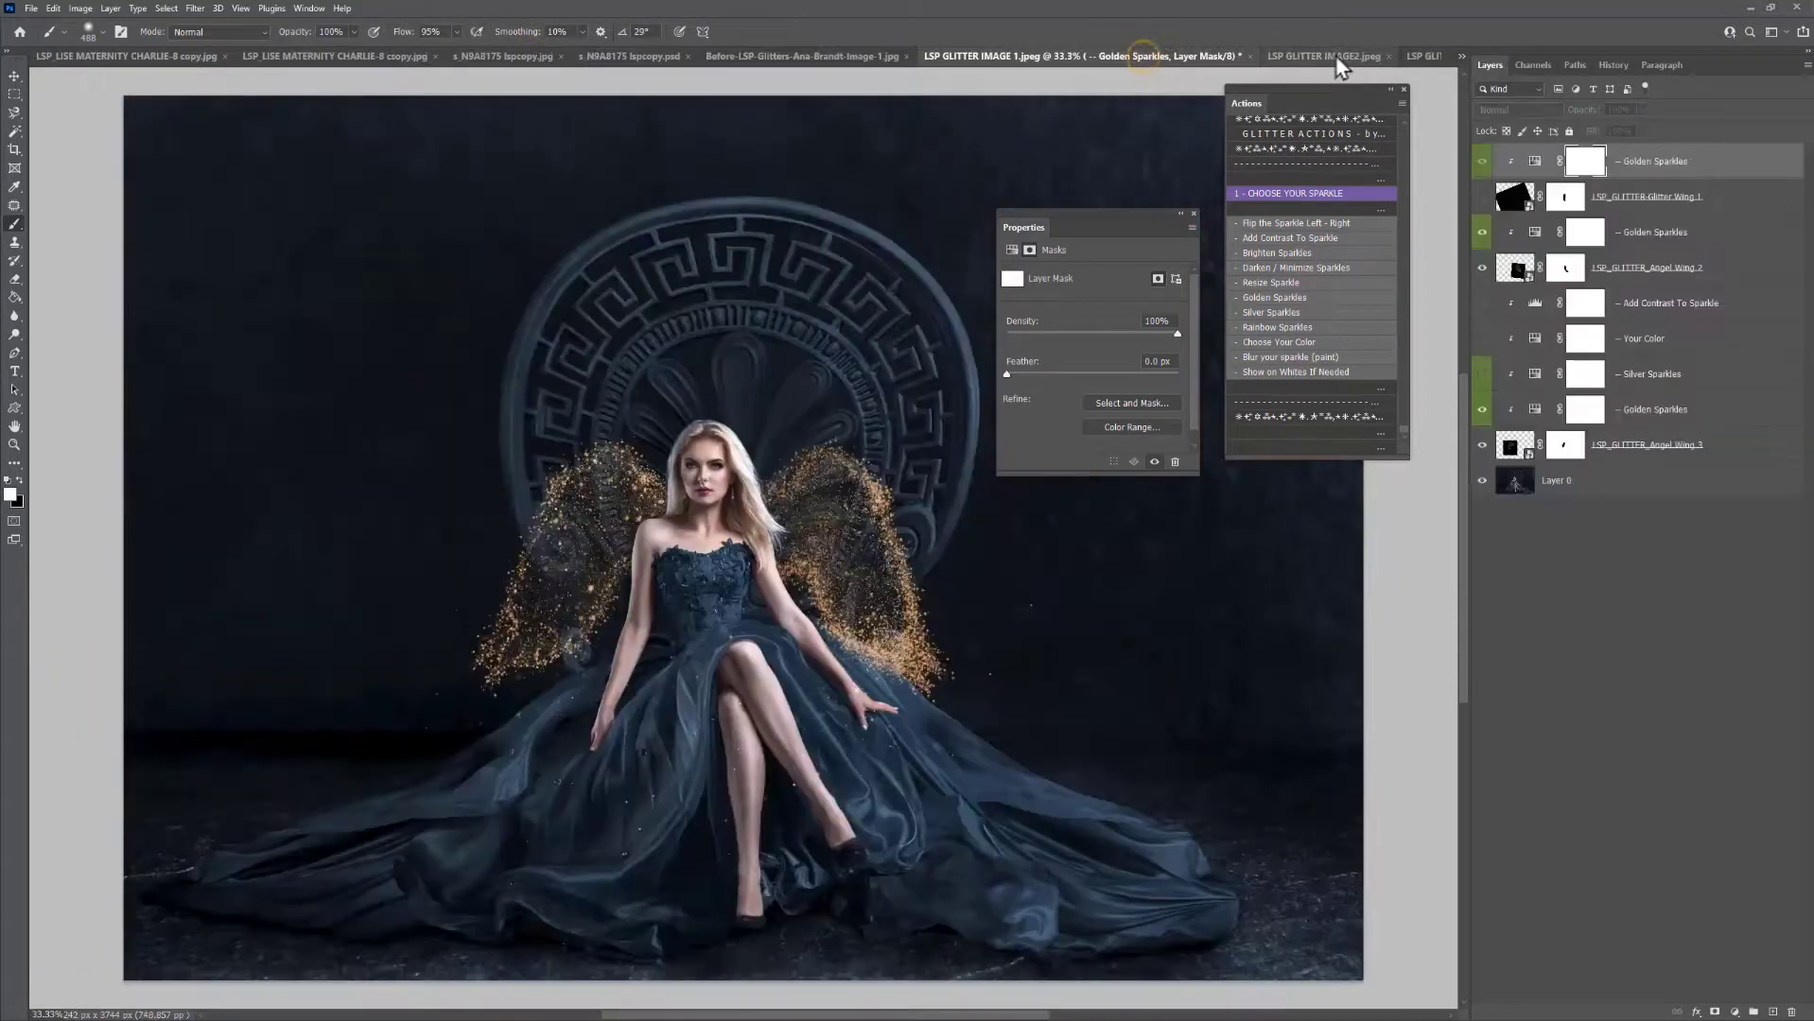
{"action": "left_click", "coordinate": [1338, 58]}
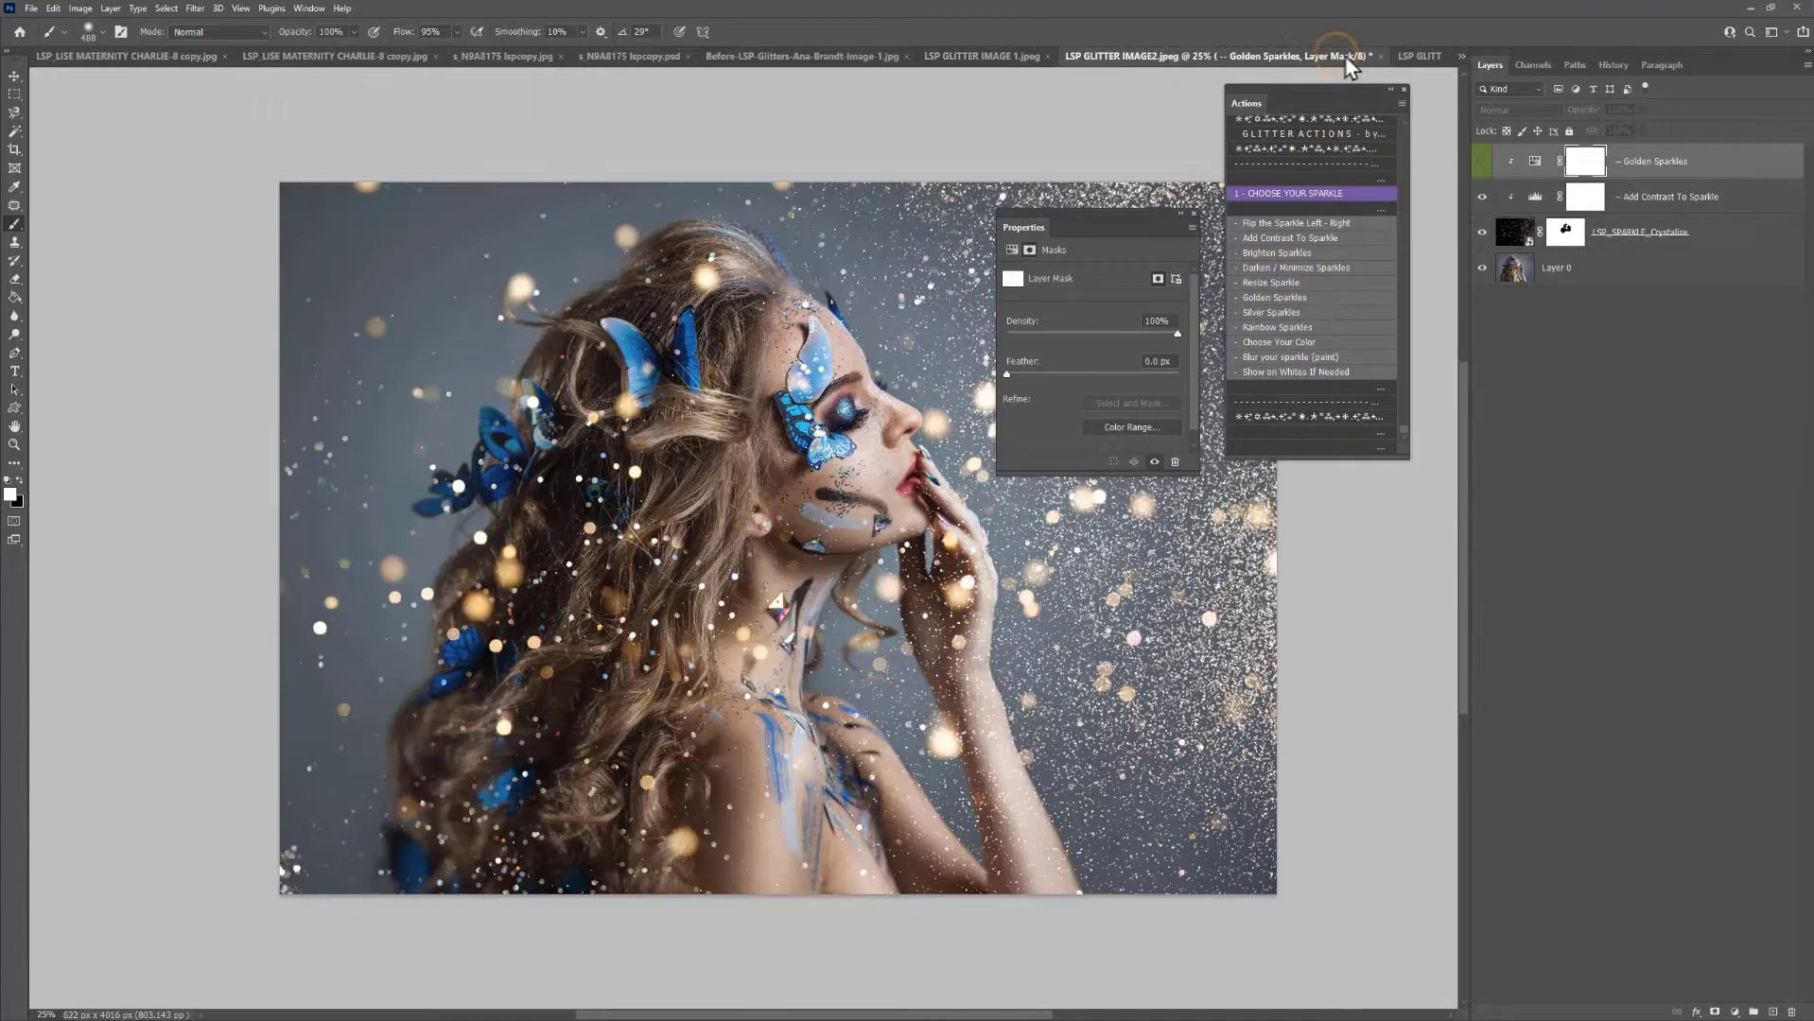
{"action": "left_click", "coordinate": [1417, 59]}
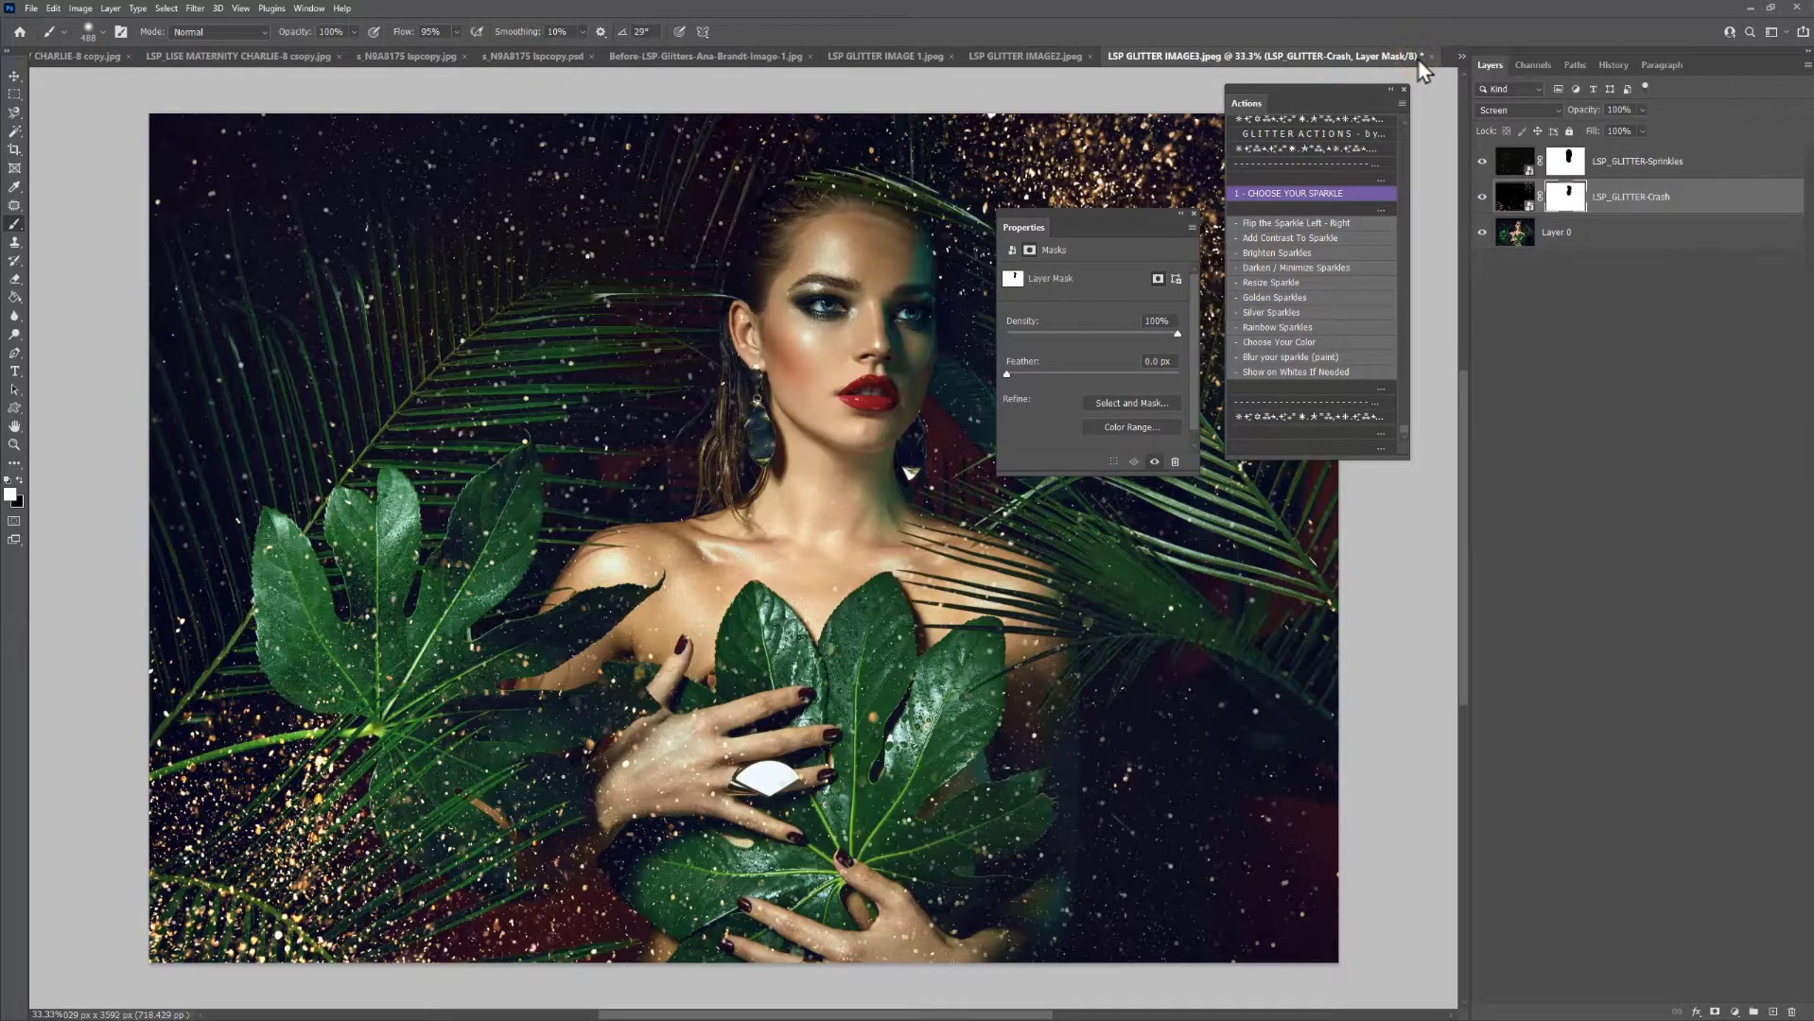